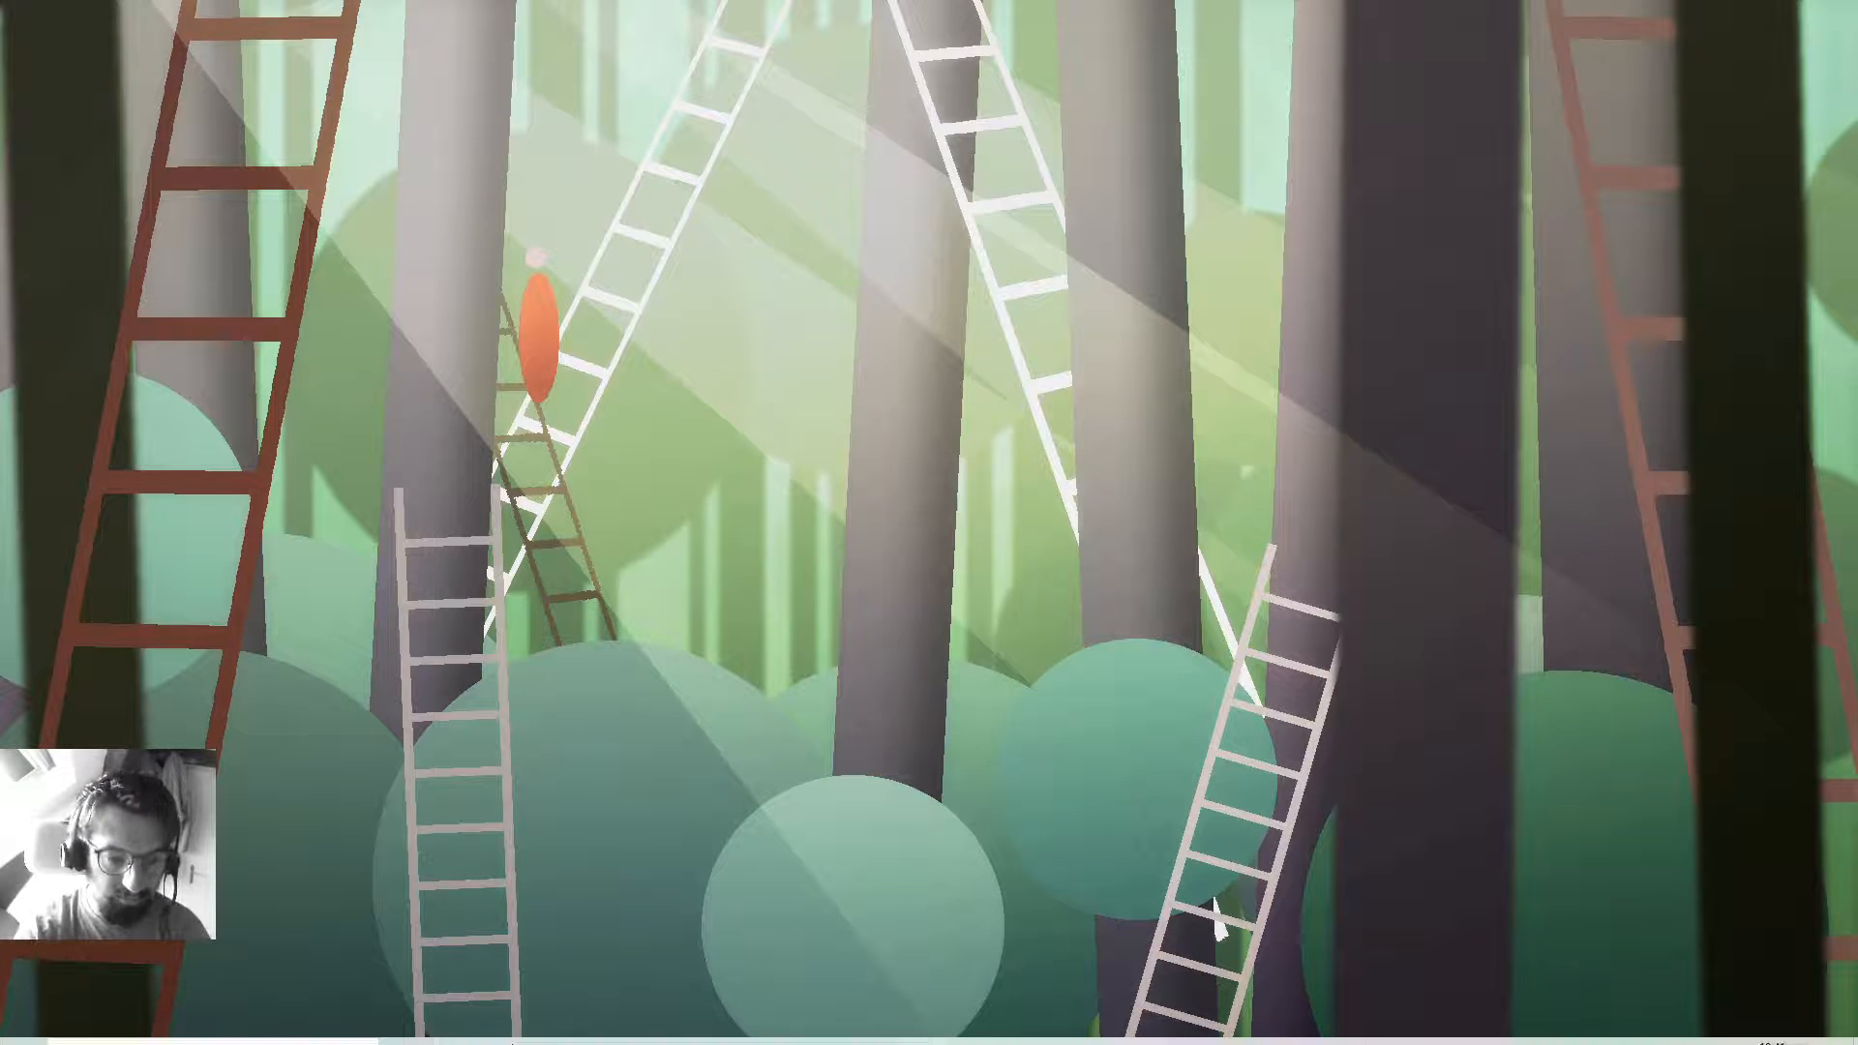
# Launch the Chrome browser from the Windows taskbar.
pyautogui.click(450, 1025)
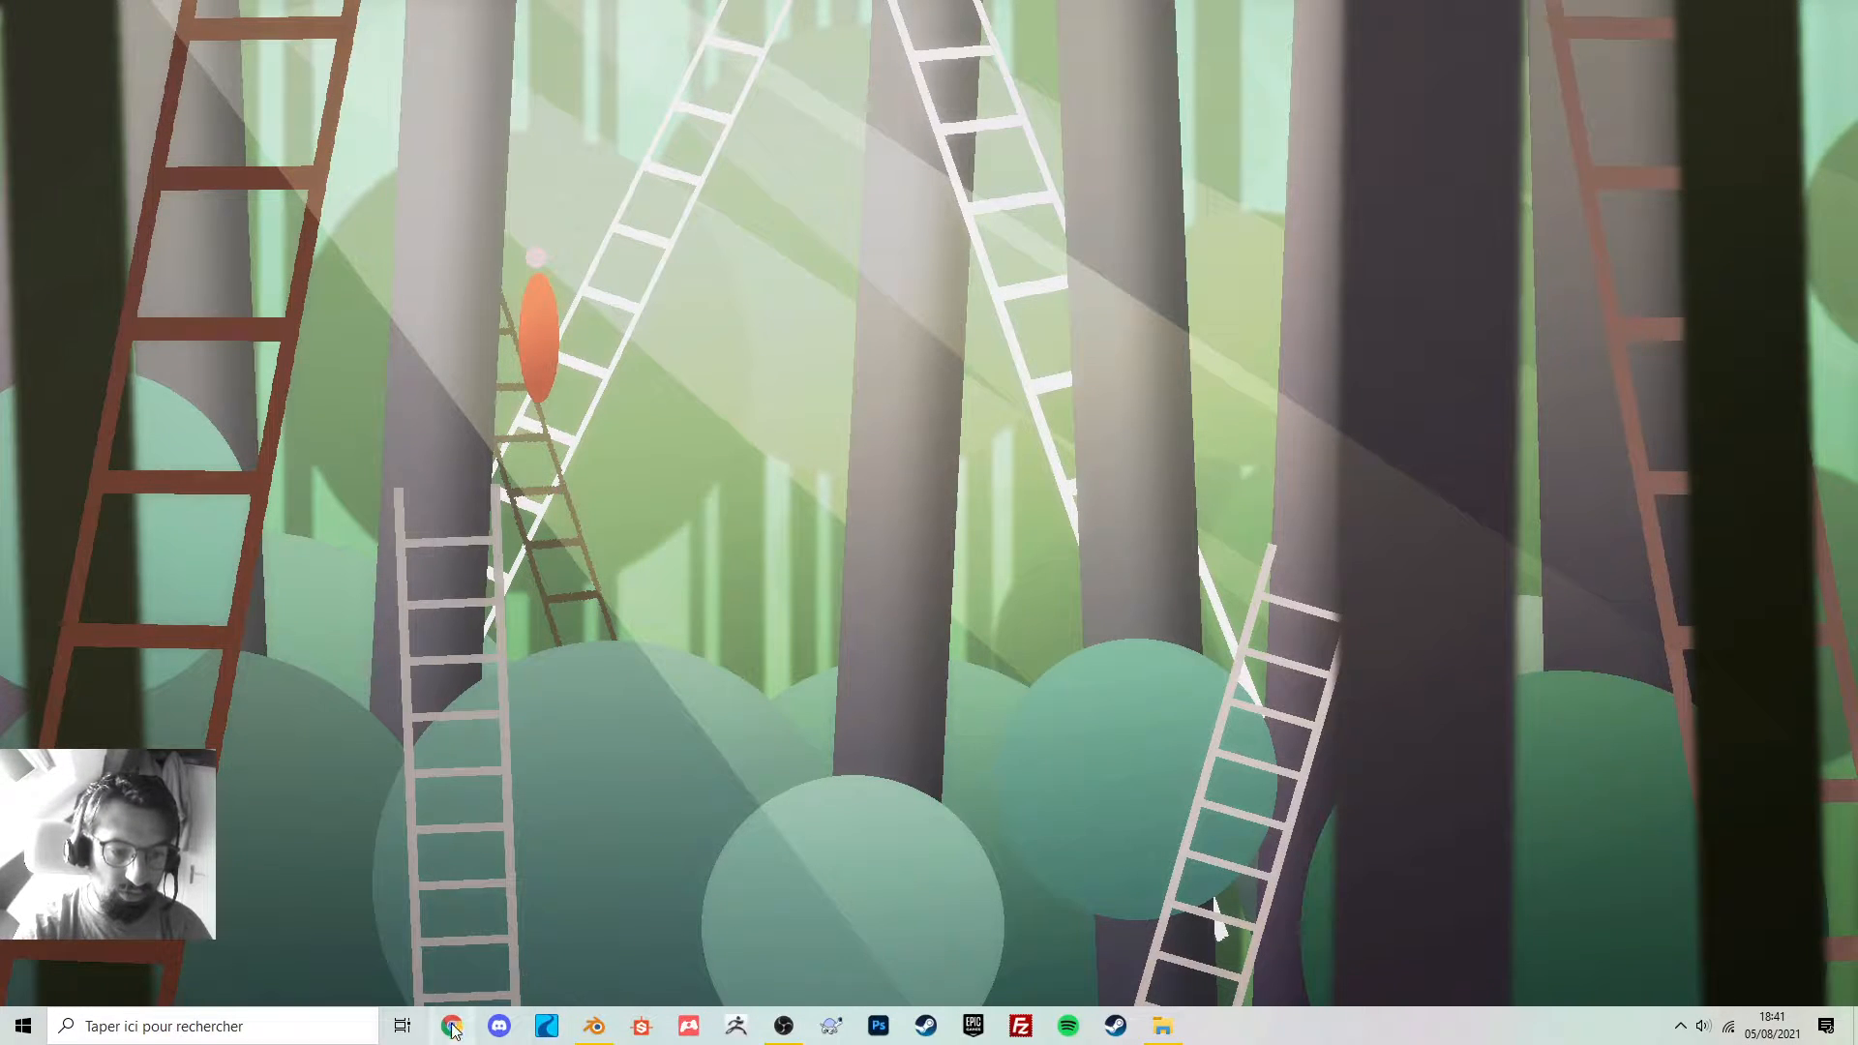
# Load textures.com and open the Wood category under Regular Photos.
pyautogui.click(499, 42)
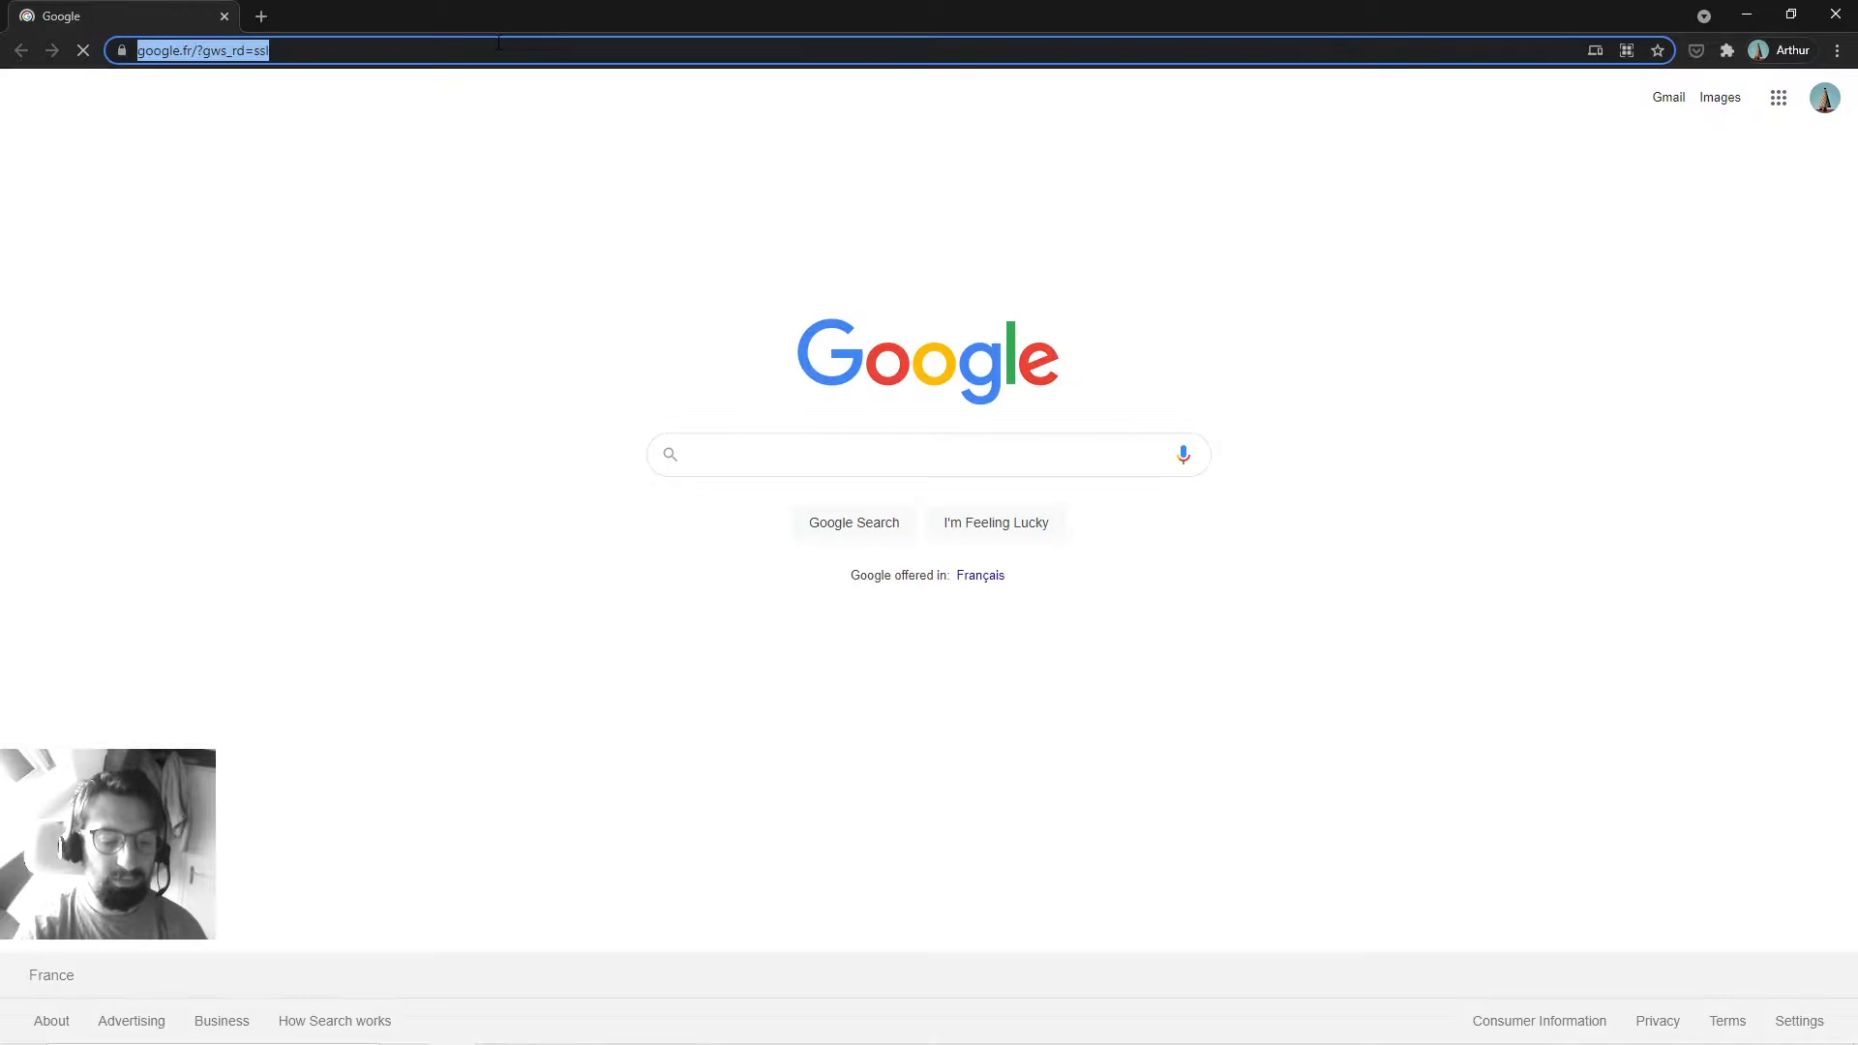
pyautogui.write('textures.com')
pyautogui.press('Return')
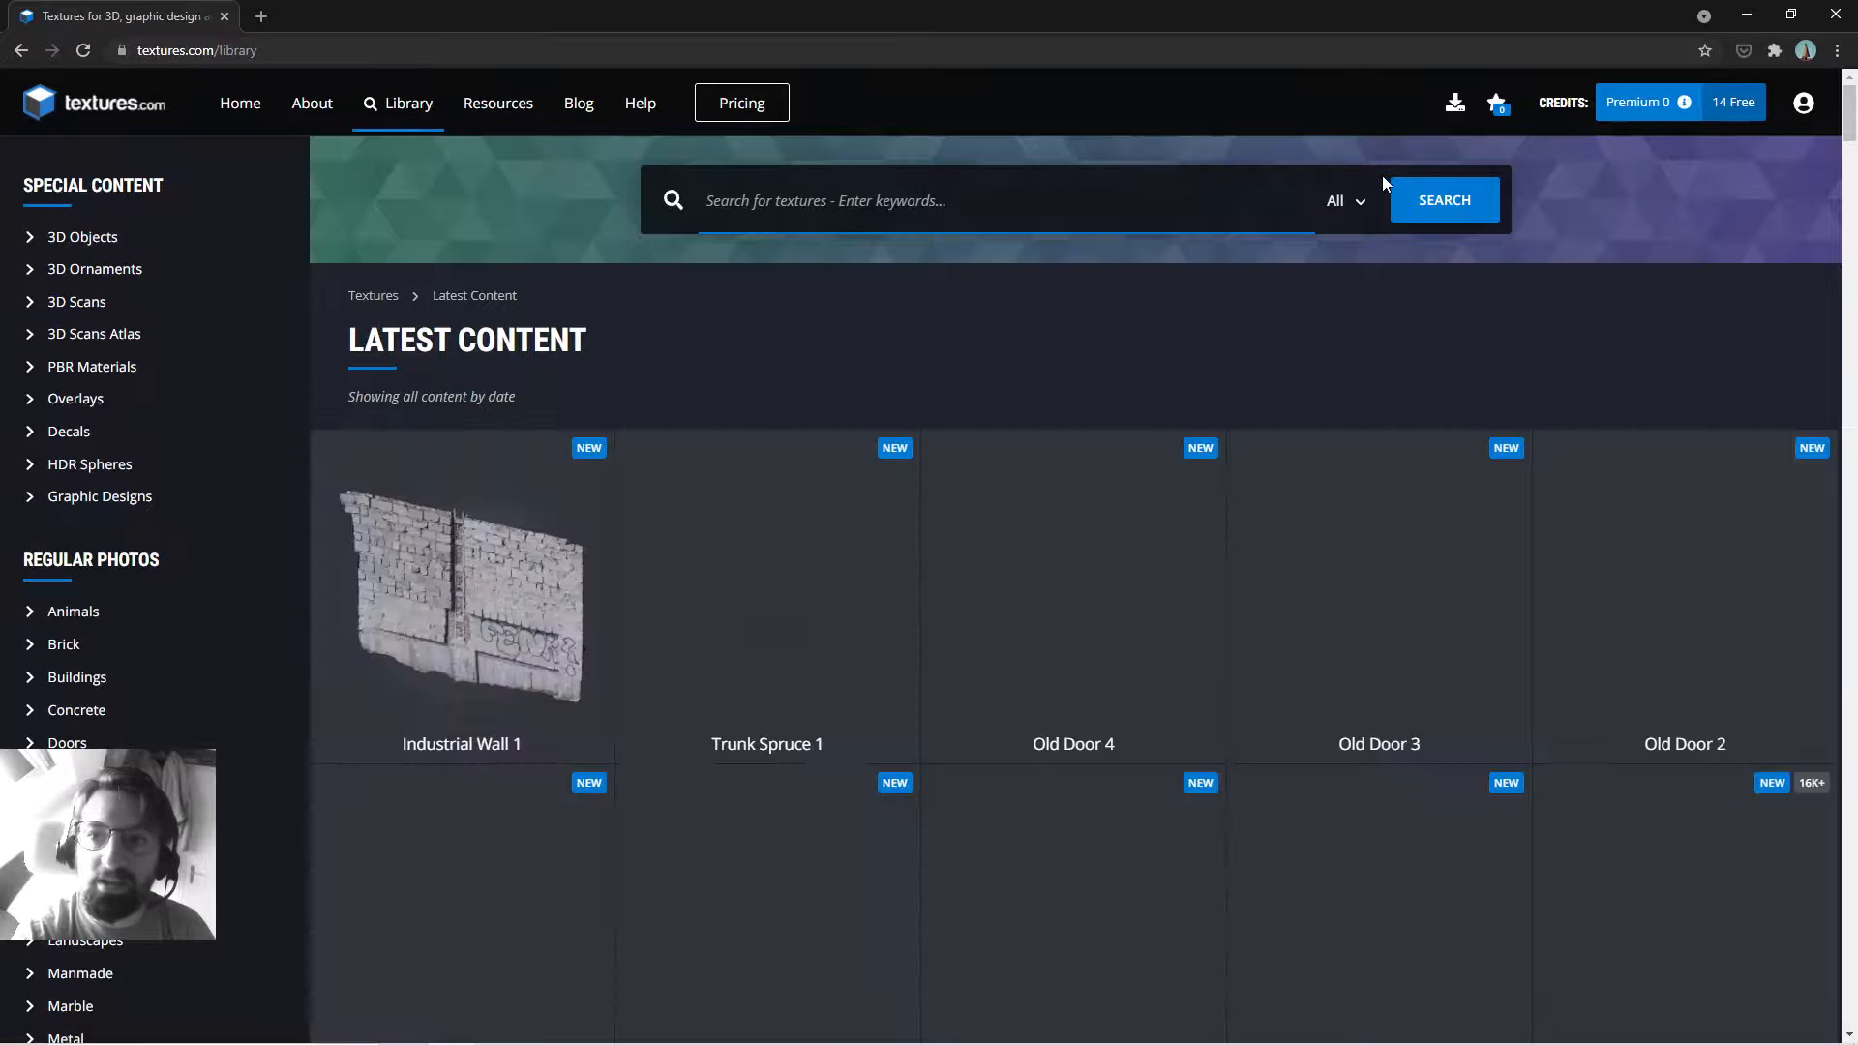
pyautogui.moveTo(1635, 112)
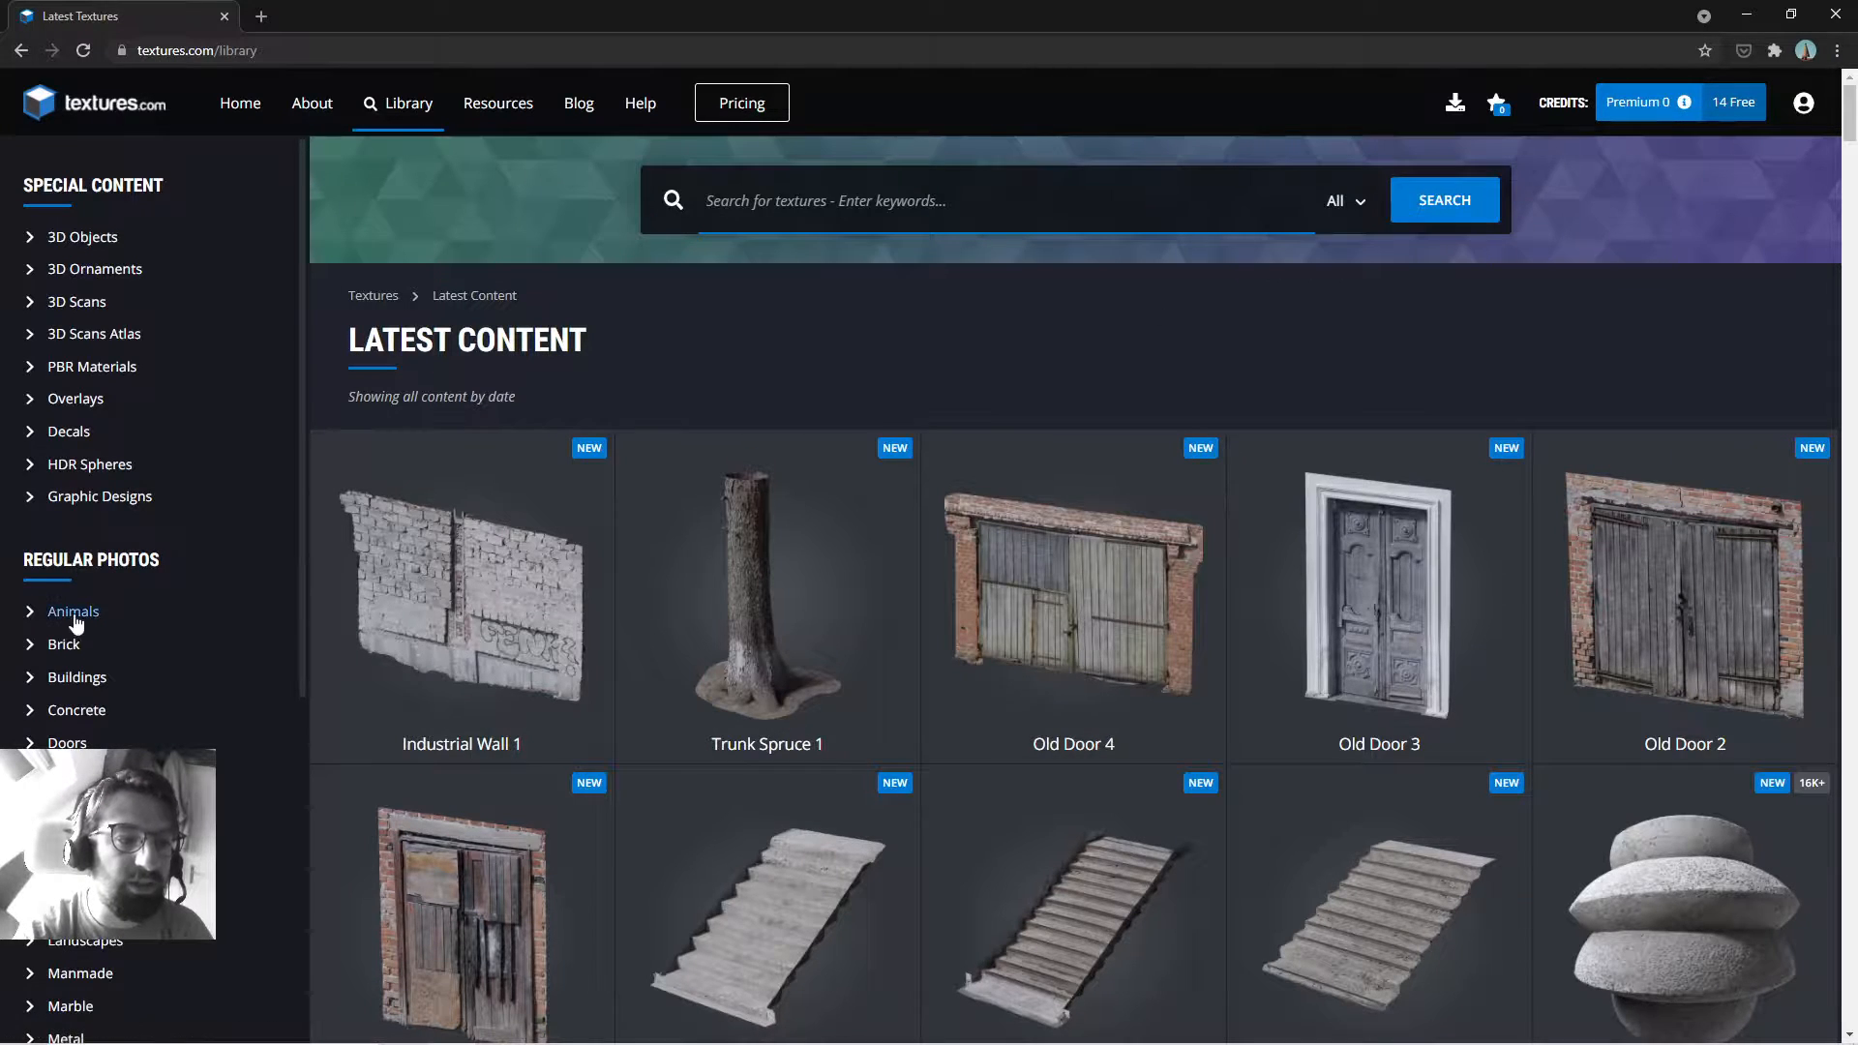
pyautogui.scroll(-5, 67, 610)
pyautogui.click(65, 982)
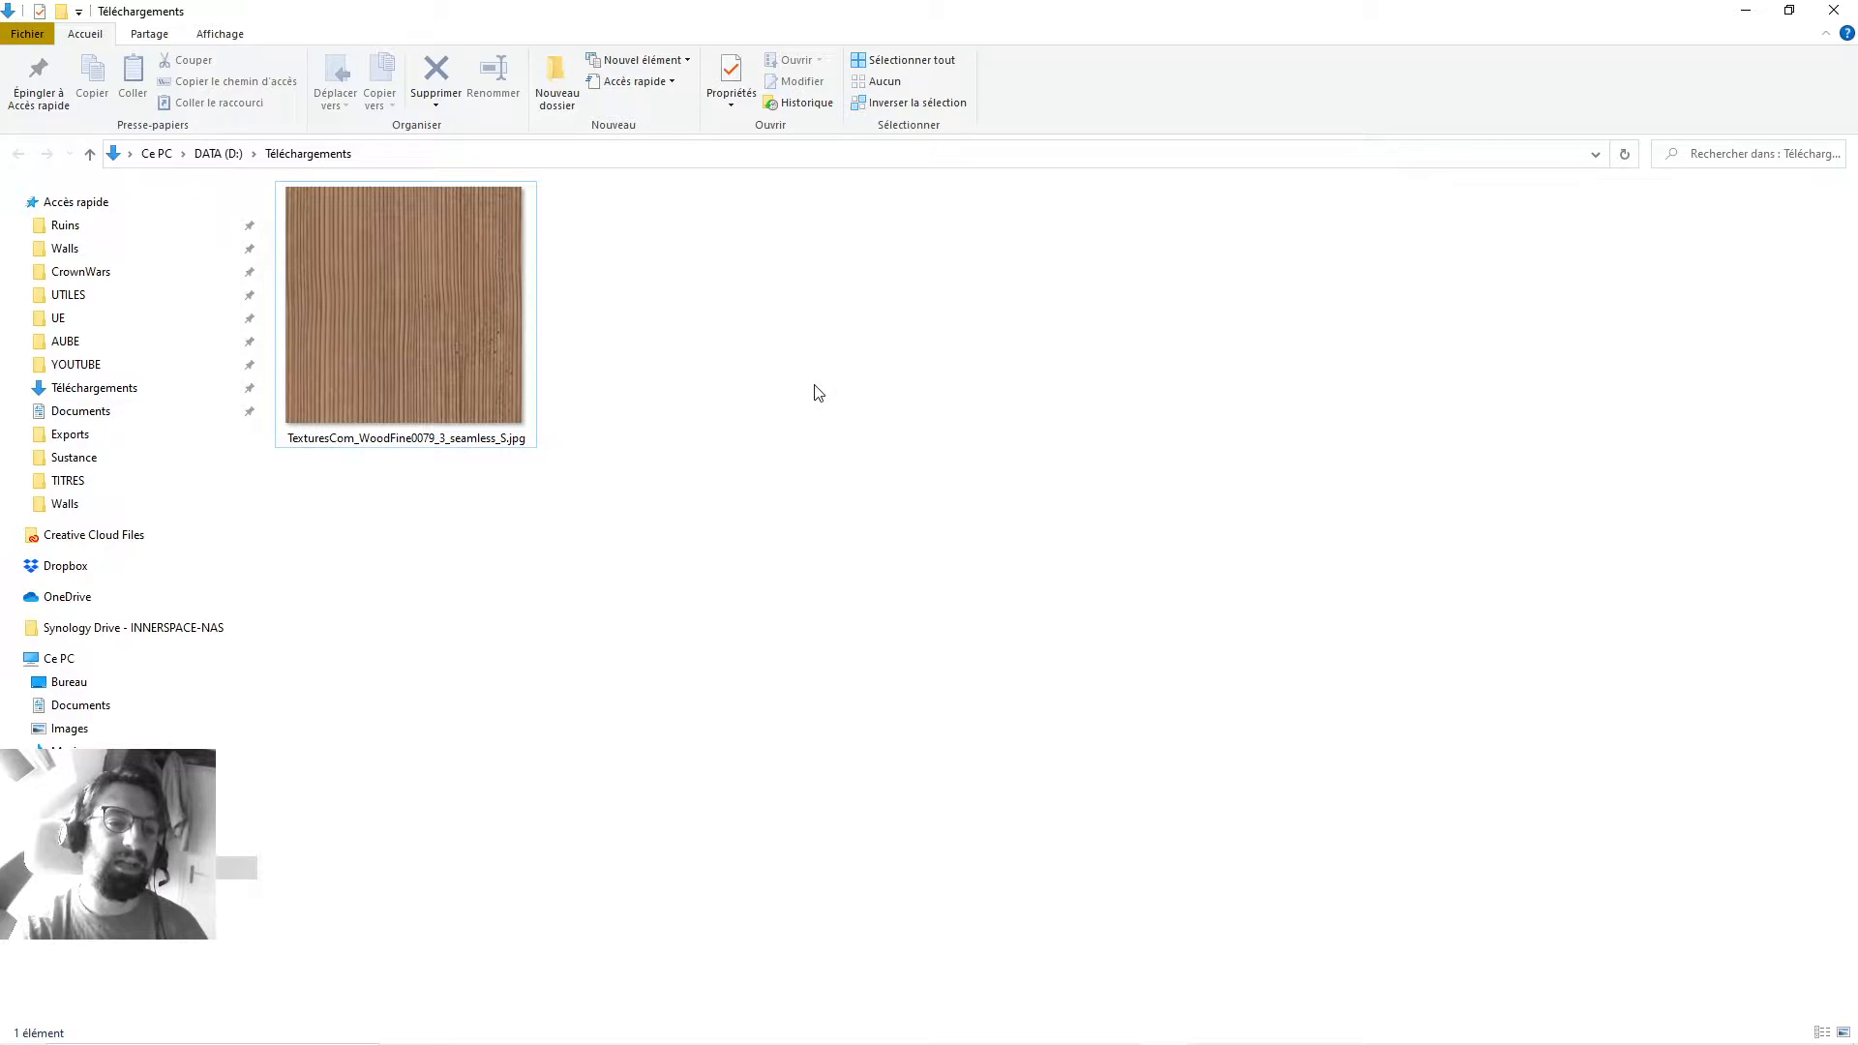
# Preview TexturesCom_WoodFine0079_3_seamless_S.jpg in Photos, then close the viewer.
pyautogui.doubleClick(453, 255)
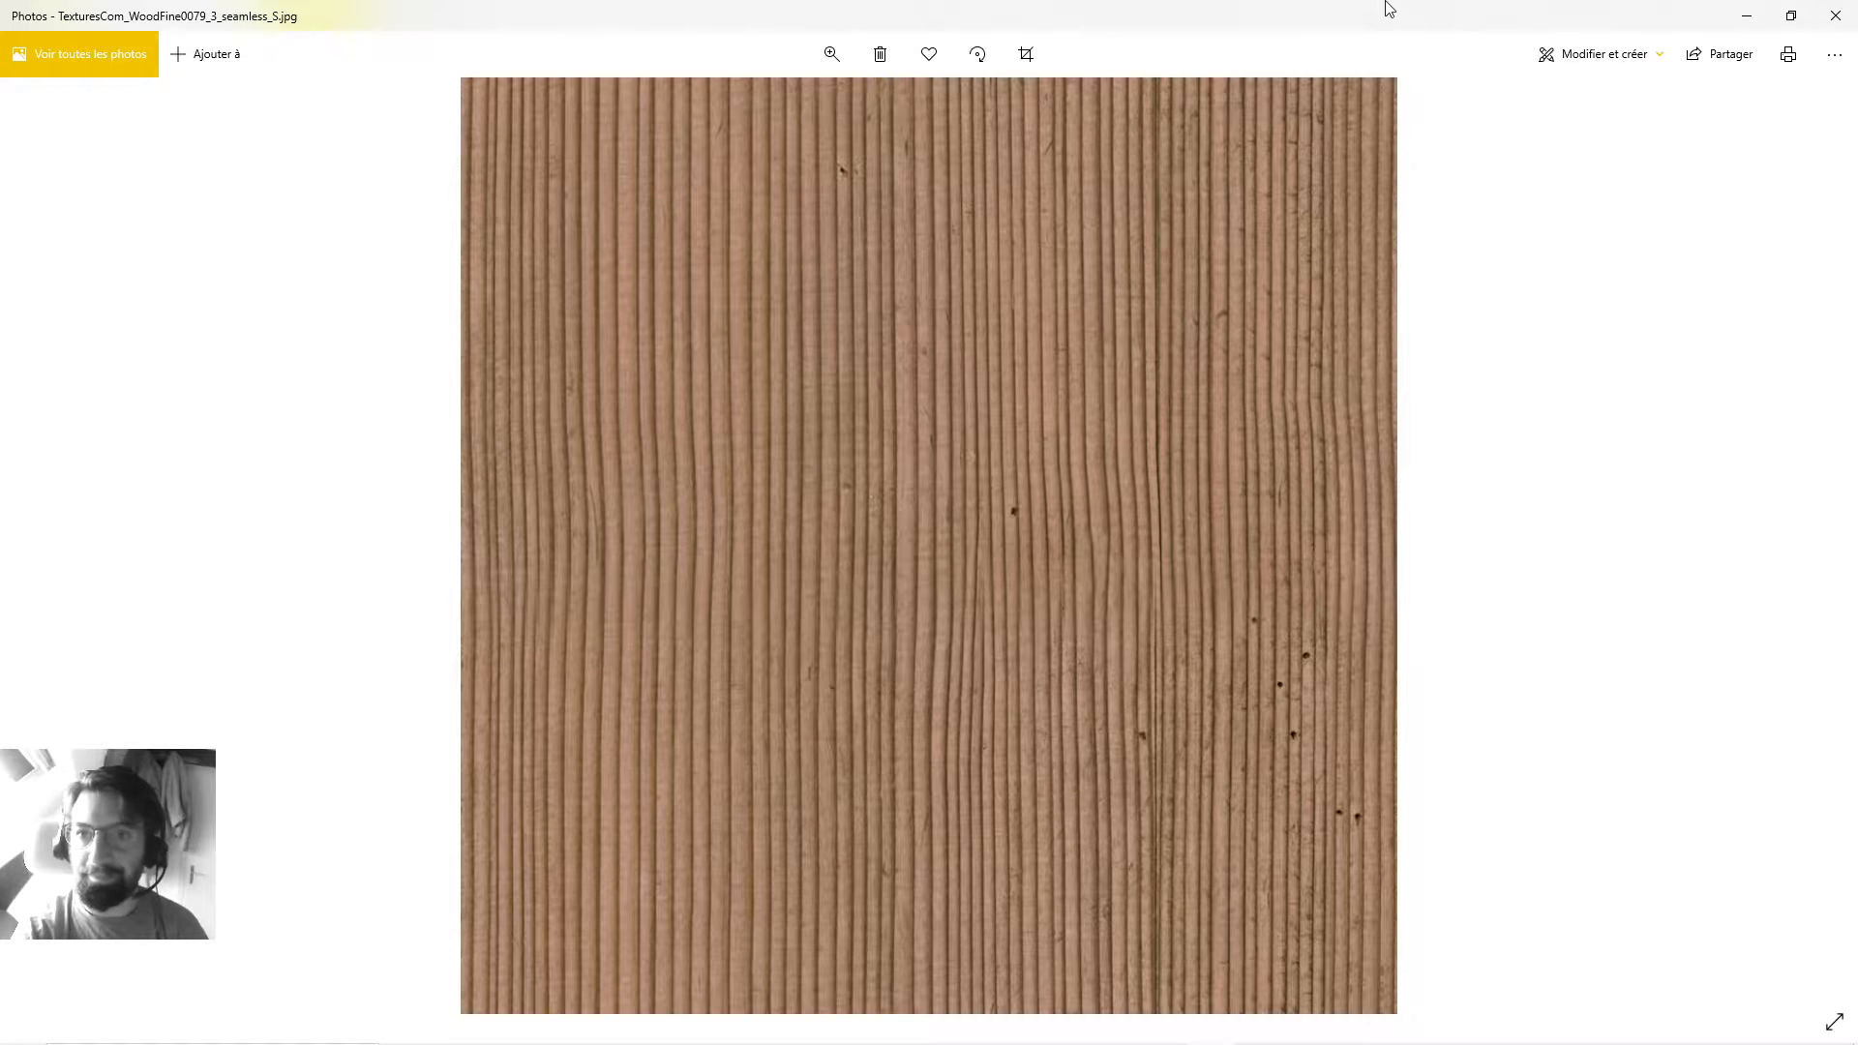
pyautogui.moveTo(1385, 6); pyautogui.dragTo(822, 205)
pyautogui.click(1198, 213)
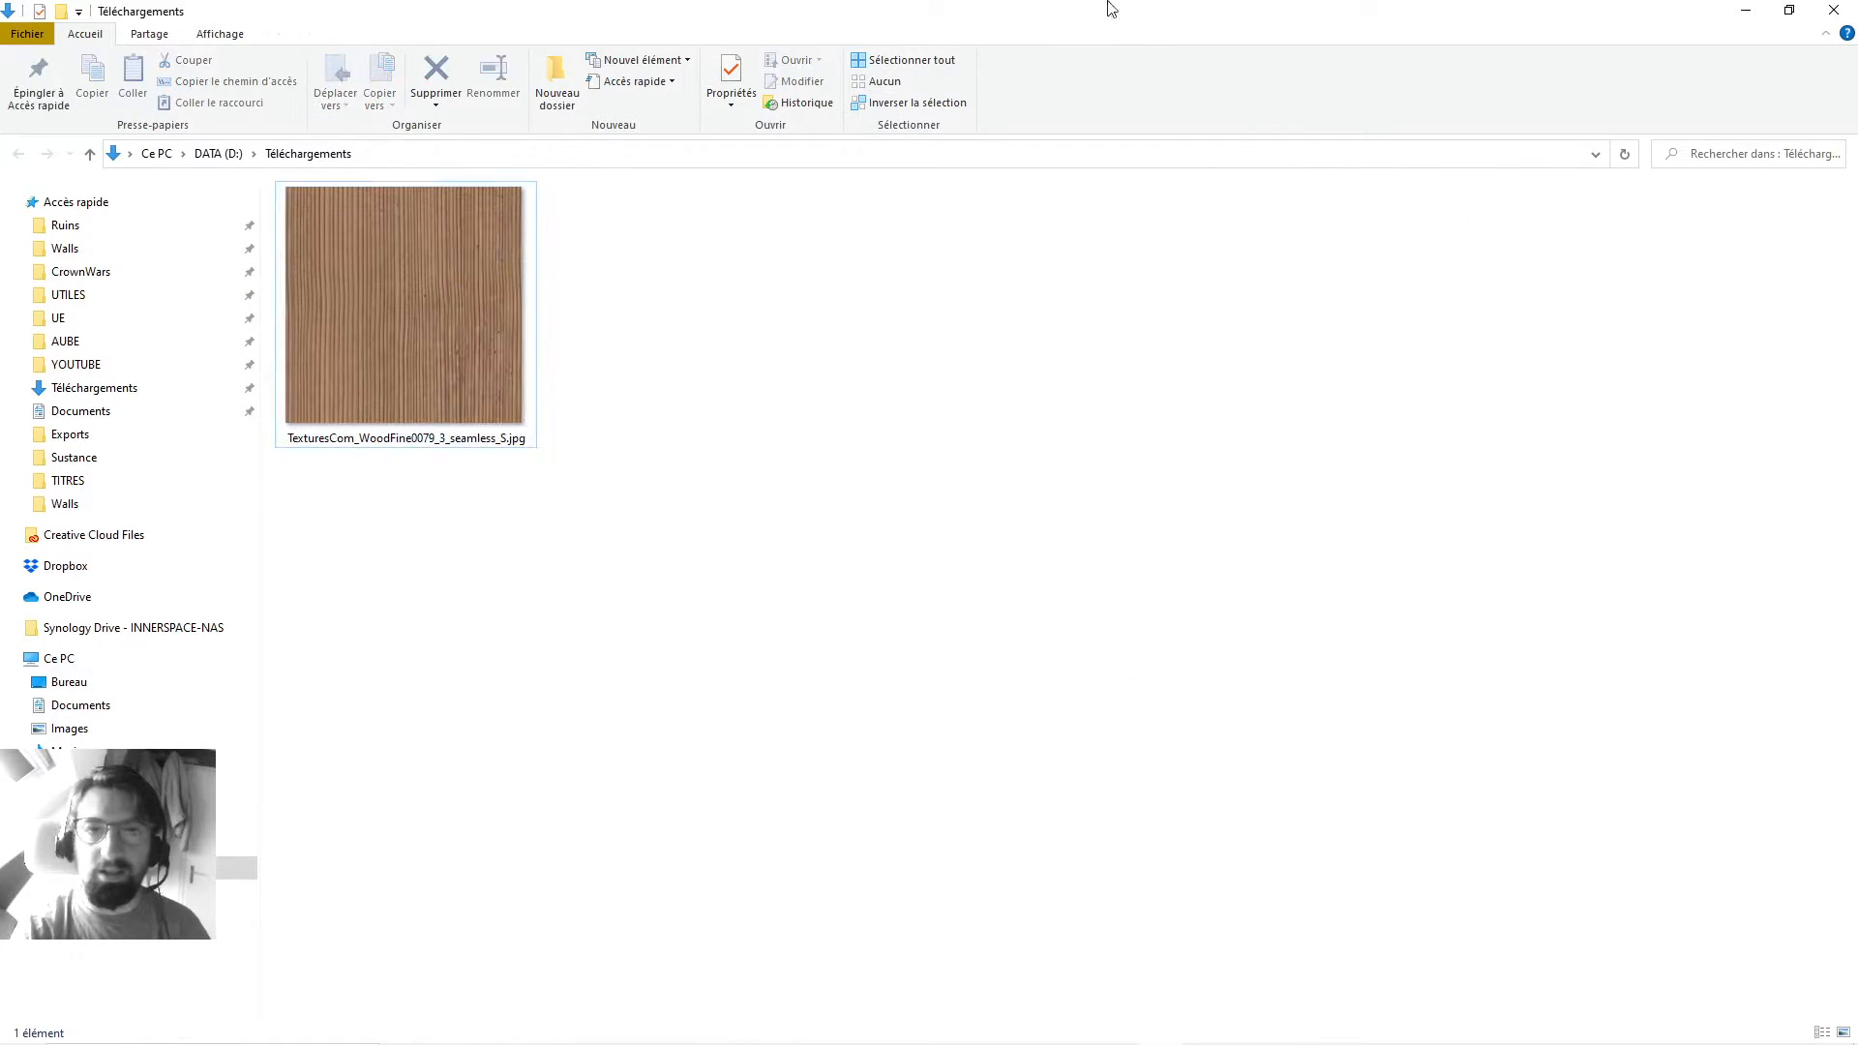
# Shrink and reposition the File Explorer window, then bring Blender to the front.
pyautogui.doubleClick(1107, 3)
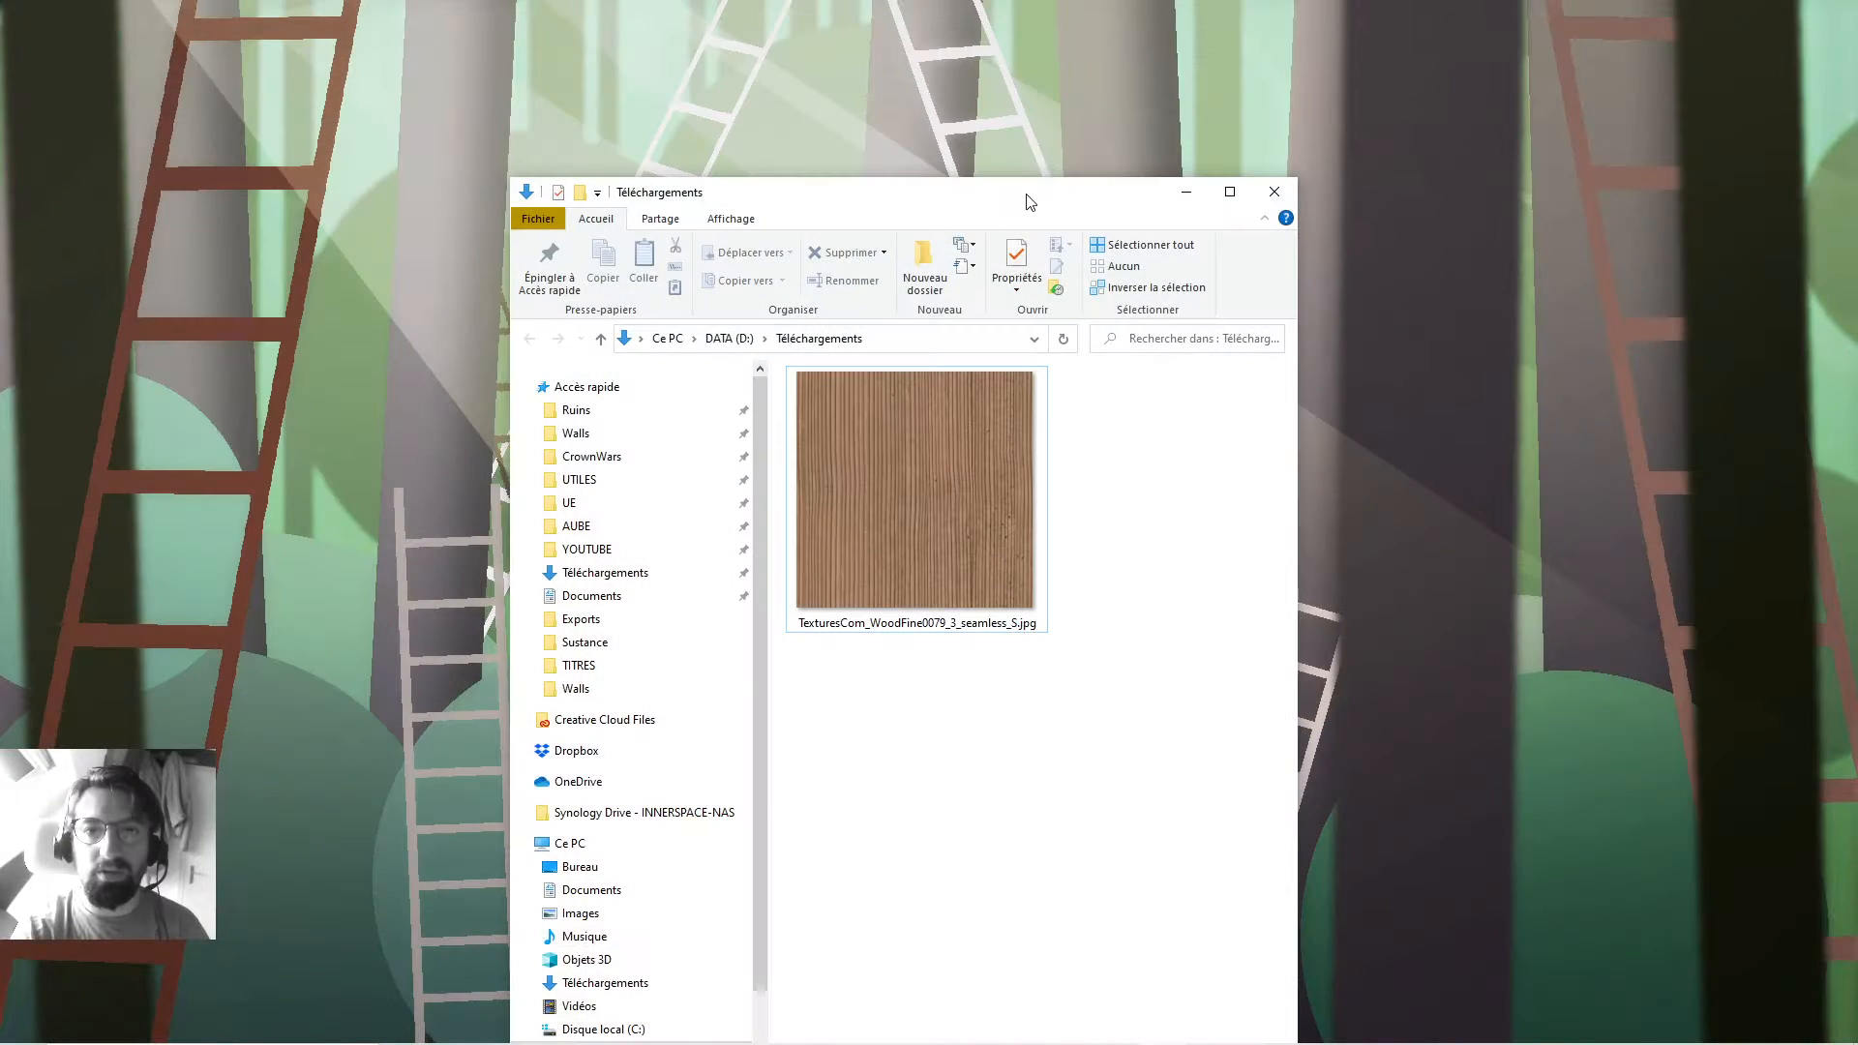
pyautogui.moveTo(1028, 194); pyautogui.dragTo(1242, 63)
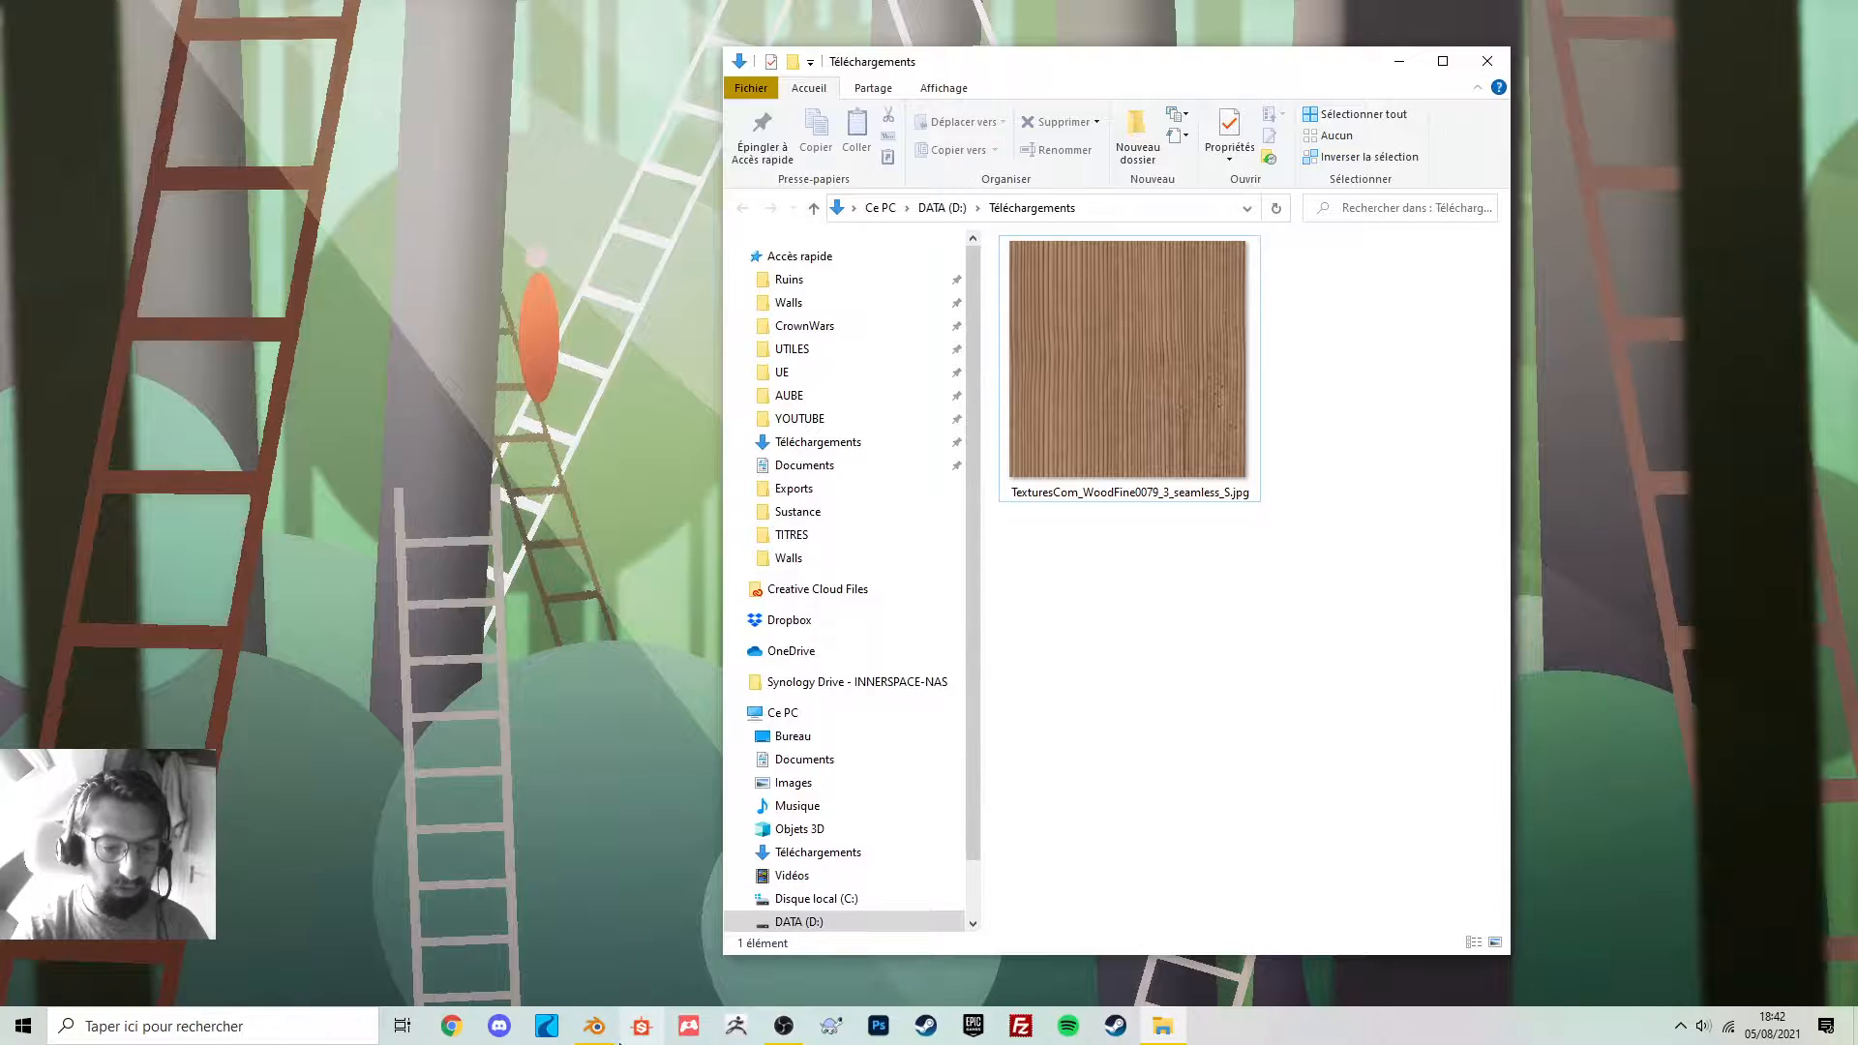
pyautogui.click(596, 1026)
# Select the cube and show its material settings in the Material tab.
pyautogui.scroll(3, 714, 645)
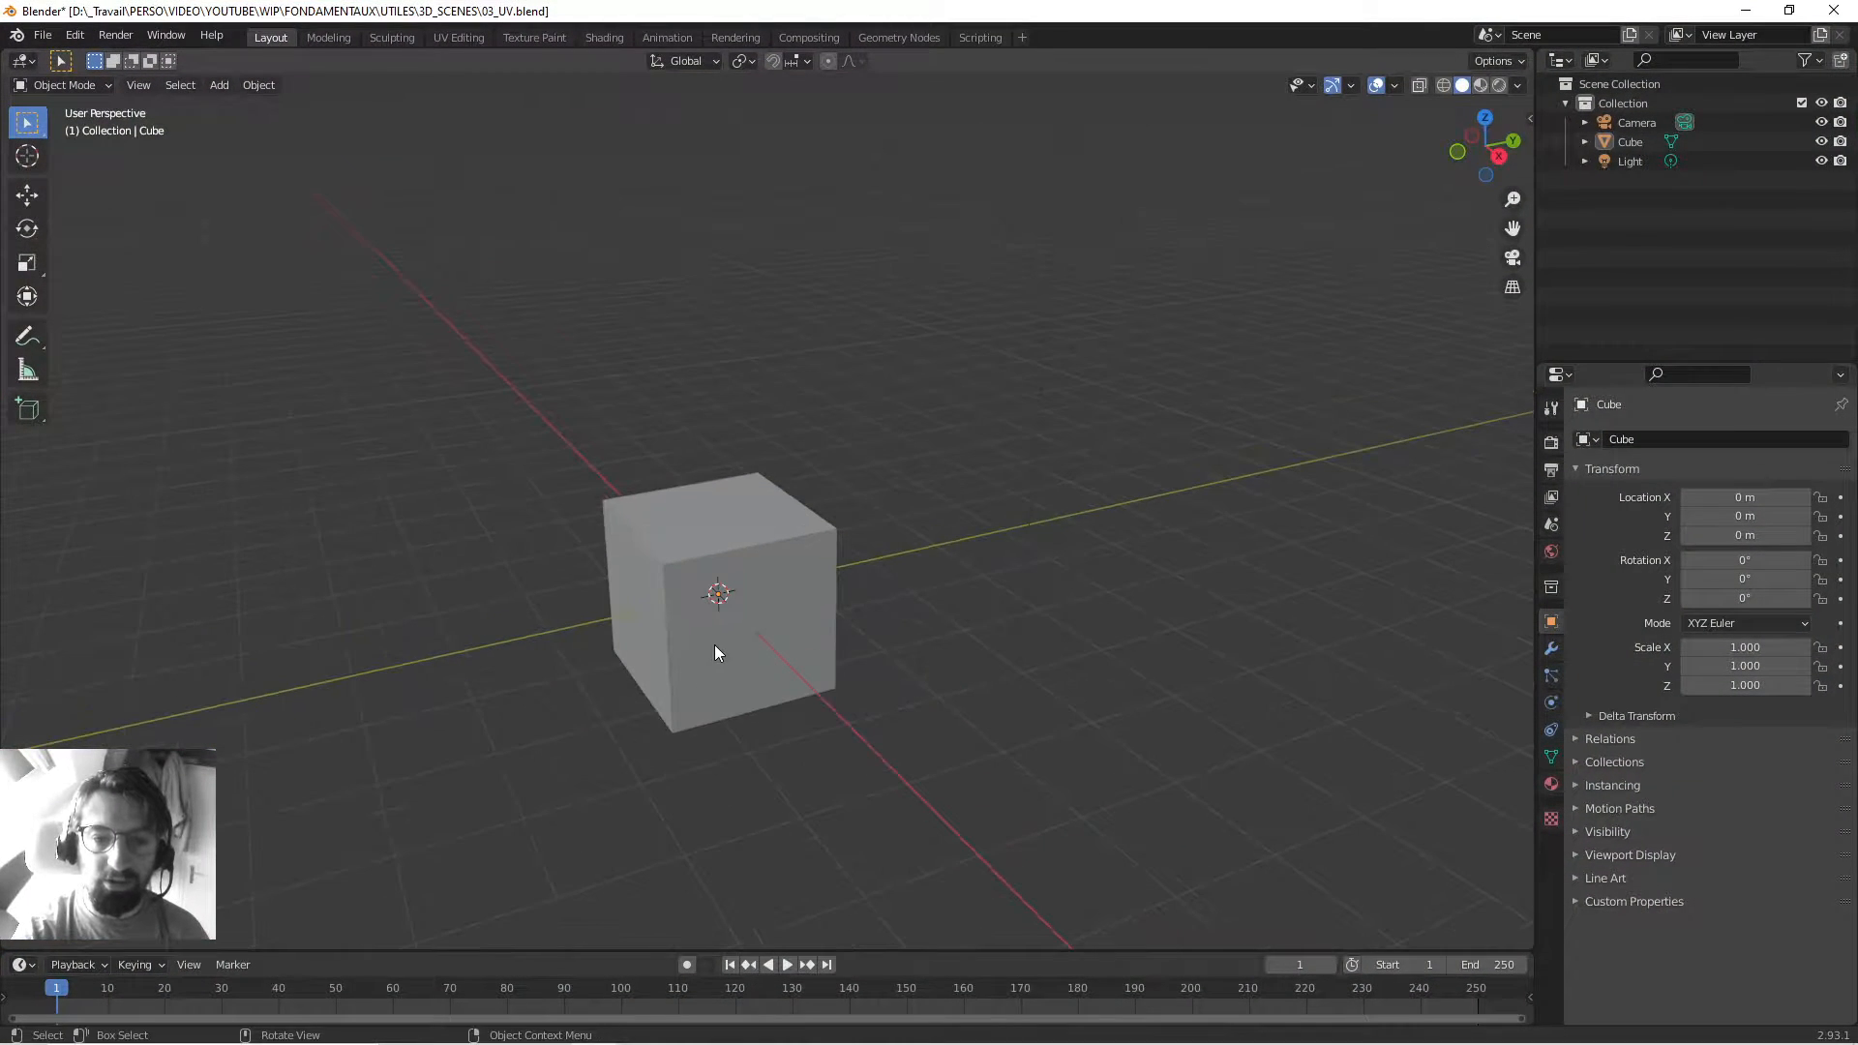
pyautogui.click(787, 525)
pyautogui.moveTo(765, 548)
pyautogui.mouseDown(button='middle')
pyautogui.moveTo(729, 542)
pyautogui.moveTo(829, 539)
pyautogui.moveTo(746, 531)
pyautogui.moveTo(779, 545)
pyautogui.mouseUp(button='middle')
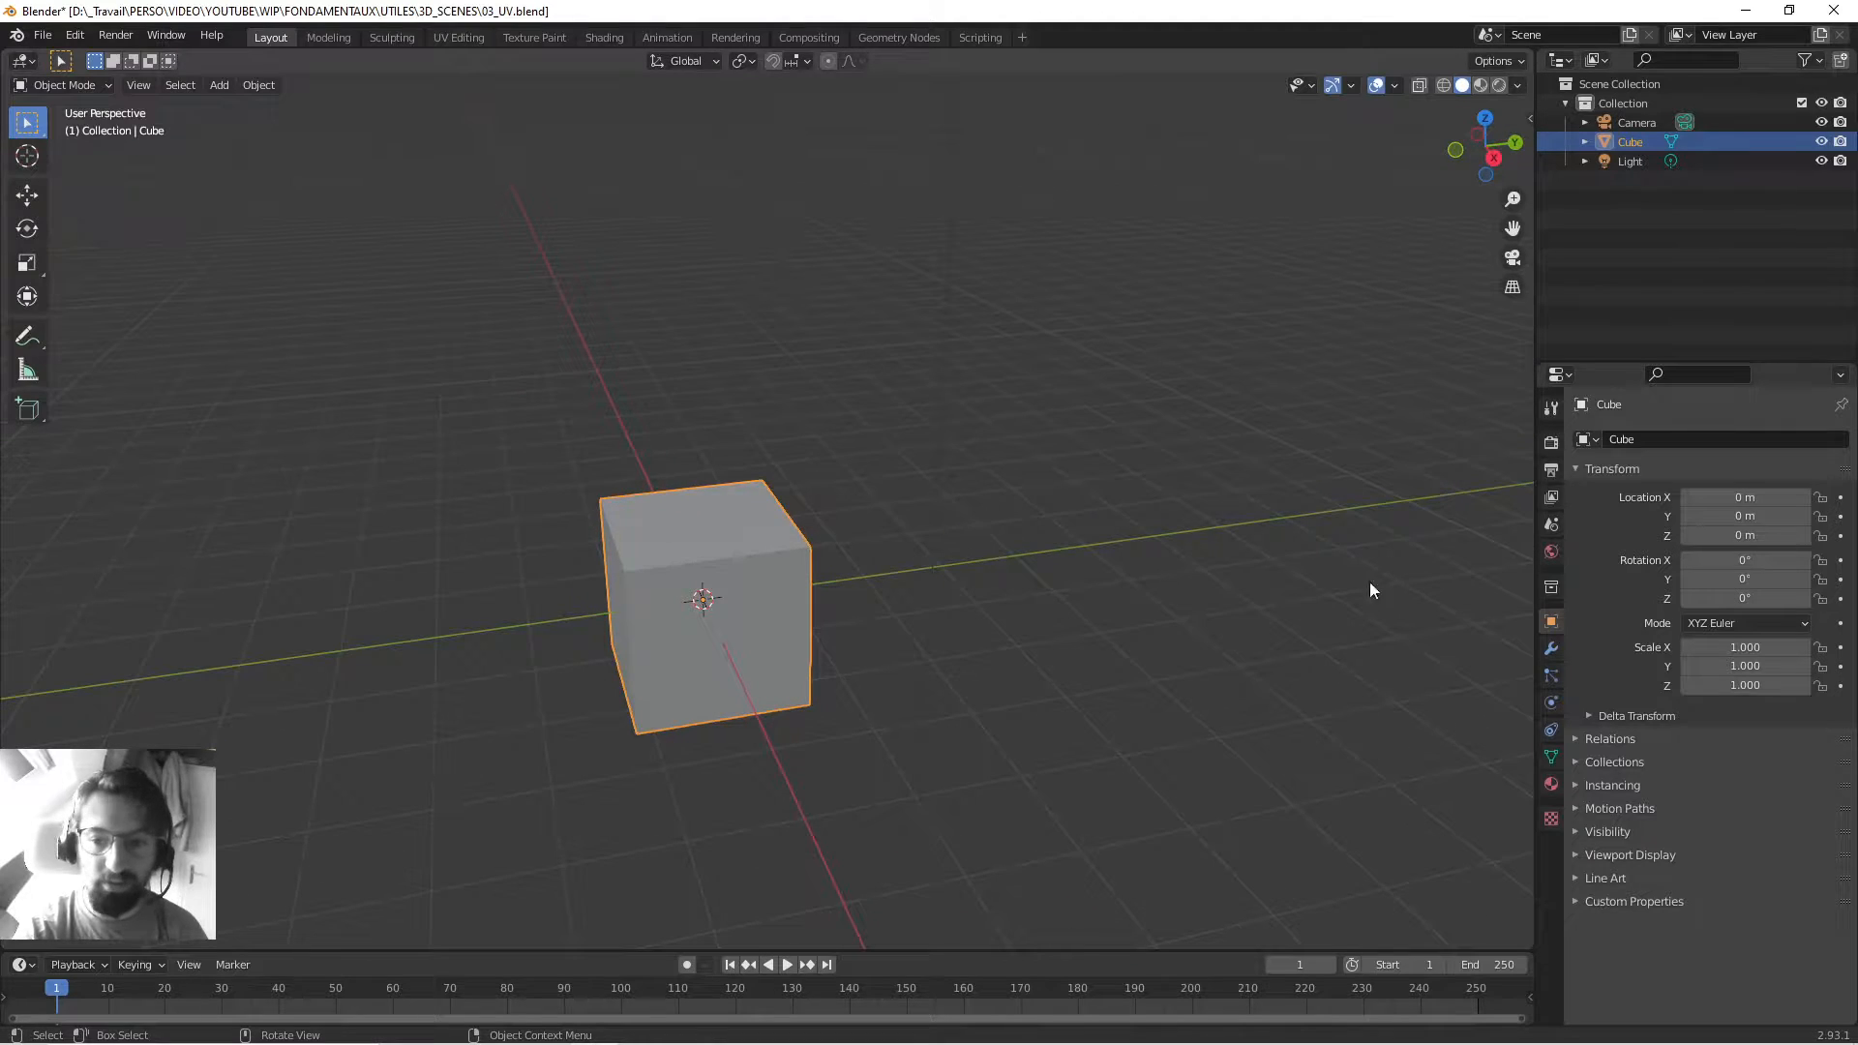
pyautogui.click(1551, 784)
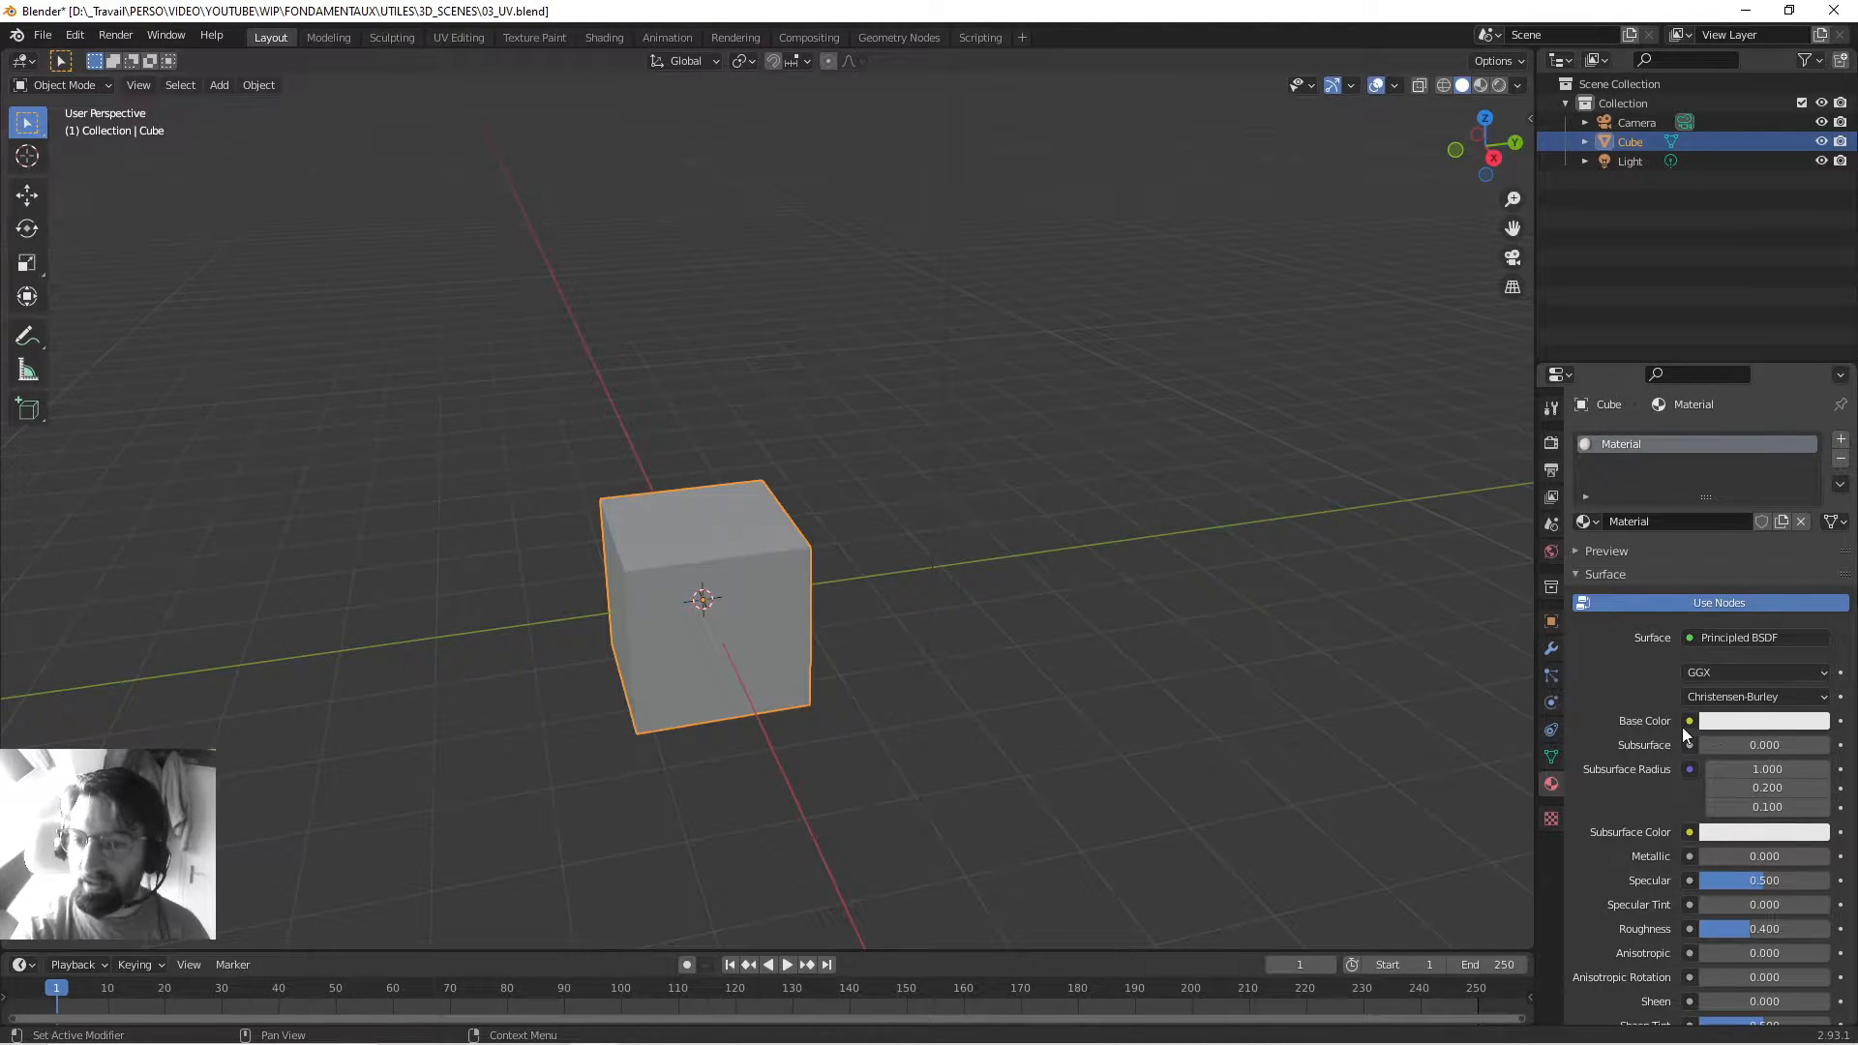
pyautogui.scroll(-3, 1710, 729)
pyautogui.scroll(-4, 1711, 728)
pyautogui.scroll(7, 1713, 728)
pyautogui.scroll(-4, 1713, 728)
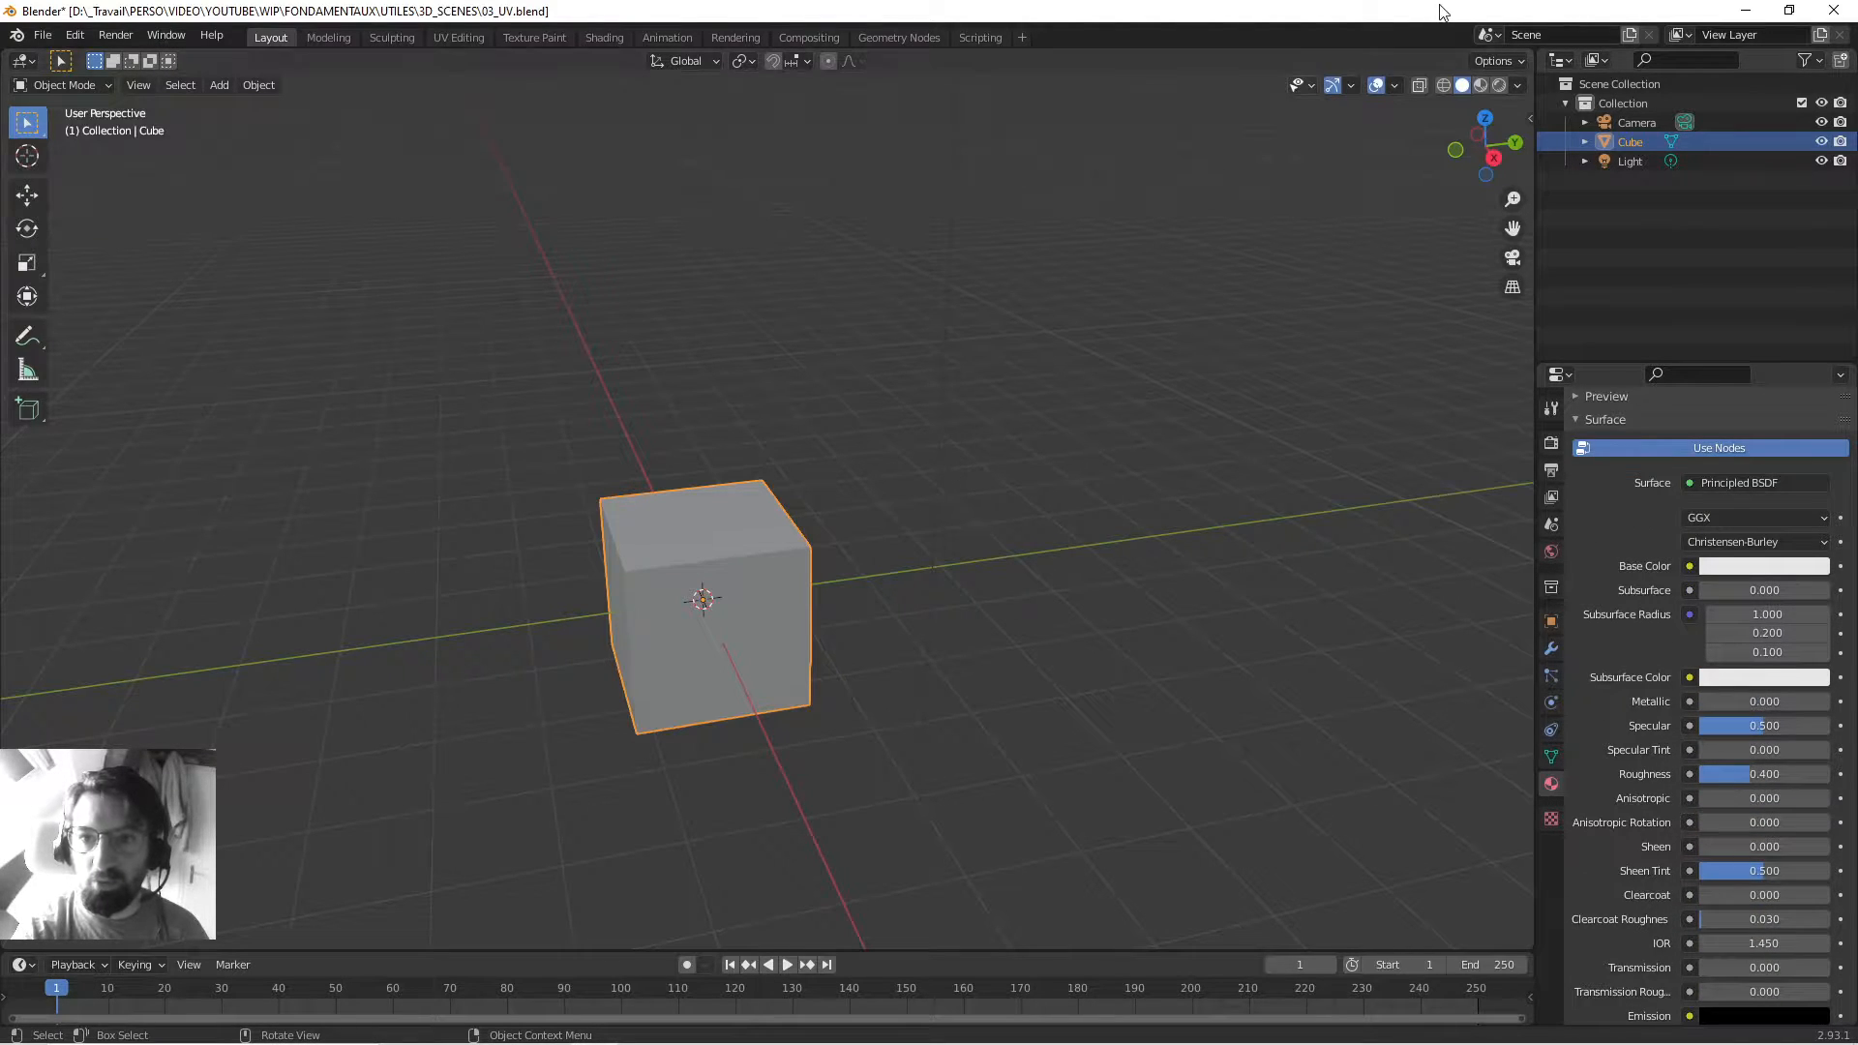
# Switch the viewport to Rendered shading and tint the Base Color pale yellow-green.
pyautogui.click(1499, 87)
pyautogui.moveTo(883, 514); pyautogui.dragTo(763, 446, button='middle')
pyautogui.scroll(-3, 692, 458)
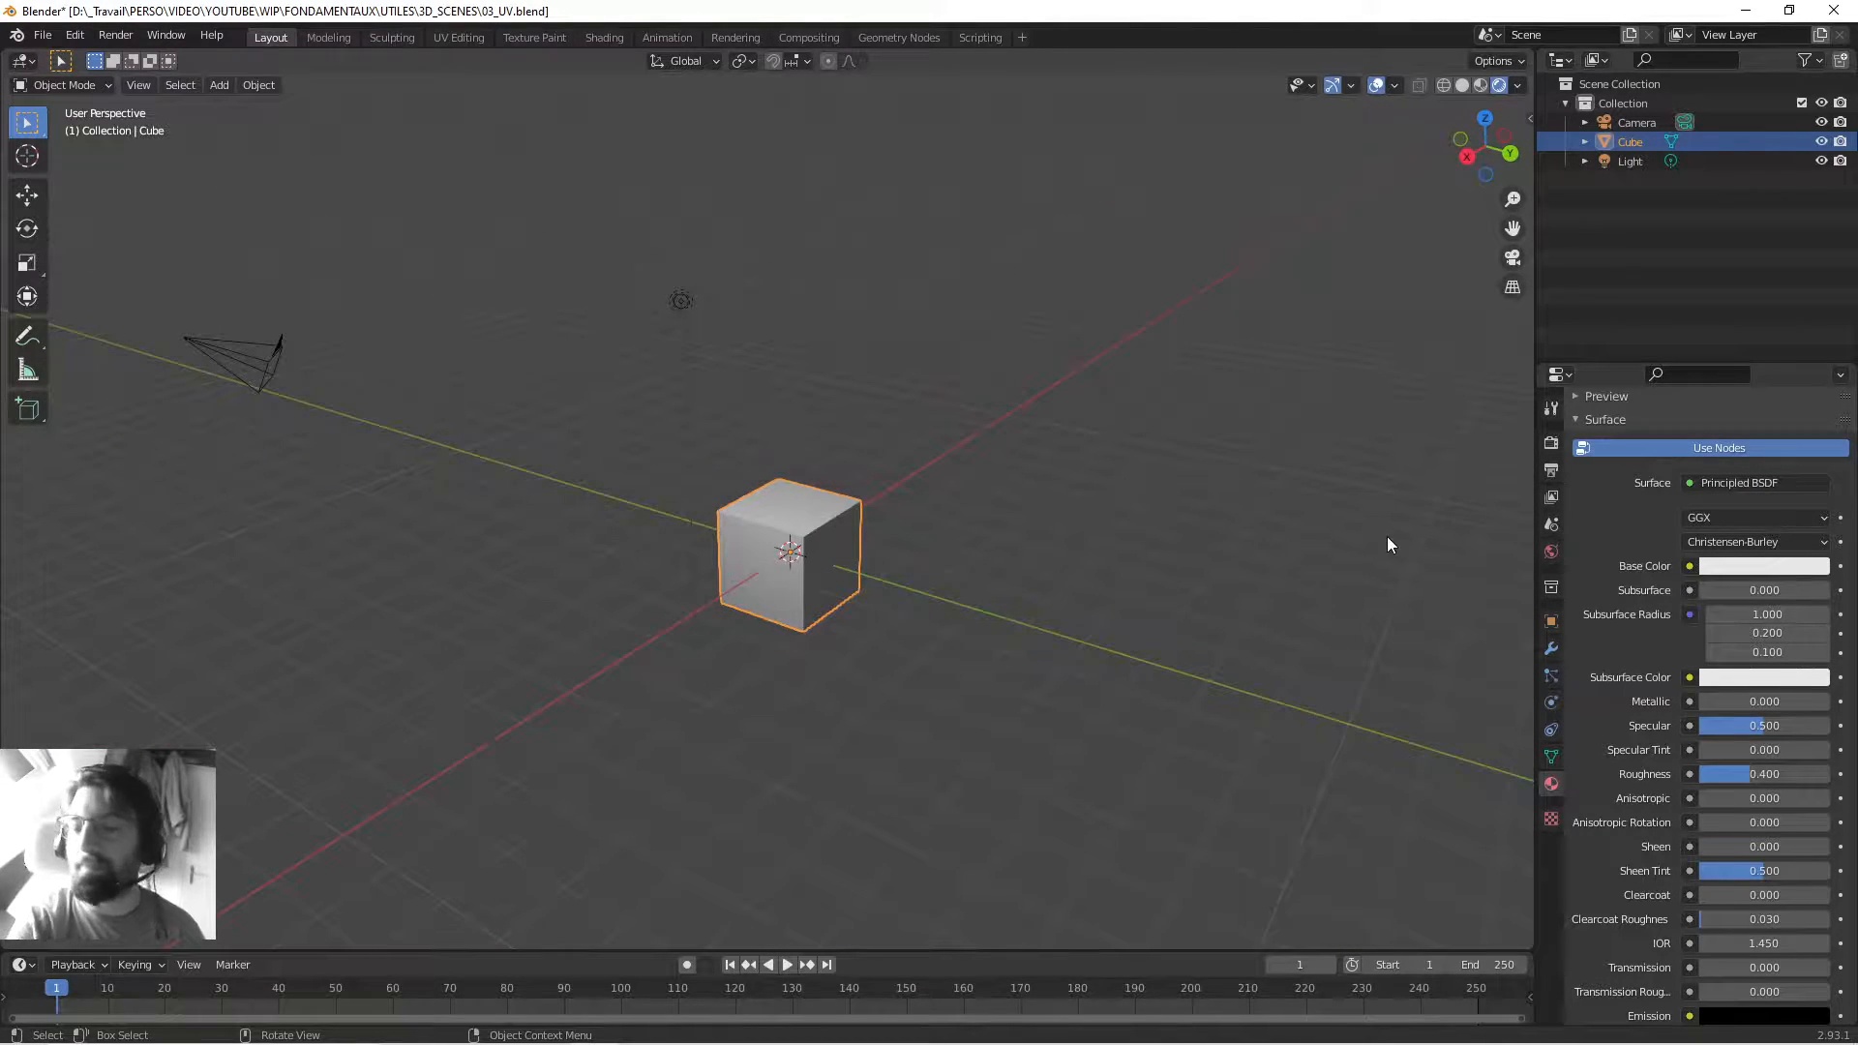
pyautogui.click(1738, 567)
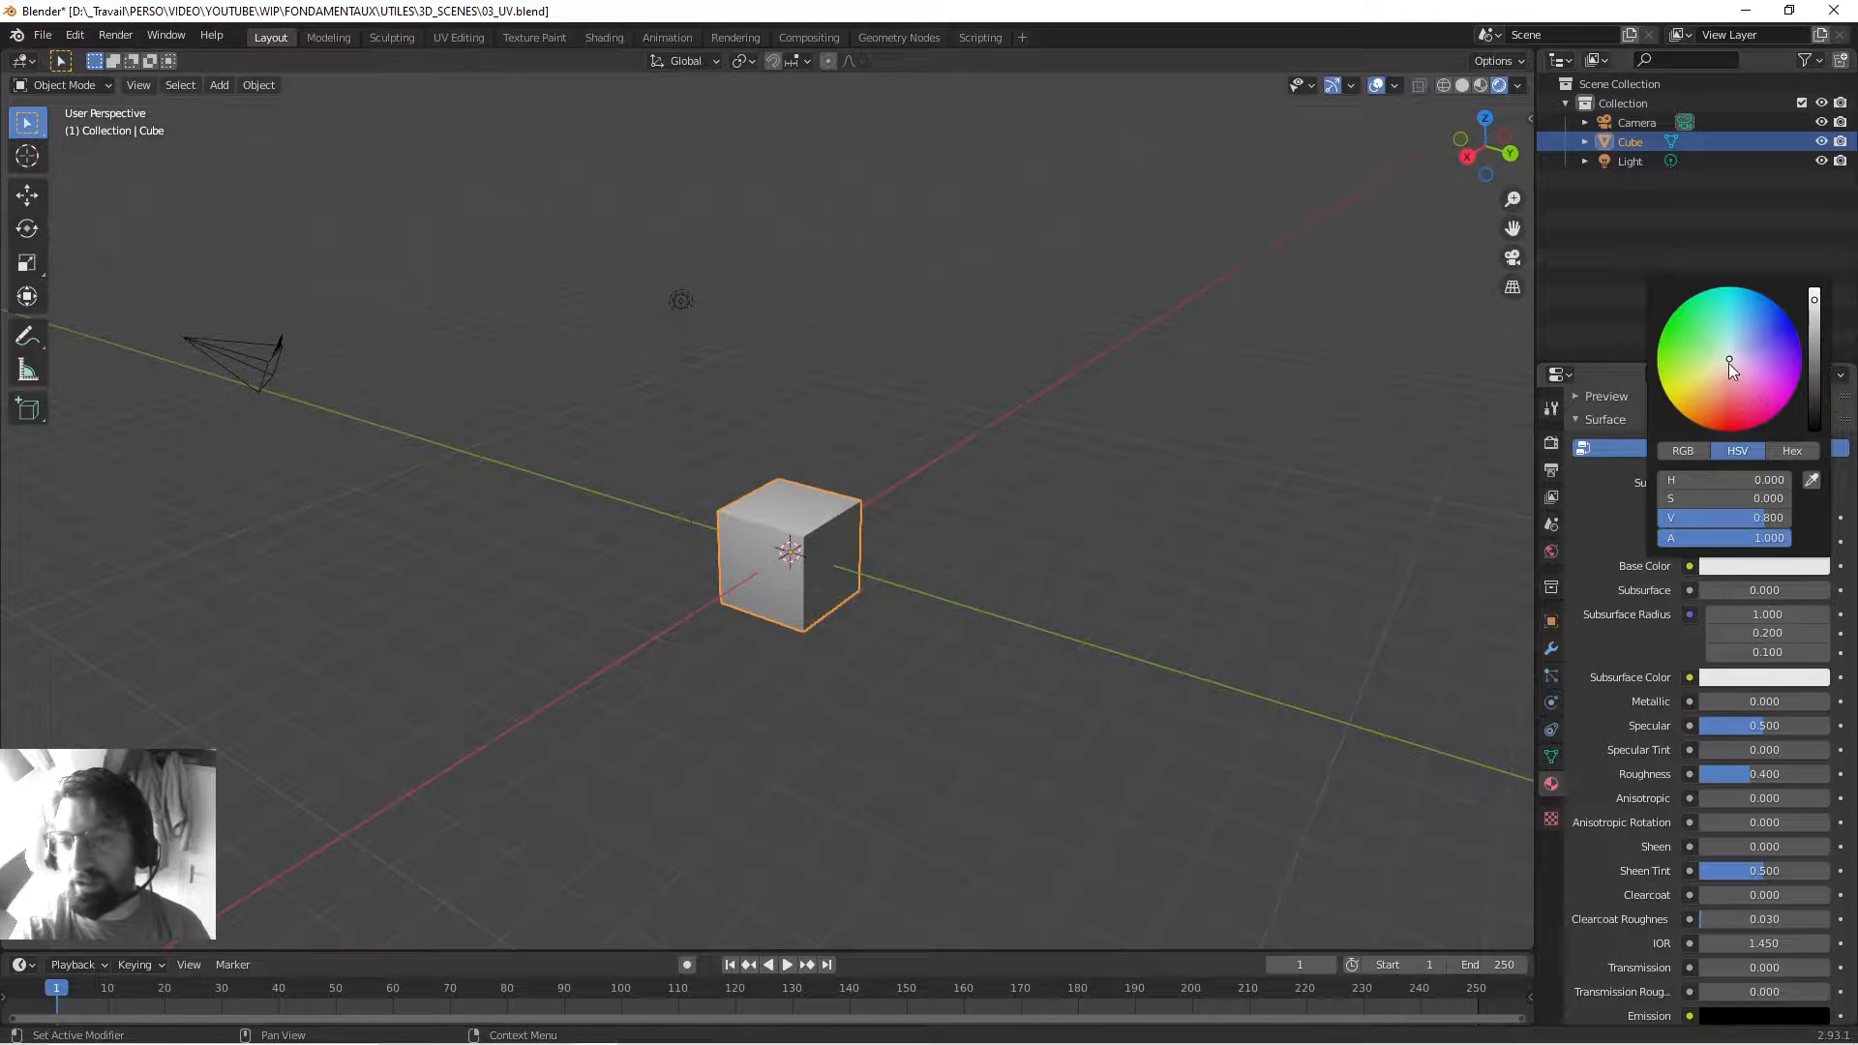
pyautogui.moveTo(1728, 363)
pyautogui.mouseDown()
pyautogui.moveTo(1730, 404)
pyautogui.moveTo(1761, 395)
pyautogui.moveTo(1740, 373)
pyautogui.moveTo(1689, 390)
pyautogui.moveTo(1681, 349)
pyautogui.moveTo(1714, 362)
pyautogui.mouseUp()
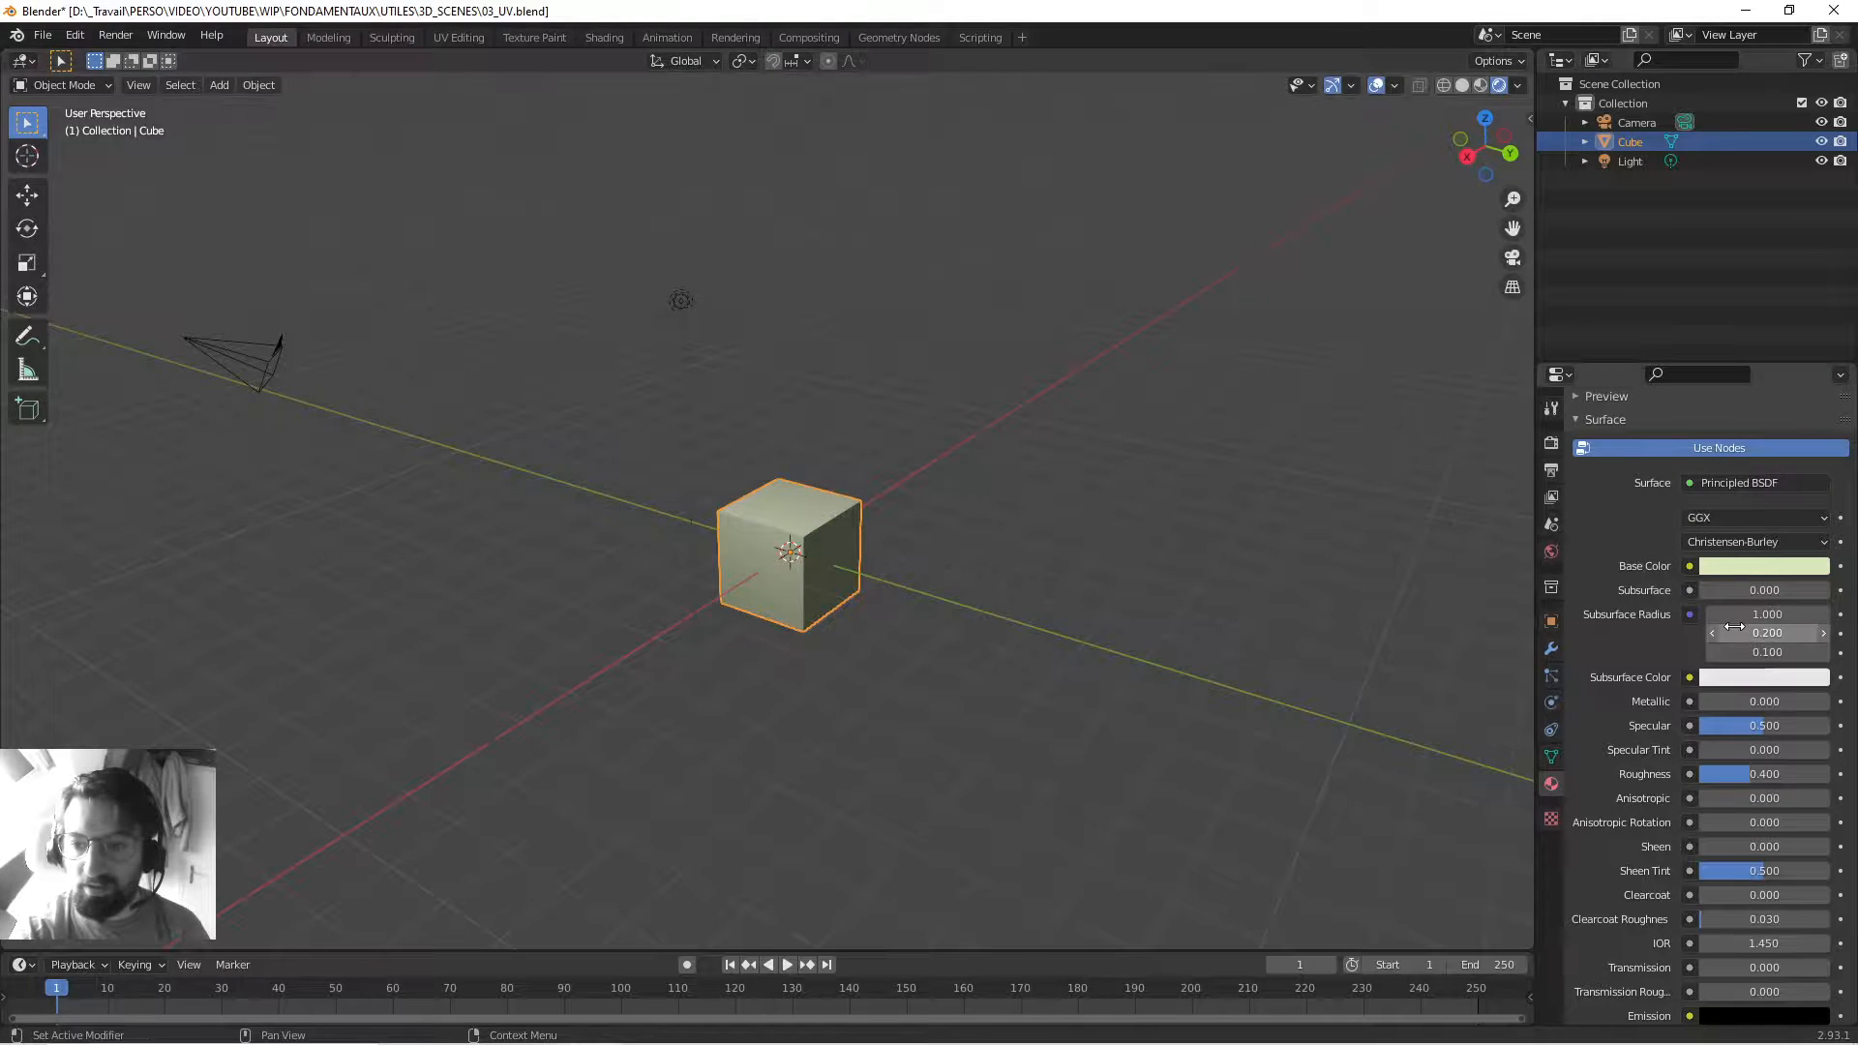
pyautogui.scroll(2, 1755, 871)
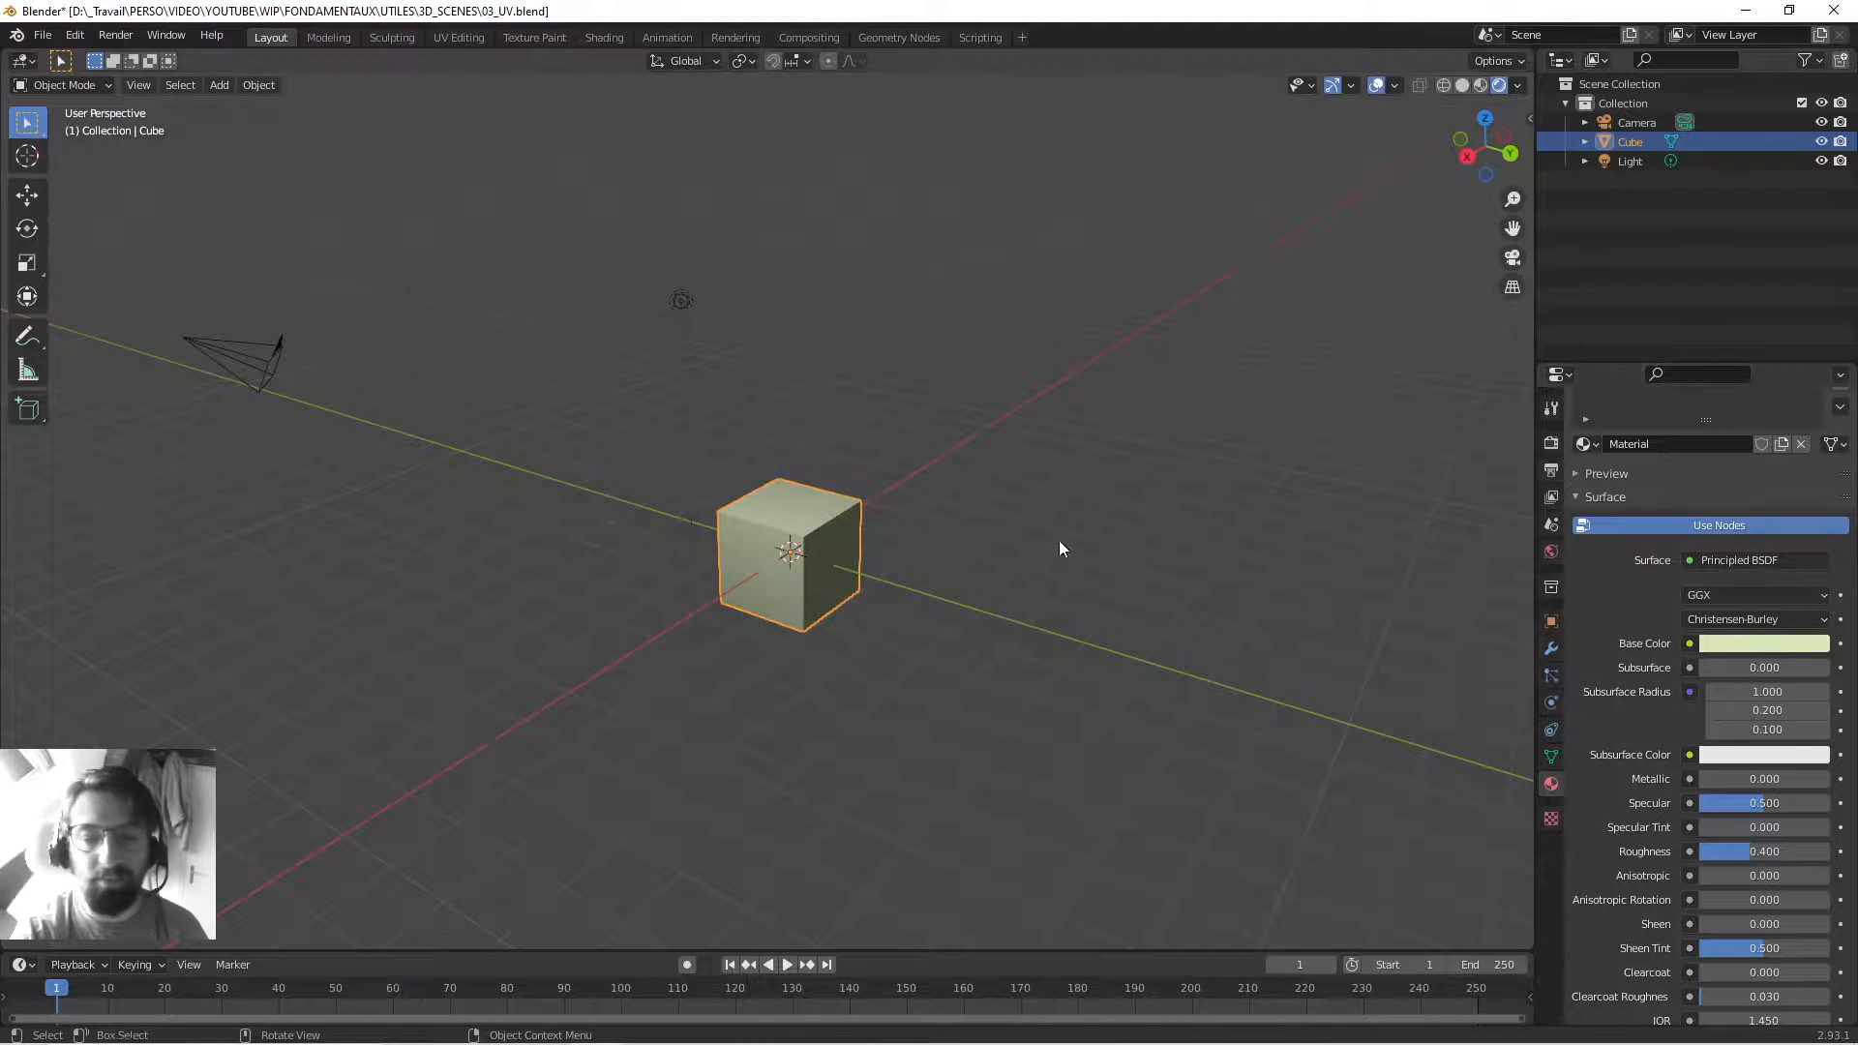
pyautogui.scroll(3, 1008, 517)
pyautogui.moveTo(1008, 516); pyautogui.dragTo(1080, 464, button='middle')
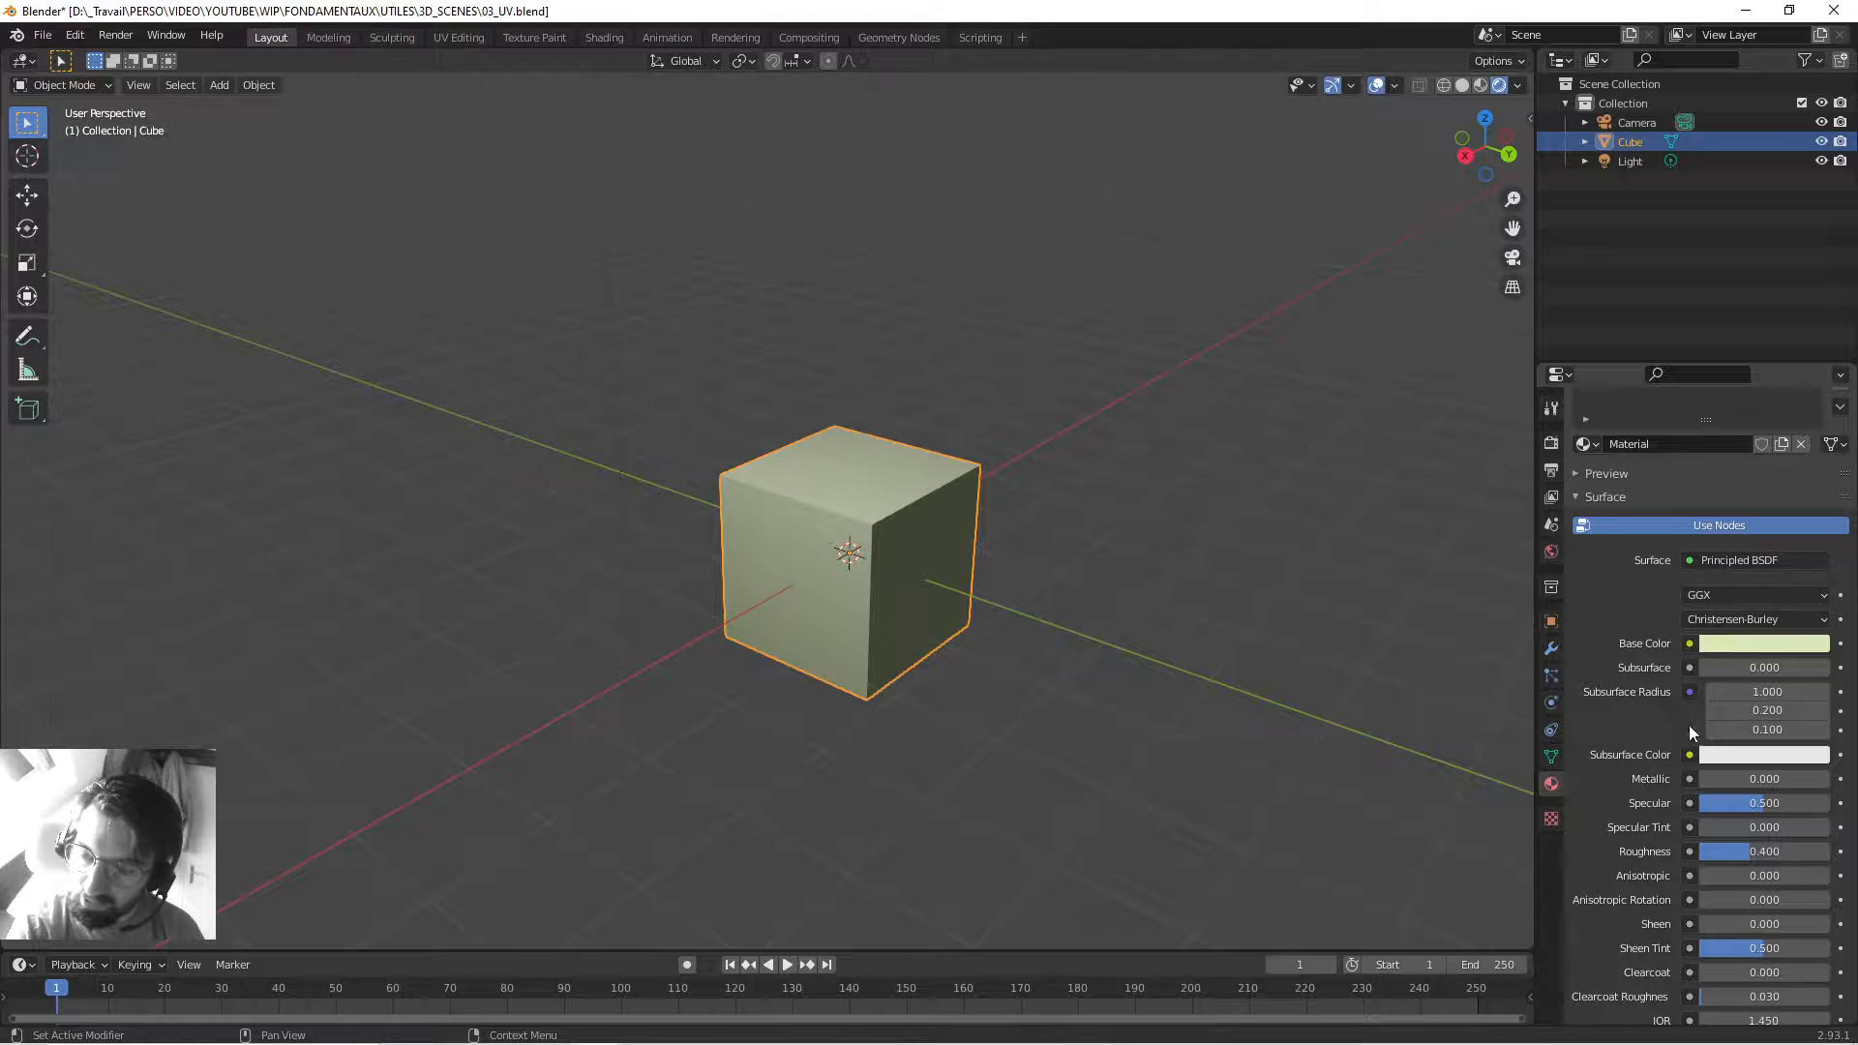
# Shift the Base Color hue and display it as RGB values.
pyautogui.click(1772, 644)
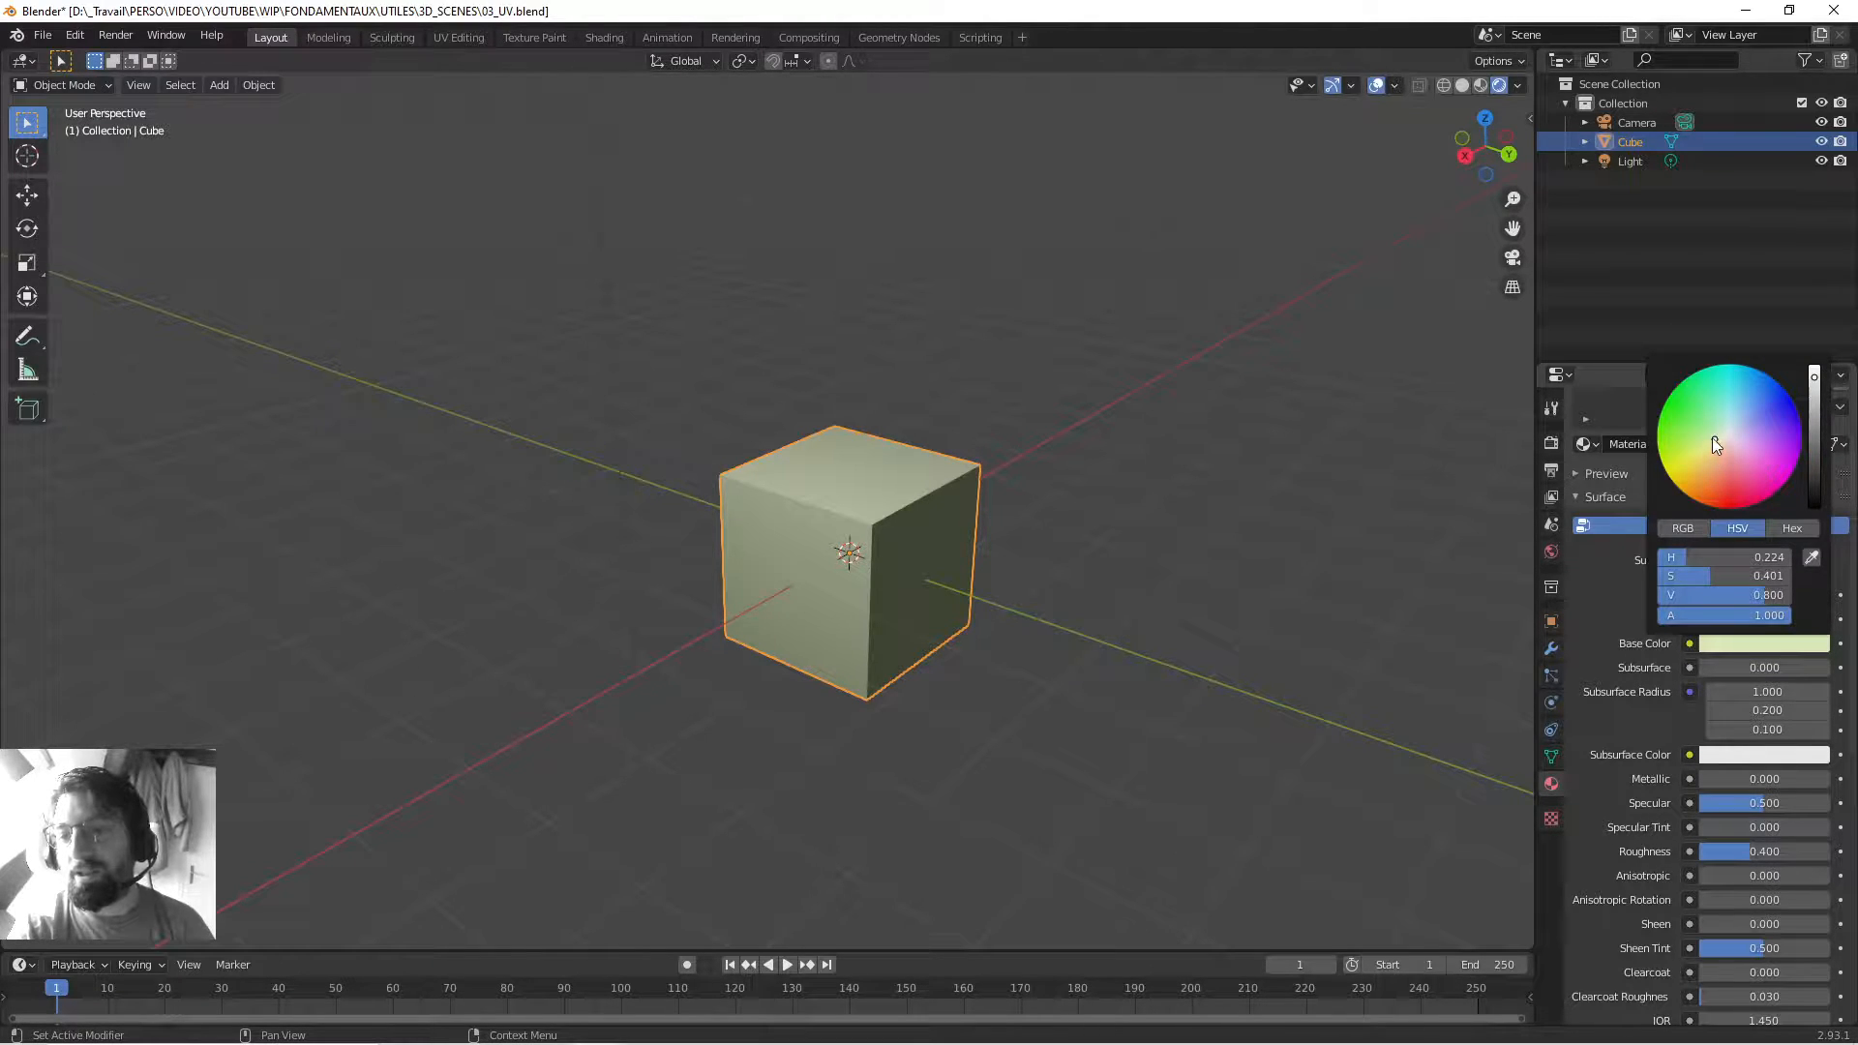
pyautogui.moveTo(1711, 437)
pyautogui.mouseDown()
pyautogui.moveTo(1771, 392)
pyautogui.moveTo(1786, 416)
pyautogui.moveTo(1700, 446)
pyautogui.mouseUp()
pyautogui.click(1692, 524)
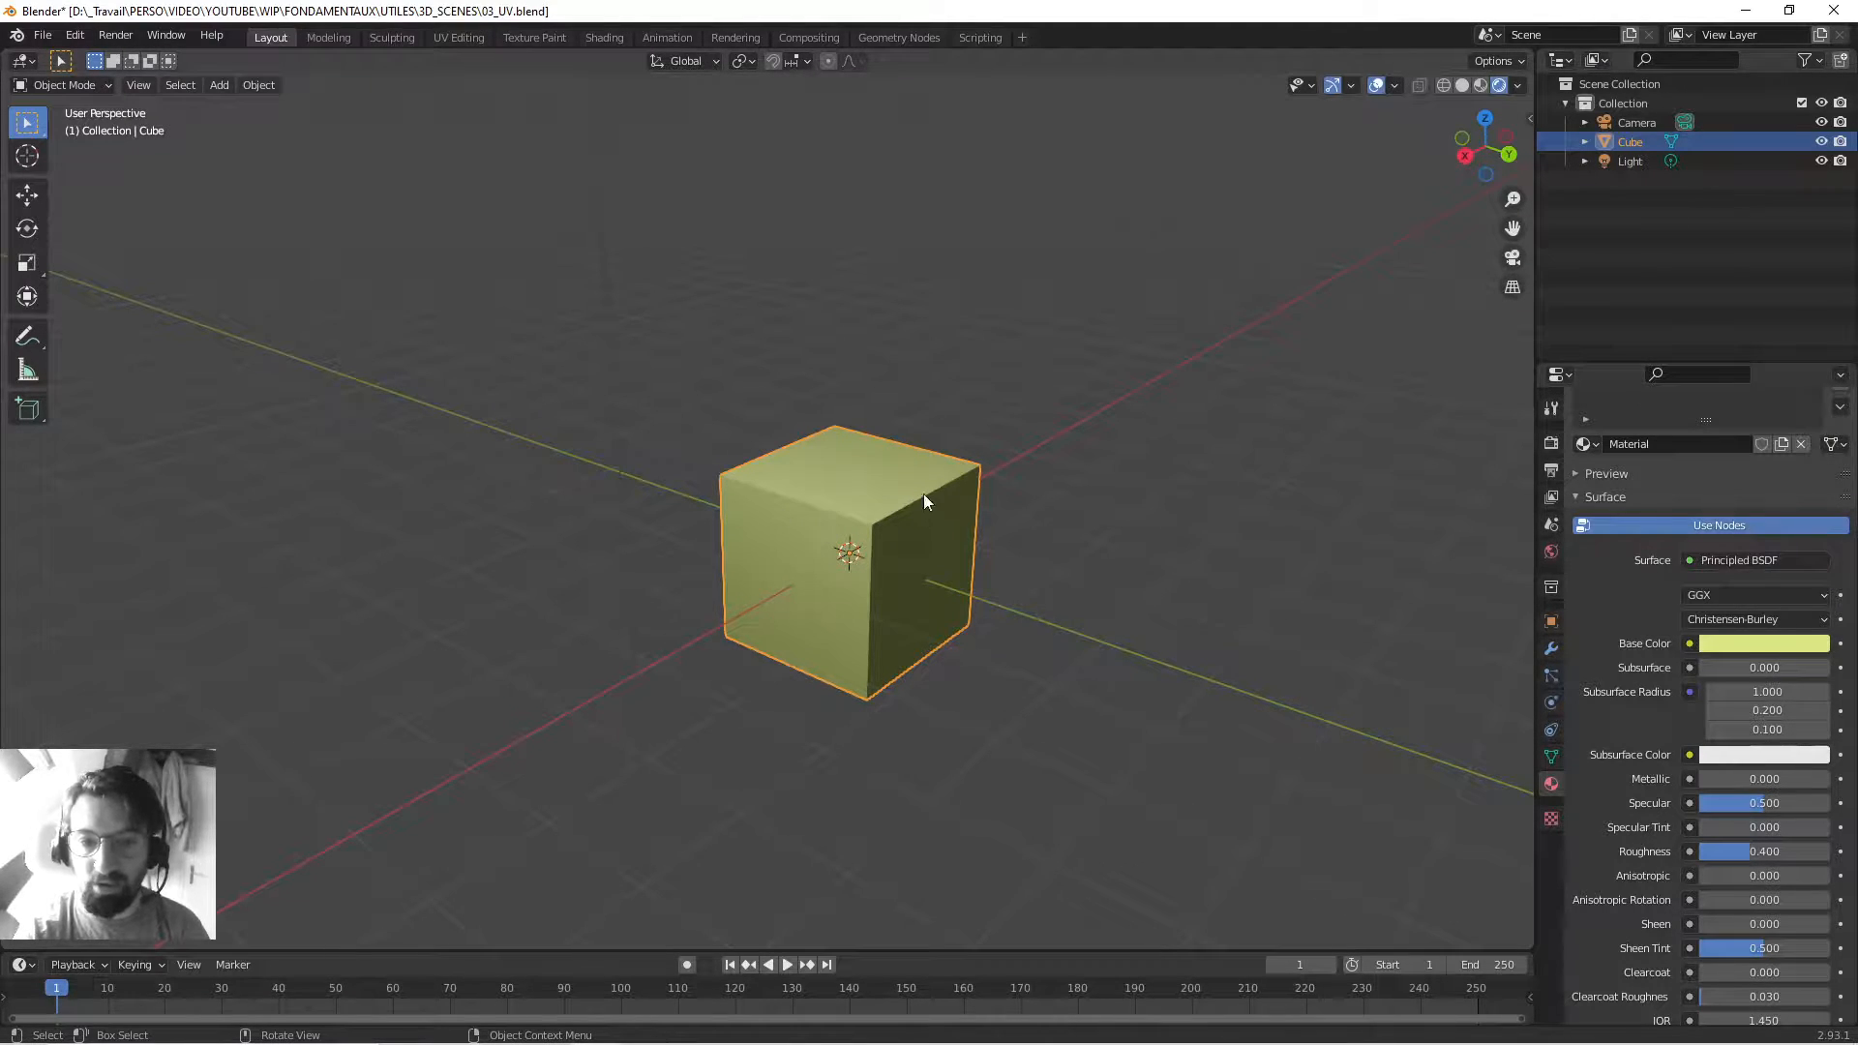
# Settle the Base Color on pale green and list the nodes that can feed it.
pyautogui.click(1734, 642)
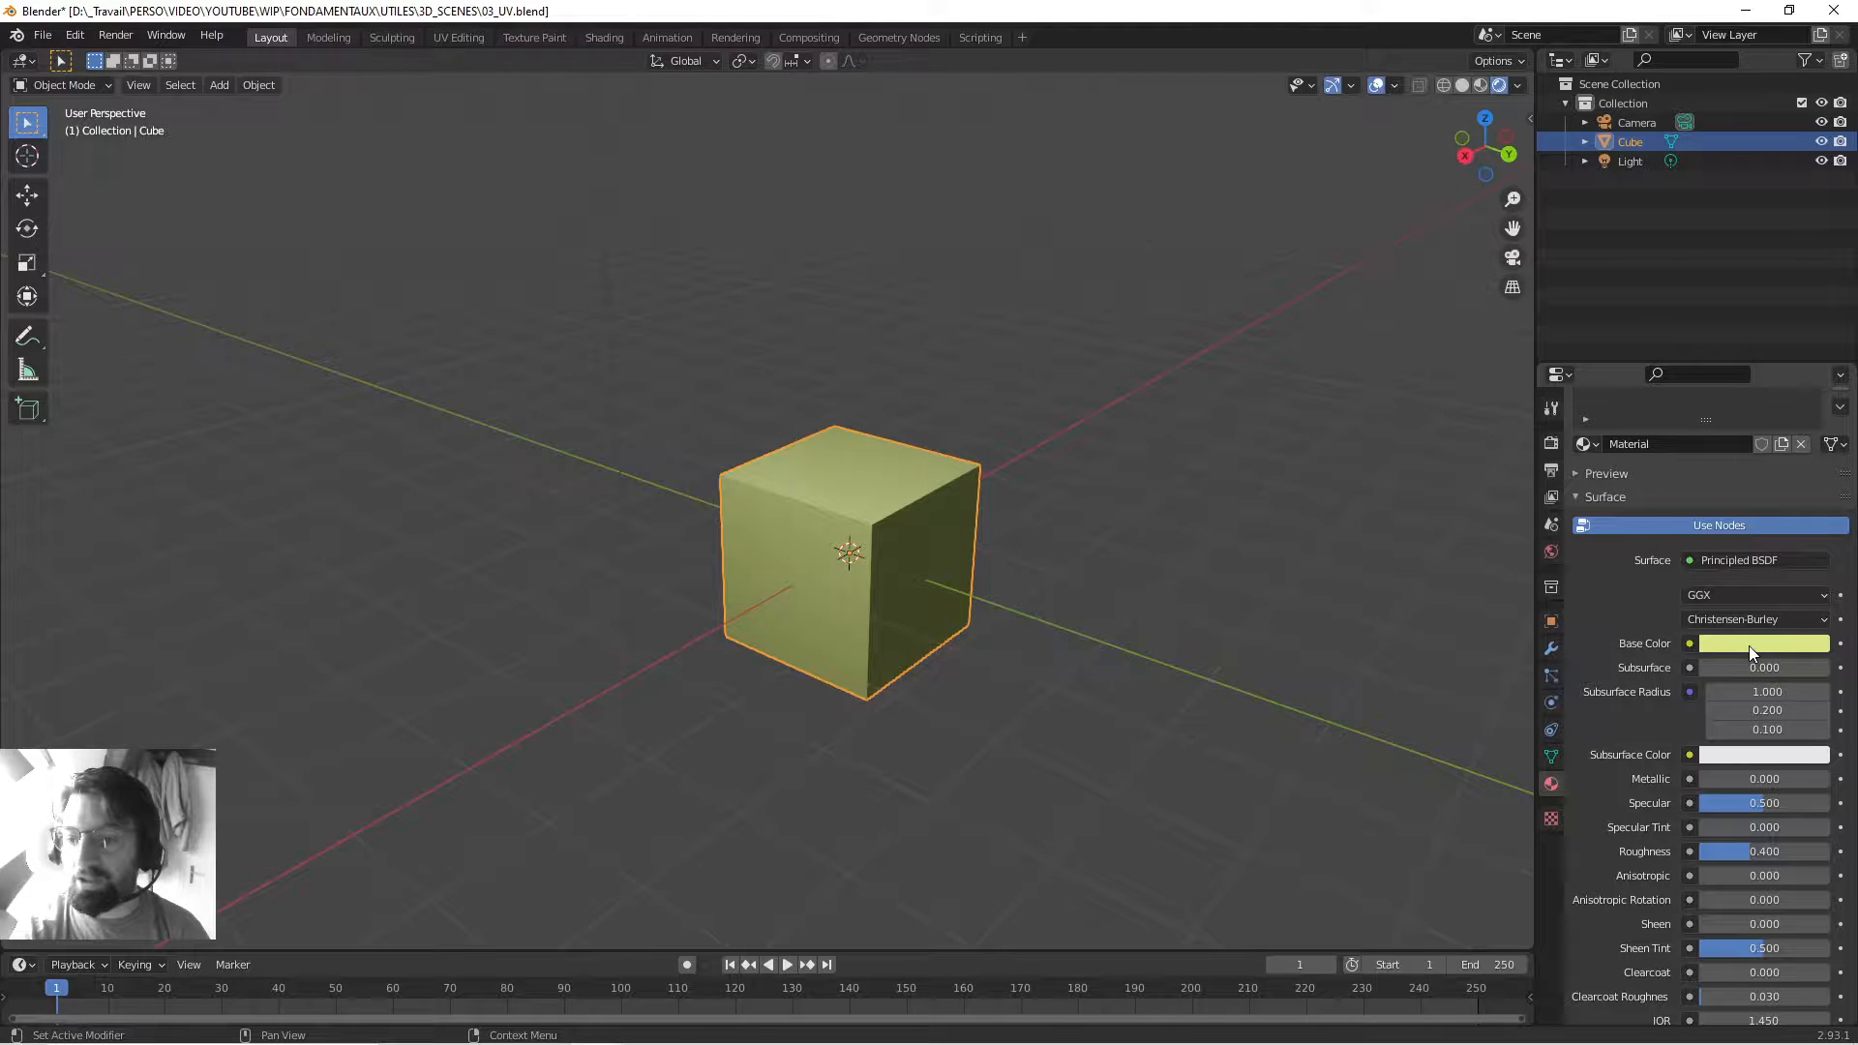
pyautogui.click(1750, 646)
pyautogui.moveTo(1700, 447)
pyautogui.mouseDown()
pyautogui.moveTo(1706, 467)
pyautogui.moveTo(1732, 441)
pyautogui.moveTo(1703, 436)
pyautogui.mouseUp()
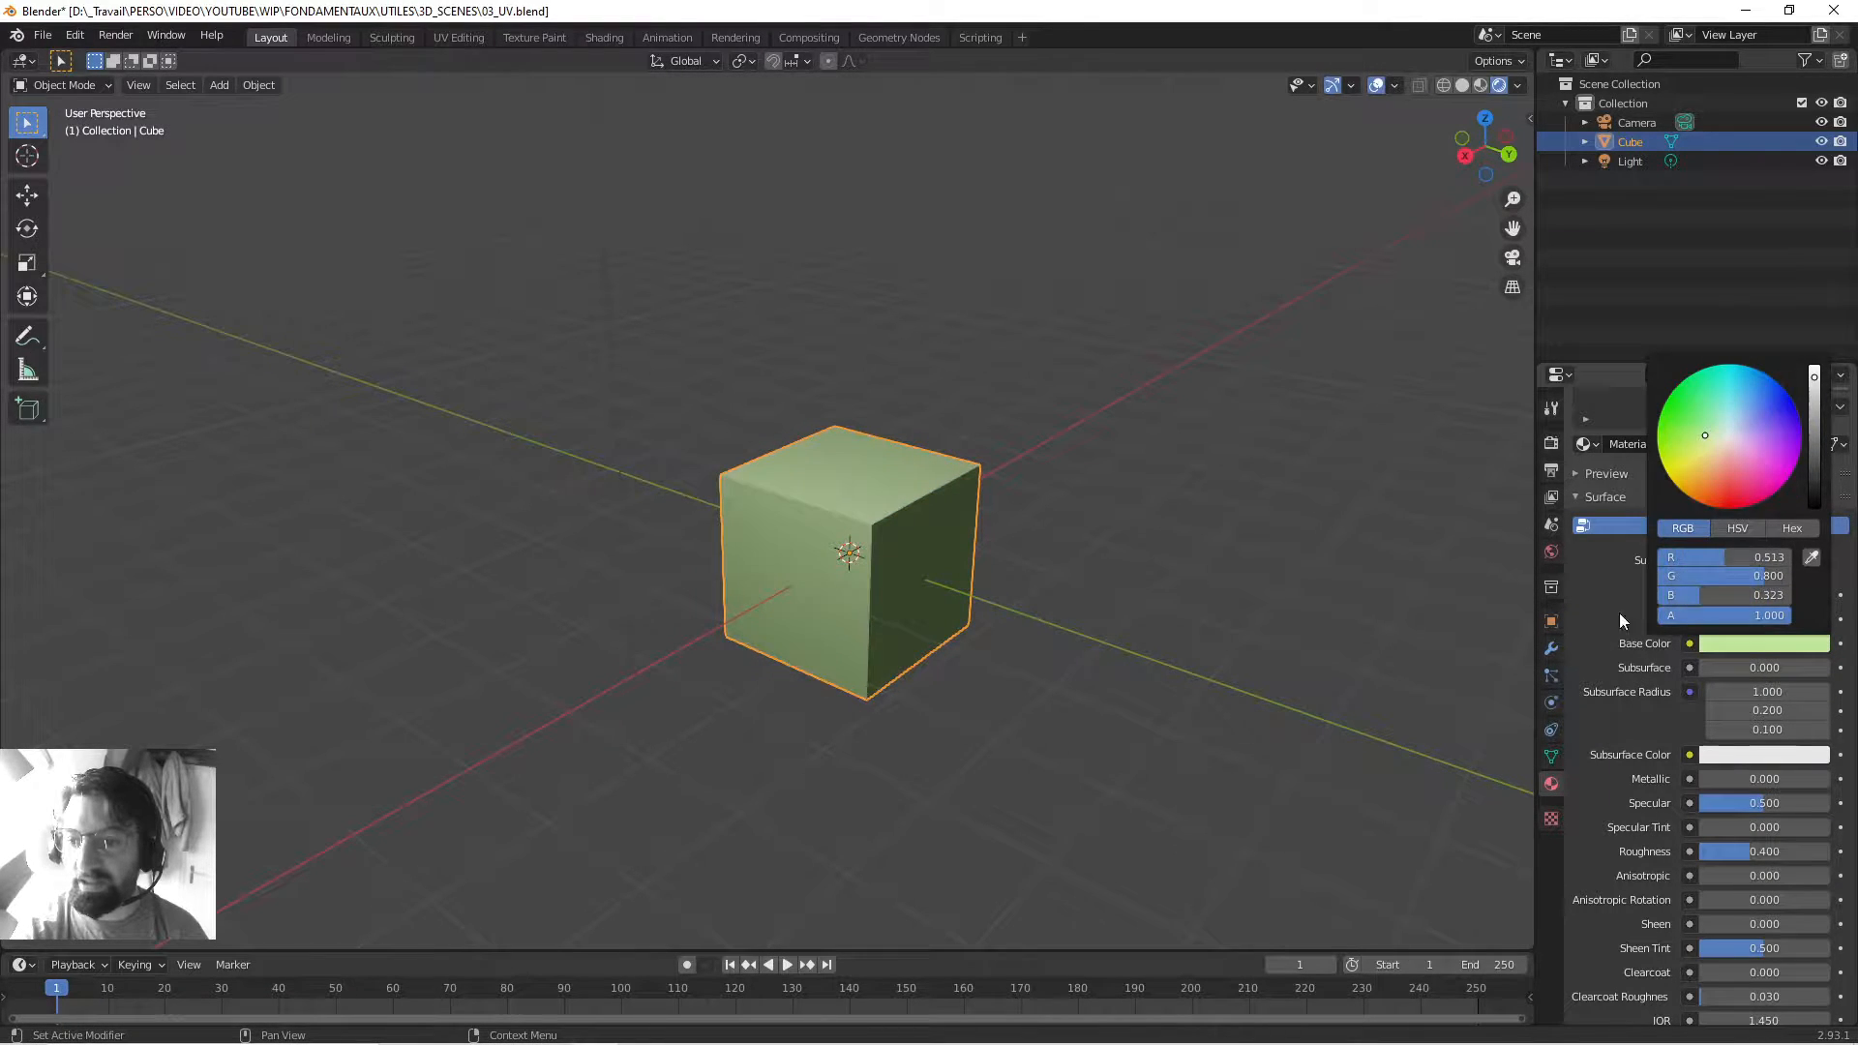
pyautogui.click(1690, 642)
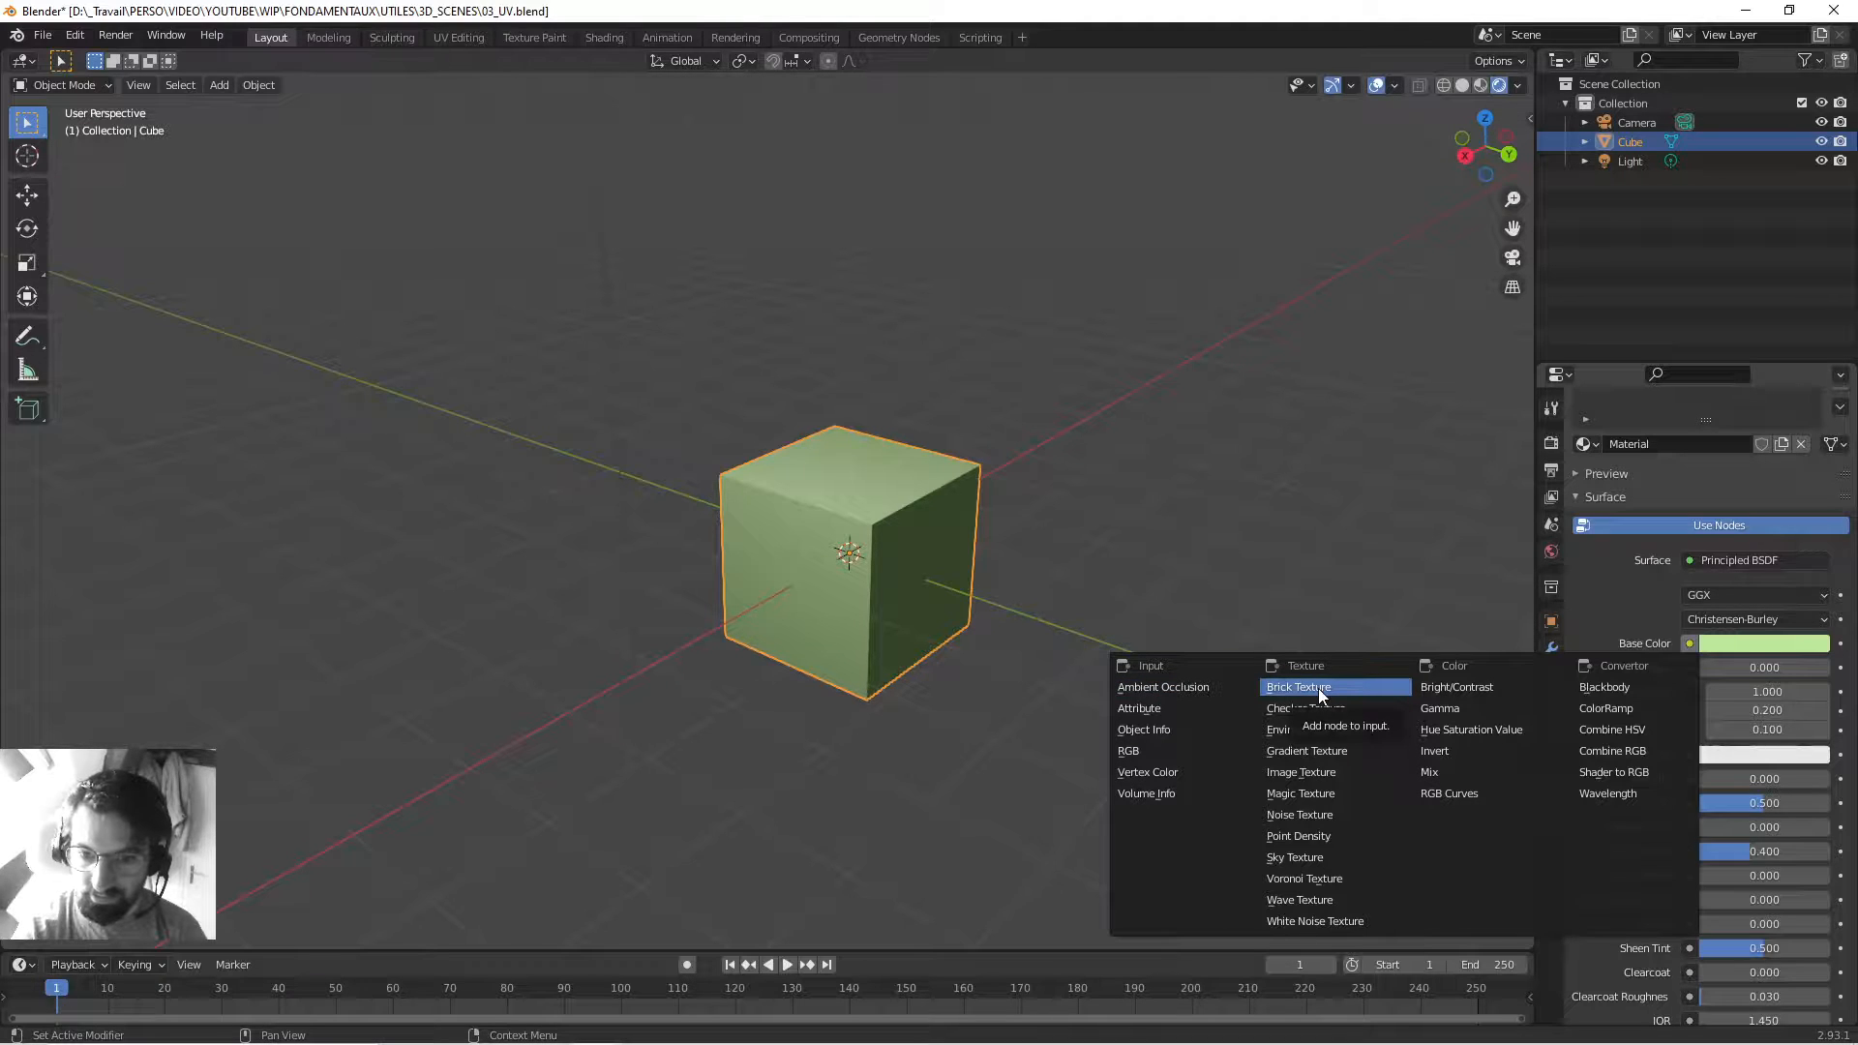
# Connect an Image Texture node with no image to Base Color, so the cube renders black.
pyautogui.click(1302, 774)
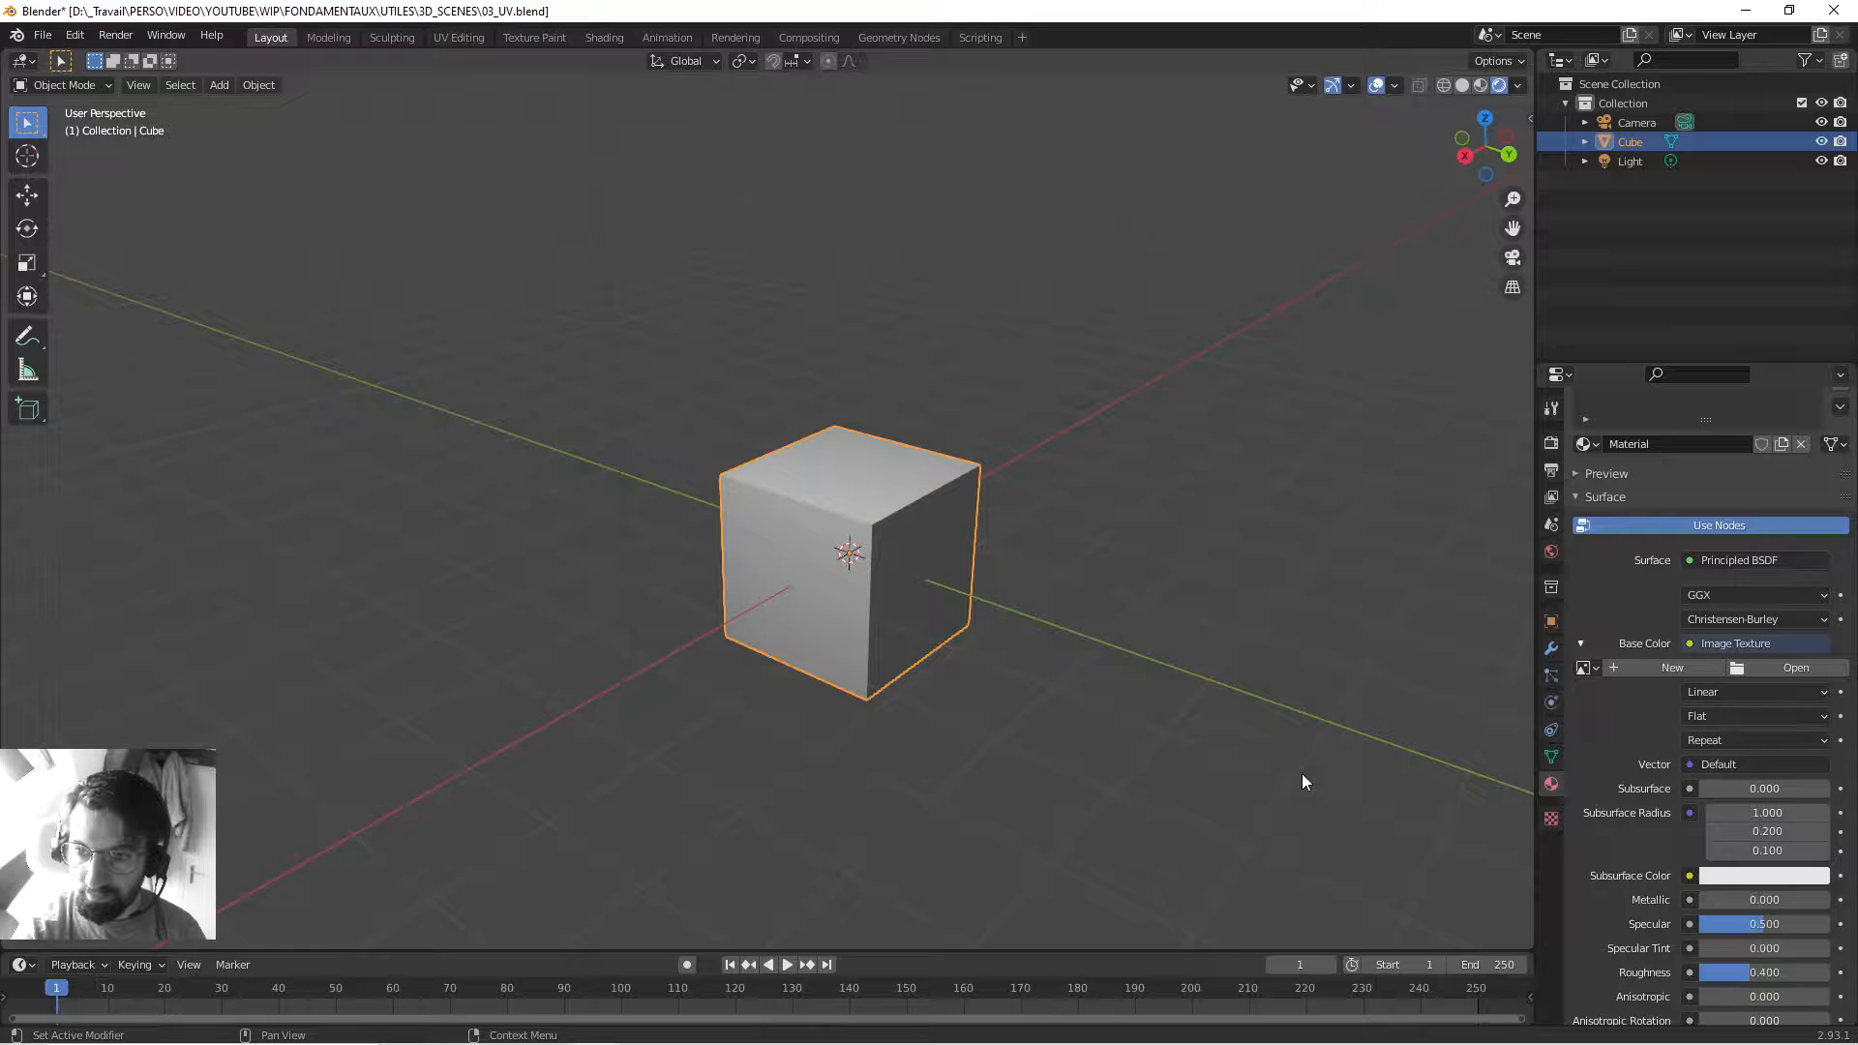
pyautogui.click(1578, 647)
pyautogui.click(1579, 644)
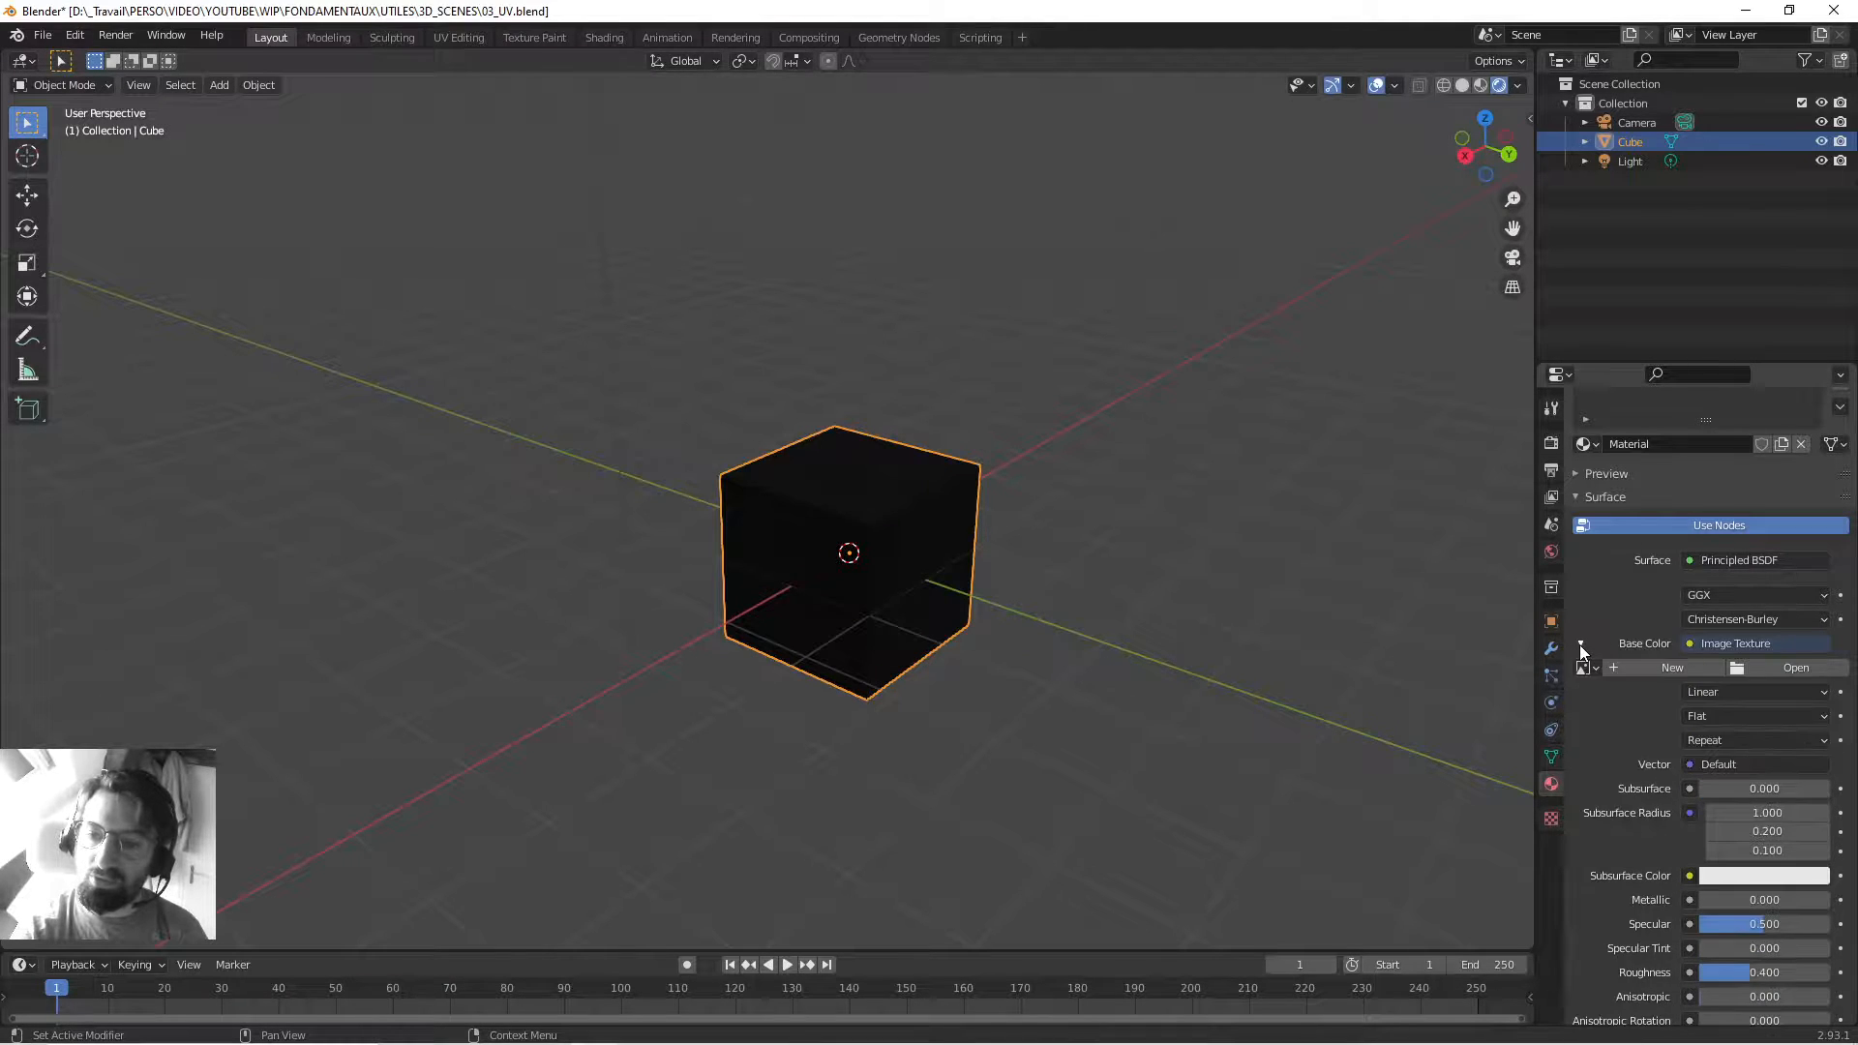
pyautogui.click(1579, 644)
pyautogui.click(1579, 644)
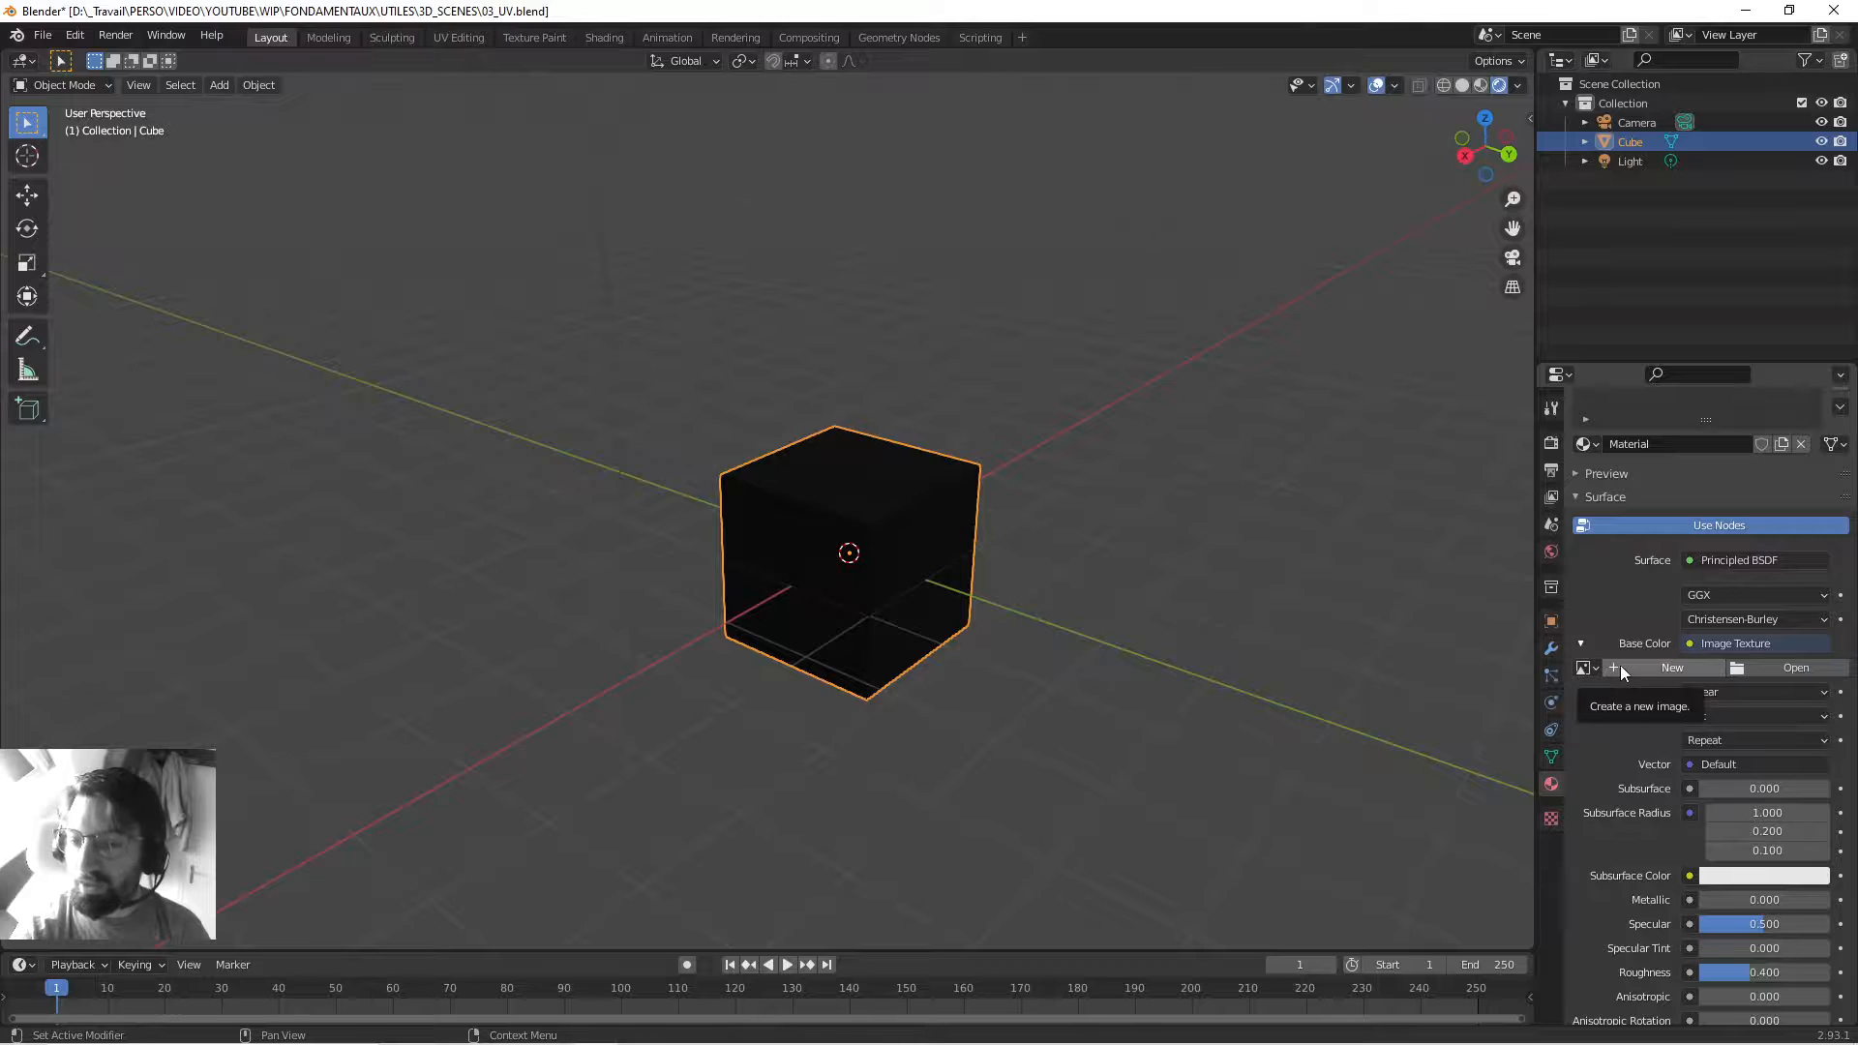
# Load TexturesCom_WoodFine0079_3_seamless_S.jpg from Downloads into the cube's Image Texture.
pyautogui.click(1803, 670)
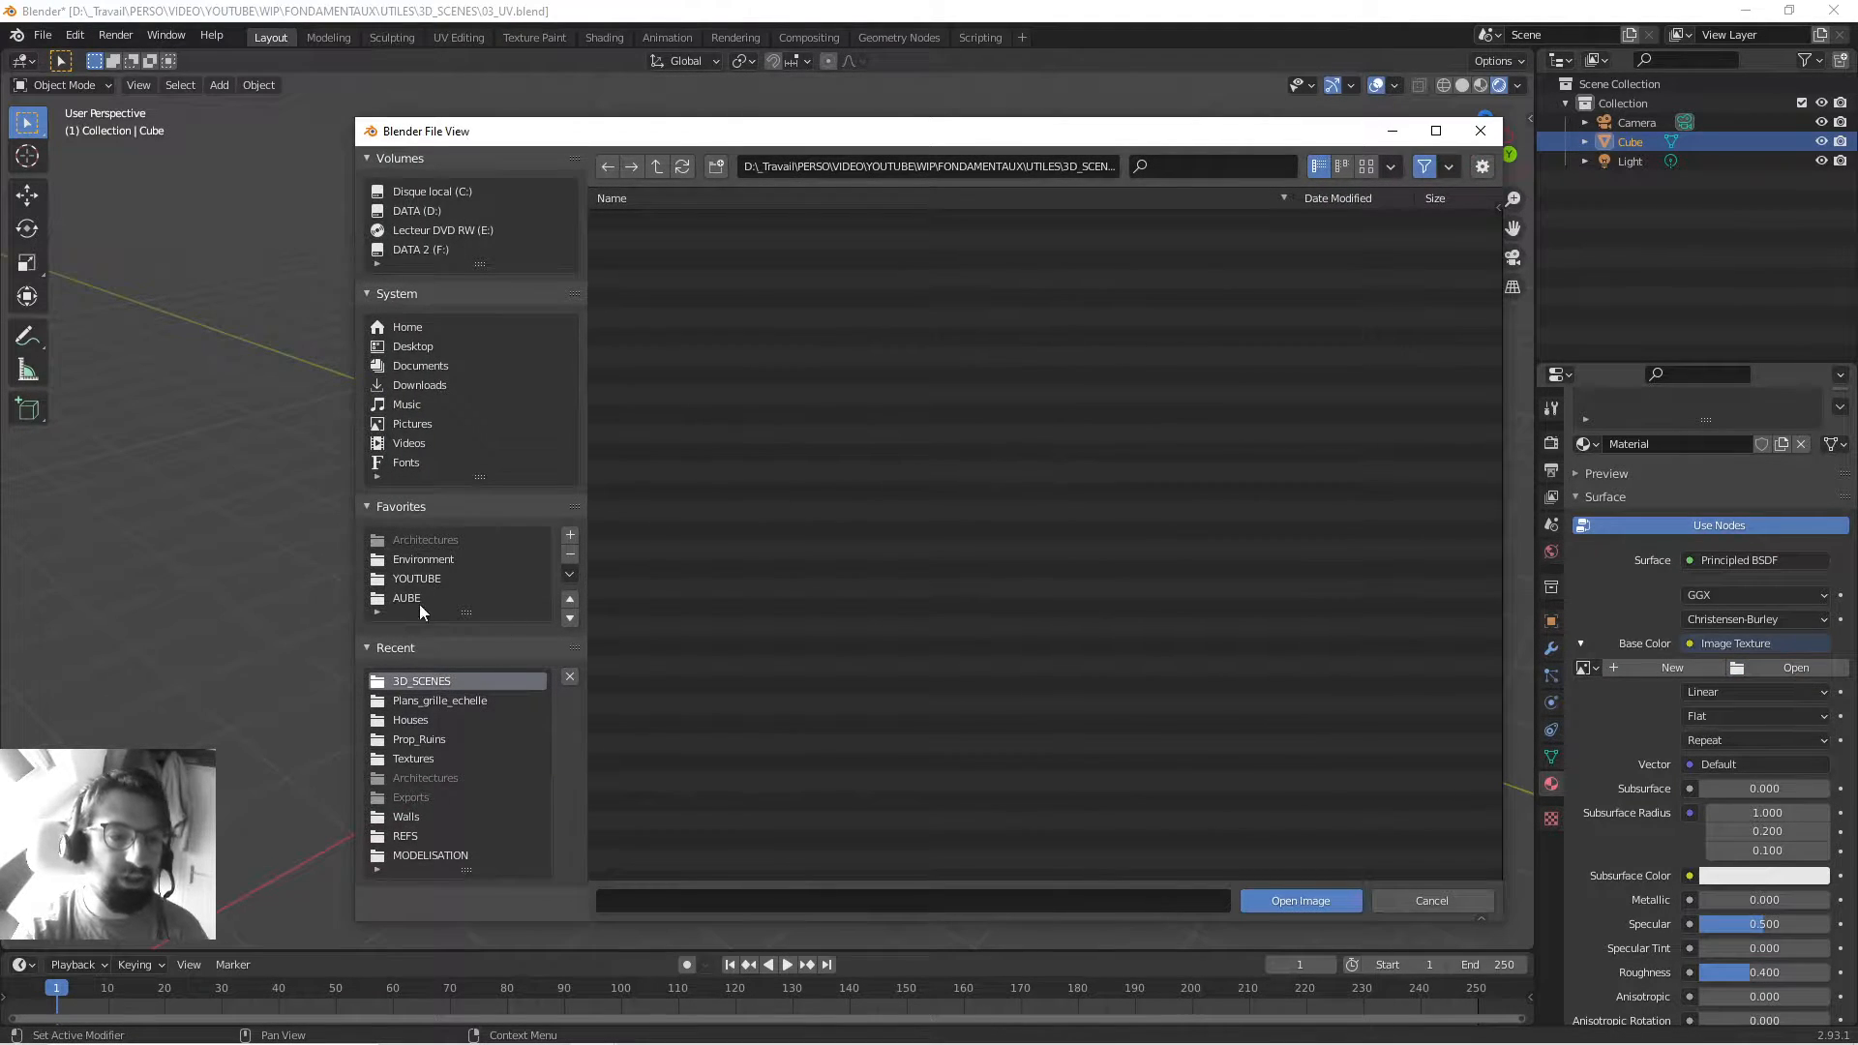
pyautogui.click(420, 386)
pyautogui.click(635, 222)
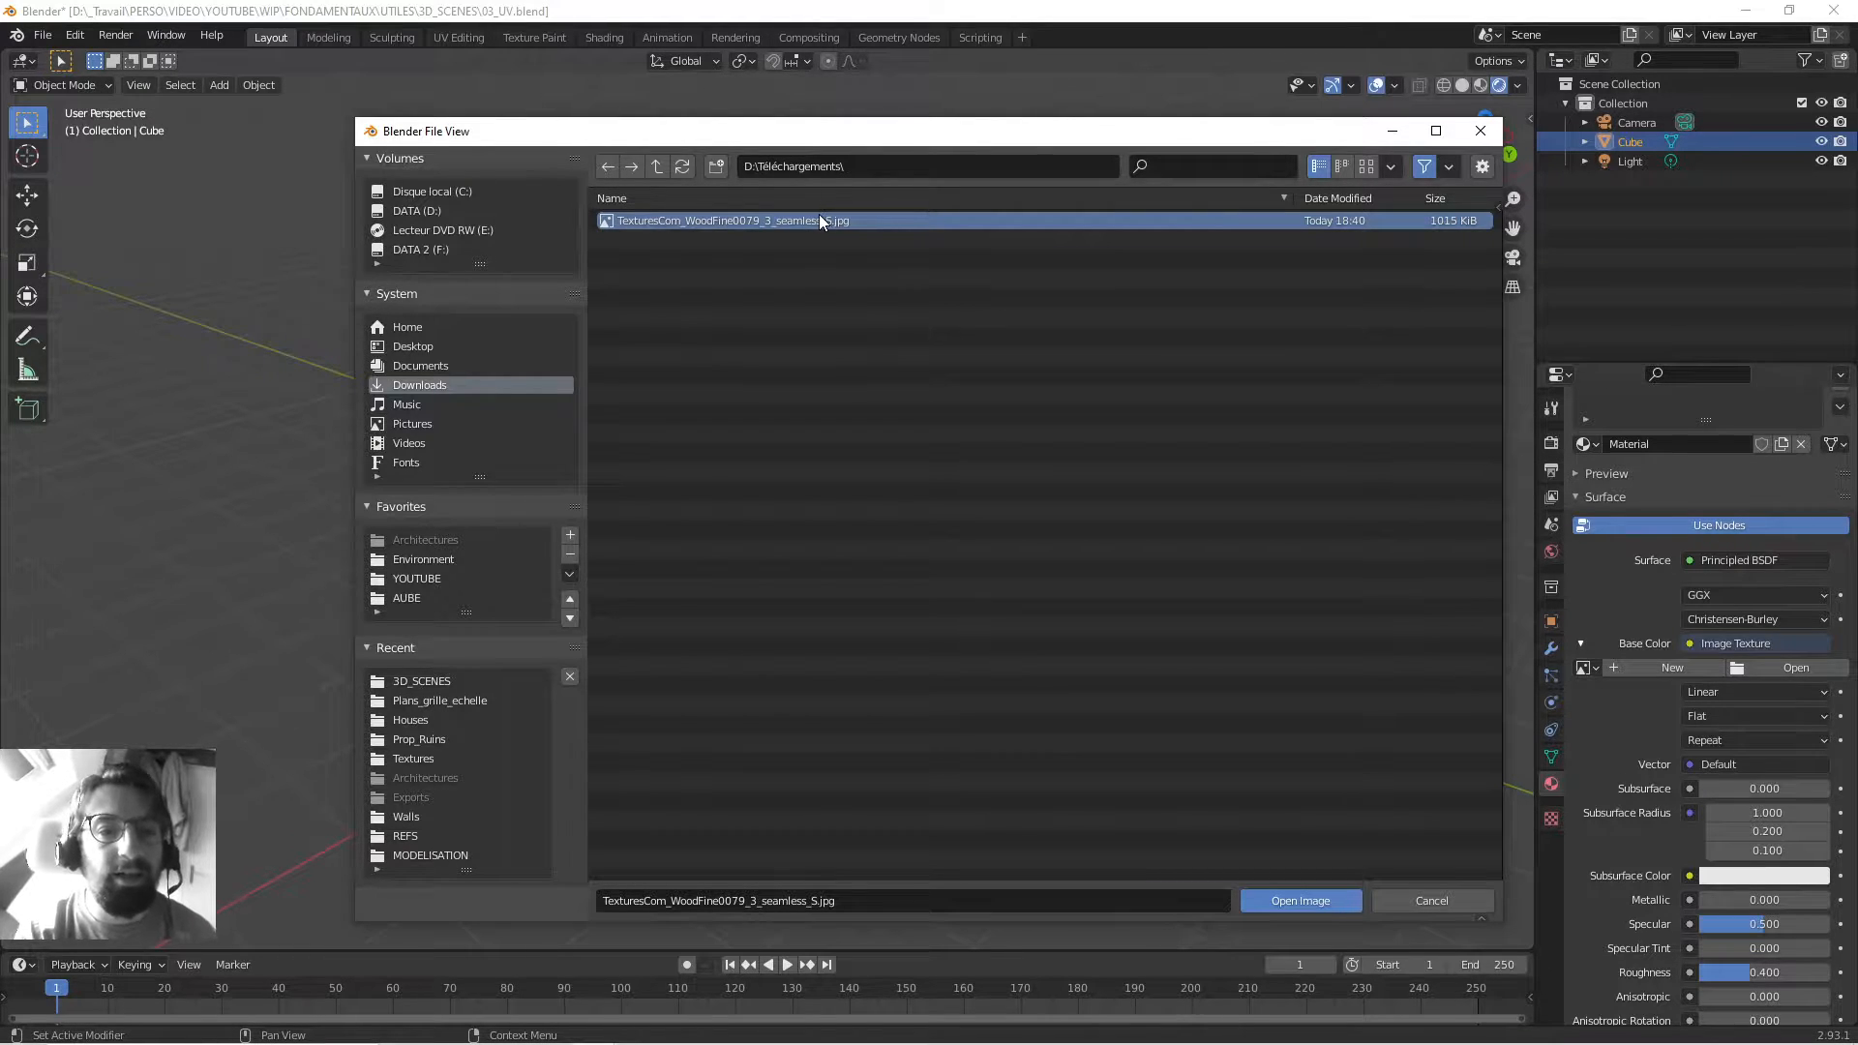
pyautogui.doubleClick(755, 221)
pyautogui.moveTo(872, 444); pyautogui.dragTo(912, 429, button='middle')
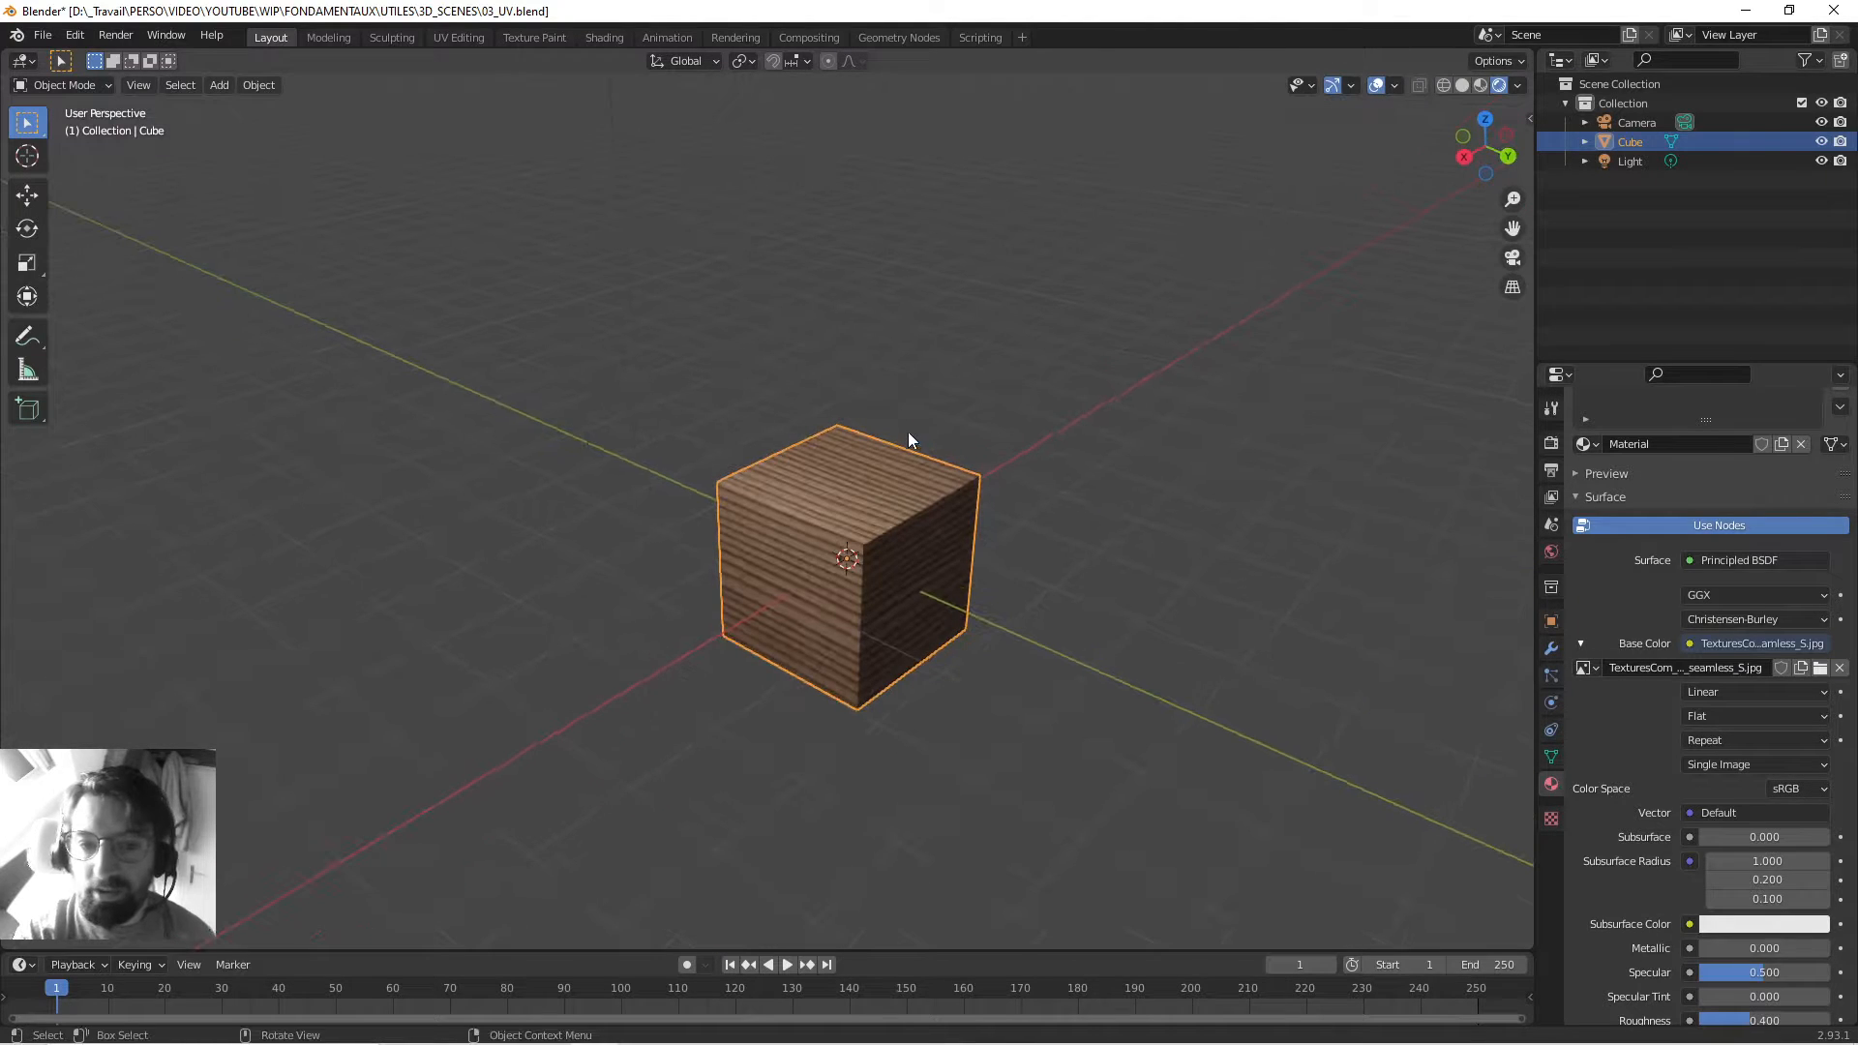
# Move Explorer aside and square the view onto one wood-striped cube face.
pyautogui.scroll(4, 908, 514)
pyautogui.moveTo(804, 476); pyautogui.dragTo(970, 391, button='middle')
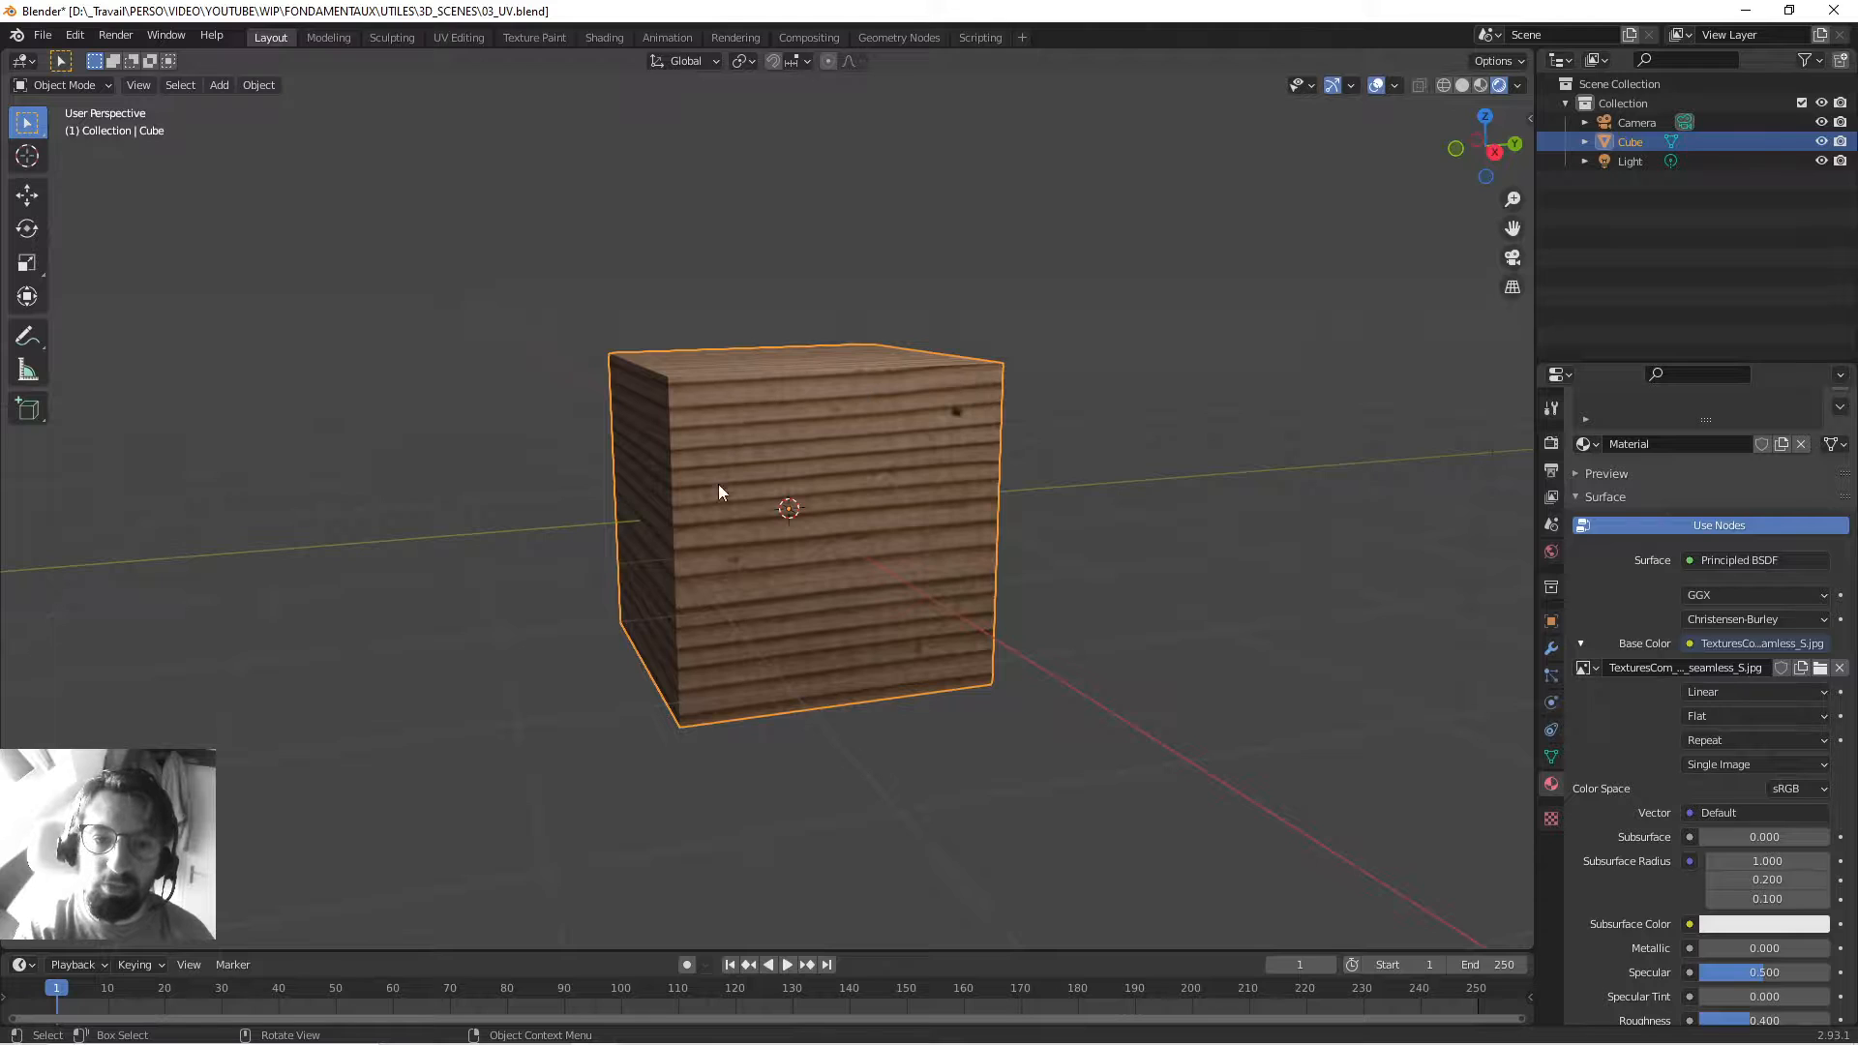
pyautogui.moveTo(717, 492); pyautogui.dragTo(791, 427, button='middle')
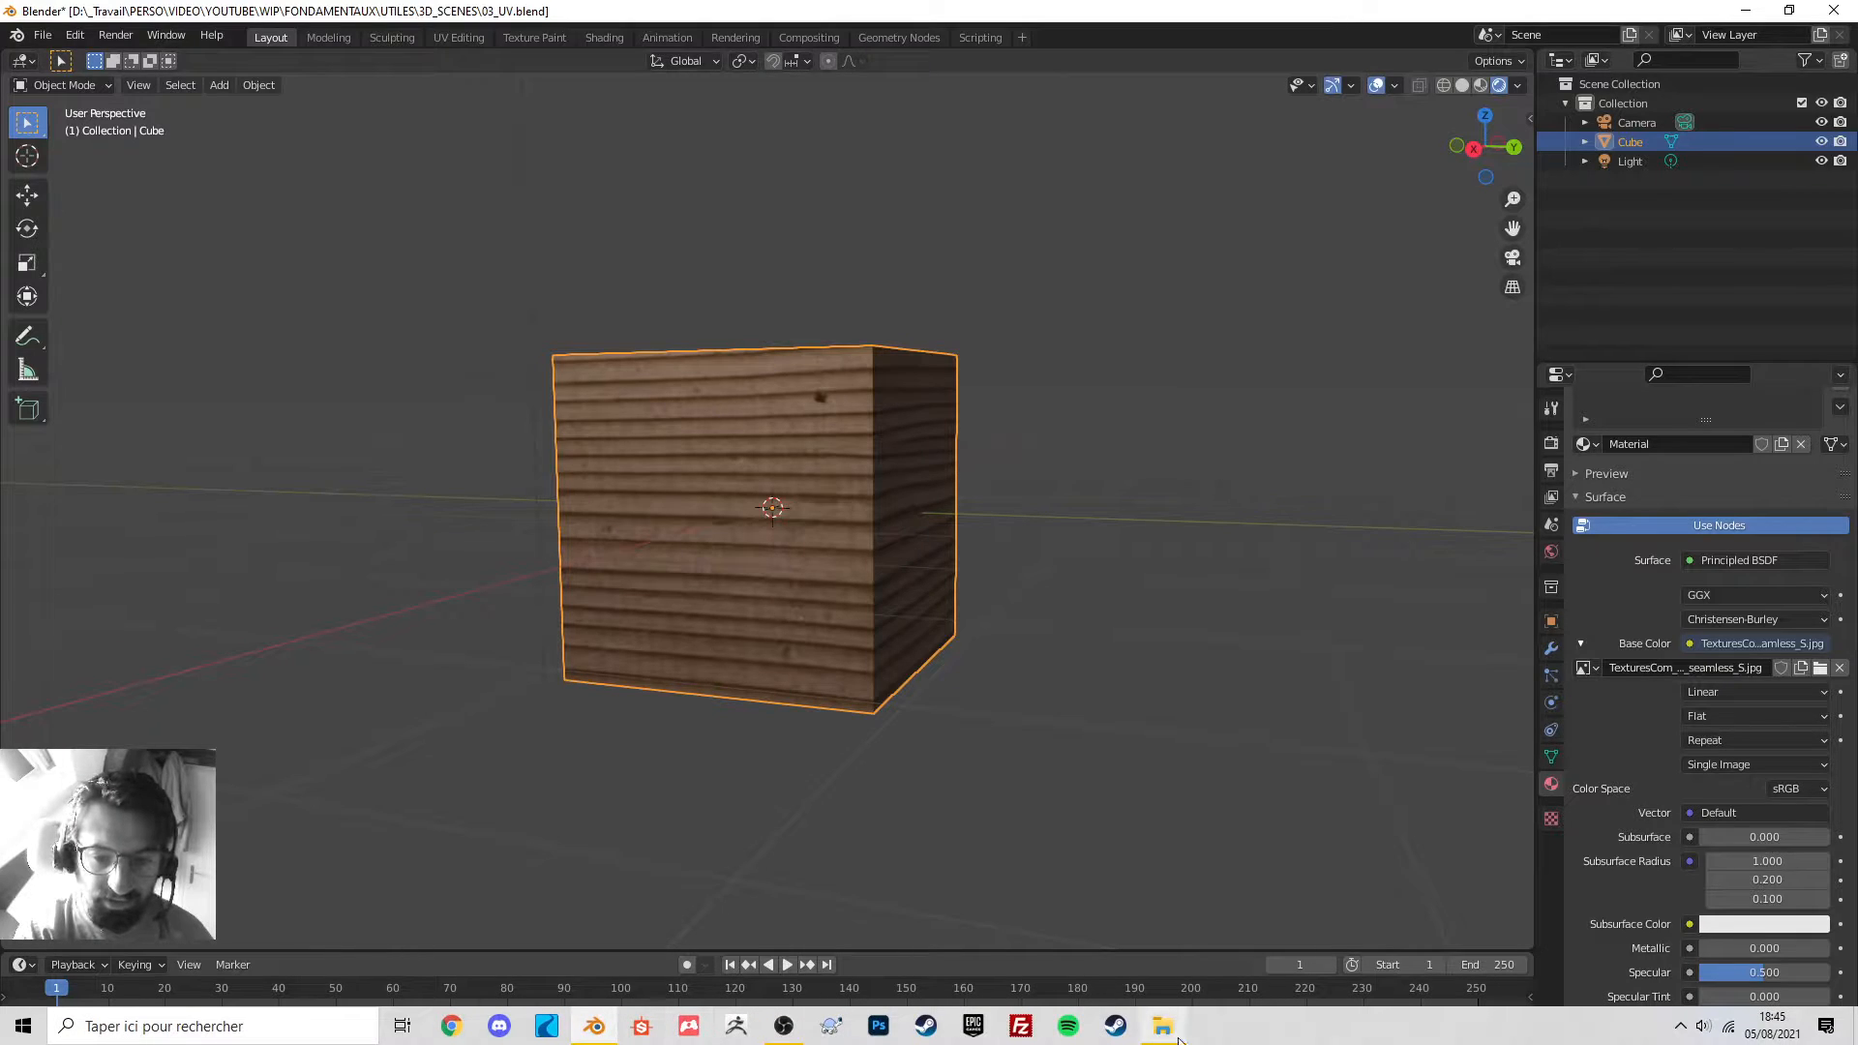
pyautogui.click(1162, 1025)
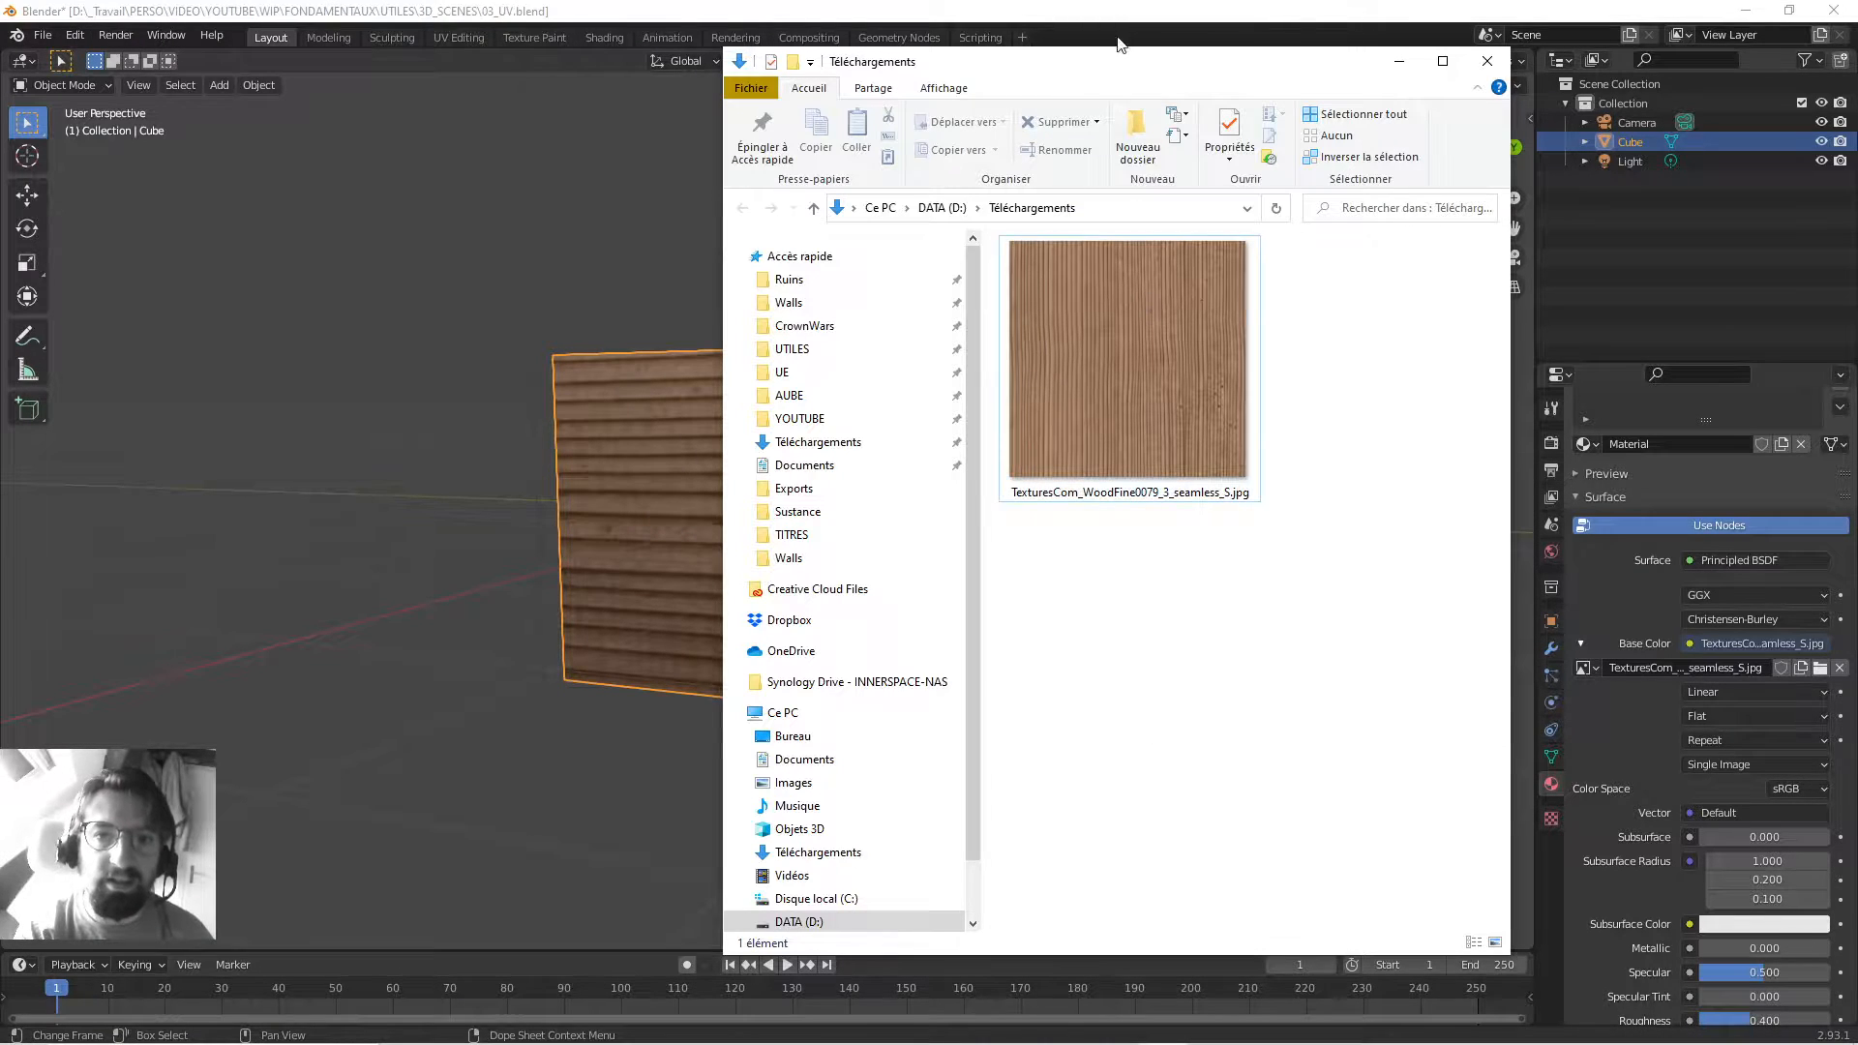
pyautogui.moveTo(1111, 64); pyautogui.dragTo(1458, 95)
pyautogui.moveTo(782, 443); pyautogui.dragTo(816, 498, button='middle')
pyautogui.scroll(2, 932, 329)
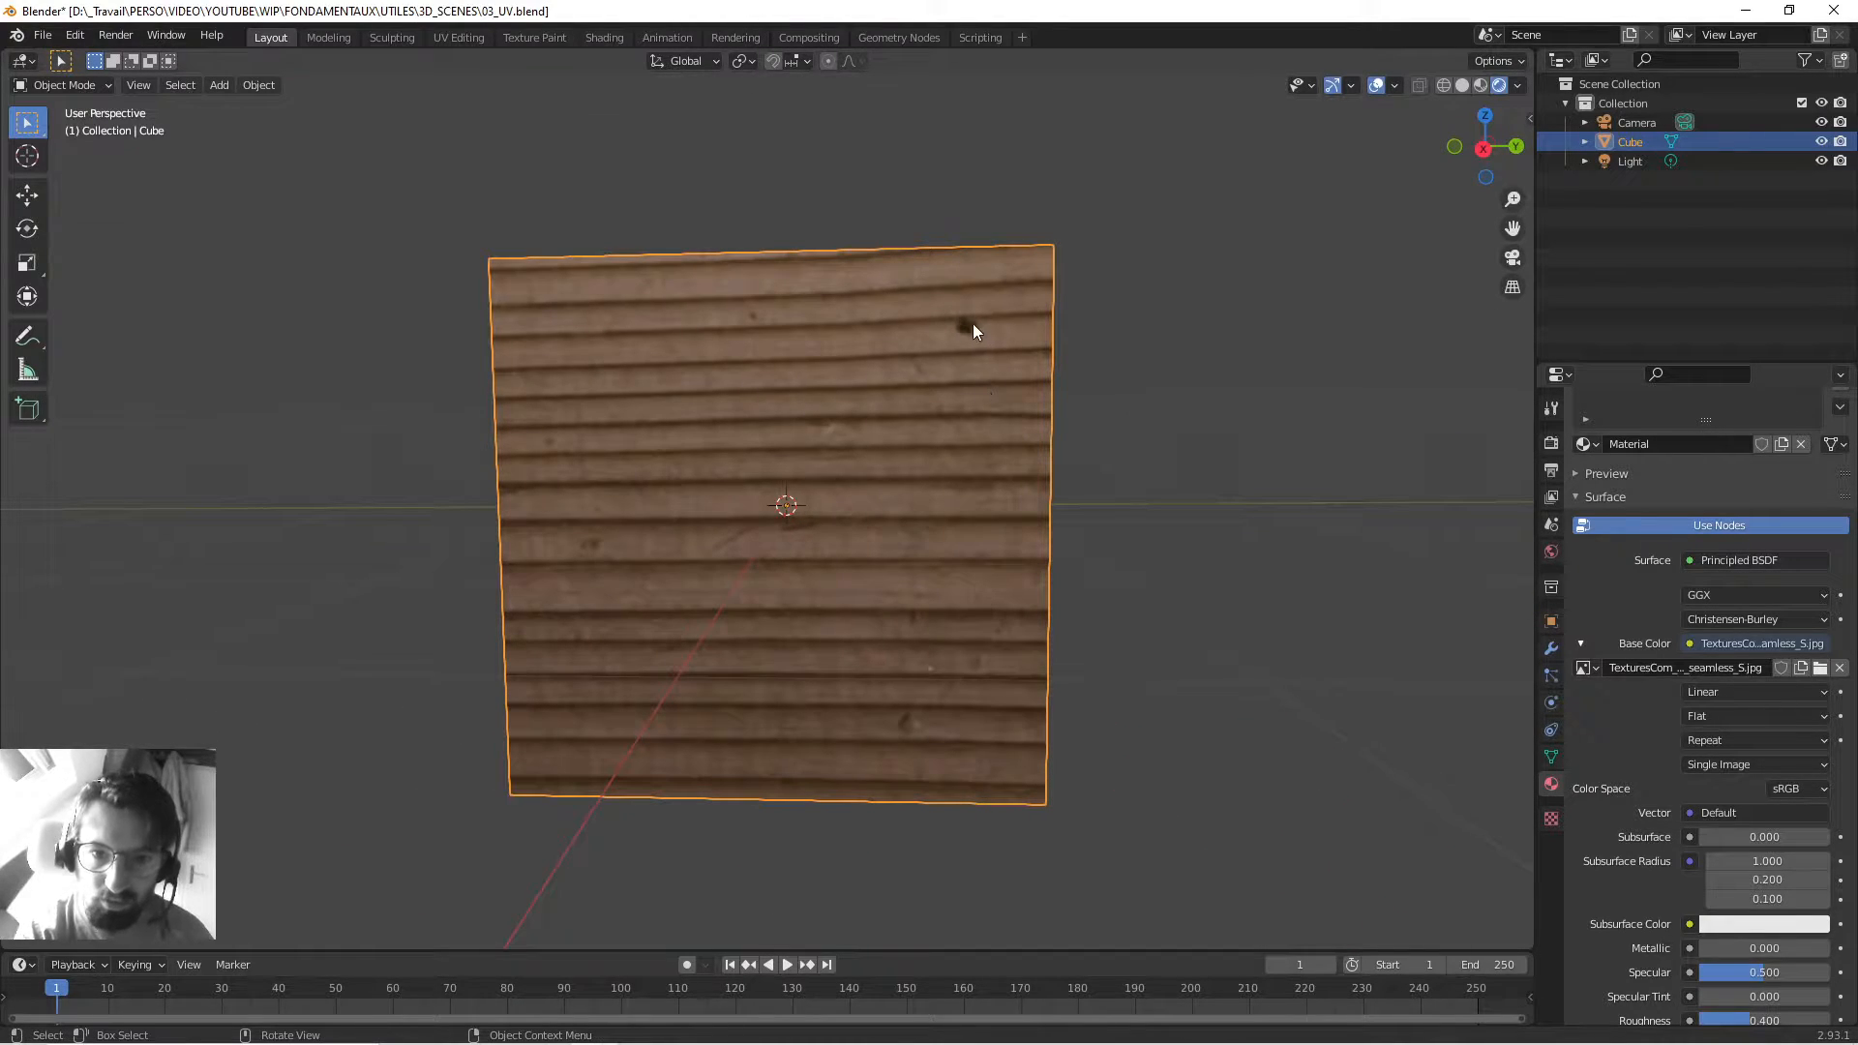
pyautogui.moveTo(774, 528)
pyautogui.mouseDown(button='middle')
pyautogui.moveTo(792, 531)
pyautogui.moveTo(786, 515)
pyautogui.mouseUp(button='middle')
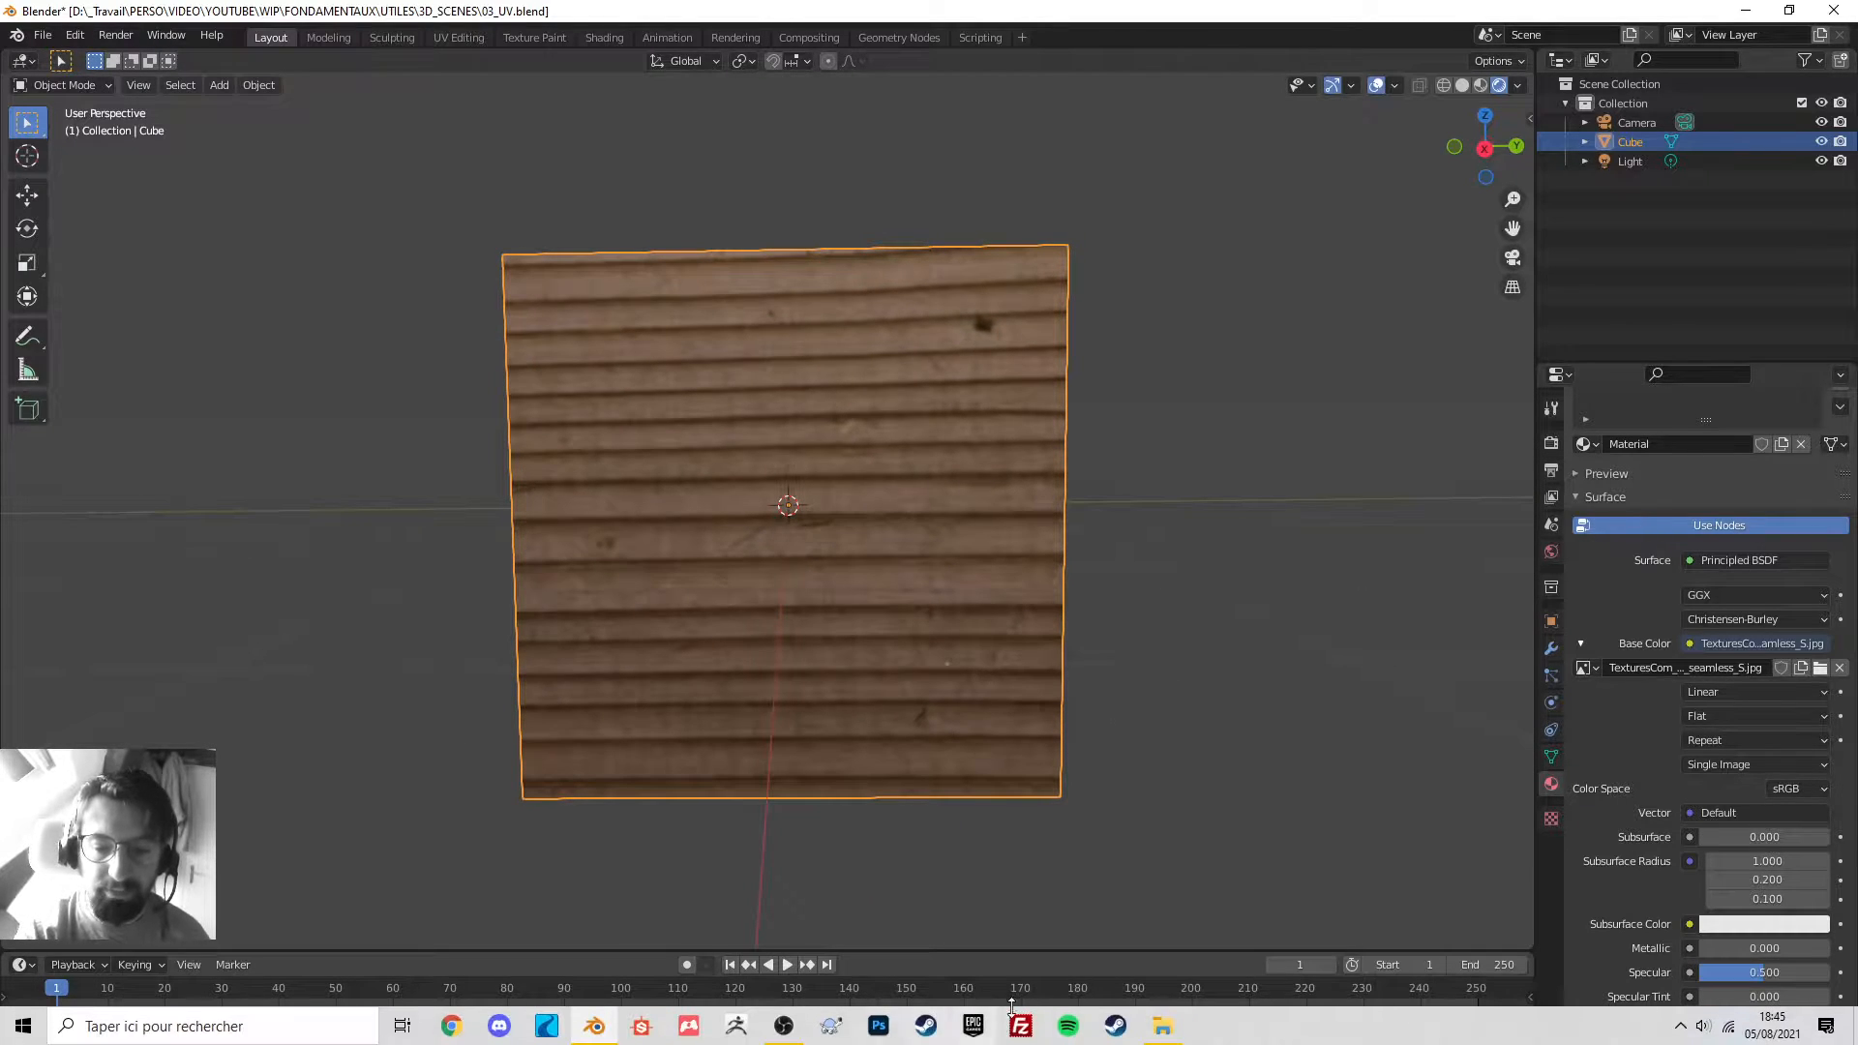
pyautogui.click(1162, 1026)
pyautogui.doubleClick(1434, 449)
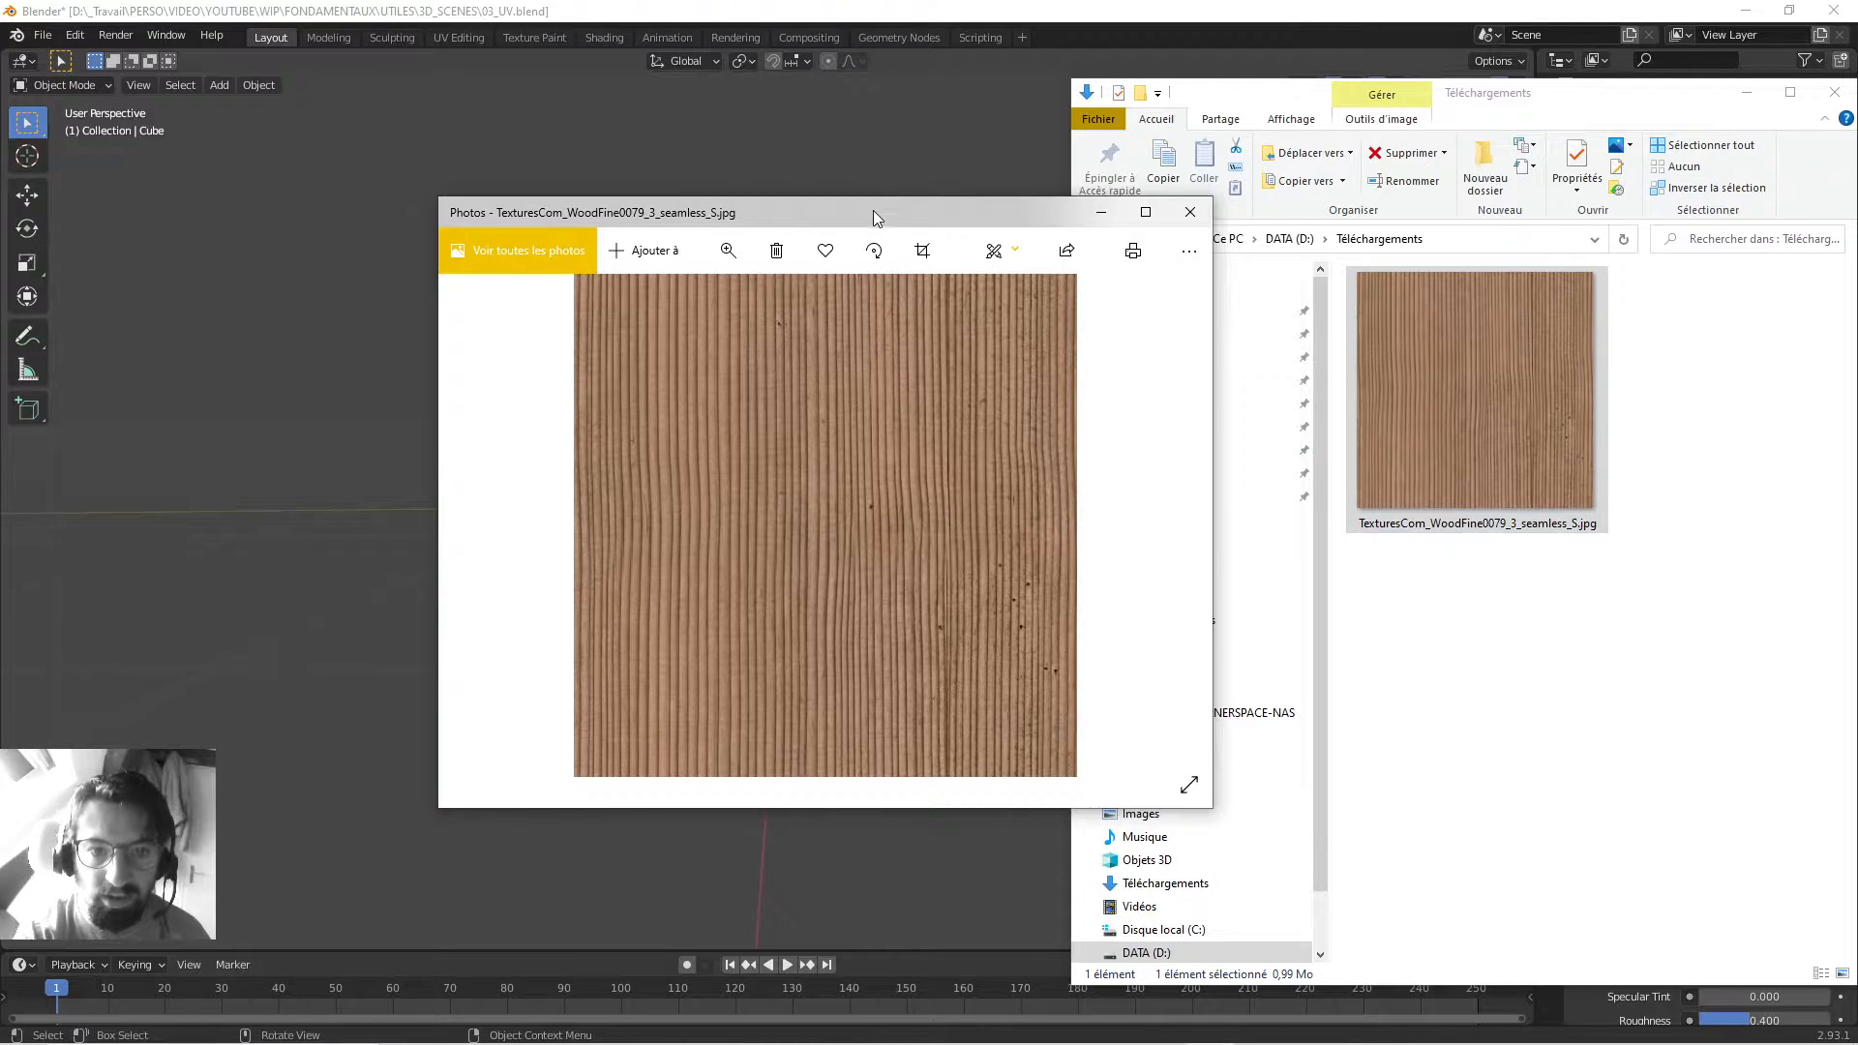
pyautogui.moveTo(873, 211); pyautogui.dragTo(1410, 229)
pyautogui.moveTo(1257, 229); pyautogui.dragTo(954, 228)
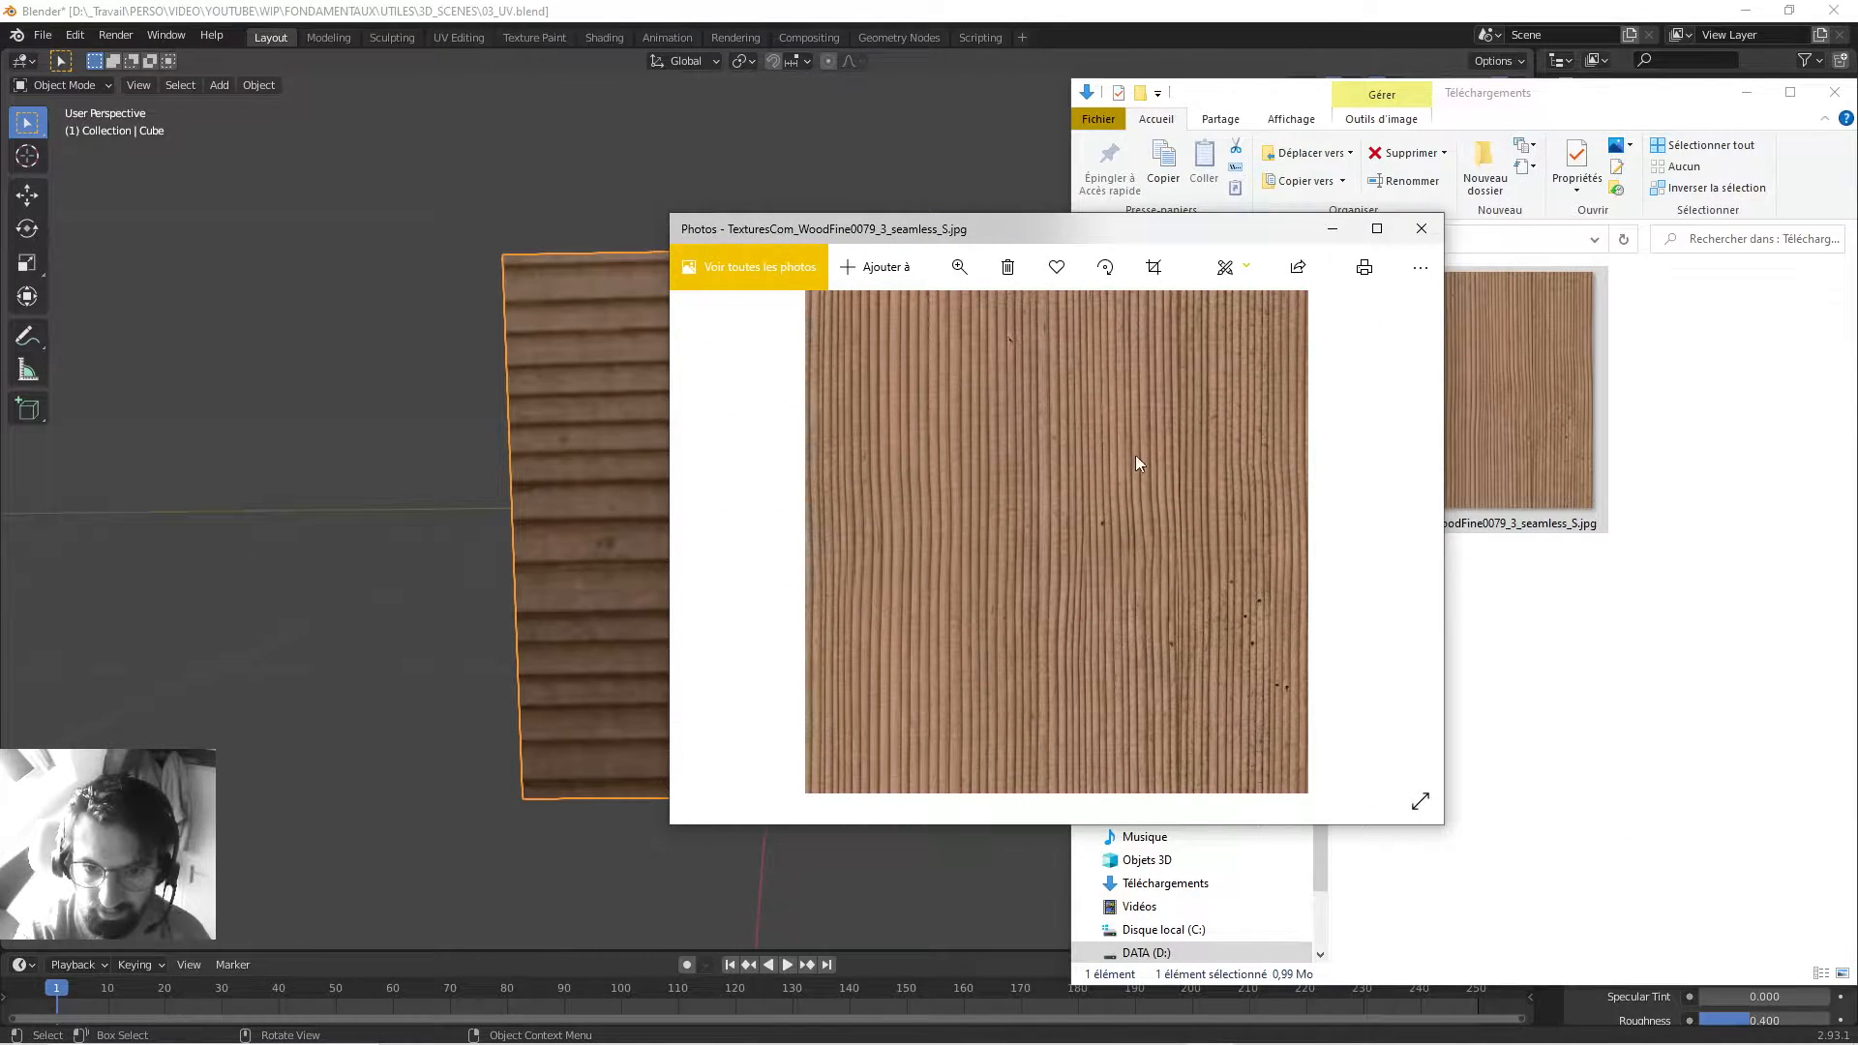
pyautogui.click(1376, 228)
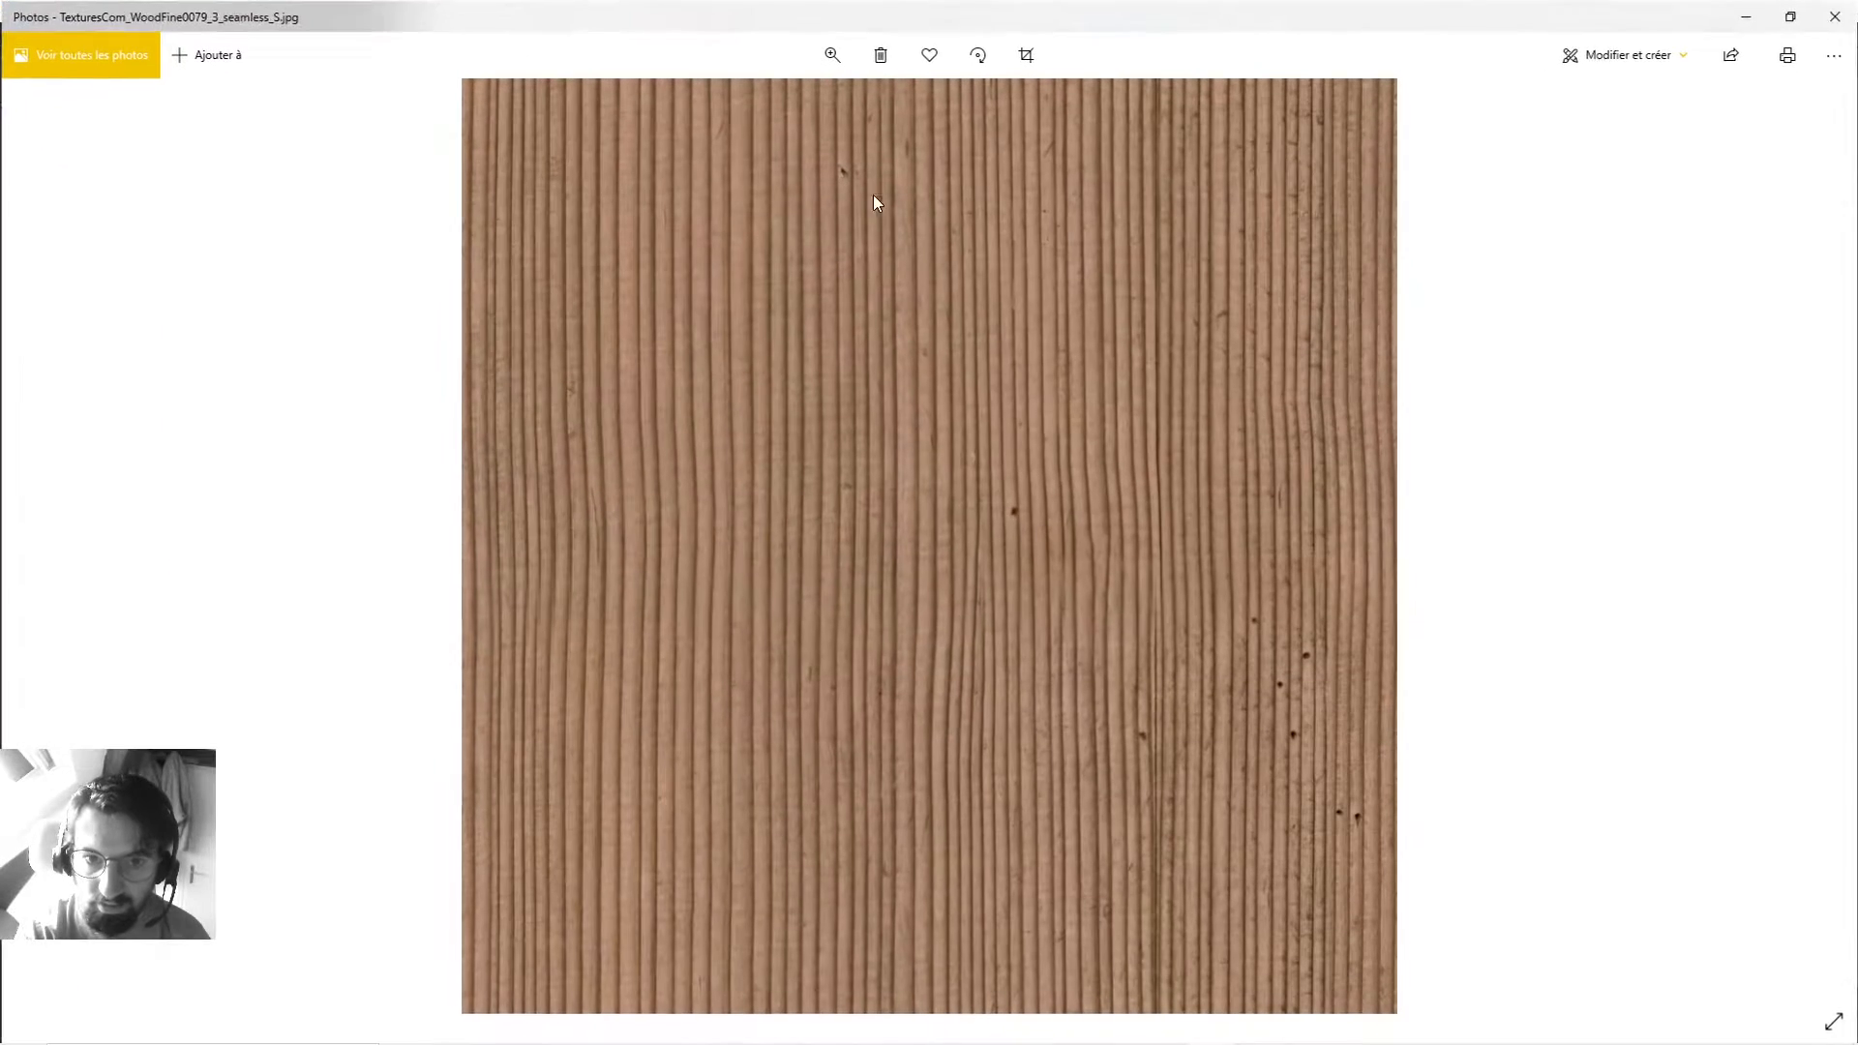
pyautogui.click(842, 42)
pyautogui.moveTo(745, 109); pyautogui.dragTo(865, 113)
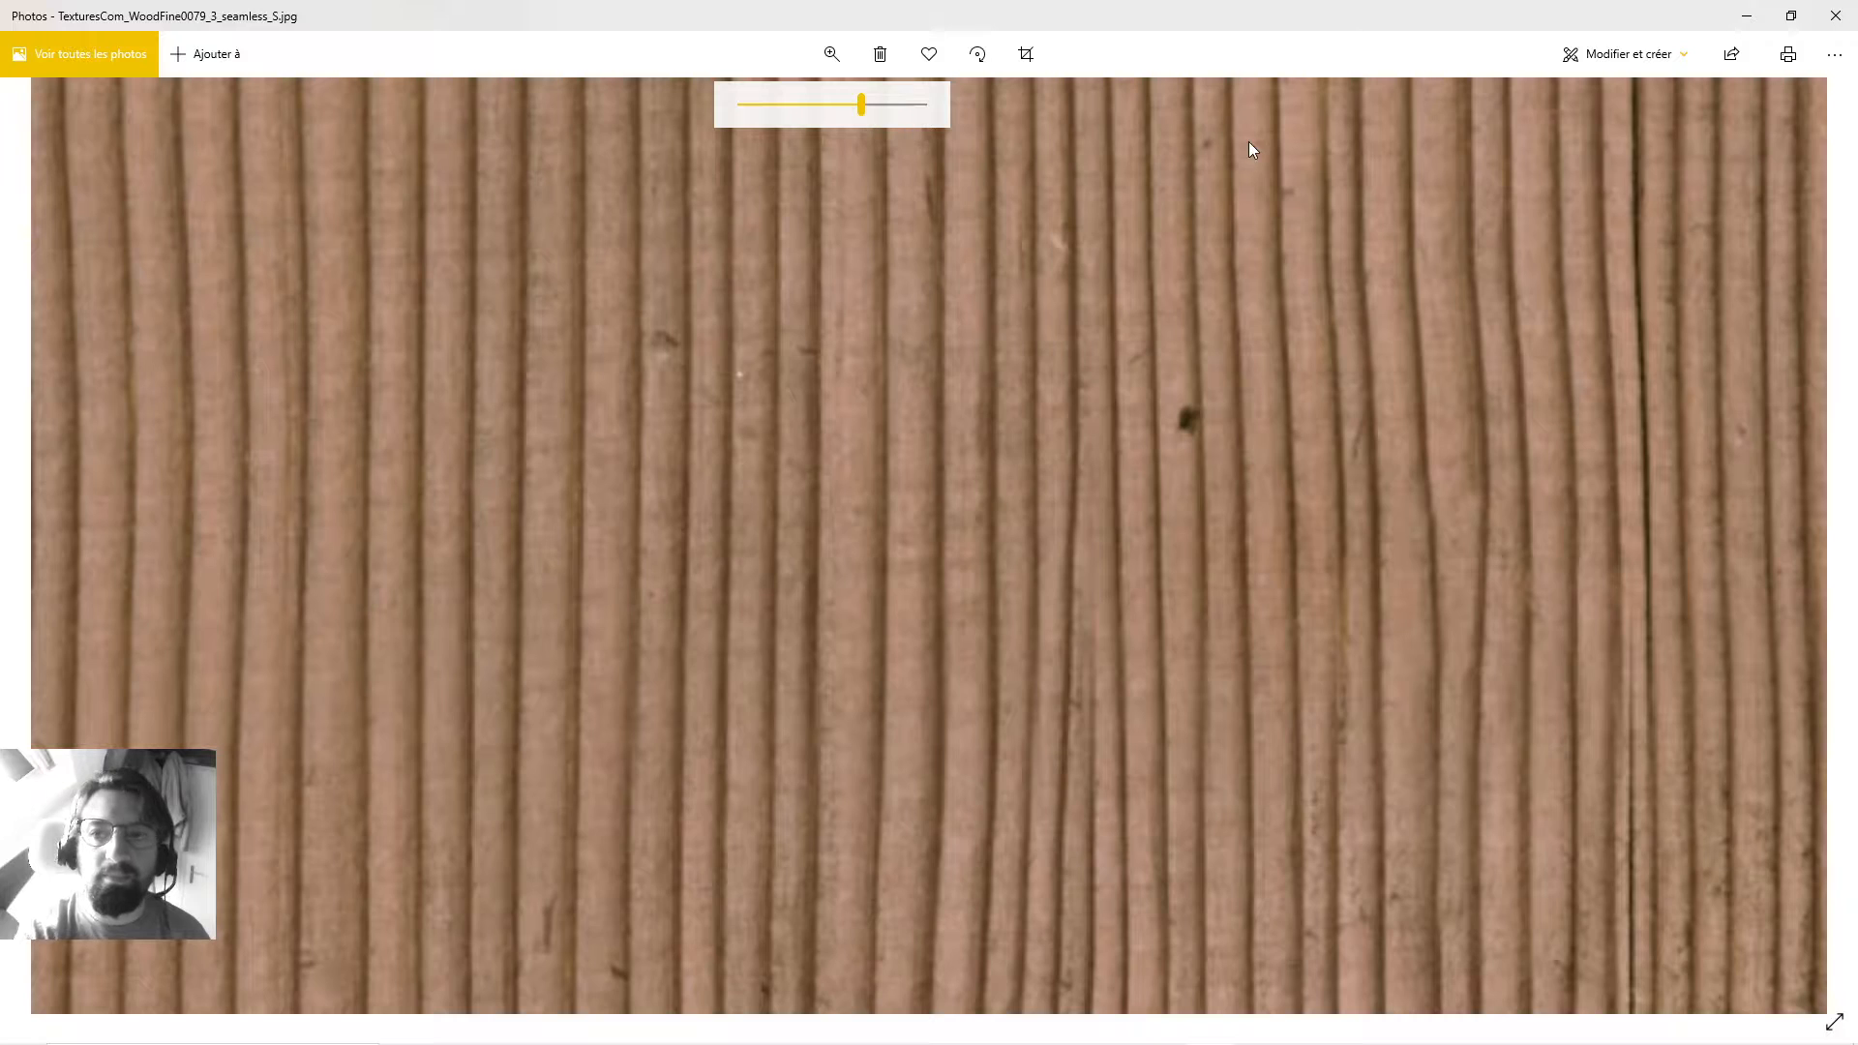
pyautogui.click(1835, 16)
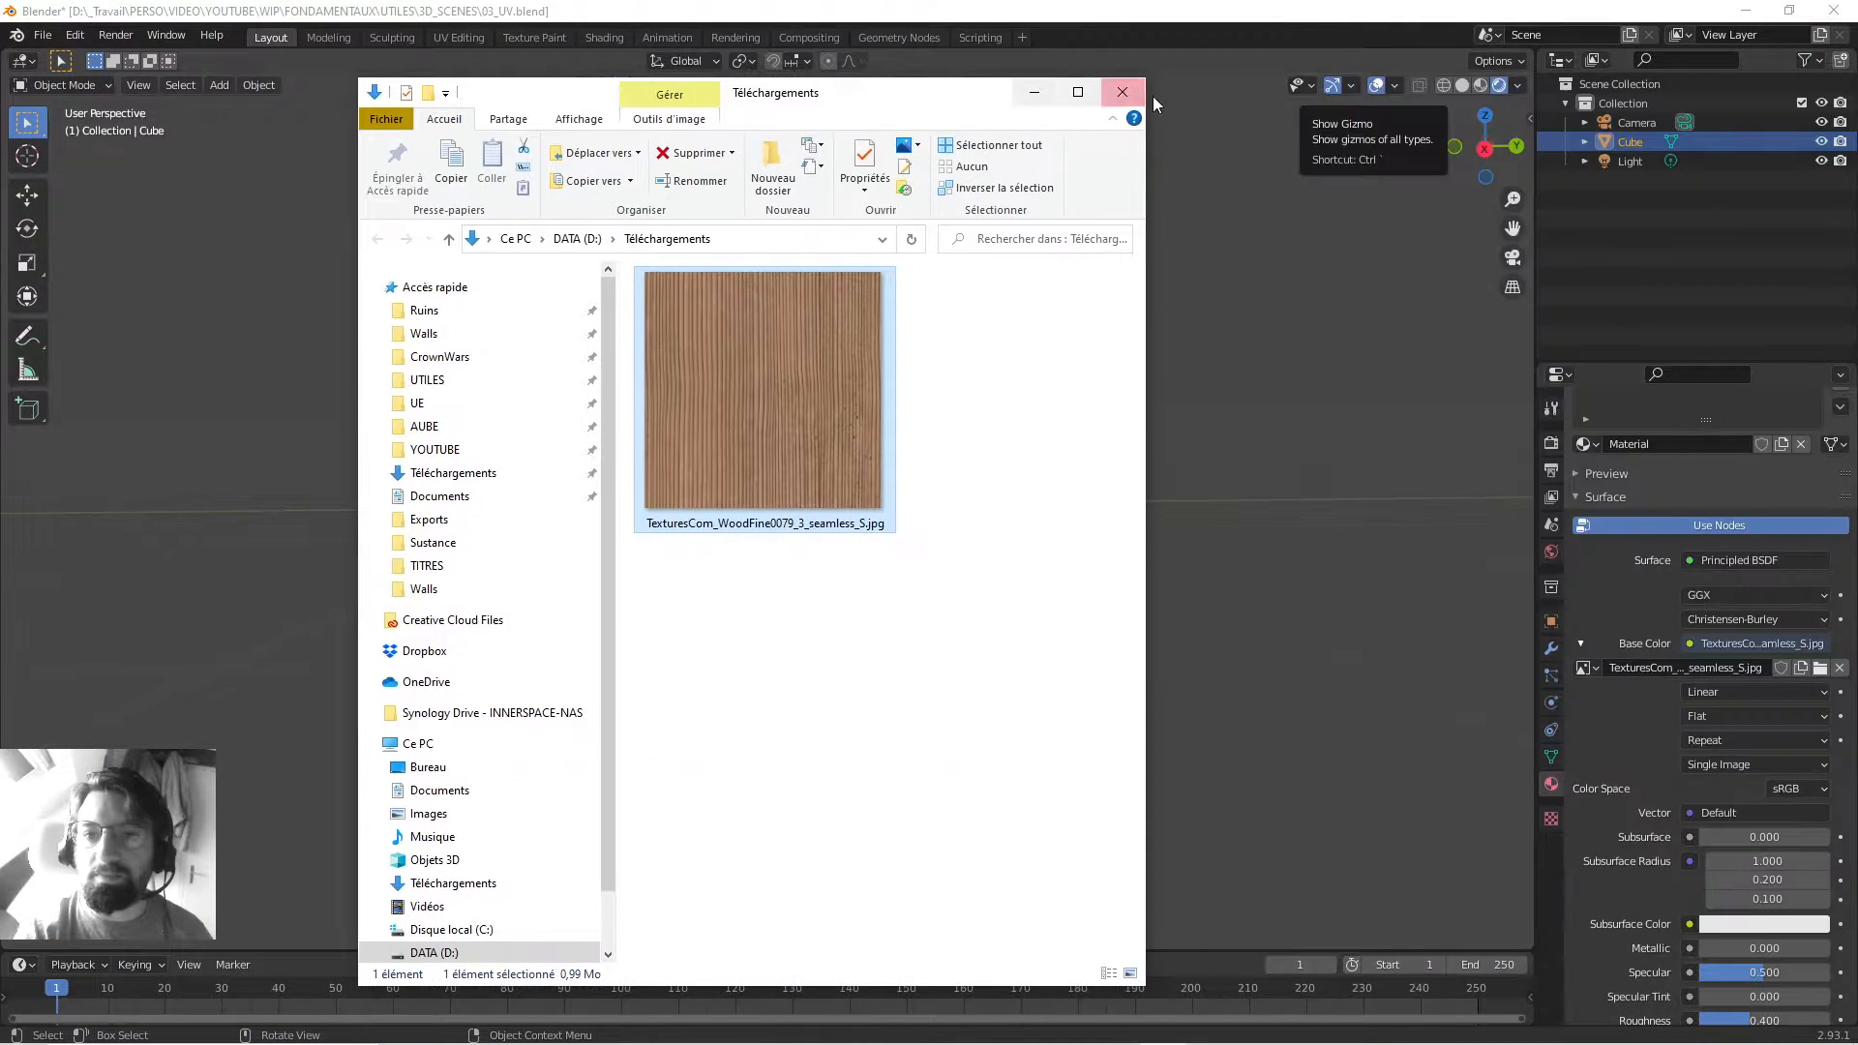
pyautogui.click(1126, 89)
# Save the wood-textured cube scene with Ctrl+S.
pyautogui.keyDown('shift'); pyautogui.moveTo(1021, 244); pyautogui.dragTo(1035, 351, button='middle'); pyautogui.keyUp('shift')
pyautogui.scroll(-4, 968, 228)
pyautogui.hotkey('ctrl', 's')
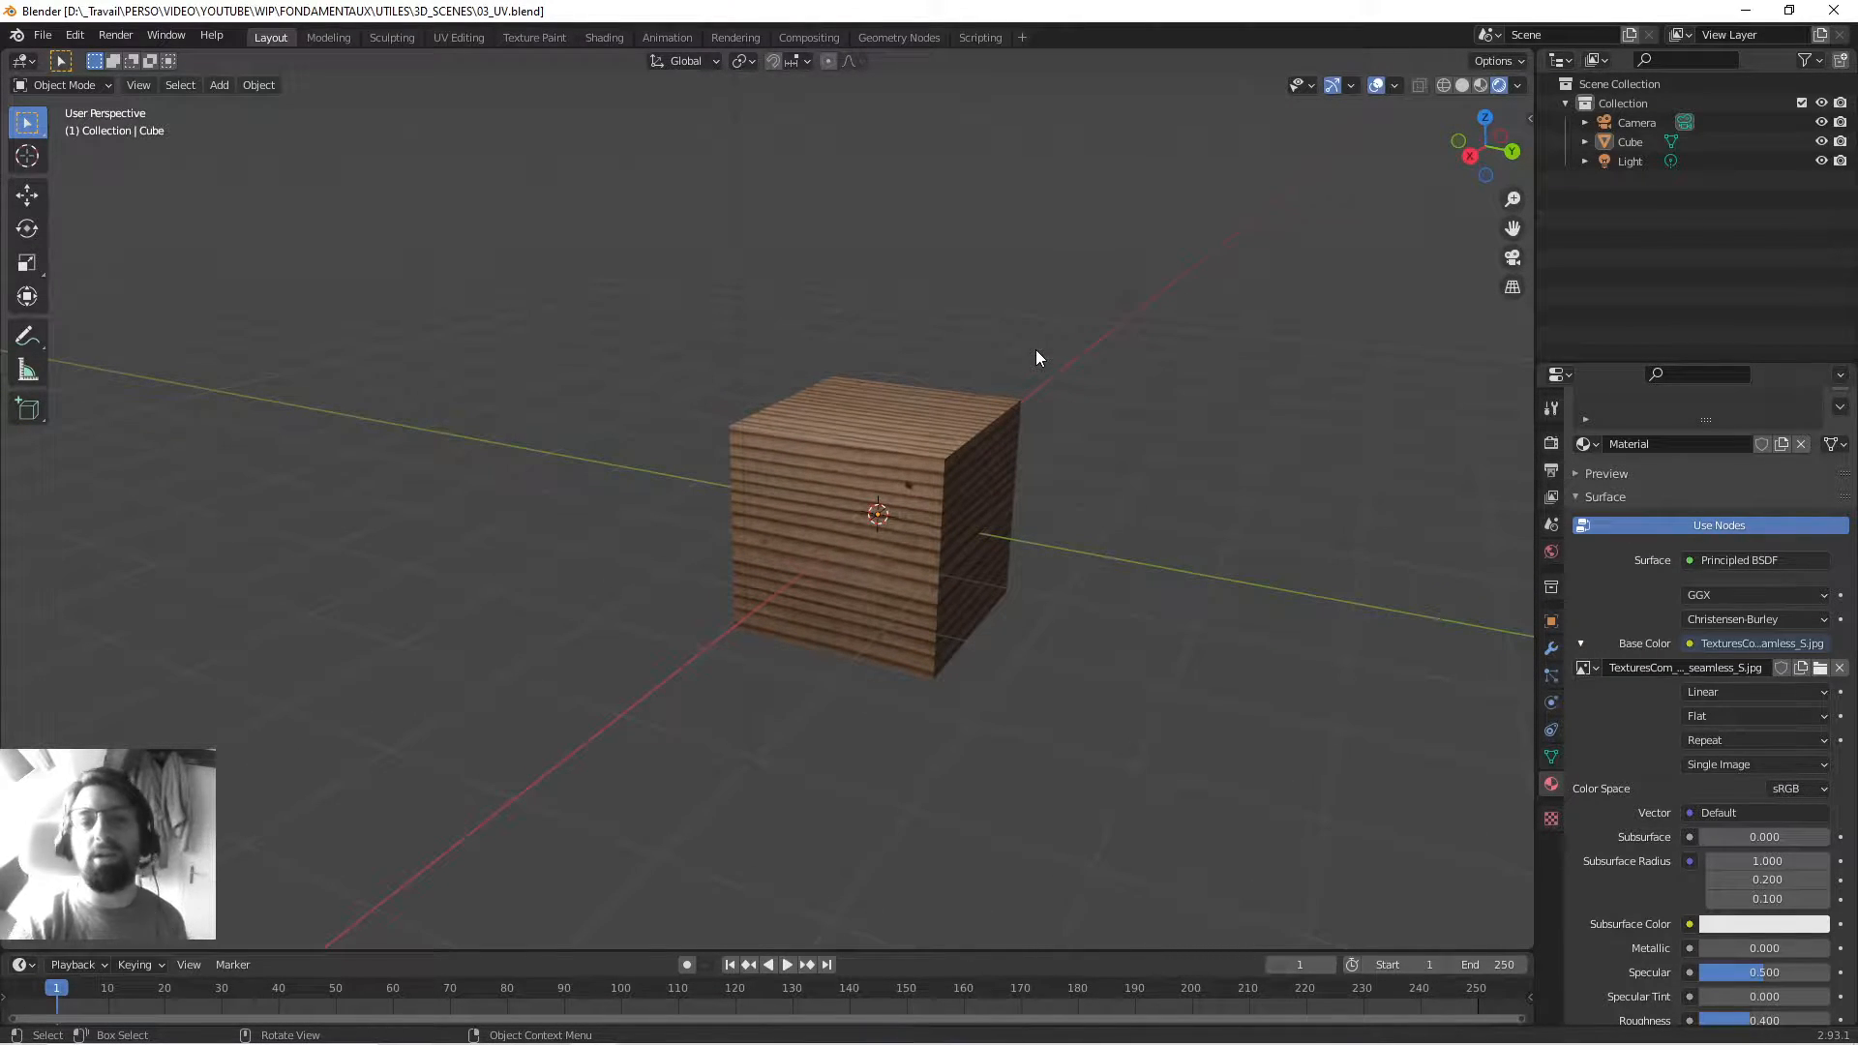
pyautogui.moveTo(944, 402); pyautogui.dragTo(979, 391, button='middle')
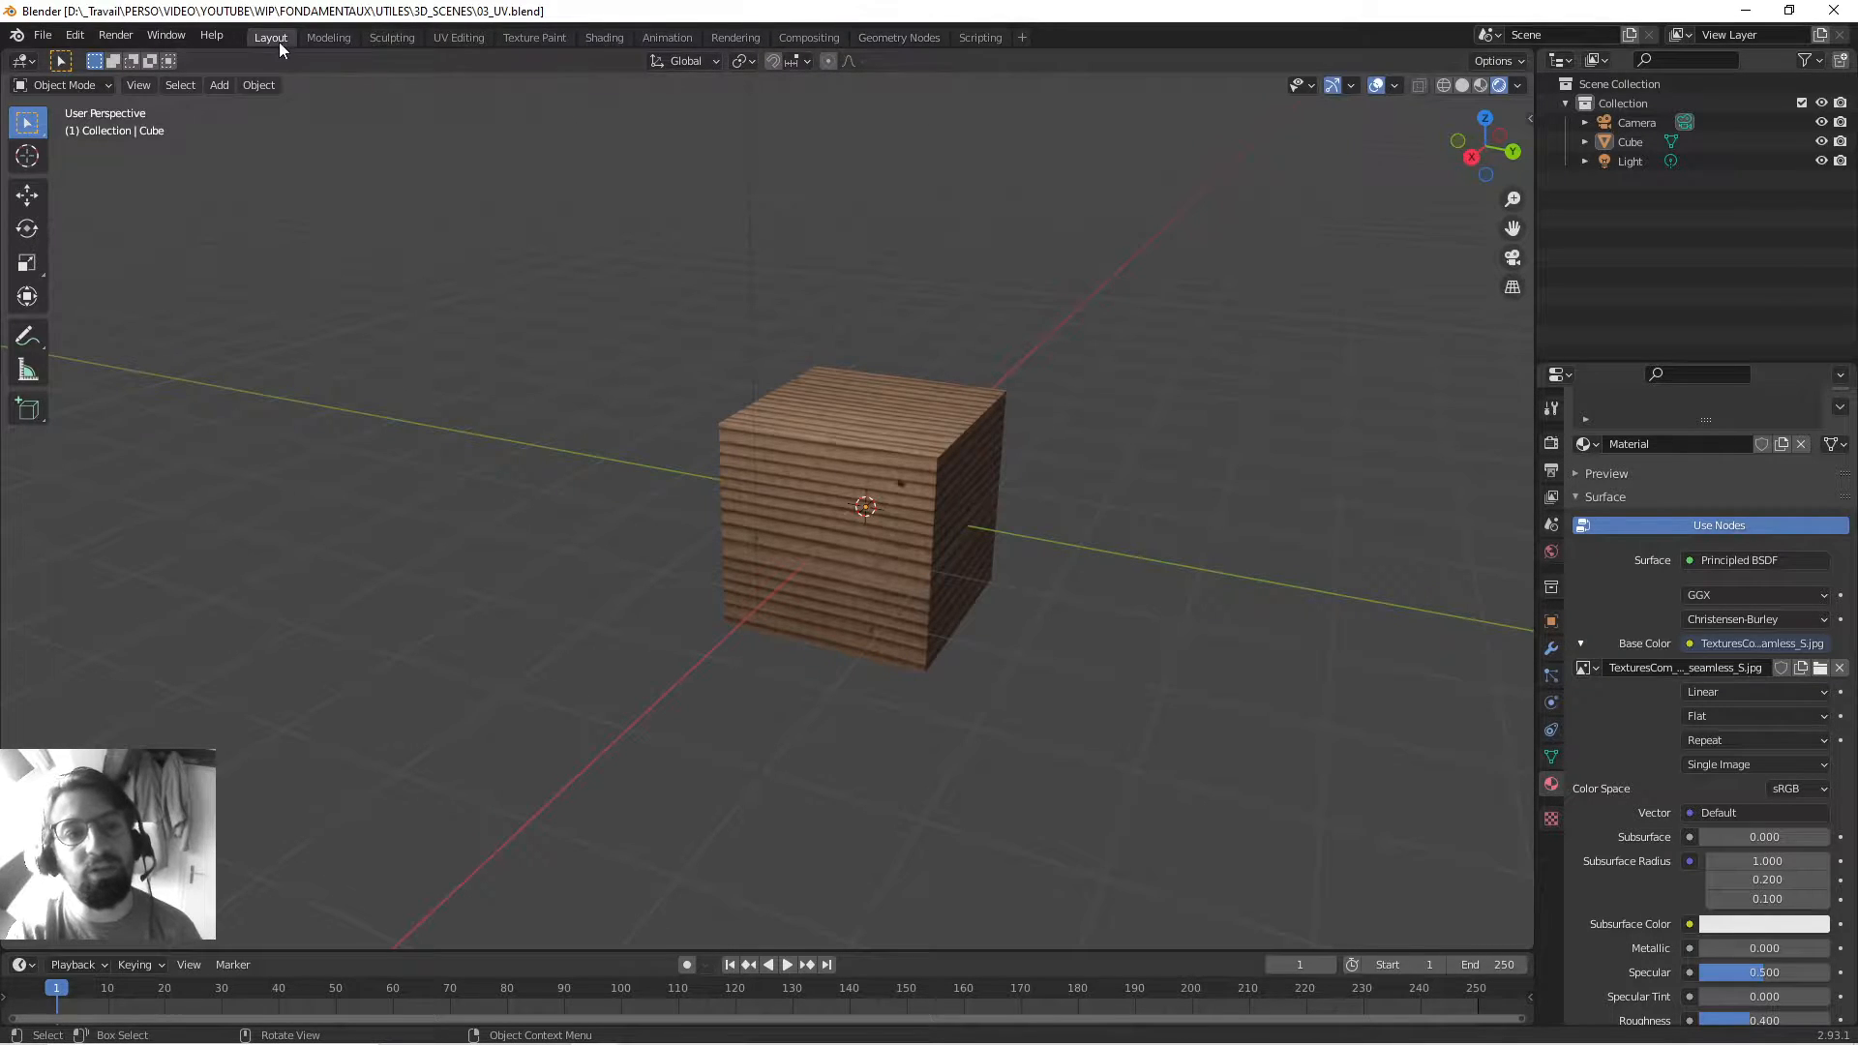
# Cycle through Modeling, Sculpting, UV Editing, Texture Paint, Shading and Animation workspaces, back to Layout.
pyautogui.click(313, 38)
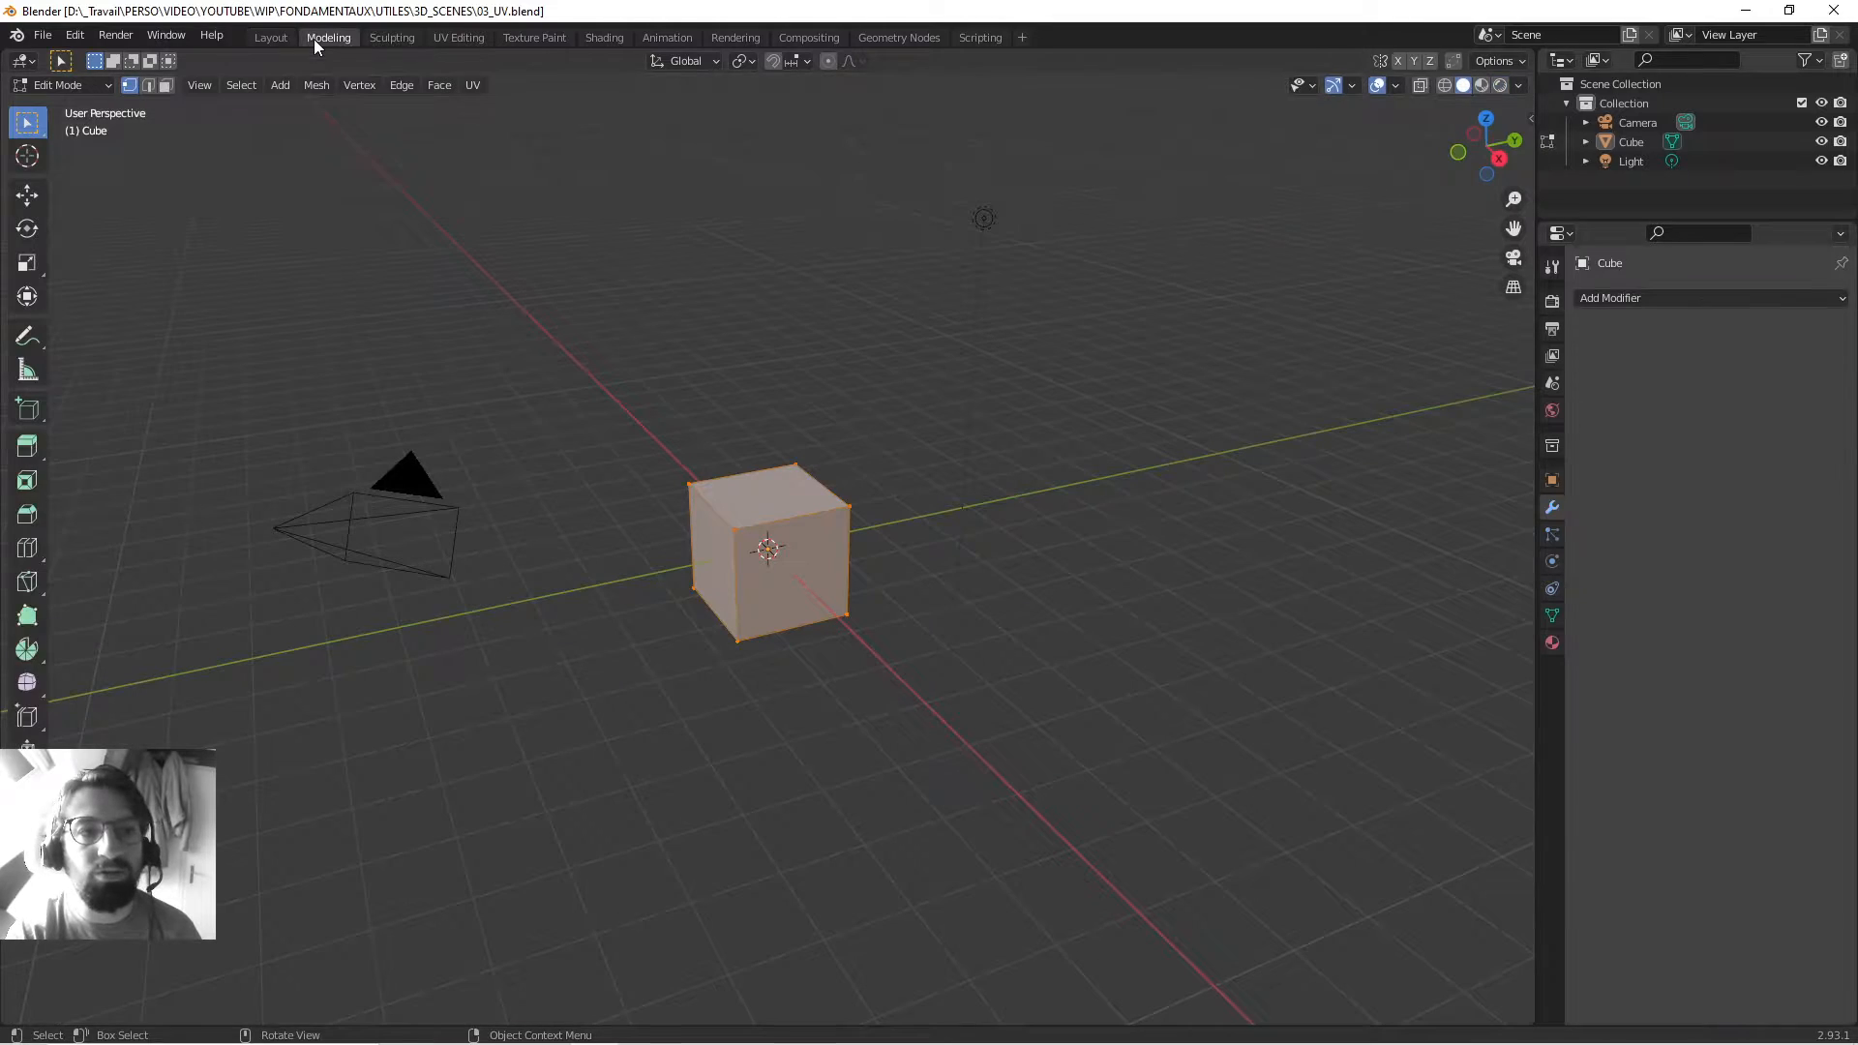
pyautogui.click(390, 41)
pyautogui.click(445, 38)
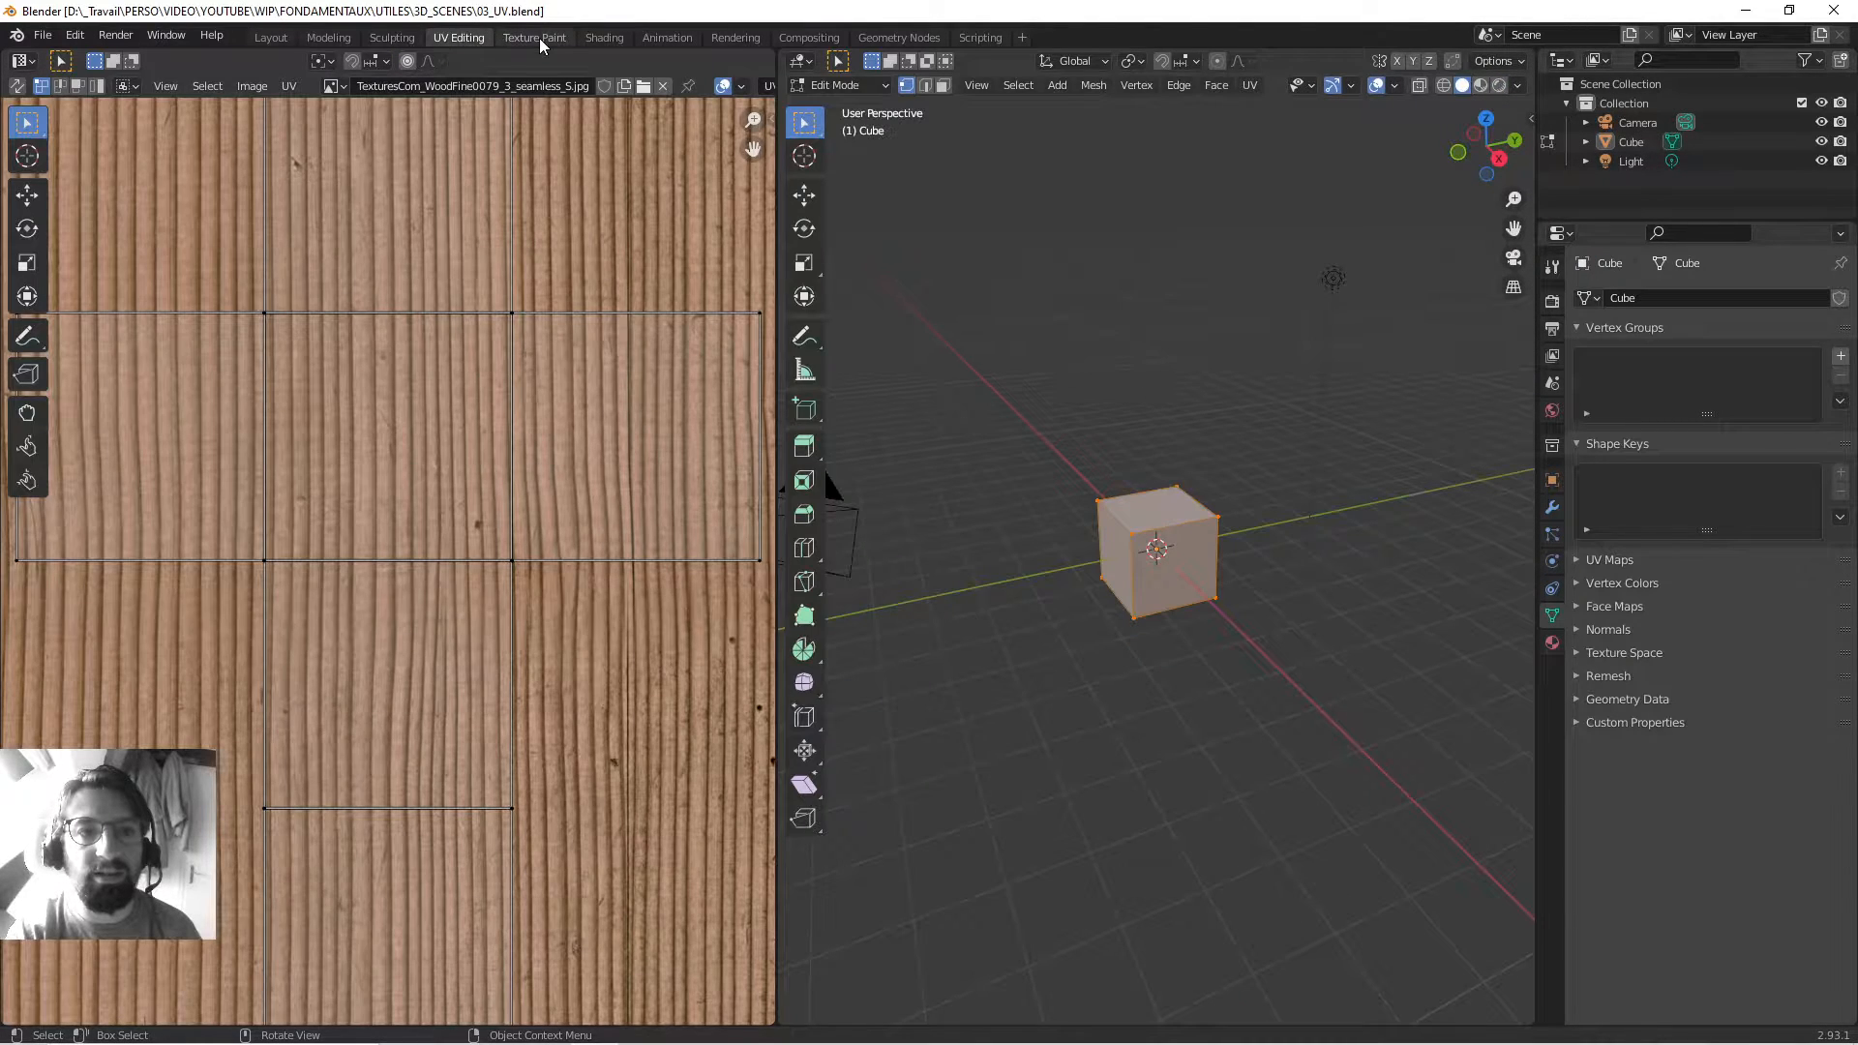
pyautogui.click(538, 38)
pyautogui.click(600, 38)
pyautogui.click(664, 37)
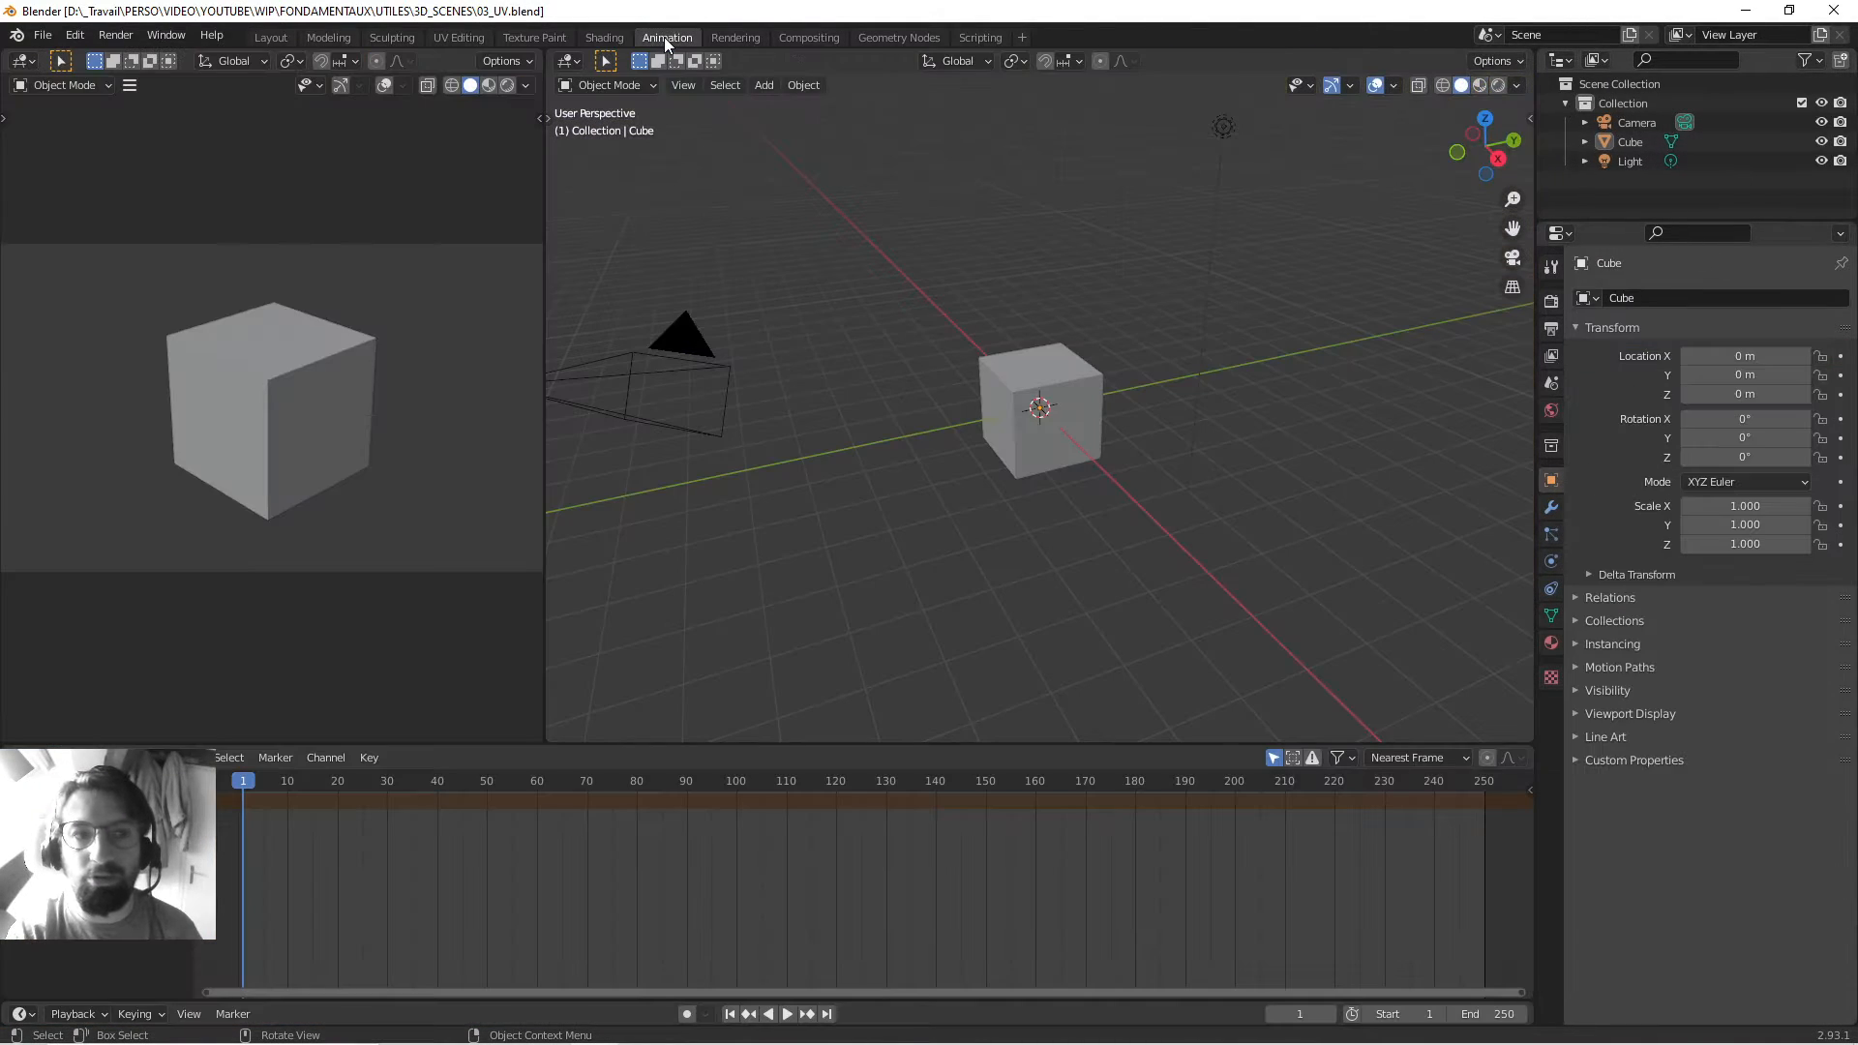
pyautogui.click(271, 38)
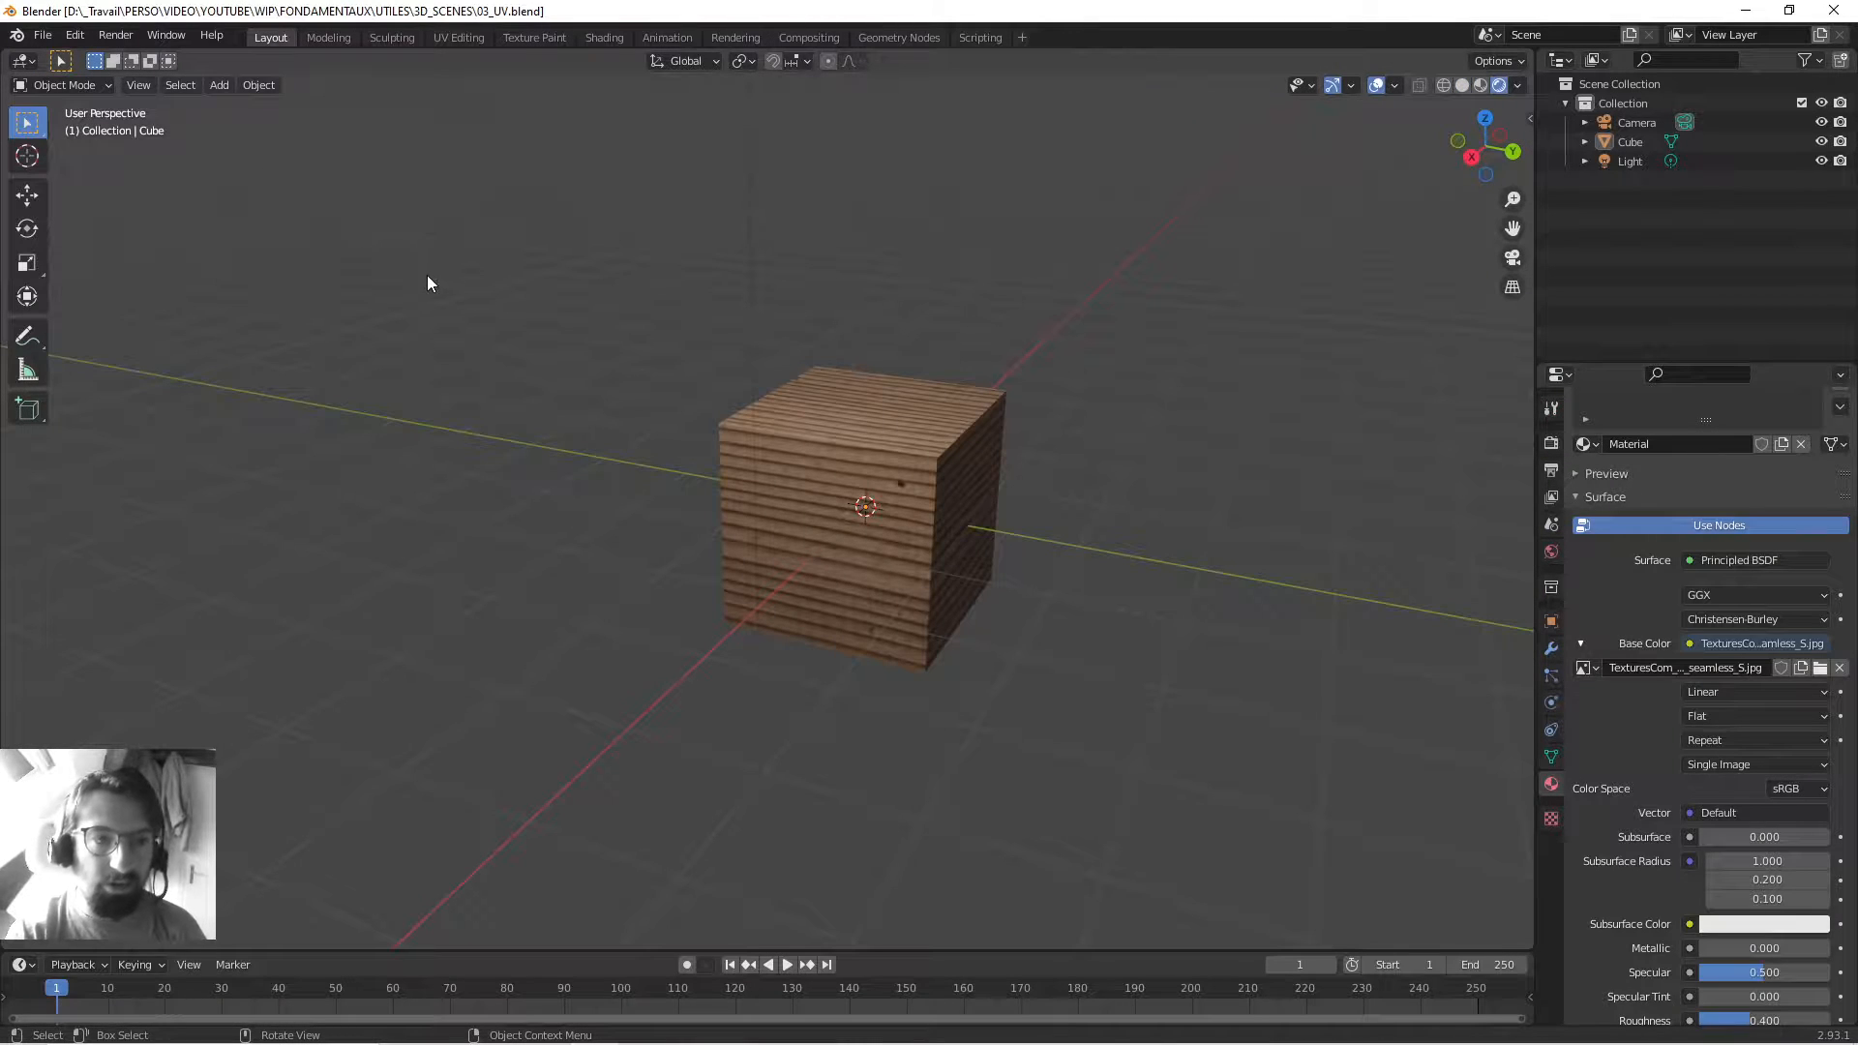
pyautogui.moveTo(429, 283); pyautogui.dragTo(608, 379, button='middle')
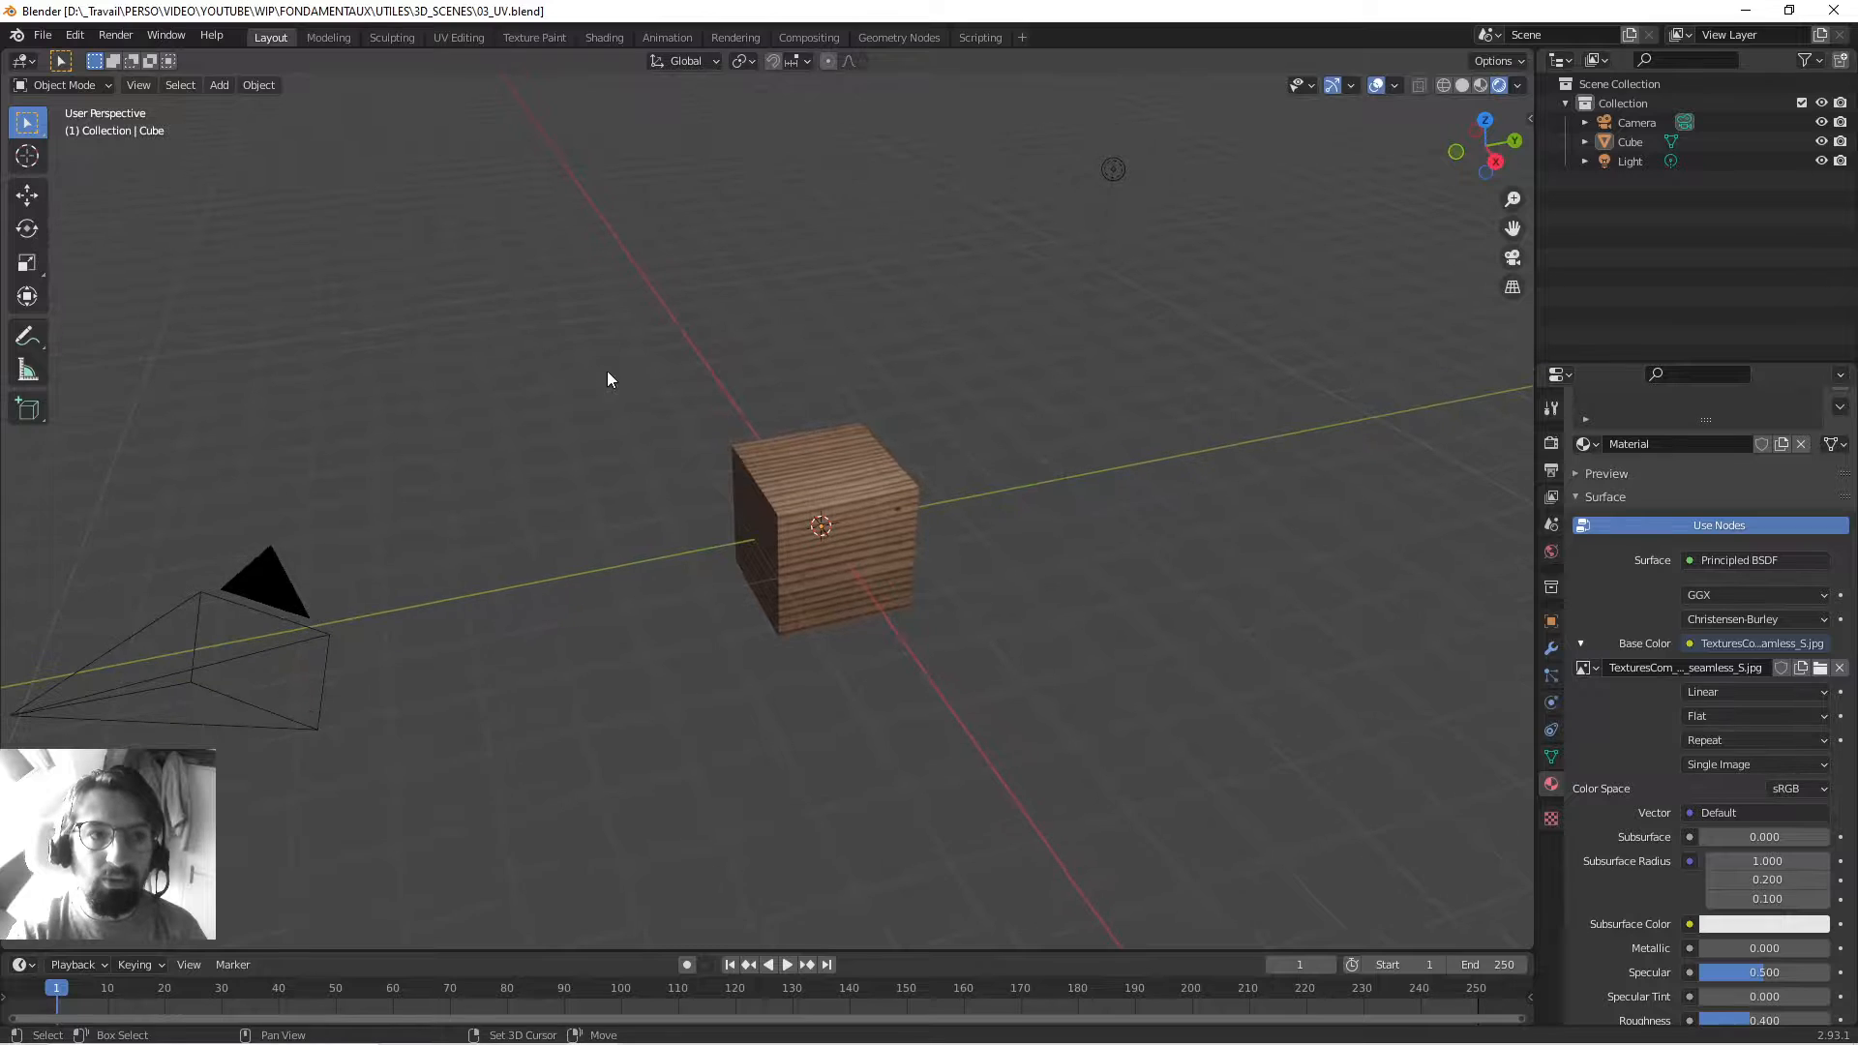
# Flip between the Modeling and Sculpting workspaces, then return to Layout.
pyautogui.click(340, 37)
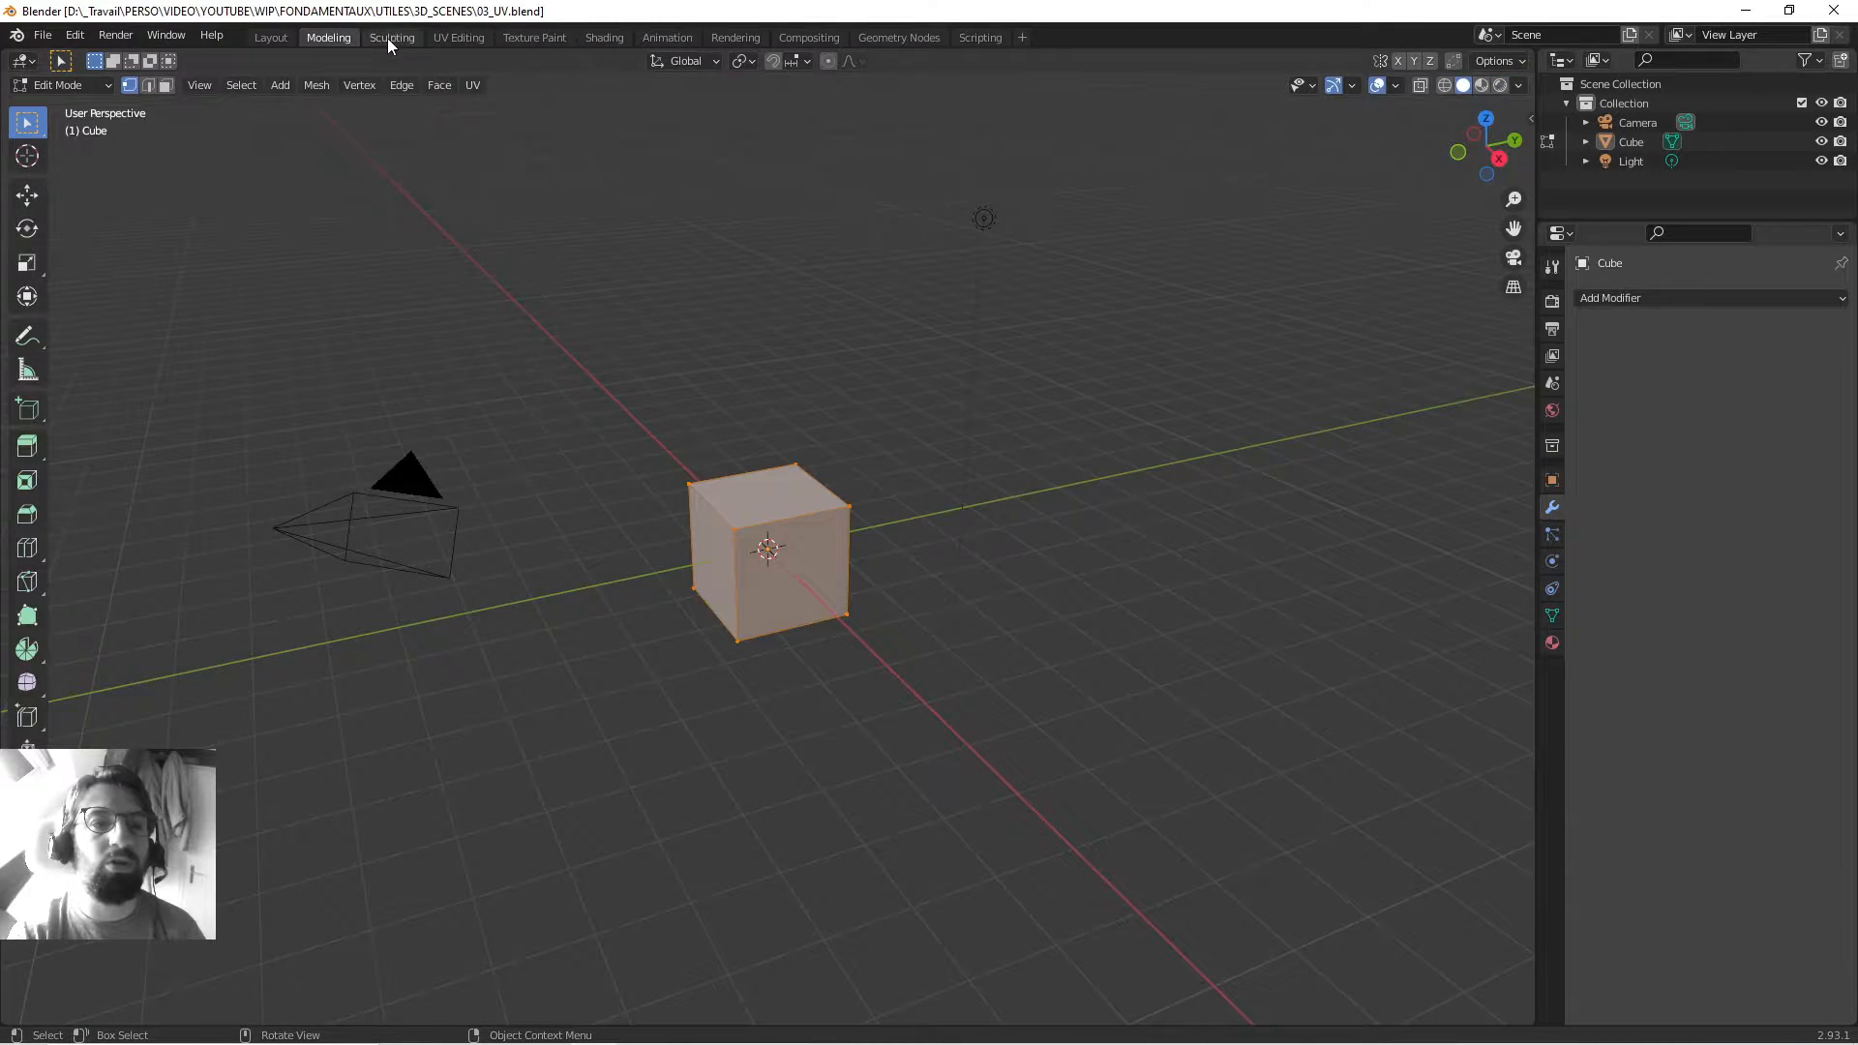
pyautogui.click(389, 38)
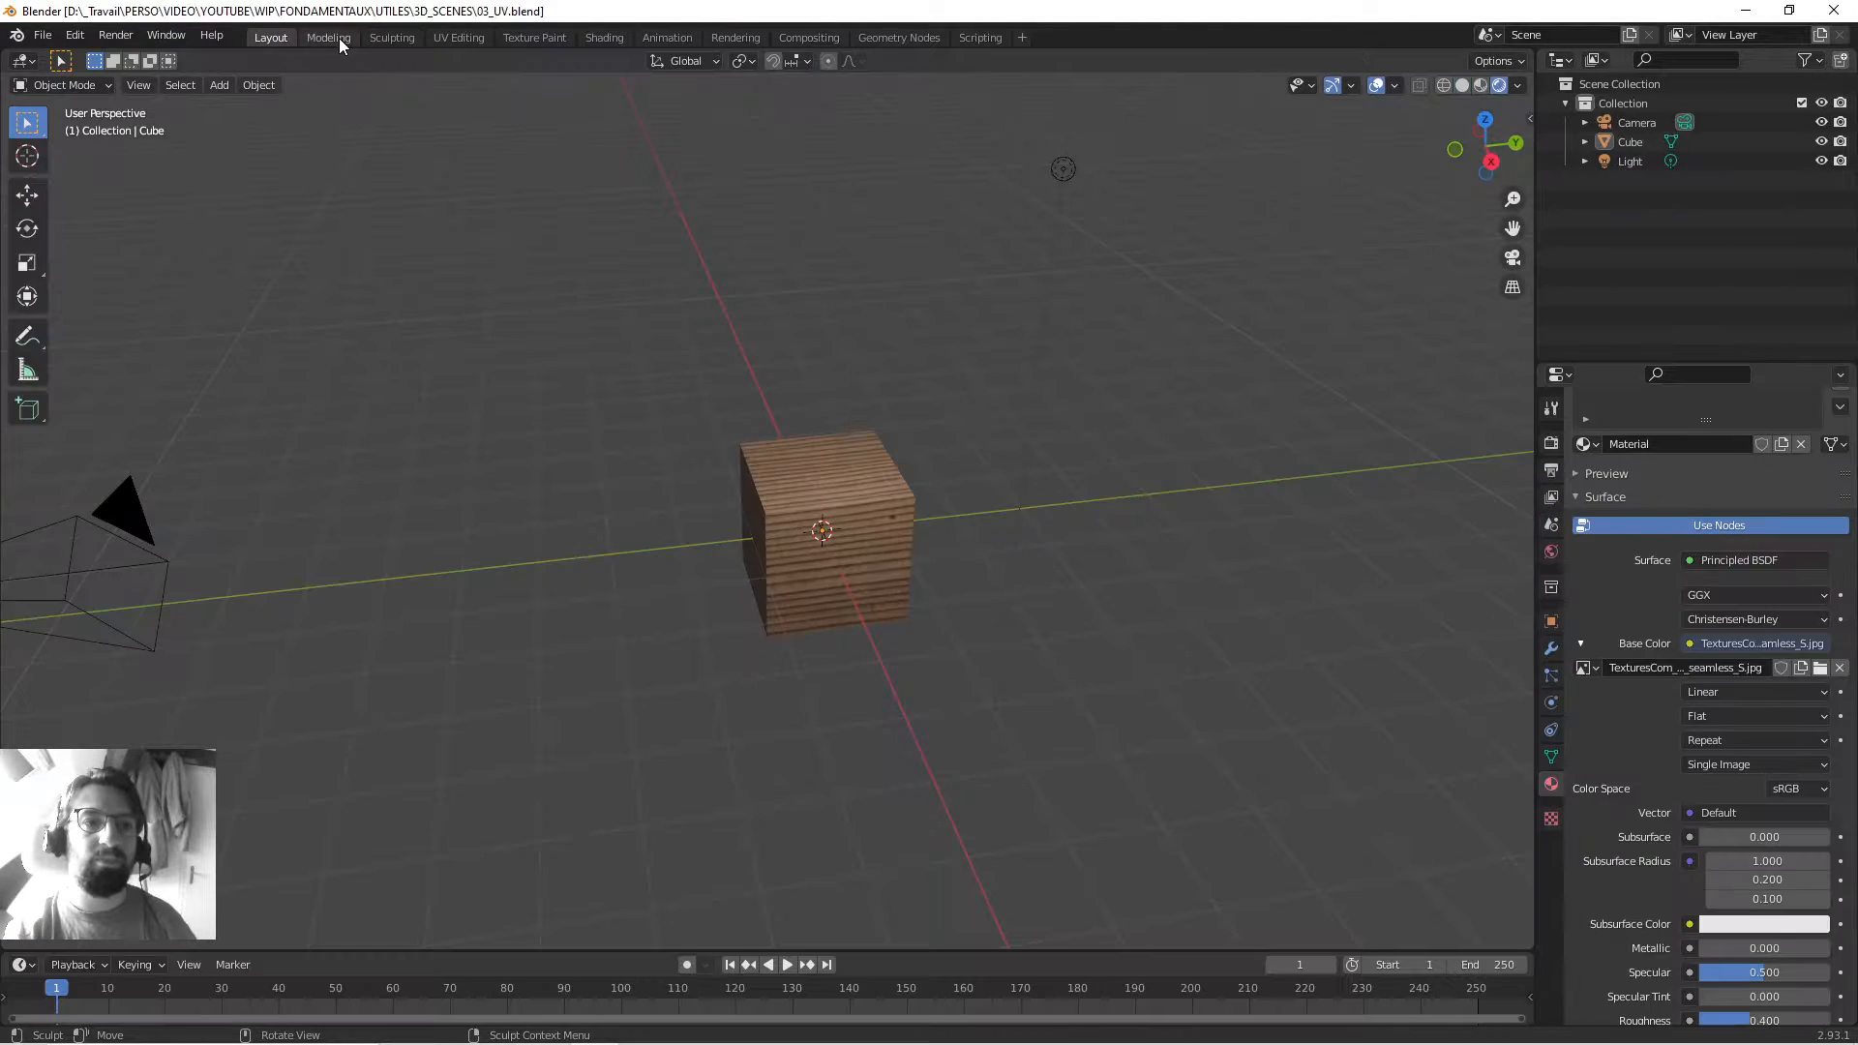
pyautogui.click(329, 36)
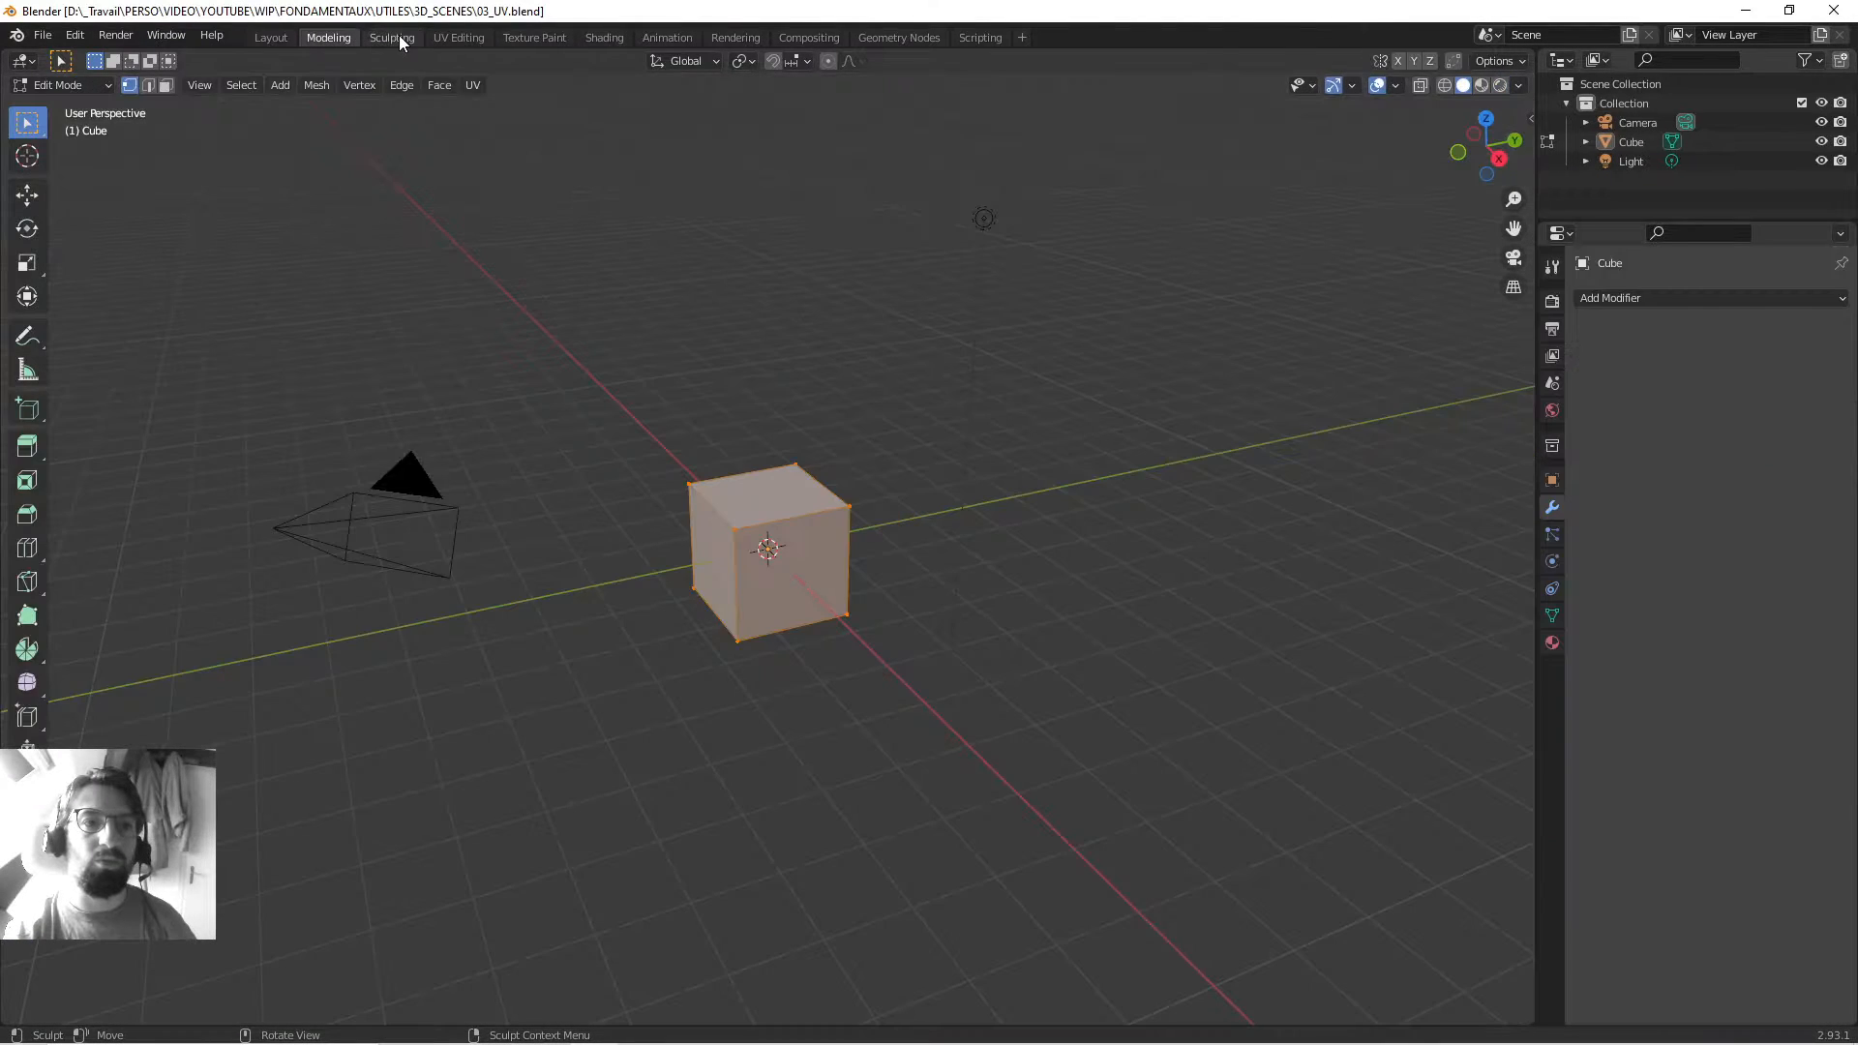
pyautogui.click(399, 37)
pyautogui.click(290, 37)
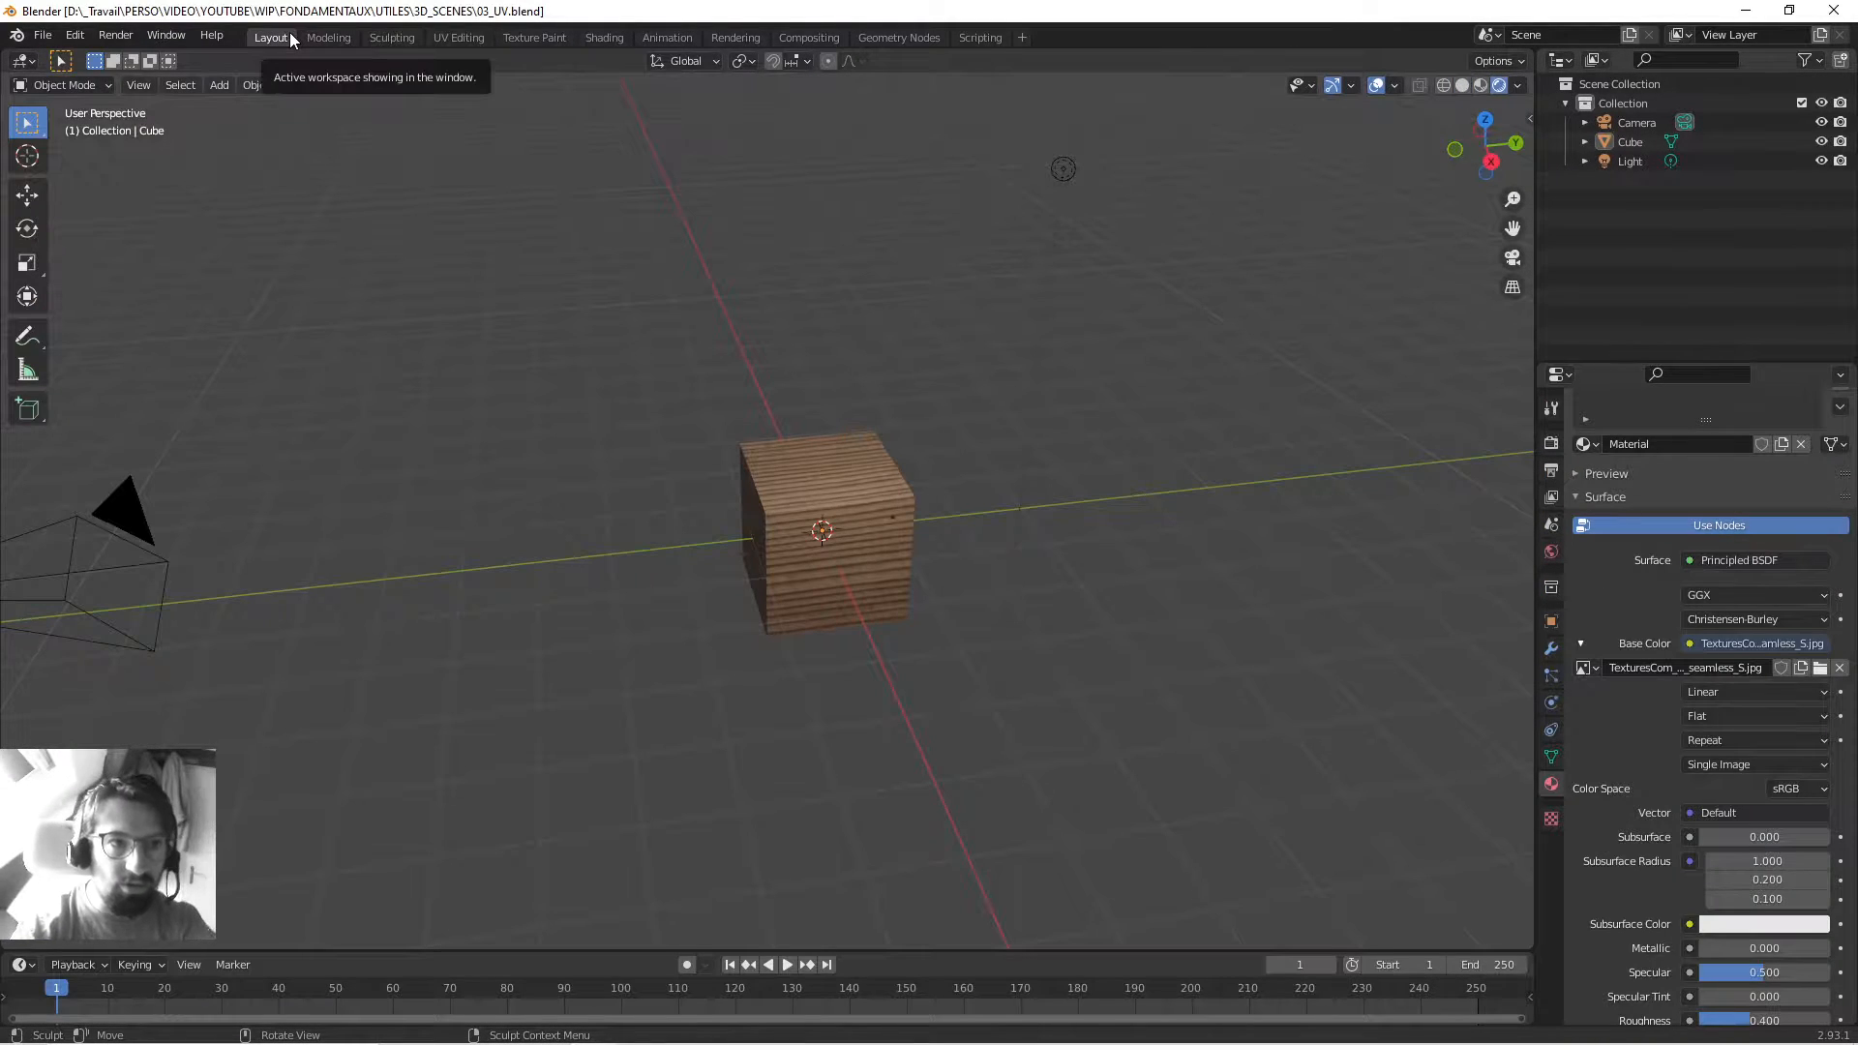
# Tour every workspace again from Modeling to Animation, finishing in Layout.
pyautogui.click(330, 37)
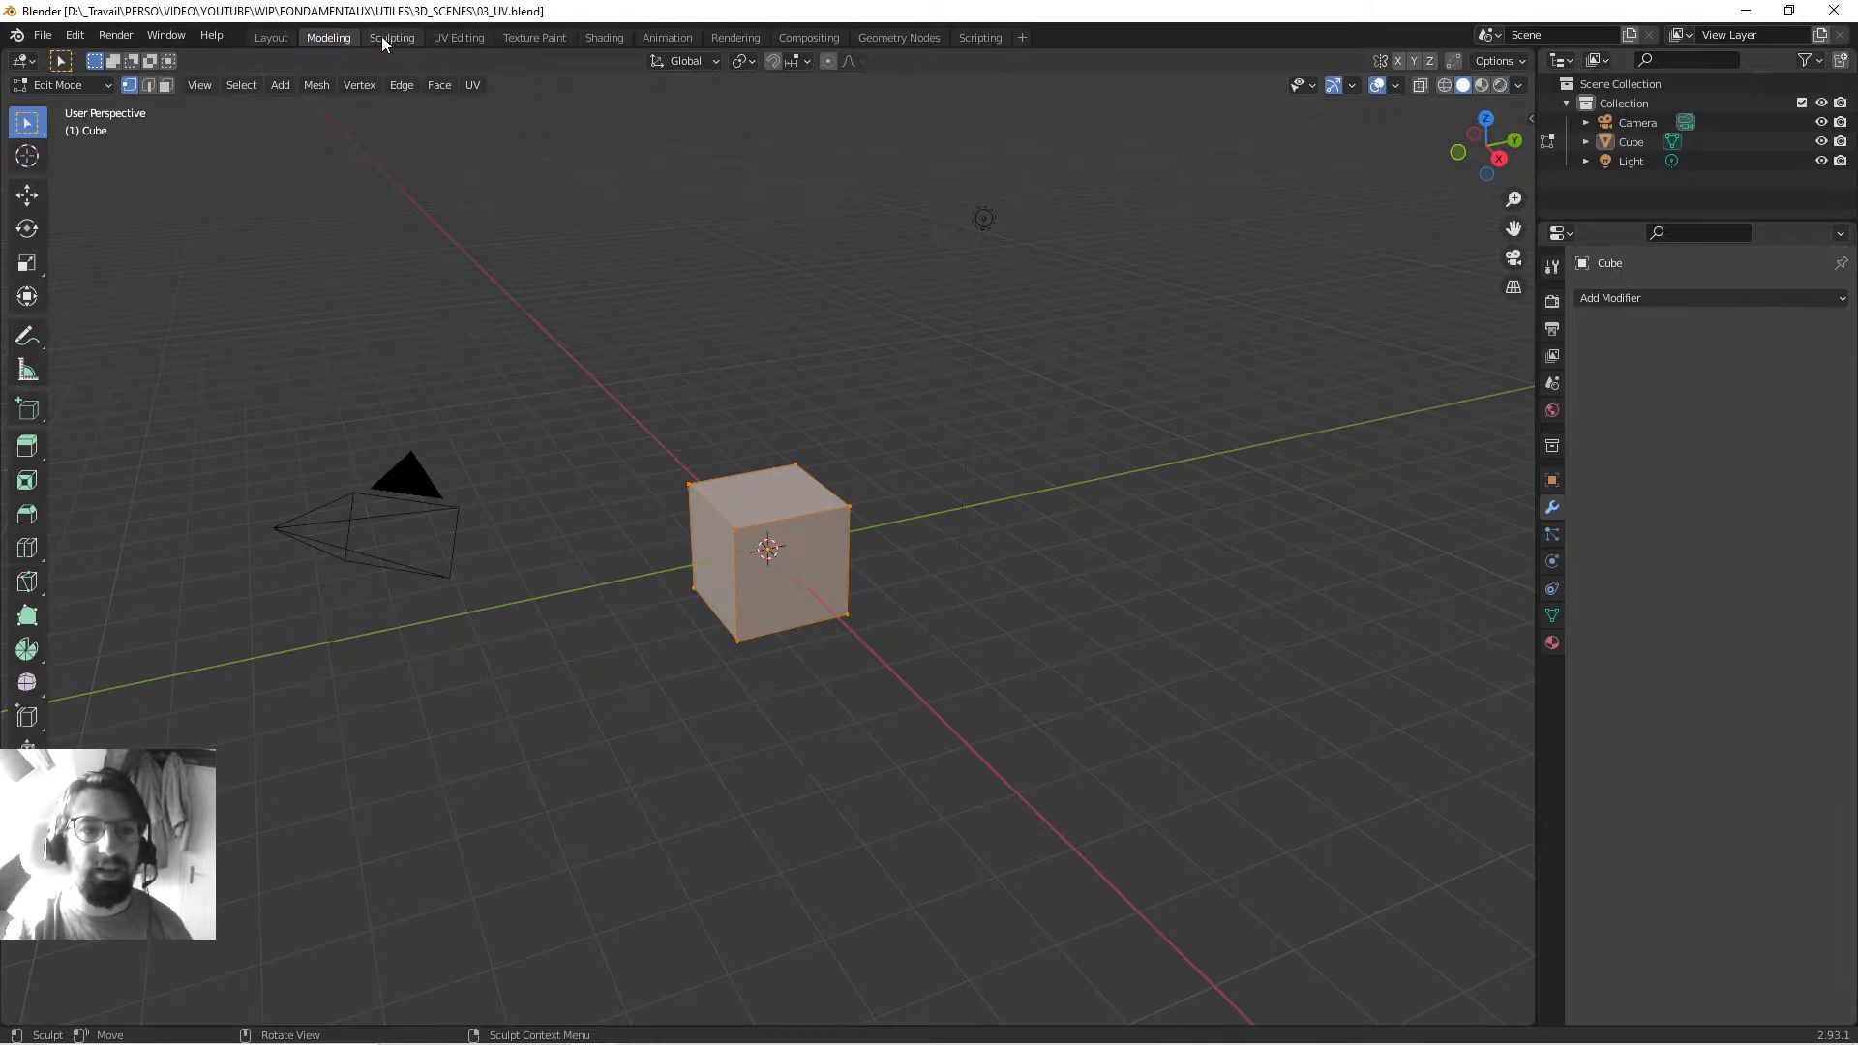
pyautogui.click(389, 37)
pyautogui.click(469, 36)
pyautogui.click(530, 34)
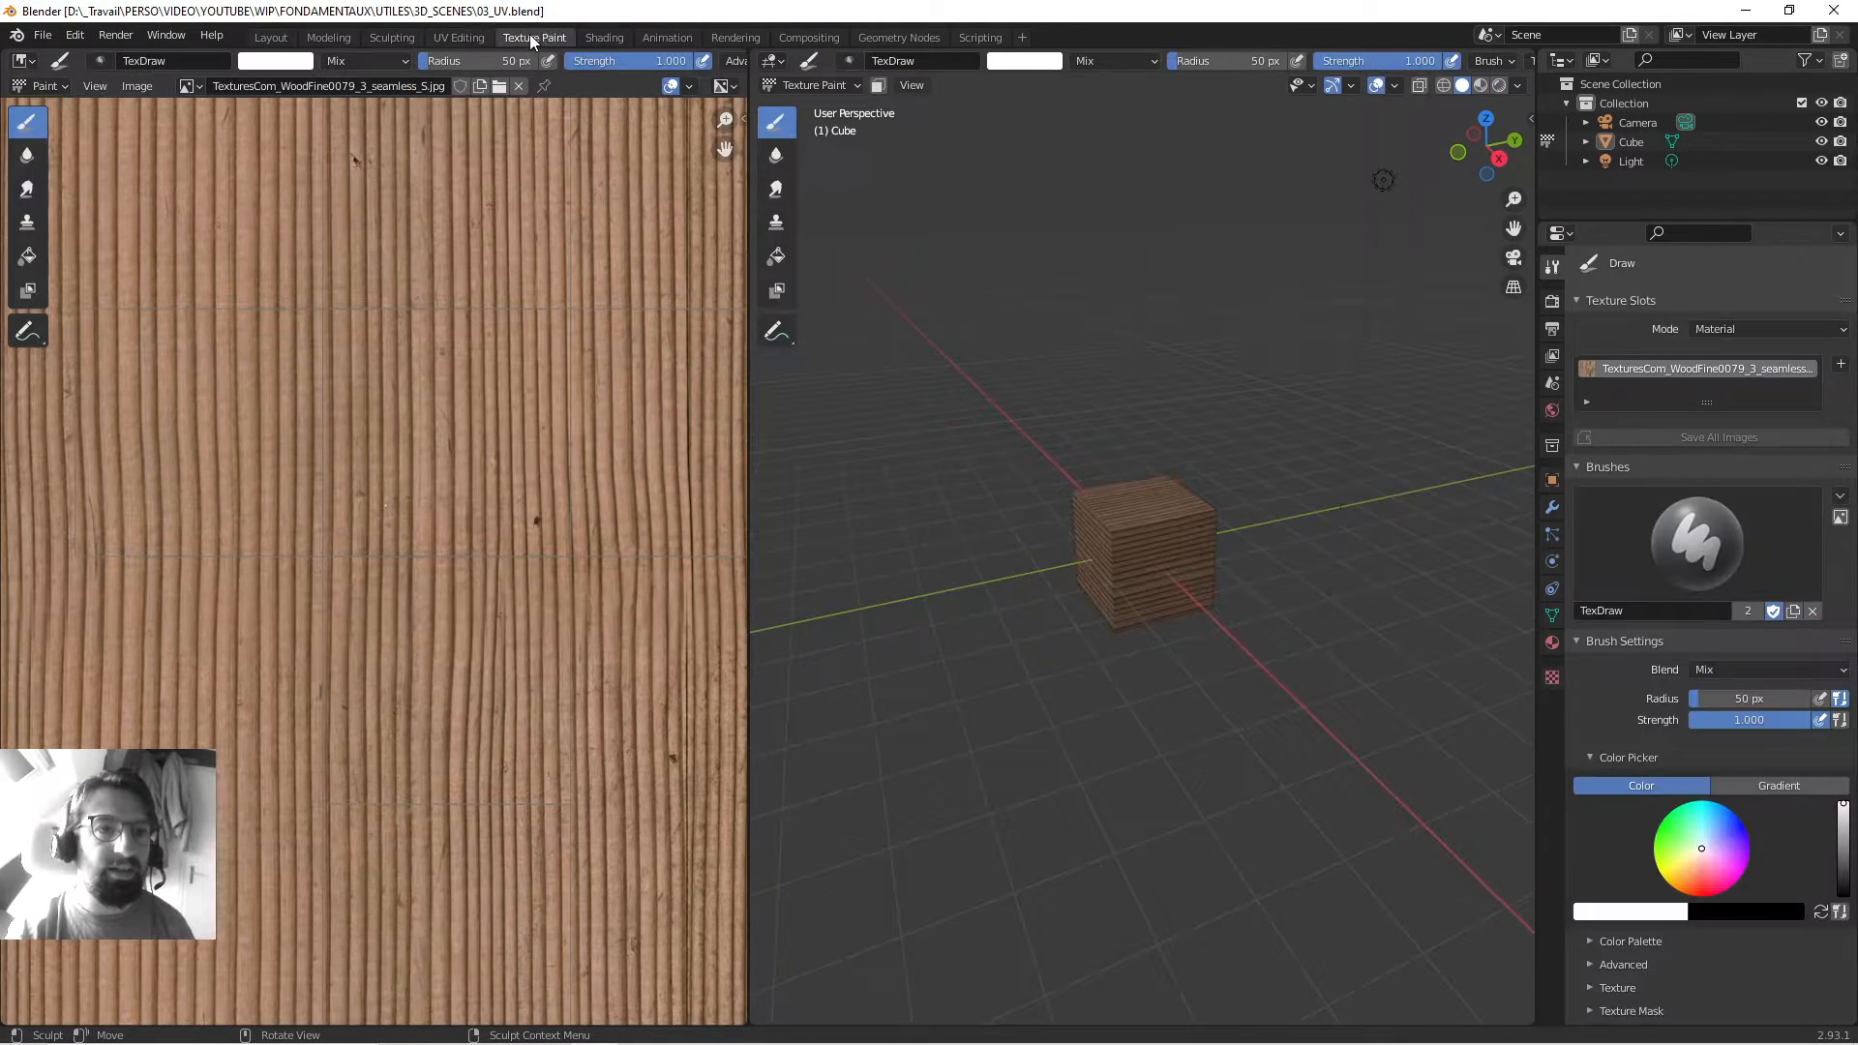
pyautogui.click(596, 35)
pyautogui.click(667, 37)
pyautogui.click(273, 37)
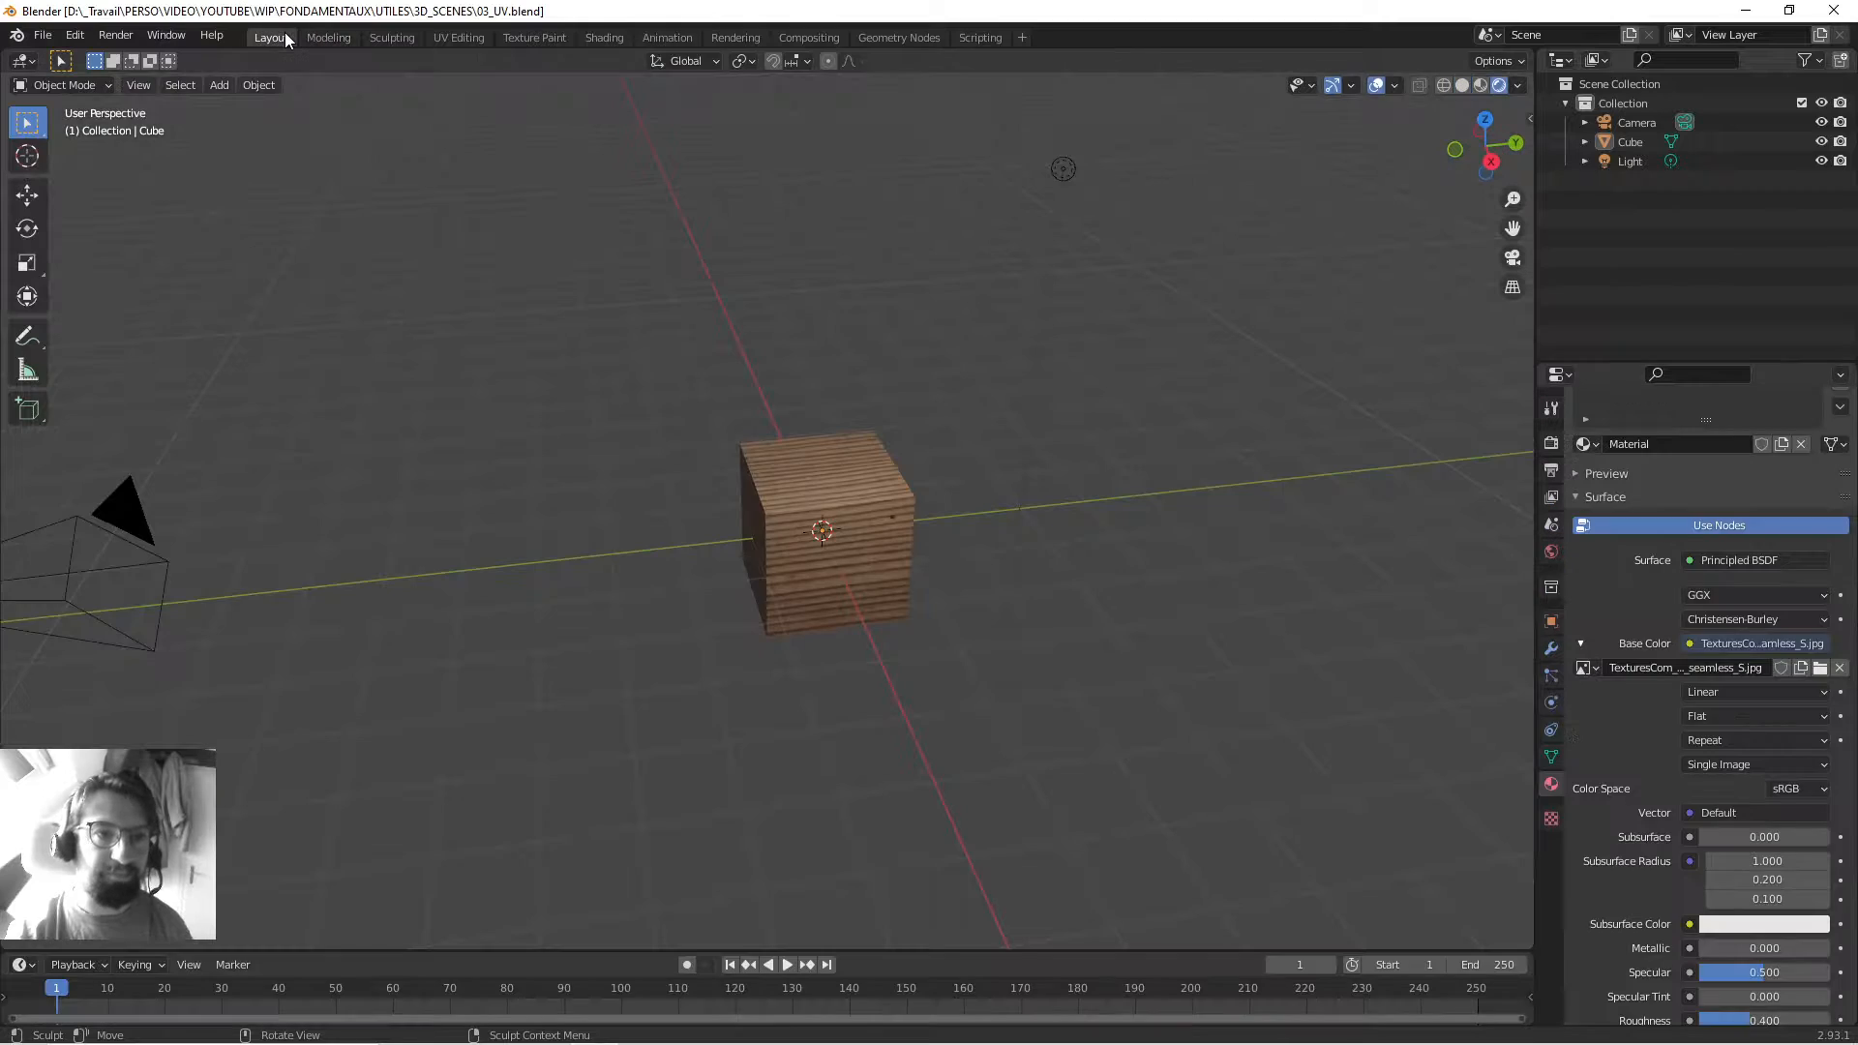
pyautogui.click(327, 36)
pyautogui.click(391, 37)
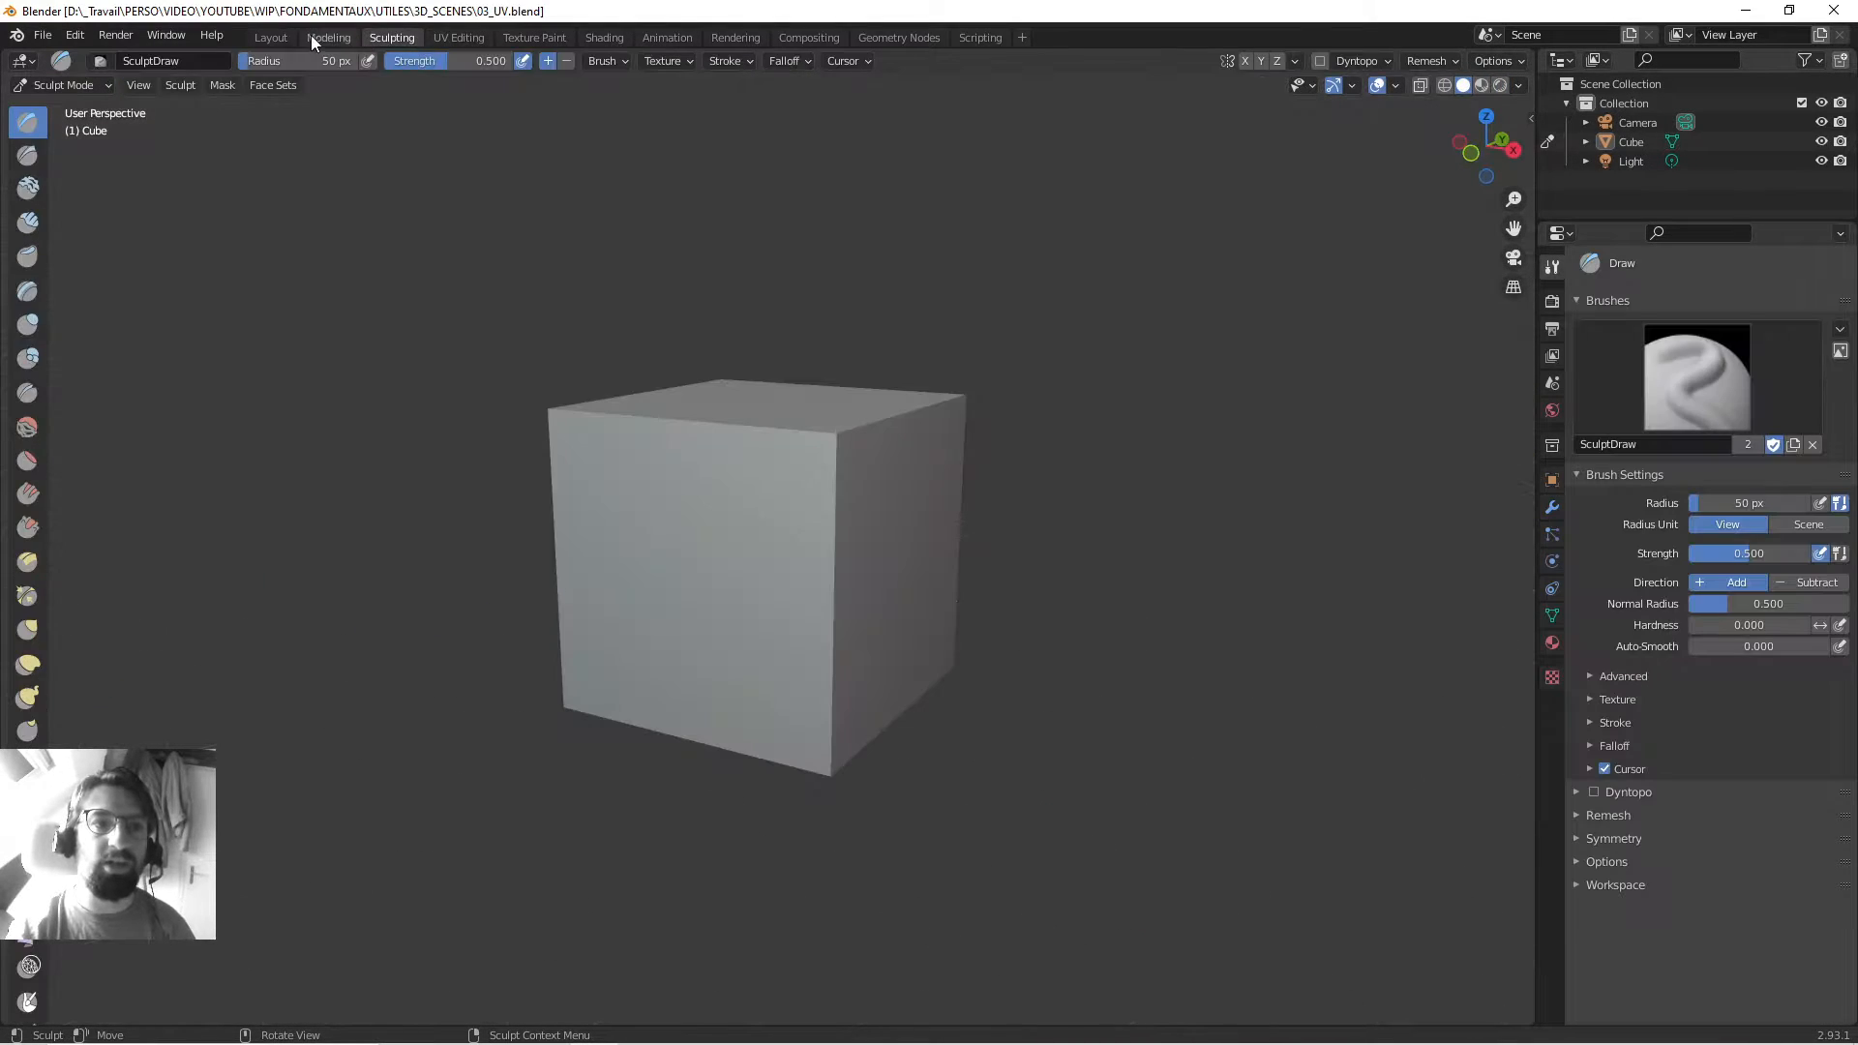
pyautogui.click(271, 37)
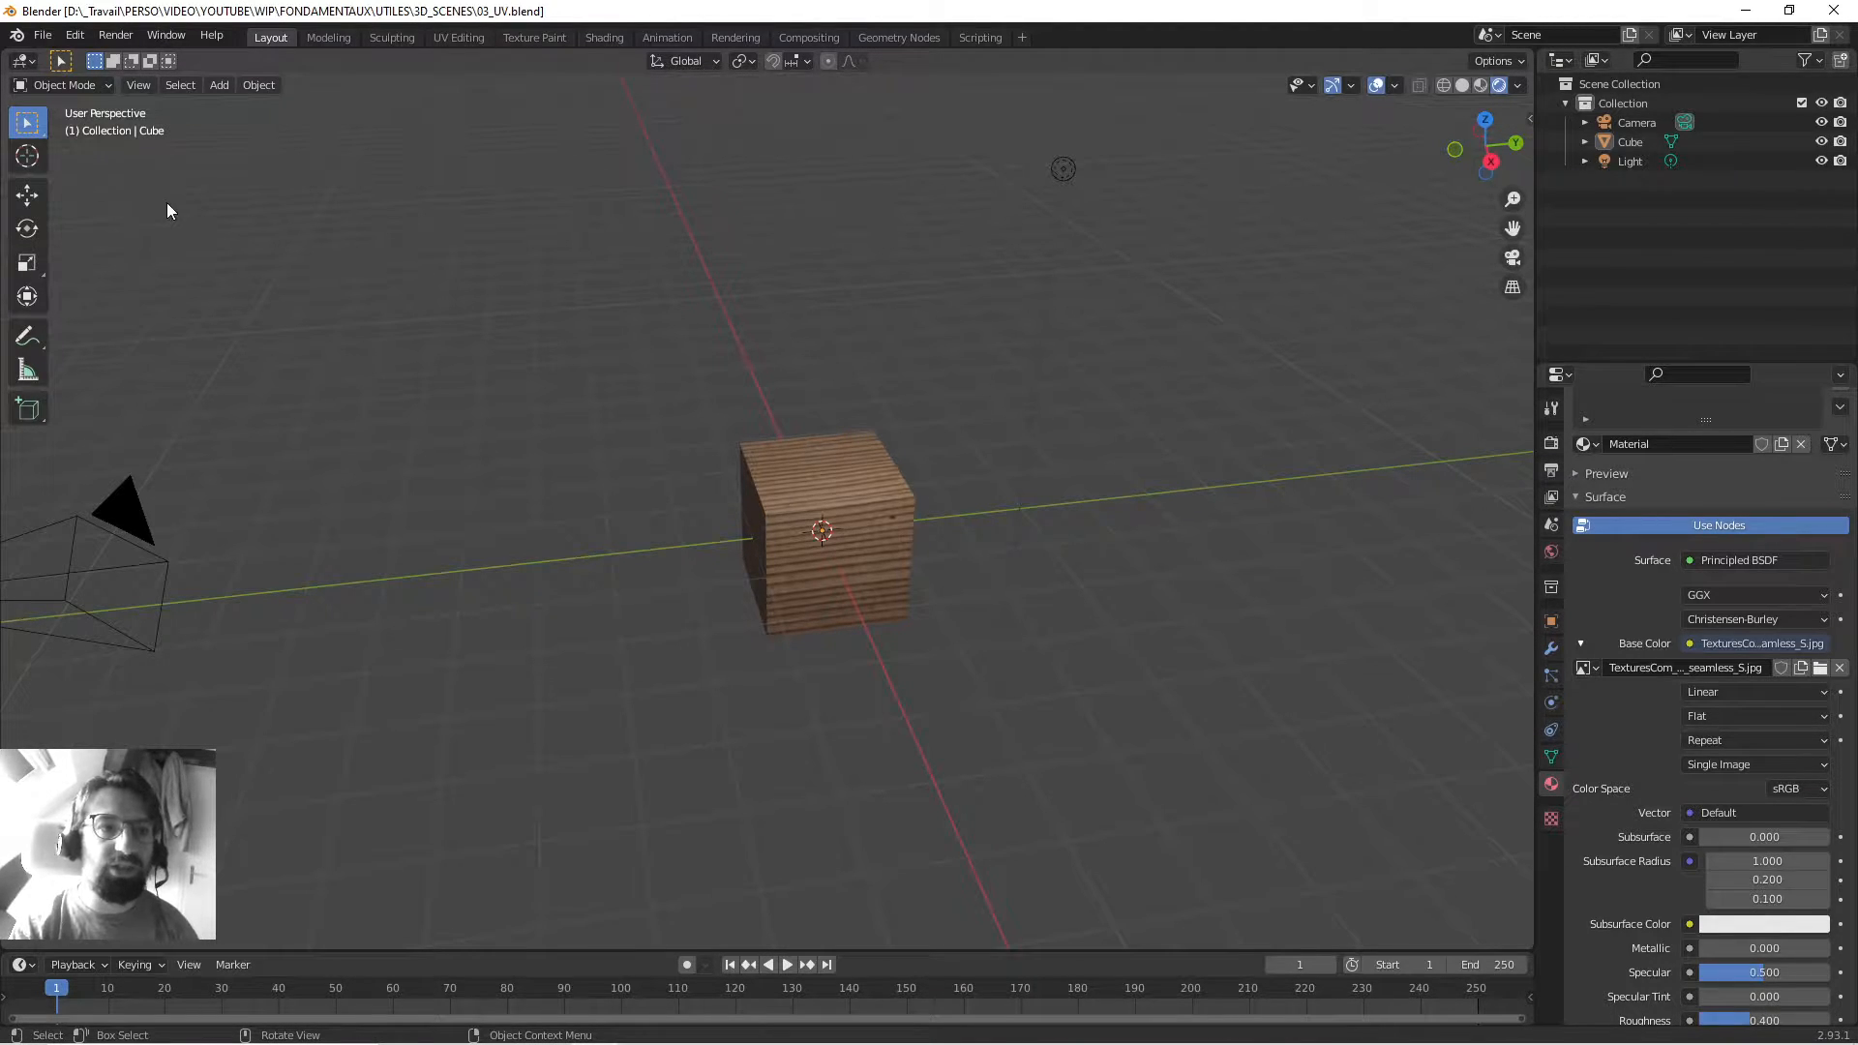
# Widen the properties area and split the viewport into a wood-textured view and a grey-cube view.
pyautogui.moveTo(1535, 346); pyautogui.dragTo(1325, 362)
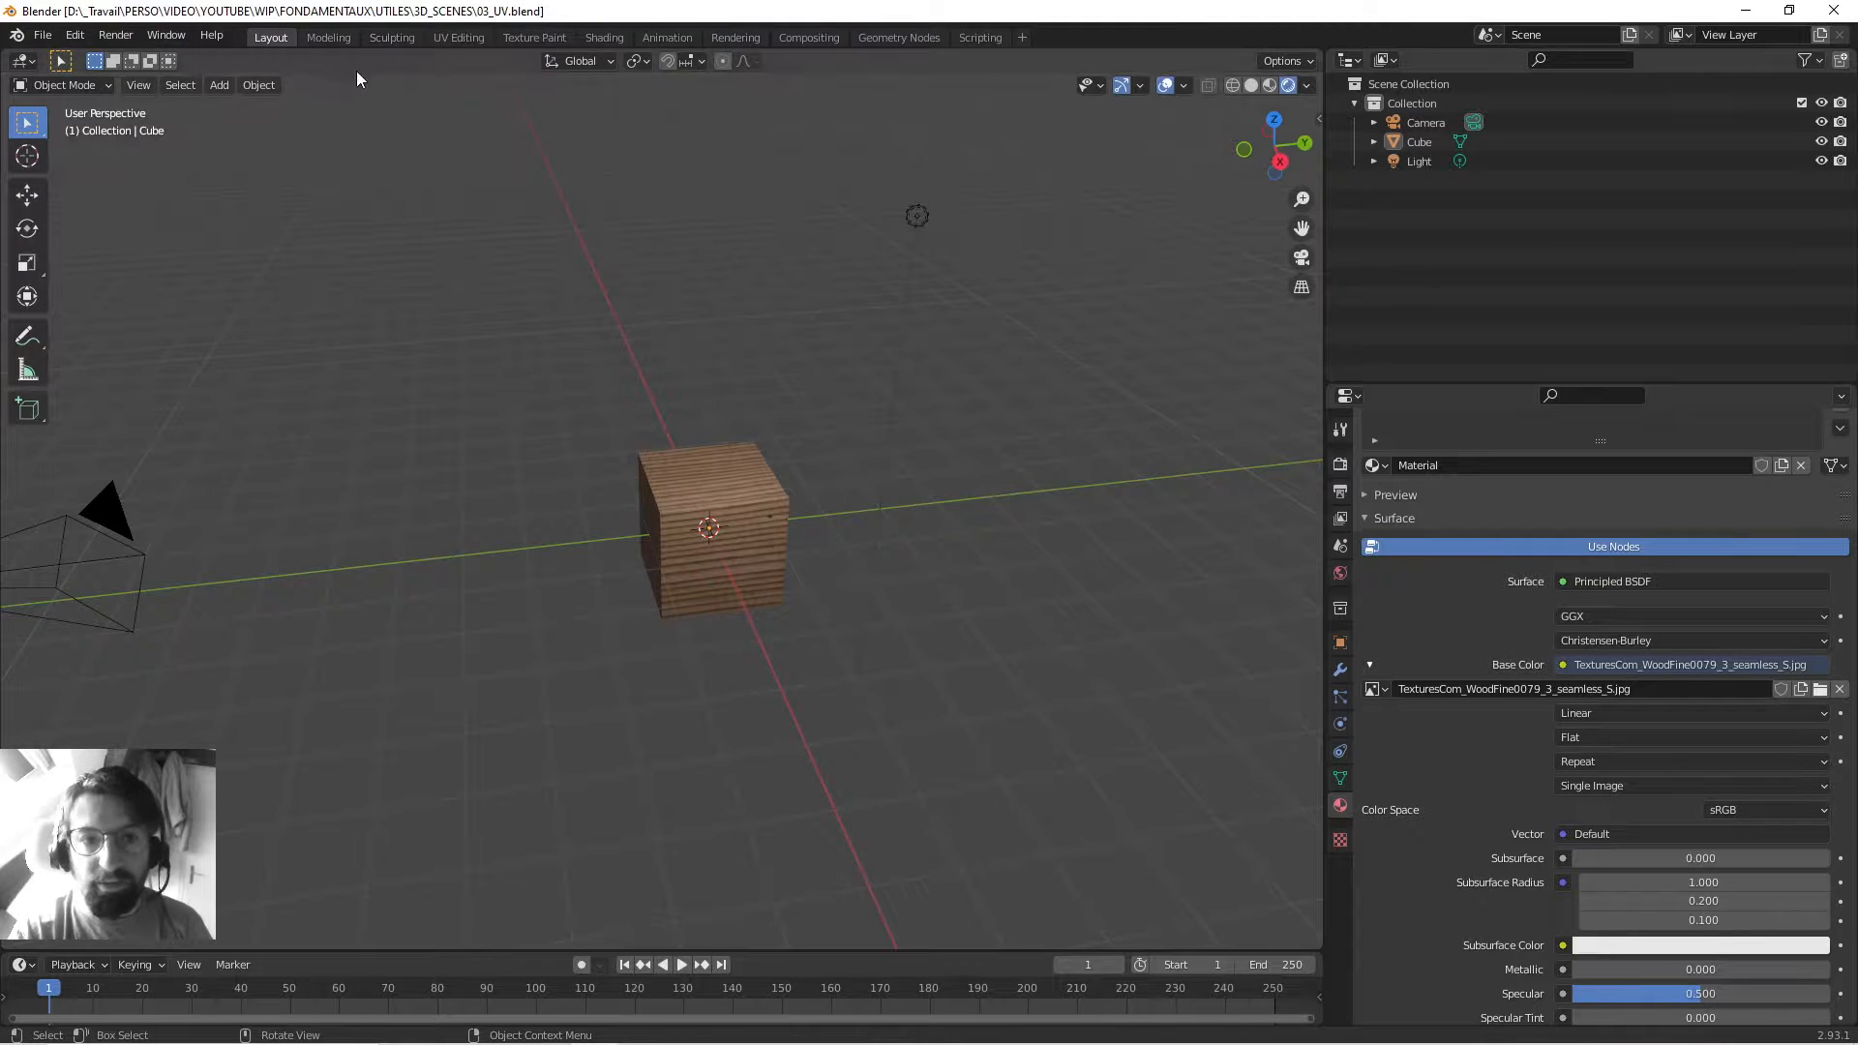
pyautogui.moveTo(948, 751); pyautogui.dragTo(832, 716, button='middle')
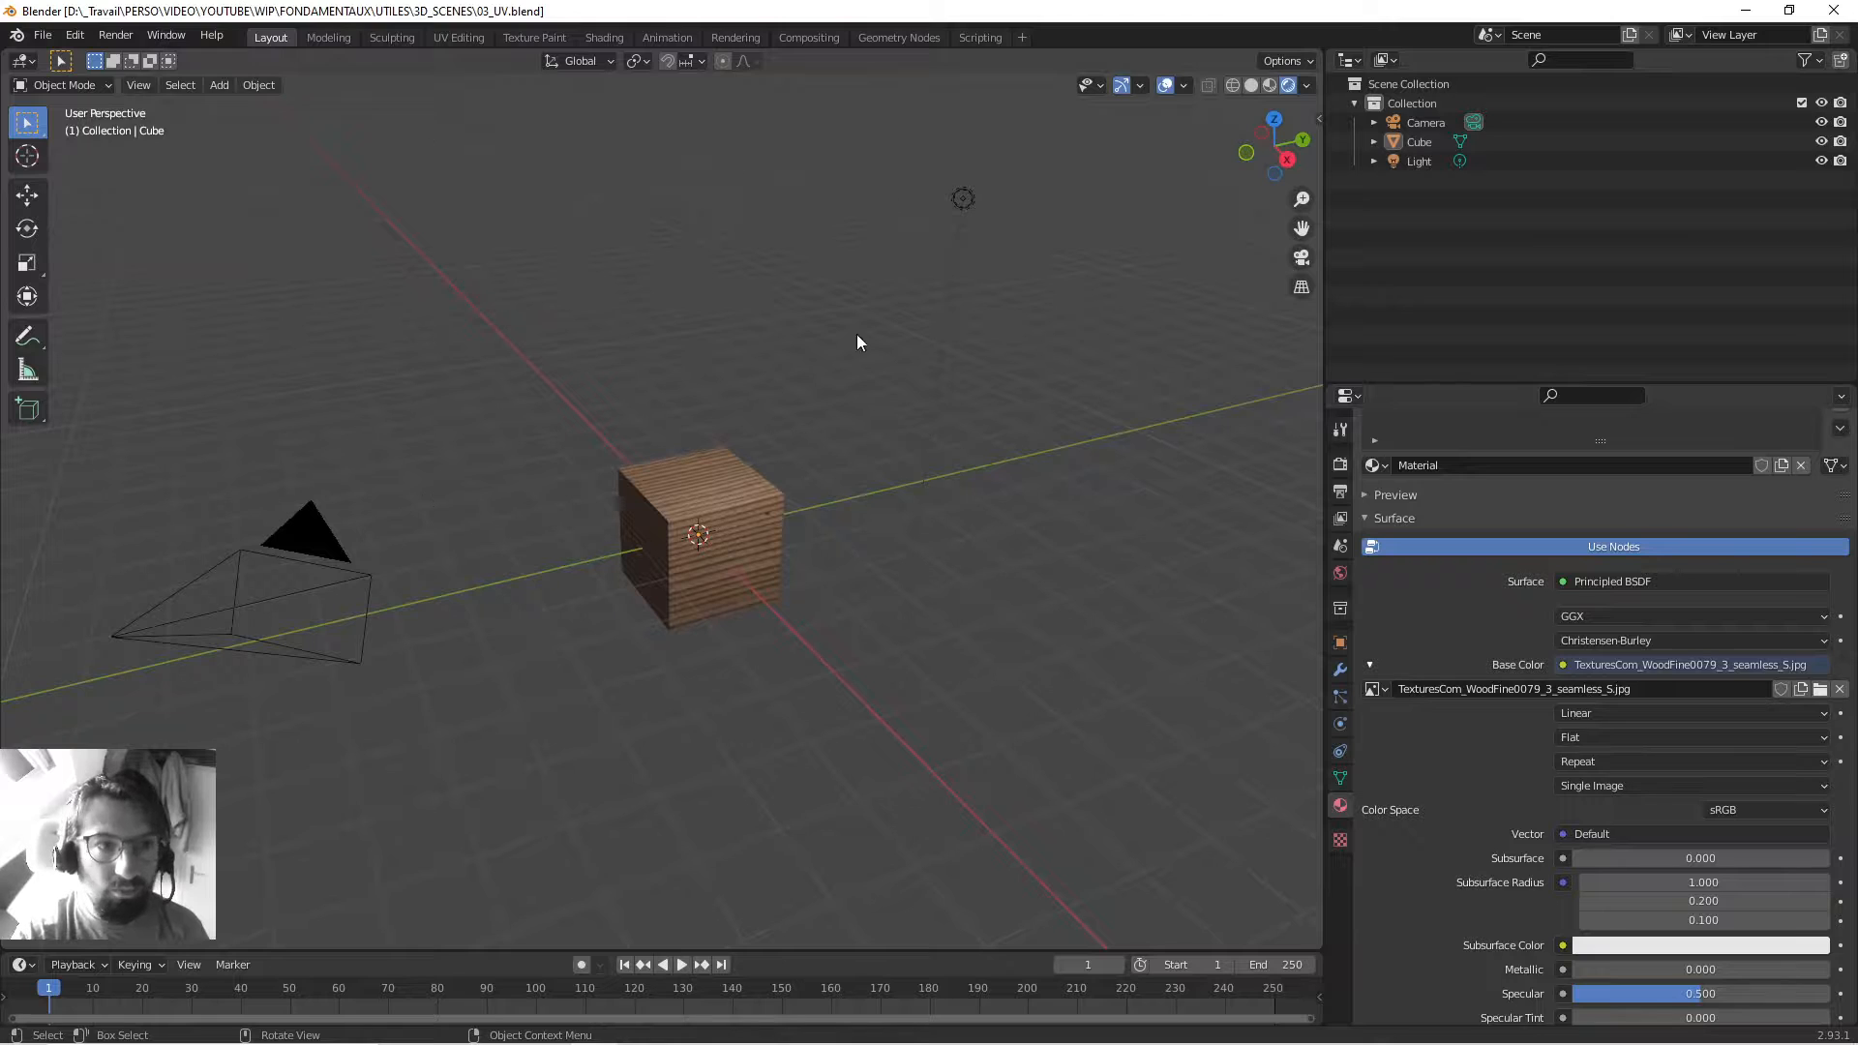
pyautogui.moveTo(1318, 945); pyautogui.dragTo(647, 838)
# Turn the right-hand area into a UV Editor and merge it back into the 3D viewport.
pyautogui.click(674, 61)
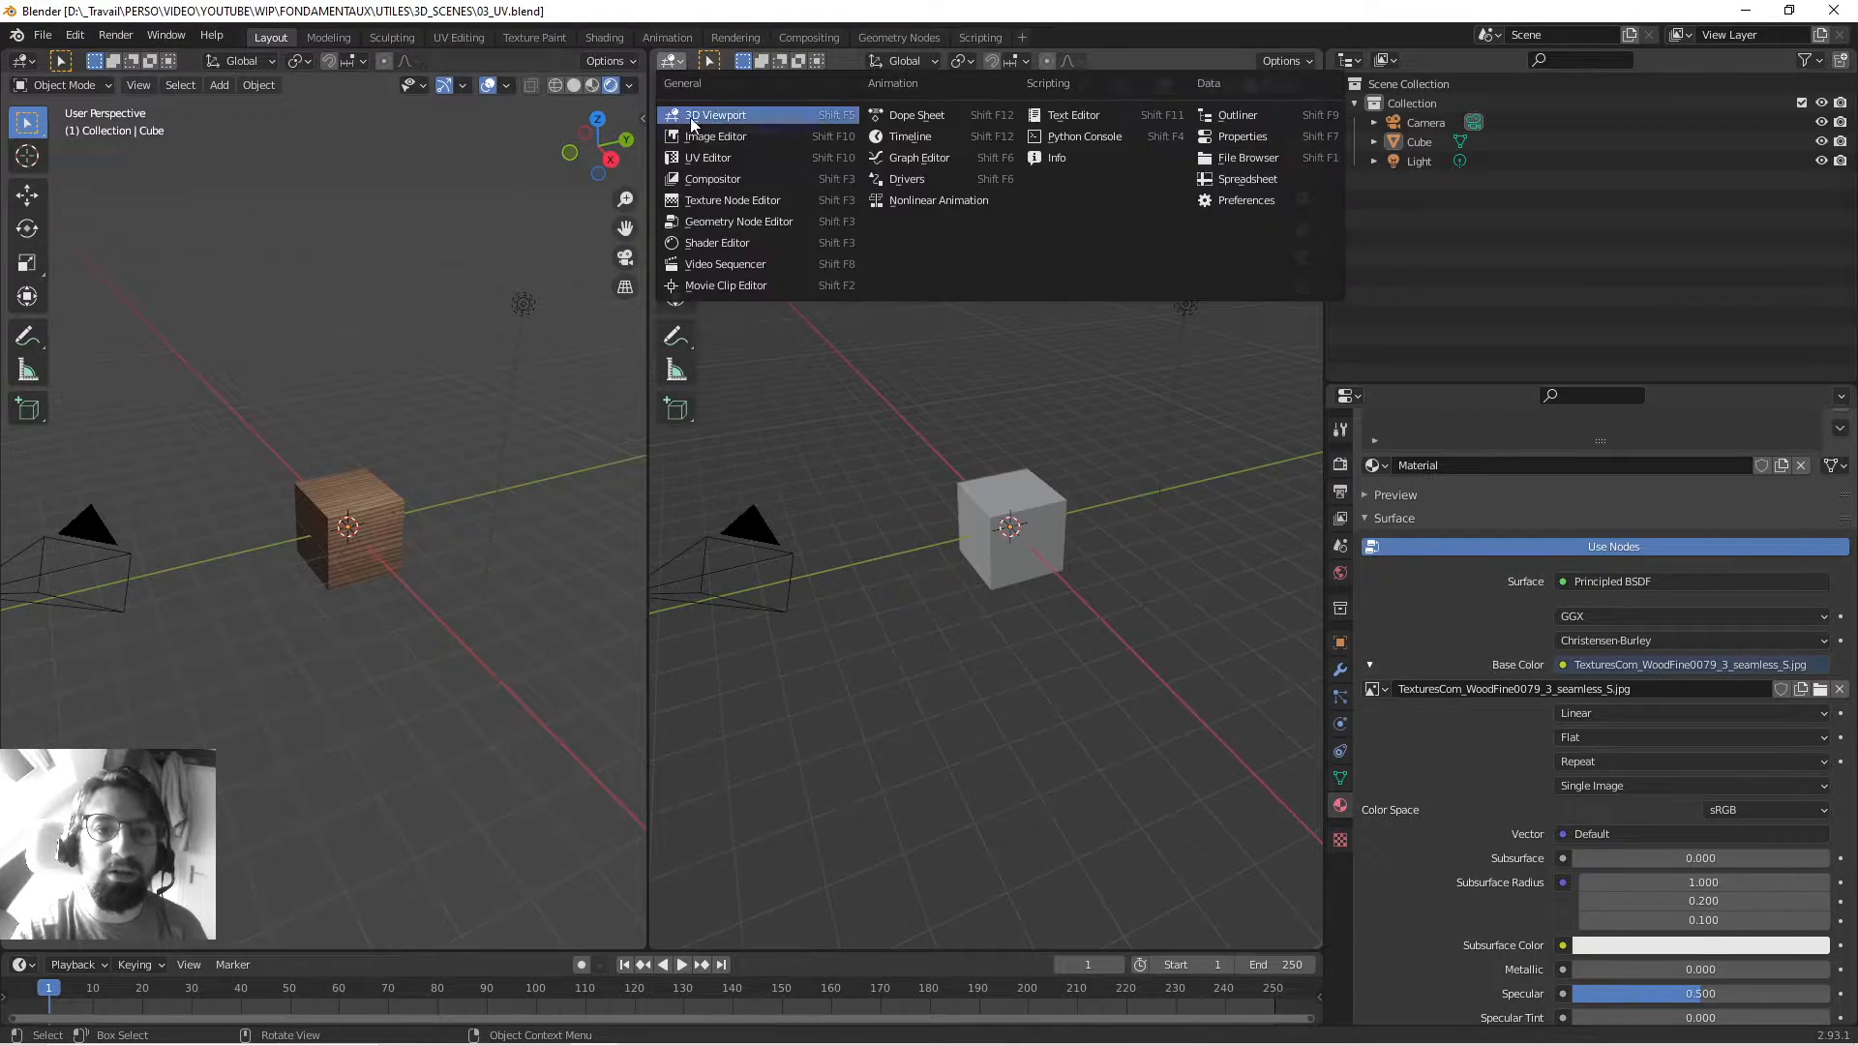
pyautogui.click(706, 157)
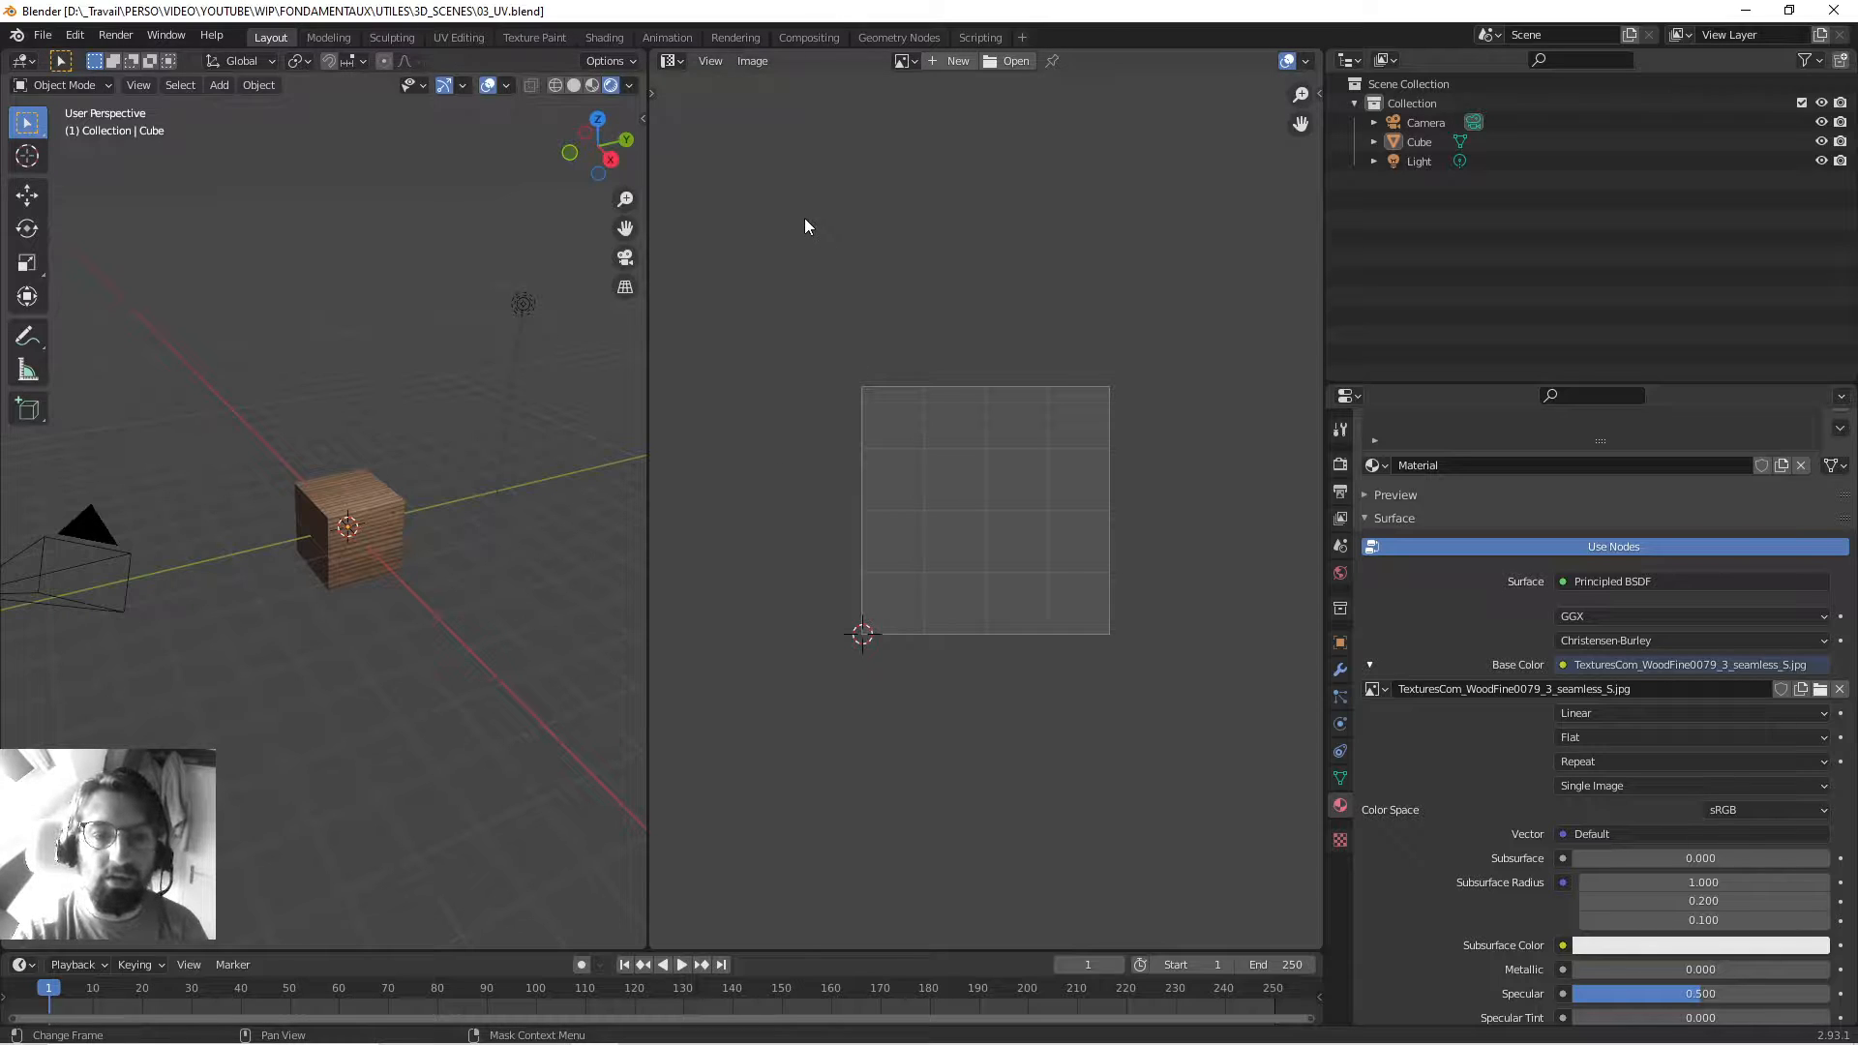
pyautogui.moveTo(643, 933); pyautogui.dragTo(697, 933)
# Save the file as 03_UV.blend and select the wood cube.
pyautogui.moveTo(650, 542); pyautogui.dragTo(697, 524, button='middle')
pyautogui.hotkey('ctrl', 's')
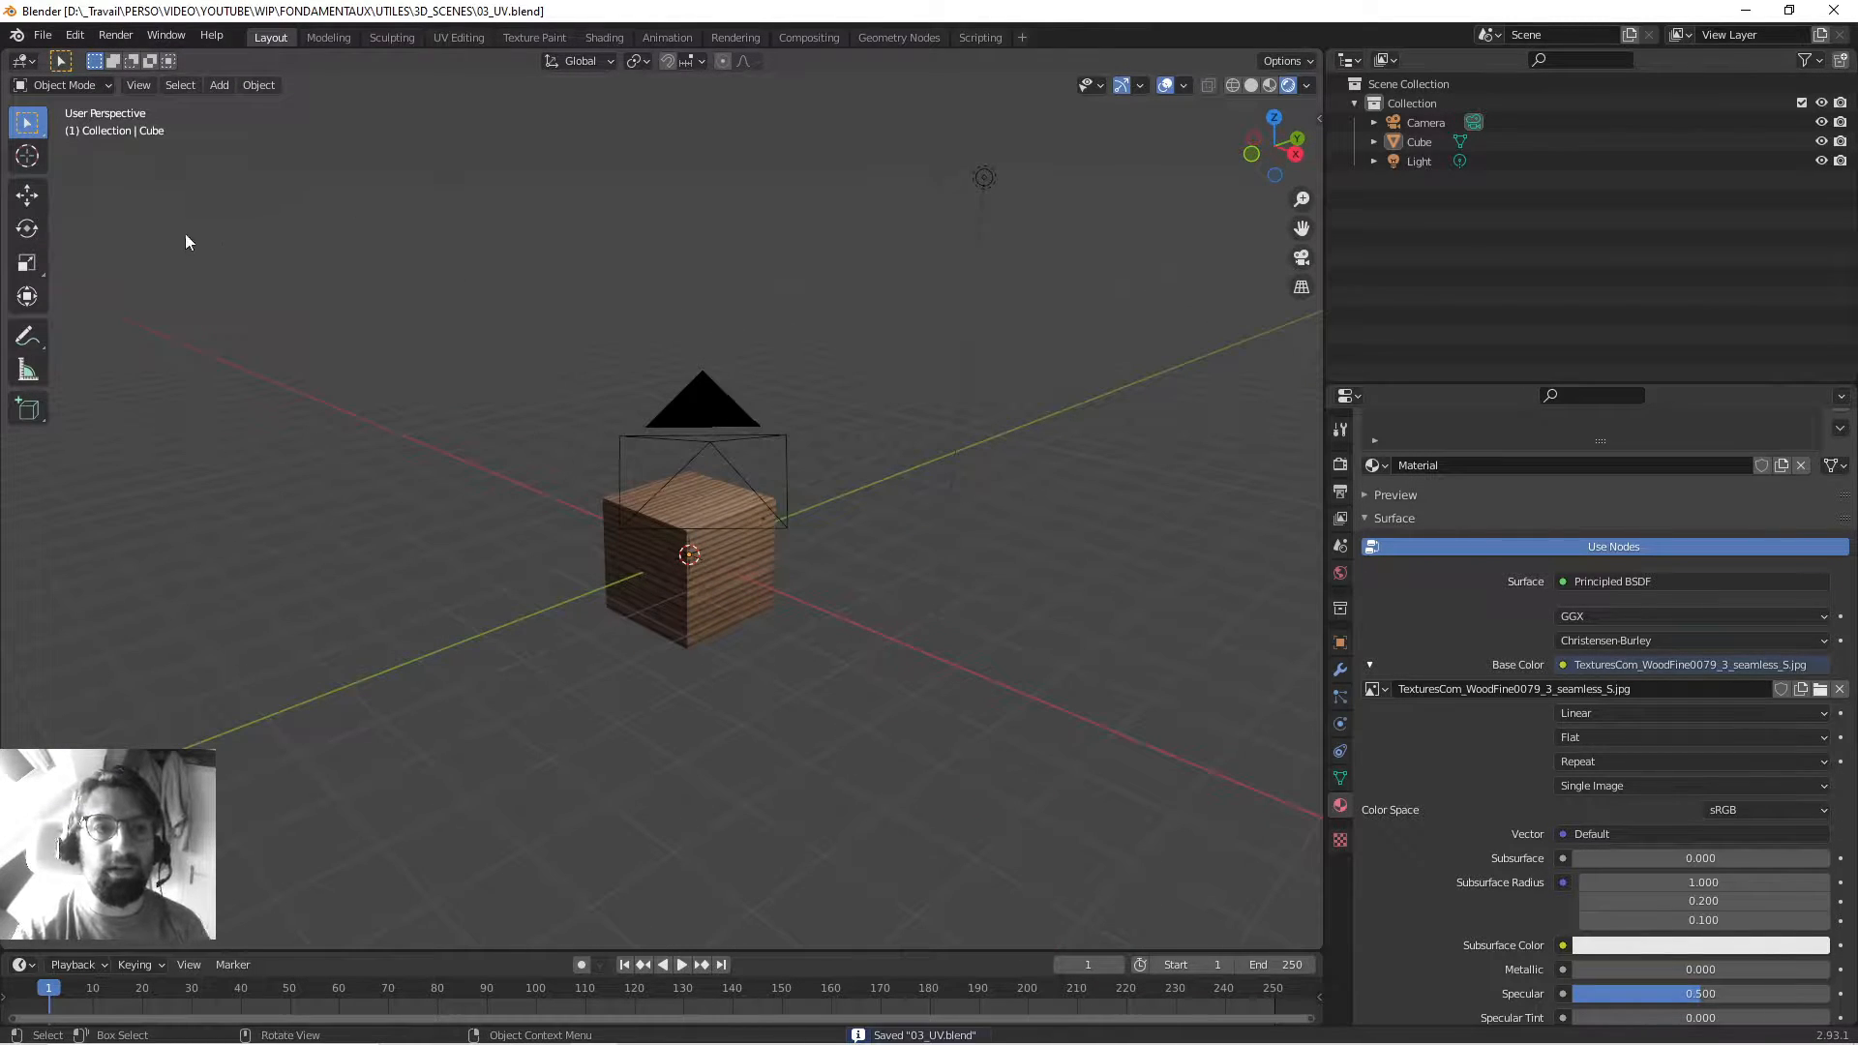
pyautogui.moveTo(444, 426); pyautogui.dragTo(548, 406, button='middle')
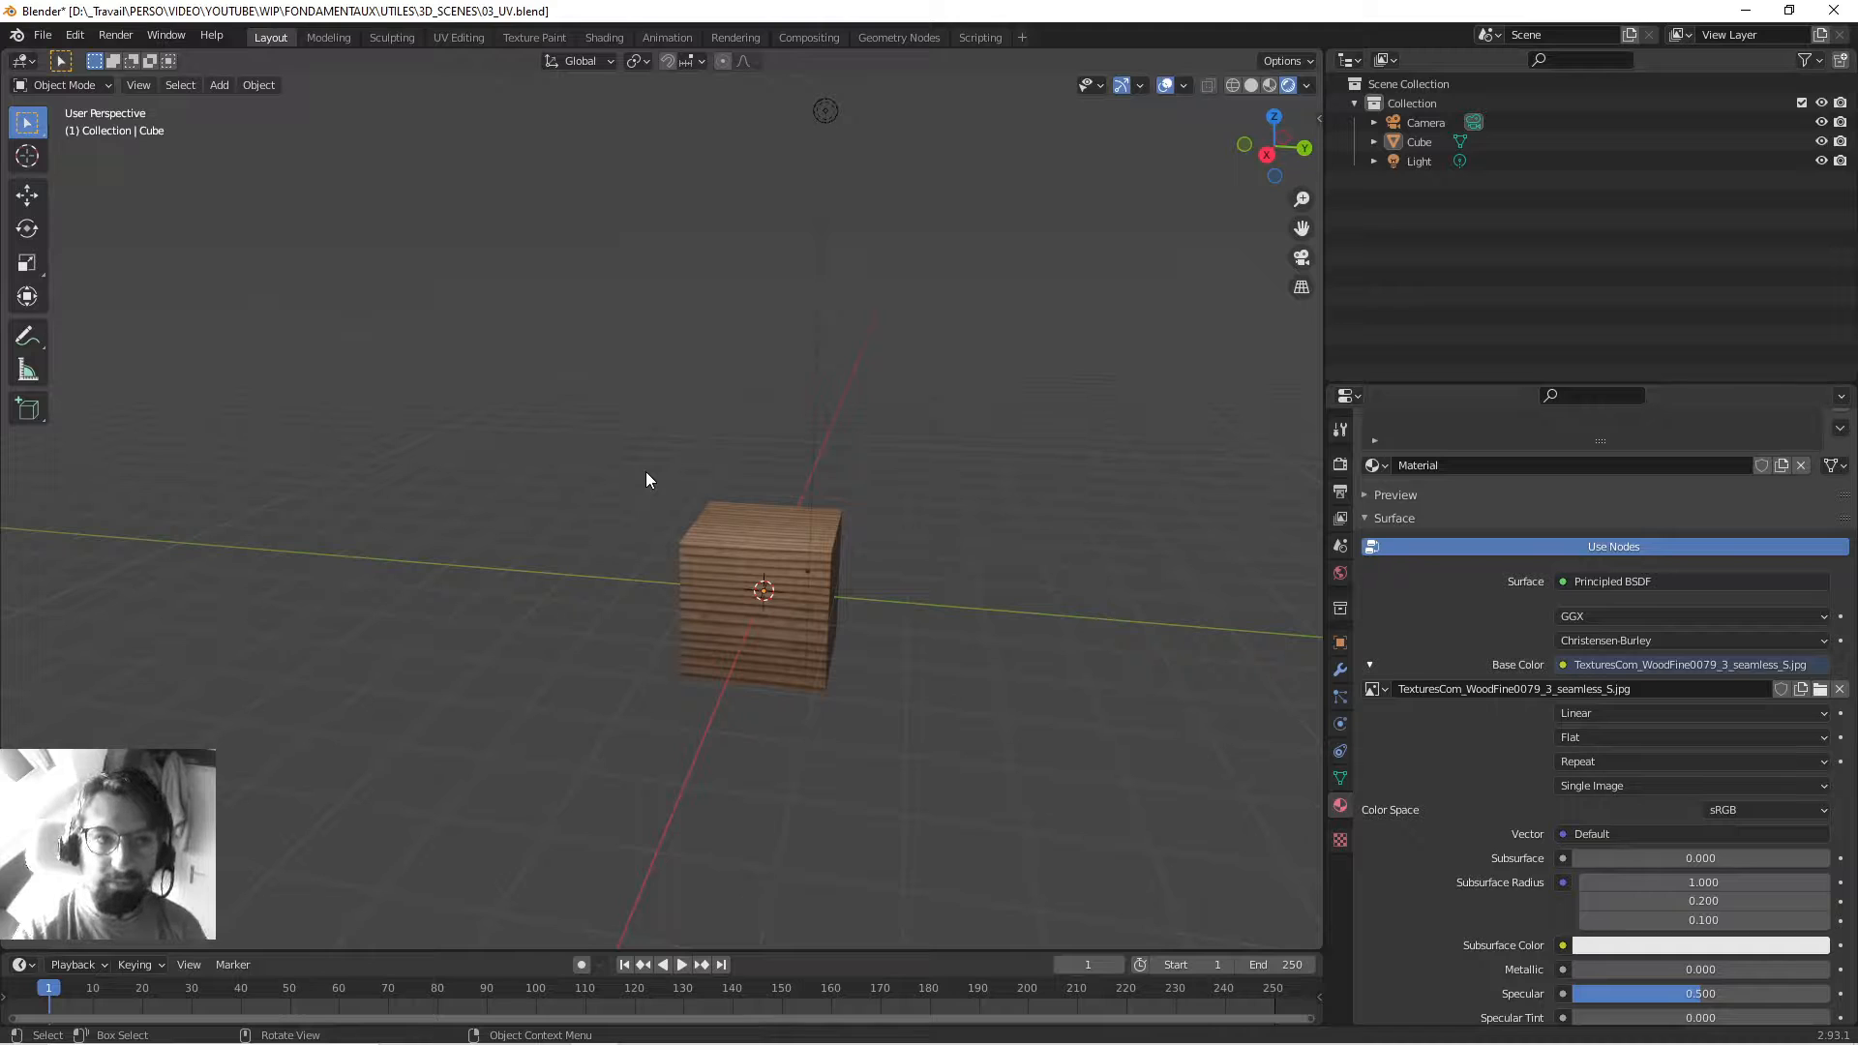
pyautogui.moveTo(701, 514); pyautogui.dragTo(649, 485, button='middle')
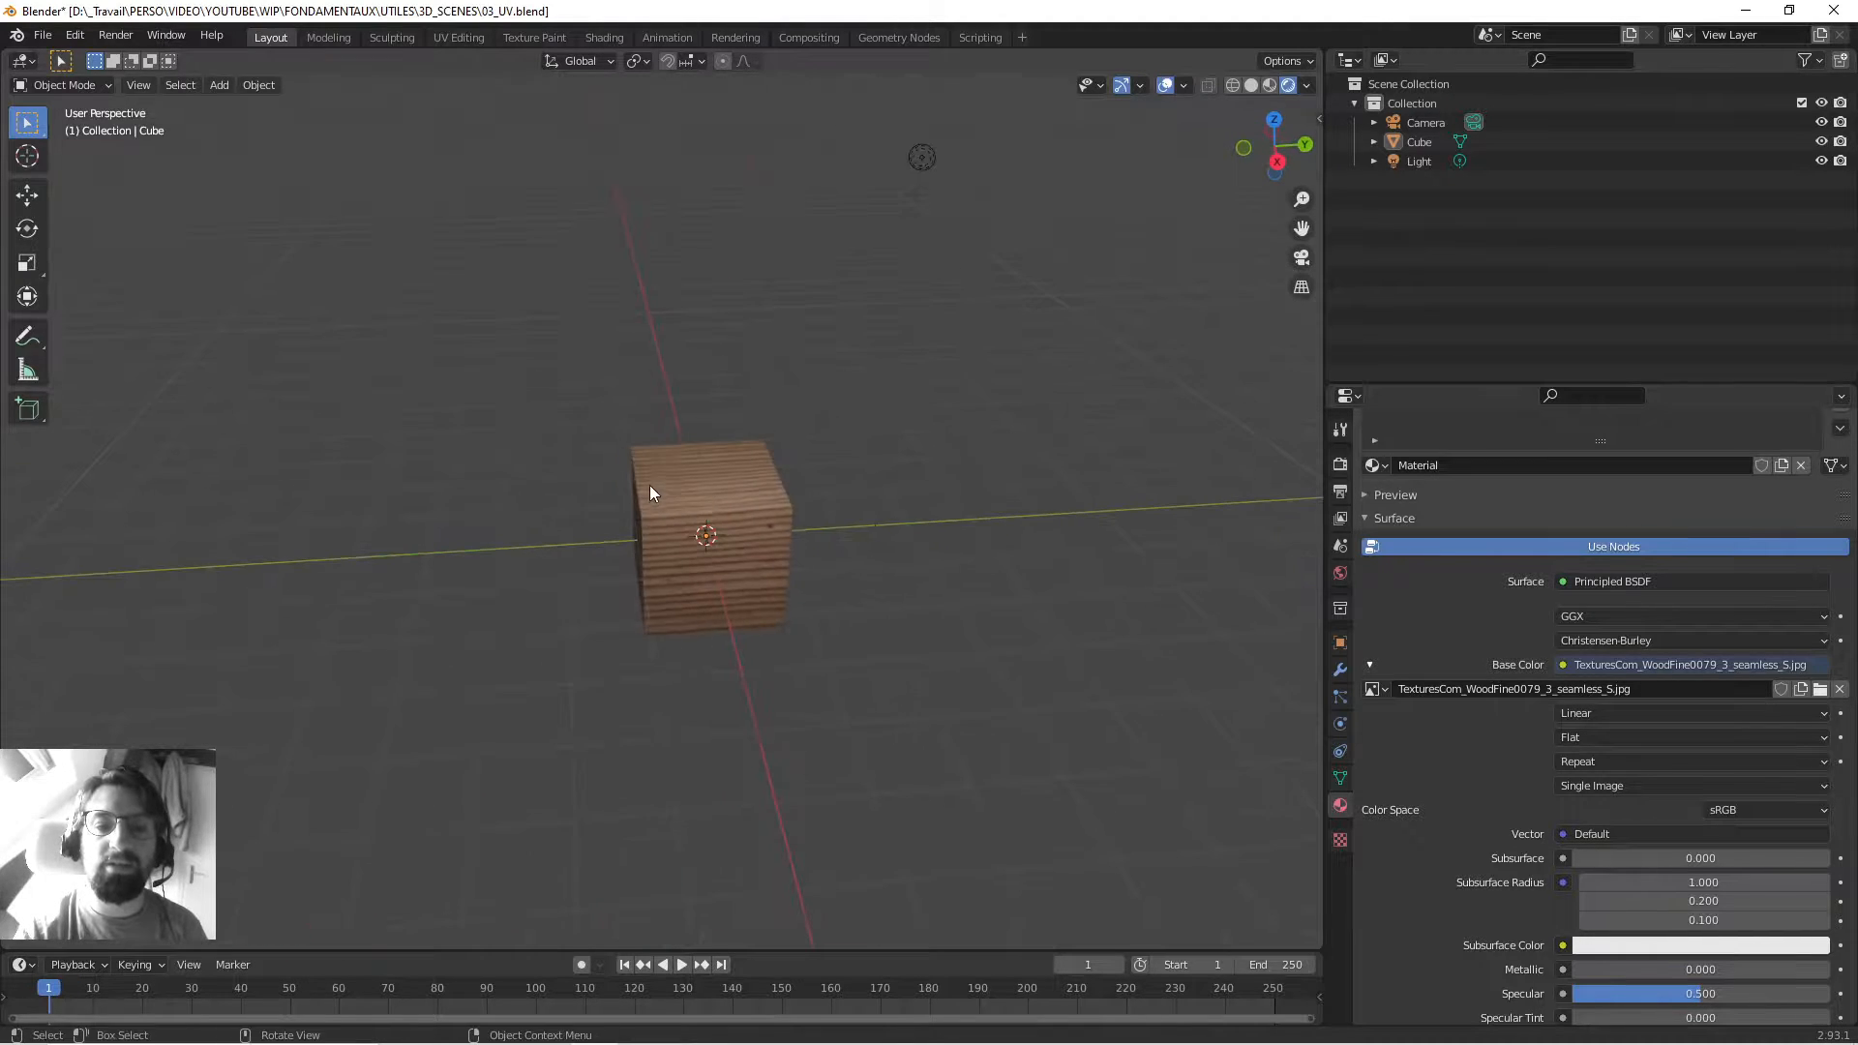
pyautogui.click(650, 487)
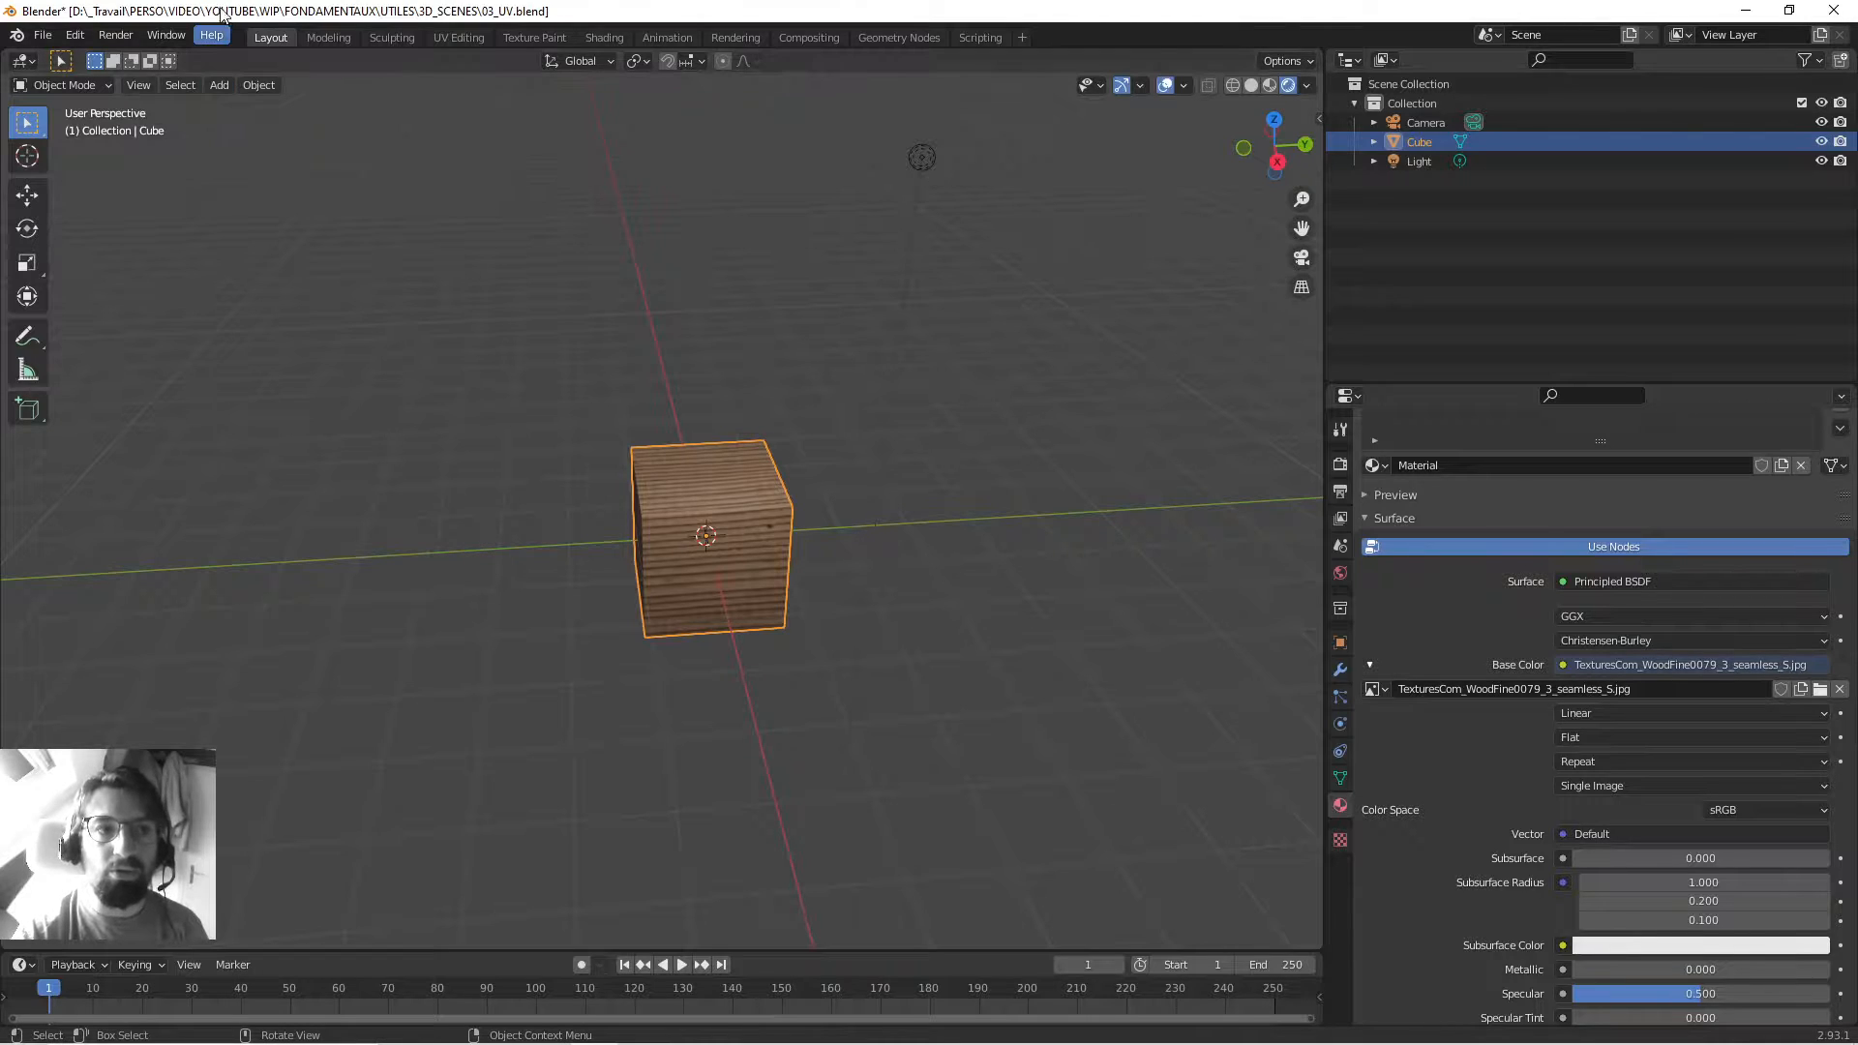
pyautogui.click(438, 37)
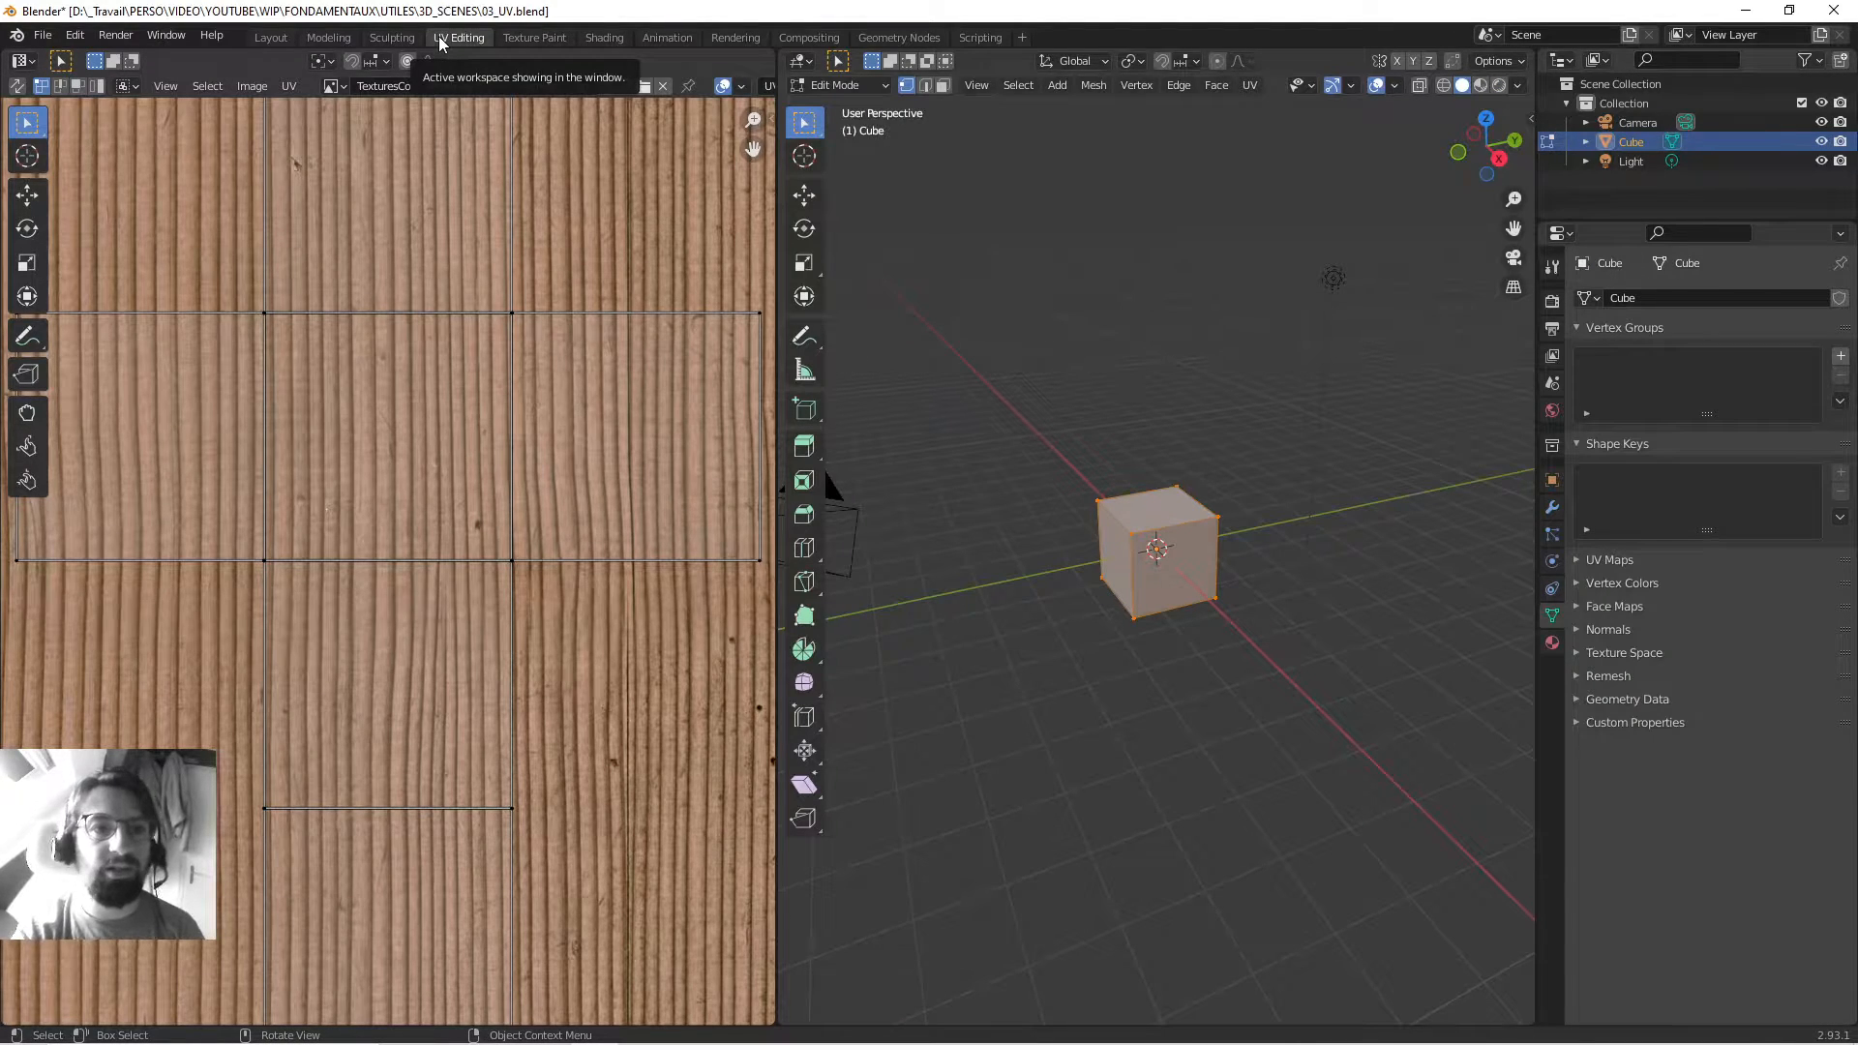
pyautogui.press('Home')
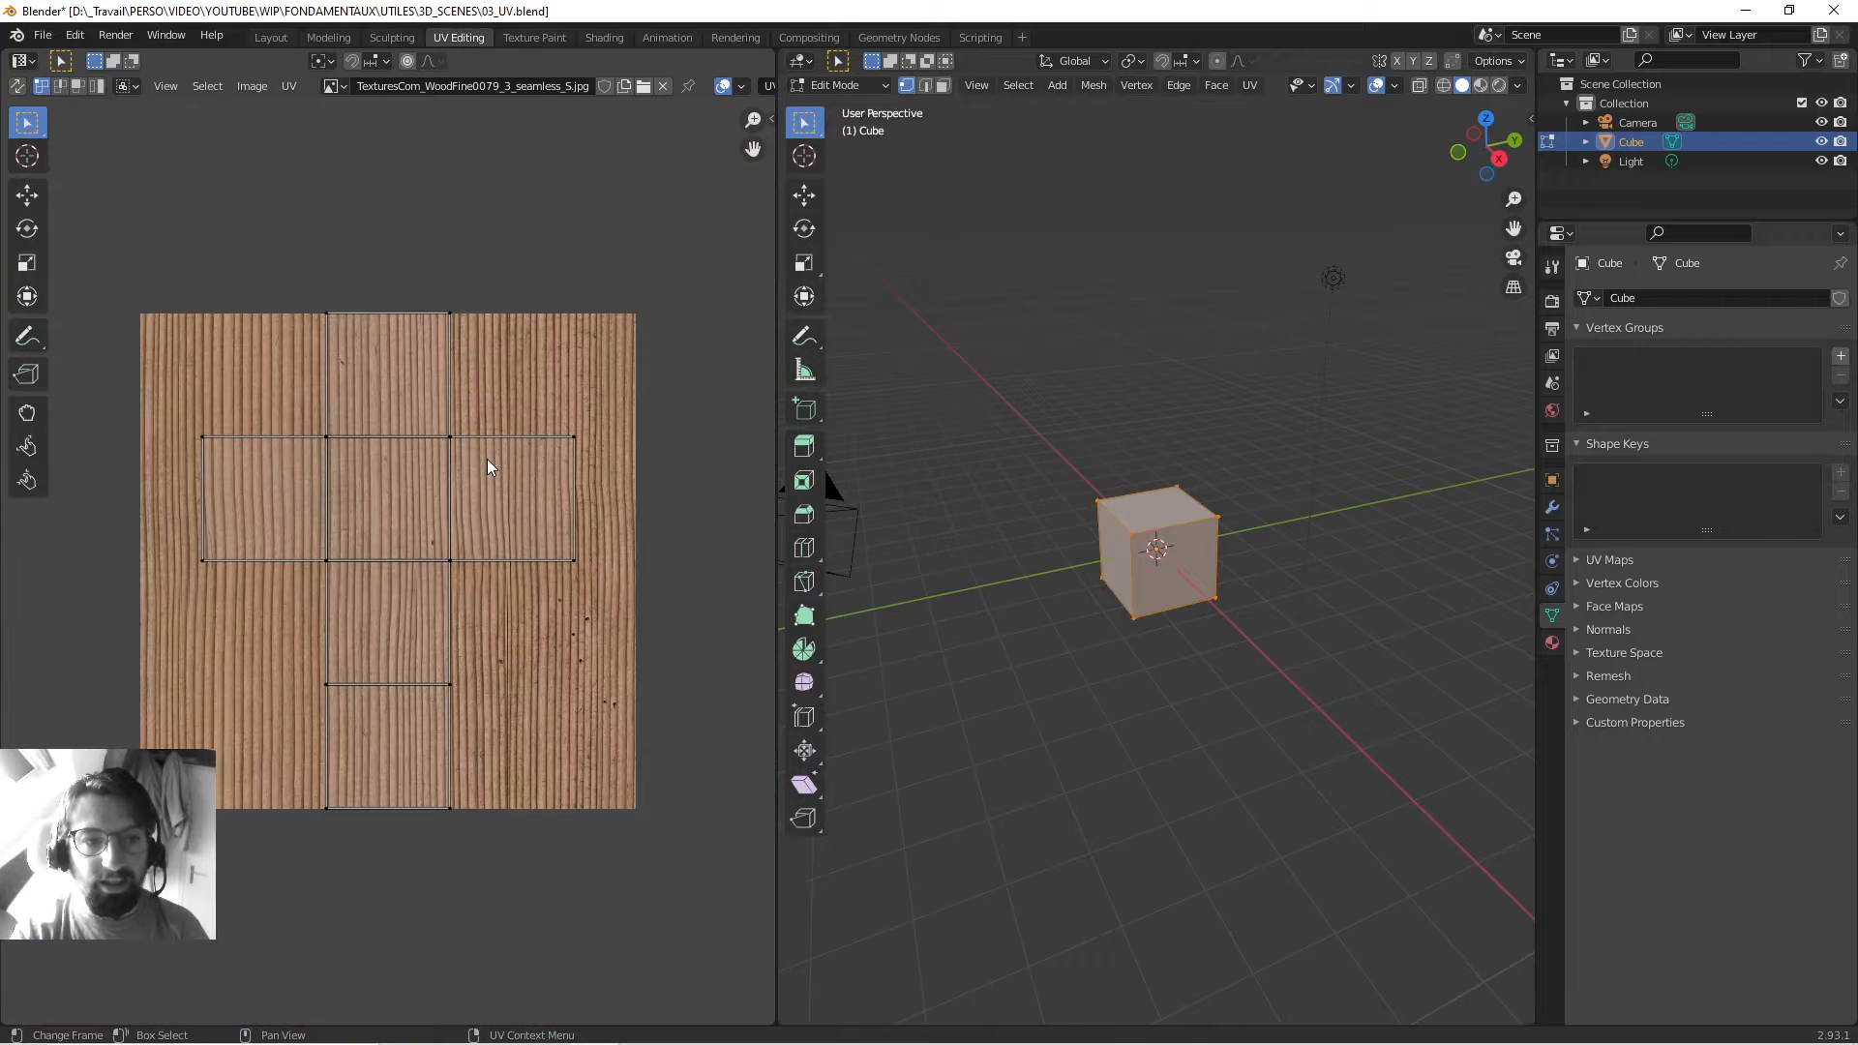
pyautogui.moveTo(509, 457); pyautogui.dragTo(493, 463, button='middle')
pyautogui.moveTo(830, 485); pyautogui.dragTo(1033, 519, button='middle')
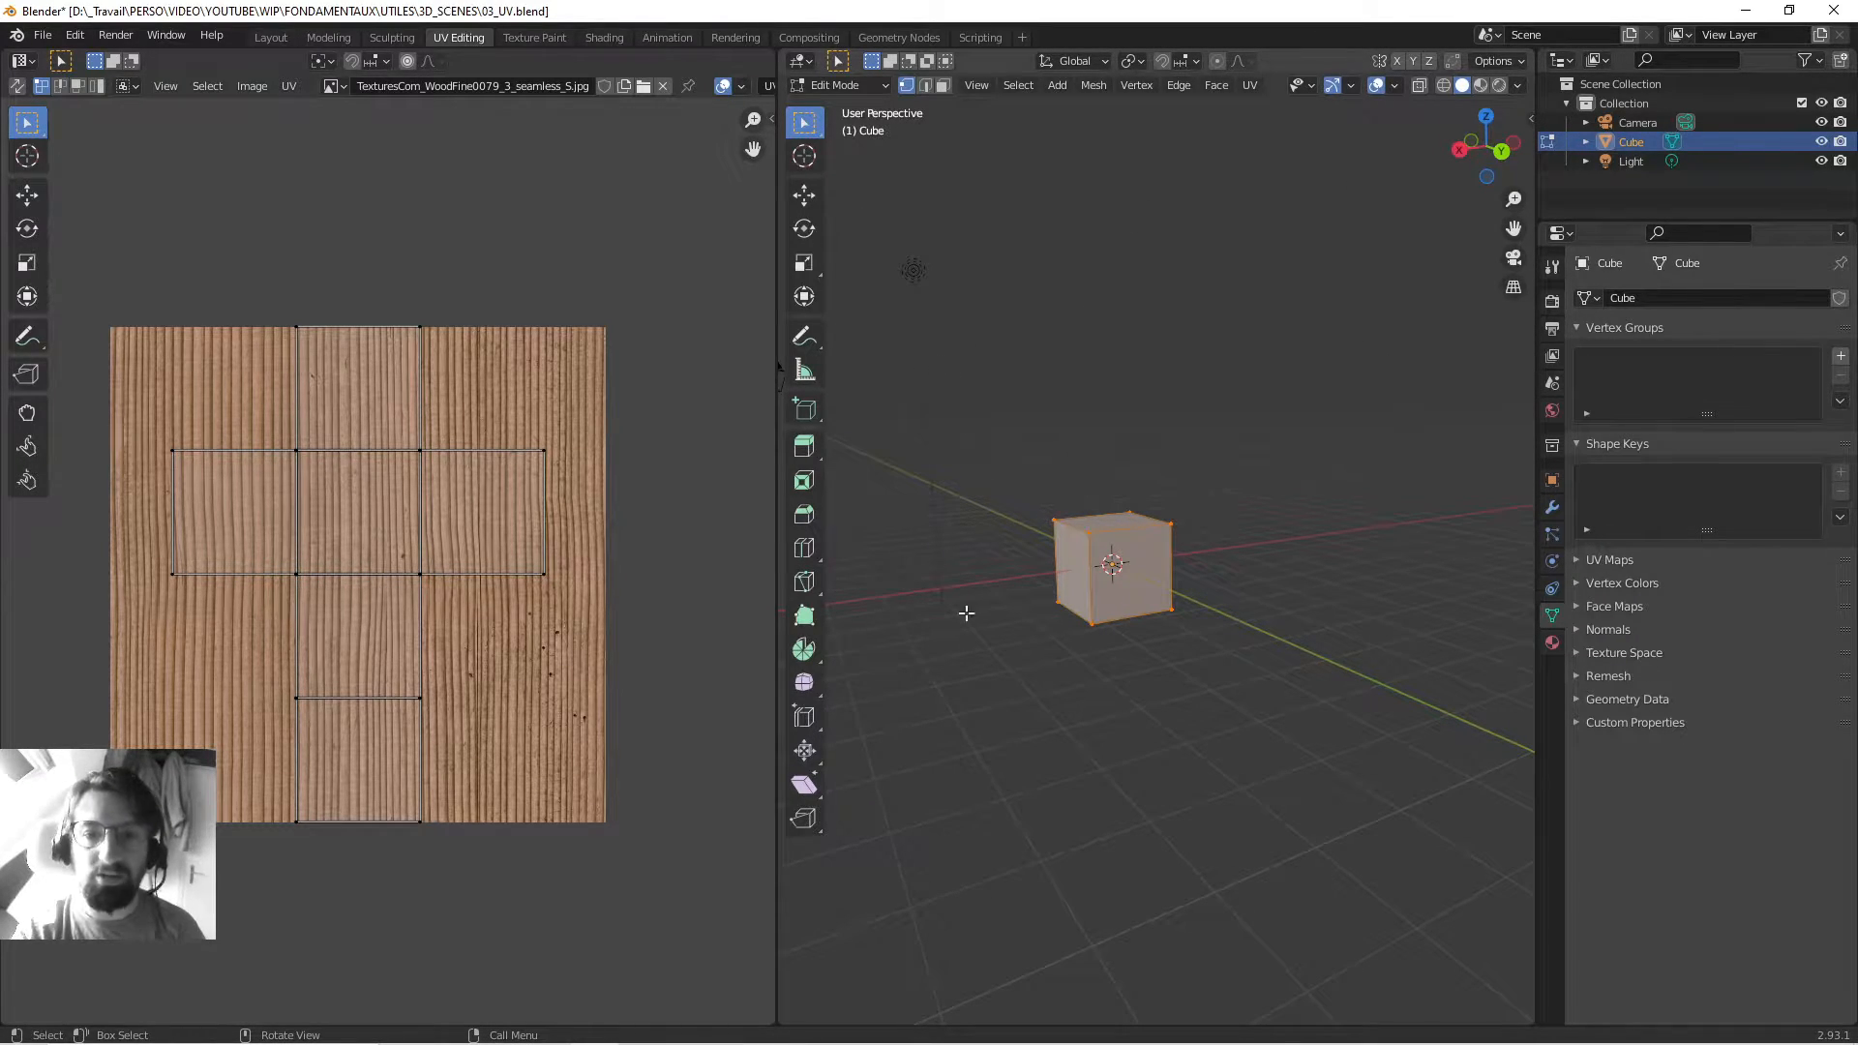
pyautogui.moveTo(1082, 361); pyautogui.dragTo(1188, 404, button='middle')
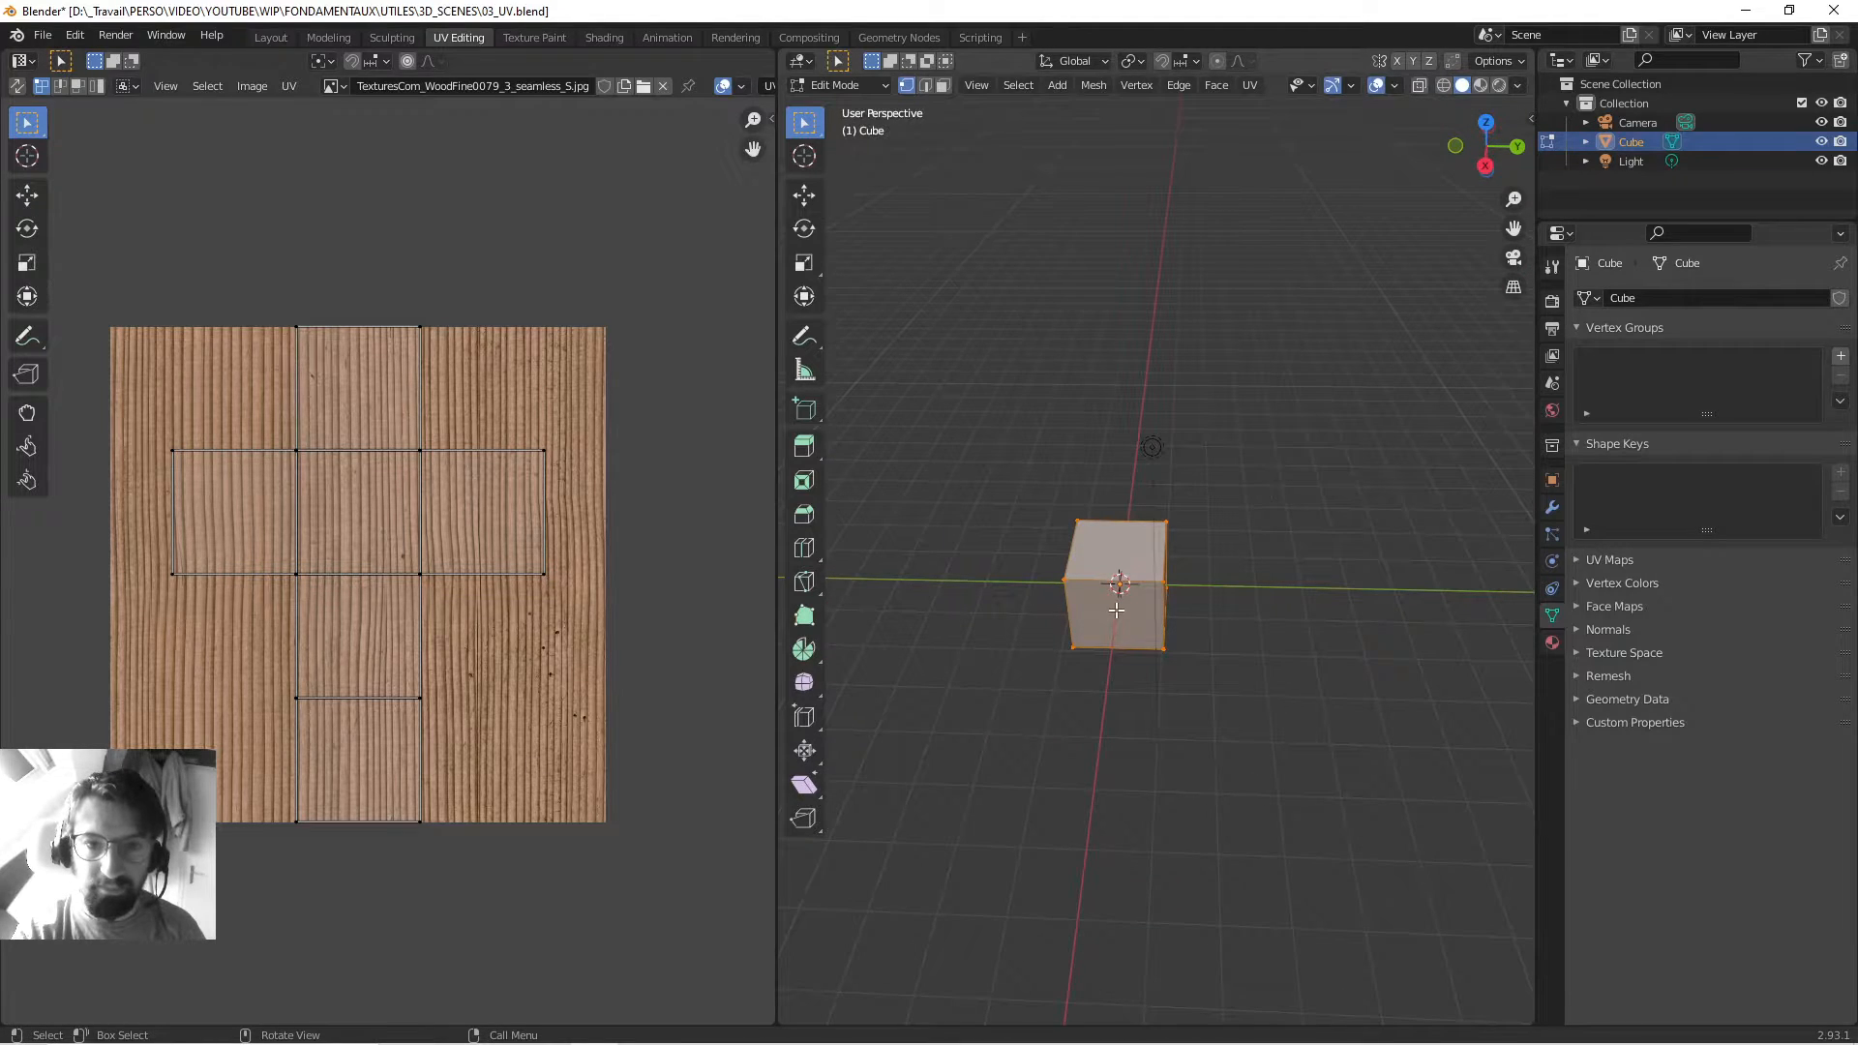
pyautogui.moveTo(1115, 610); pyautogui.dragTo(1003, 564, button='middle')
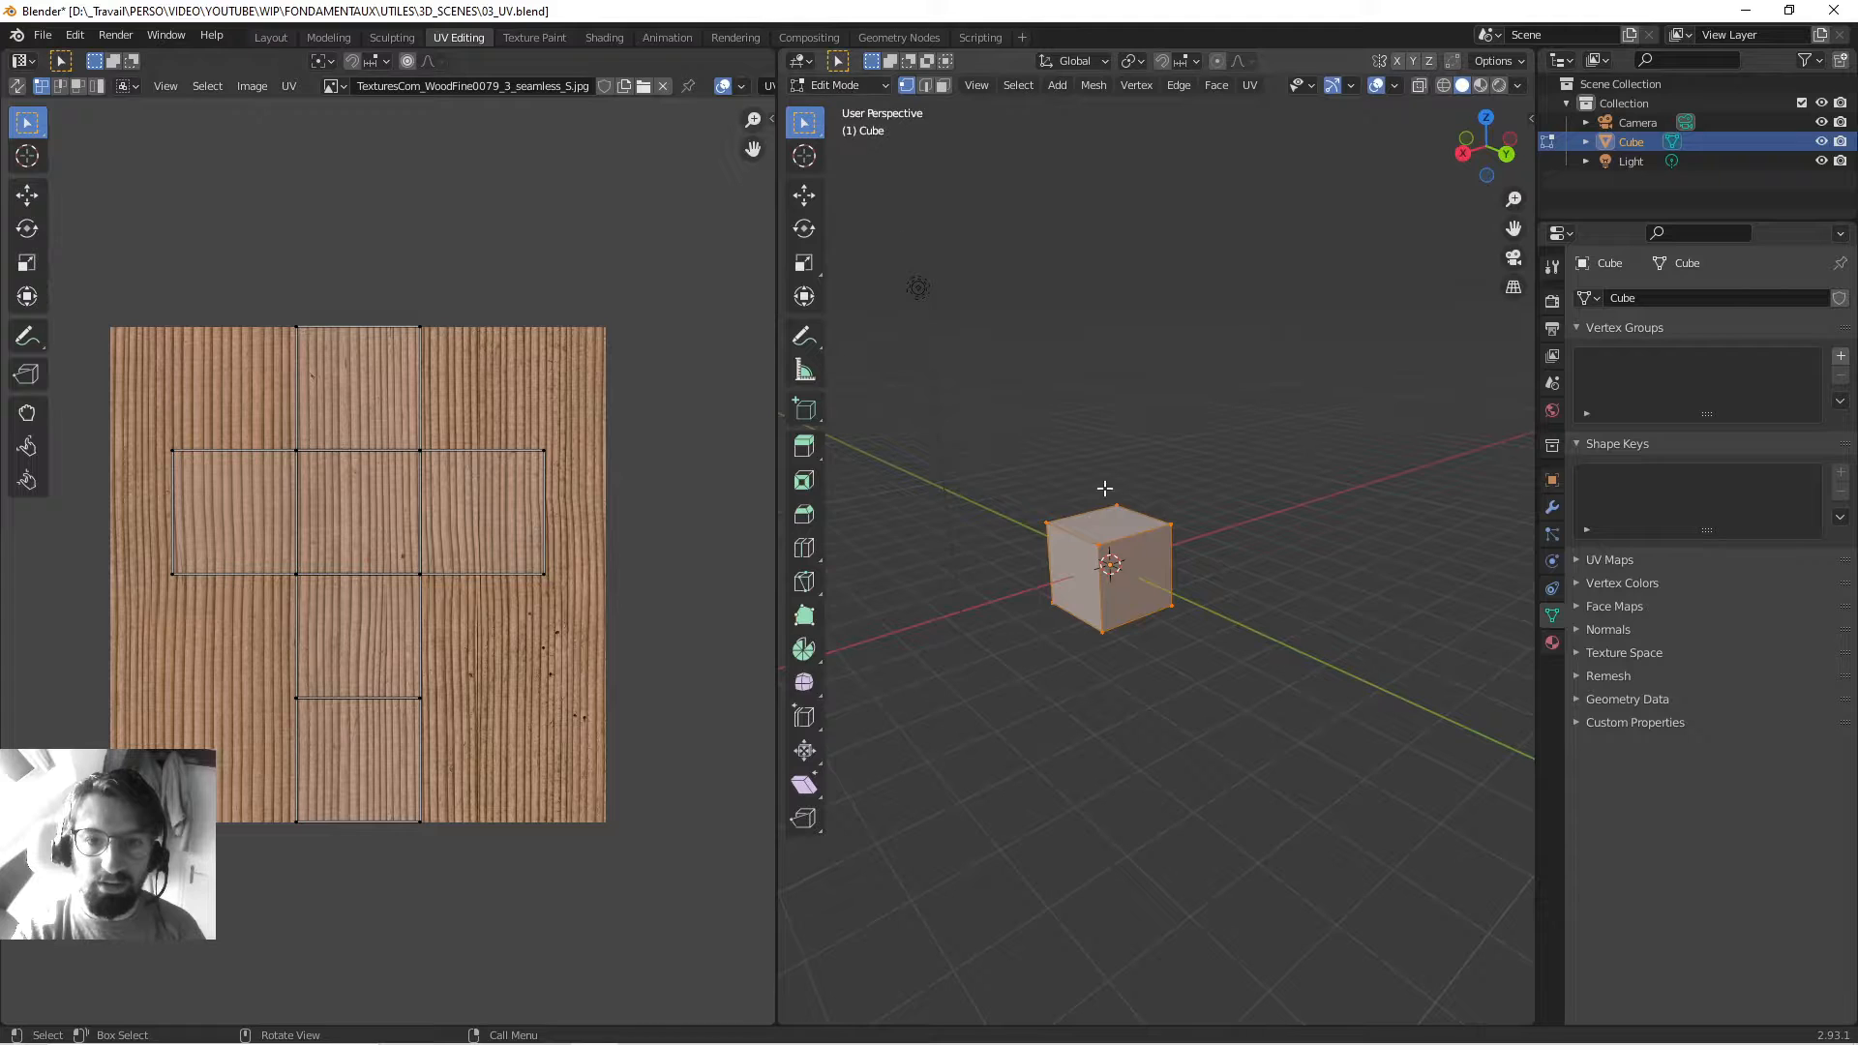
pyautogui.moveTo(991, 469); pyautogui.dragTo(1129, 553, button='middle')
pyautogui.scroll(3, 1188, 527)
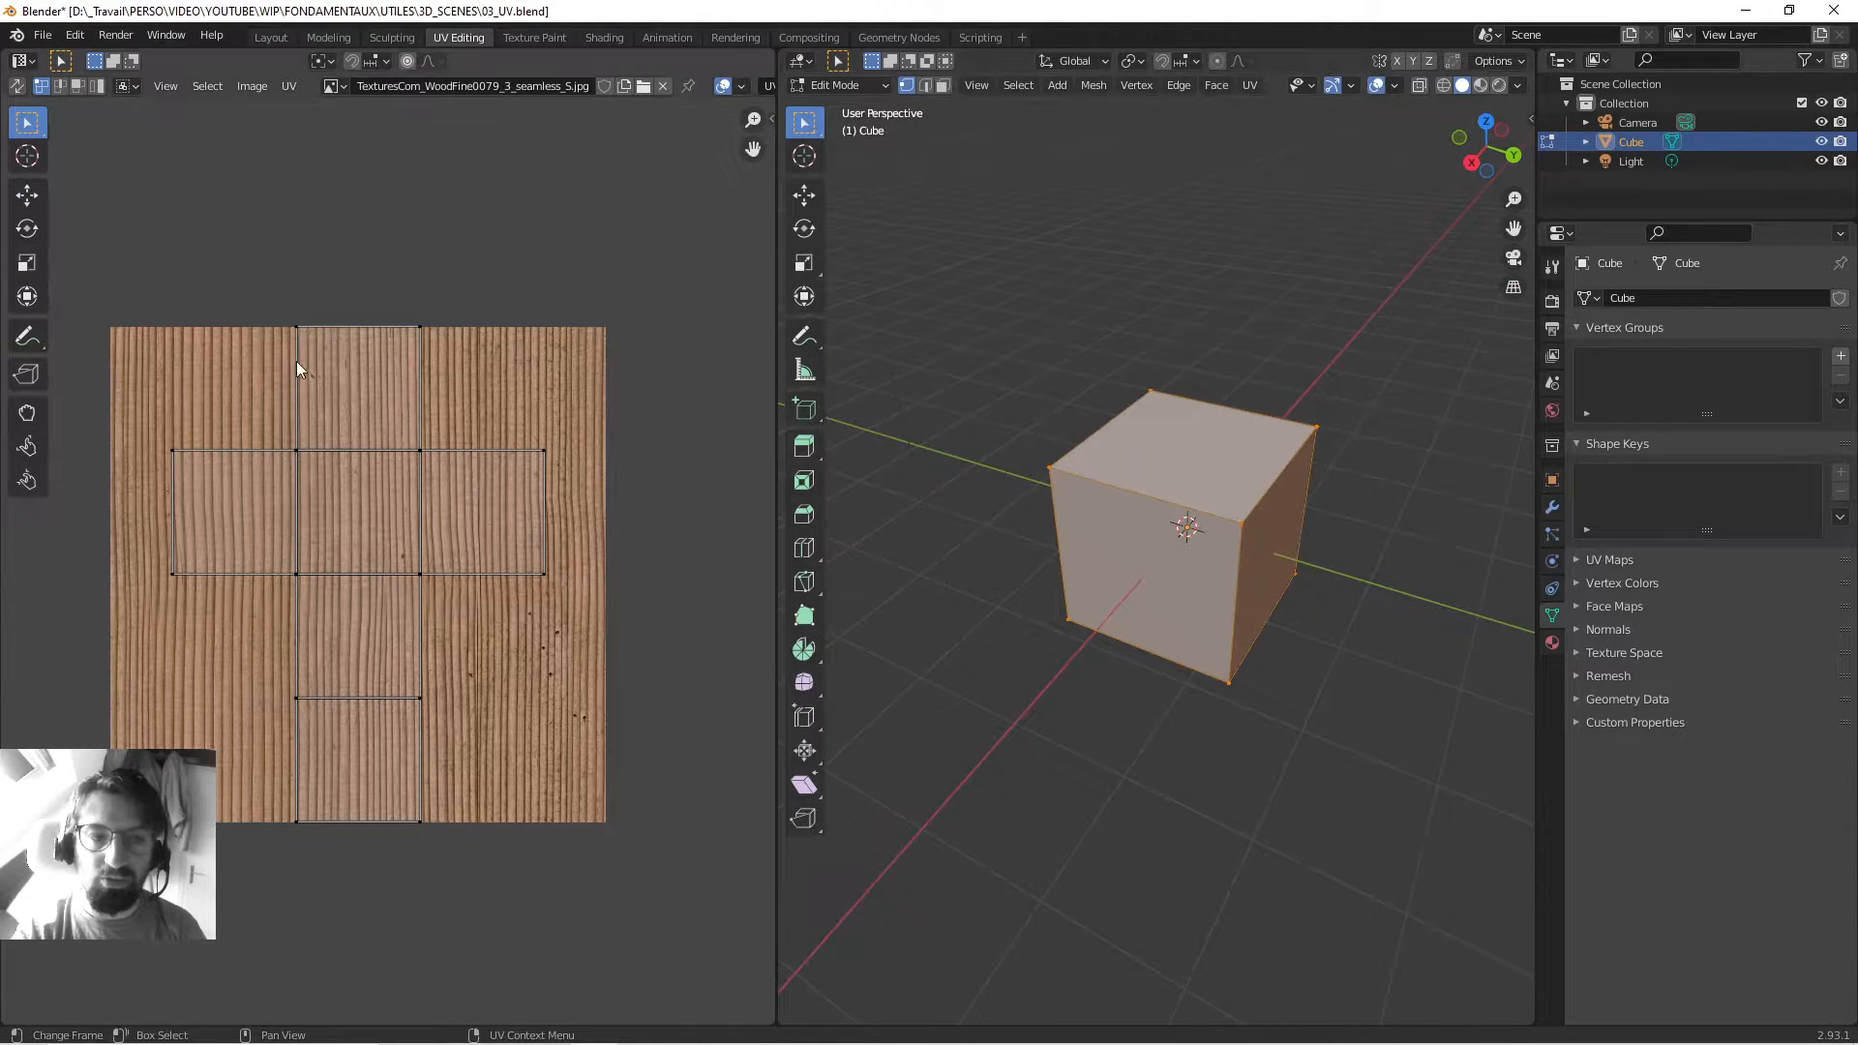
pyautogui.moveTo(1054, 433); pyautogui.dragTo(1058, 524, button='middle')
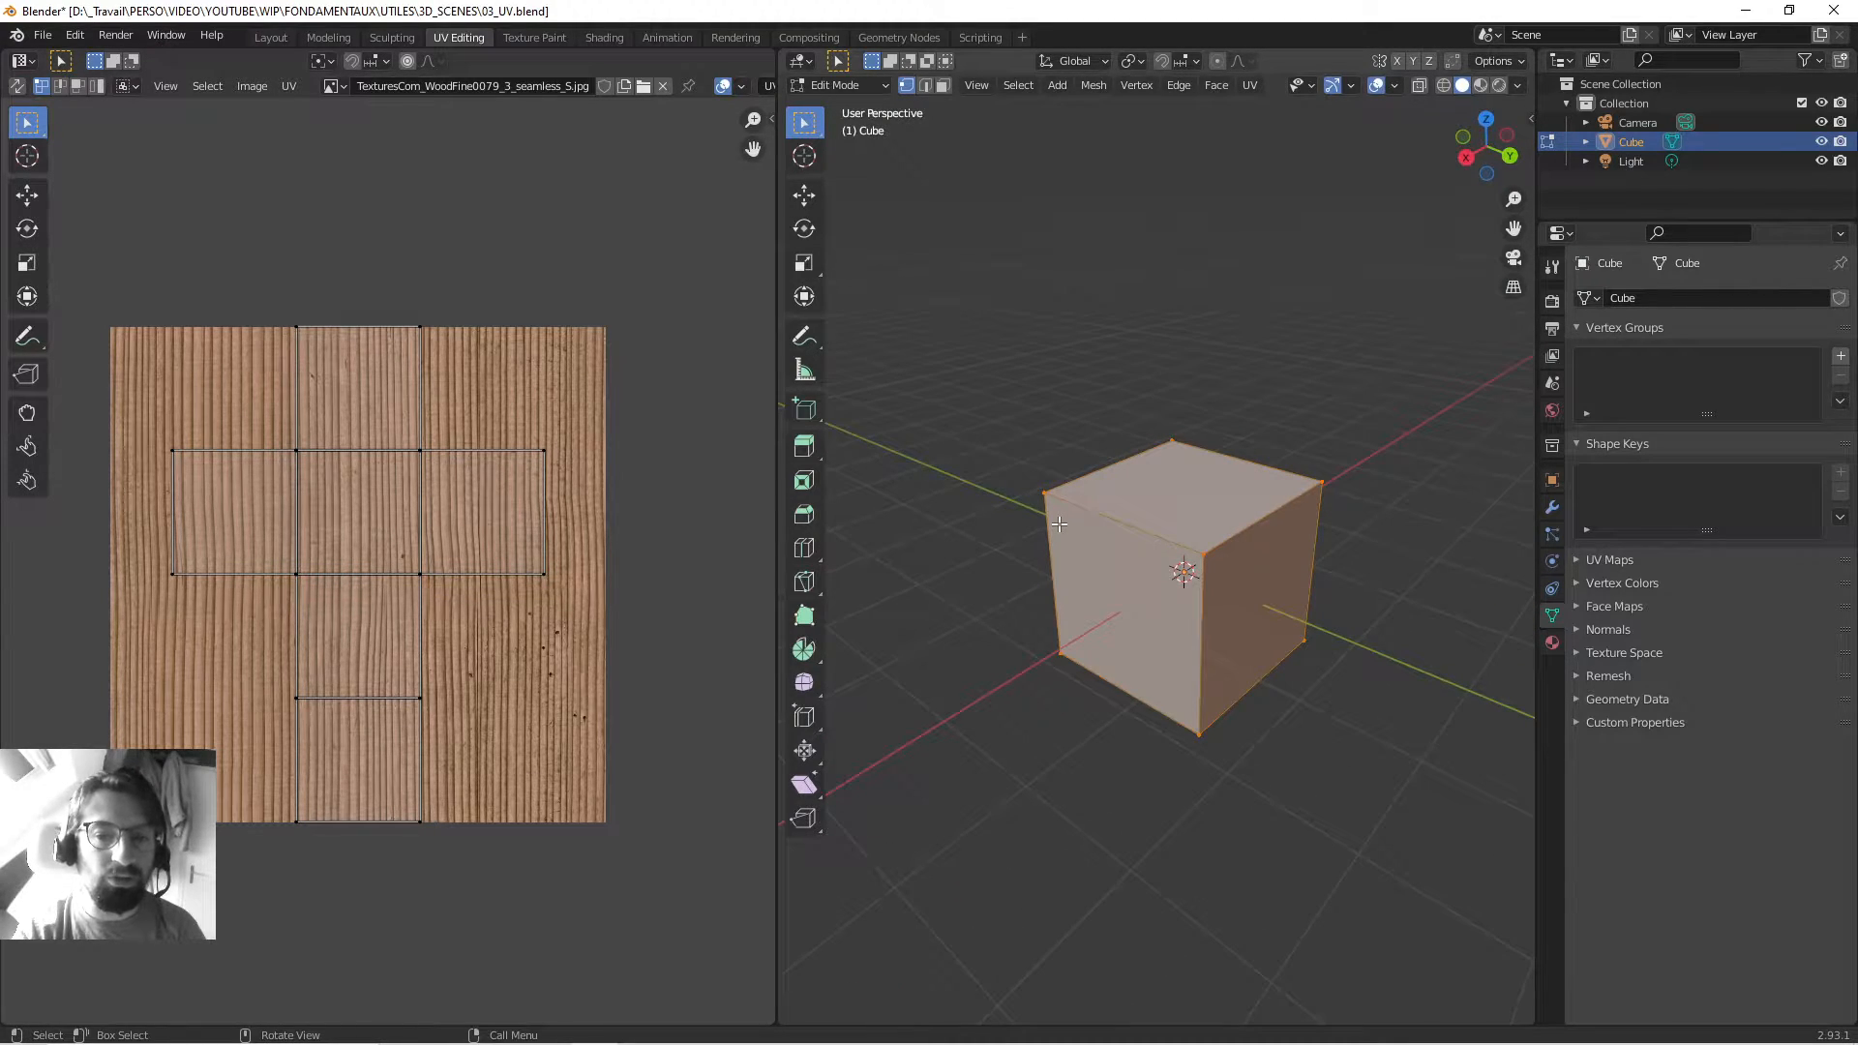
# Select the cube's top face, then a corner vertex, starting a move on each and cancelling it.
pyautogui.press('3')
pyautogui.click(1113, 505)
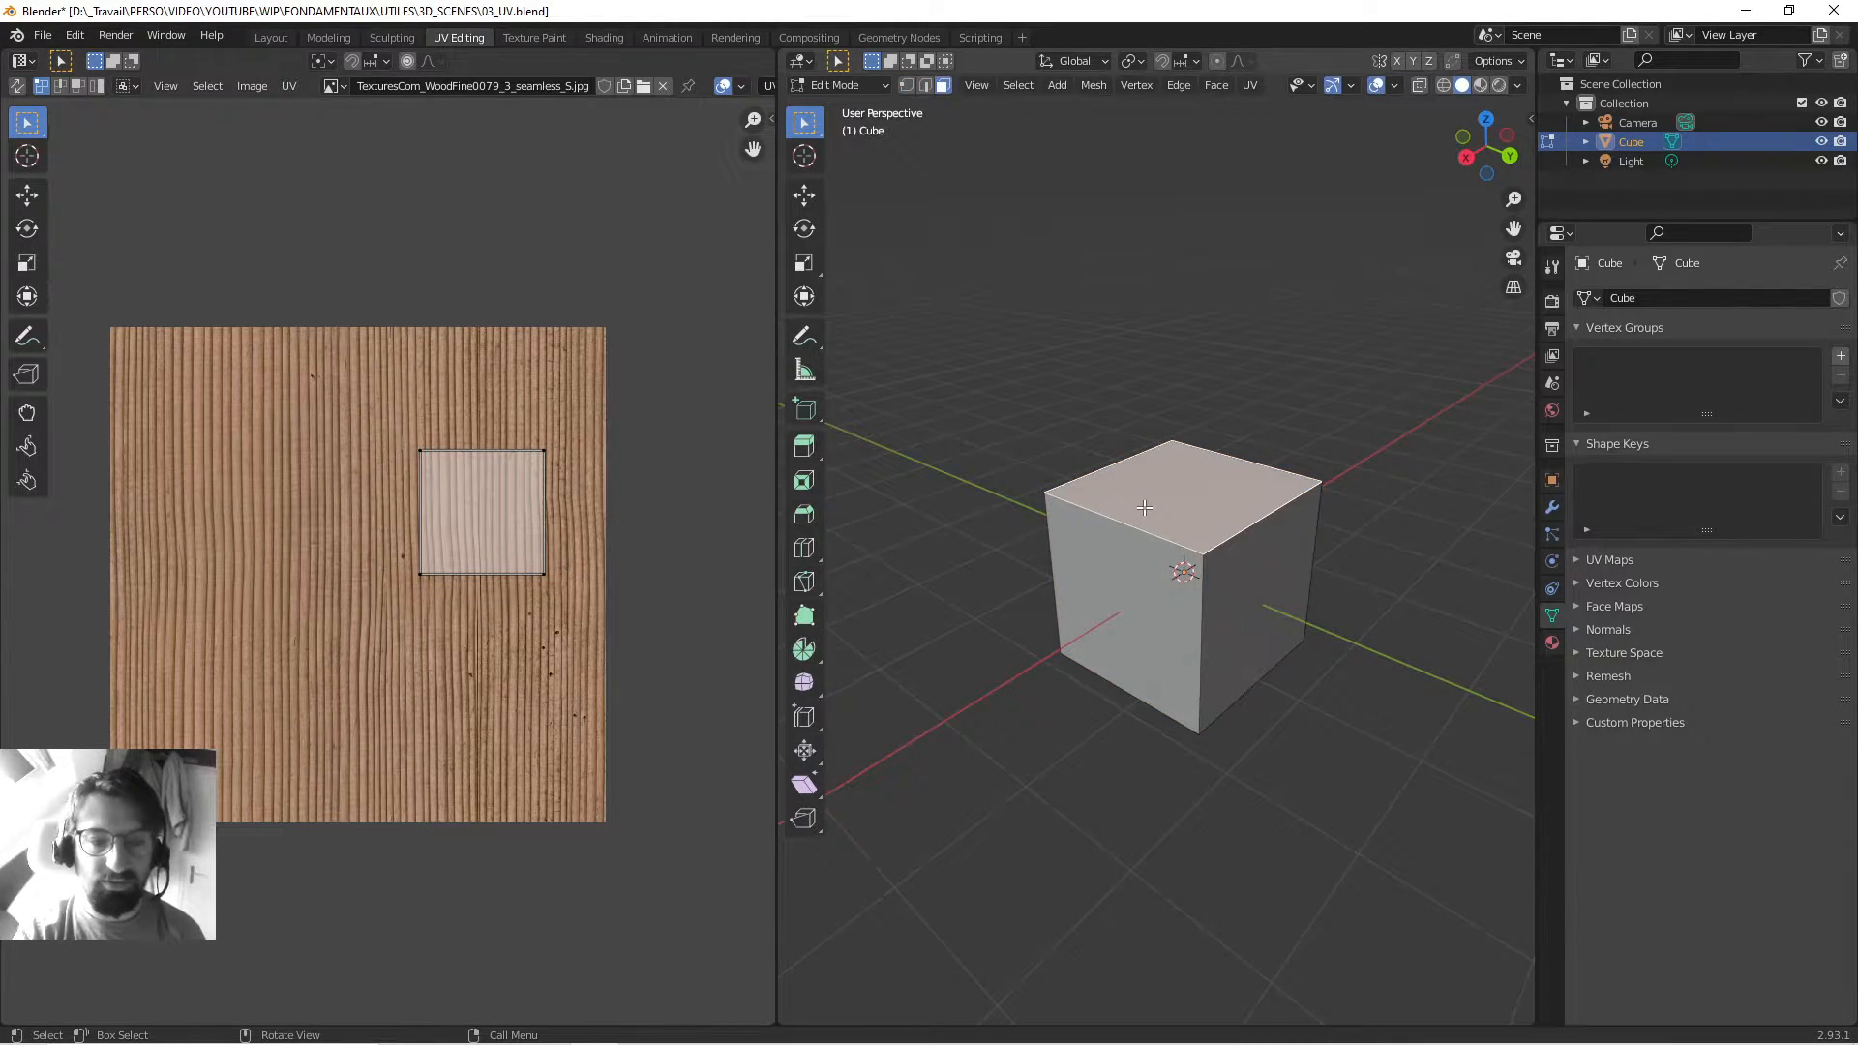
pyautogui.press('g')
pyautogui.press('Escape')
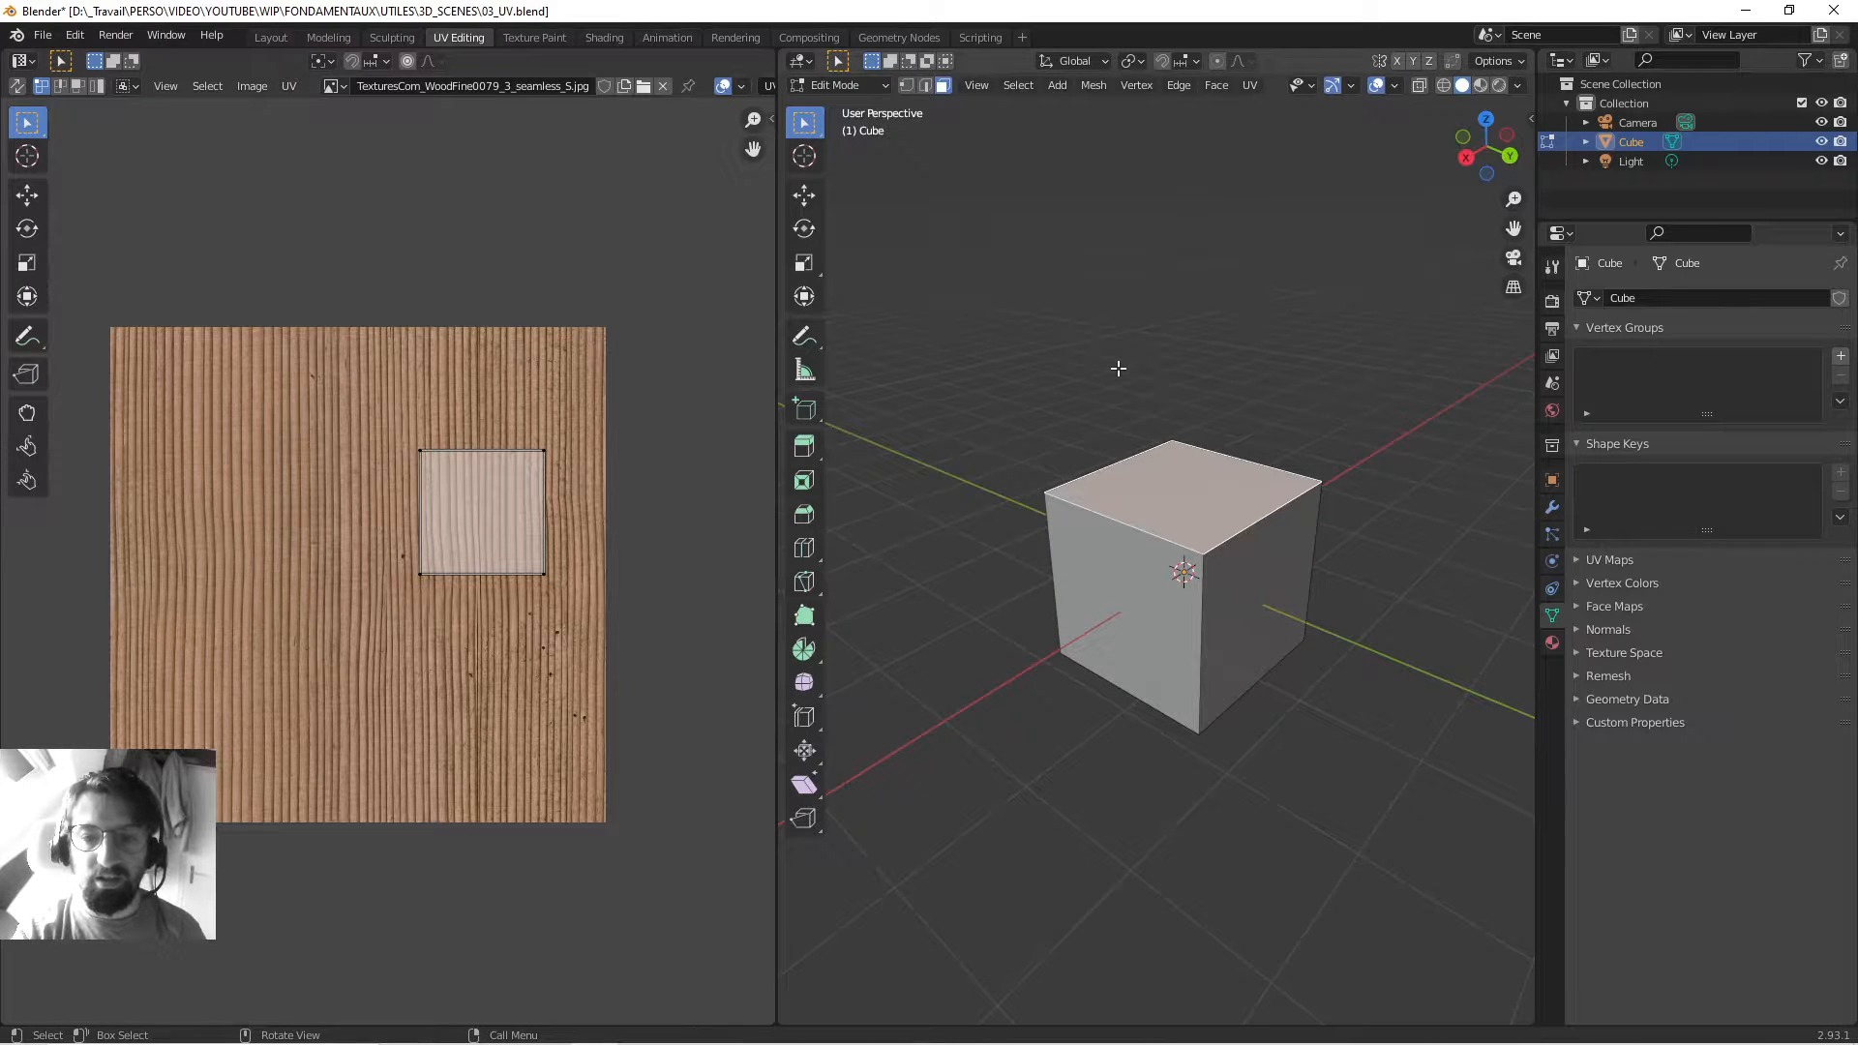
pyautogui.press('1')
pyautogui.moveTo(995, 441); pyautogui.dragTo(1103, 529)
pyautogui.press('g')
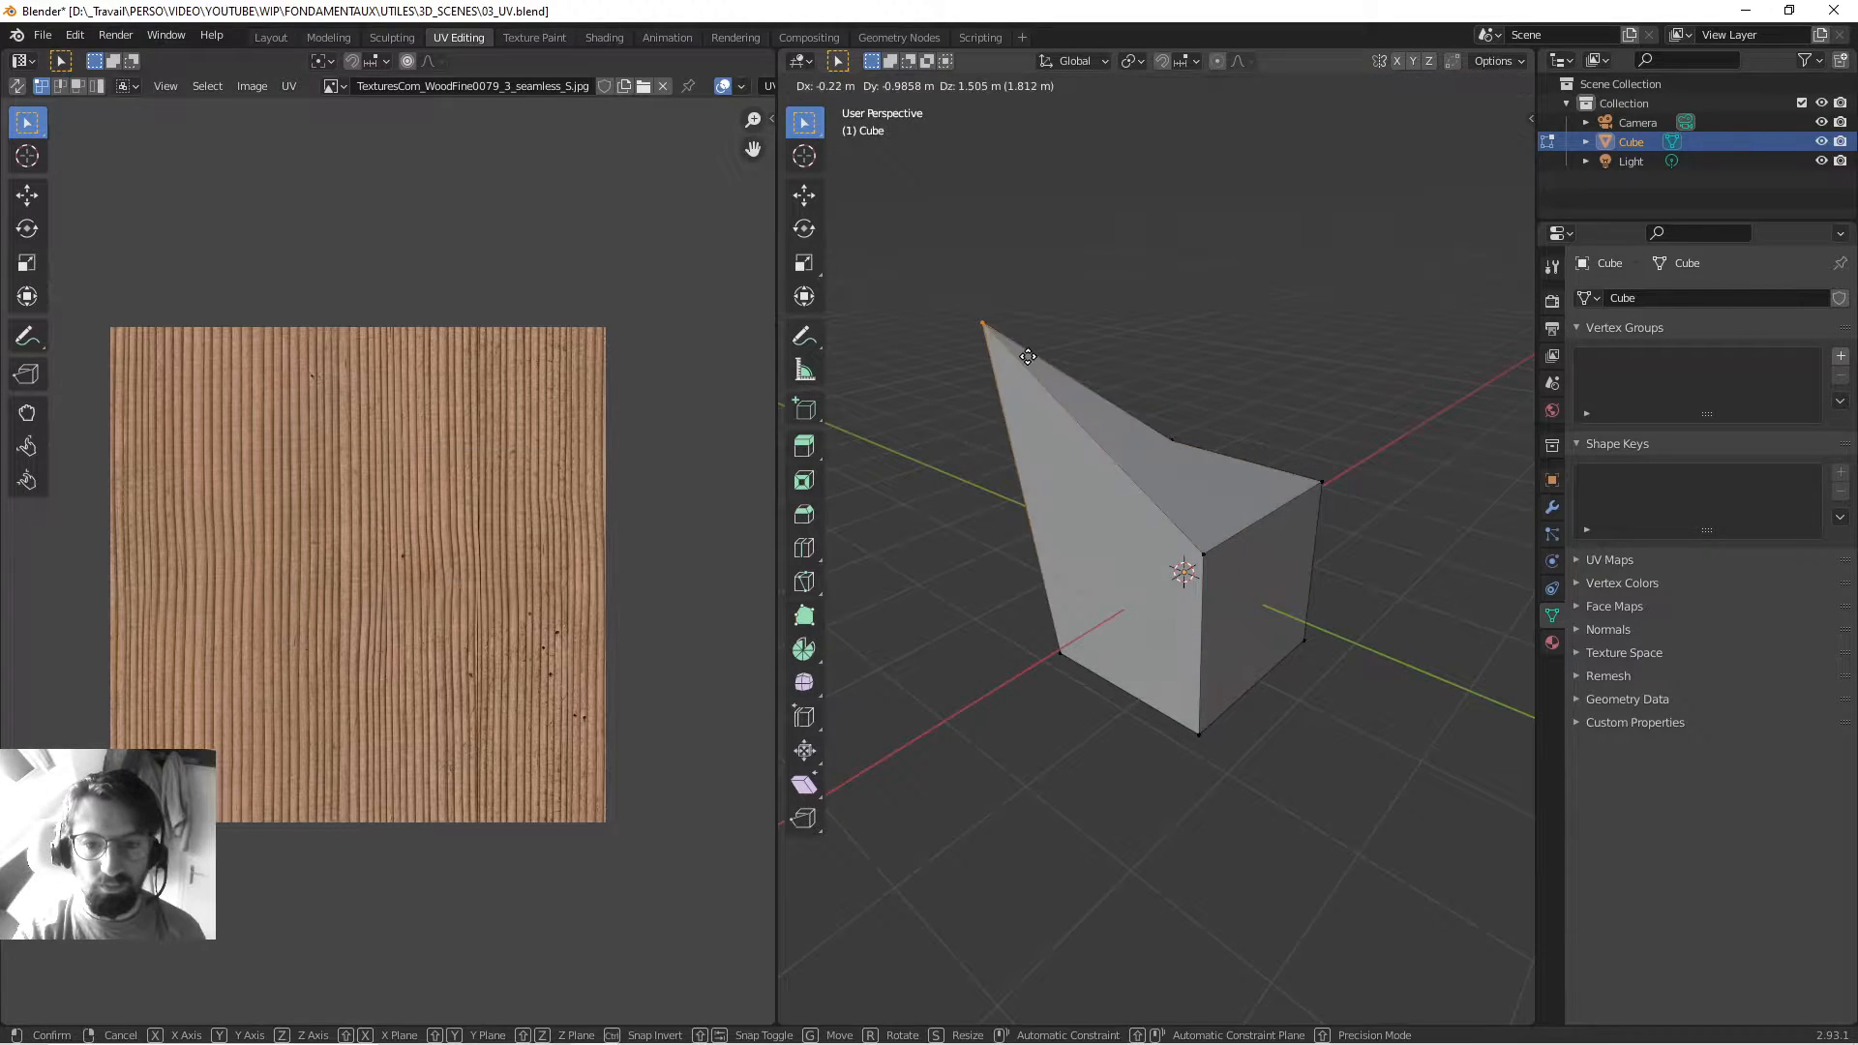
pyautogui.press('Escape')
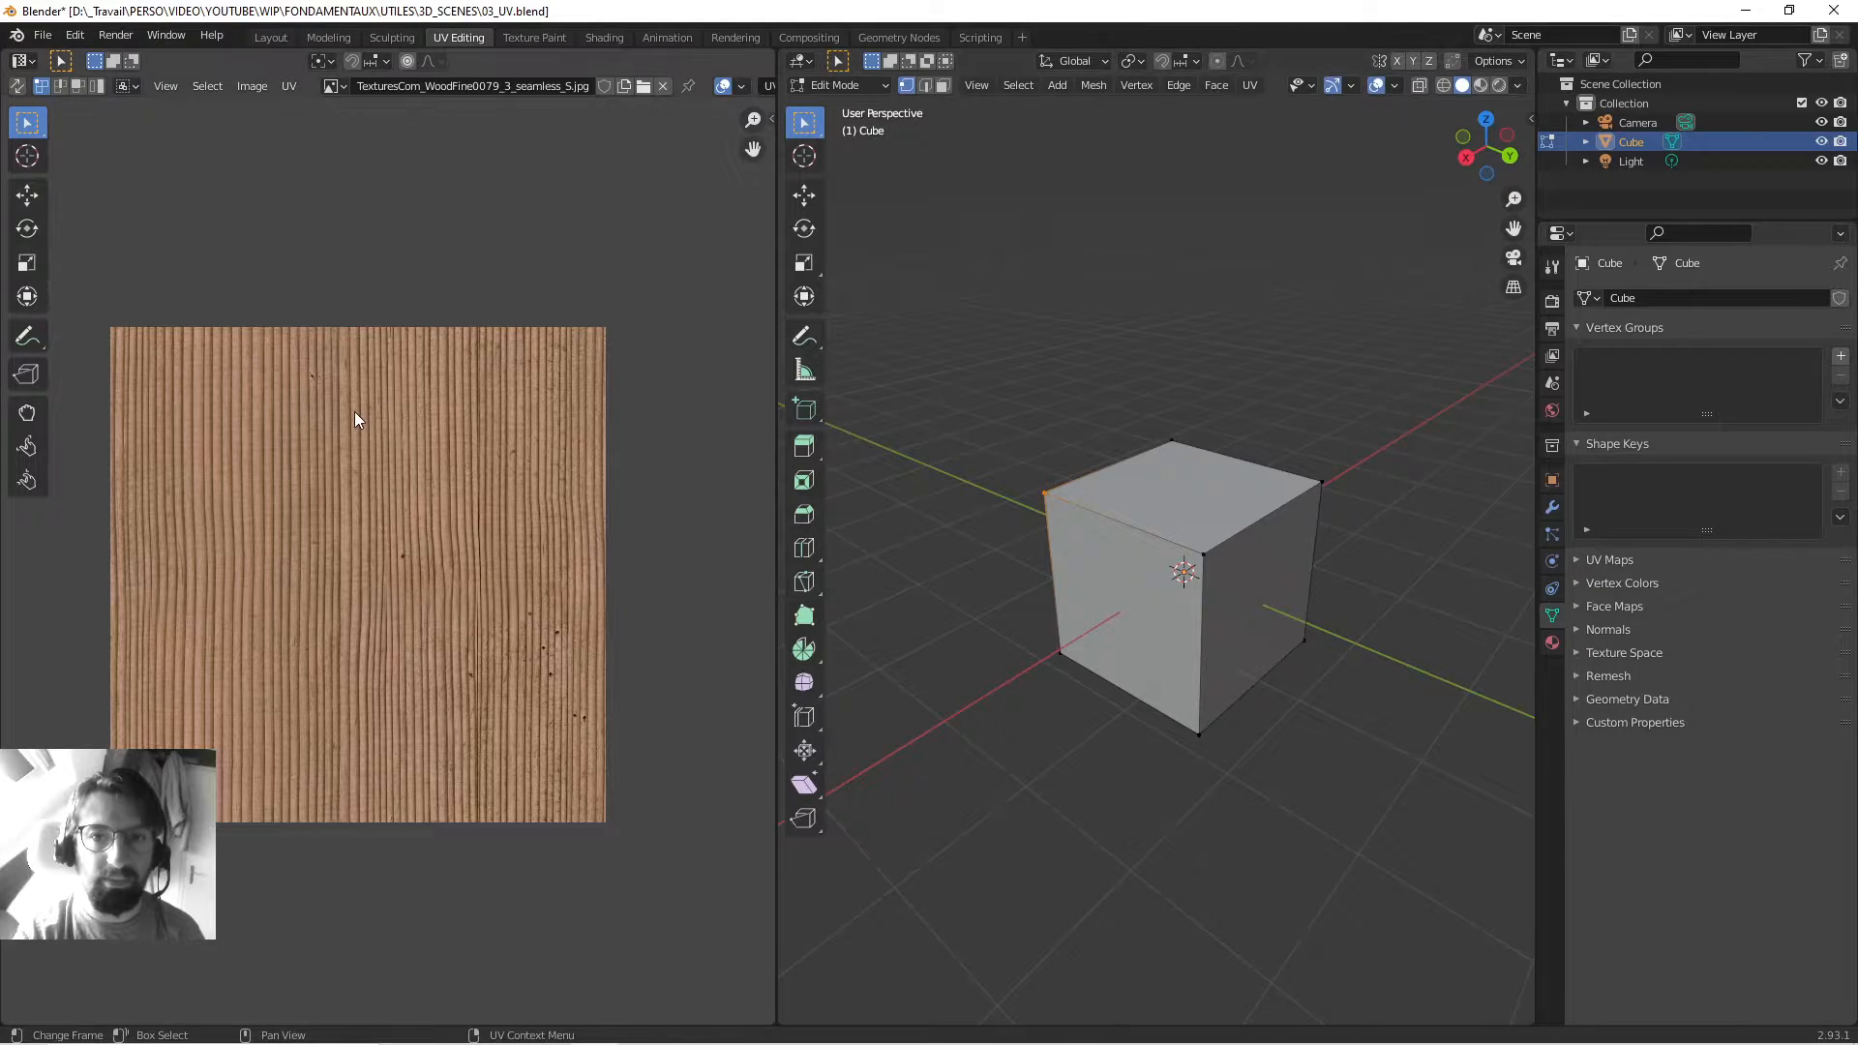
# Switch the viewport to Material Preview, briefly try Rendered, then select the top face in face mode.
pyautogui.click(1482, 87)
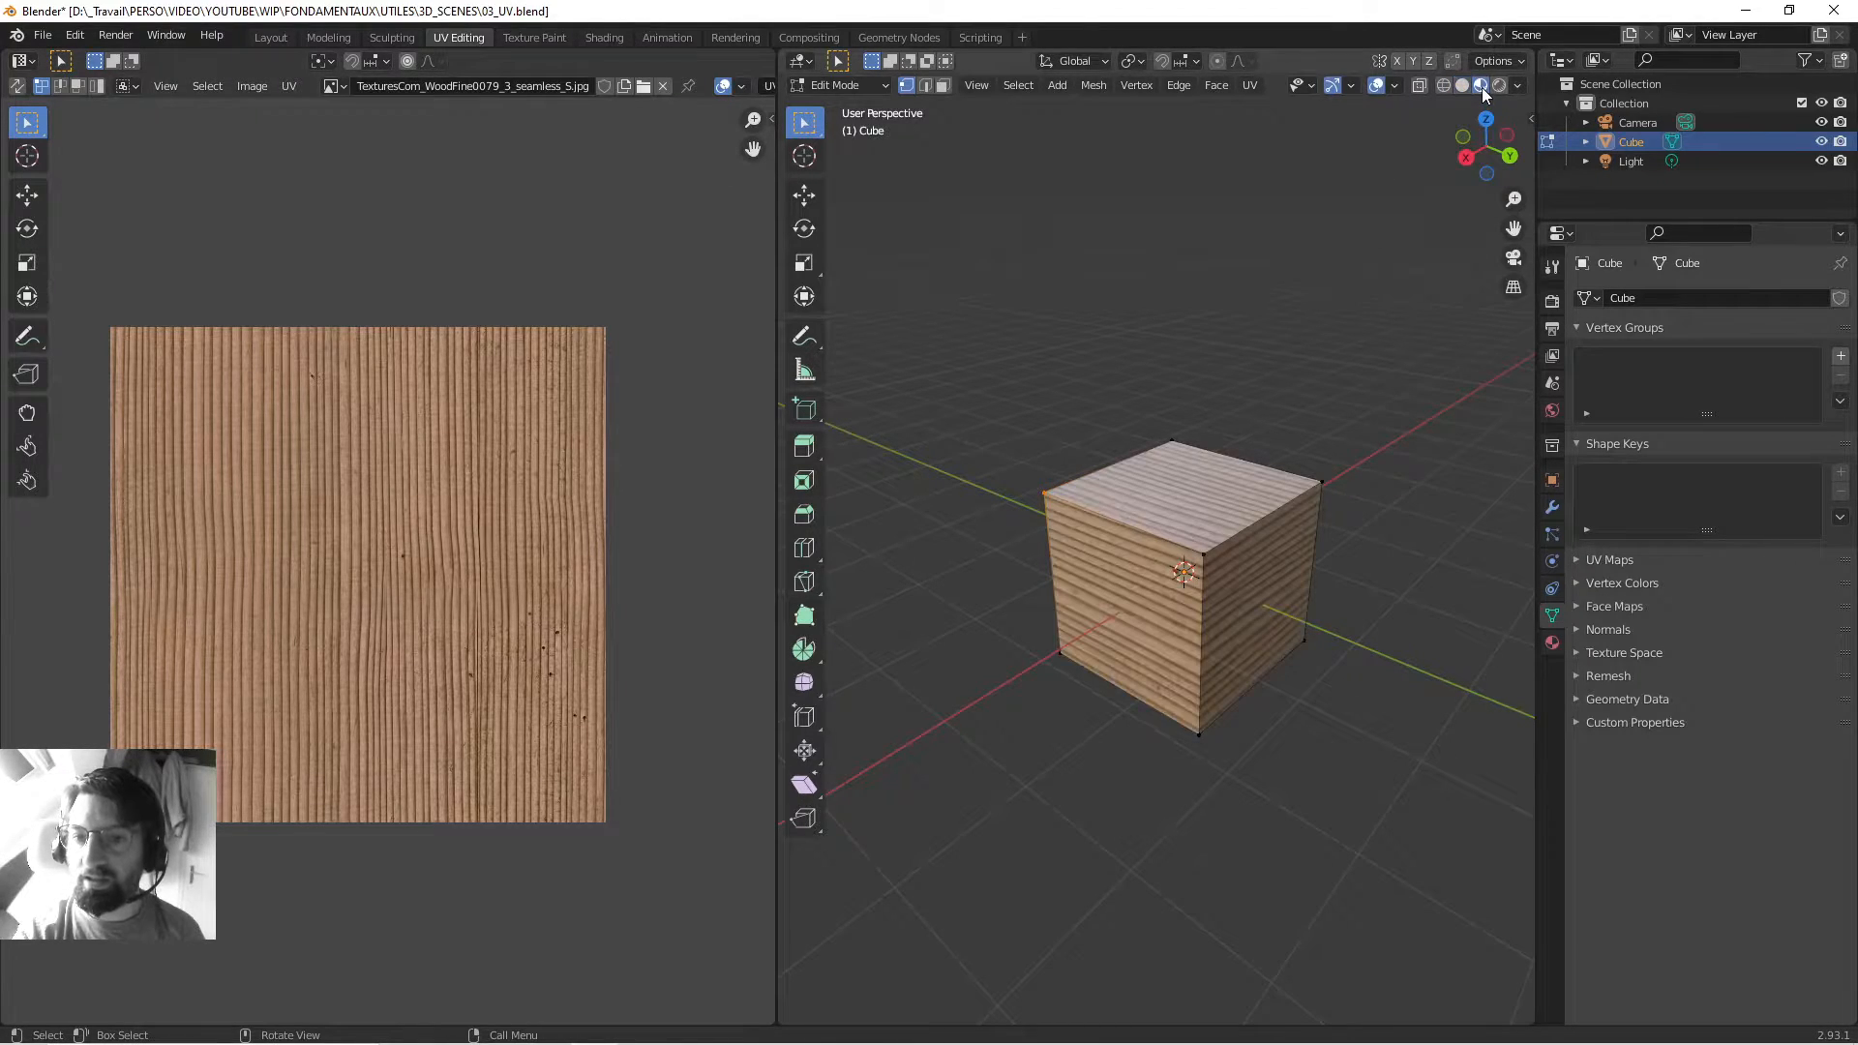
pyautogui.moveTo(1103, 397)
pyautogui.mouseDown(button='middle')
pyautogui.moveTo(1066, 400)
pyautogui.moveTo(1107, 407)
pyautogui.mouseUp(button='middle')
pyautogui.click(1496, 87)
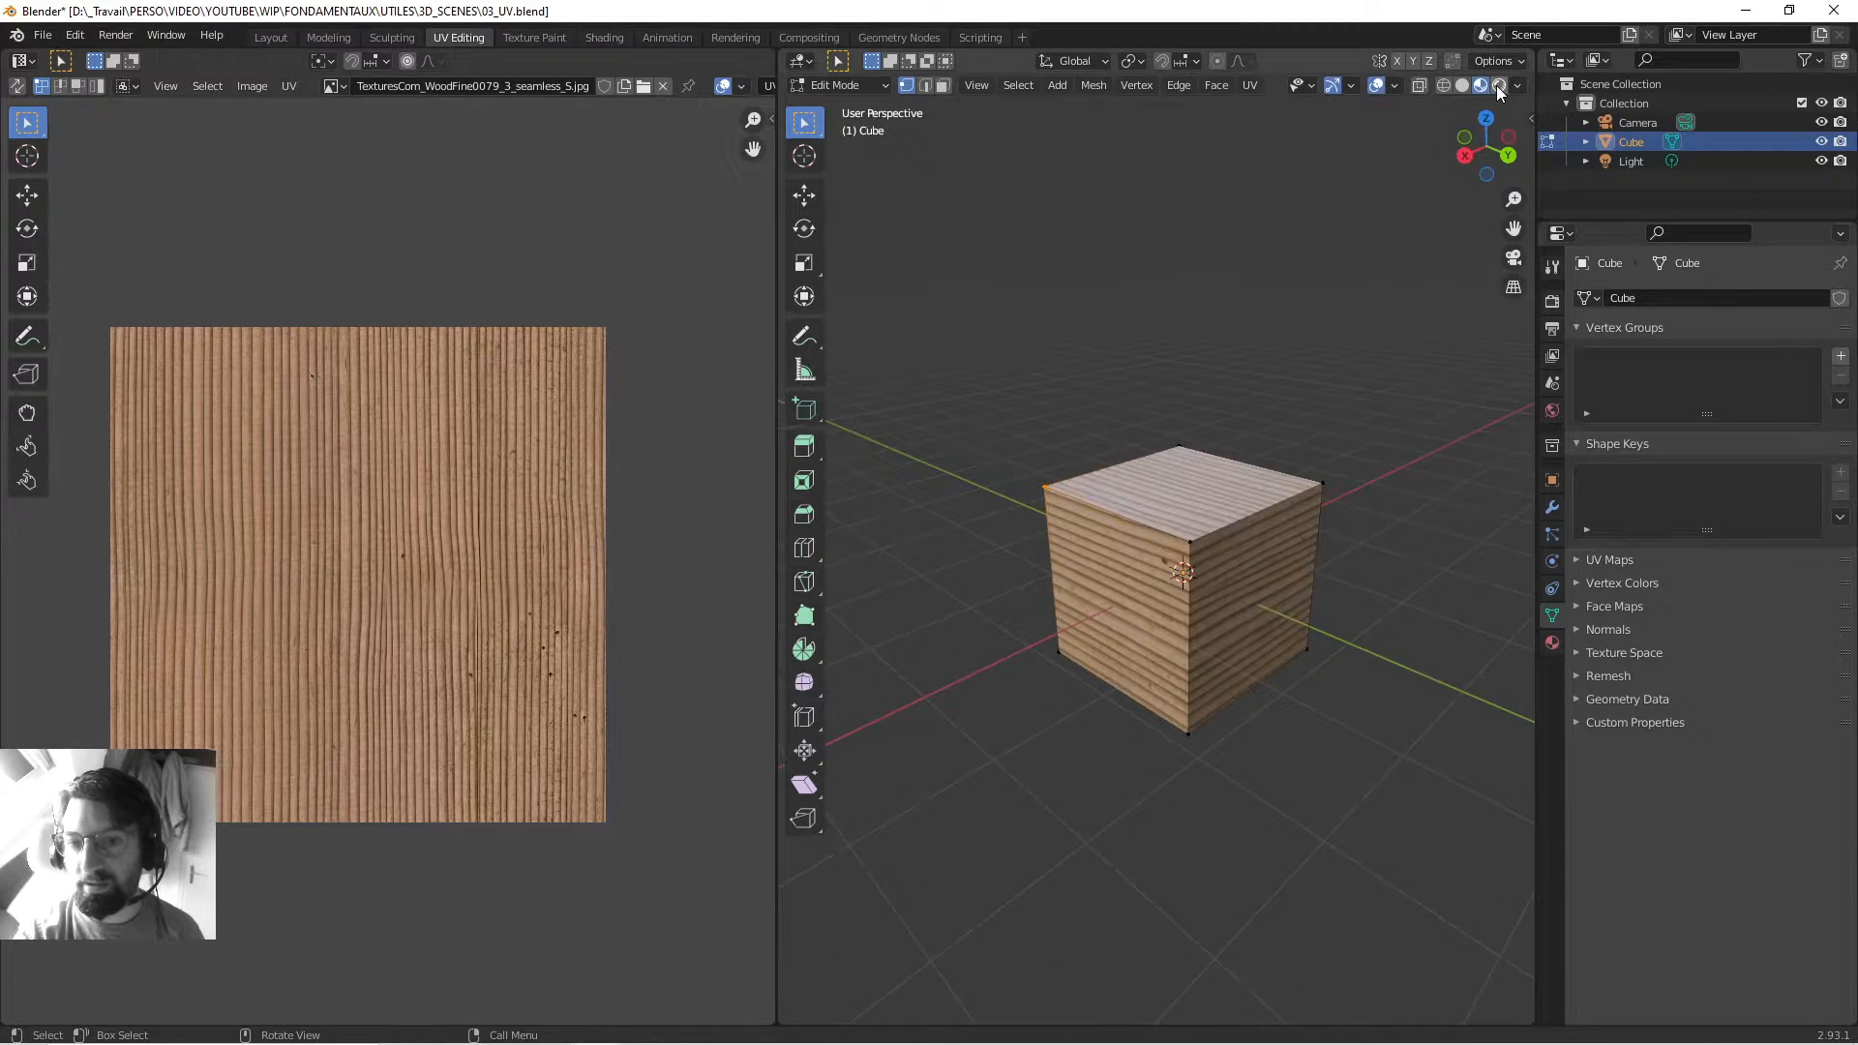
pyautogui.moveTo(1111, 304)
pyautogui.mouseDown(button='middle')
pyautogui.moveTo(1083, 381)
pyautogui.moveTo(1332, 369)
pyautogui.moveTo(1258, 339)
pyautogui.moveTo(1232, 364)
pyautogui.moveTo(1157, 371)
pyautogui.moveTo(1195, 365)
pyautogui.mouseUp(button='middle')
pyautogui.scroll(-4, 1232, 365)
pyautogui.click(1478, 85)
pyautogui.scroll(2, 1195, 365)
pyautogui.moveTo(1193, 296); pyautogui.dragTo(1204, 246, button='middle')
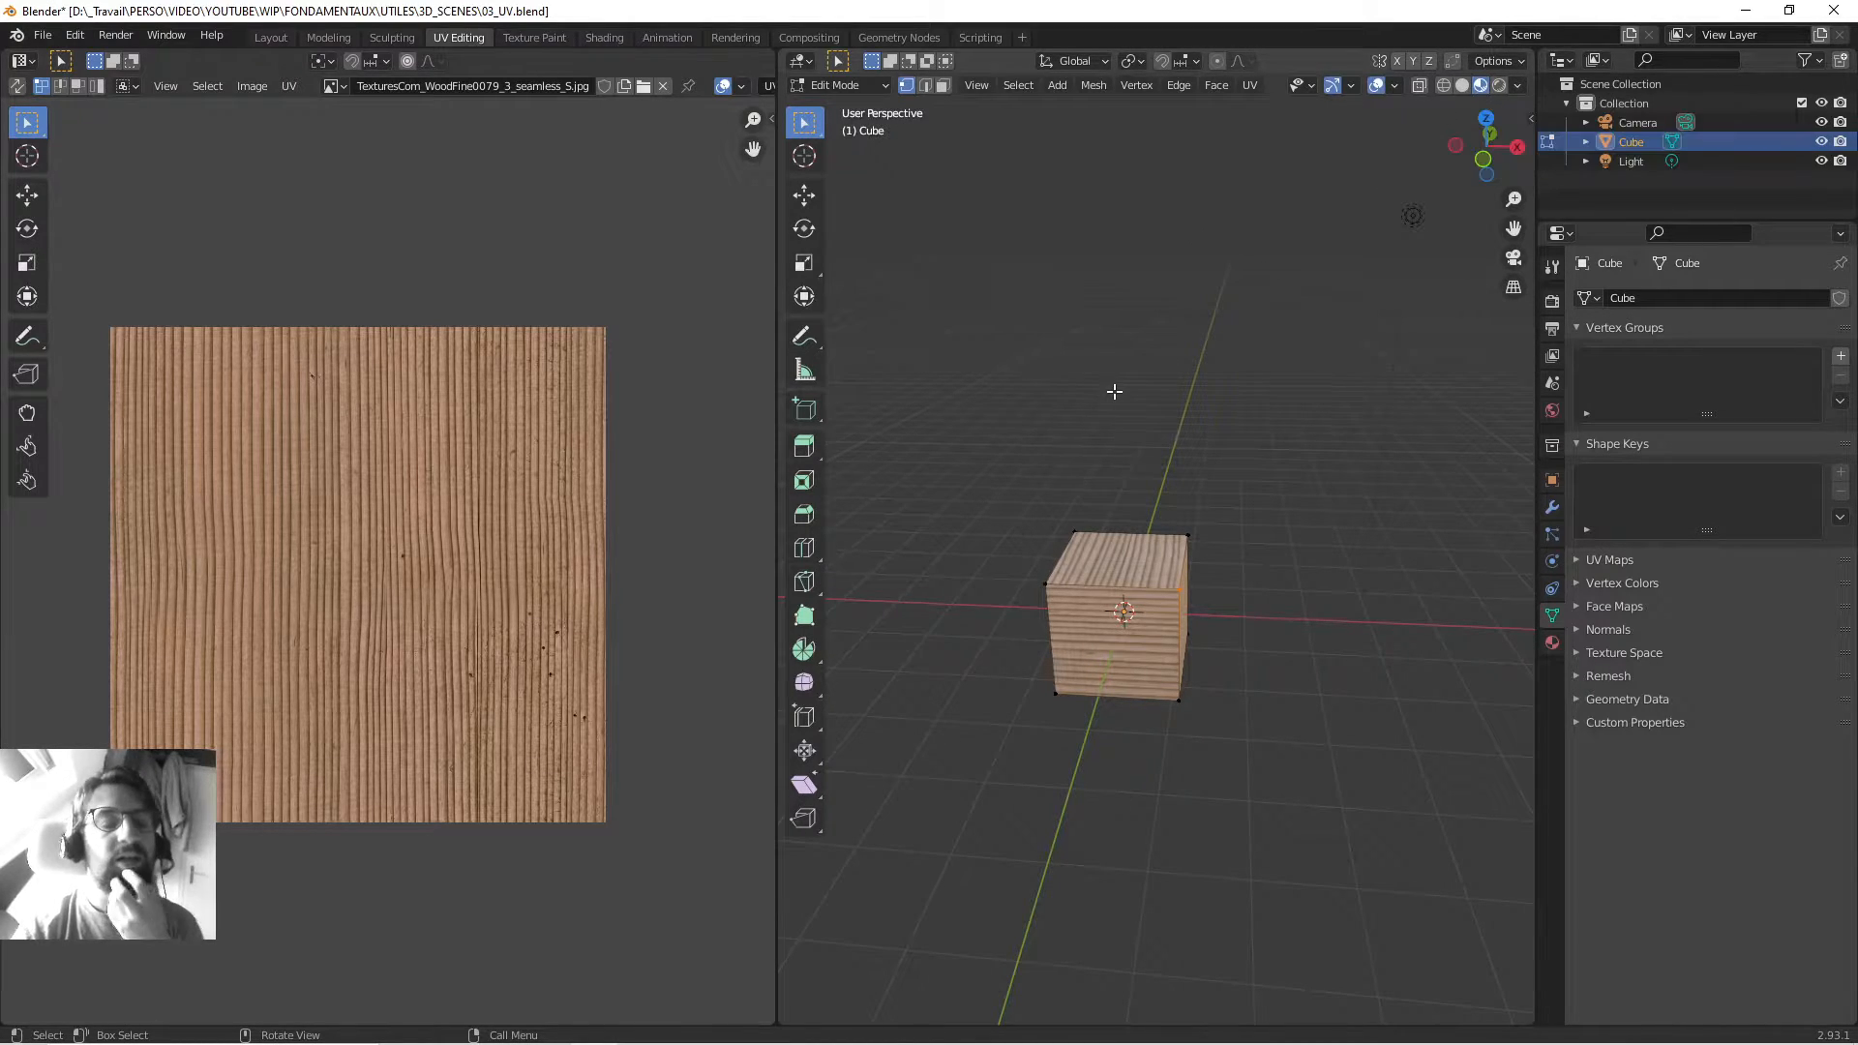
pyautogui.moveTo(1138, 505); pyautogui.dragTo(1141, 464, button='middle')
pyautogui.press('3')
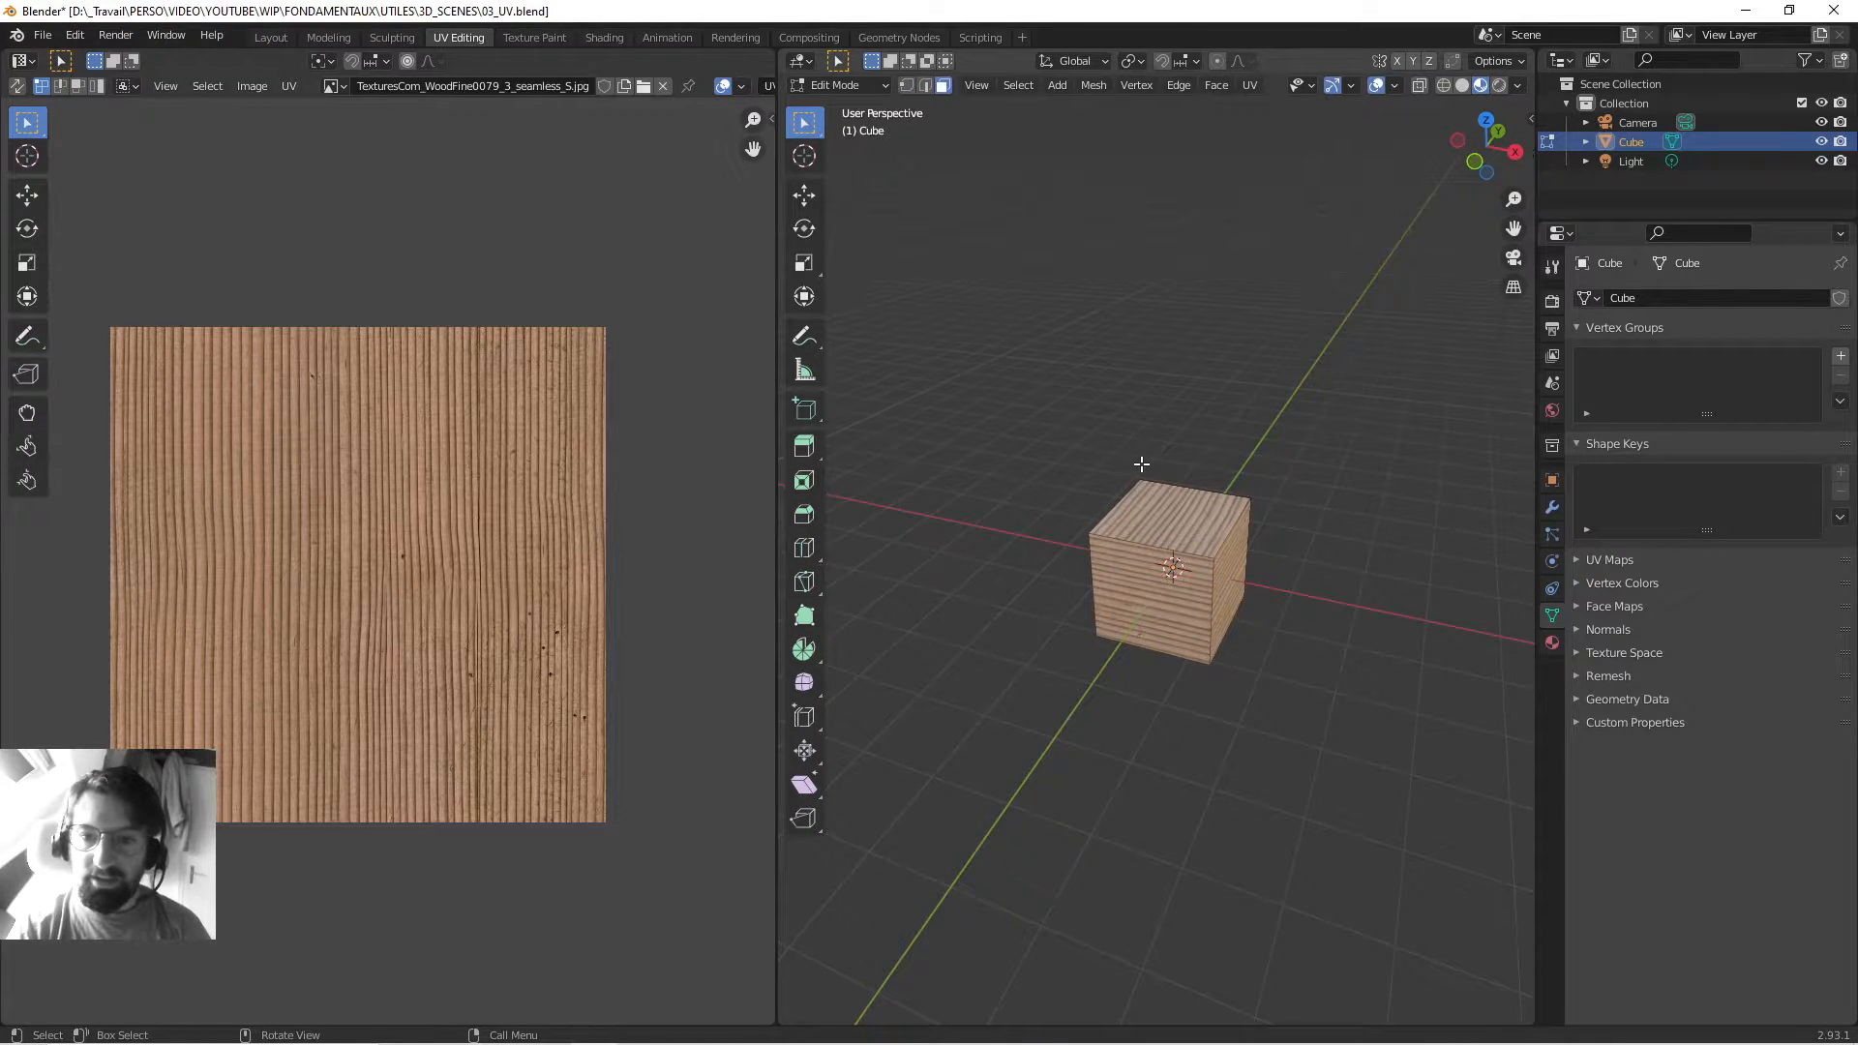
pyautogui.click(1140, 464)
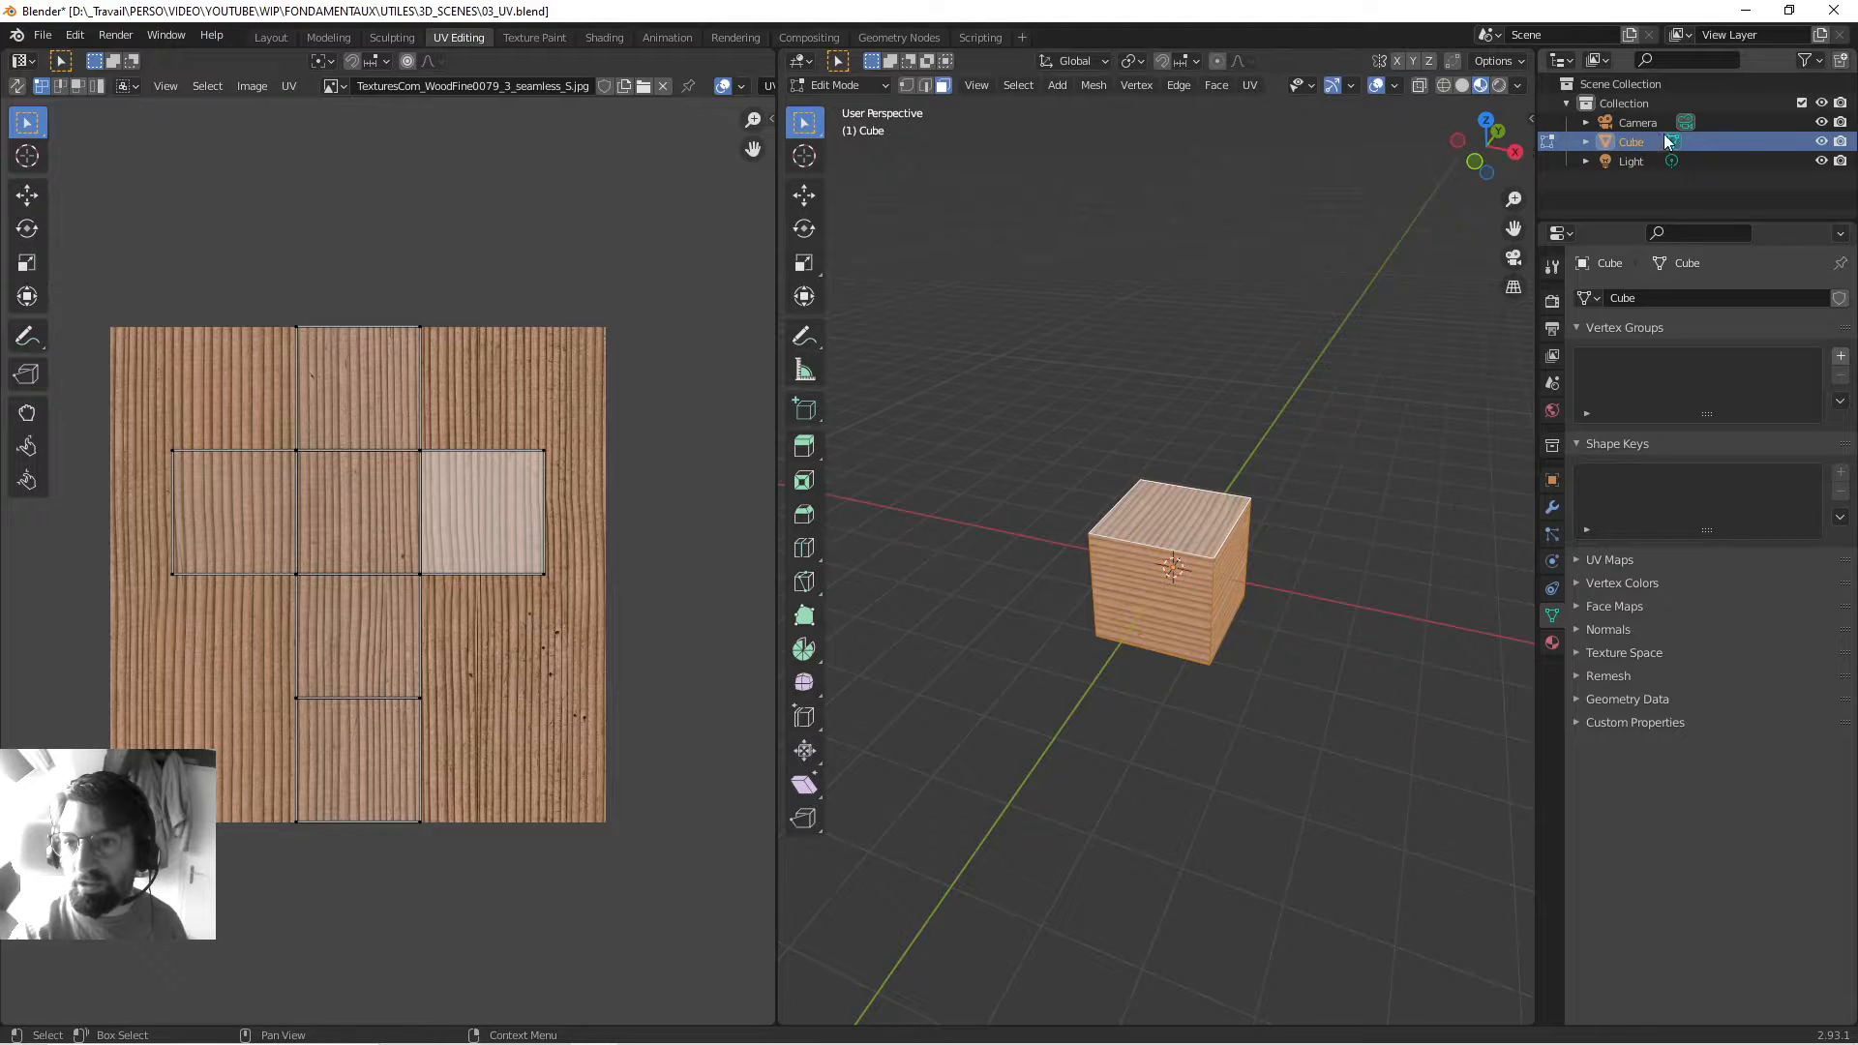
# Expand the Cube and its mesh in the Outliner, then click the Material, Cube and mesh data rows.
pyautogui.click(1585, 142)
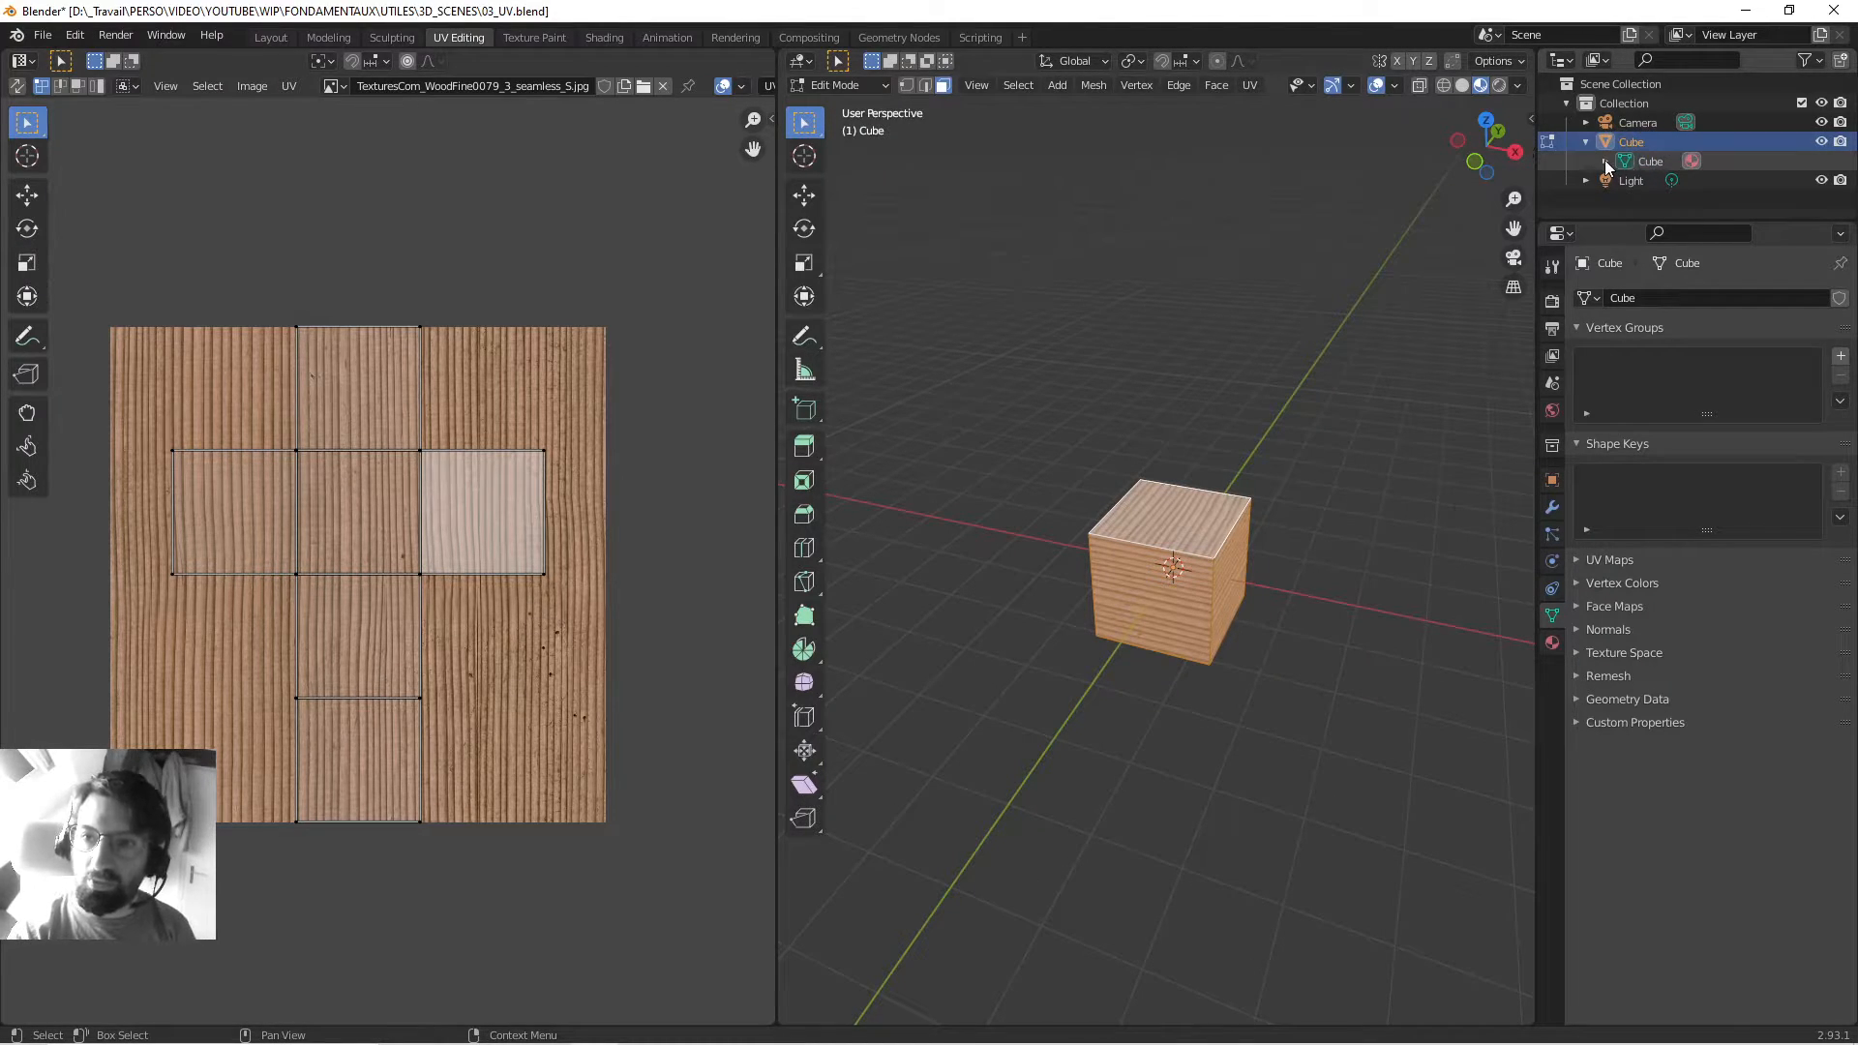
pyautogui.click(1605, 162)
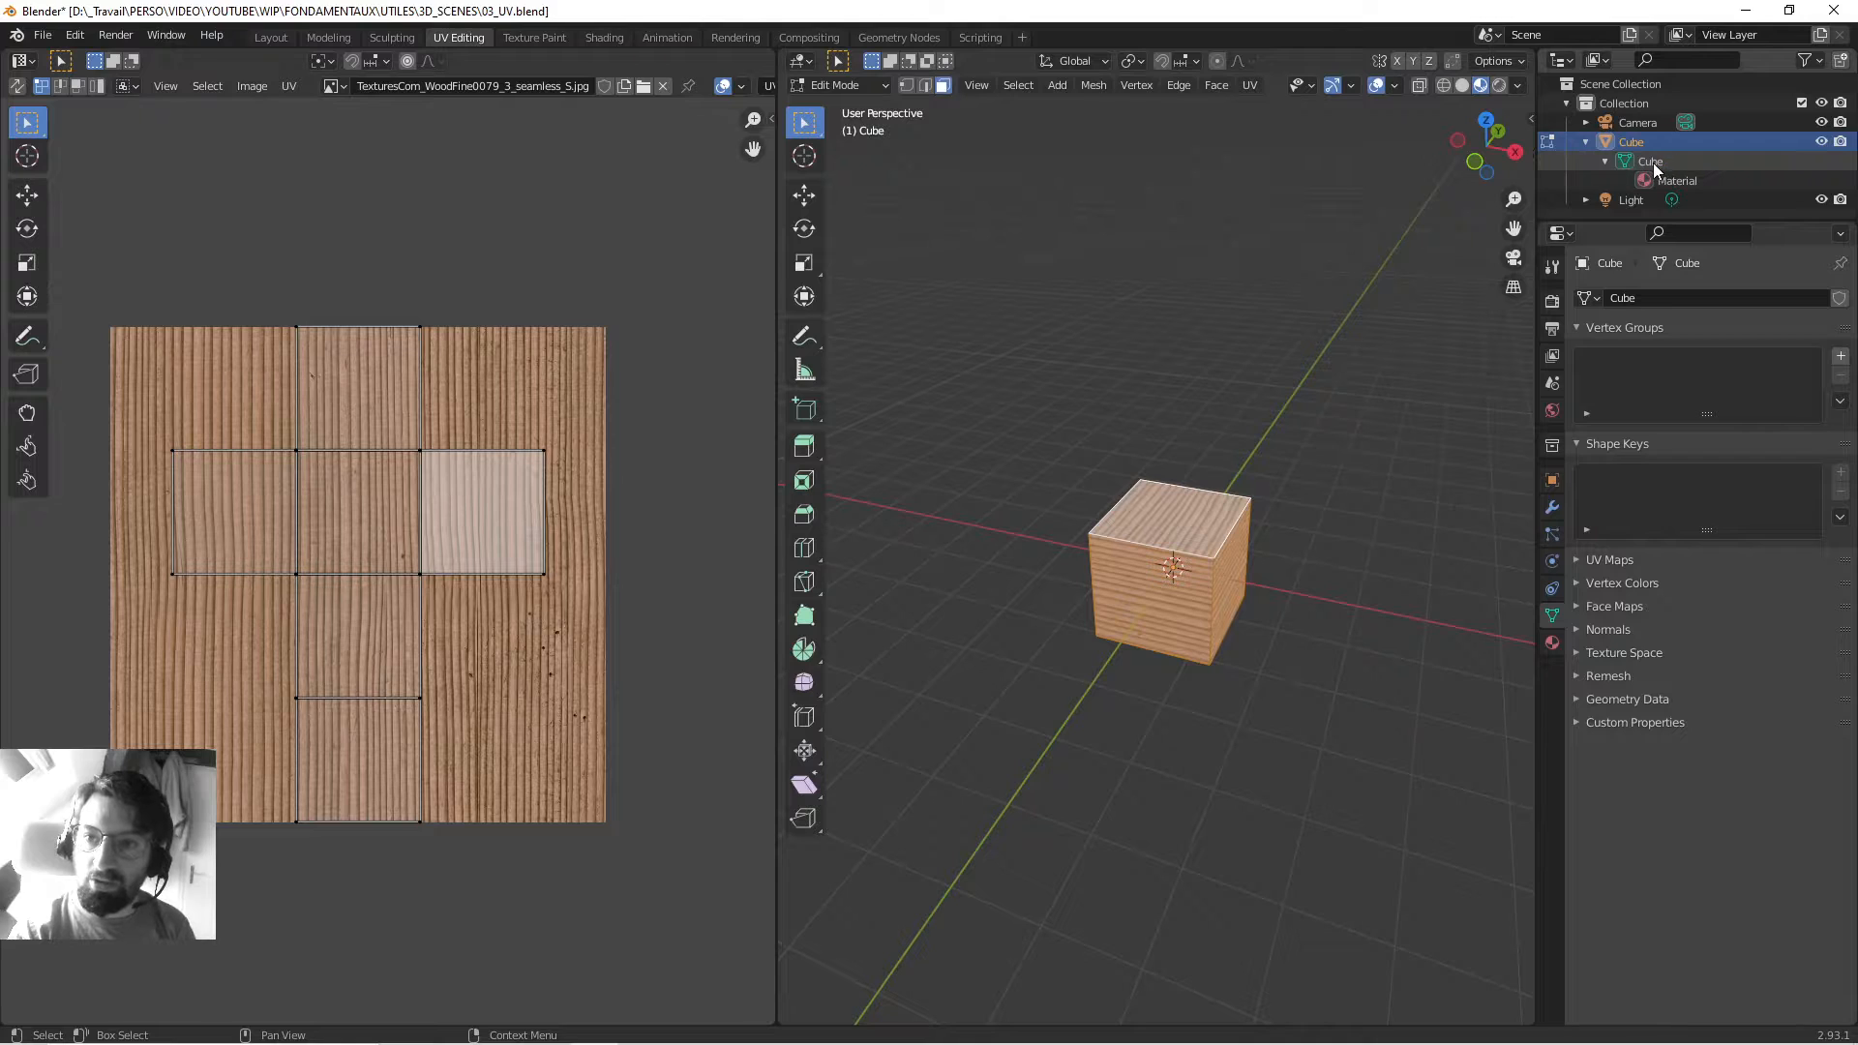
pyautogui.click(1652, 163)
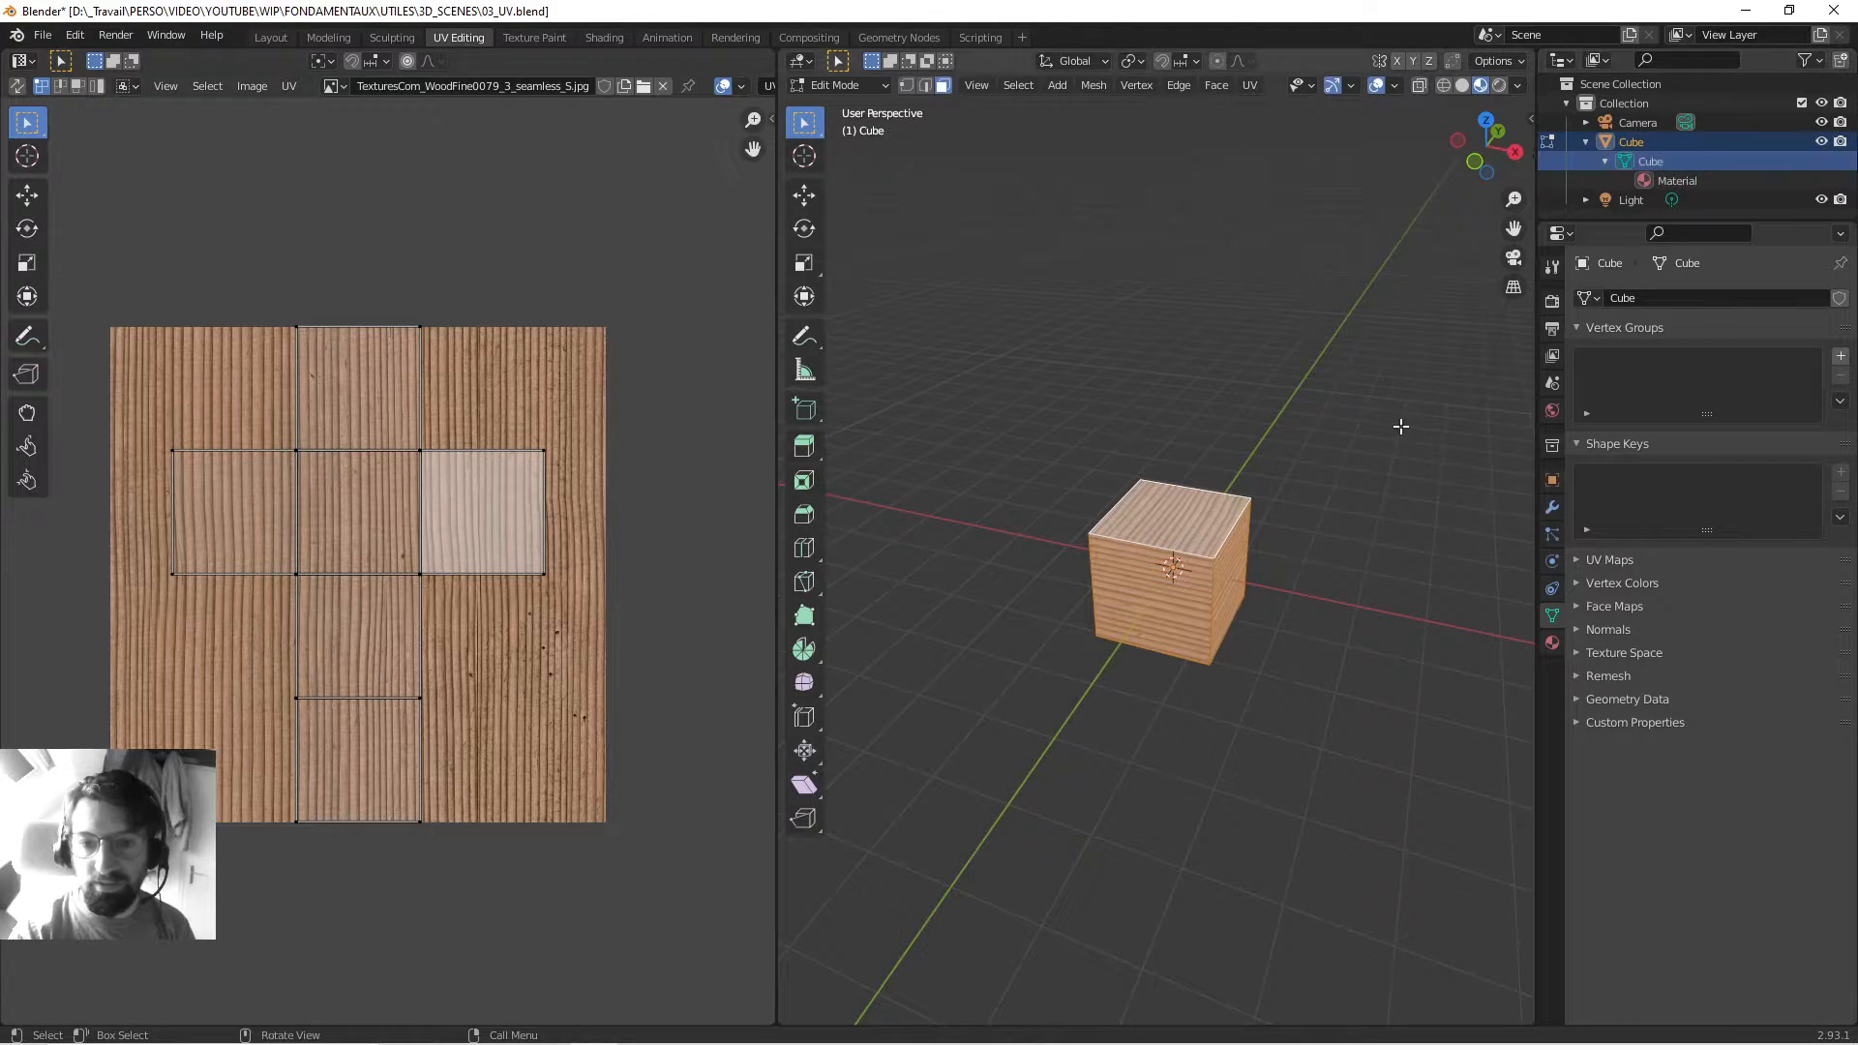
pyautogui.click(1690, 183)
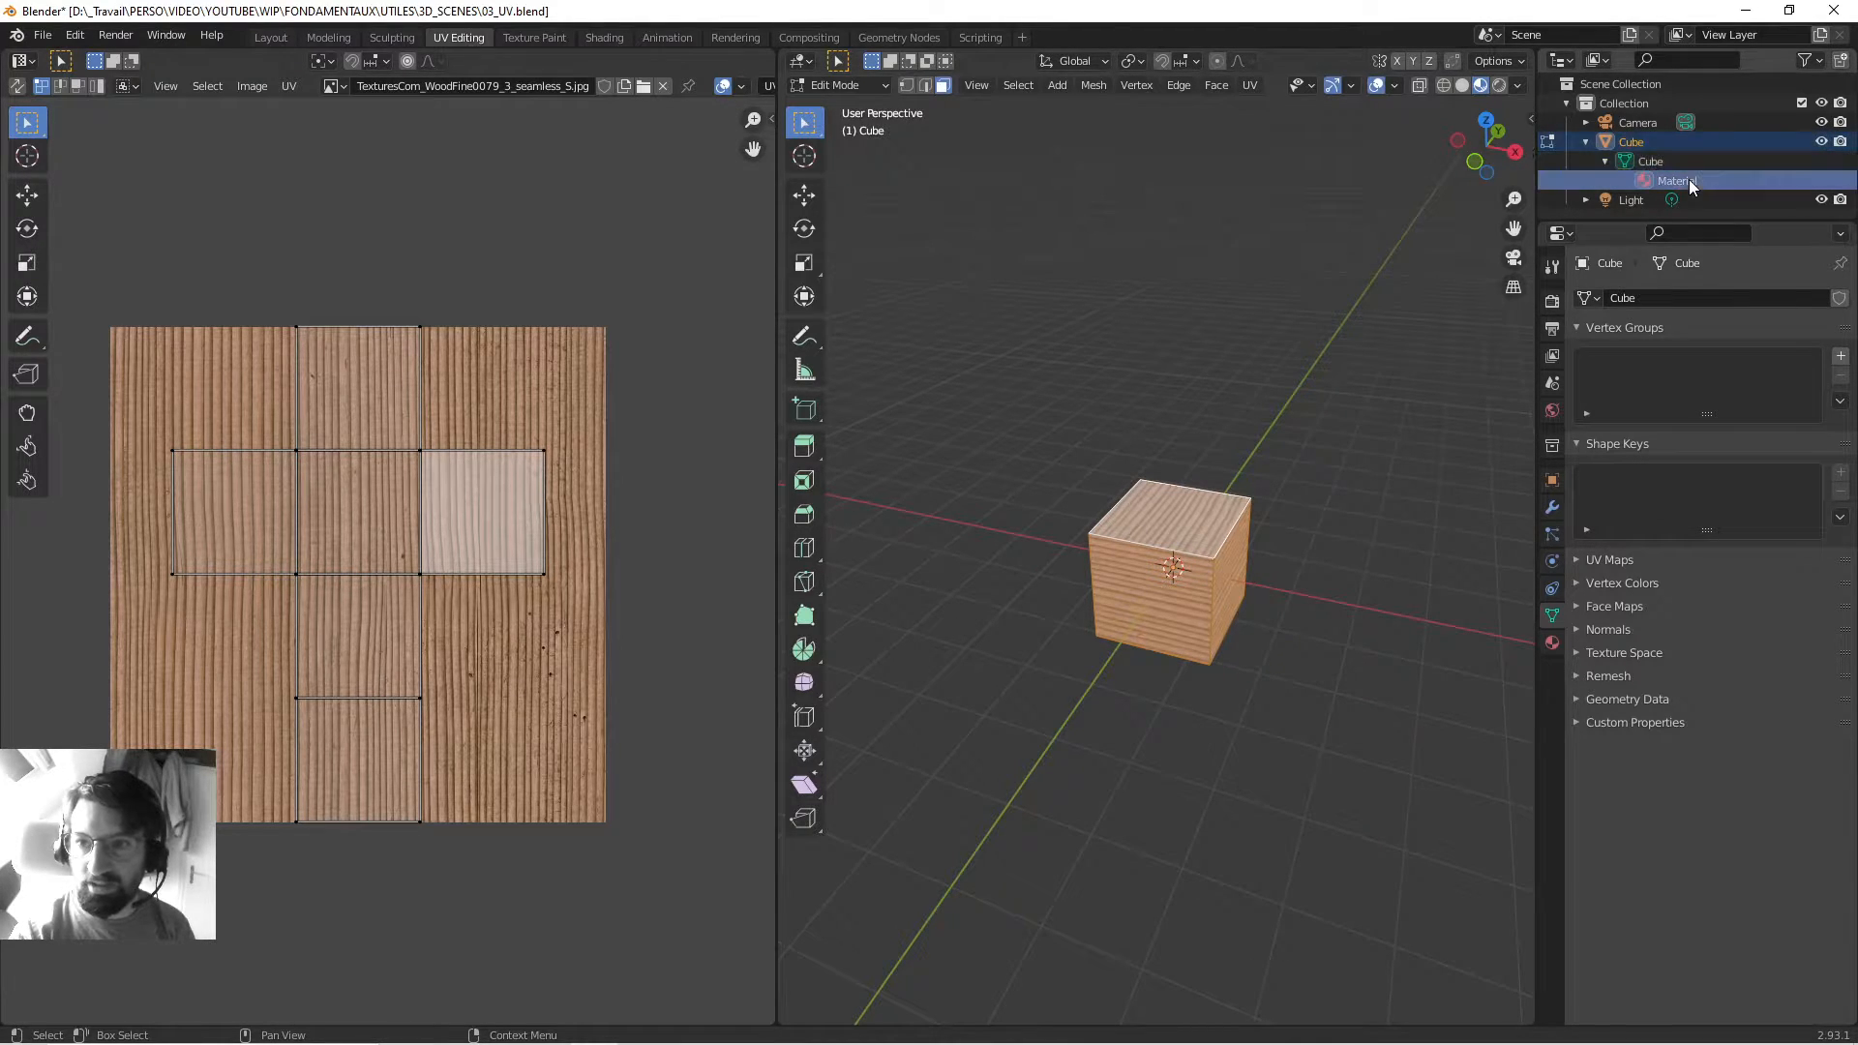
pyautogui.click(1629, 142)
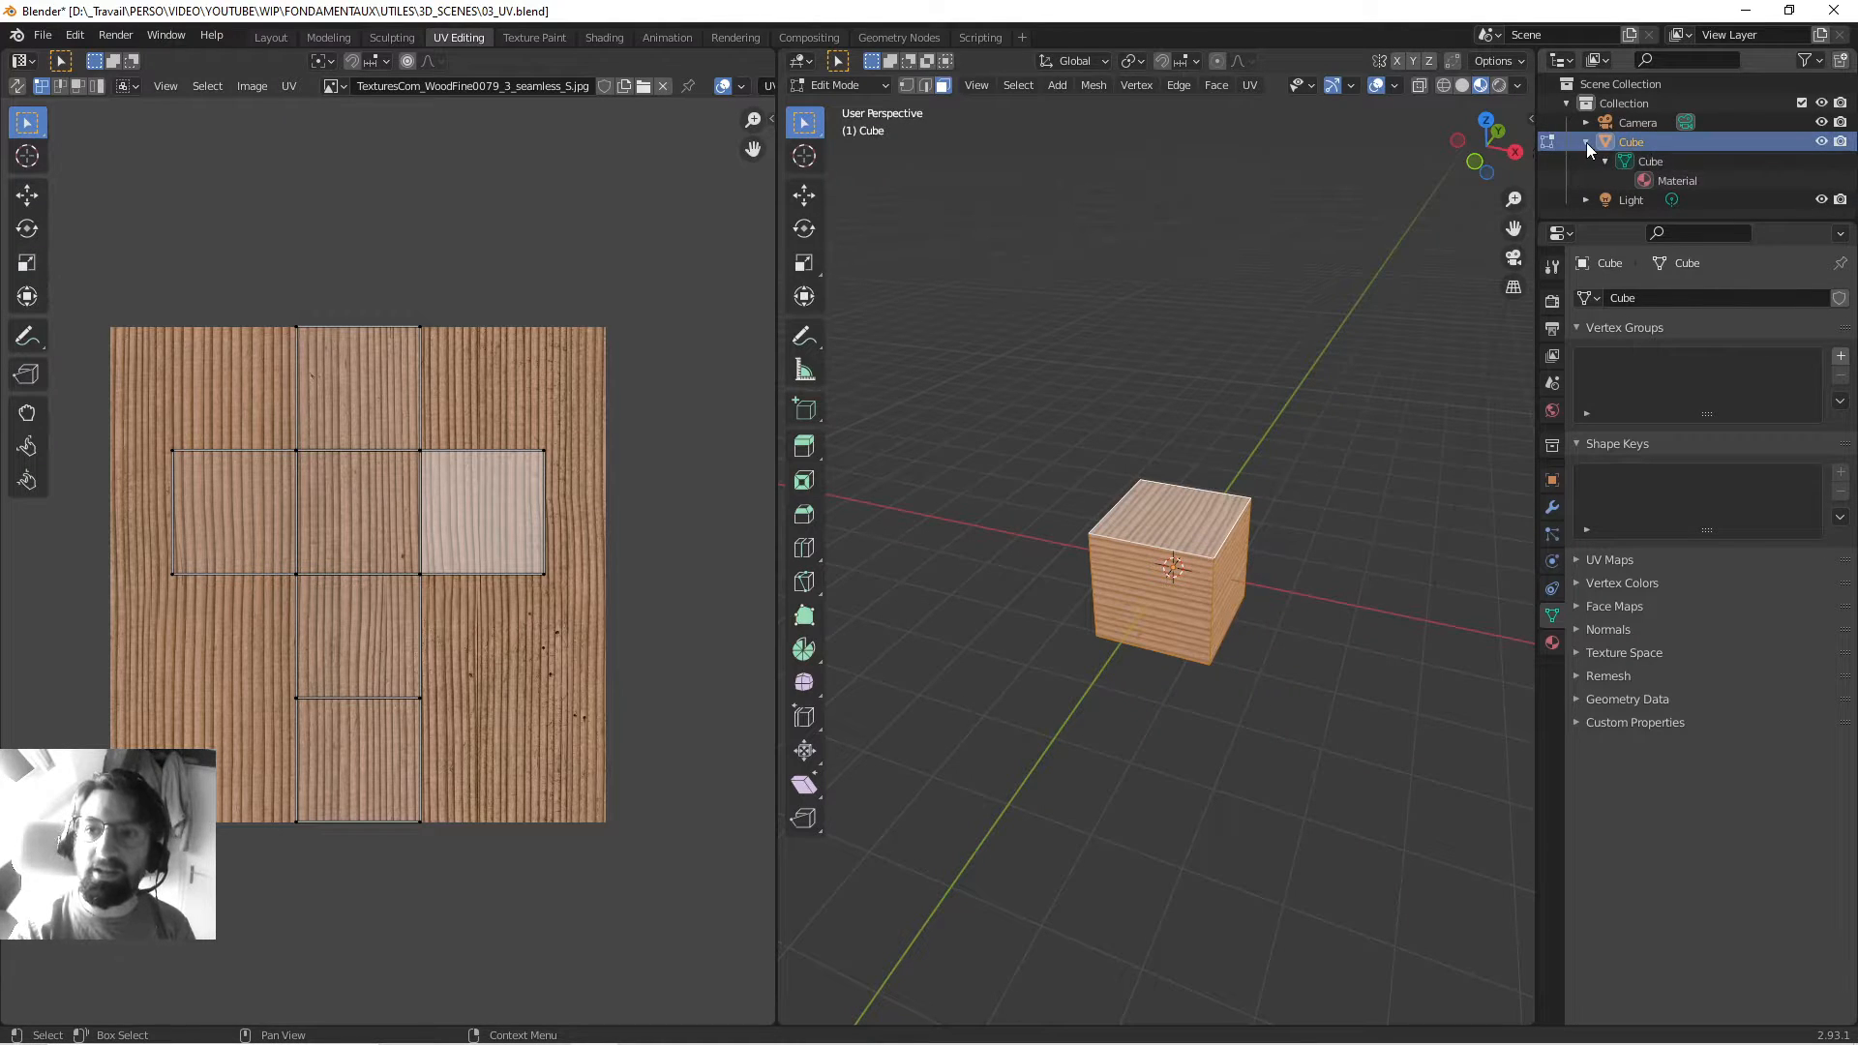
pyautogui.click(1669, 161)
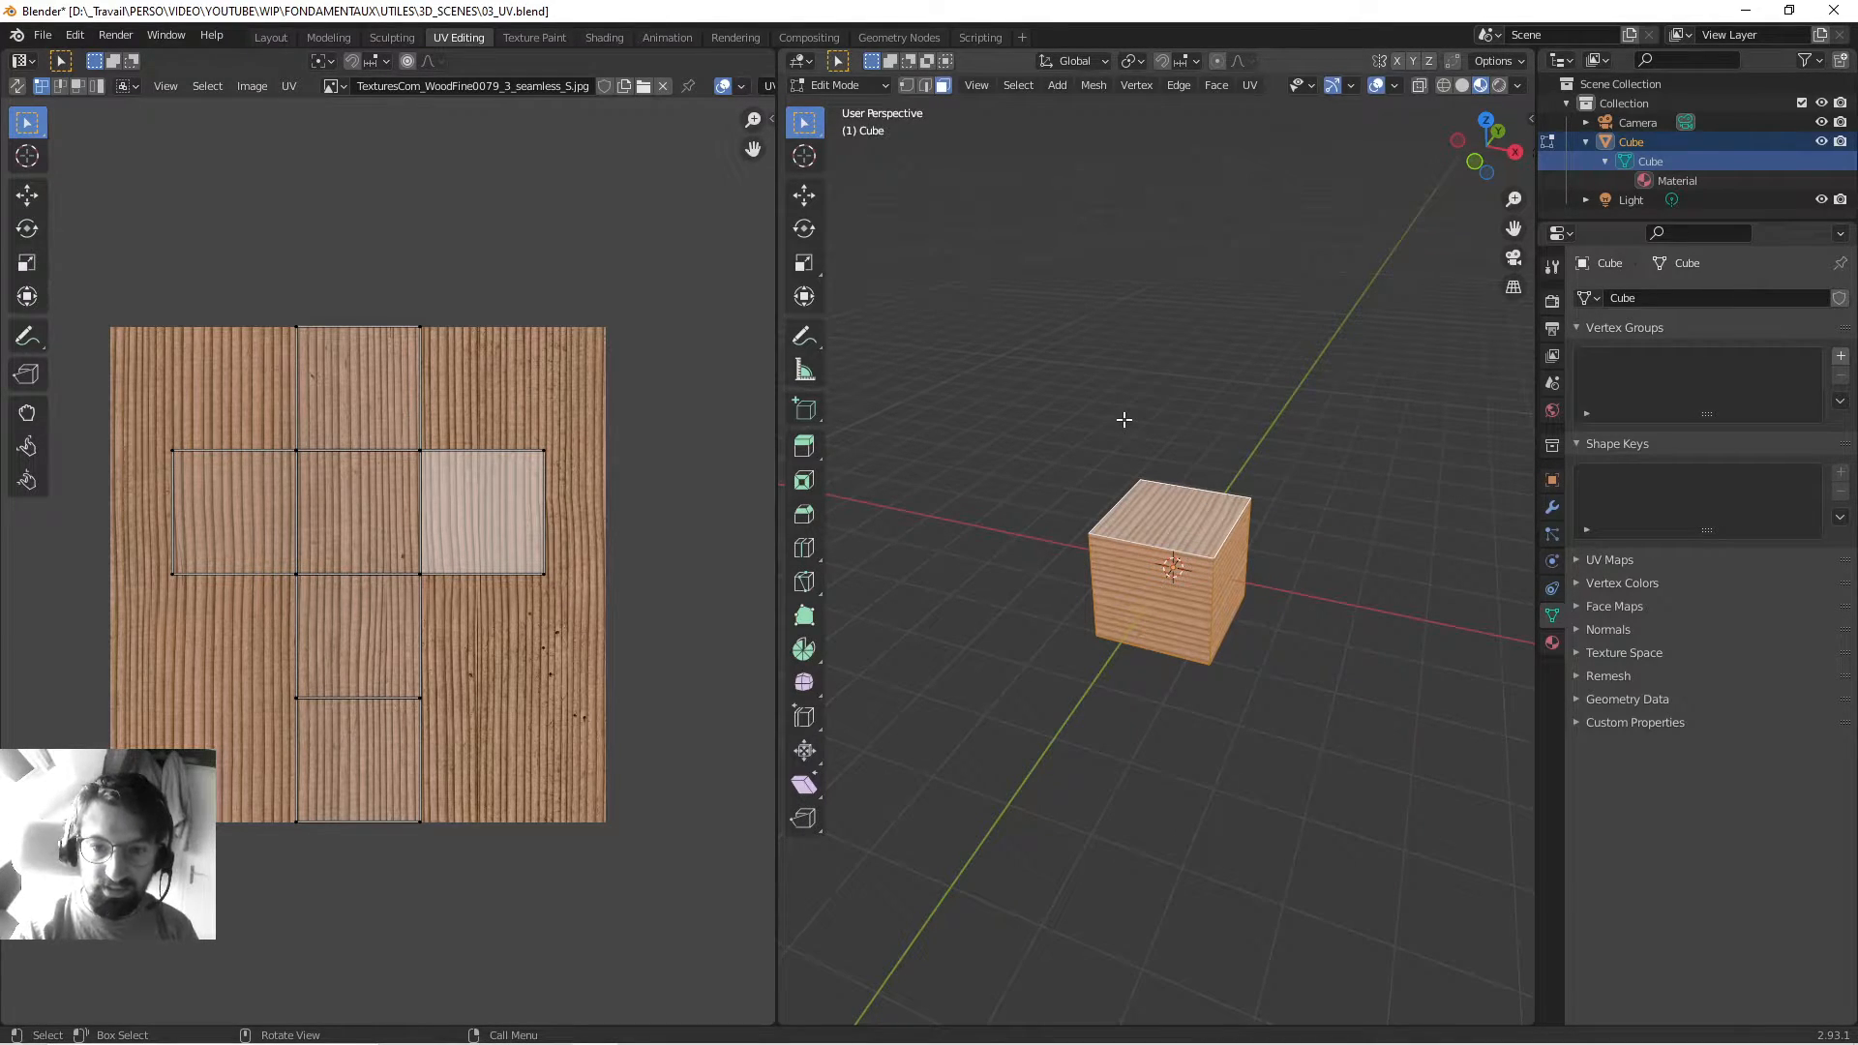
# Deselect everything in vertex mode and start moving a corner vertex, cancelling with a right-click.
pyautogui.scroll(3, 1120, 467)
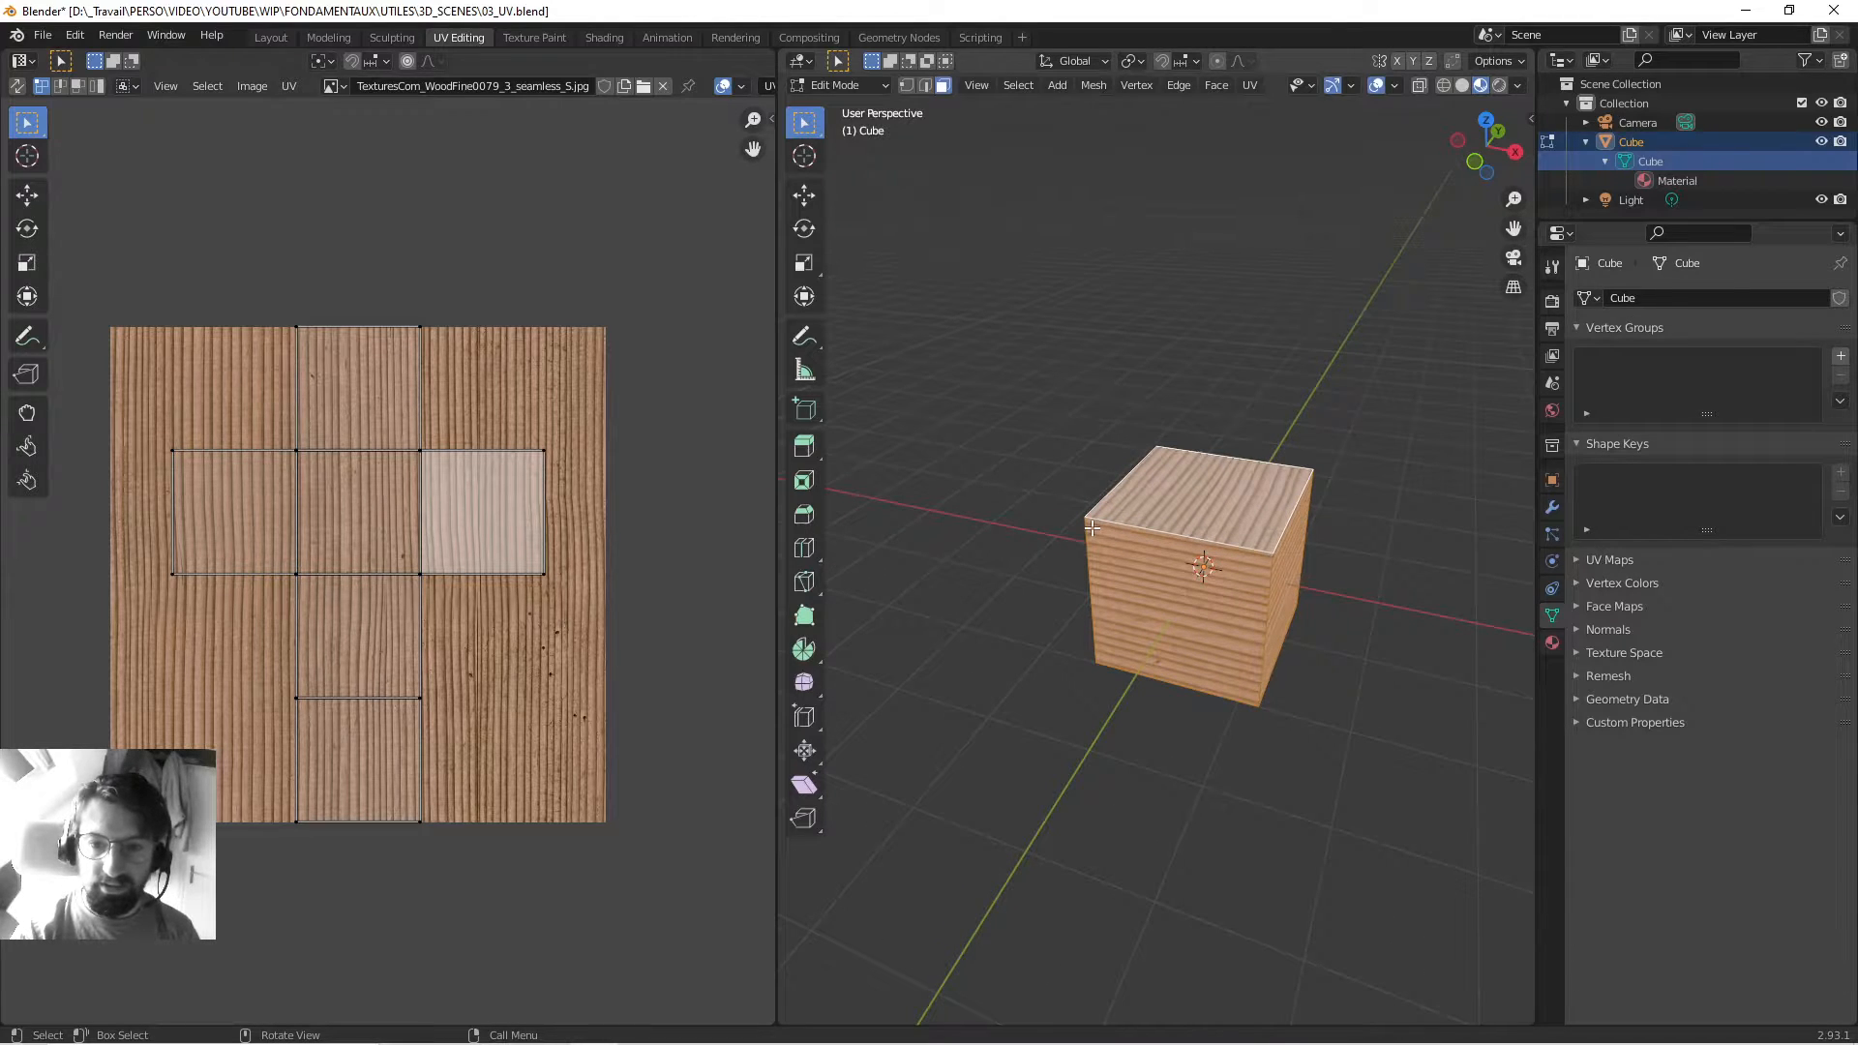
pyautogui.press('1')
pyautogui.hotkey('alt', 'a')
pyautogui.scroll(3, 1074, 522)
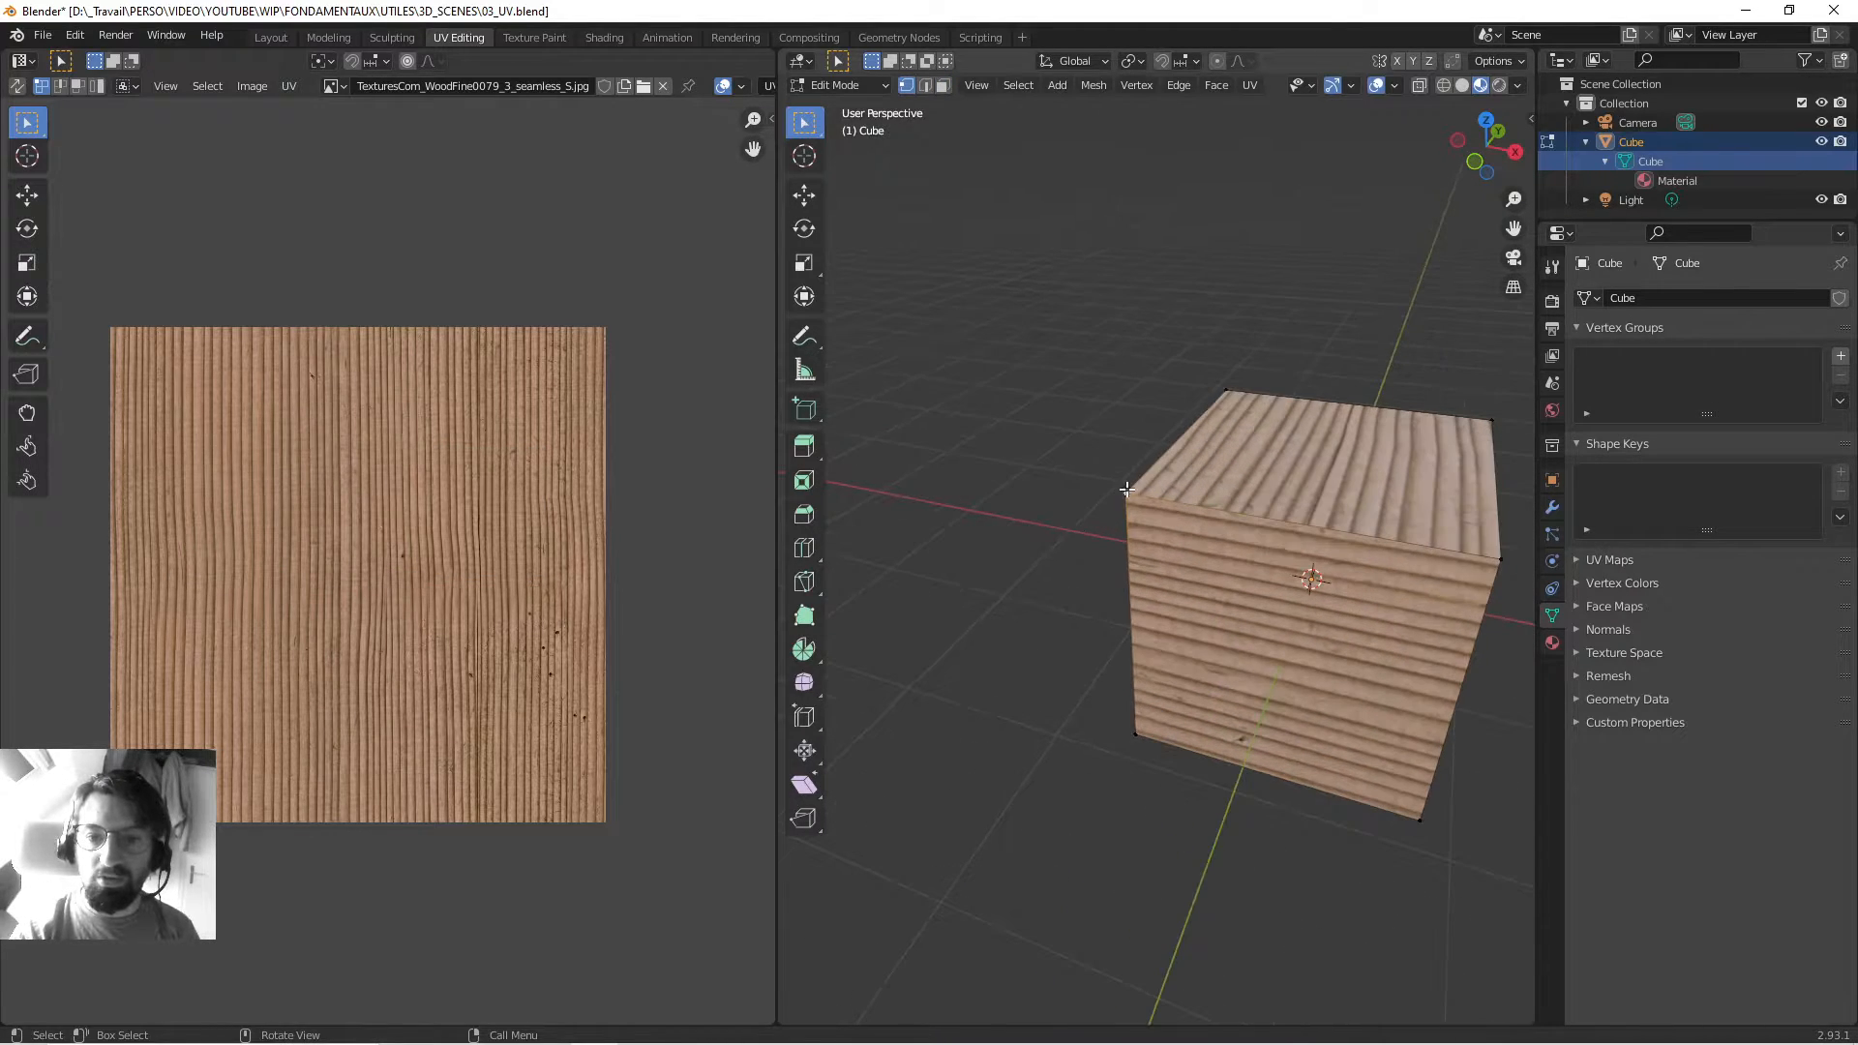
pyautogui.moveTo(1126, 489); pyautogui.dragTo(1285, 418, button='middle')
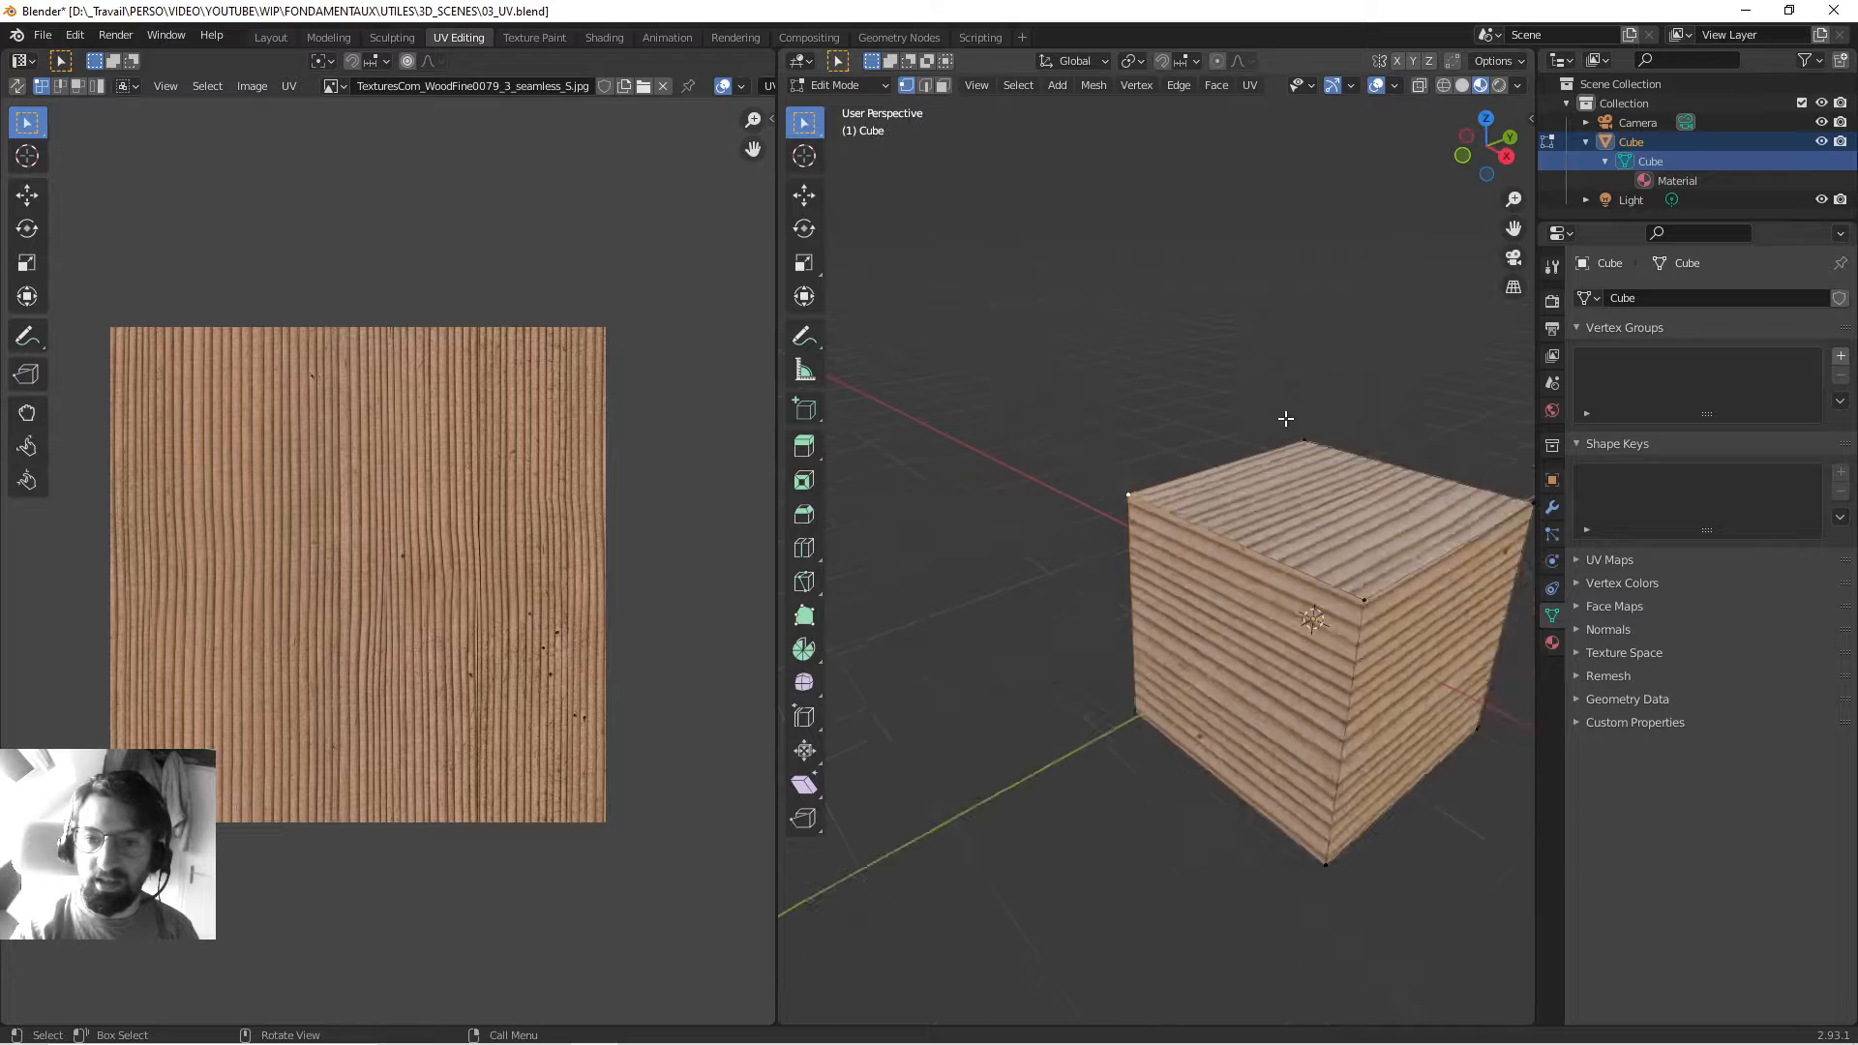
pyautogui.scroll(-2, 1219, 397)
pyautogui.keyDown('shift'); pyautogui.moveTo(1071, 532); pyautogui.dragTo(1053, 541, button='middle'); pyautogui.keyUp('shift')
pyautogui.scroll(2, 1135, 538)
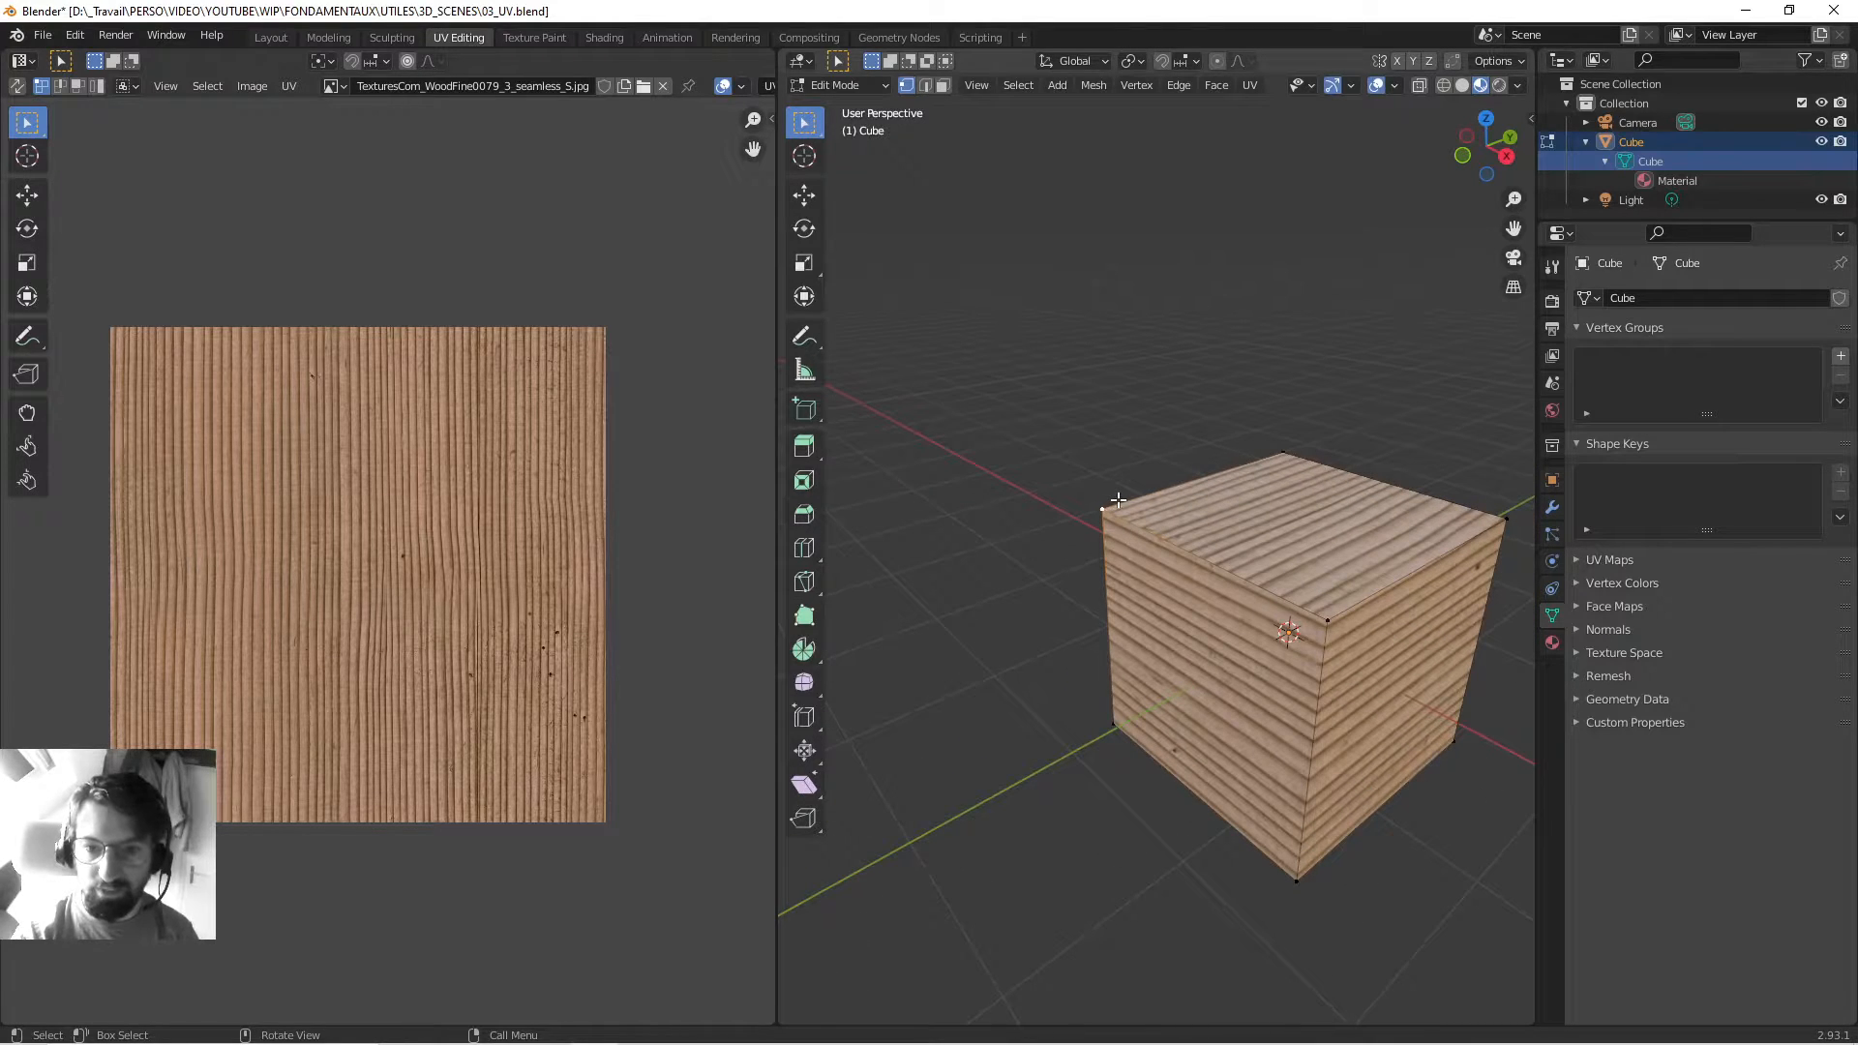
pyautogui.press('g')
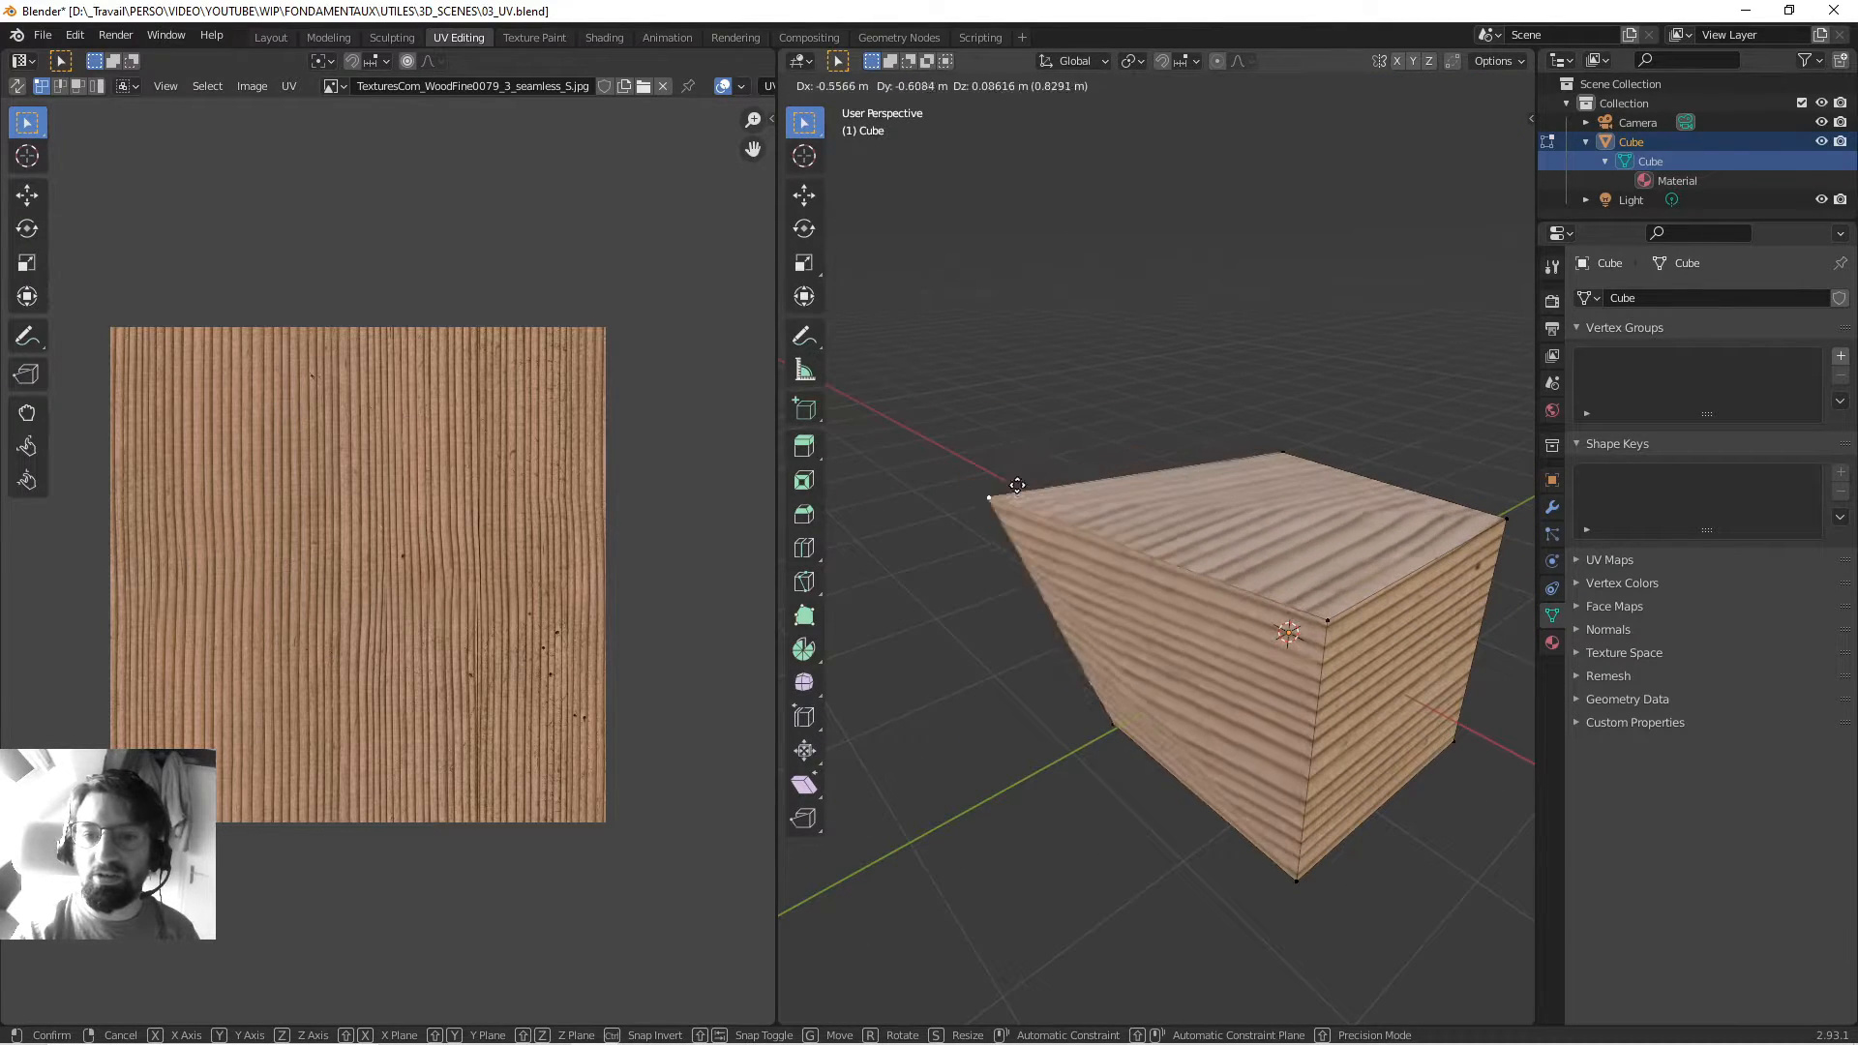
pyautogui.rightClick(1059, 474)
# Select all of the cube's faces in face mode to show the full UV layout.
pyautogui.moveTo(1012, 439); pyautogui.dragTo(1150, 495, button='middle')
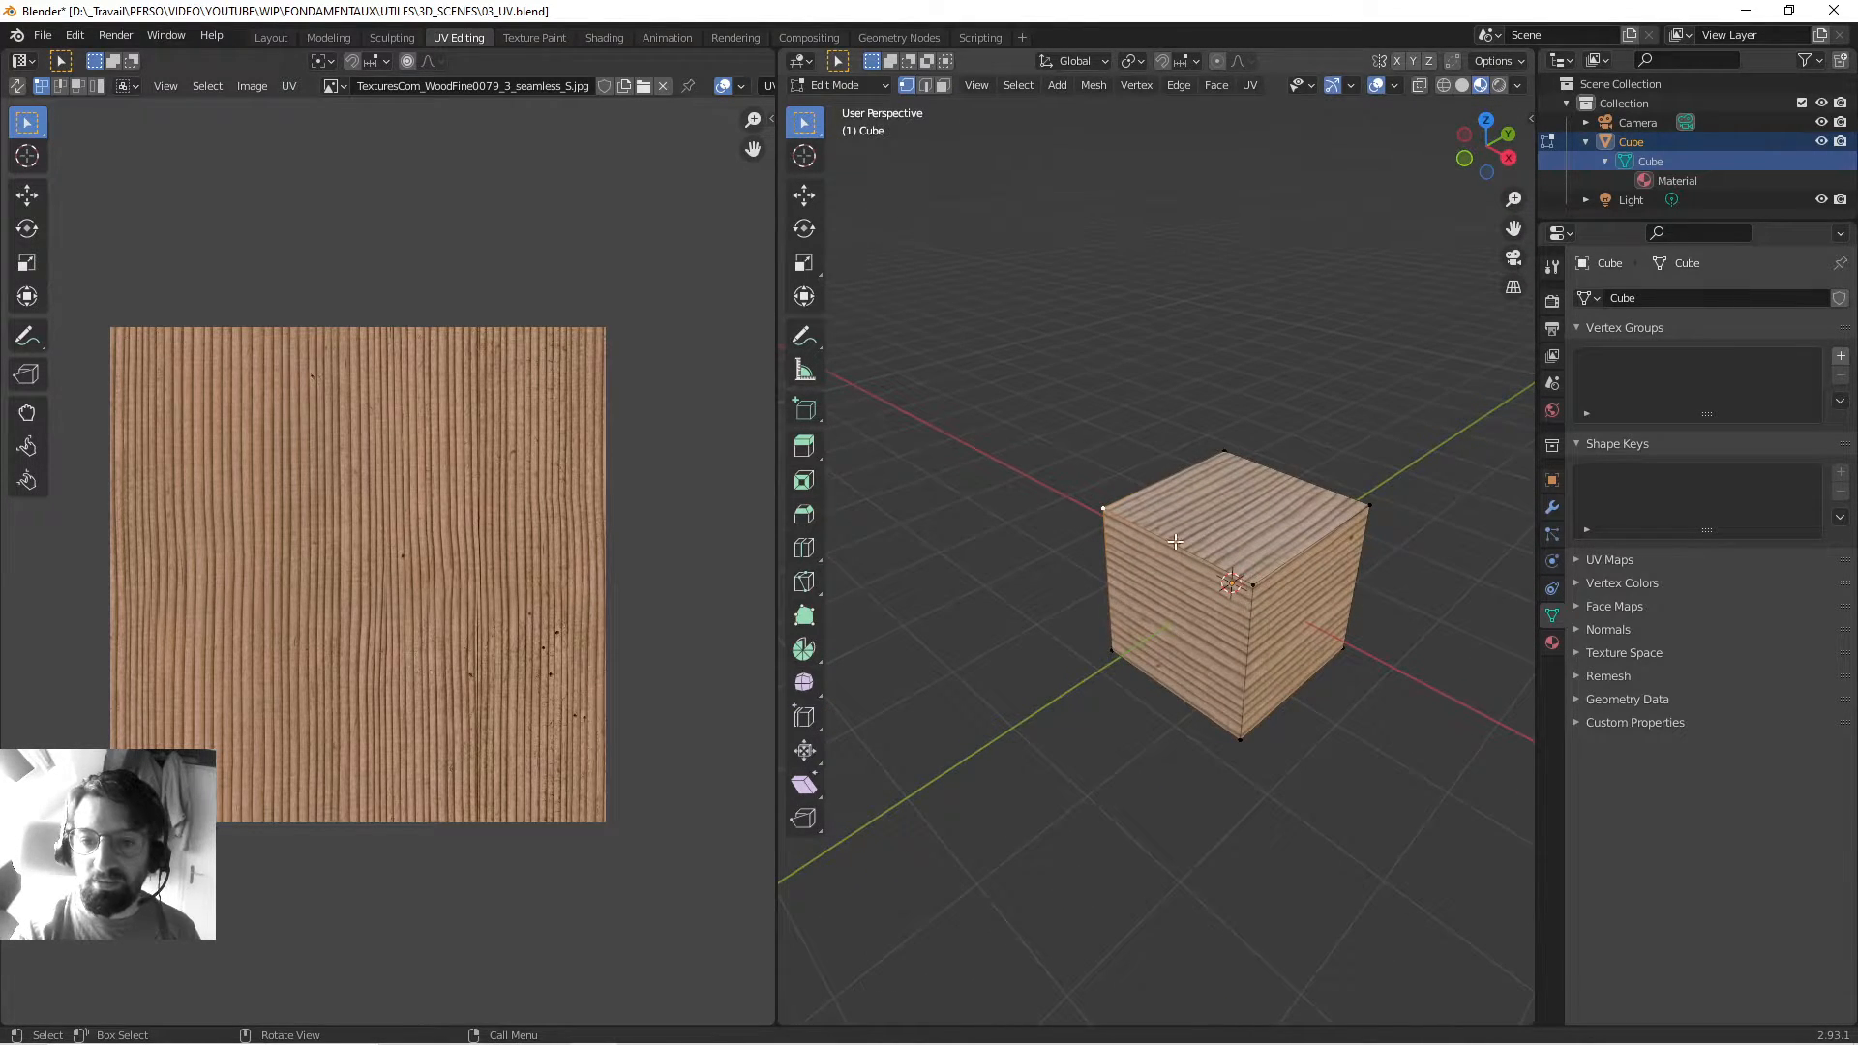
pyautogui.press('3')
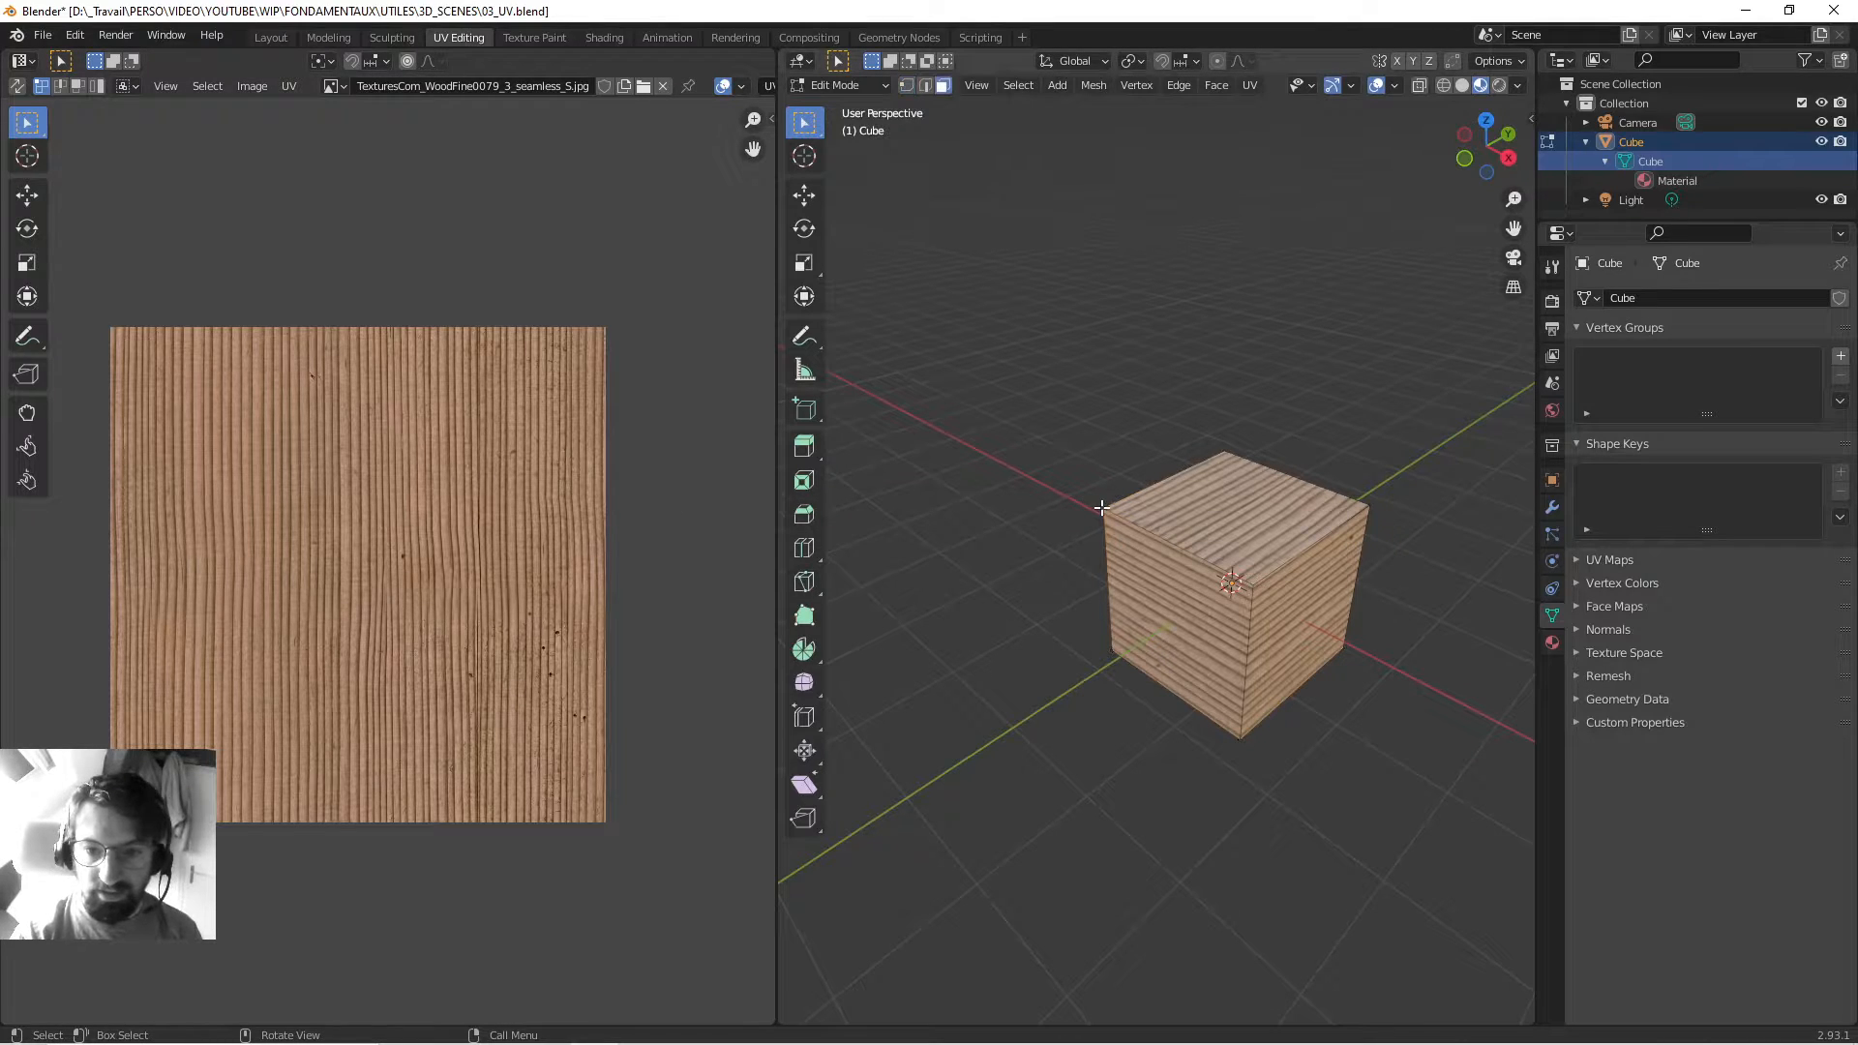
pyautogui.press('a')
pyautogui.moveTo(1070, 547); pyautogui.dragTo(1078, 601, button='middle')
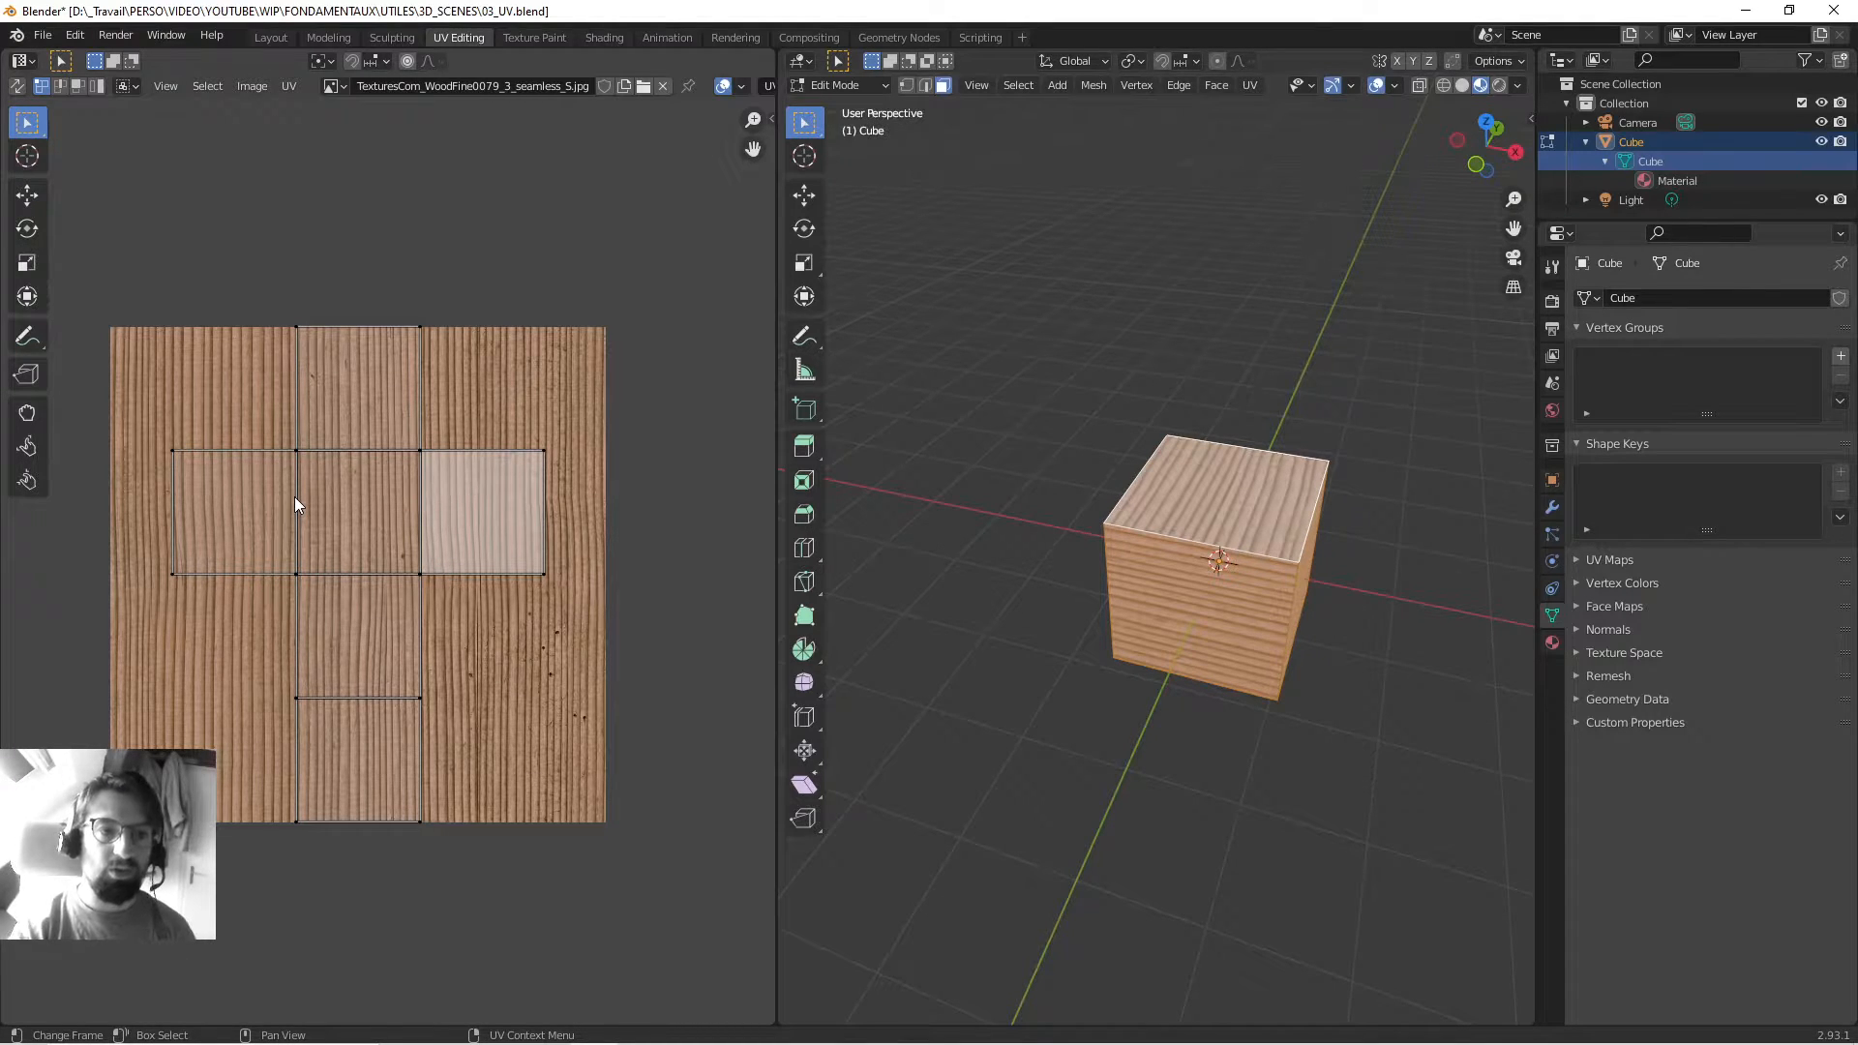
pyautogui.moveTo(295, 521); pyautogui.dragTo(355, 468, button='middle')
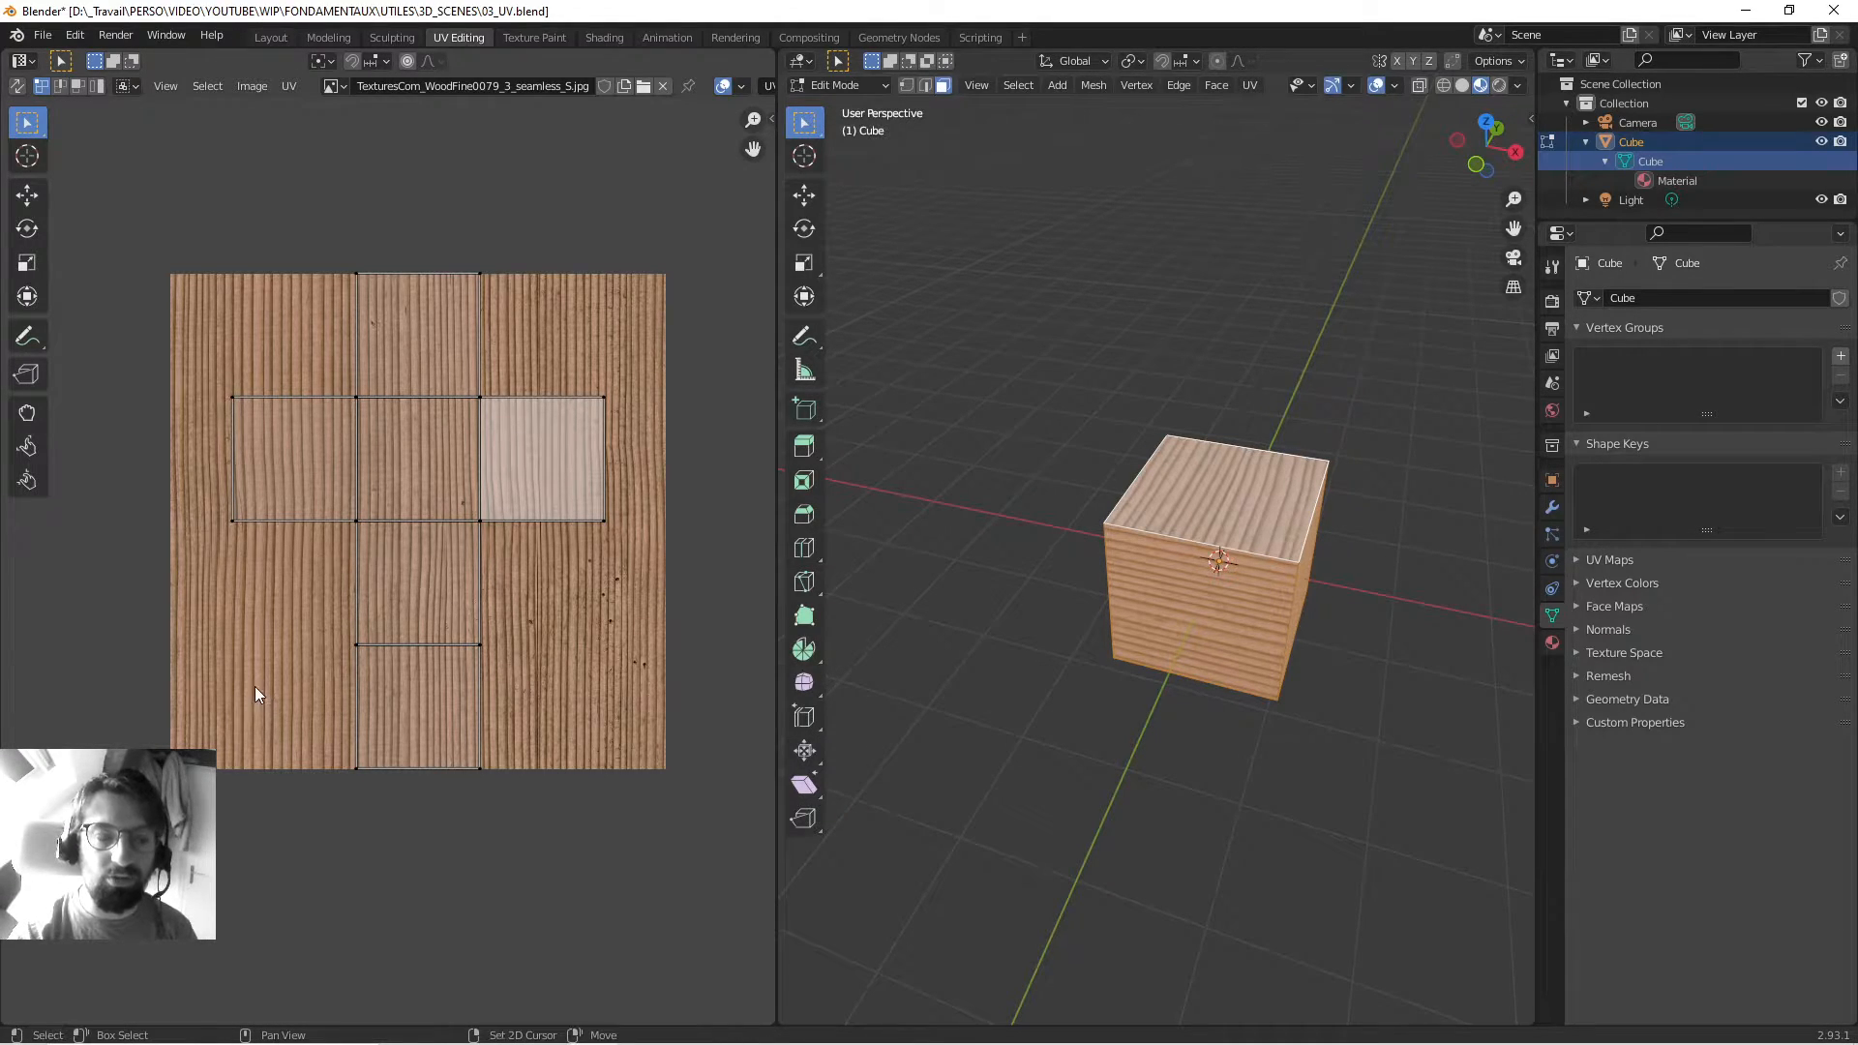
pyautogui.moveTo(254, 687); pyautogui.dragTo(234, 678, button='middle')
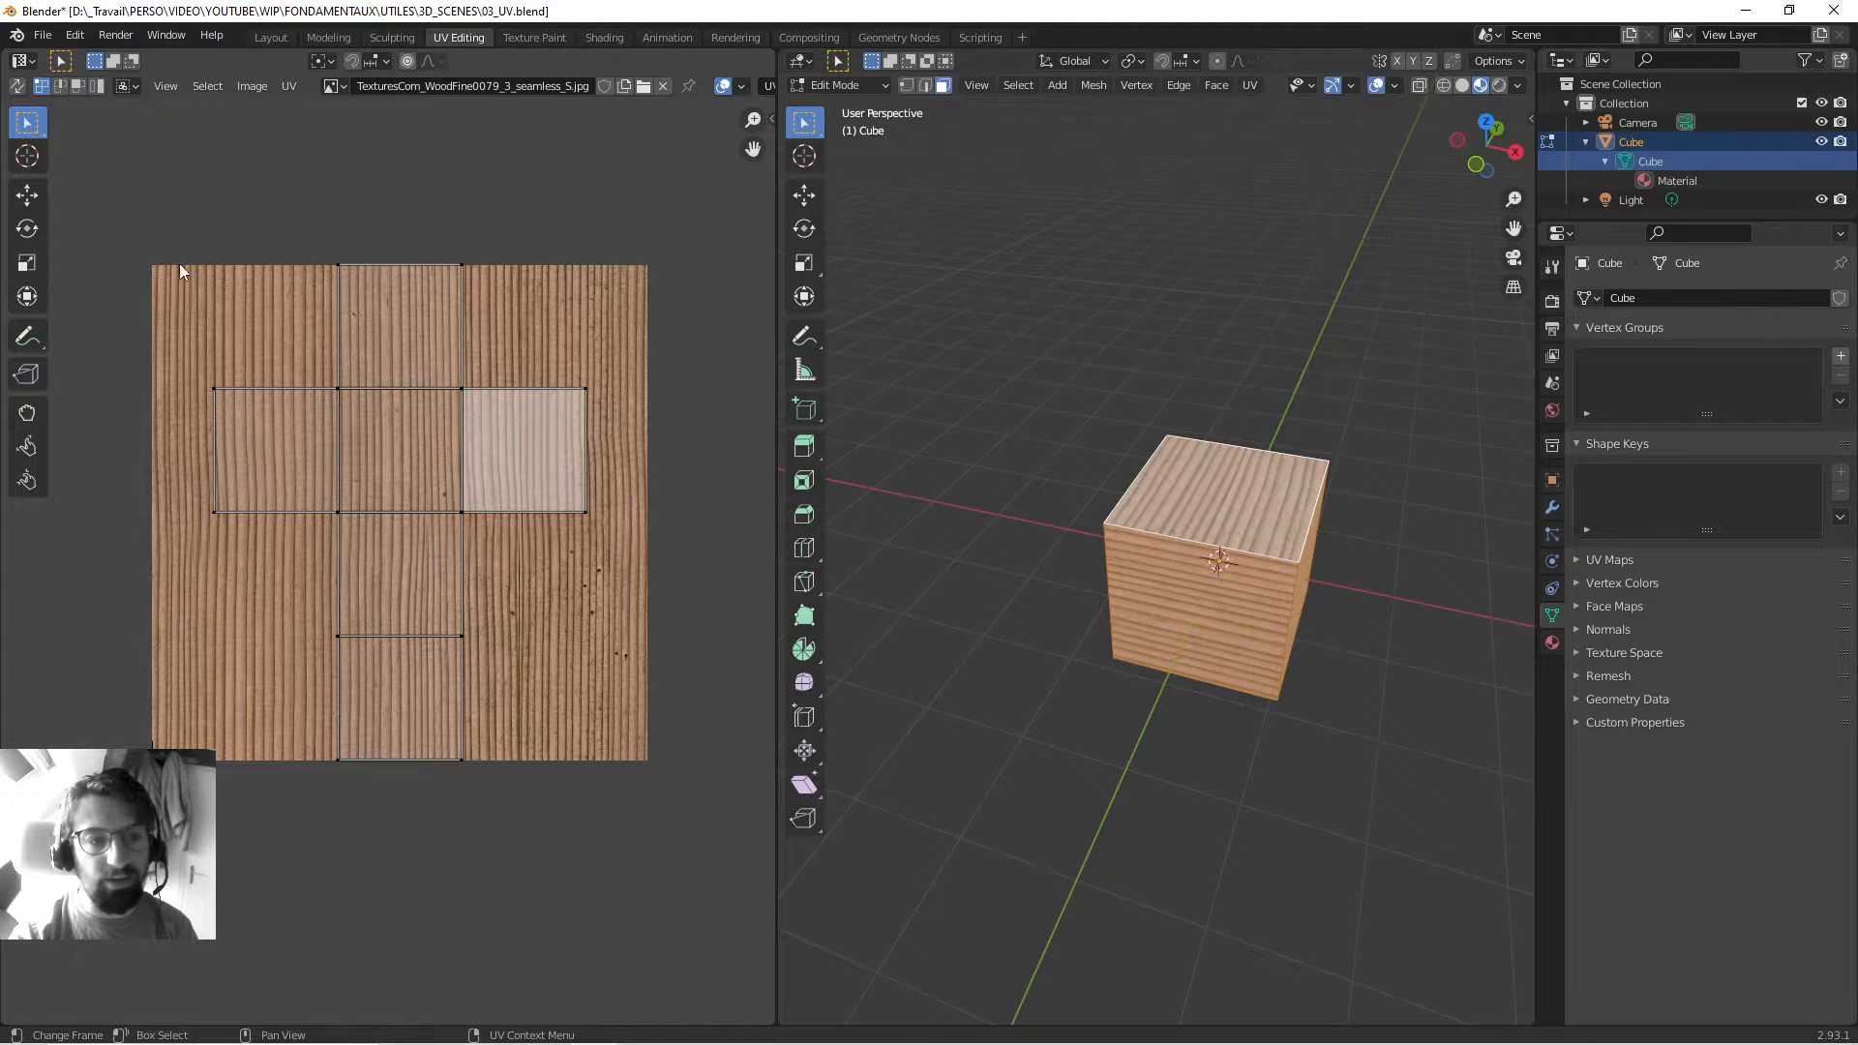
pyautogui.moveTo(223, 503); pyautogui.dragTo(225, 524, button='middle')
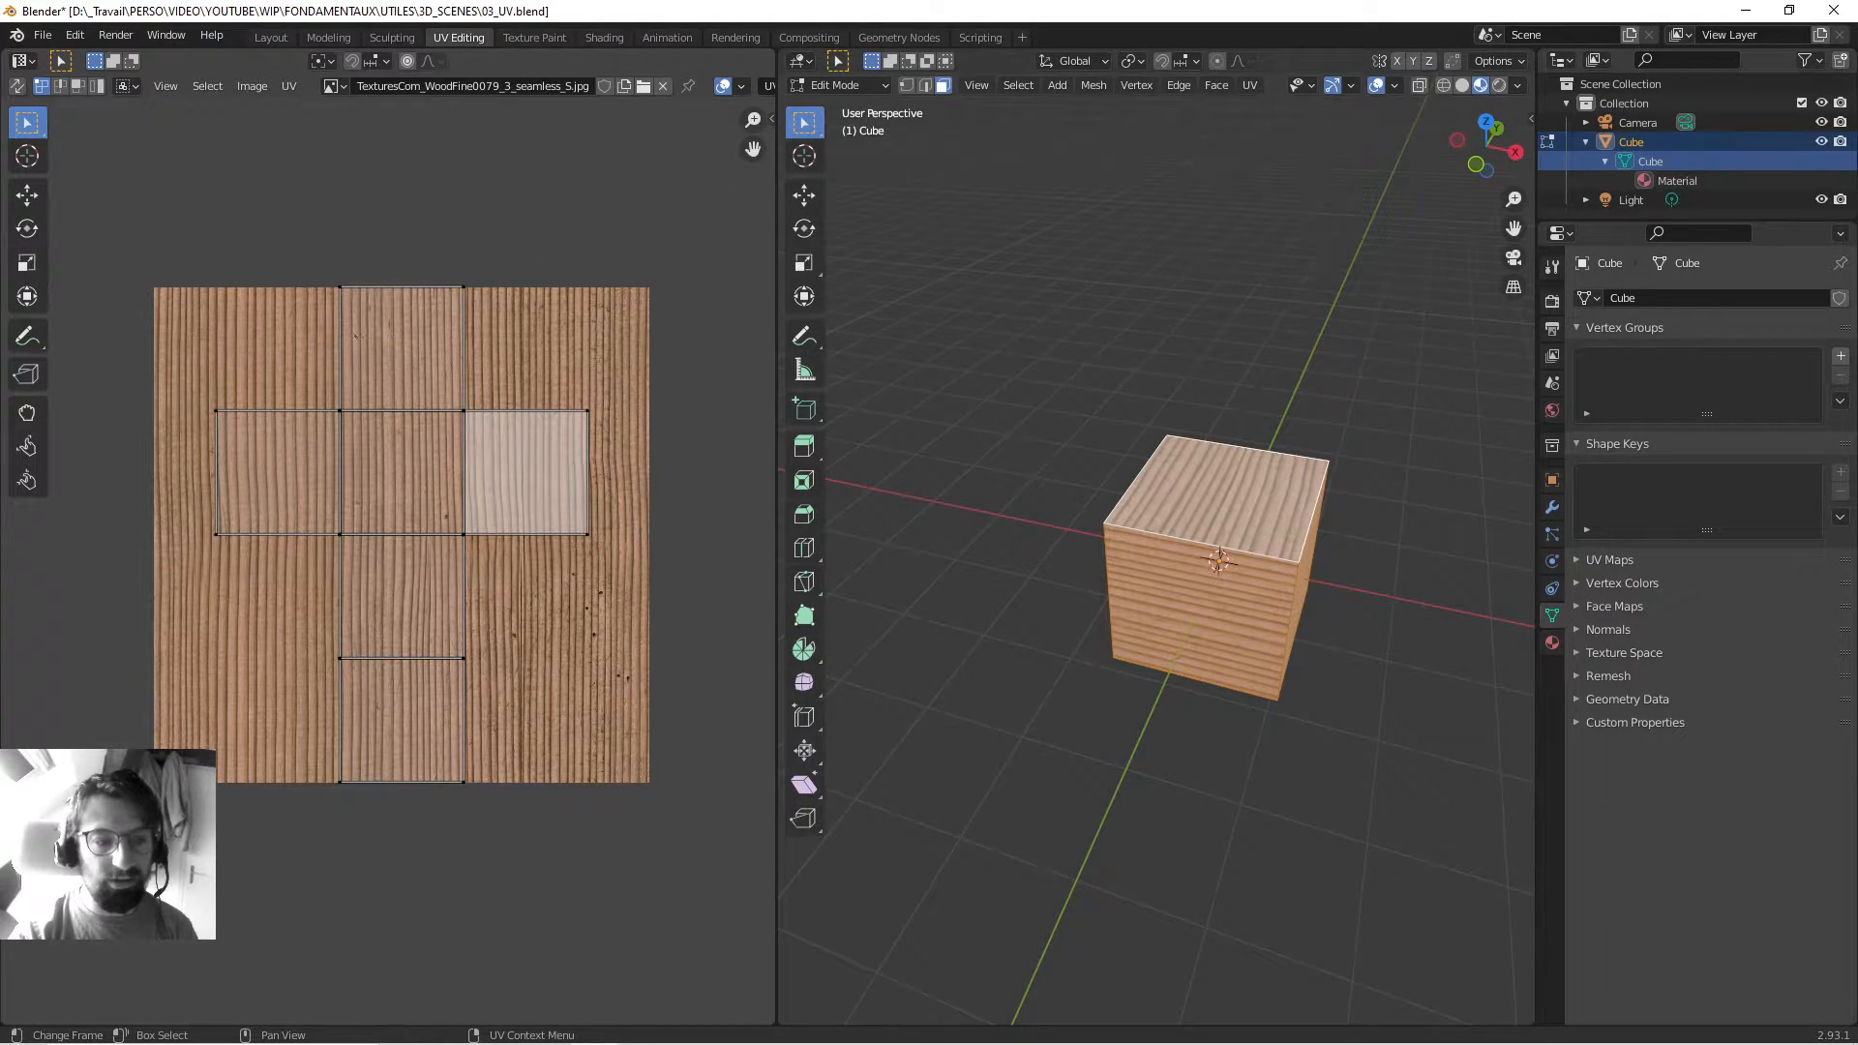
pyautogui.moveTo(290, 435); pyautogui.dragTo(291, 469, button='middle')
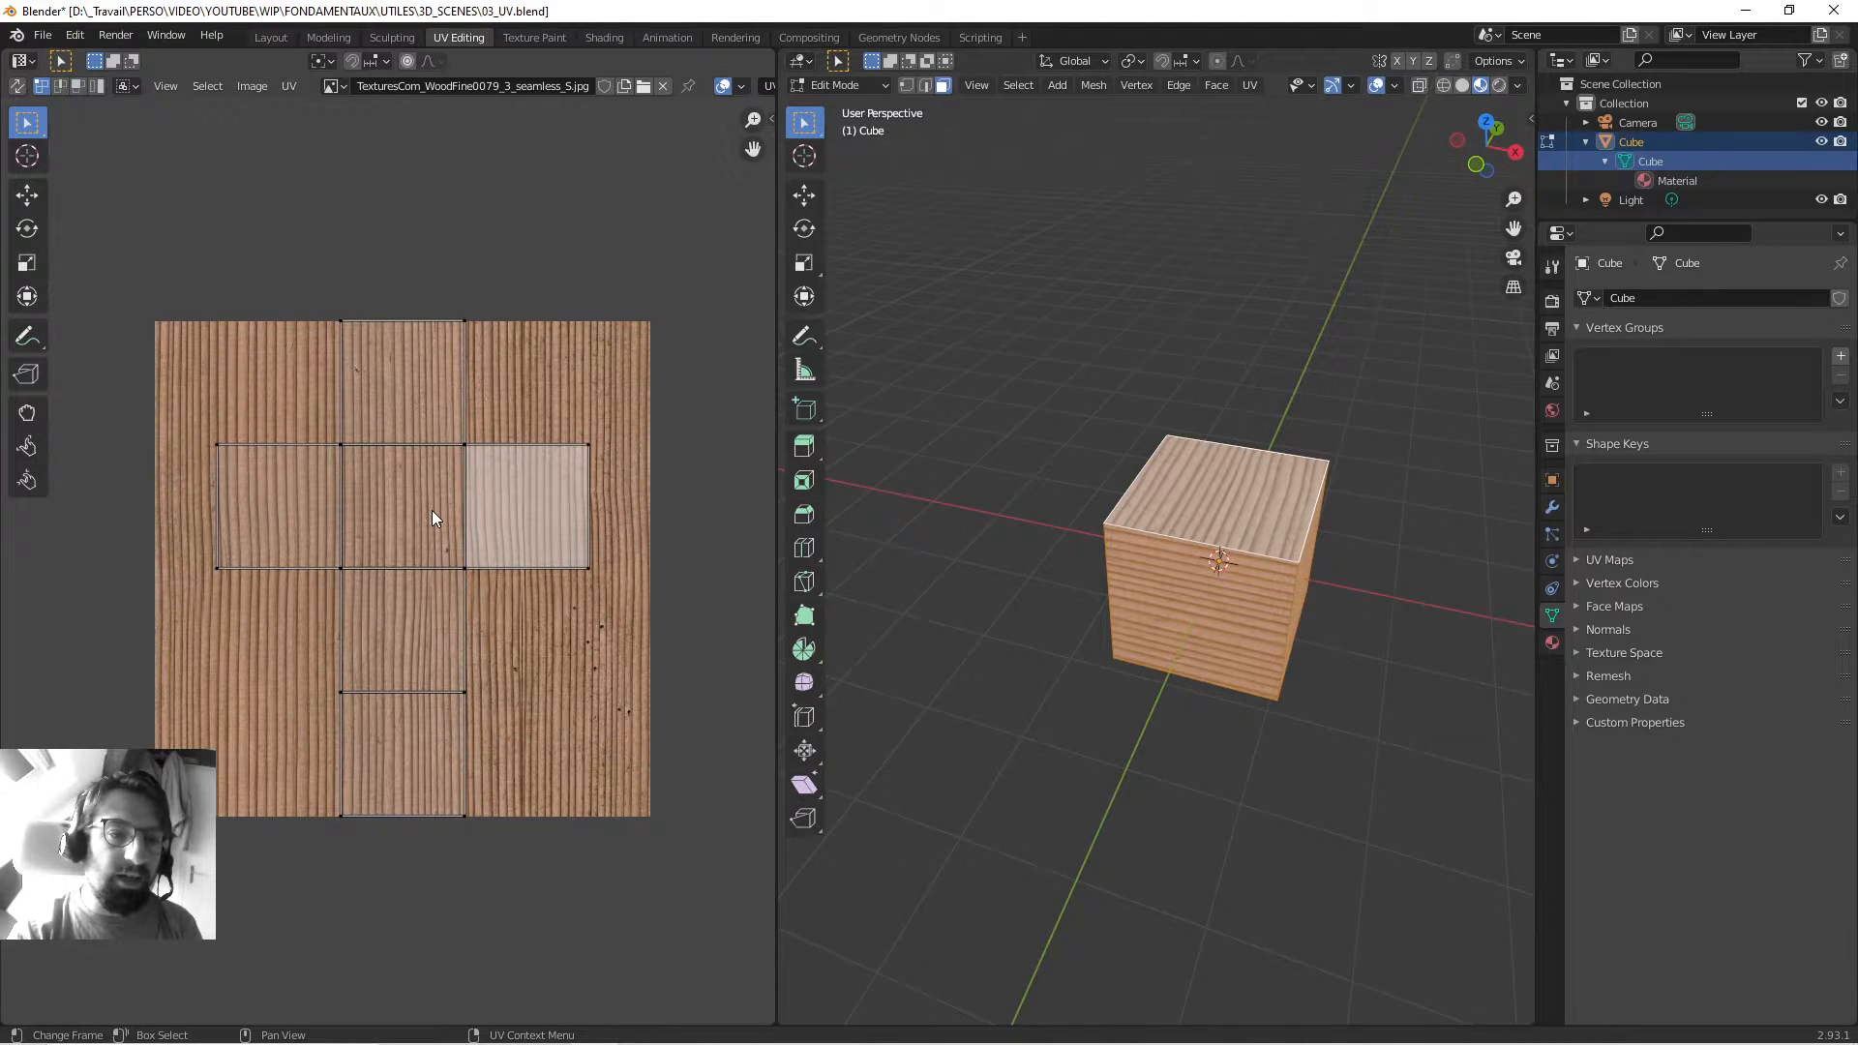
pyautogui.scroll(1, 432, 509)
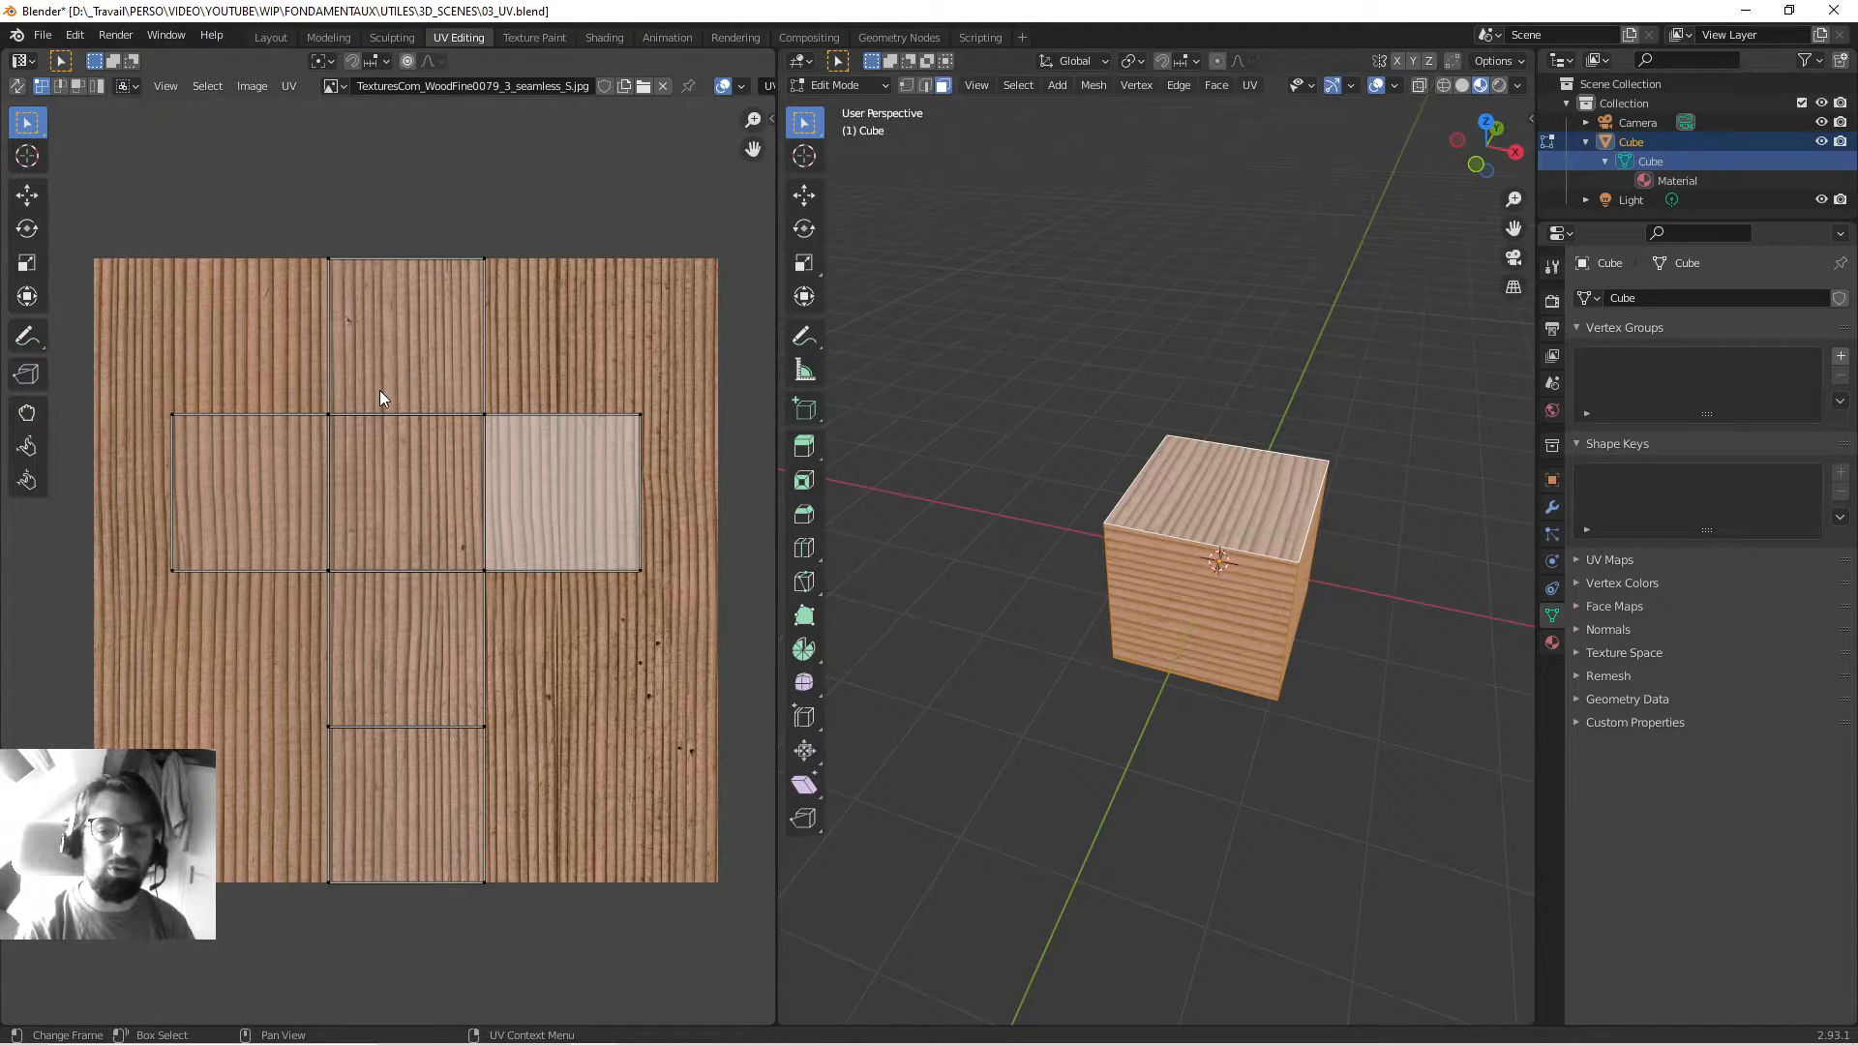
pyautogui.moveTo(1152, 507)
pyautogui.mouseDown(button='middle')
pyautogui.moveTo(1149, 554)
pyautogui.moveTo(1127, 528)
pyautogui.mouseUp(button='middle')
pyautogui.scroll(3, 468, 506)
pyautogui.scroll(-2, 484, 506)
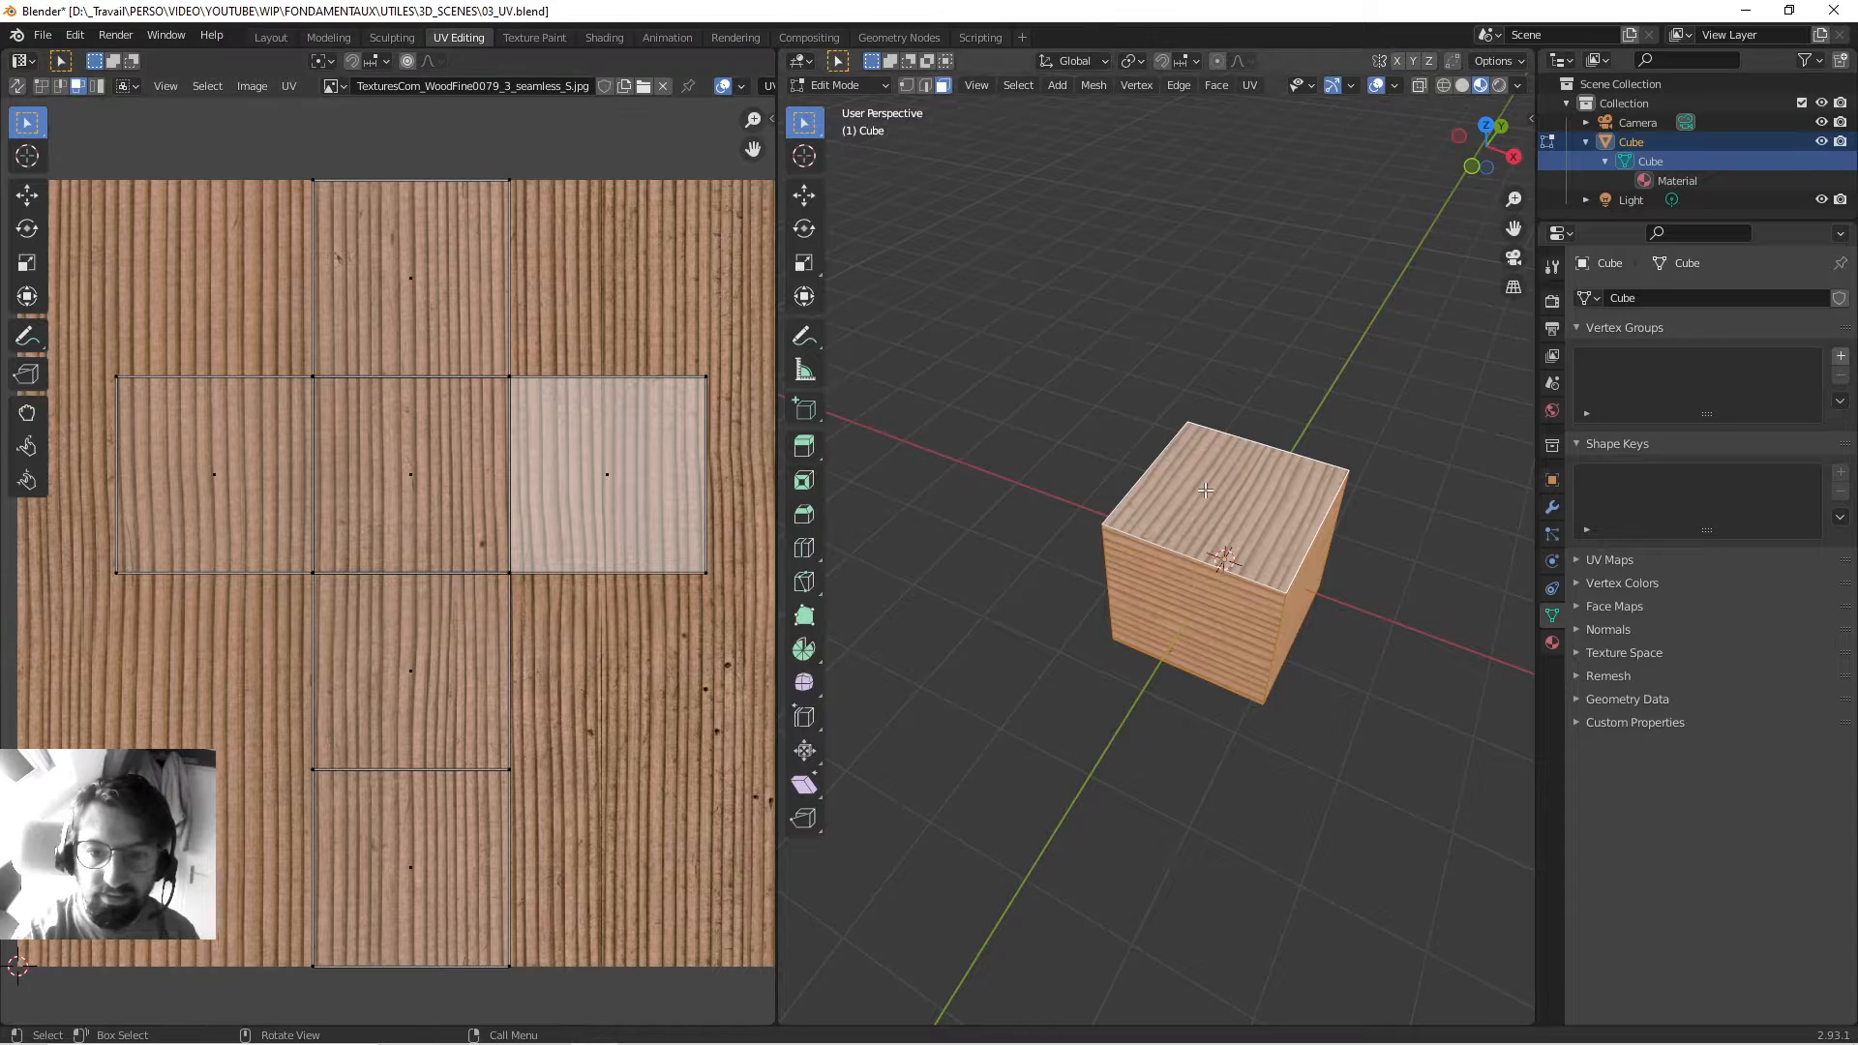
# Select the top face and then each side face in turn, viewing each UV square.
pyautogui.click(1187, 459)
pyautogui.moveTo(1187, 459); pyautogui.dragTo(1167, 578, button='middle')
pyautogui.click(1173, 592)
pyautogui.moveTo(1036, 552); pyautogui.dragTo(1192, 575, button='middle')
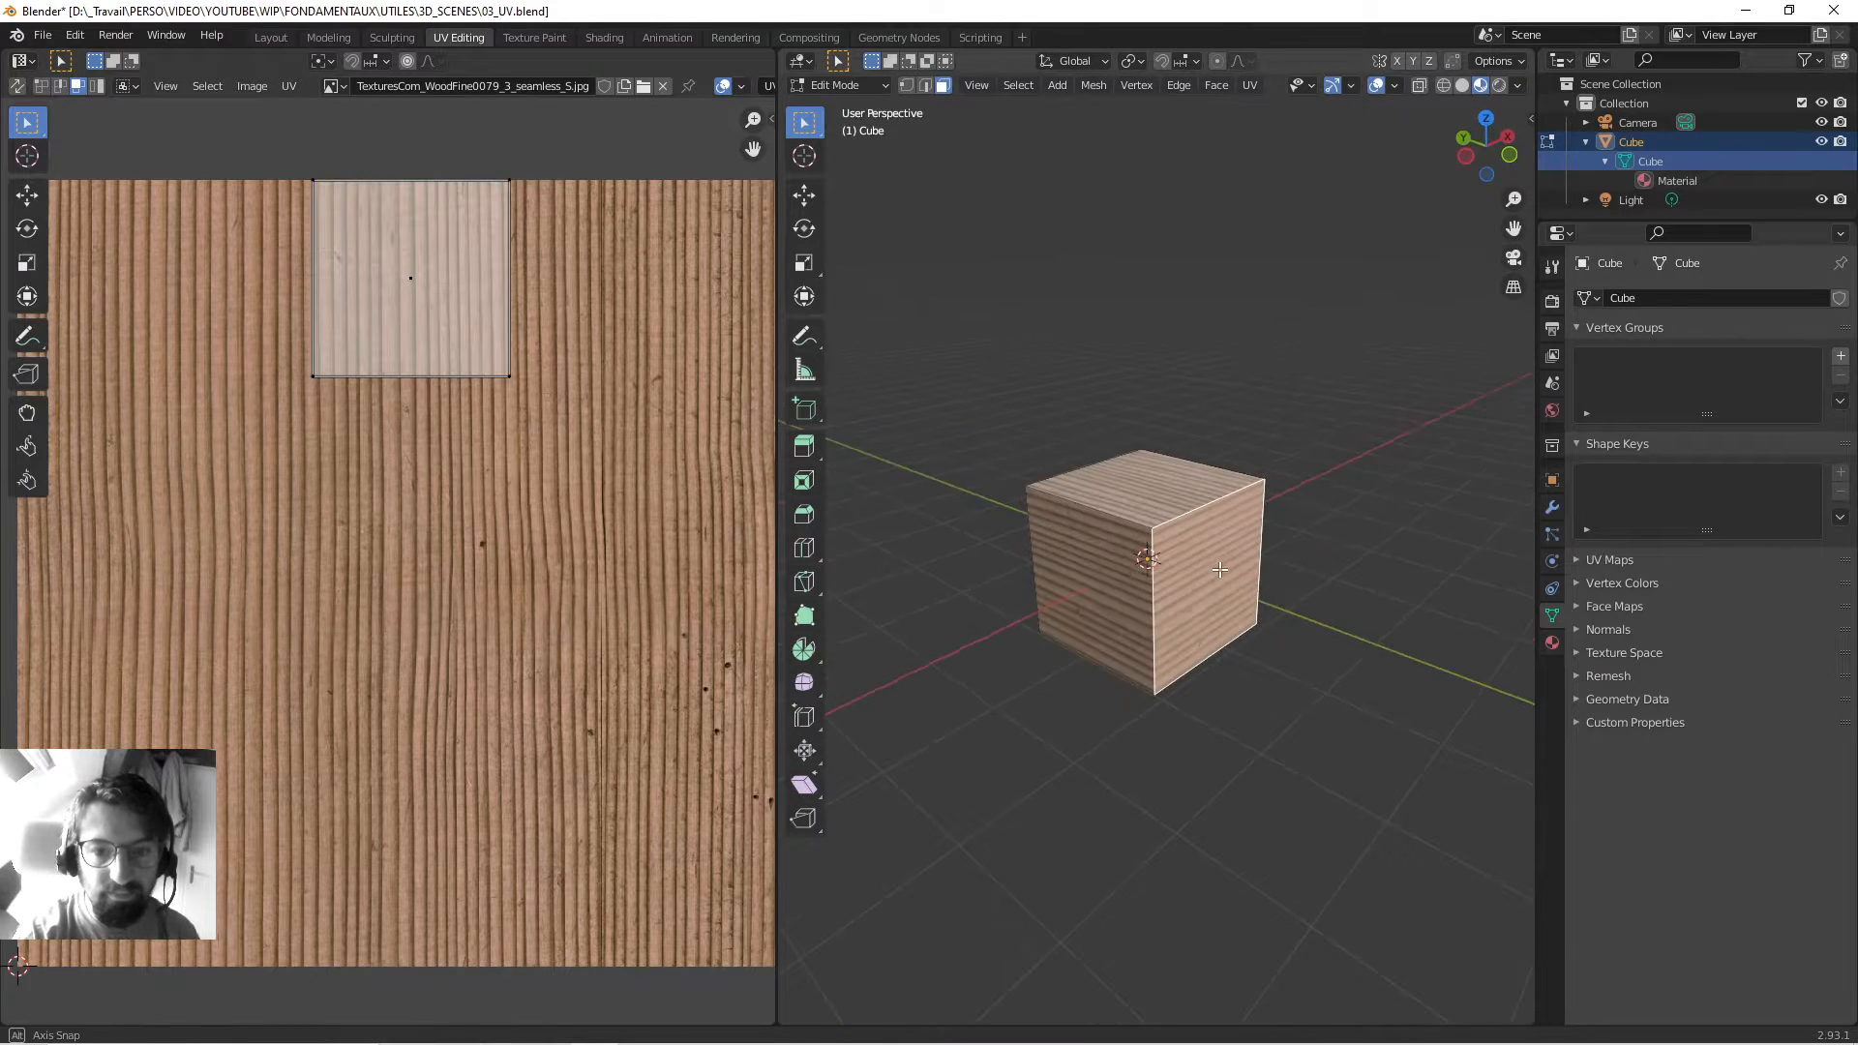
pyautogui.click(1106, 573)
pyautogui.moveTo(978, 549); pyautogui.dragTo(1238, 568, button='middle')
pyautogui.click(1045, 633)
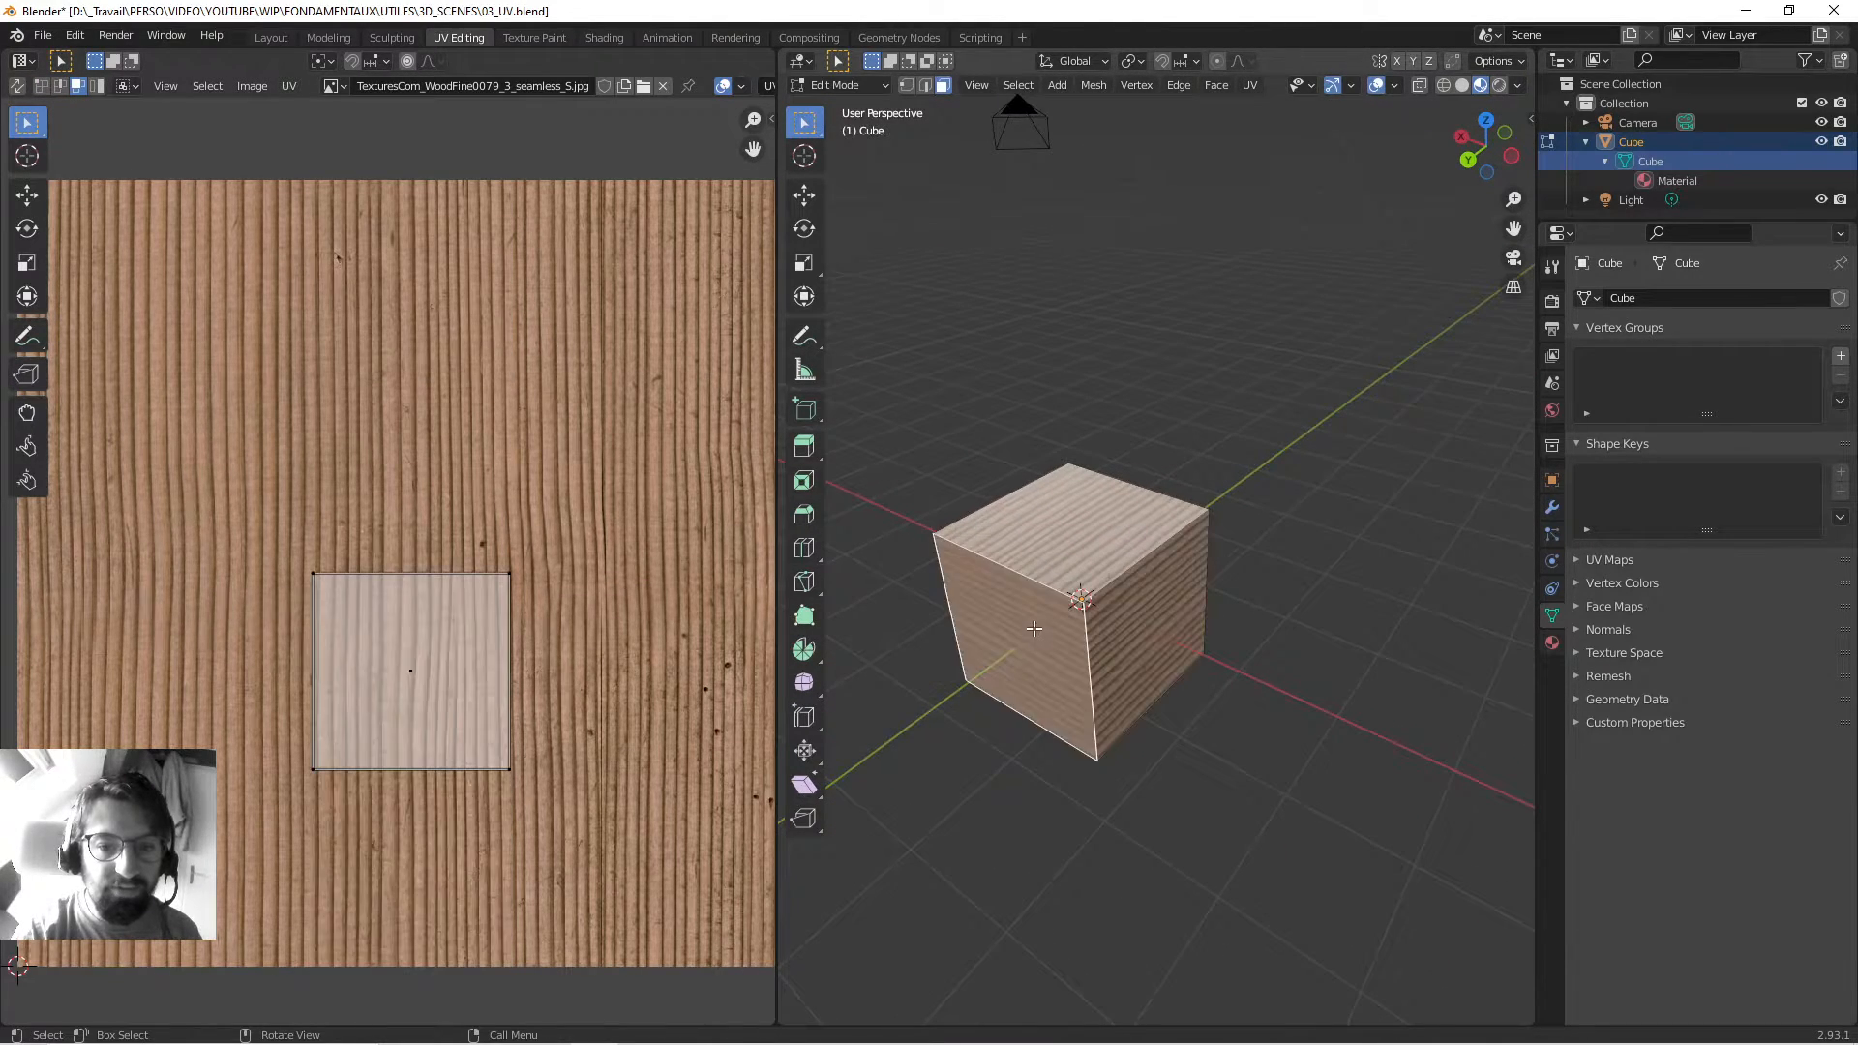
# Check the front-left face, another side face and the top face, then open the Select menu.
pyautogui.scroll(-3, 1039, 620)
pyautogui.keyDown('shift'); pyautogui.moveTo(1033, 593); pyautogui.dragTo(1092, 519, button='middle'); pyautogui.keyUp('shift')
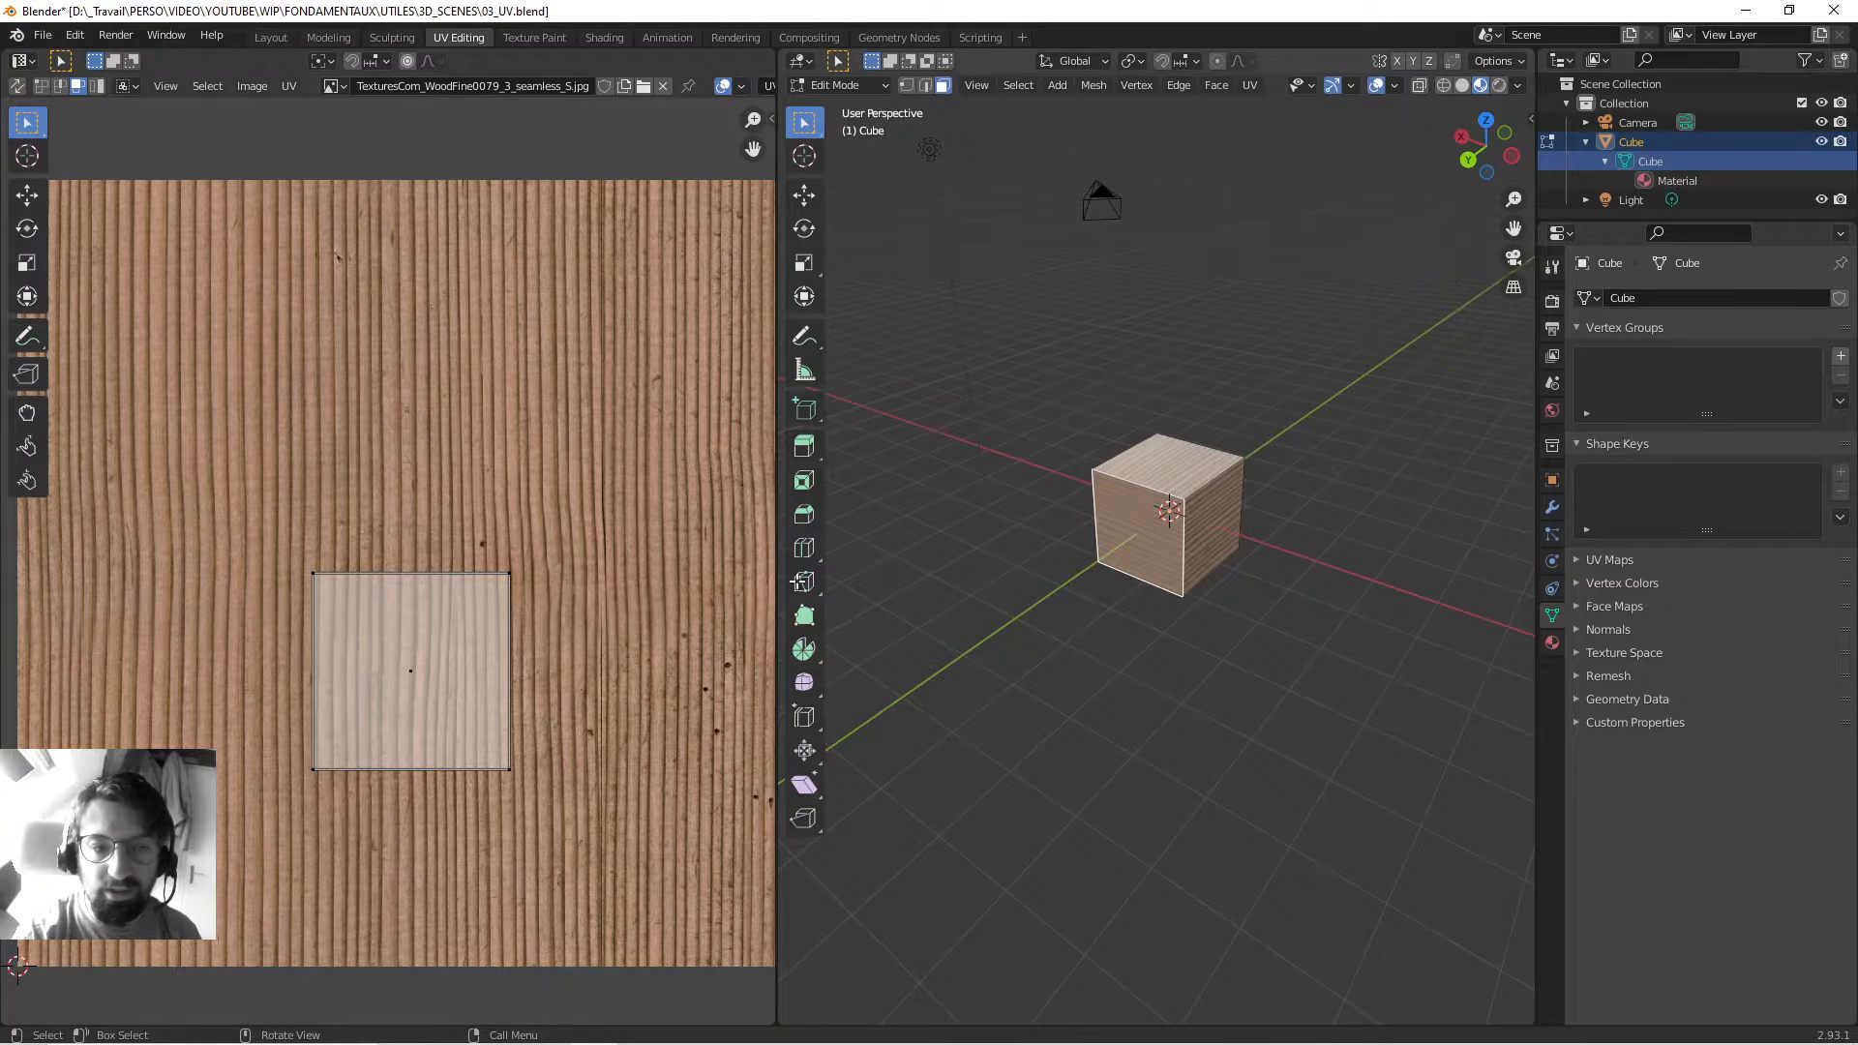
pyautogui.moveTo(989, 534); pyautogui.dragTo(1234, 513, button='middle')
pyautogui.click(1091, 534)
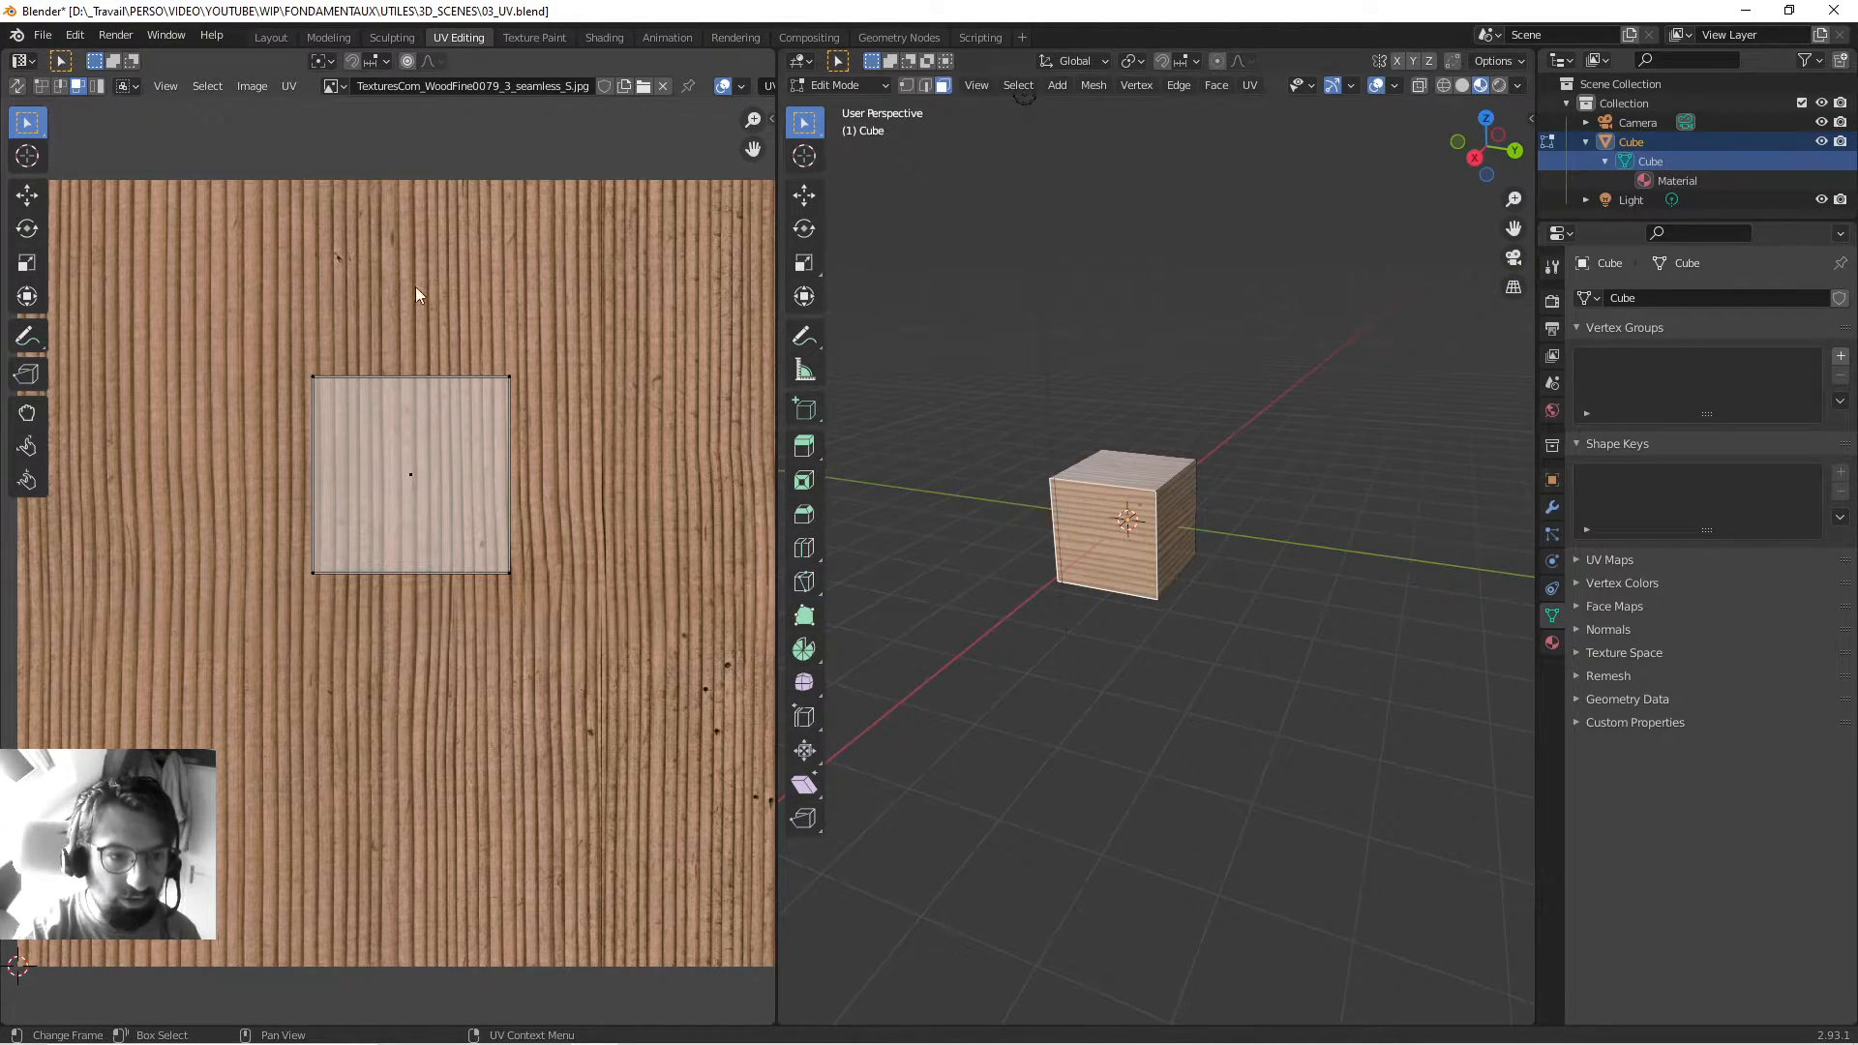
pyautogui.scroll(-2, 416, 287)
pyautogui.moveTo(1052, 491); pyautogui.dragTo(1198, 586, button='middle')
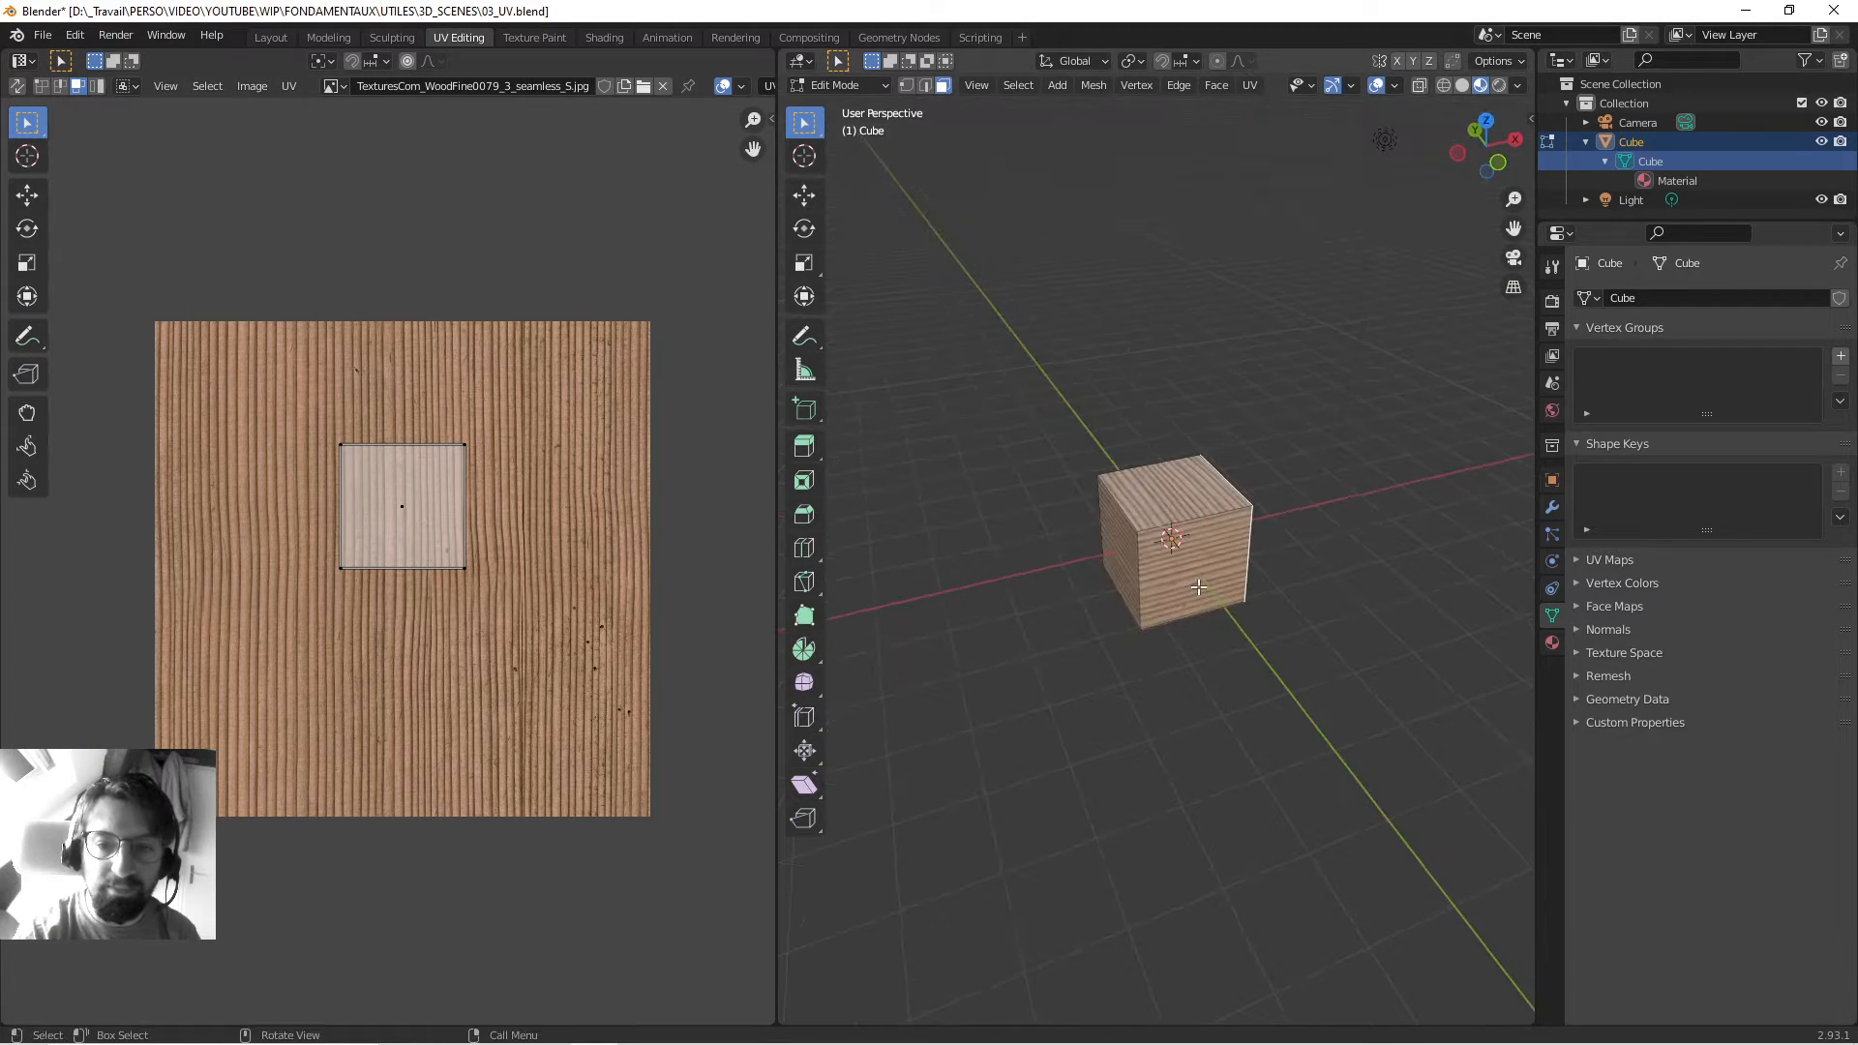
pyautogui.click(1198, 586)
pyautogui.click(1182, 511)
pyautogui.moveTo(1306, 531); pyautogui.dragTo(1071, 426, button='middle')
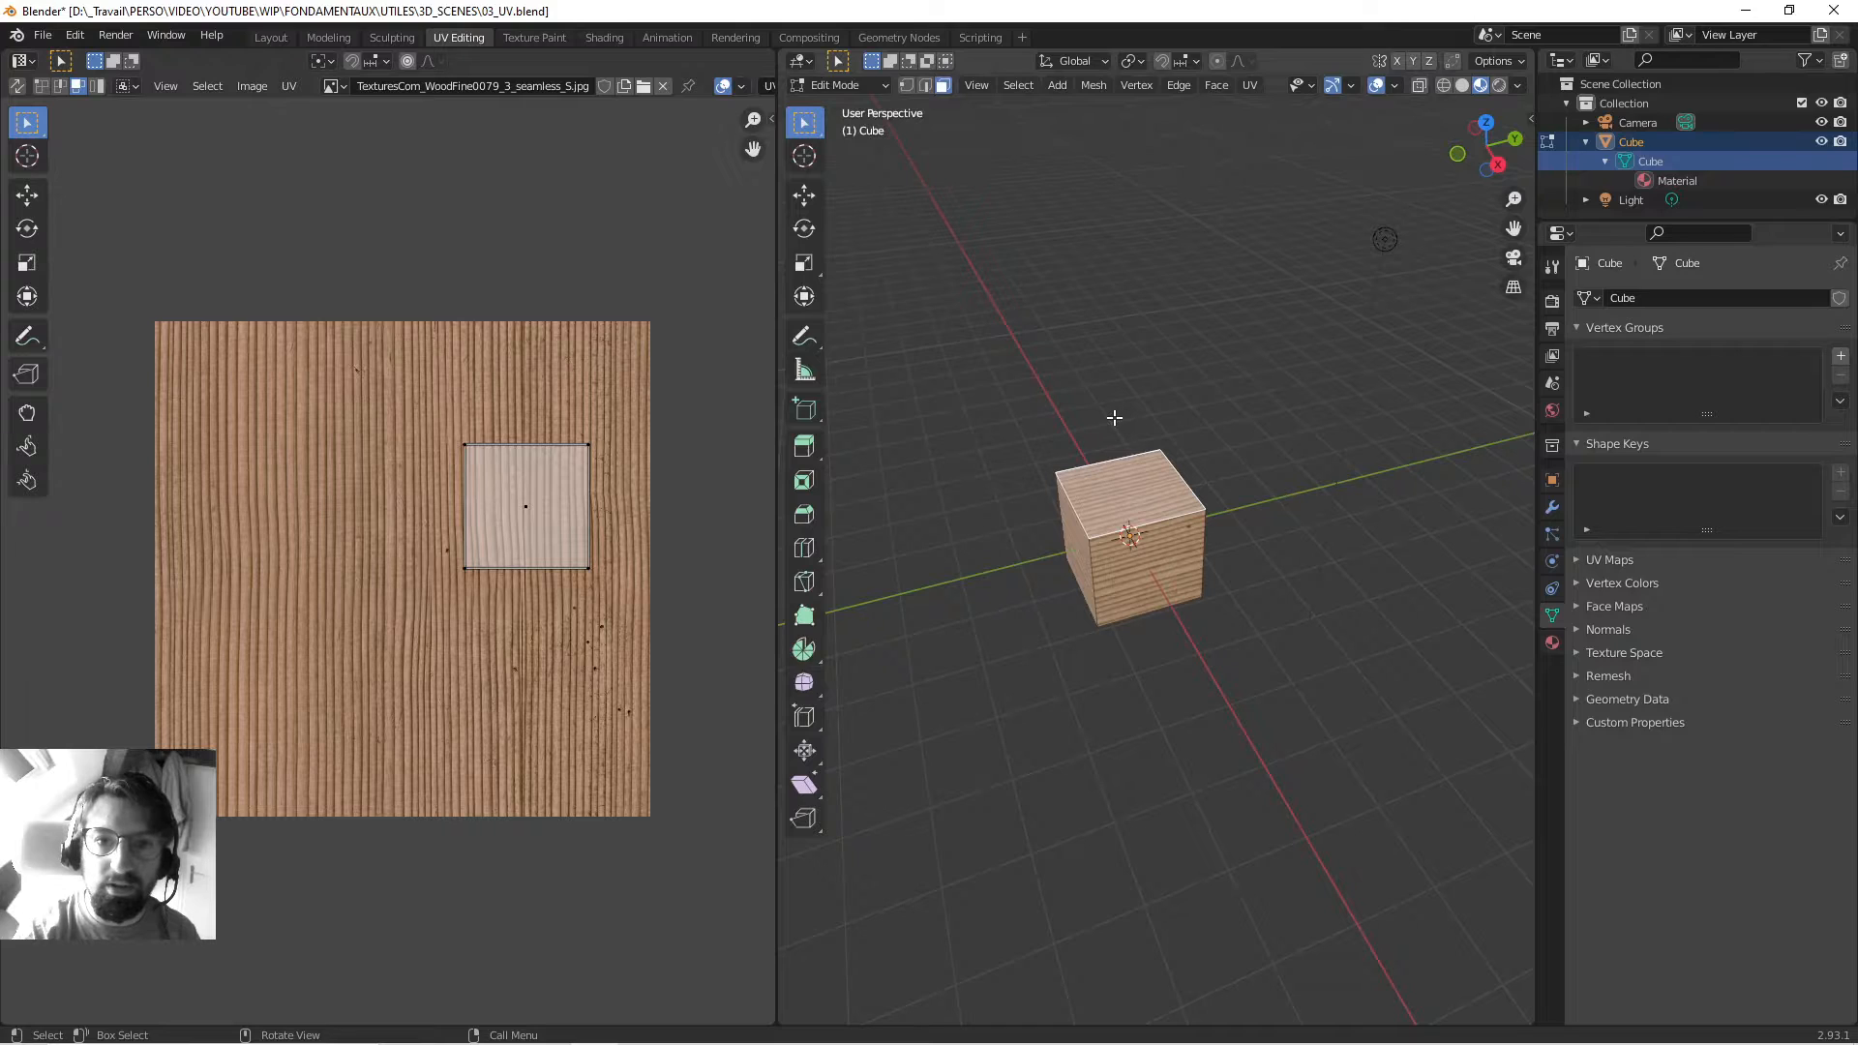
pyautogui.click(1019, 85)
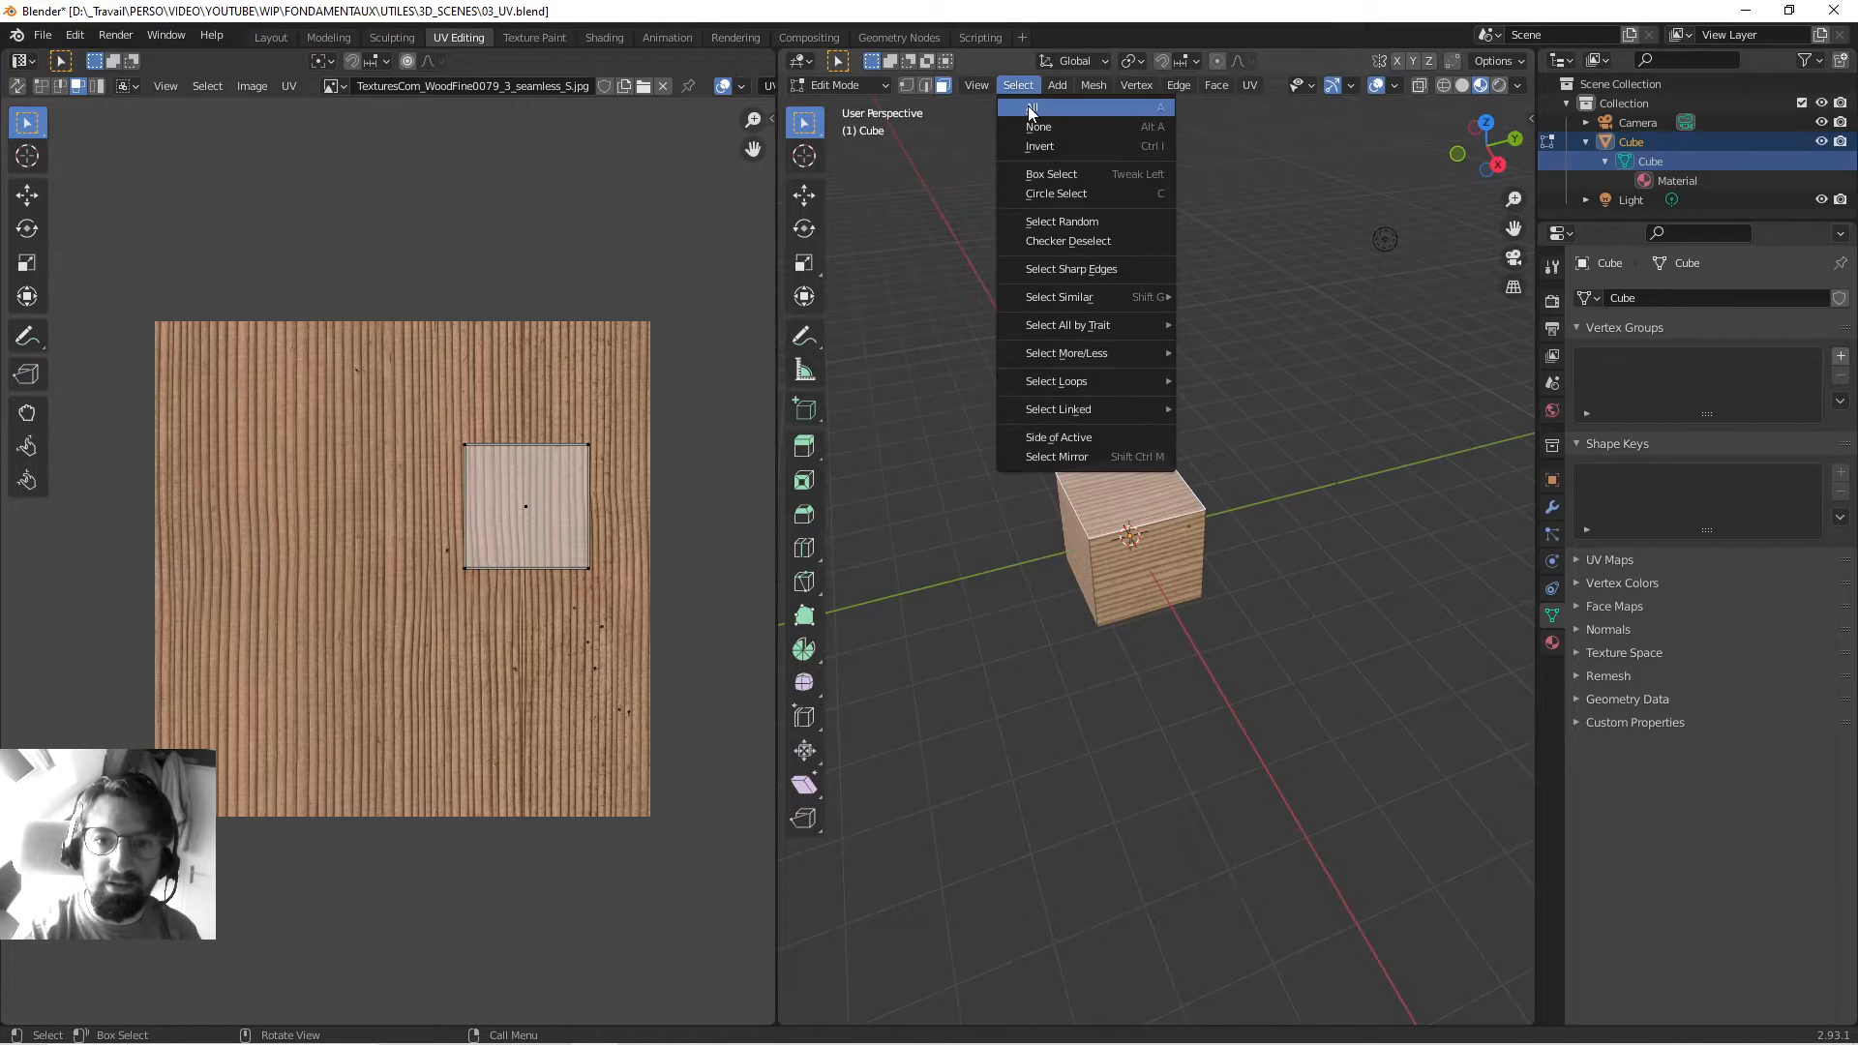
# Select all faces via Select > All, deselect, then undo so all six UV islands show, and zoom the UV view.
pyautogui.click(1092, 109)
pyautogui.hotkey('alt', 'a')
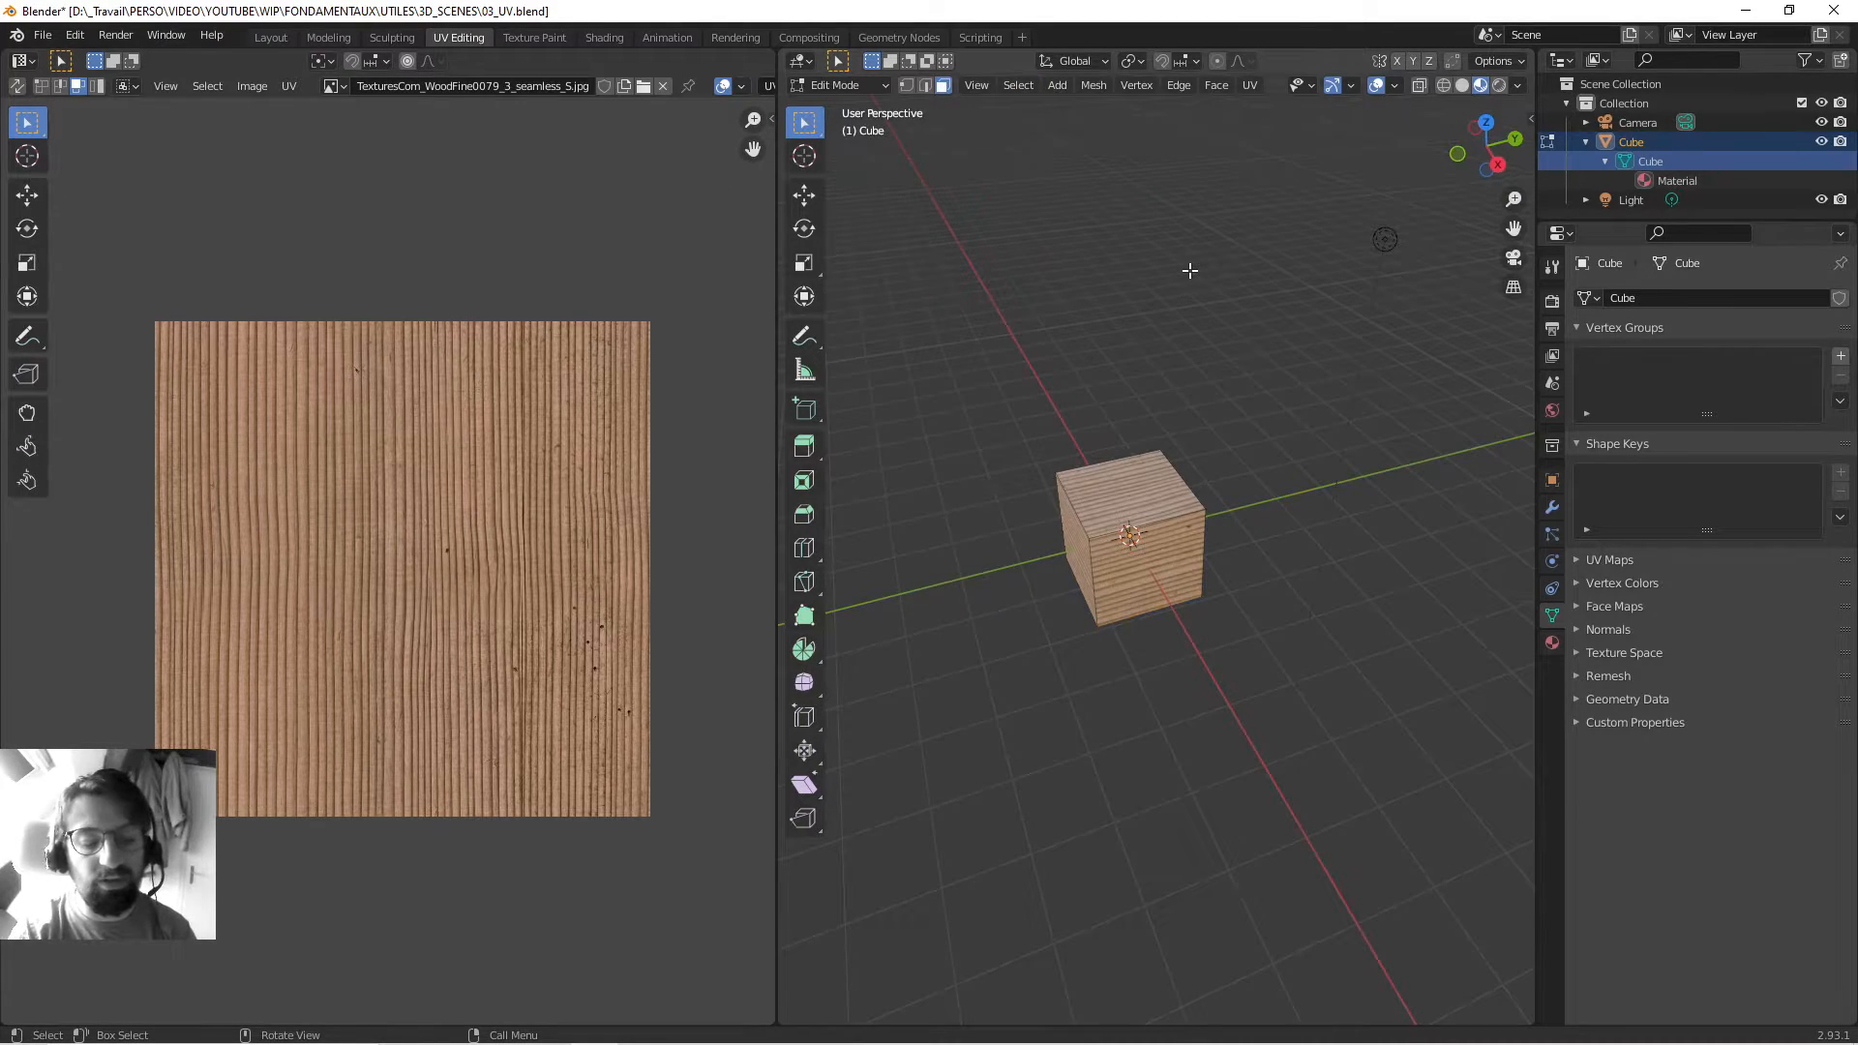
pyautogui.hotkey('ctrl', 'z')
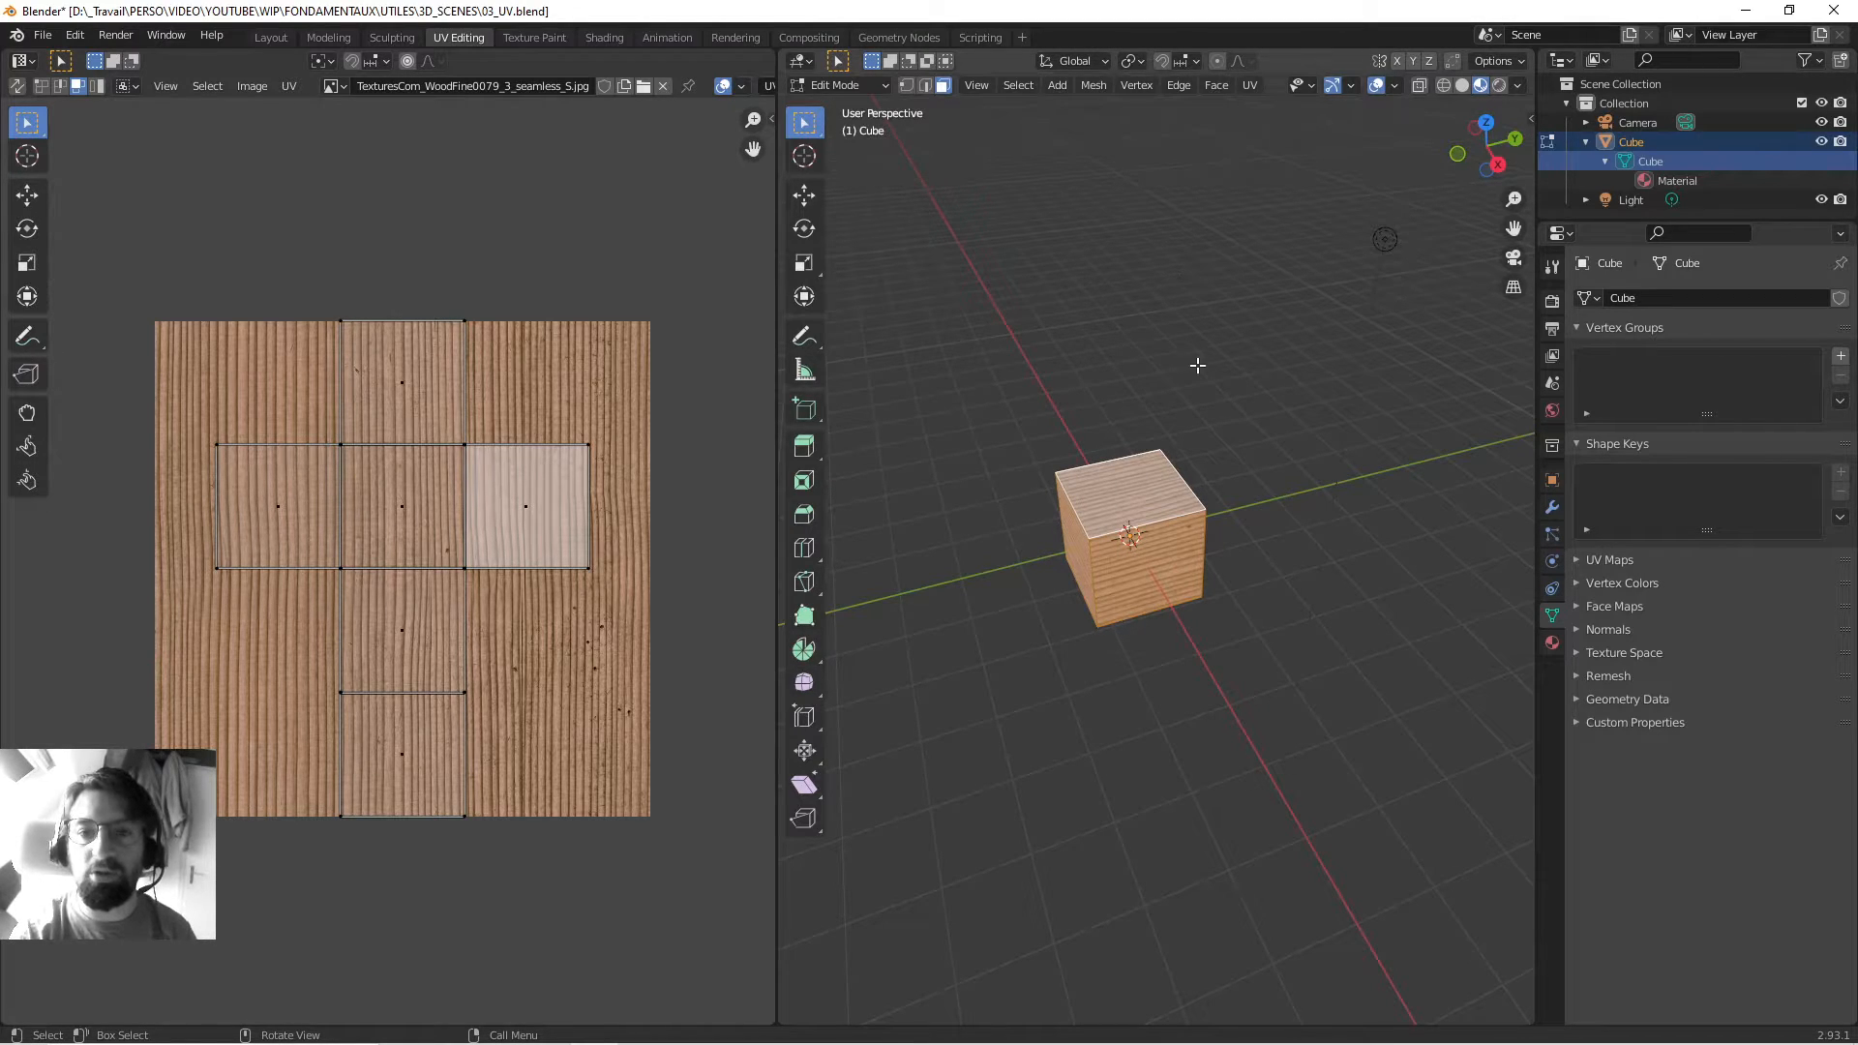
pyautogui.moveTo(1198, 365); pyautogui.dragTo(1001, 398, button='middle')
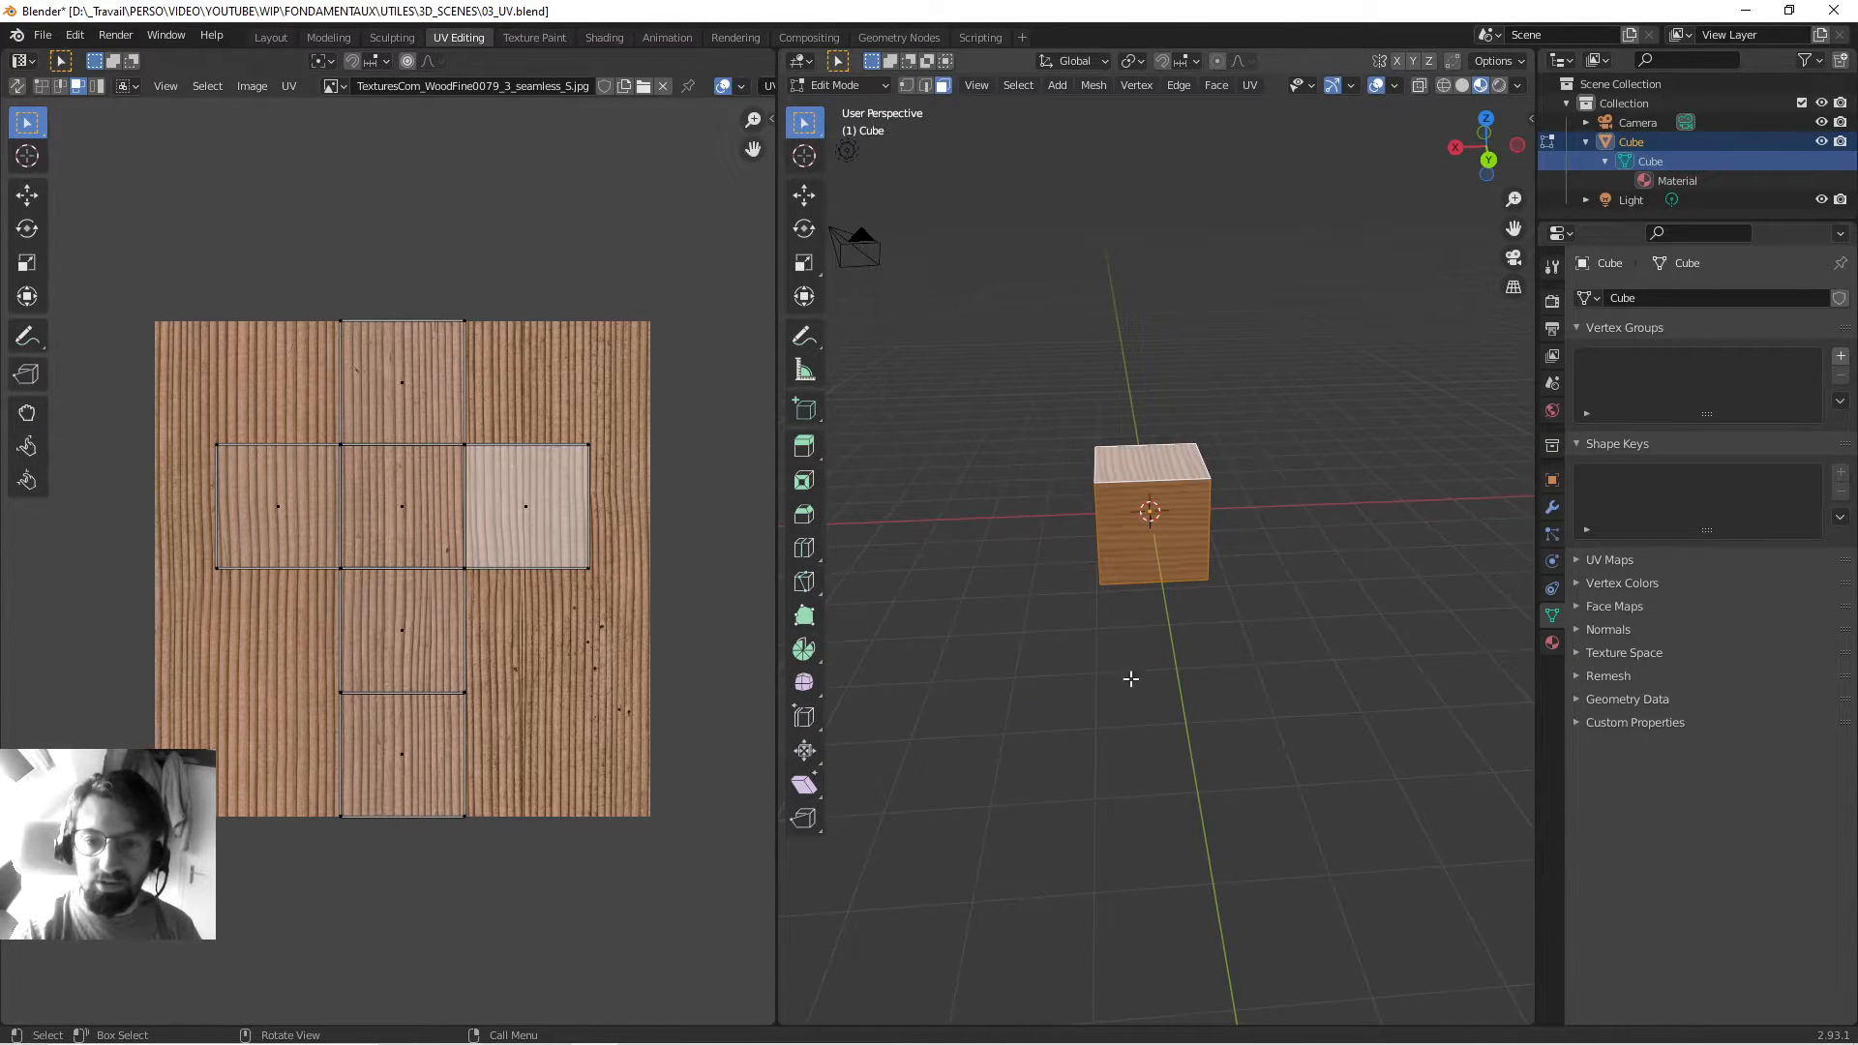
pyautogui.scroll(2, 345, 511)
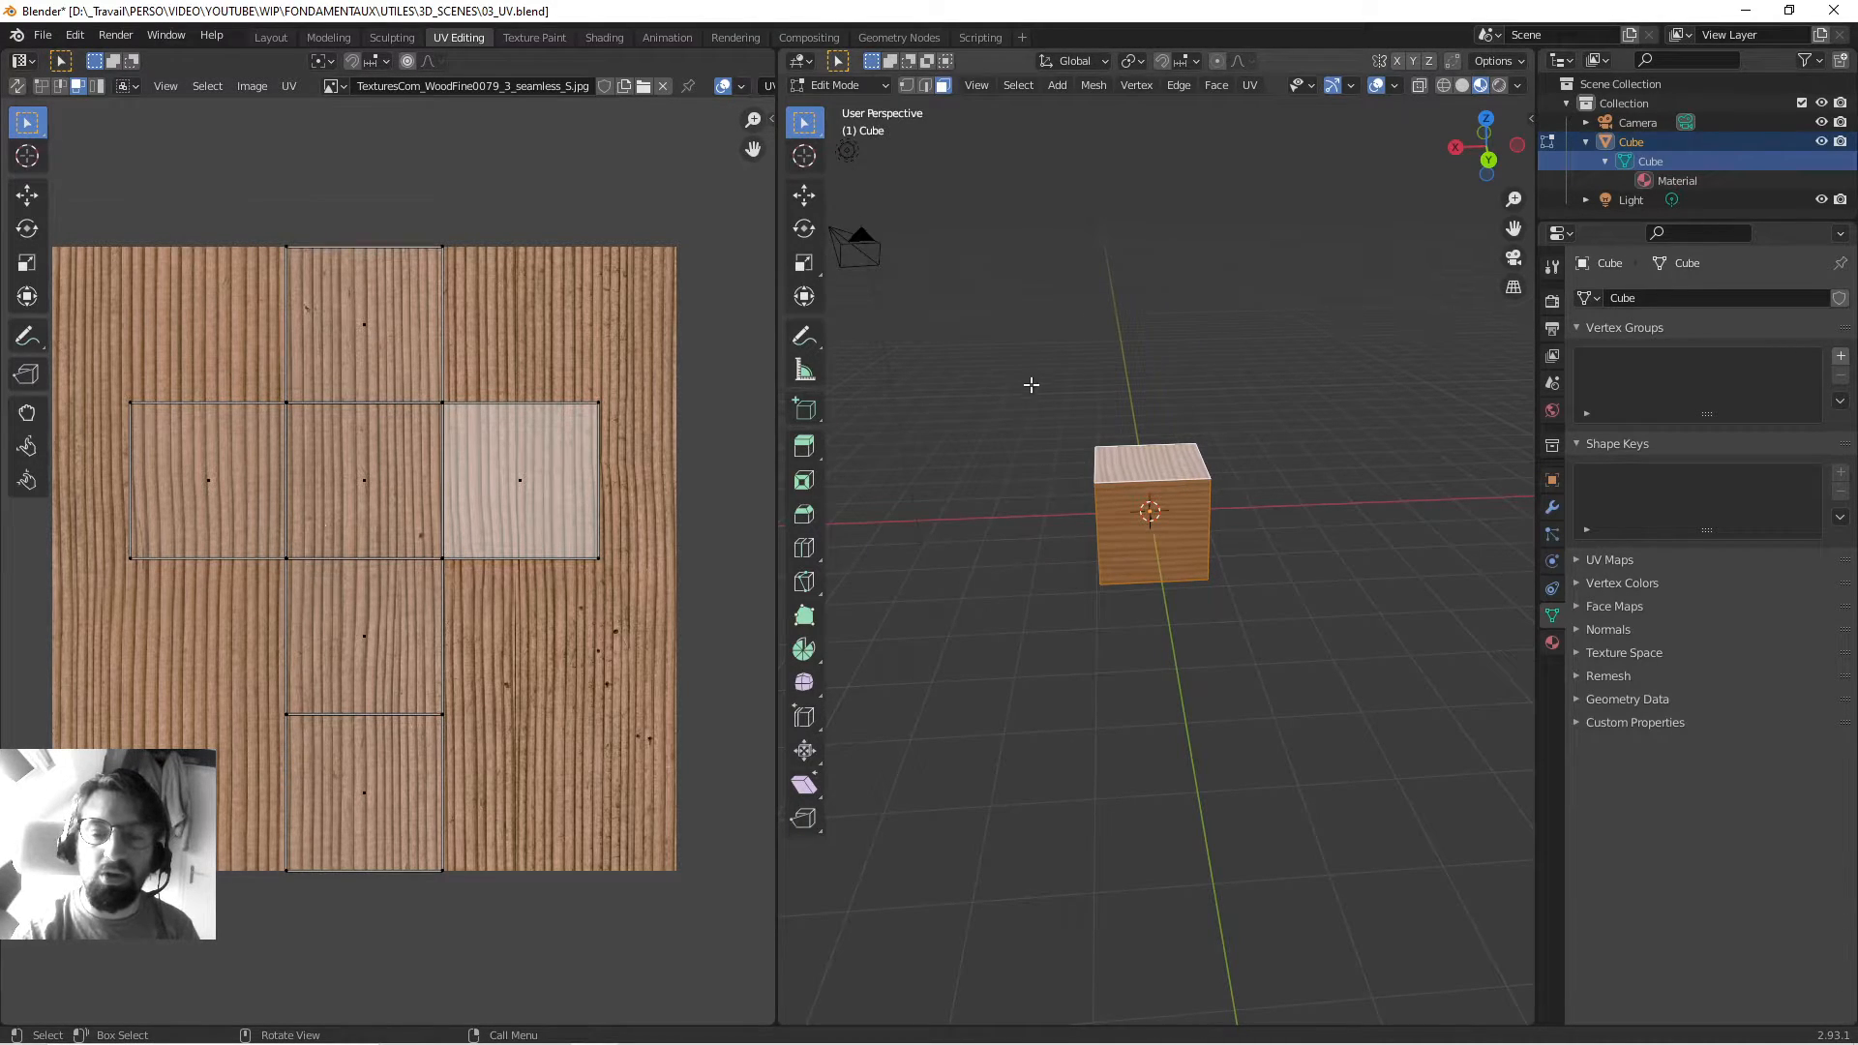
pyautogui.moveTo(438, 461)
pyautogui.mouseDown(button='middle')
pyautogui.moveTo(398, 431)
pyautogui.moveTo(423, 453)
pyautogui.mouseUp(button='middle')
# In Object Mode, move the cube aside along the ground plane with G and Shift+Z.
pyautogui.press('Tab')
pyautogui.moveTo(1217, 456); pyautogui.dragTo(1141, 473, button='middle')
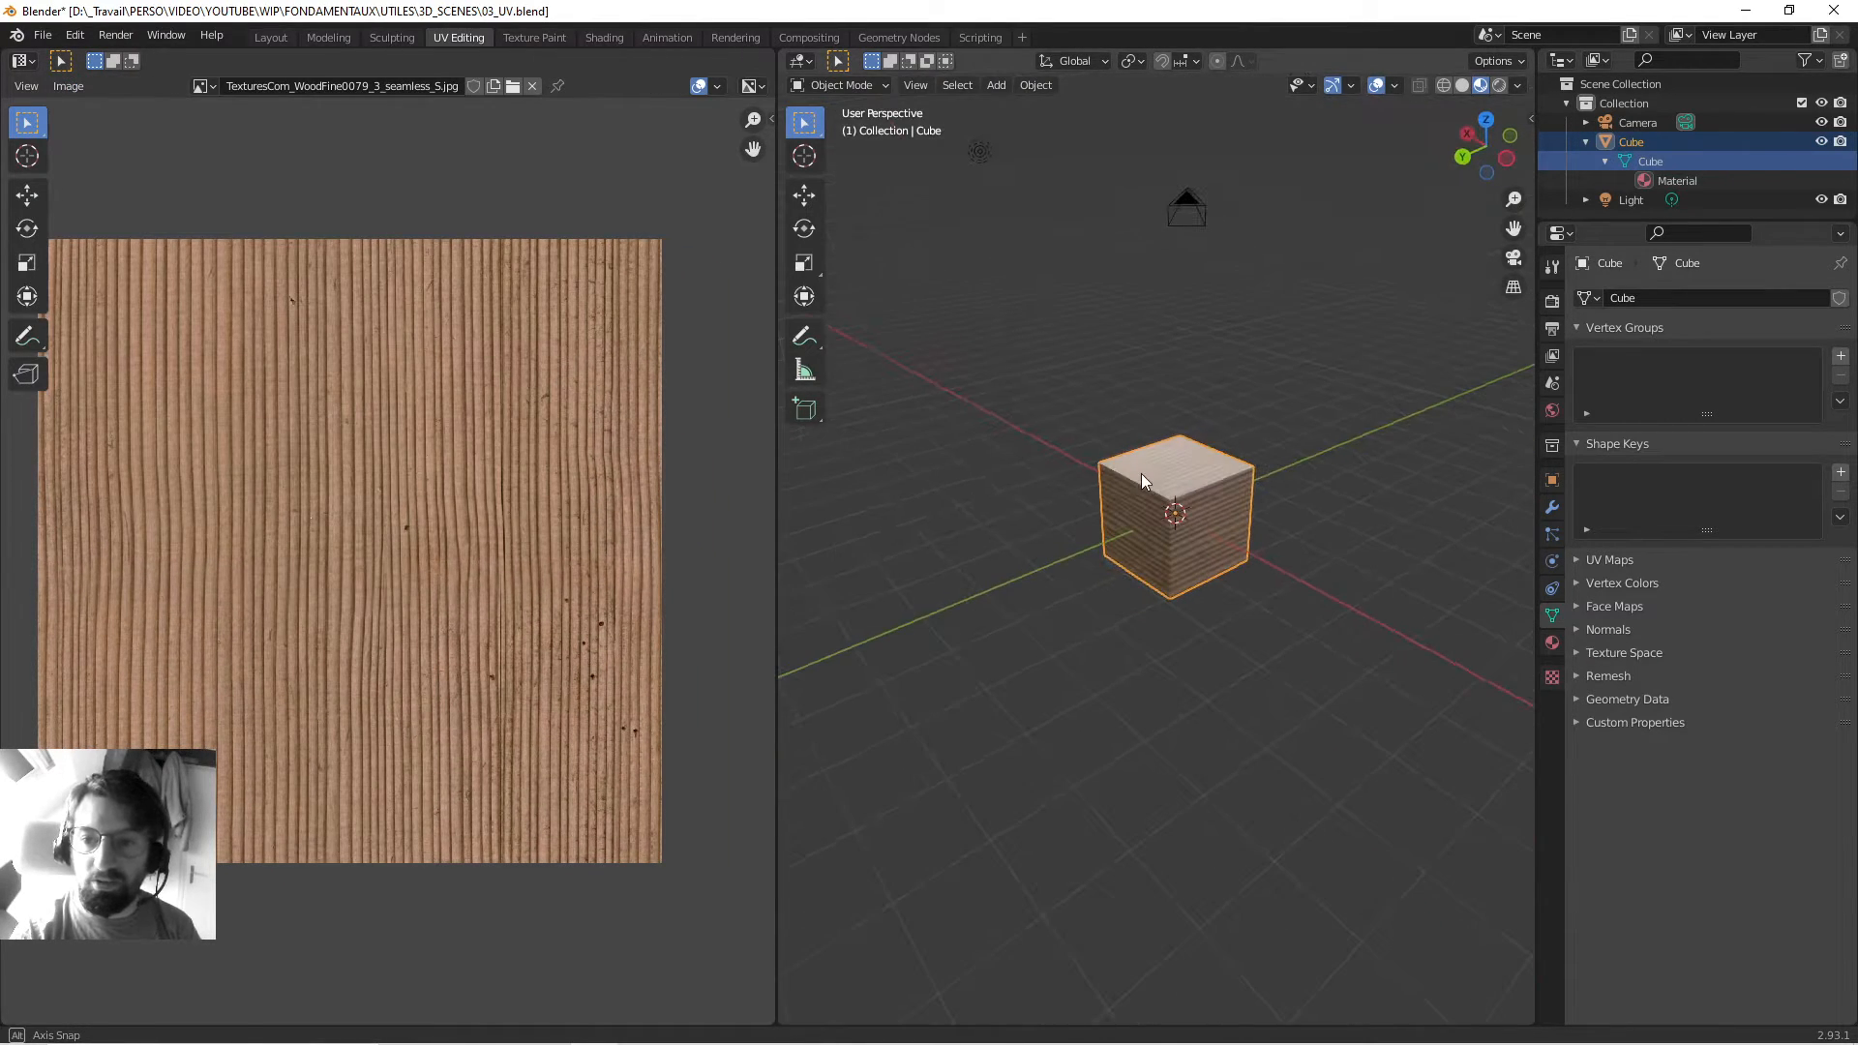
pyautogui.moveTo(1229, 417); pyautogui.dragTo(1177, 464, button='middle')
pyautogui.press('g')
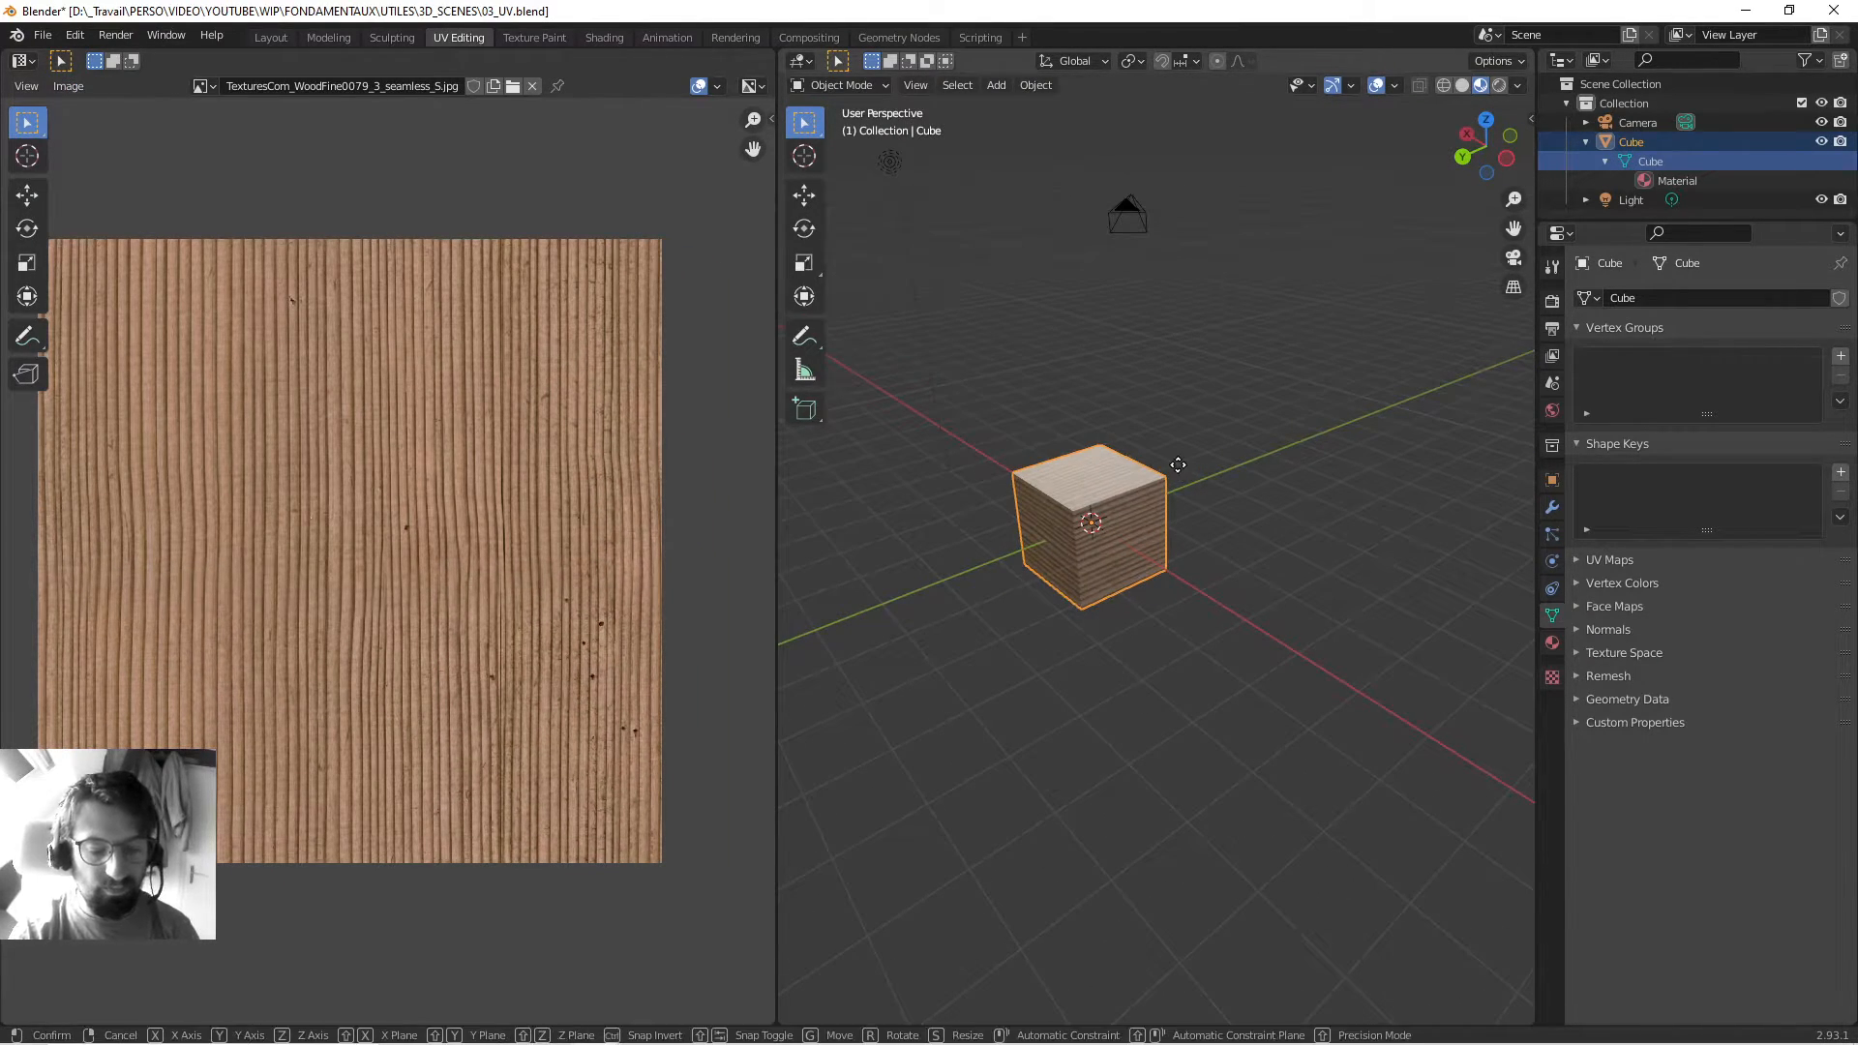
pyautogui.hotkey('shift', 'z')
pyautogui.click(1298, 381)
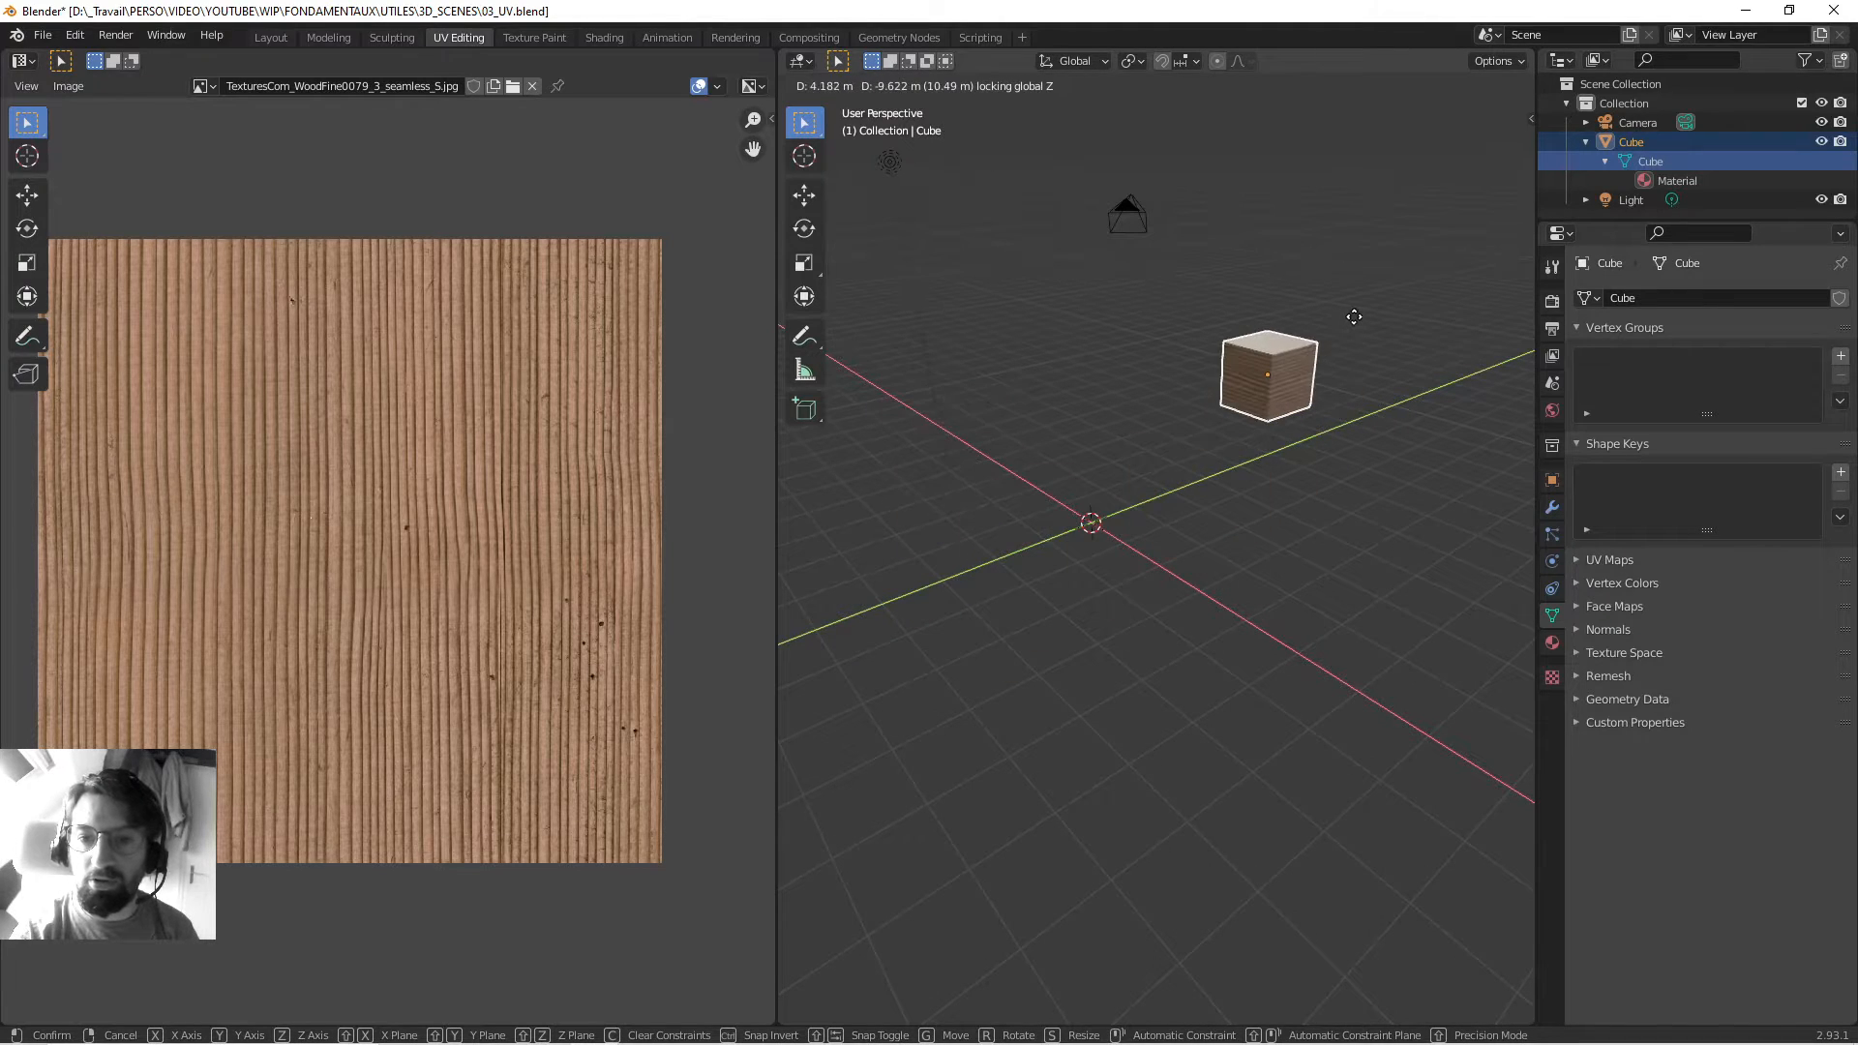
# Add a UV Sphere at the origin and frame it in the view.
pyautogui.press('Tab')
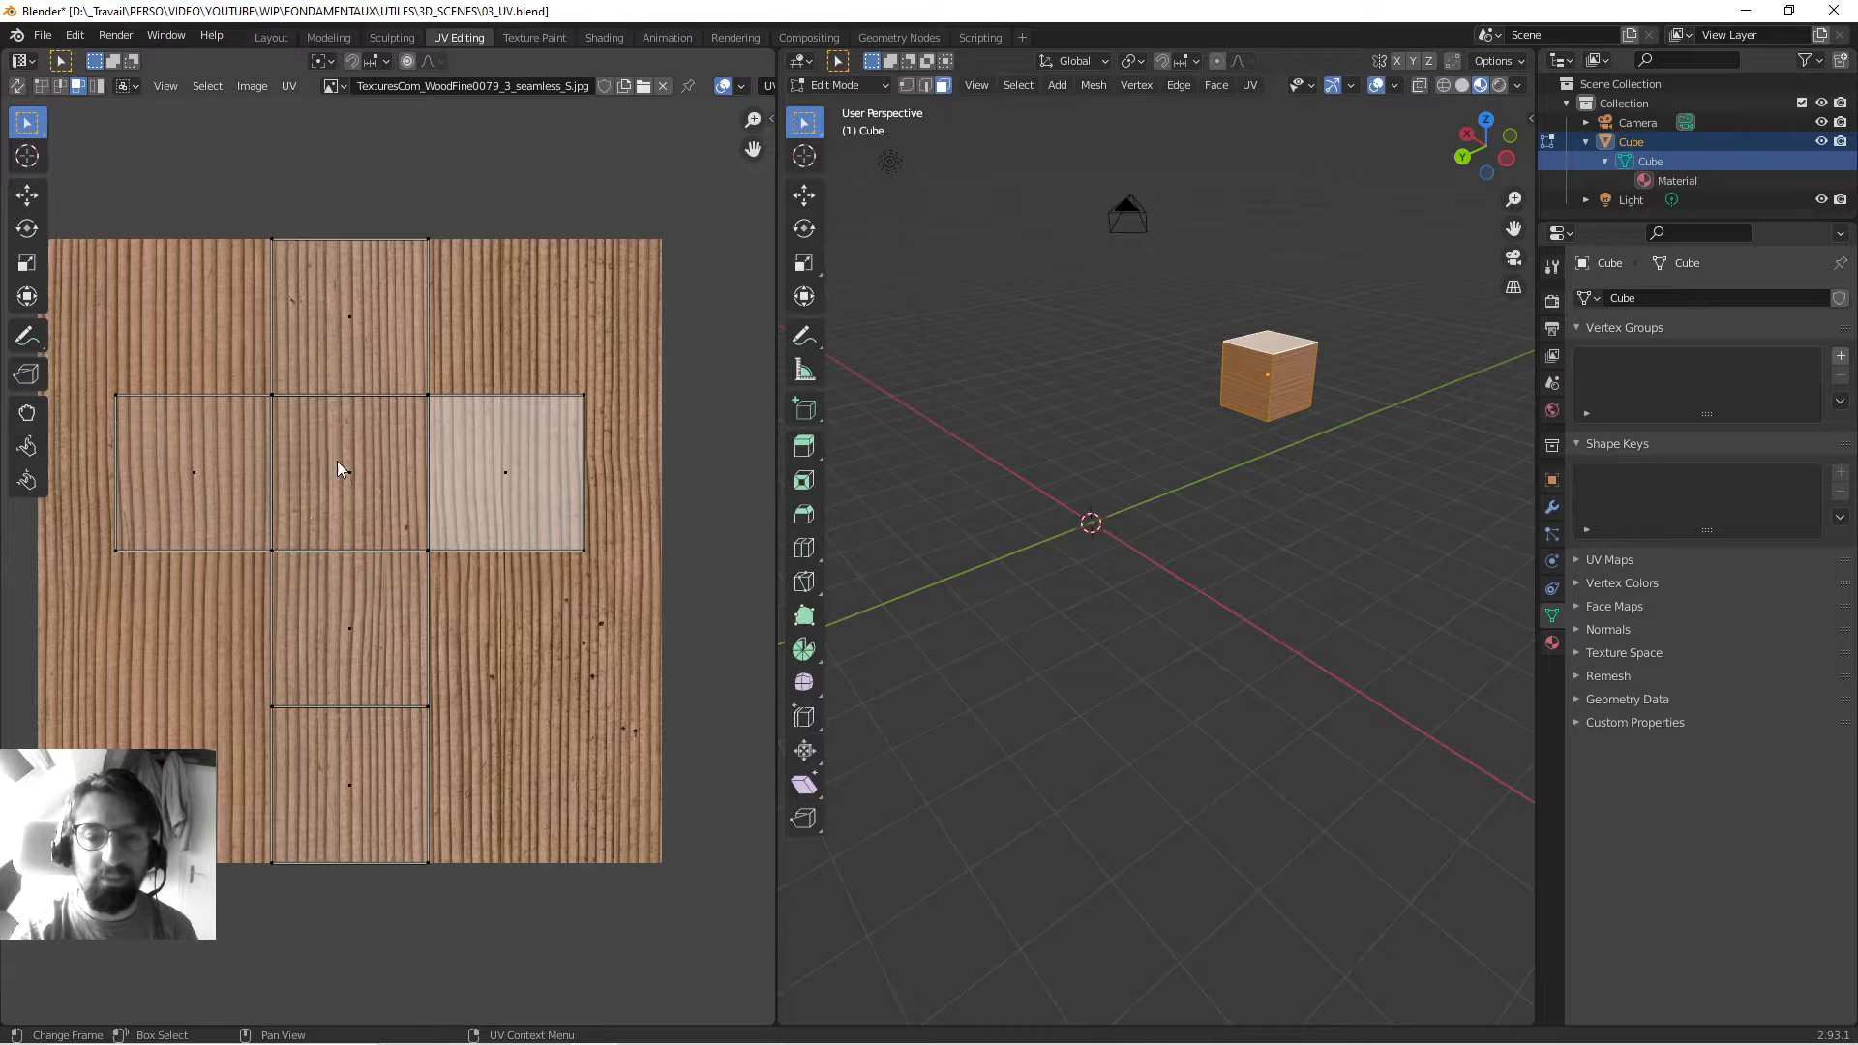
pyautogui.press('Tab')
pyautogui.moveTo(1027, 451); pyautogui.dragTo(1059, 444, button='middle')
pyautogui.hotkey('shift', 'a')
pyautogui.moveTo(1058, 443)
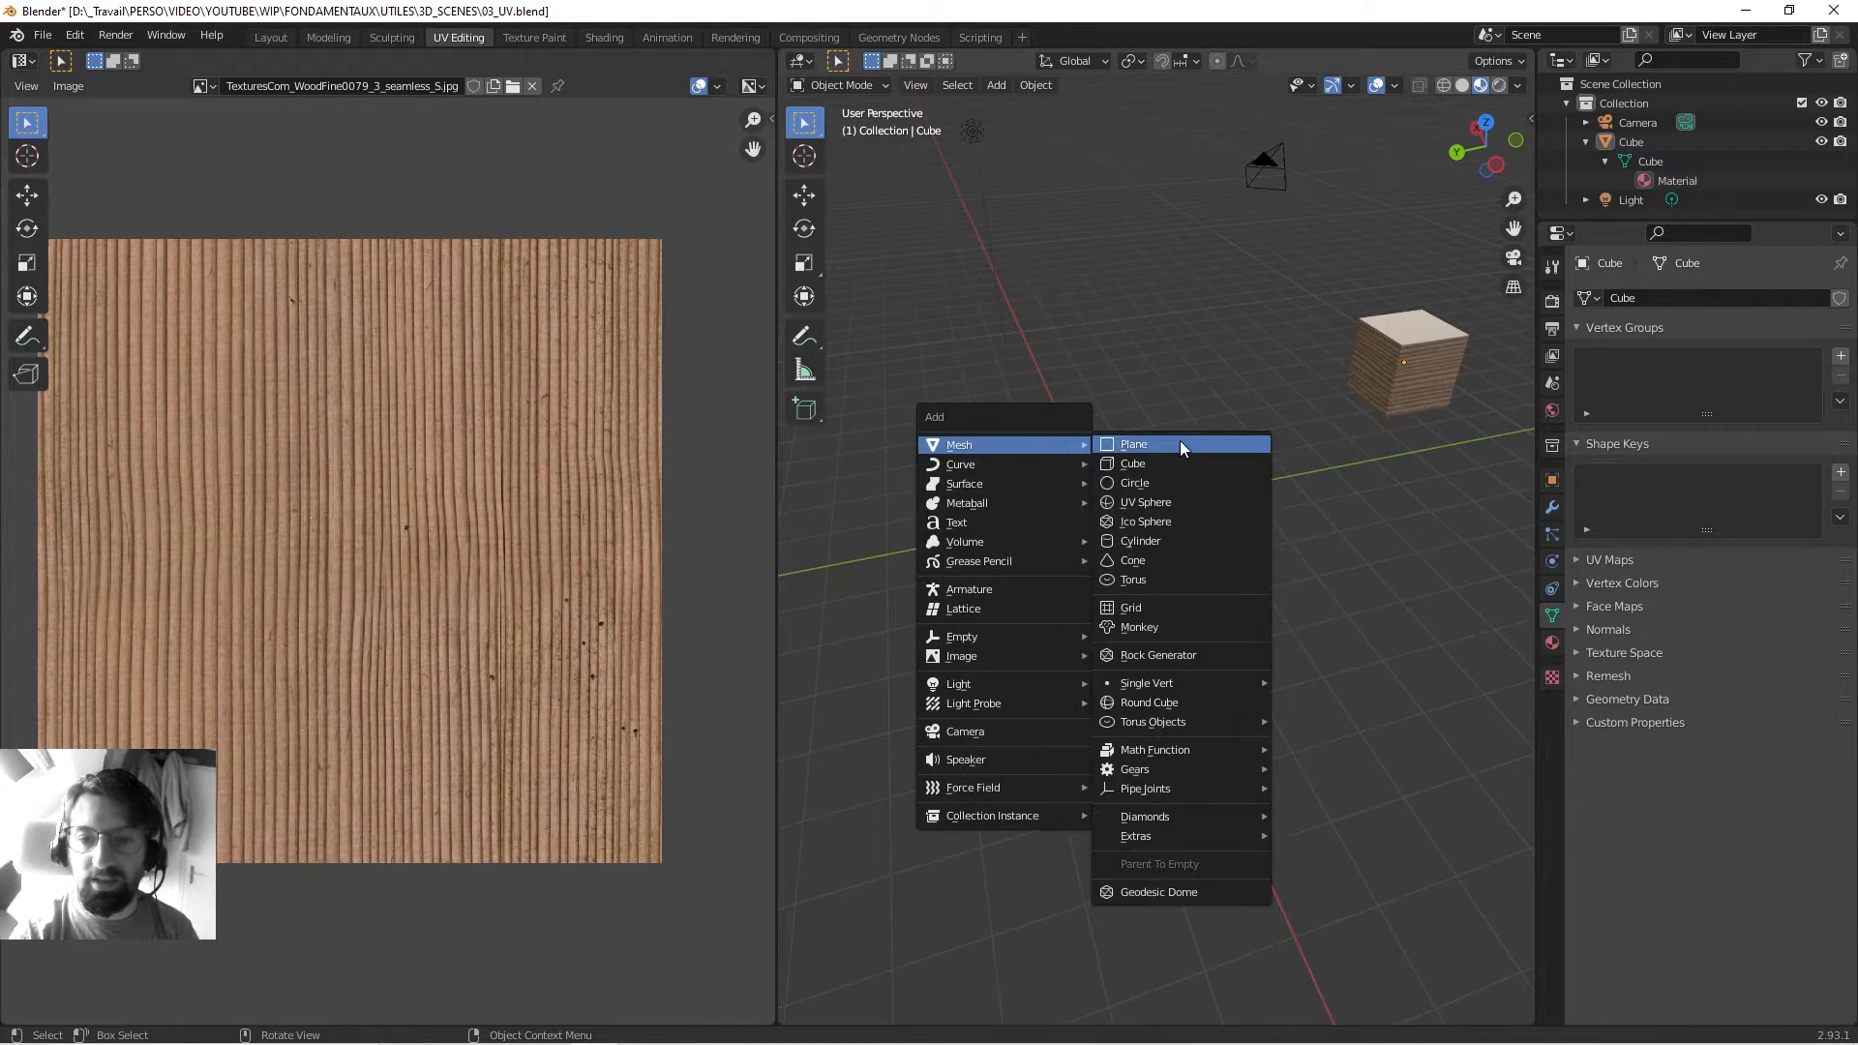
pyautogui.click(1164, 507)
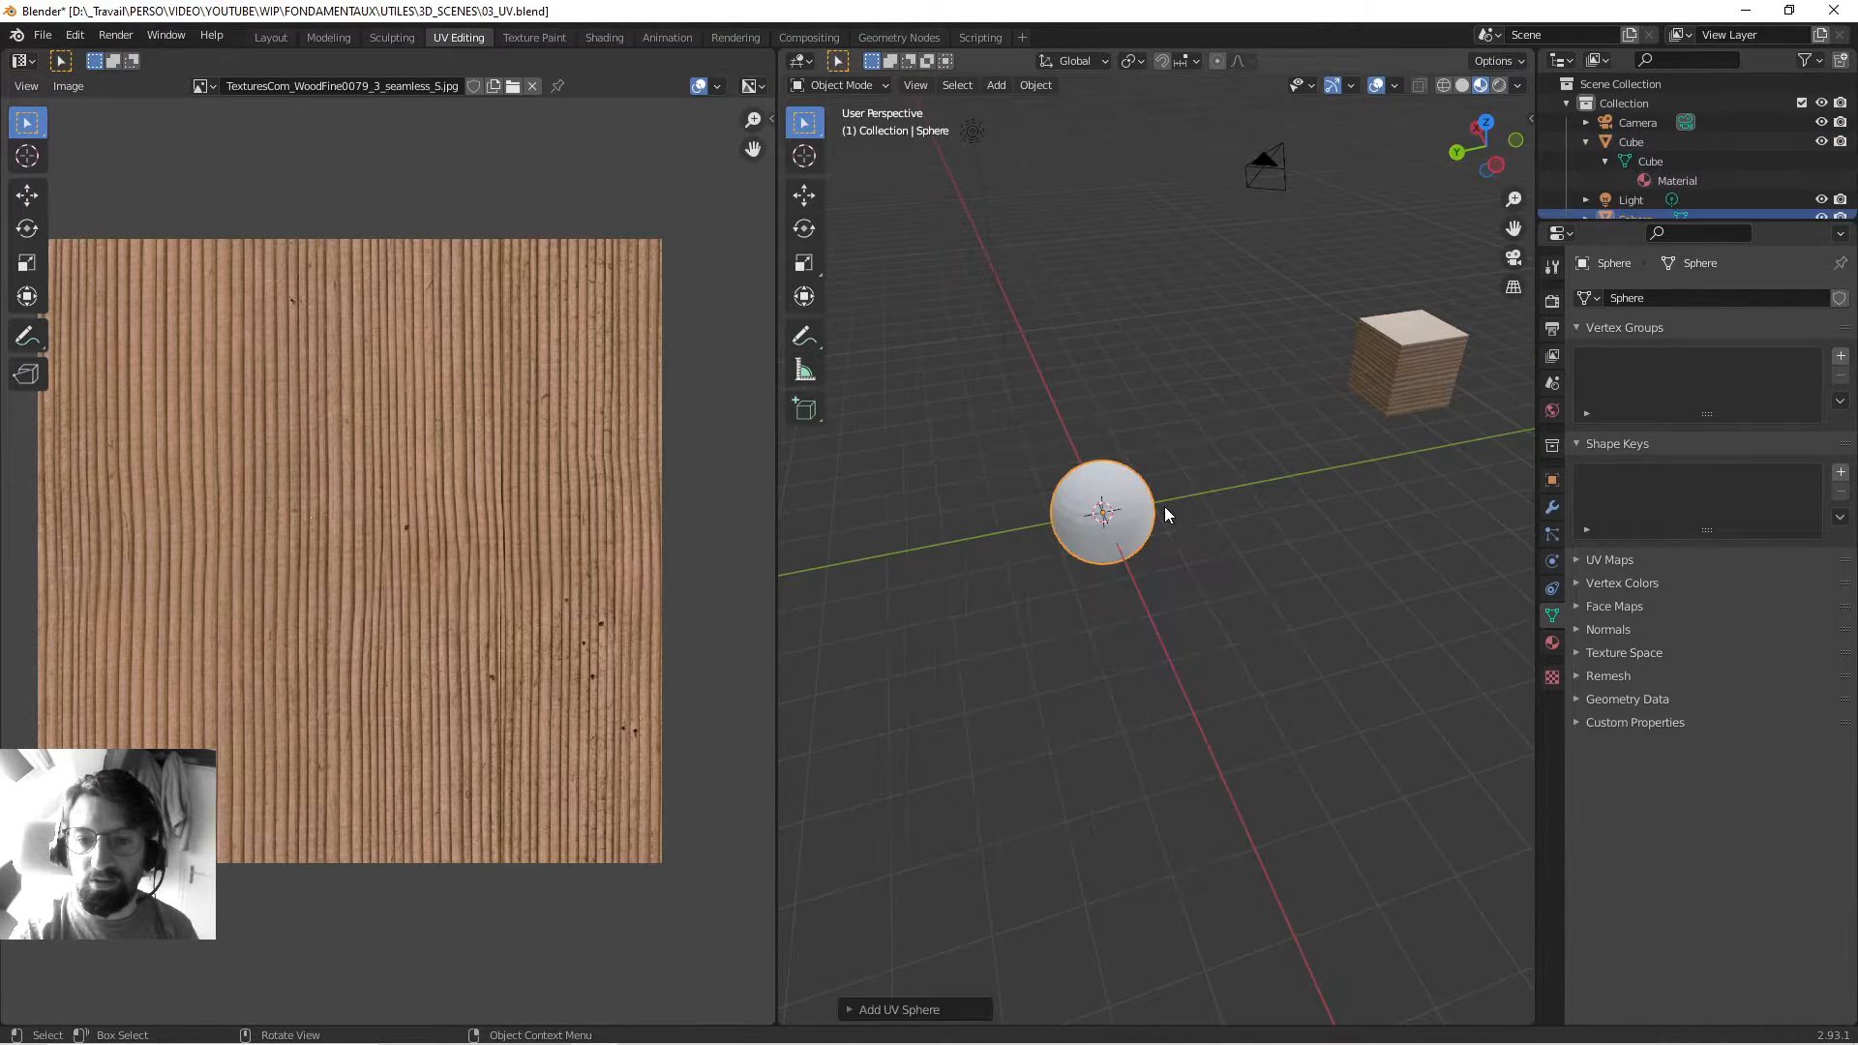
pyautogui.moveTo(1051, 503); pyautogui.dragTo(1158, 496, button='middle')
pyautogui.press('KP_Decimal')
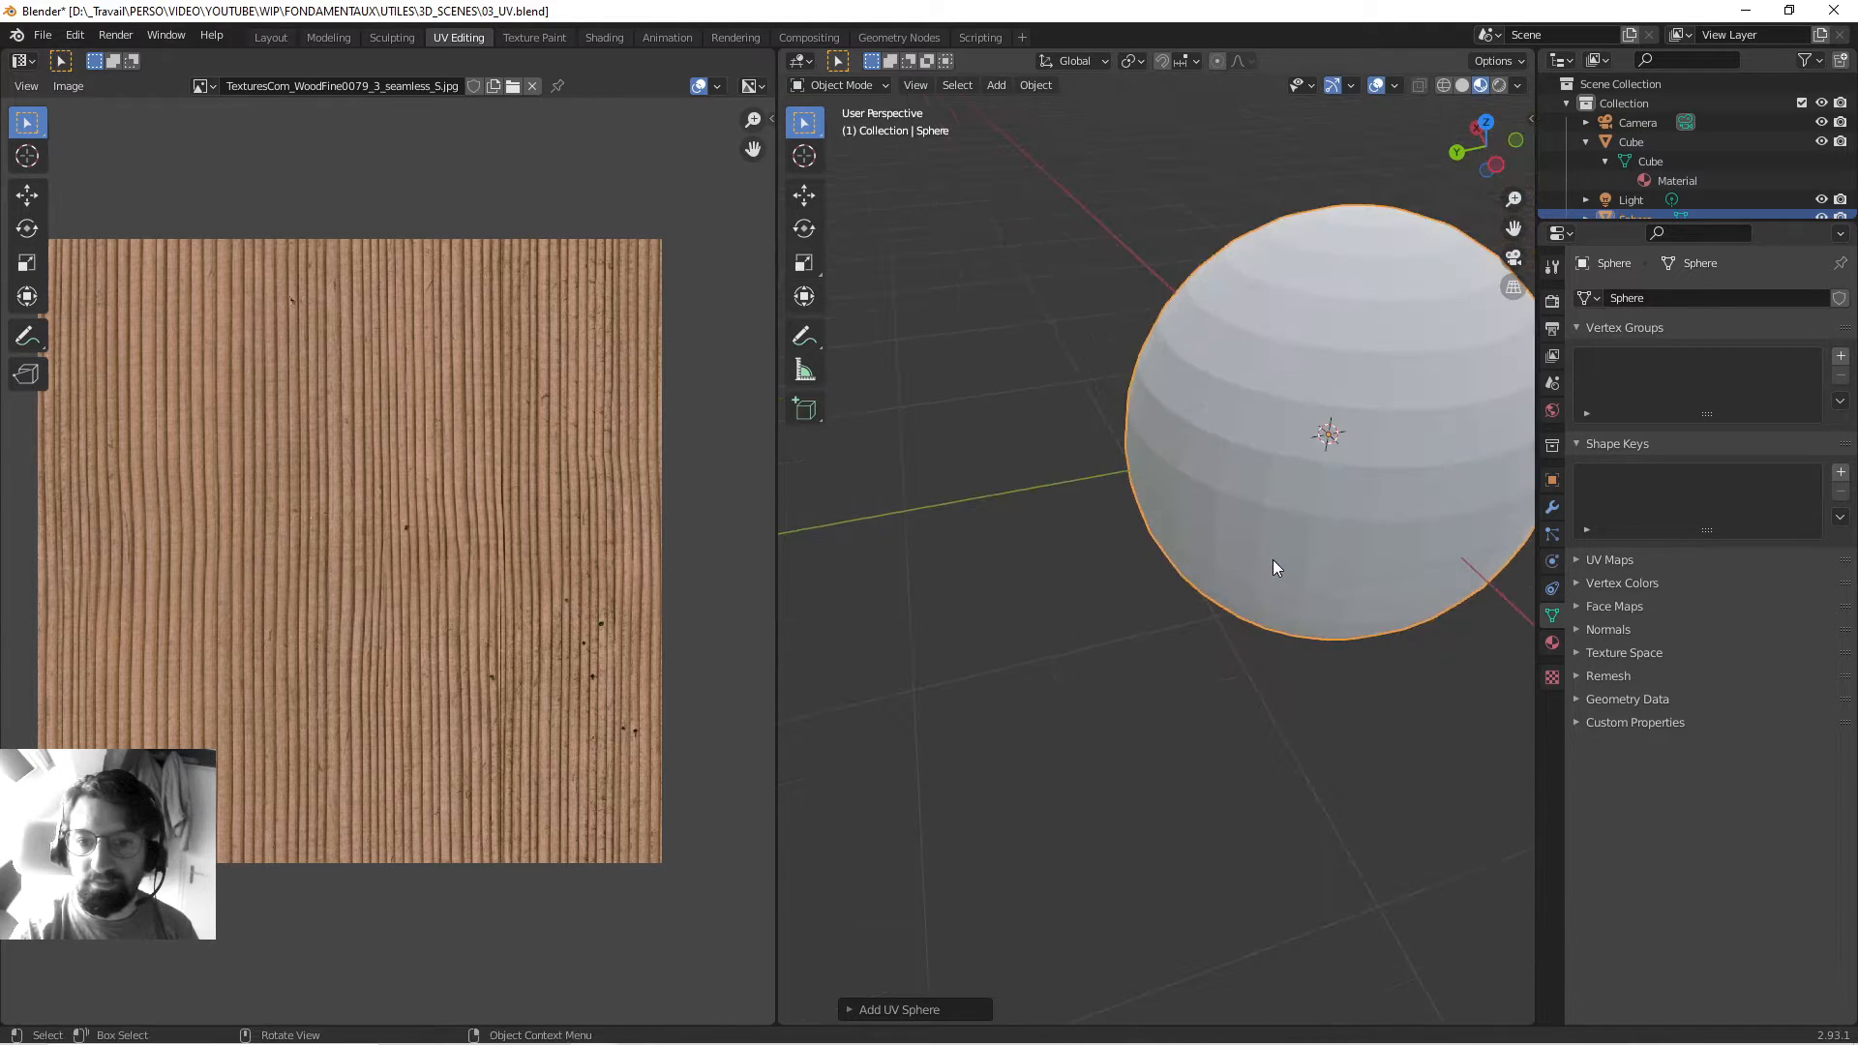
# Assign the existing wood 'Material' to the sphere, then reselect and frame the sphere.
pyautogui.click(1551, 643)
pyautogui.click(1584, 380)
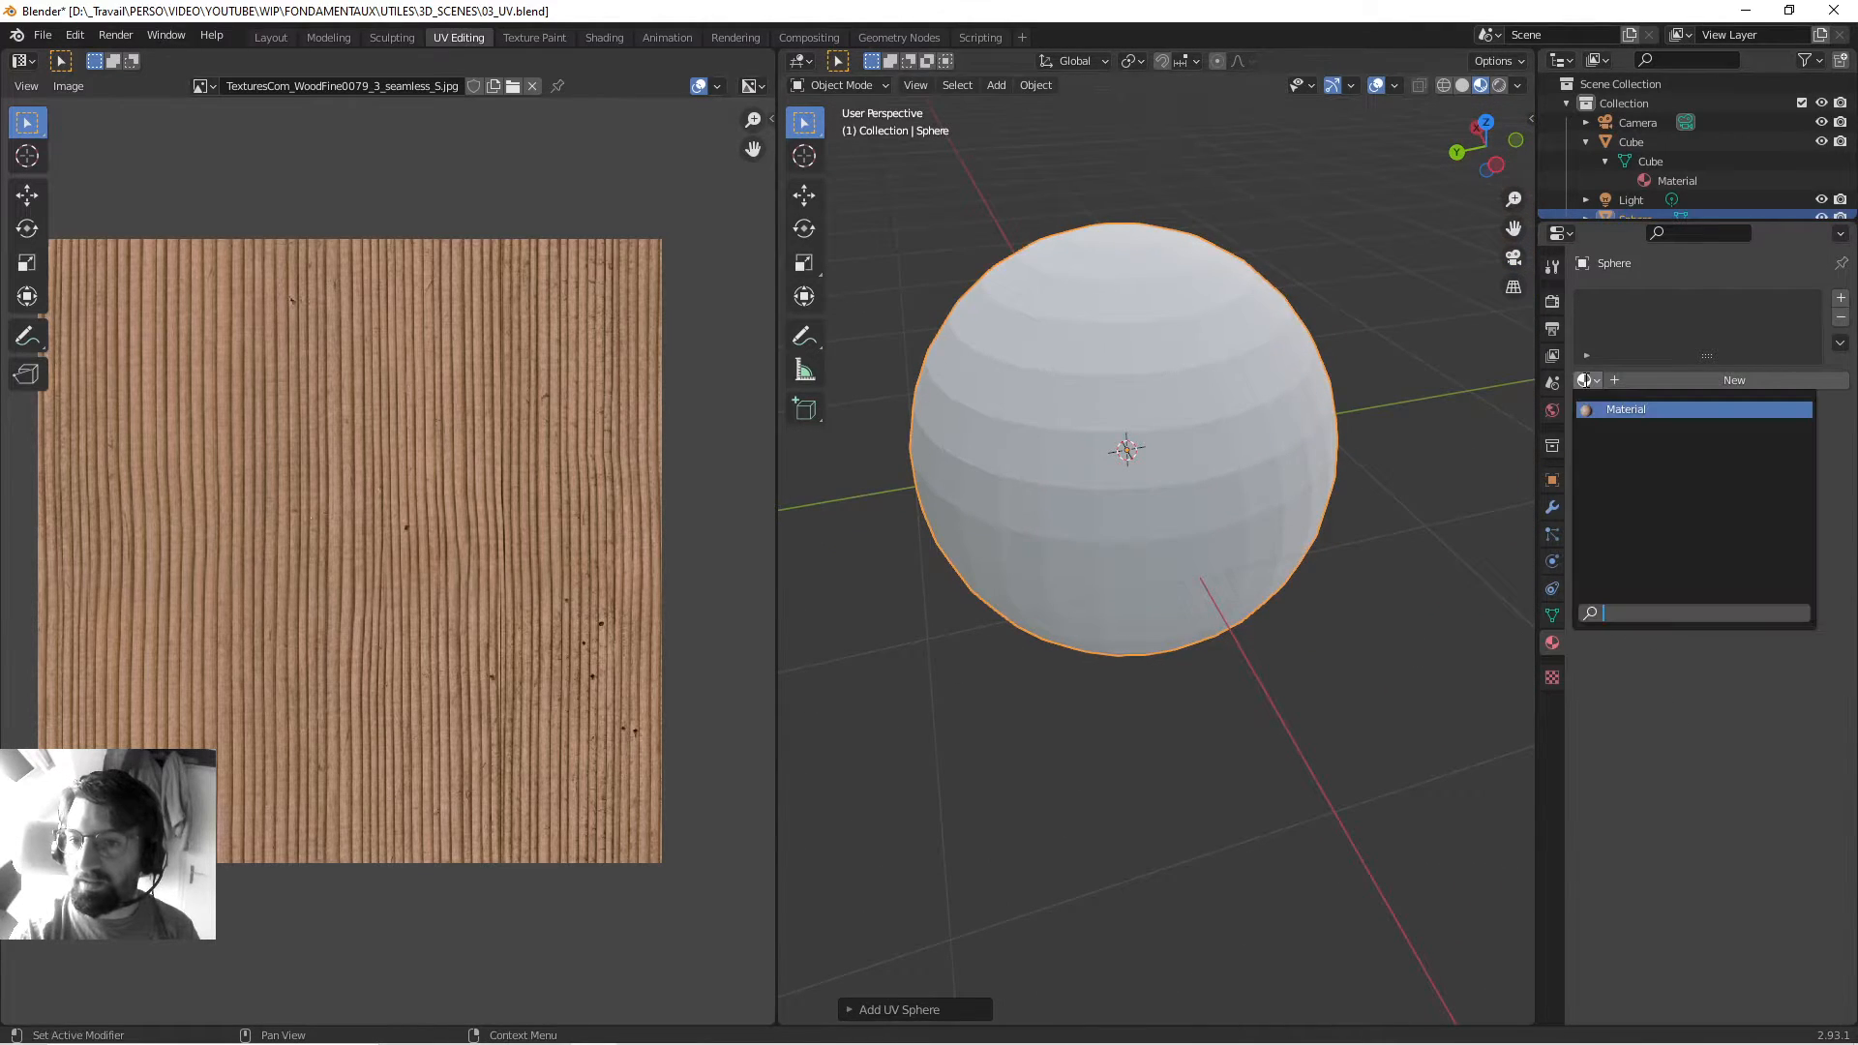
pyautogui.click(1626, 409)
pyautogui.scroll(-1, 1101, 376)
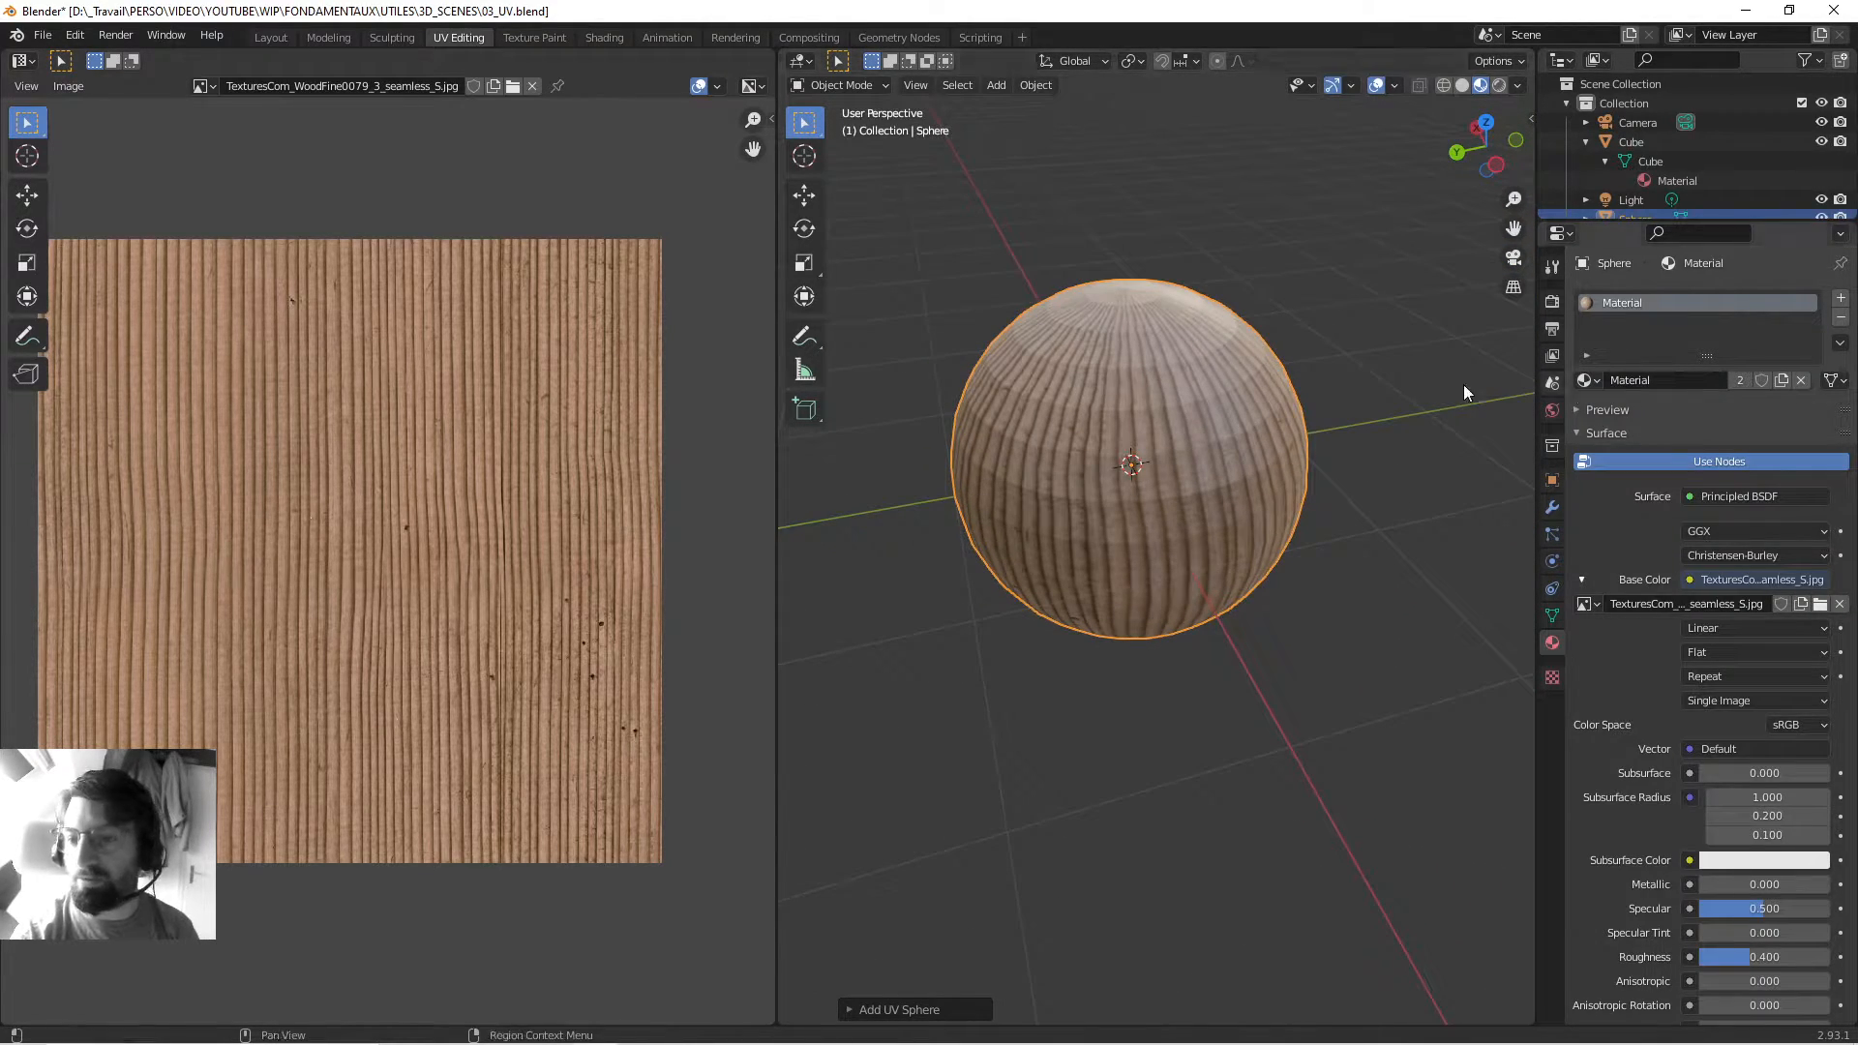
pyautogui.moveTo(1130, 407); pyautogui.dragTo(1165, 426, button='middle')
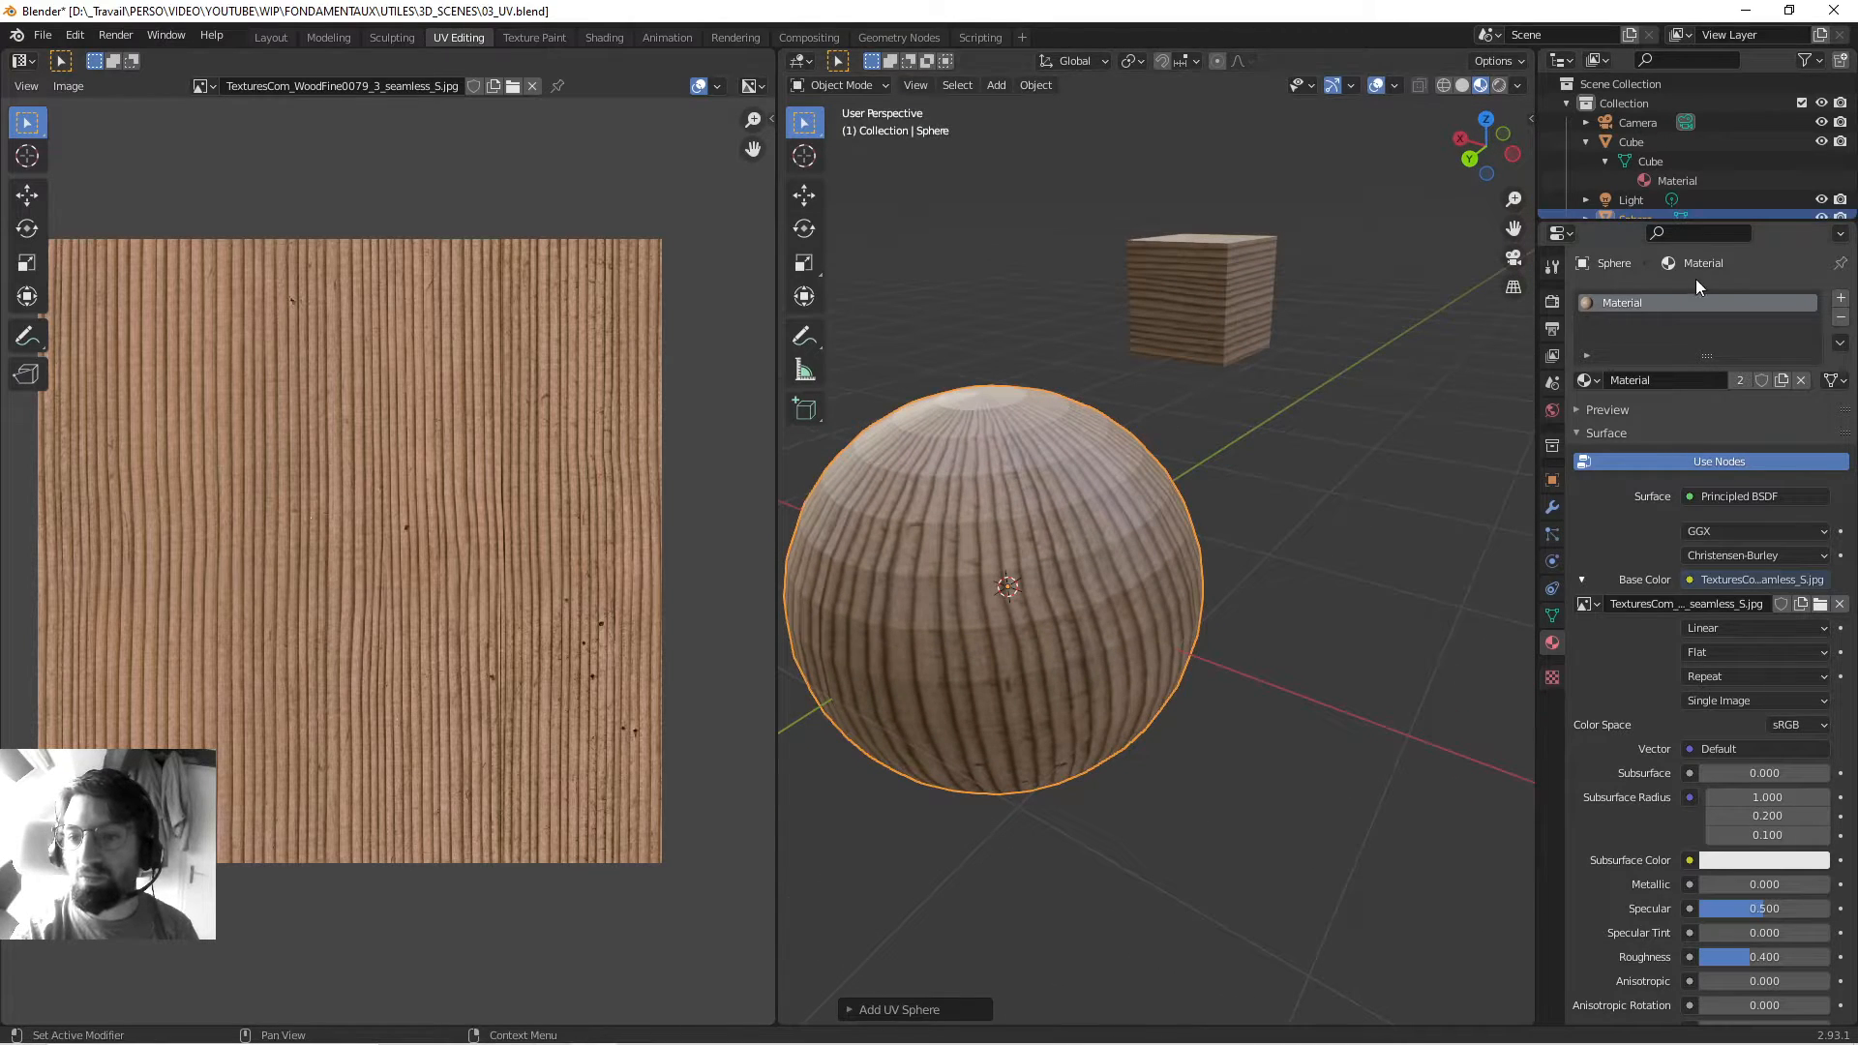
pyautogui.click(1176, 321)
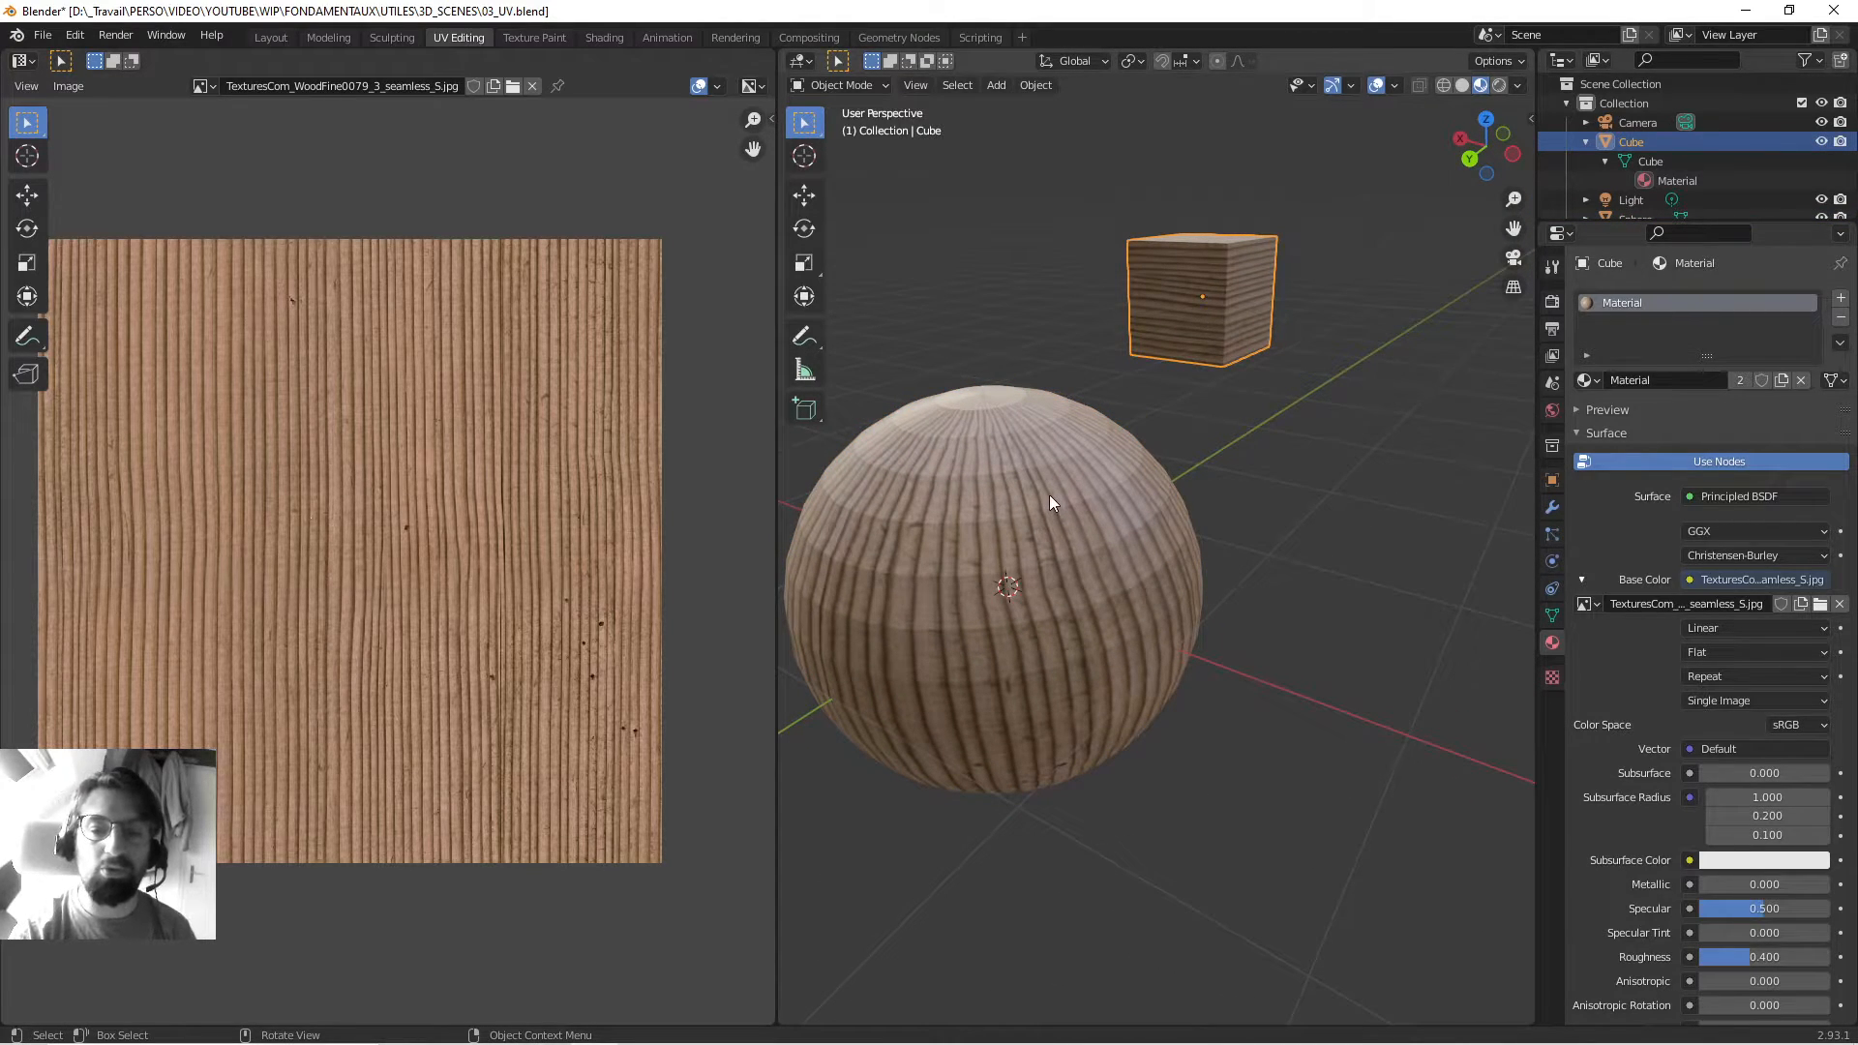
pyautogui.click(1049, 495)
pyautogui.press('KP_Decimal')
pyautogui.moveTo(1123, 589); pyautogui.dragTo(1182, 478, button='middle')
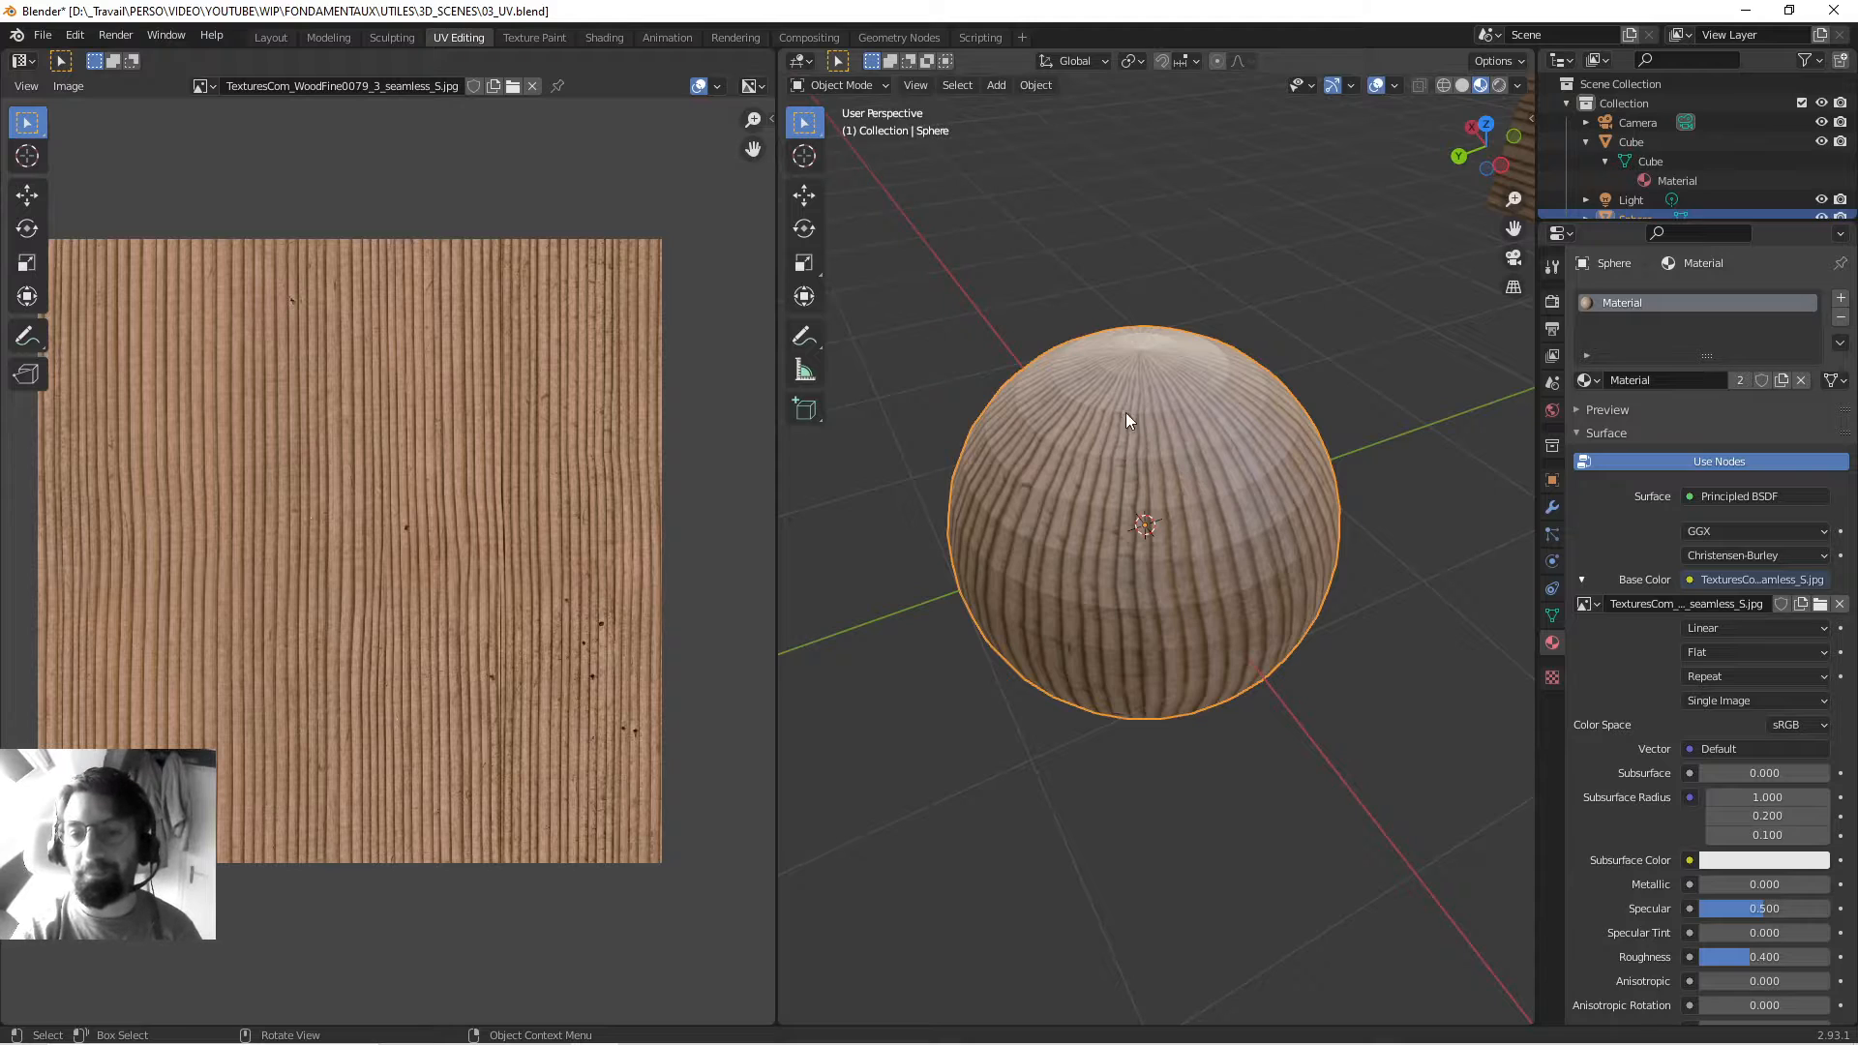
pyautogui.moveTo(1124, 412)
pyautogui.mouseDown(button='middle')
pyautogui.moveTo(1277, 433)
pyautogui.moveTo(1223, 485)
pyautogui.mouseUp(button='middle')
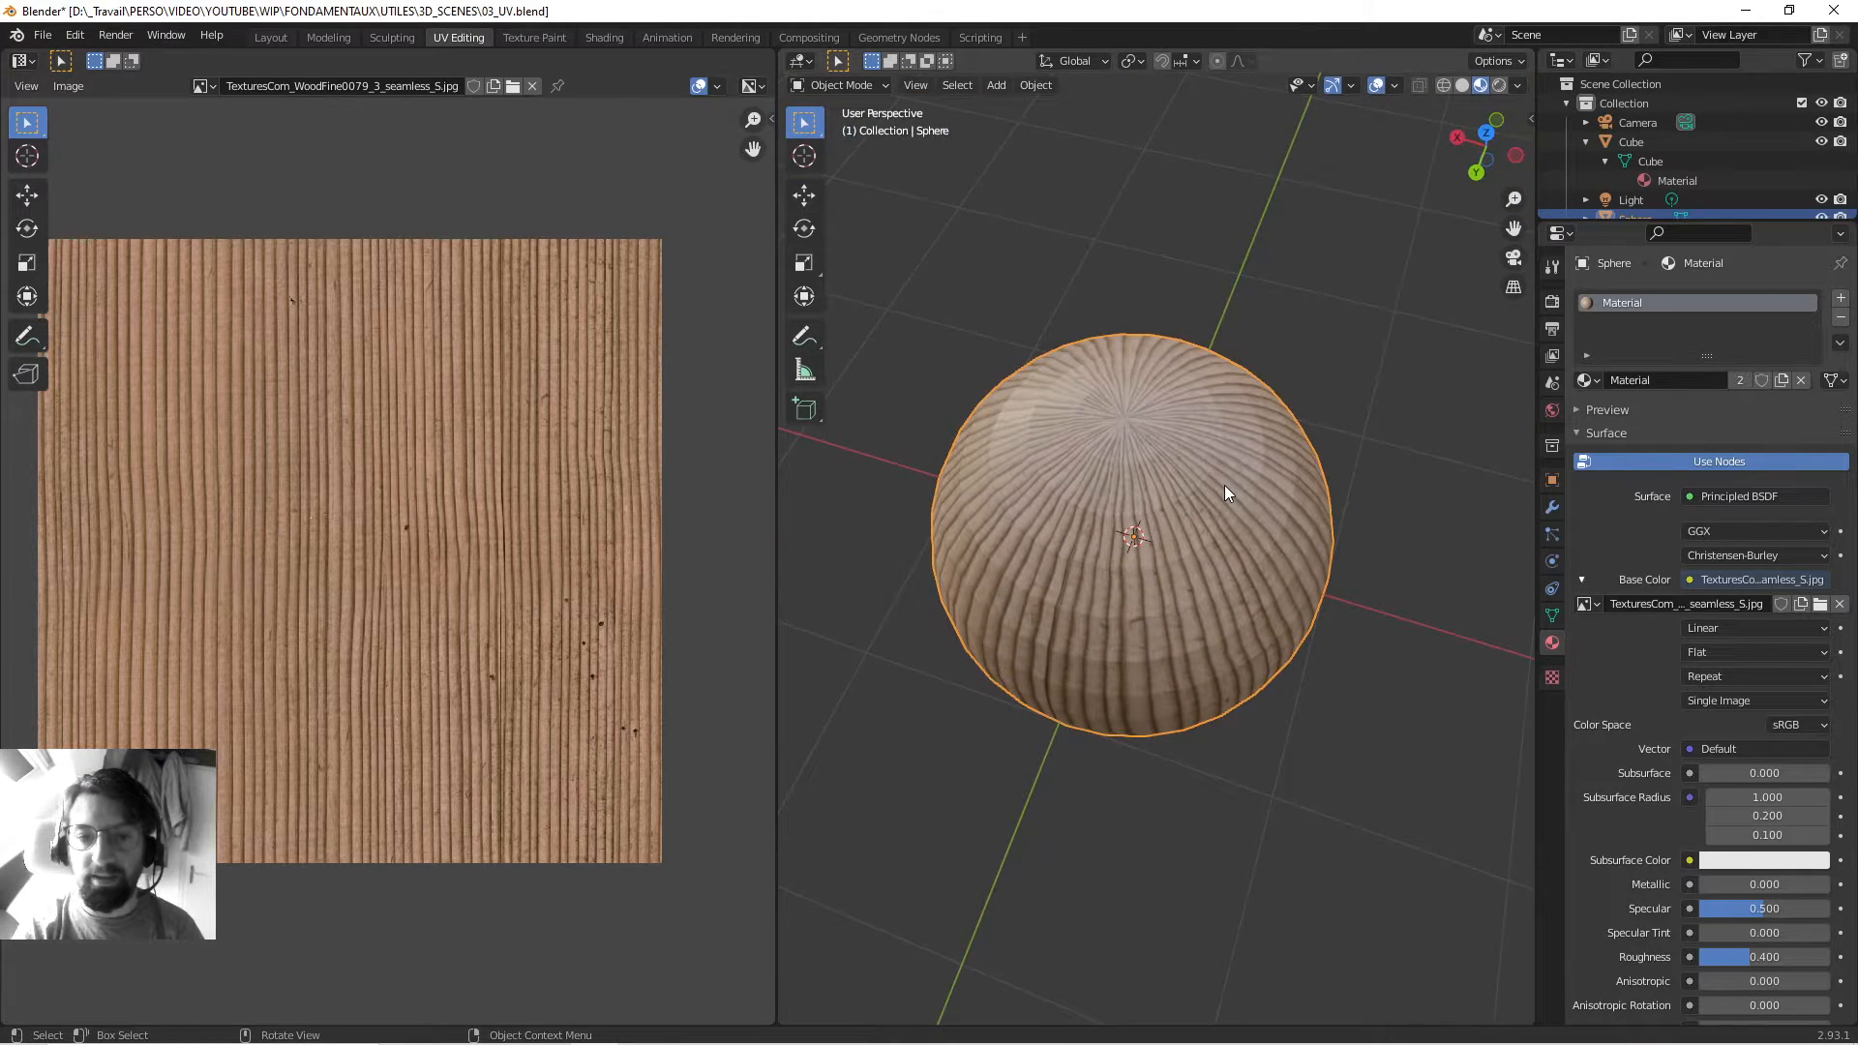
# Enter Edit Mode on the sphere and zoom the UV editor to inspect its UV layout.
pyautogui.press('Tab')
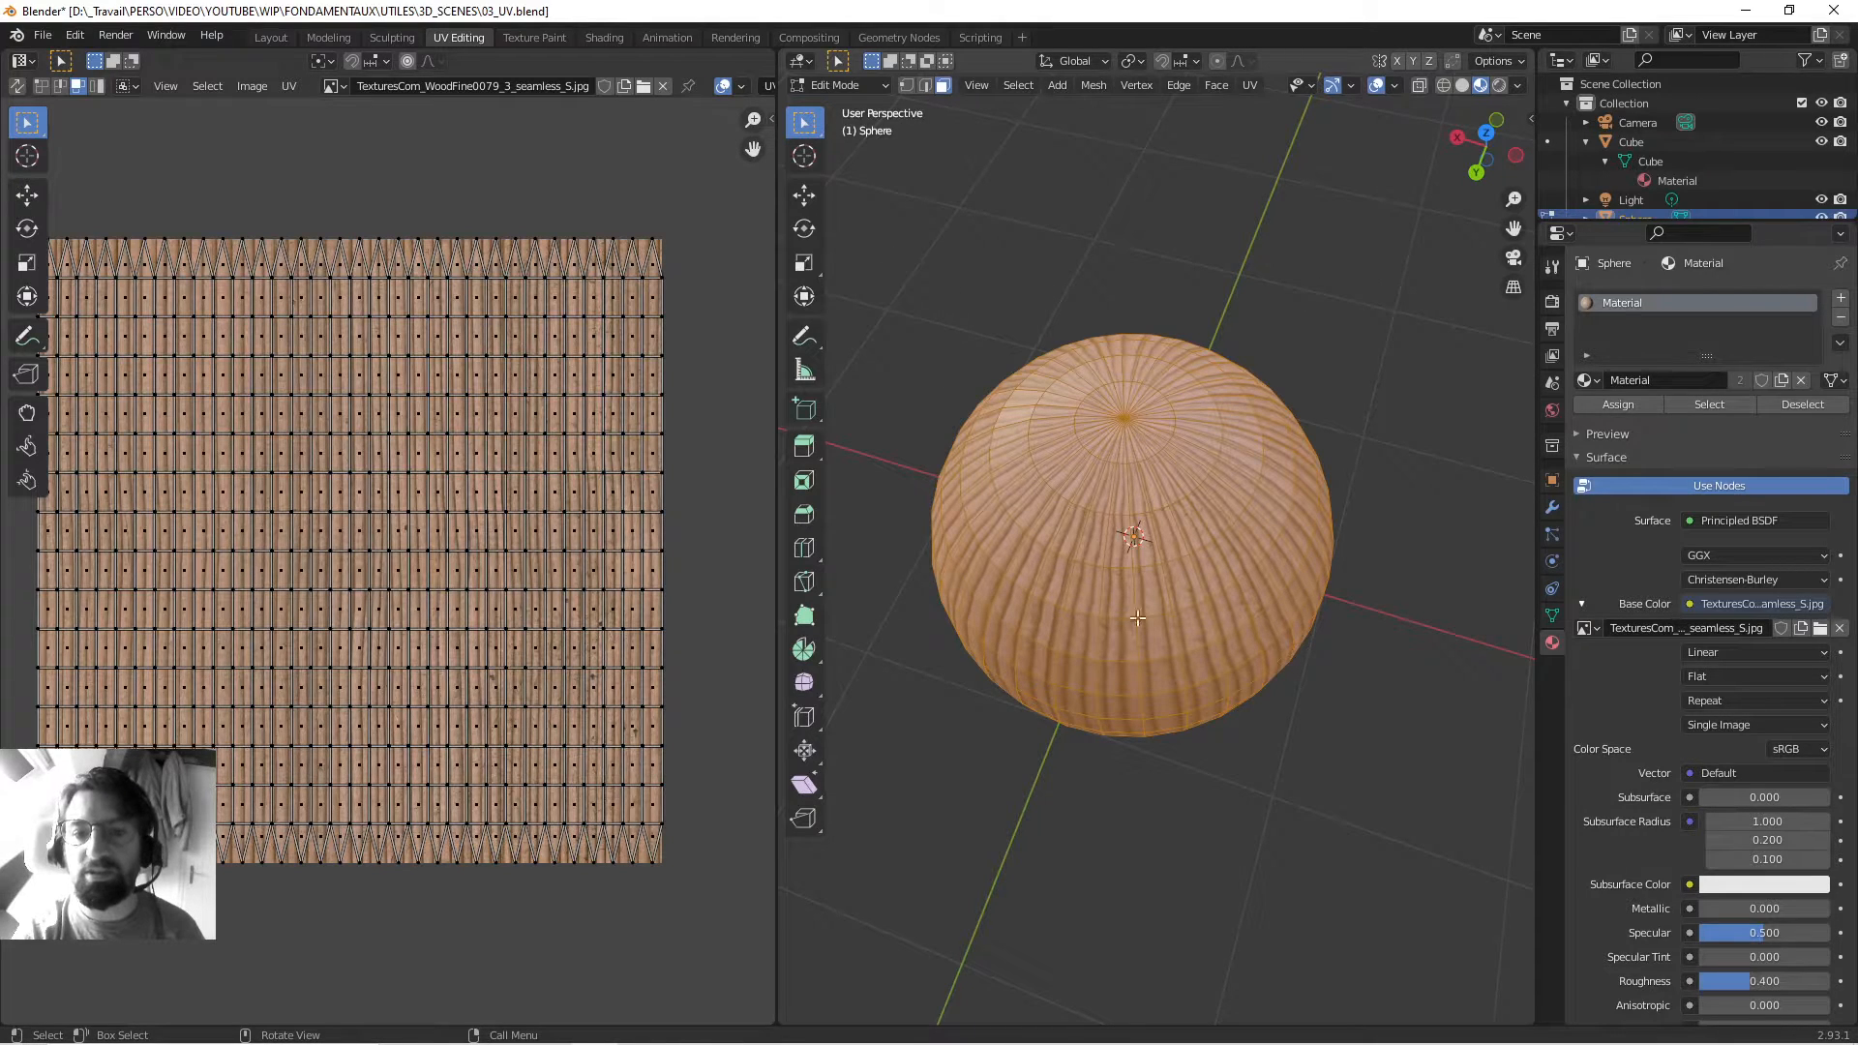
pyautogui.moveTo(1228, 741); pyautogui.dragTo(966, 547, button='middle')
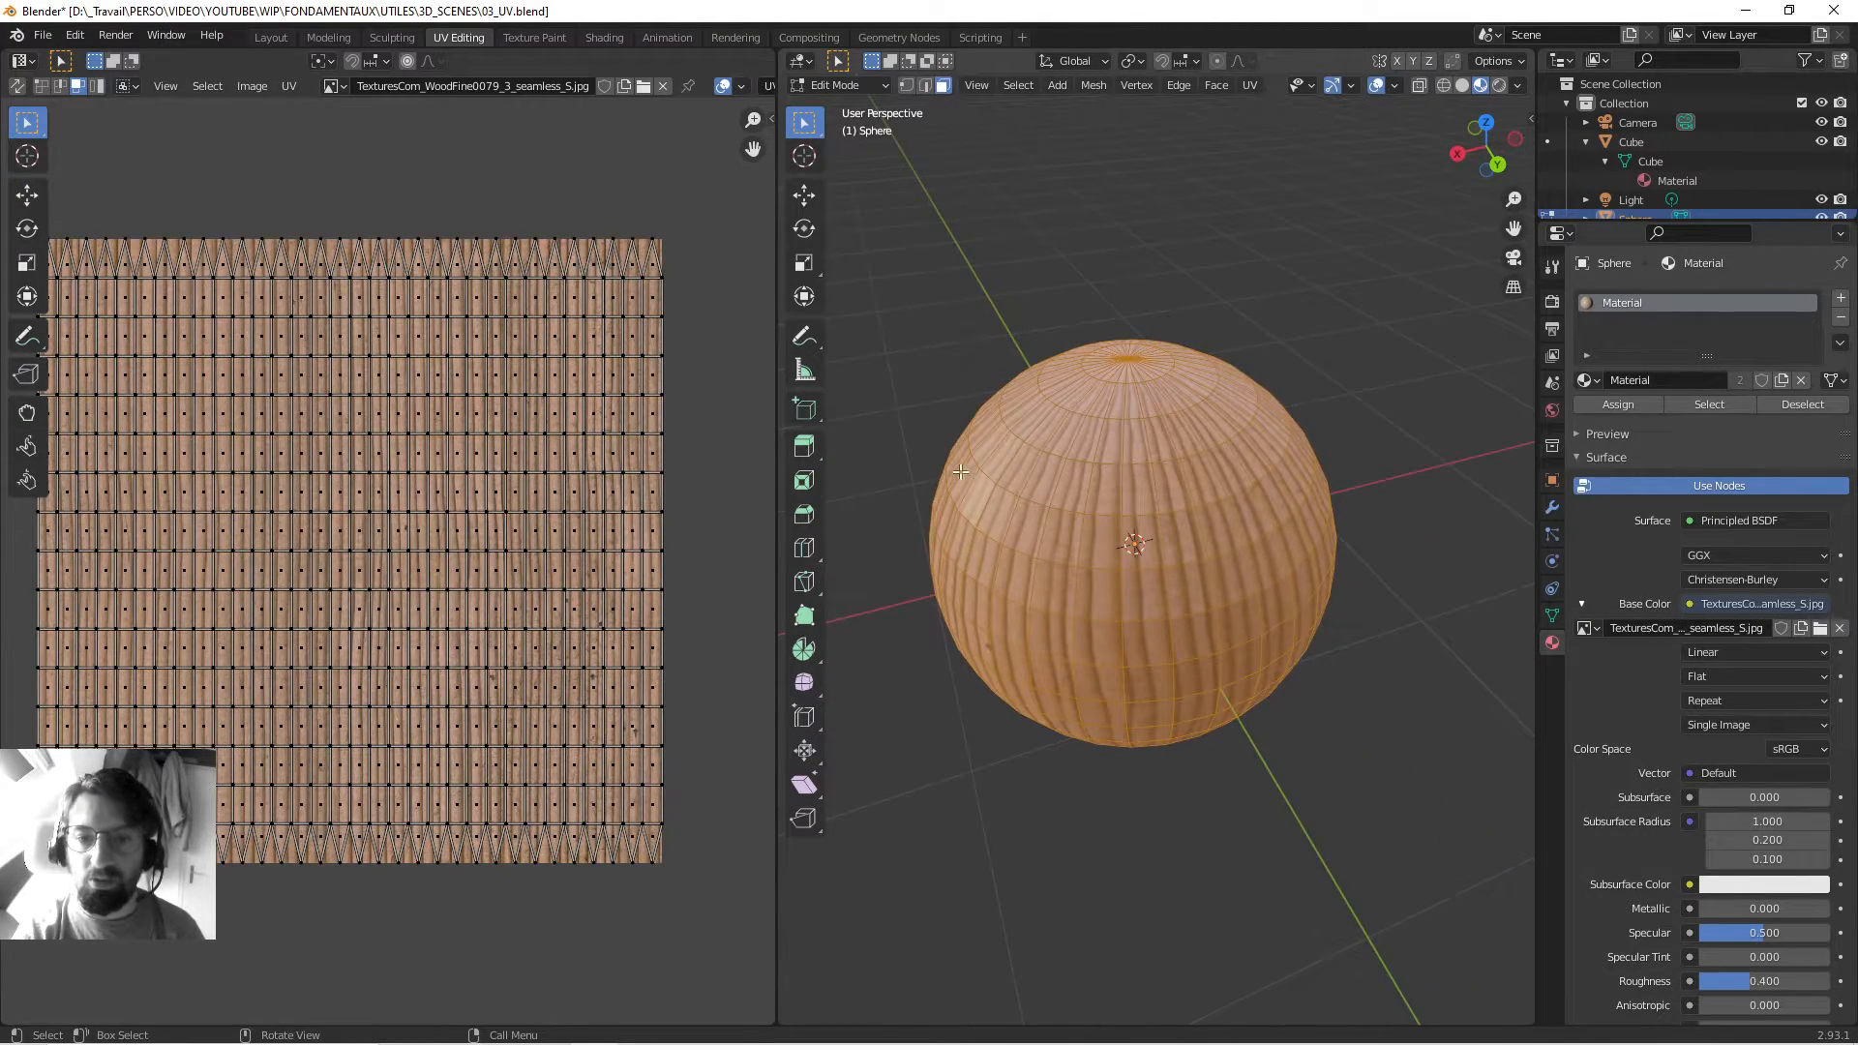
pyautogui.scroll(3, 1100, 442)
pyautogui.scroll(-2, 448, 394)
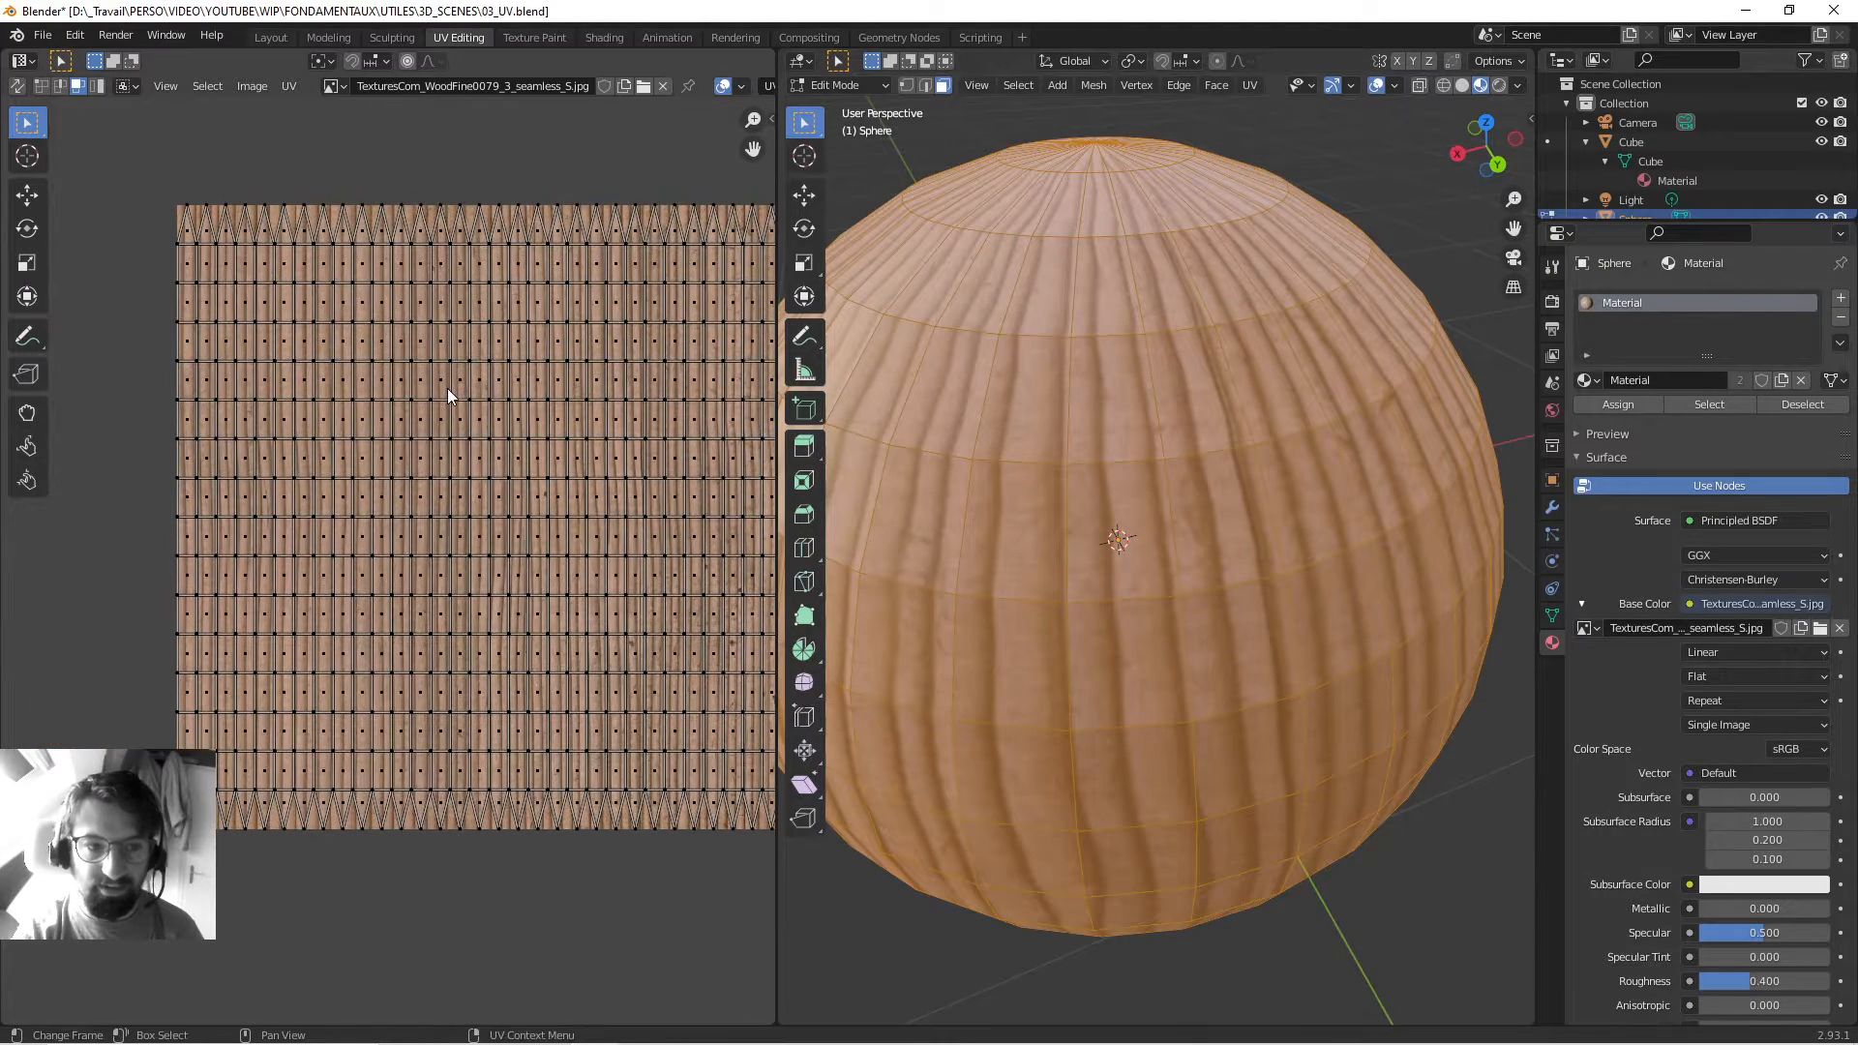
pyautogui.scroll(3, 537, 254)
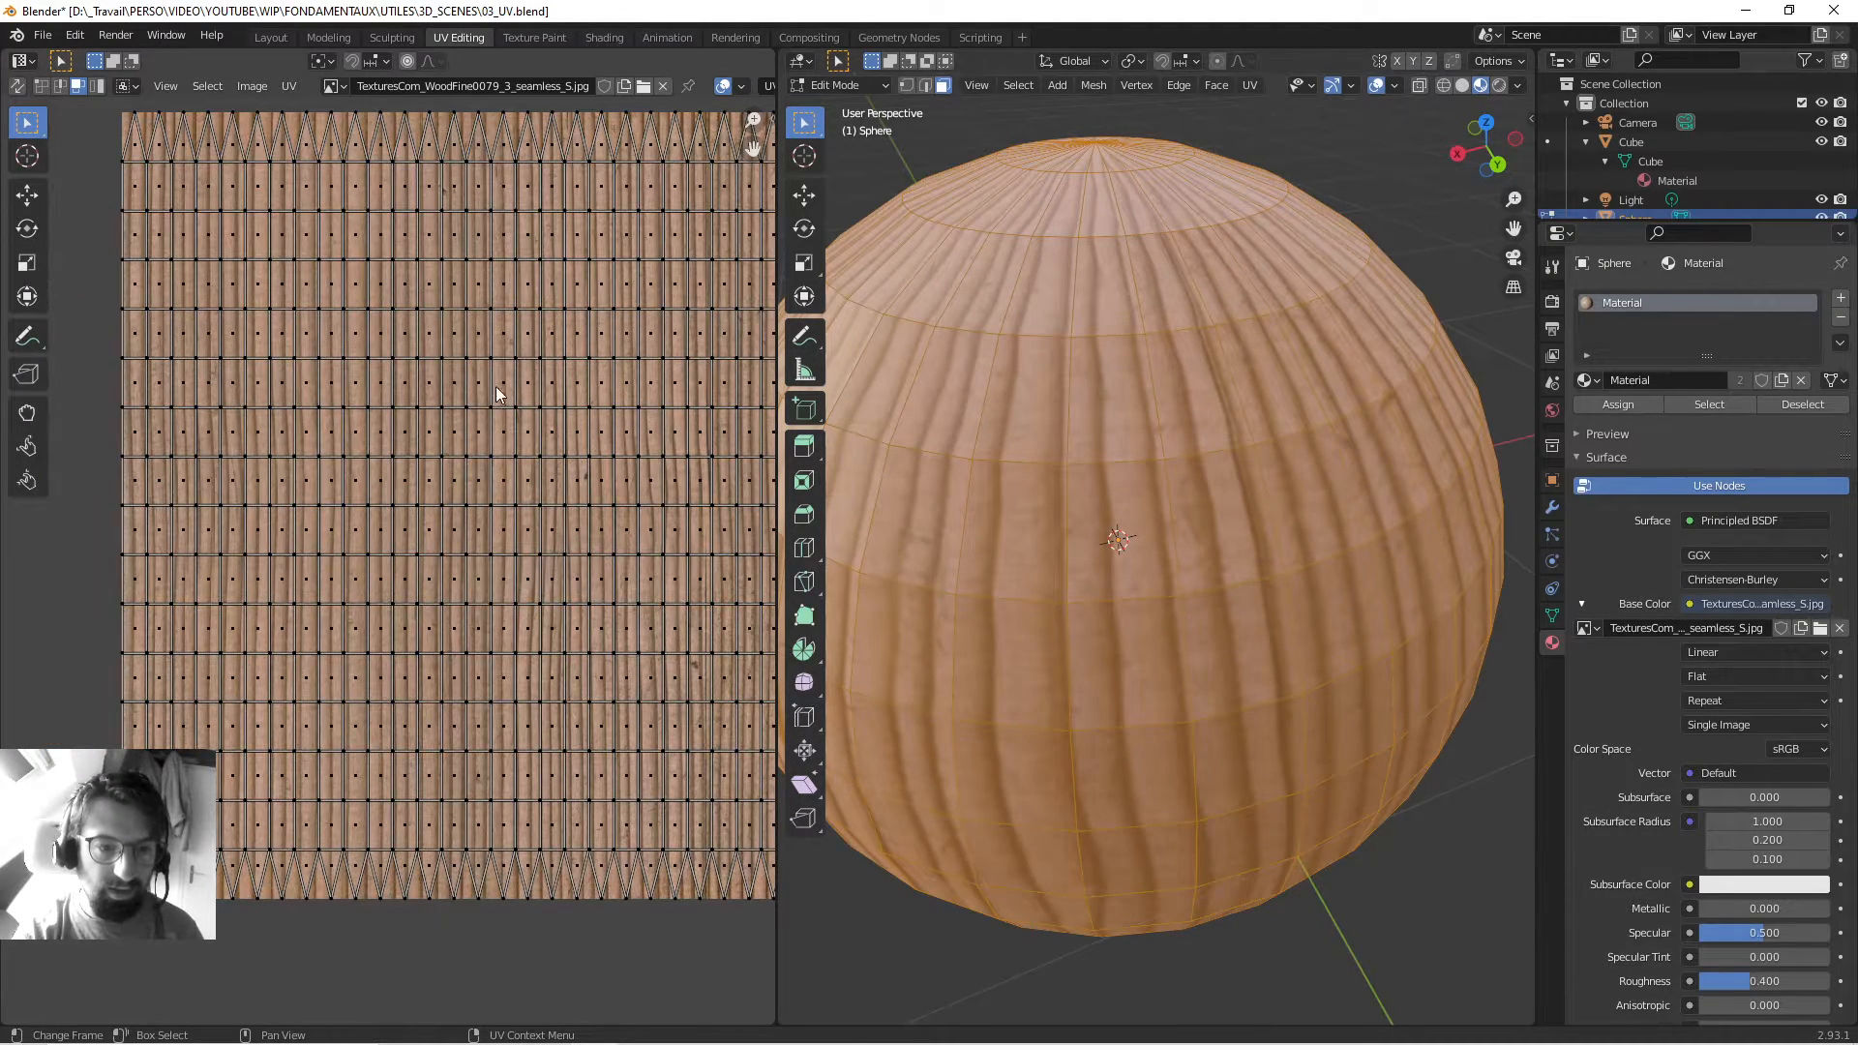
pyautogui.scroll(-3, 497, 394)
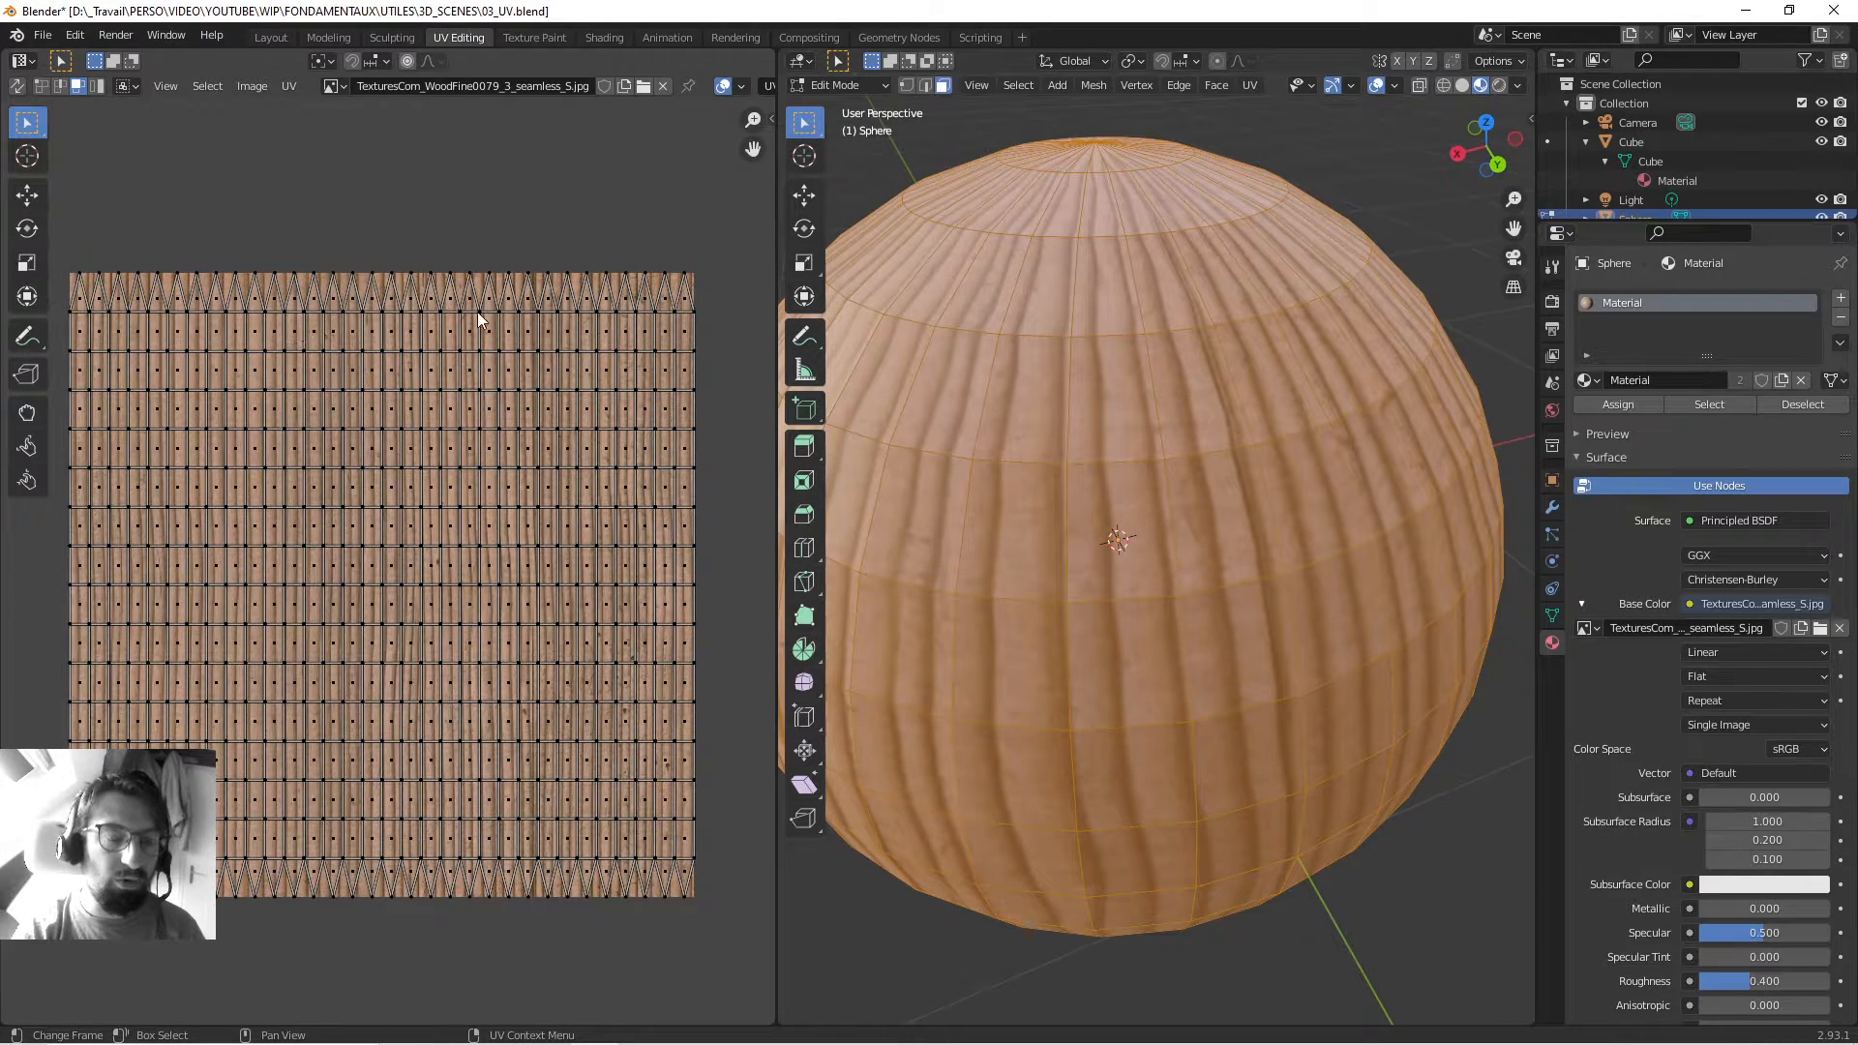
pyautogui.scroll(1, 420, 427)
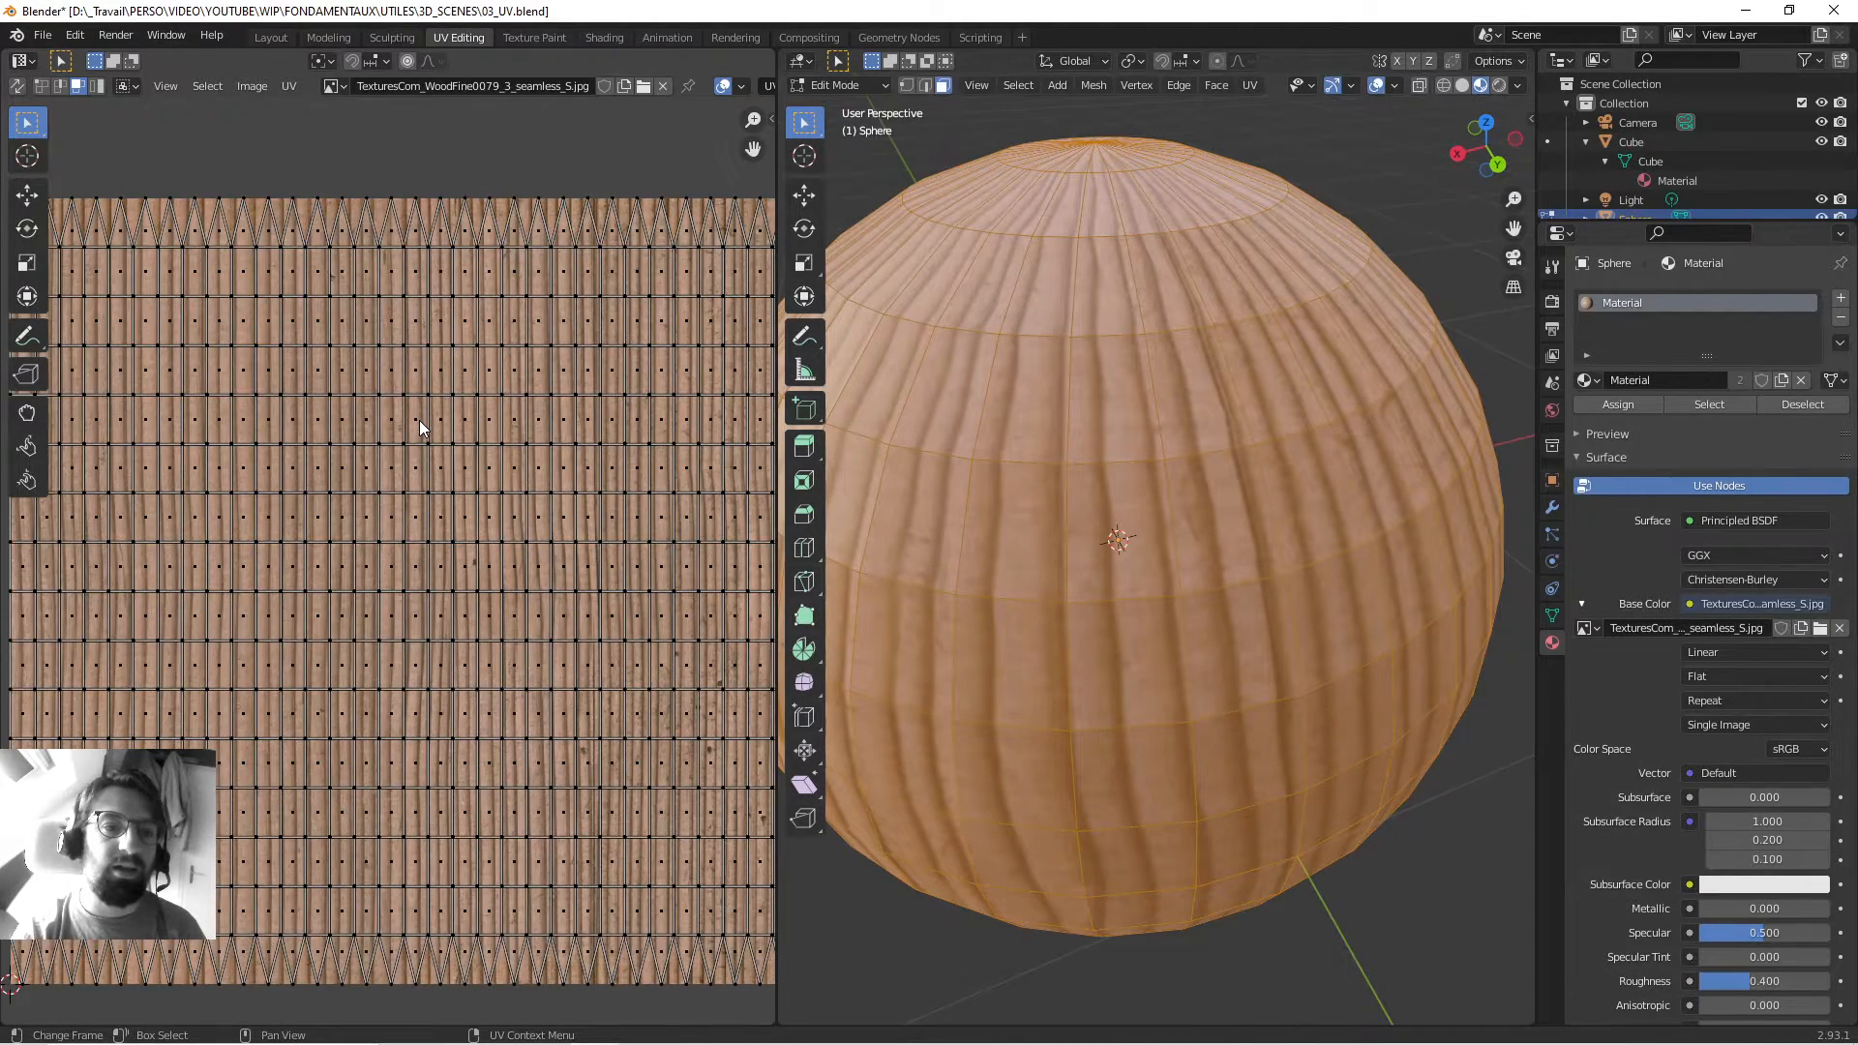
pyautogui.scroll(2, 409, 237)
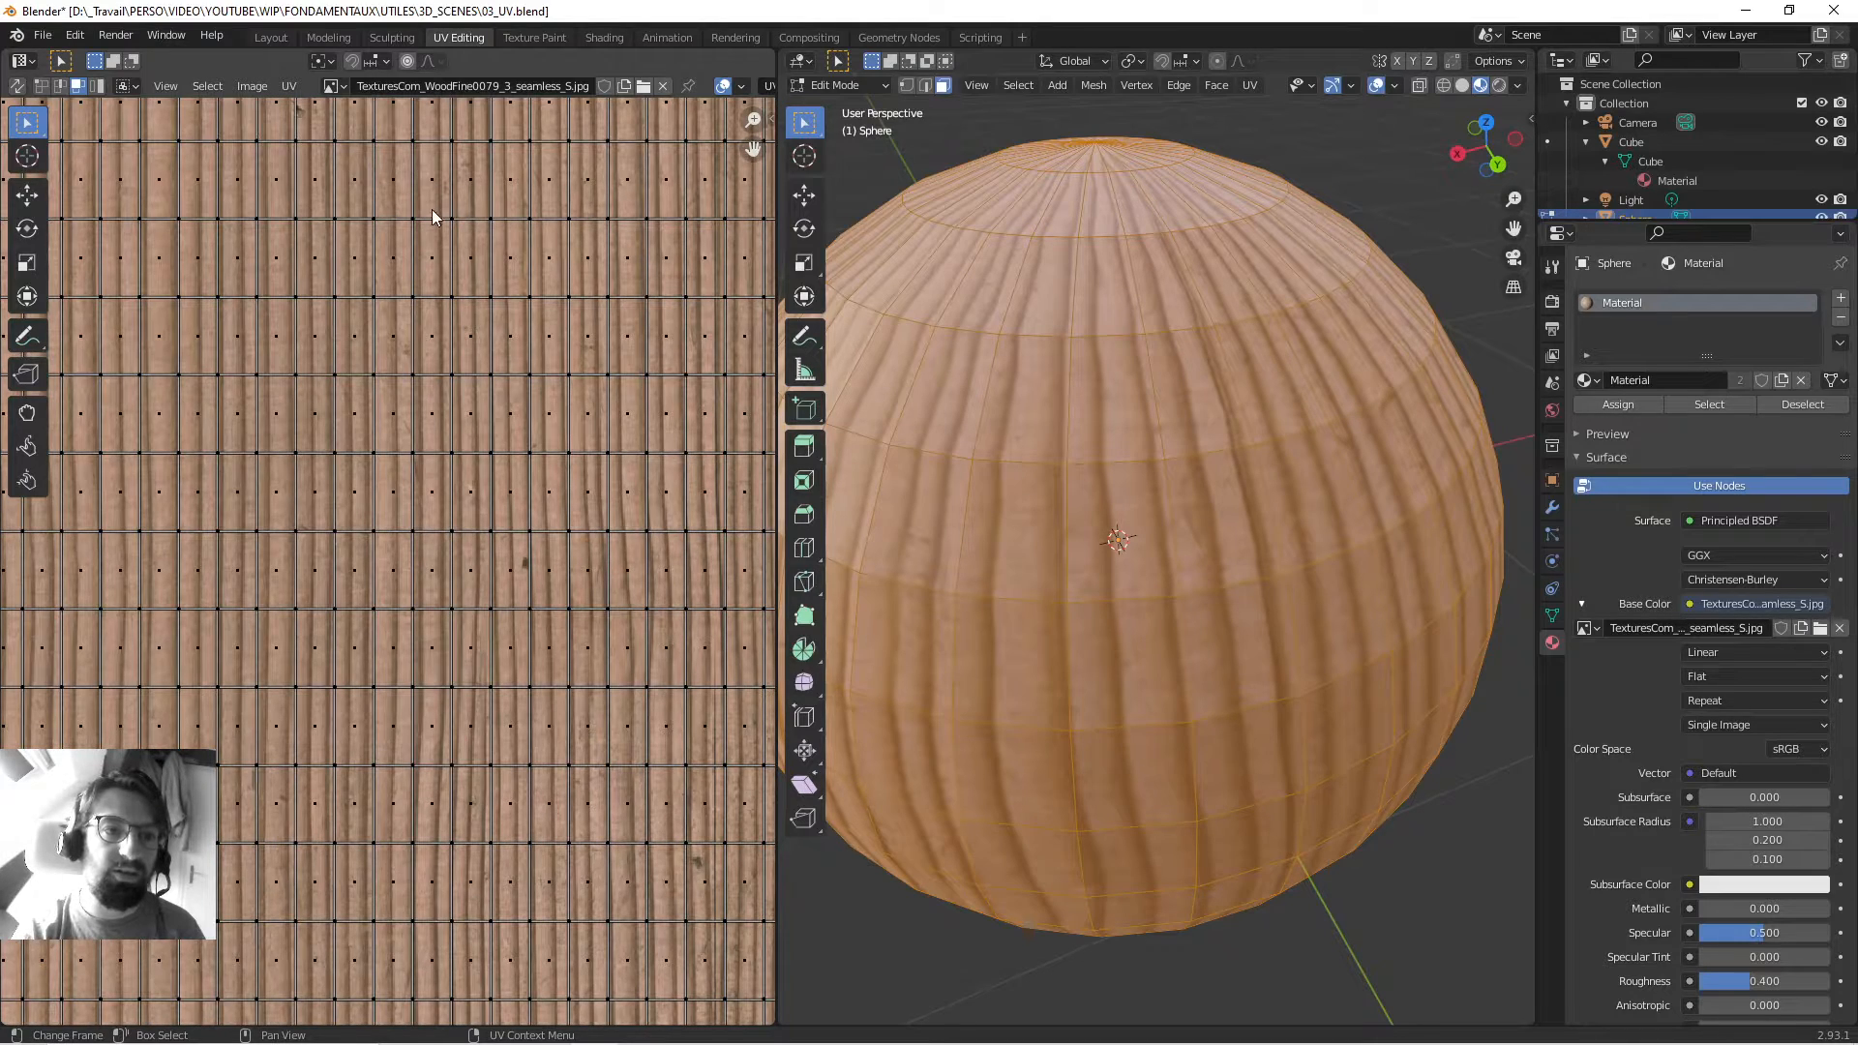
pyautogui.scroll(1, 436, 207)
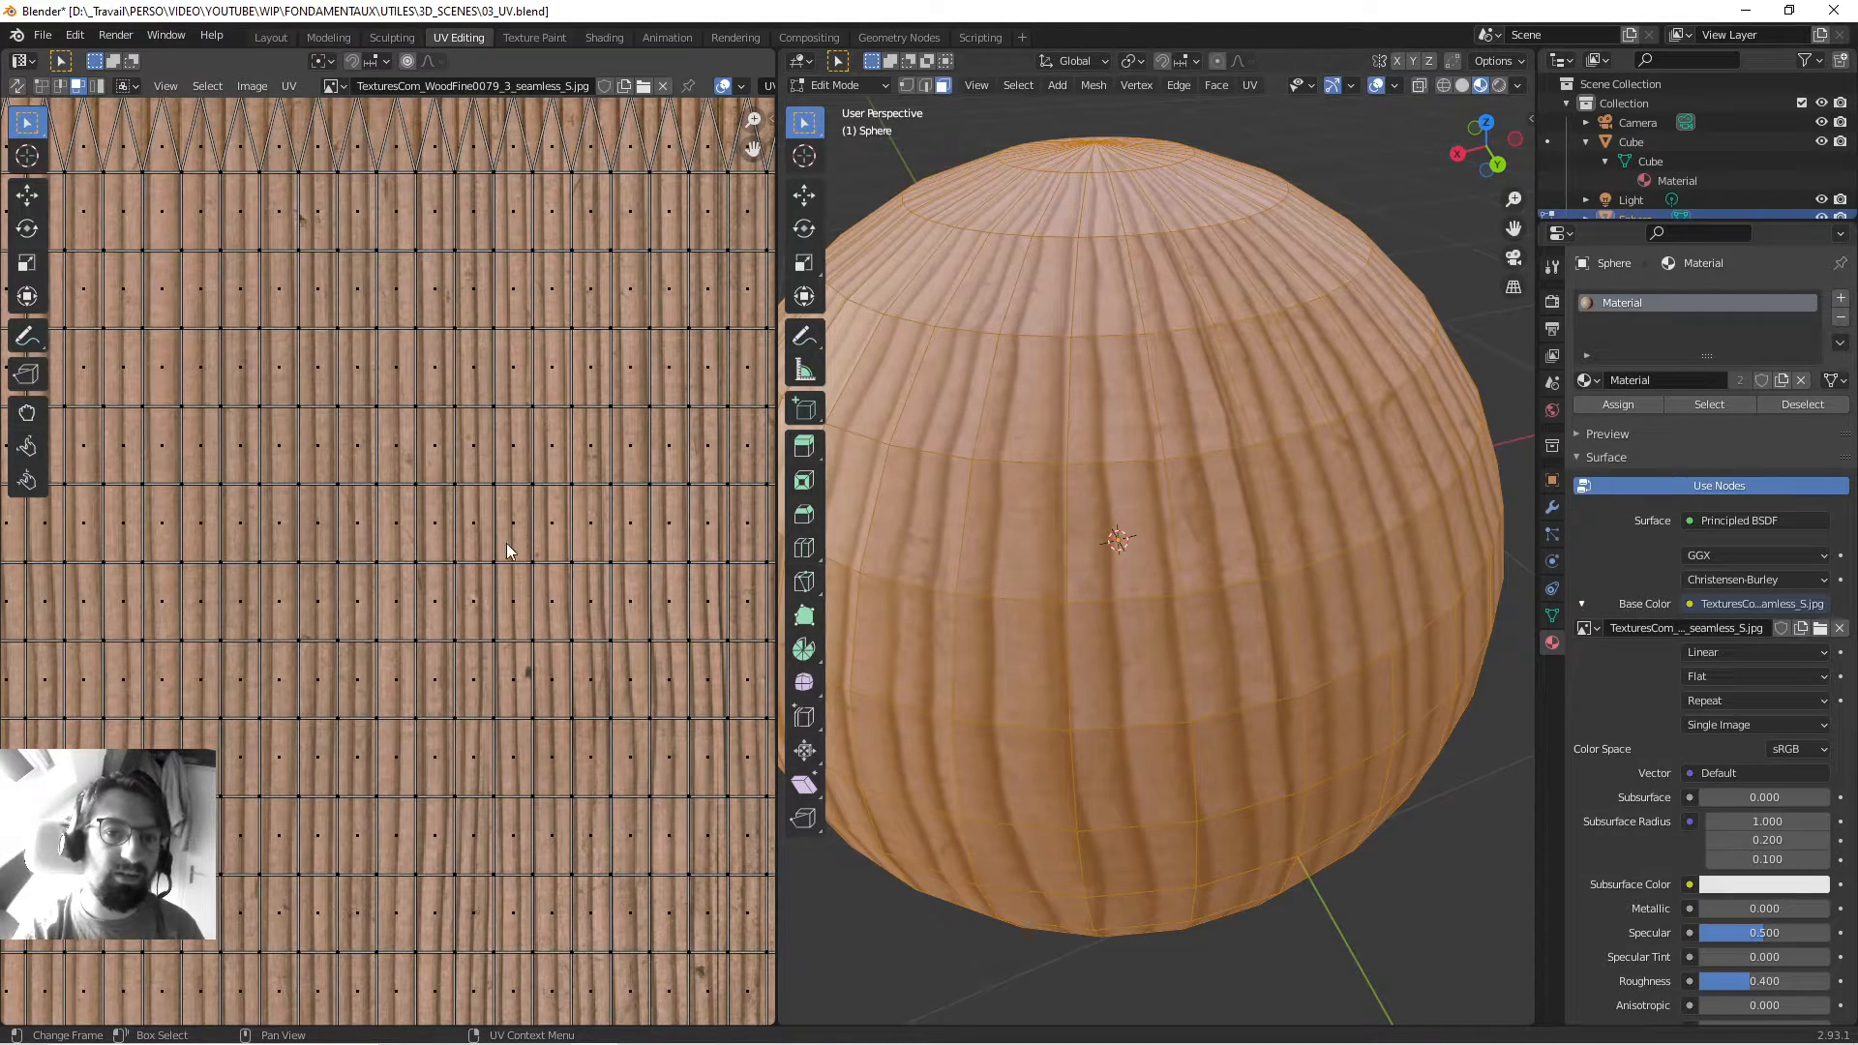
# Look down on the sphere's pole, then return to Object Mode with sphere and cube in view.
pyautogui.moveTo(1059, 222); pyautogui.dragTo(1158, 431, button='middle')
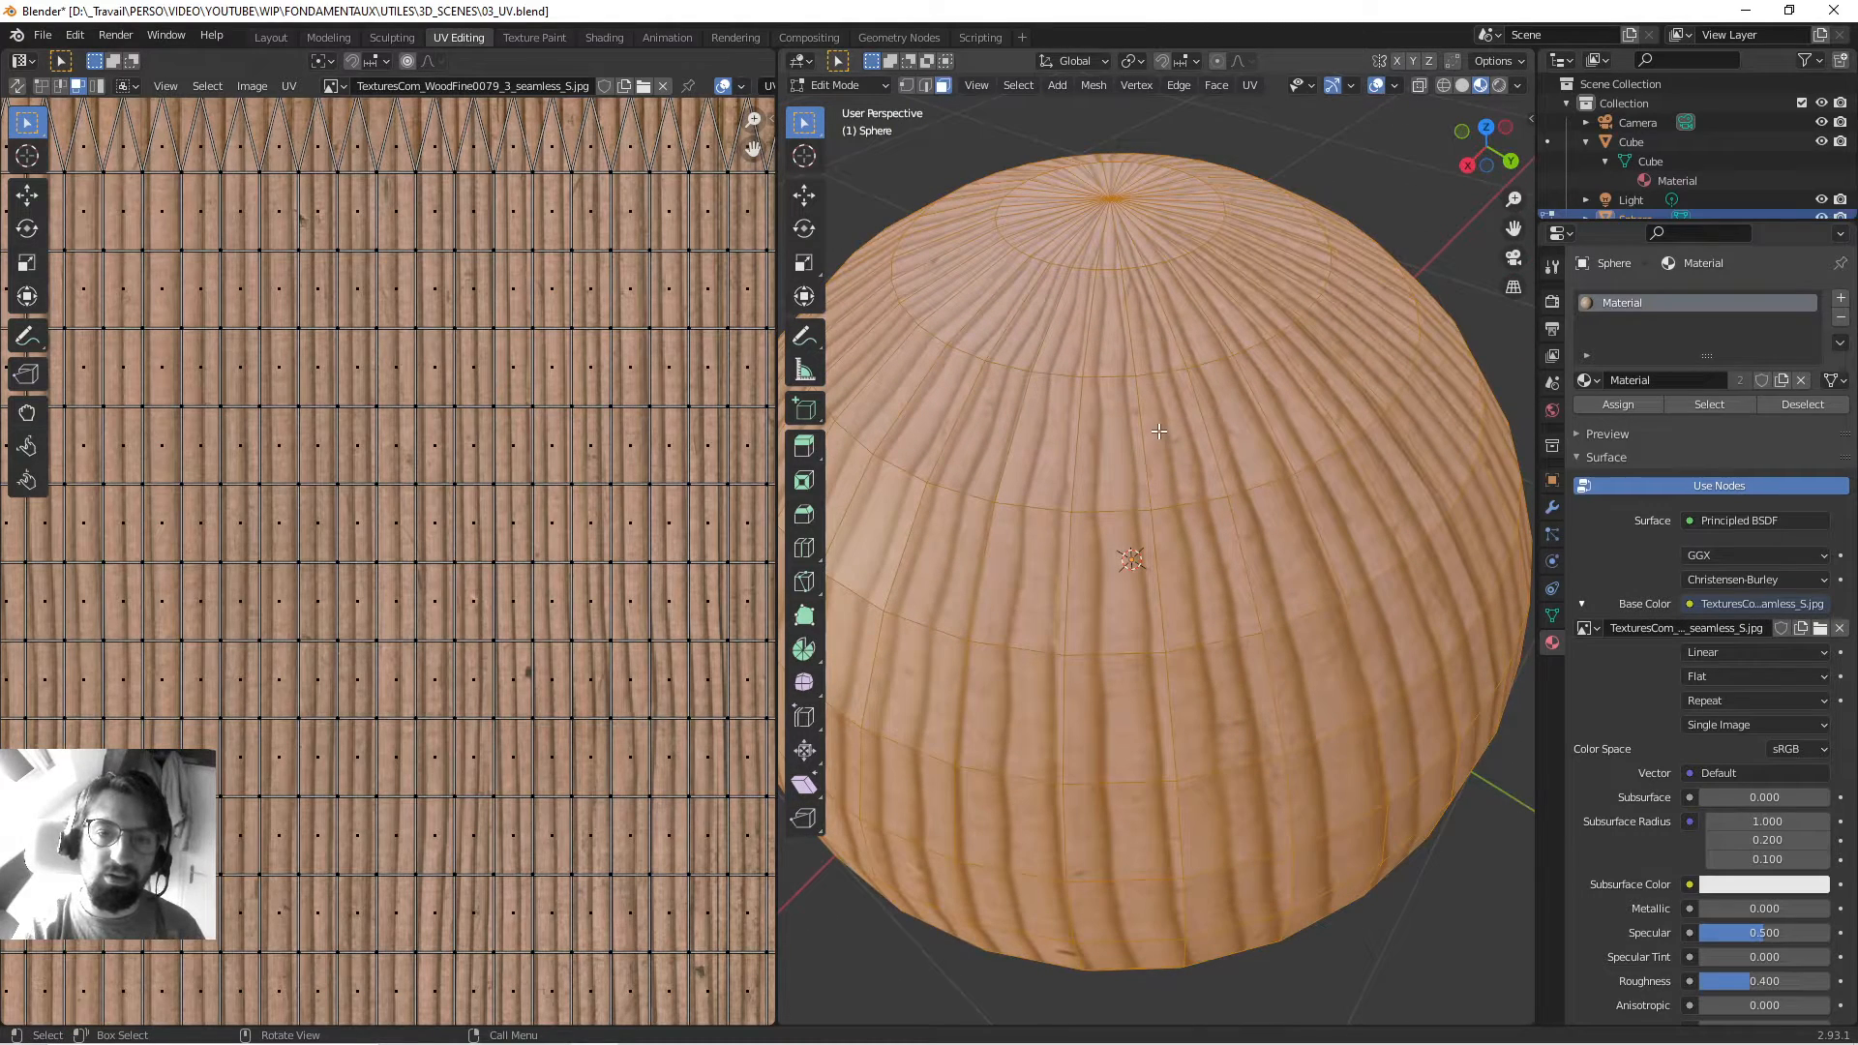
pyautogui.moveTo(1087, 235); pyautogui.dragTo(1164, 488, button='middle')
pyautogui.scroll(-4, 414, 497)
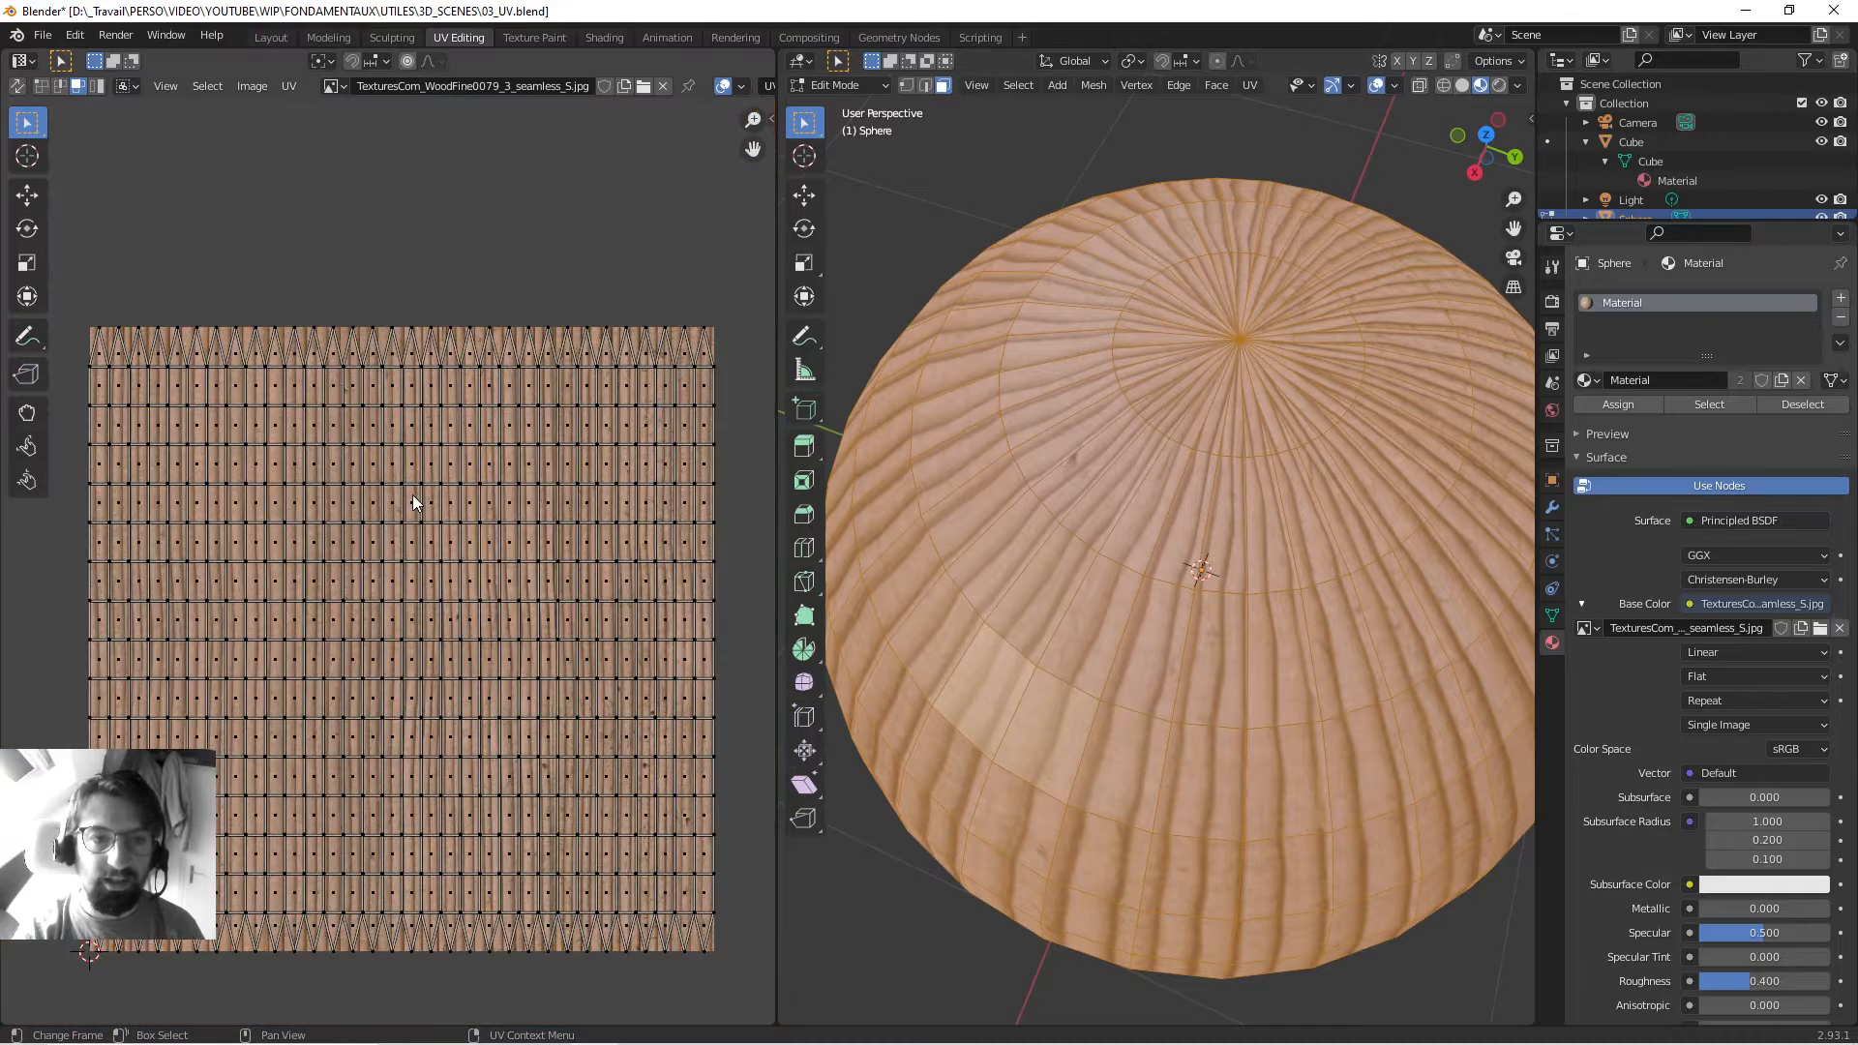
pyautogui.scroll(2, 416, 500)
pyautogui.scroll(-4, 1134, 526)
pyautogui.moveTo(1134, 526); pyautogui.dragTo(1184, 463, button='middle')
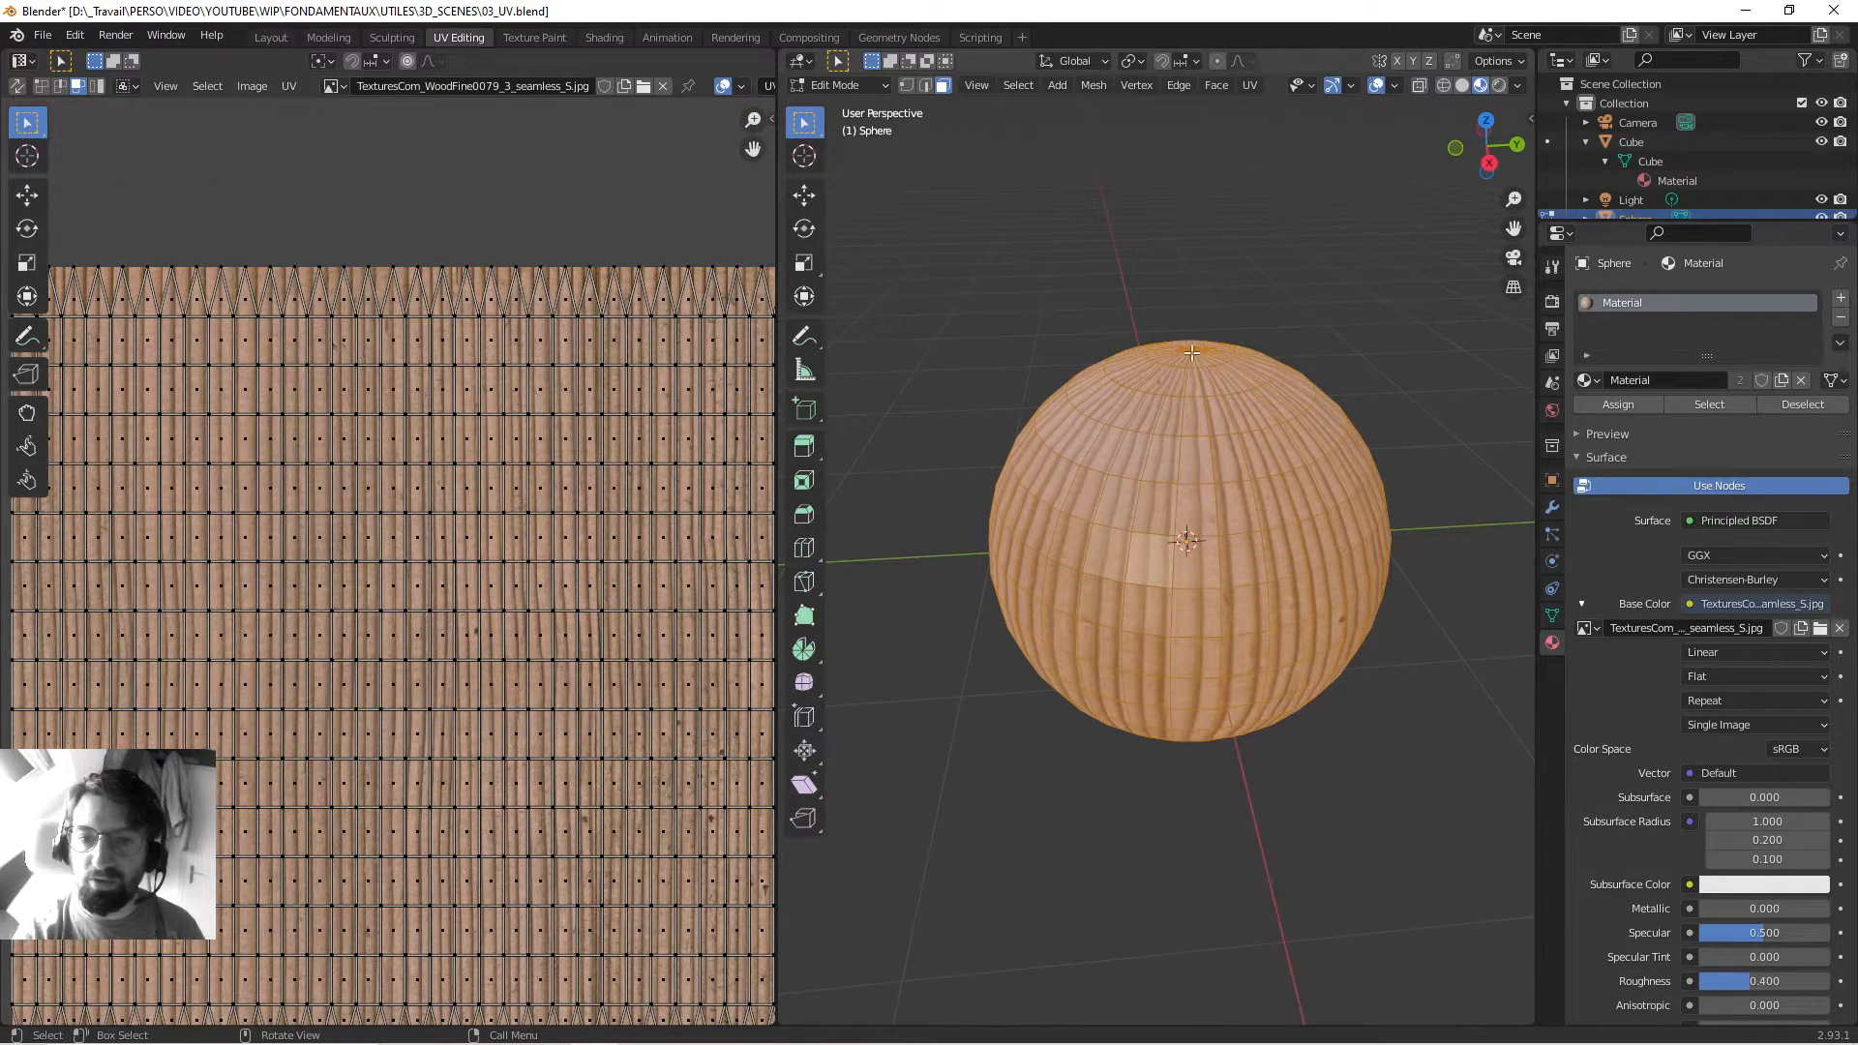
pyautogui.moveTo(1192, 353); pyautogui.dragTo(1202, 568, button='middle')
pyautogui.press('Tab')
pyautogui.scroll(-6, 1254, 496)
pyautogui.moveTo(941, 526); pyautogui.dragTo(1072, 456, button='middle')
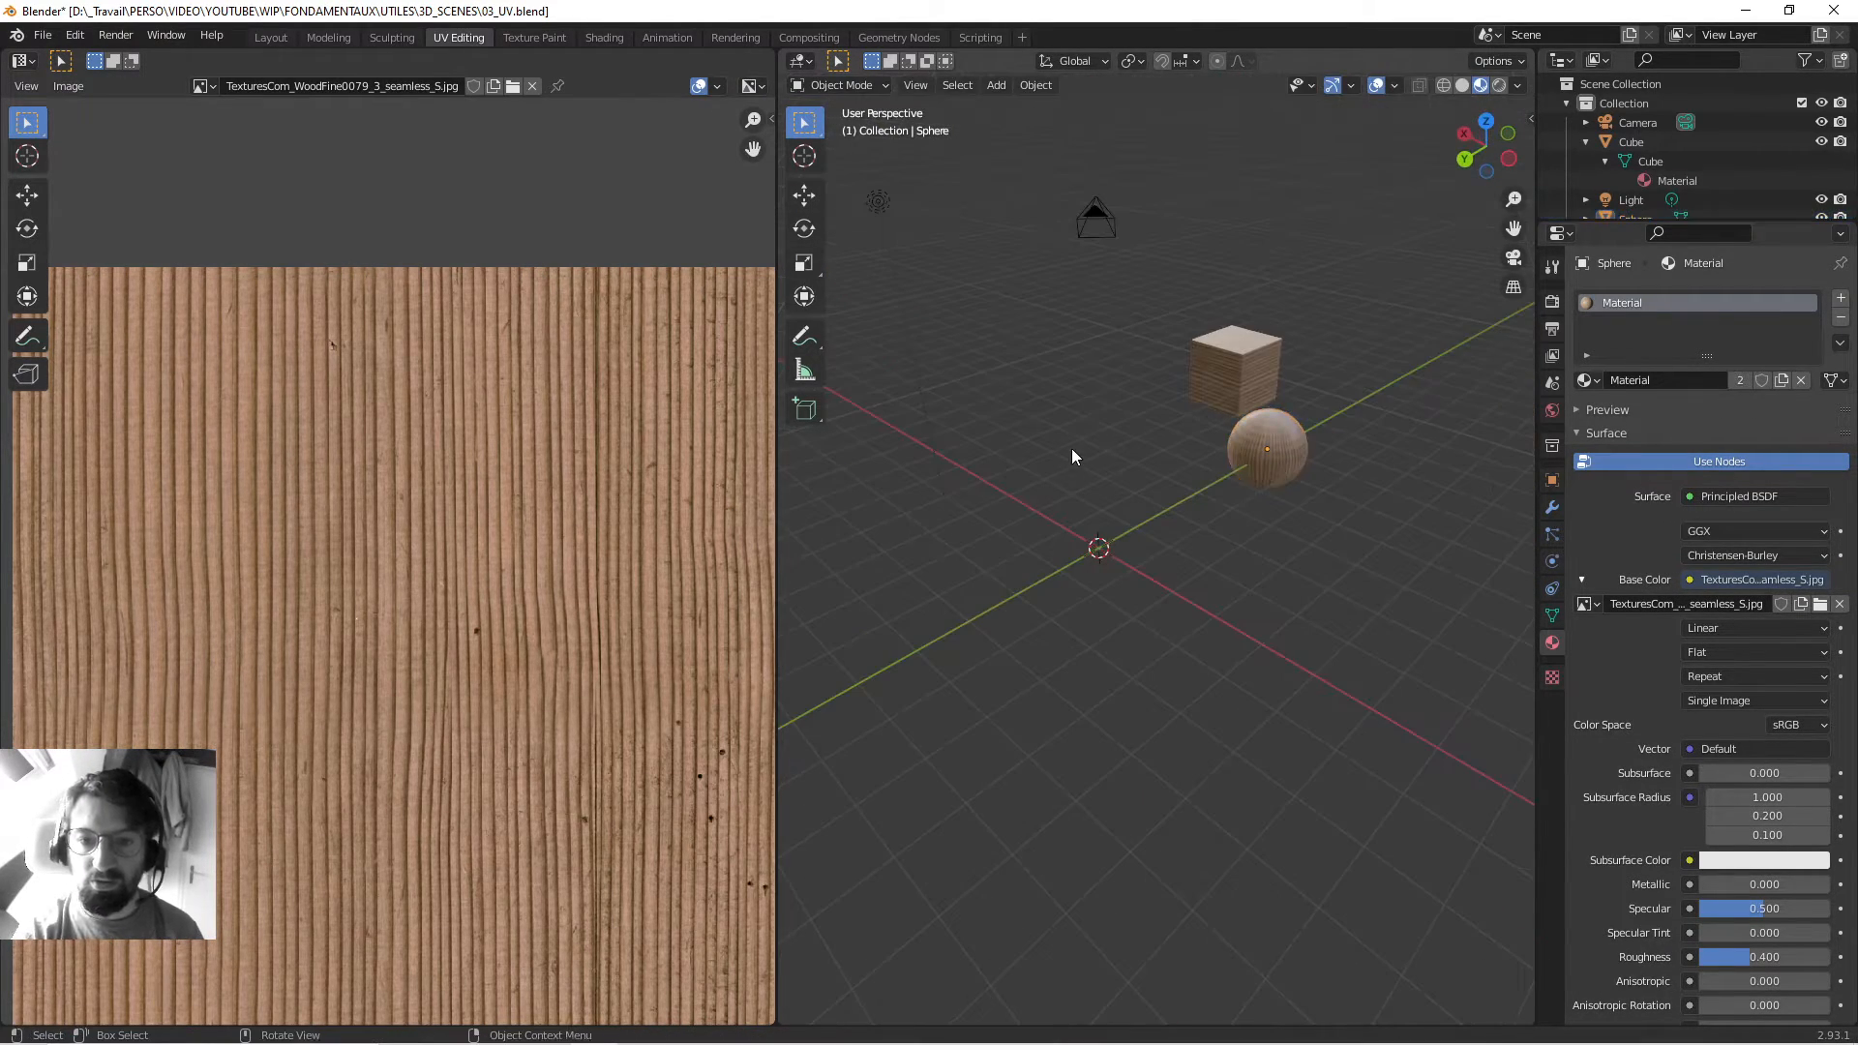
# Add a cylinder and give it the existing wood 'Material'.
pyautogui.hotkey('shift', 'a')
pyautogui.moveTo(1074, 450)
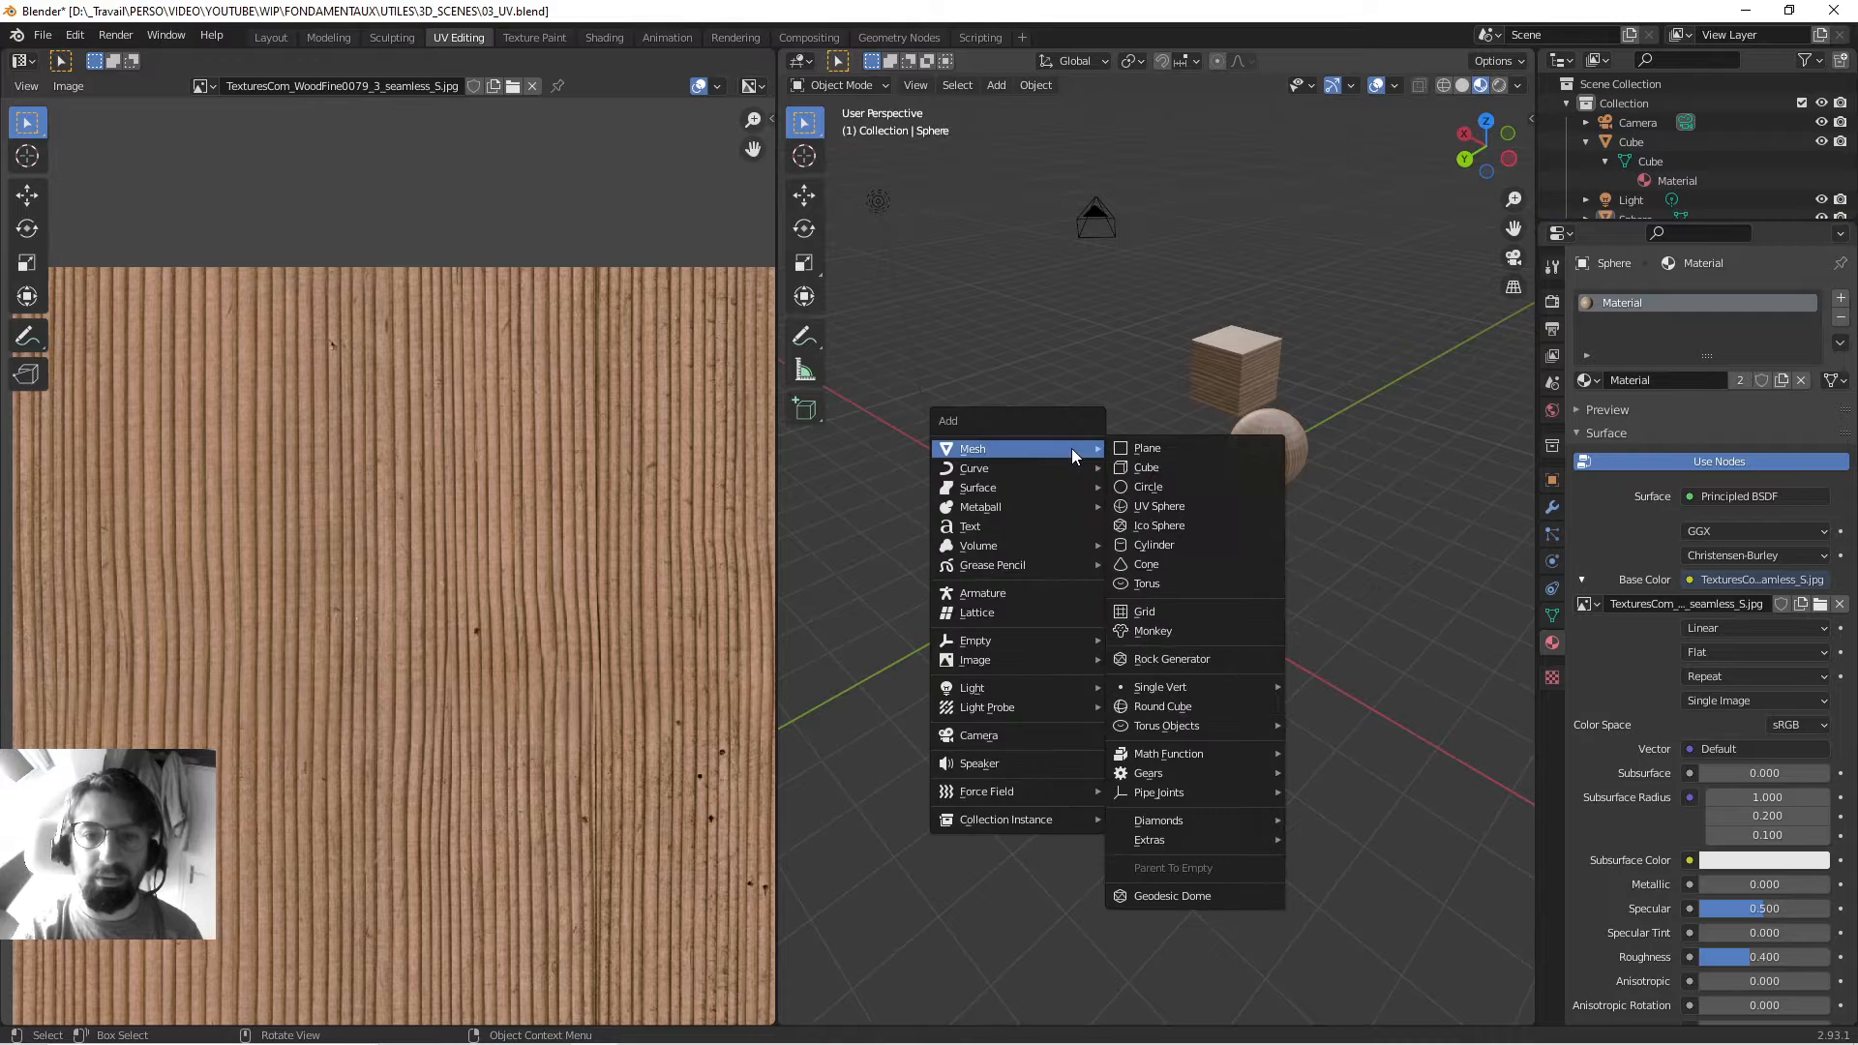
pyautogui.click(1174, 543)
pyautogui.scroll(2, 1081, 551)
pyautogui.click(1584, 380)
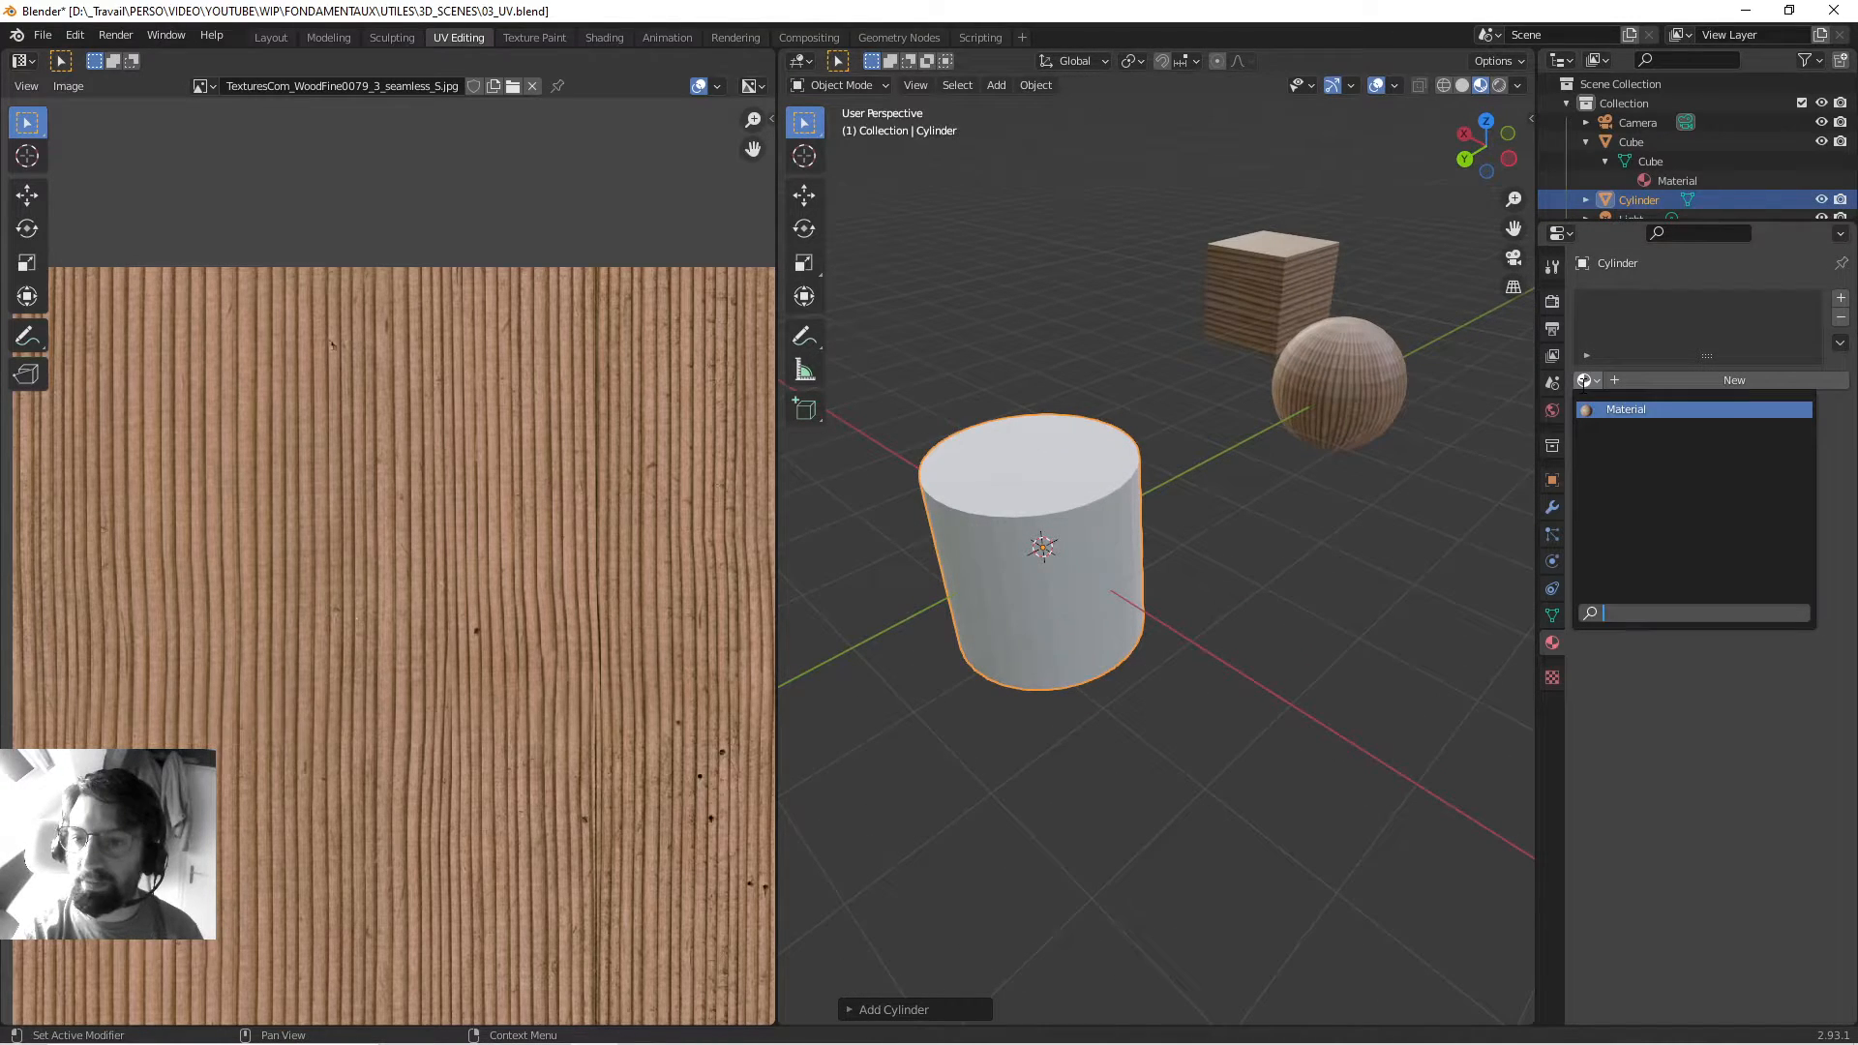
pyautogui.click(1626, 409)
# Deselect the cylinder and inspect its wood texture from low and top-down angles.
pyautogui.scroll(3, 1087, 489)
pyautogui.moveTo(1087, 489); pyautogui.dragTo(1160, 426, button='middle')
pyautogui.scroll(-2, 1171, 501)
pyautogui.scroll(3, 1171, 438)
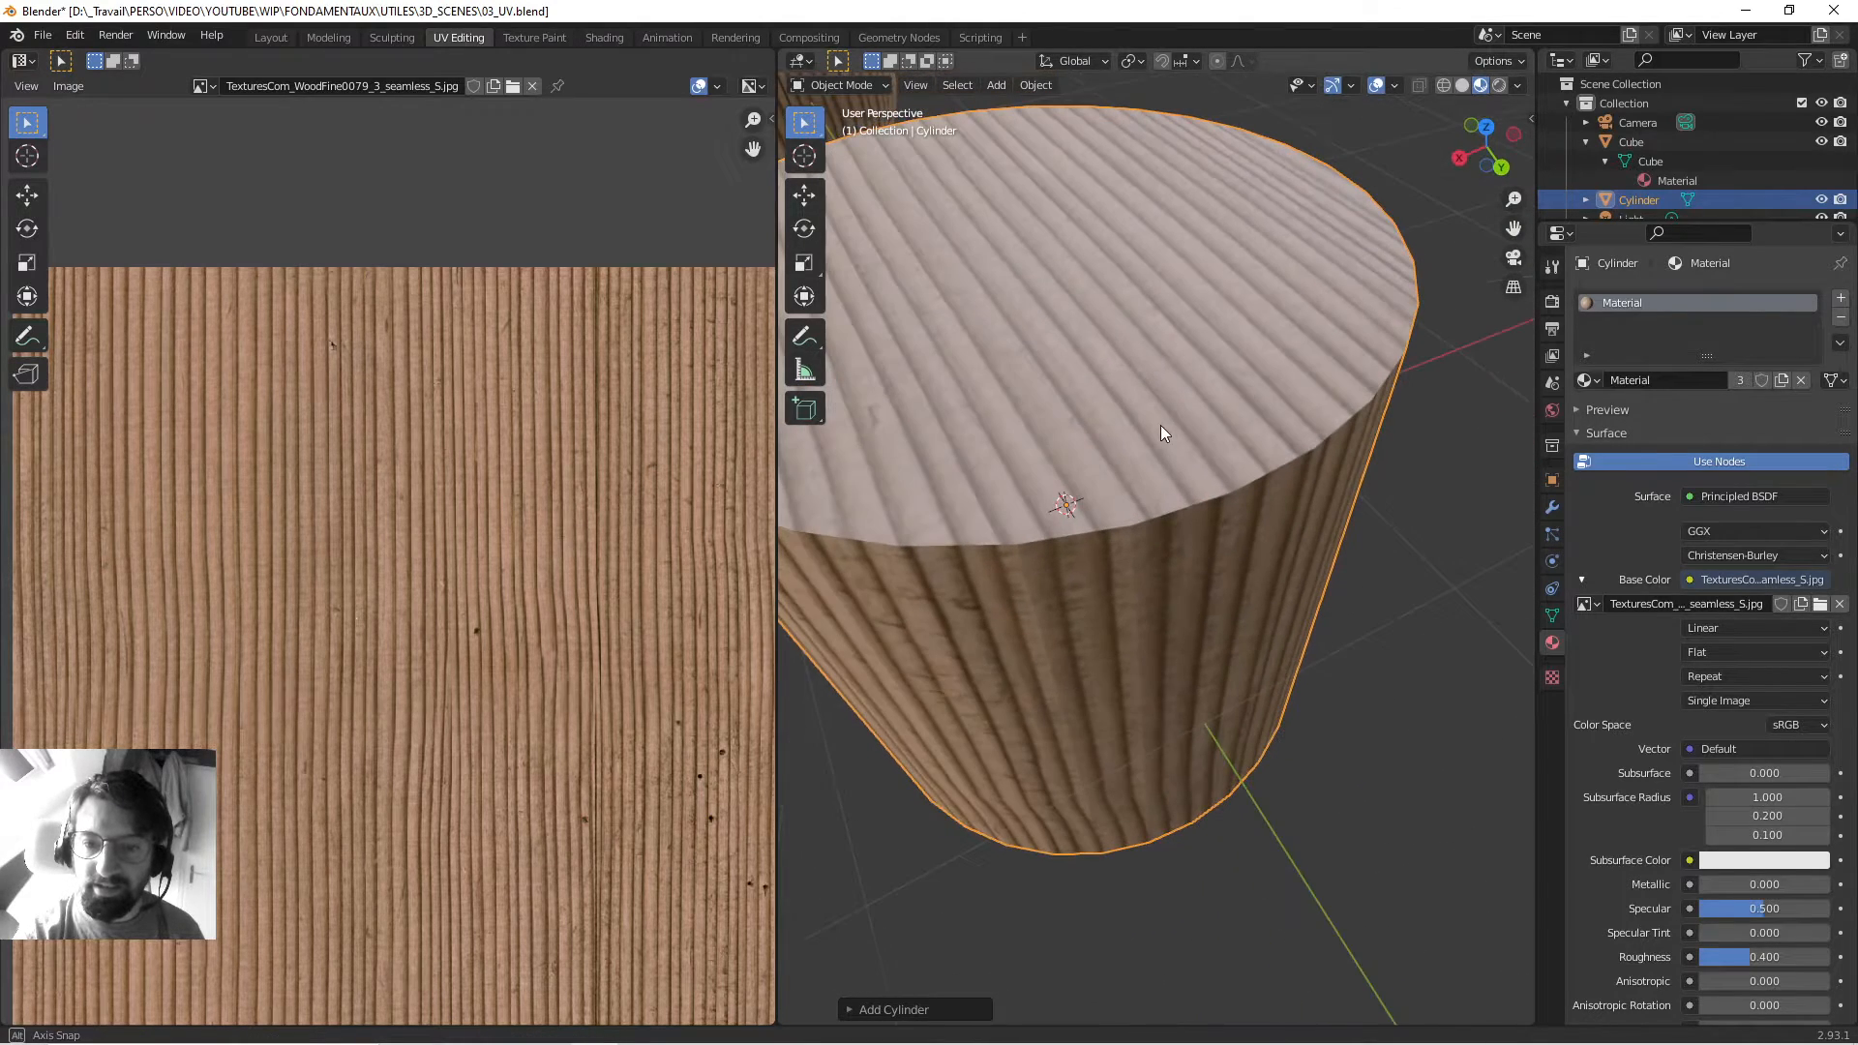
pyautogui.click(1414, 508)
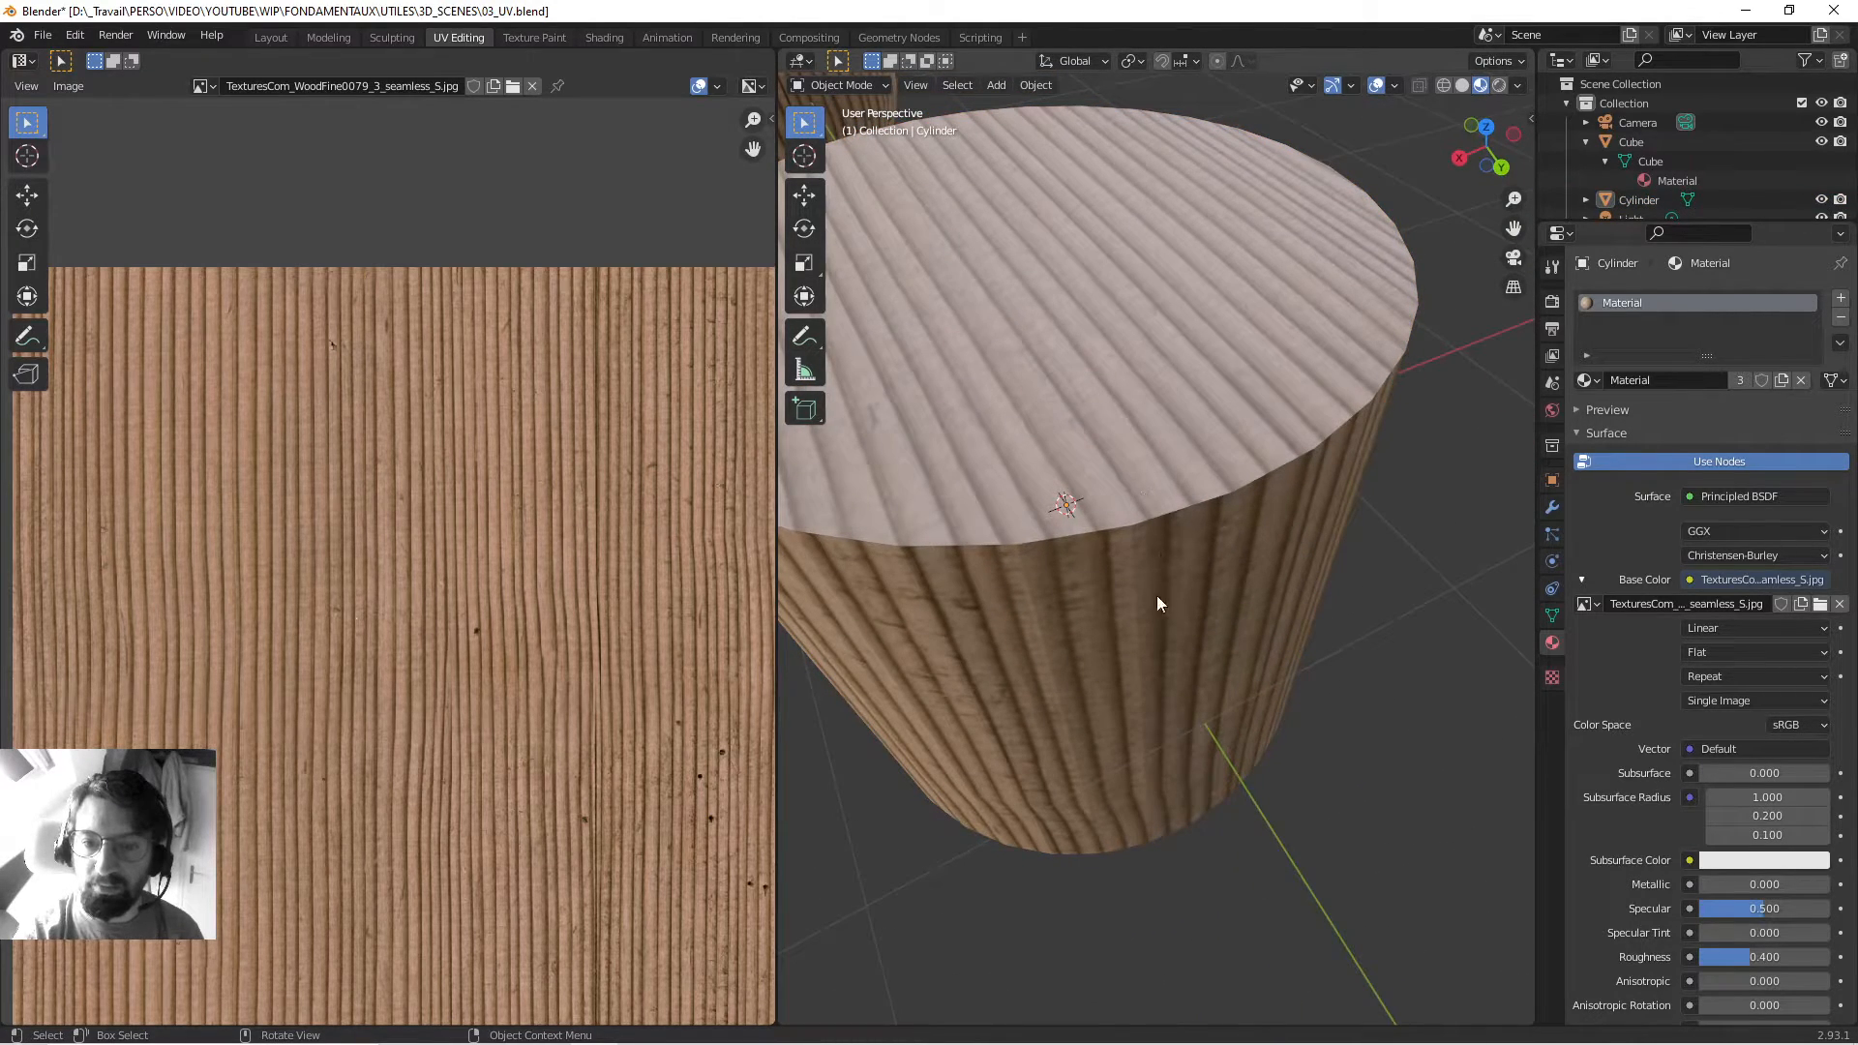
pyautogui.moveTo(1117, 520); pyautogui.dragTo(1257, 479, button='middle')
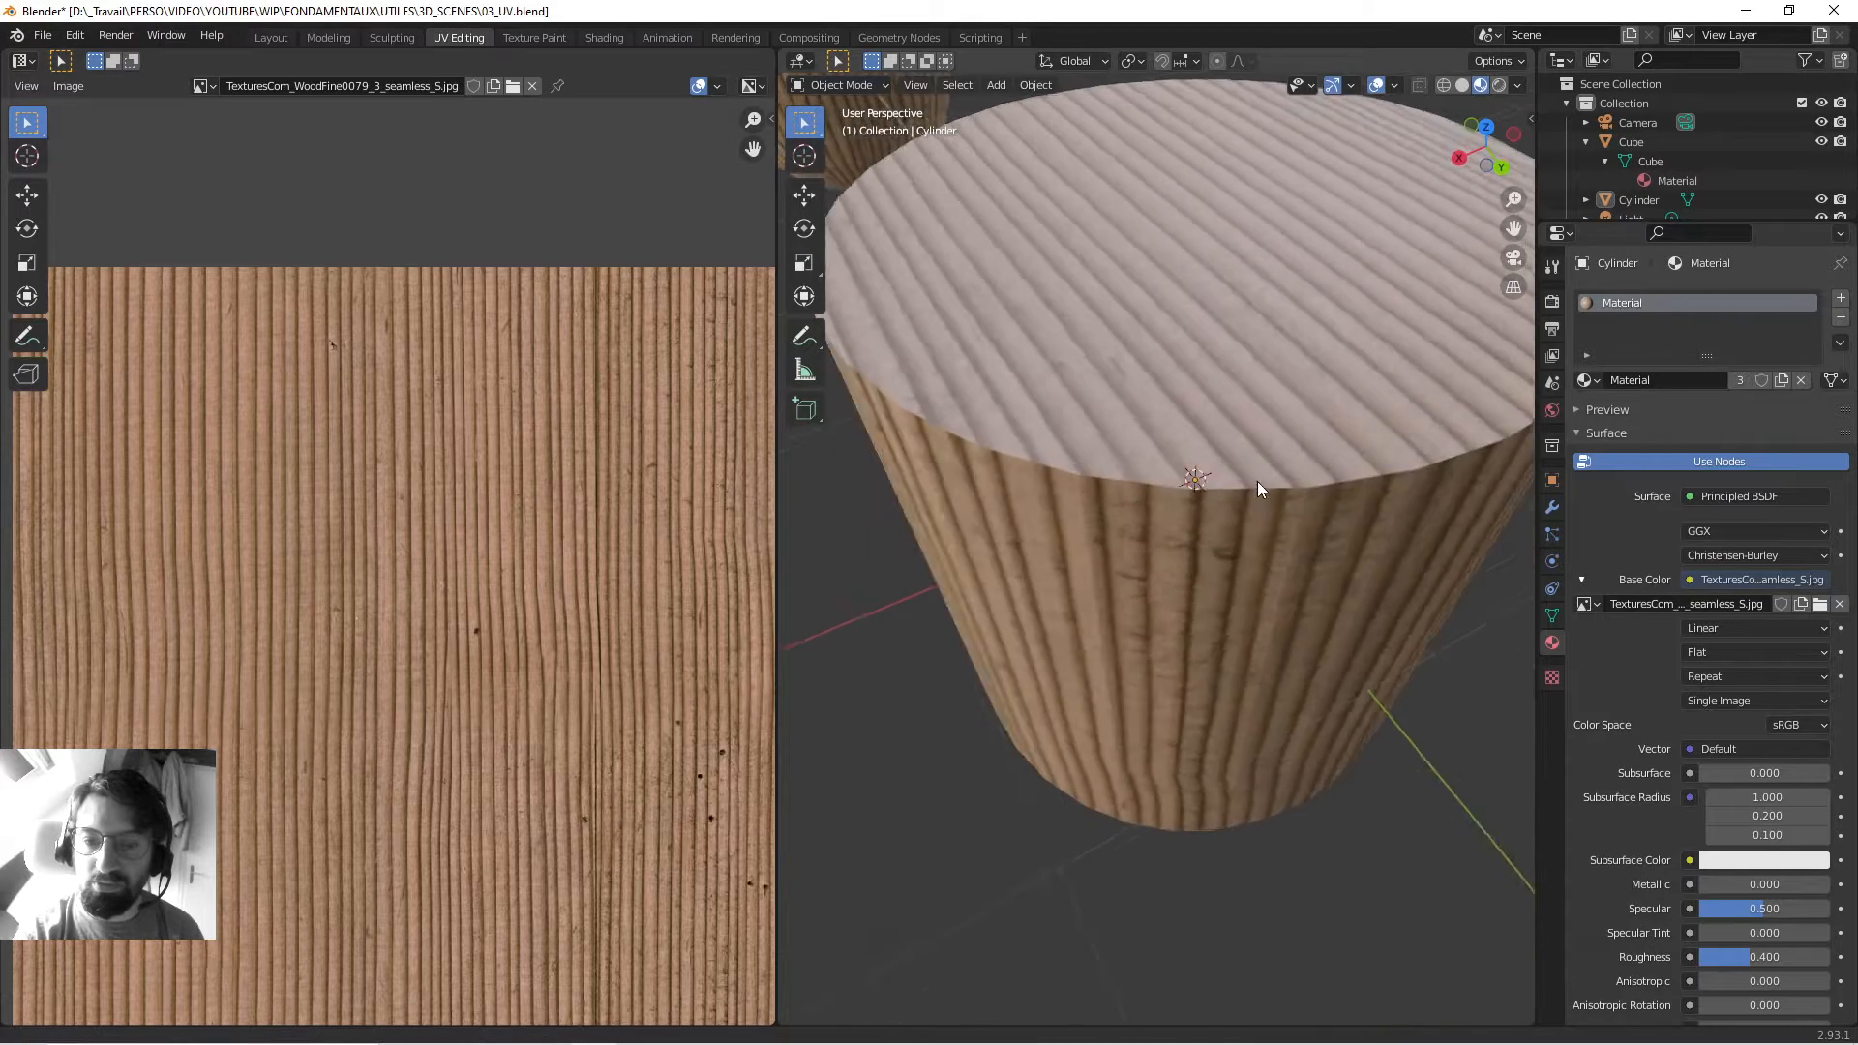
pyautogui.scroll(-3, 1257, 480)
pyautogui.moveTo(1142, 472); pyautogui.dragTo(1210, 427, button='middle')
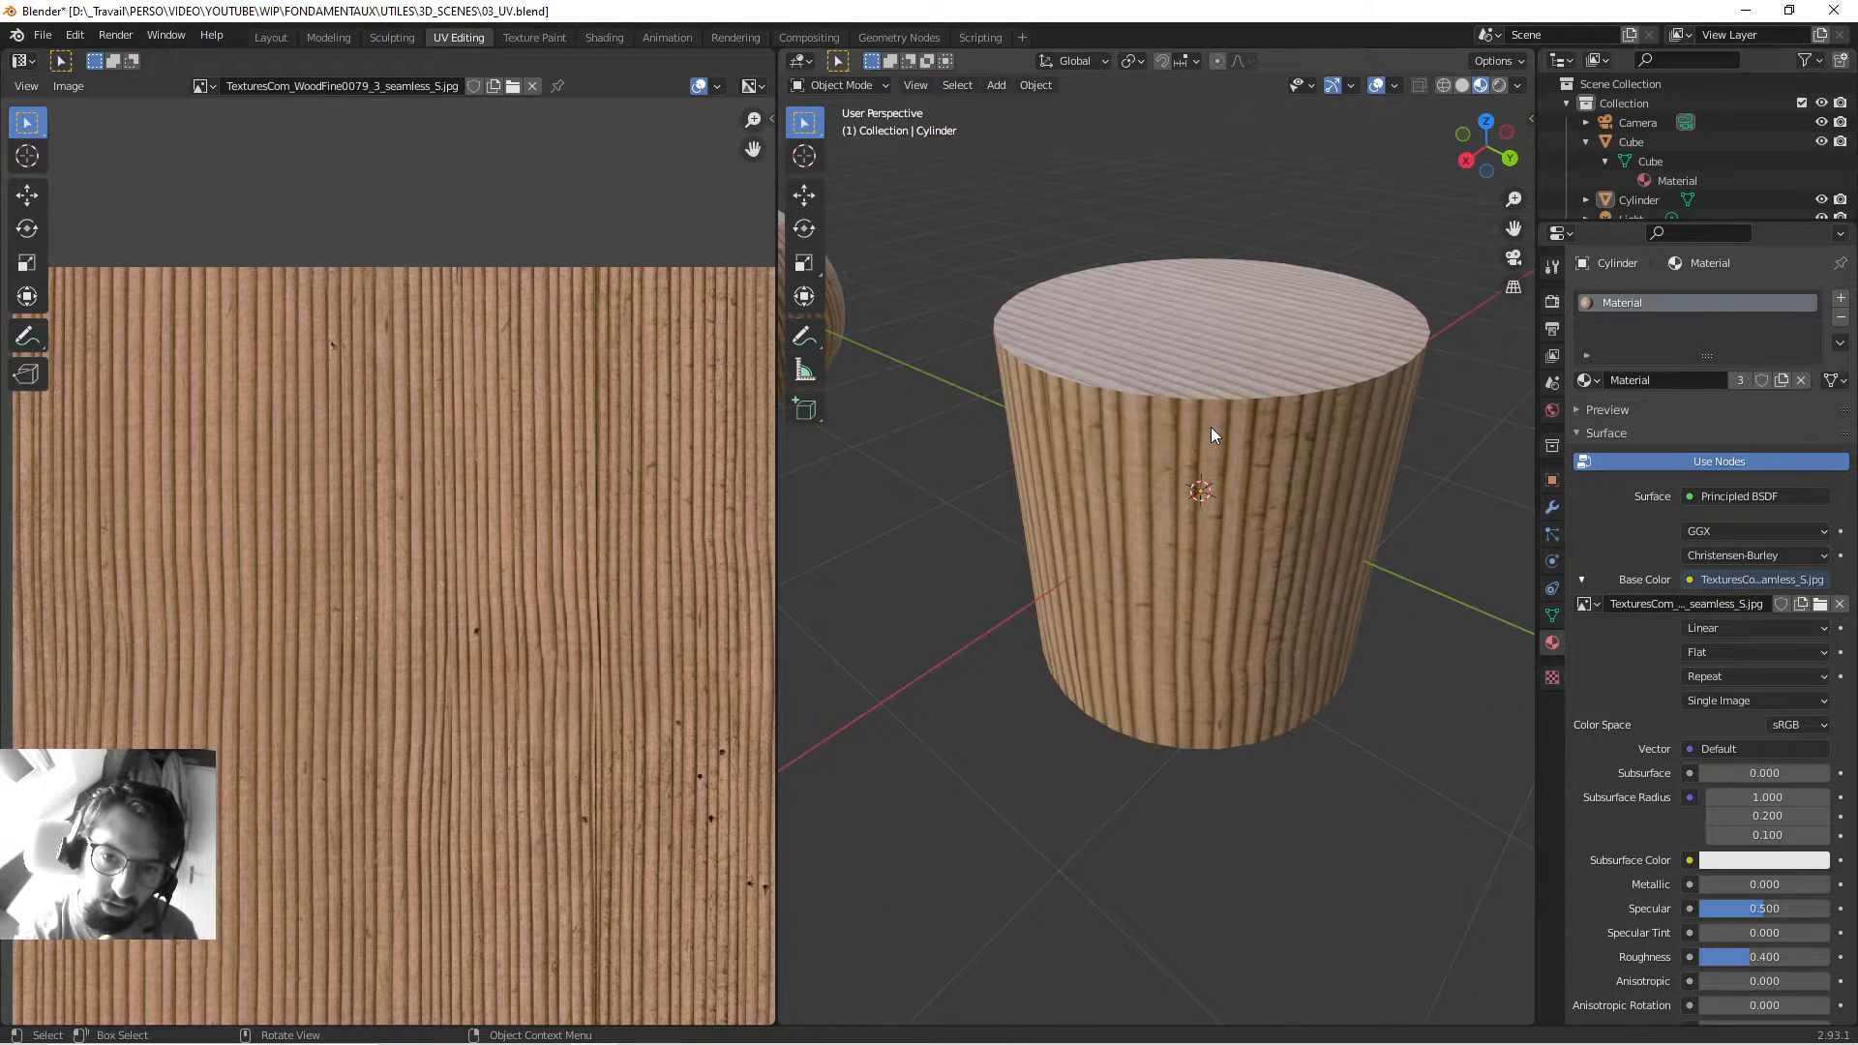
pyautogui.moveTo(1149, 215); pyautogui.dragTo(1124, 304, button='middle')
pyautogui.scroll(-3, 1187, 441)
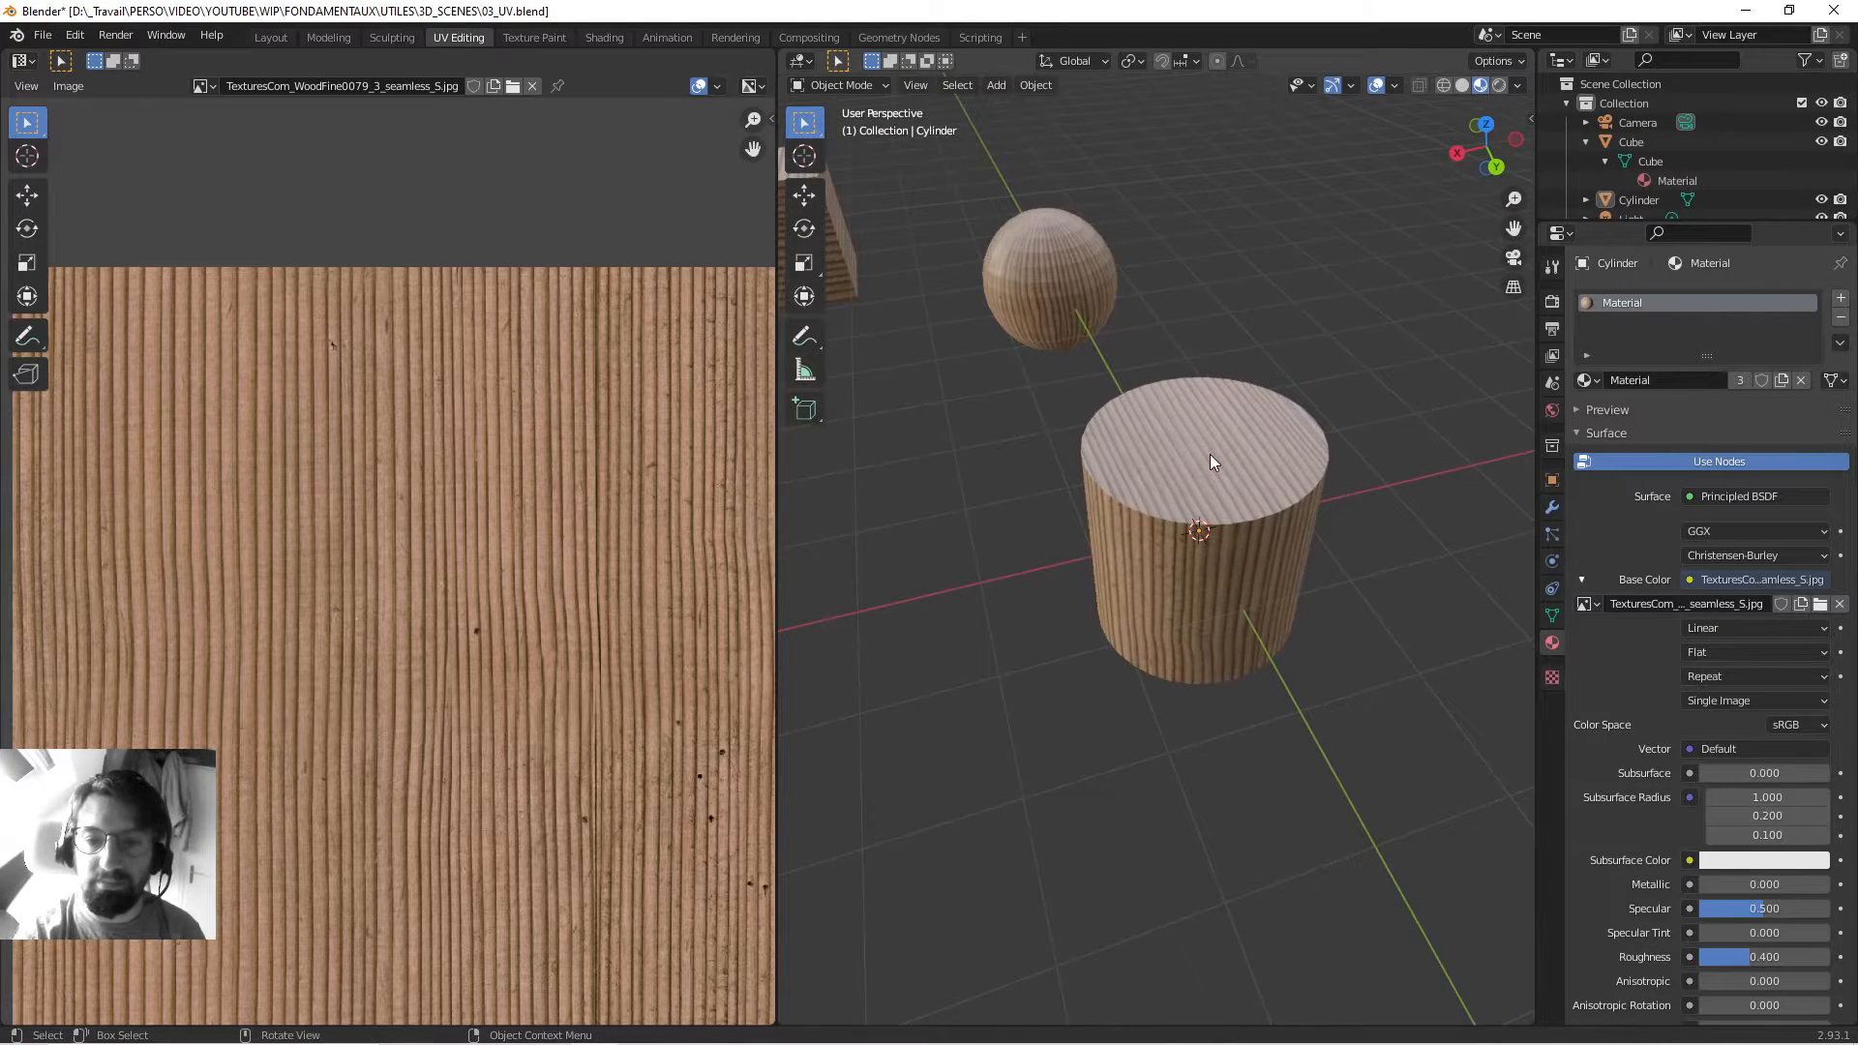
# Enter Edit Mode on the cylinder to show its UVs in the UV editor.
pyautogui.press('Tab')
pyautogui.scroll(-5, 432, 567)
pyautogui.scroll(3, 495, 538)
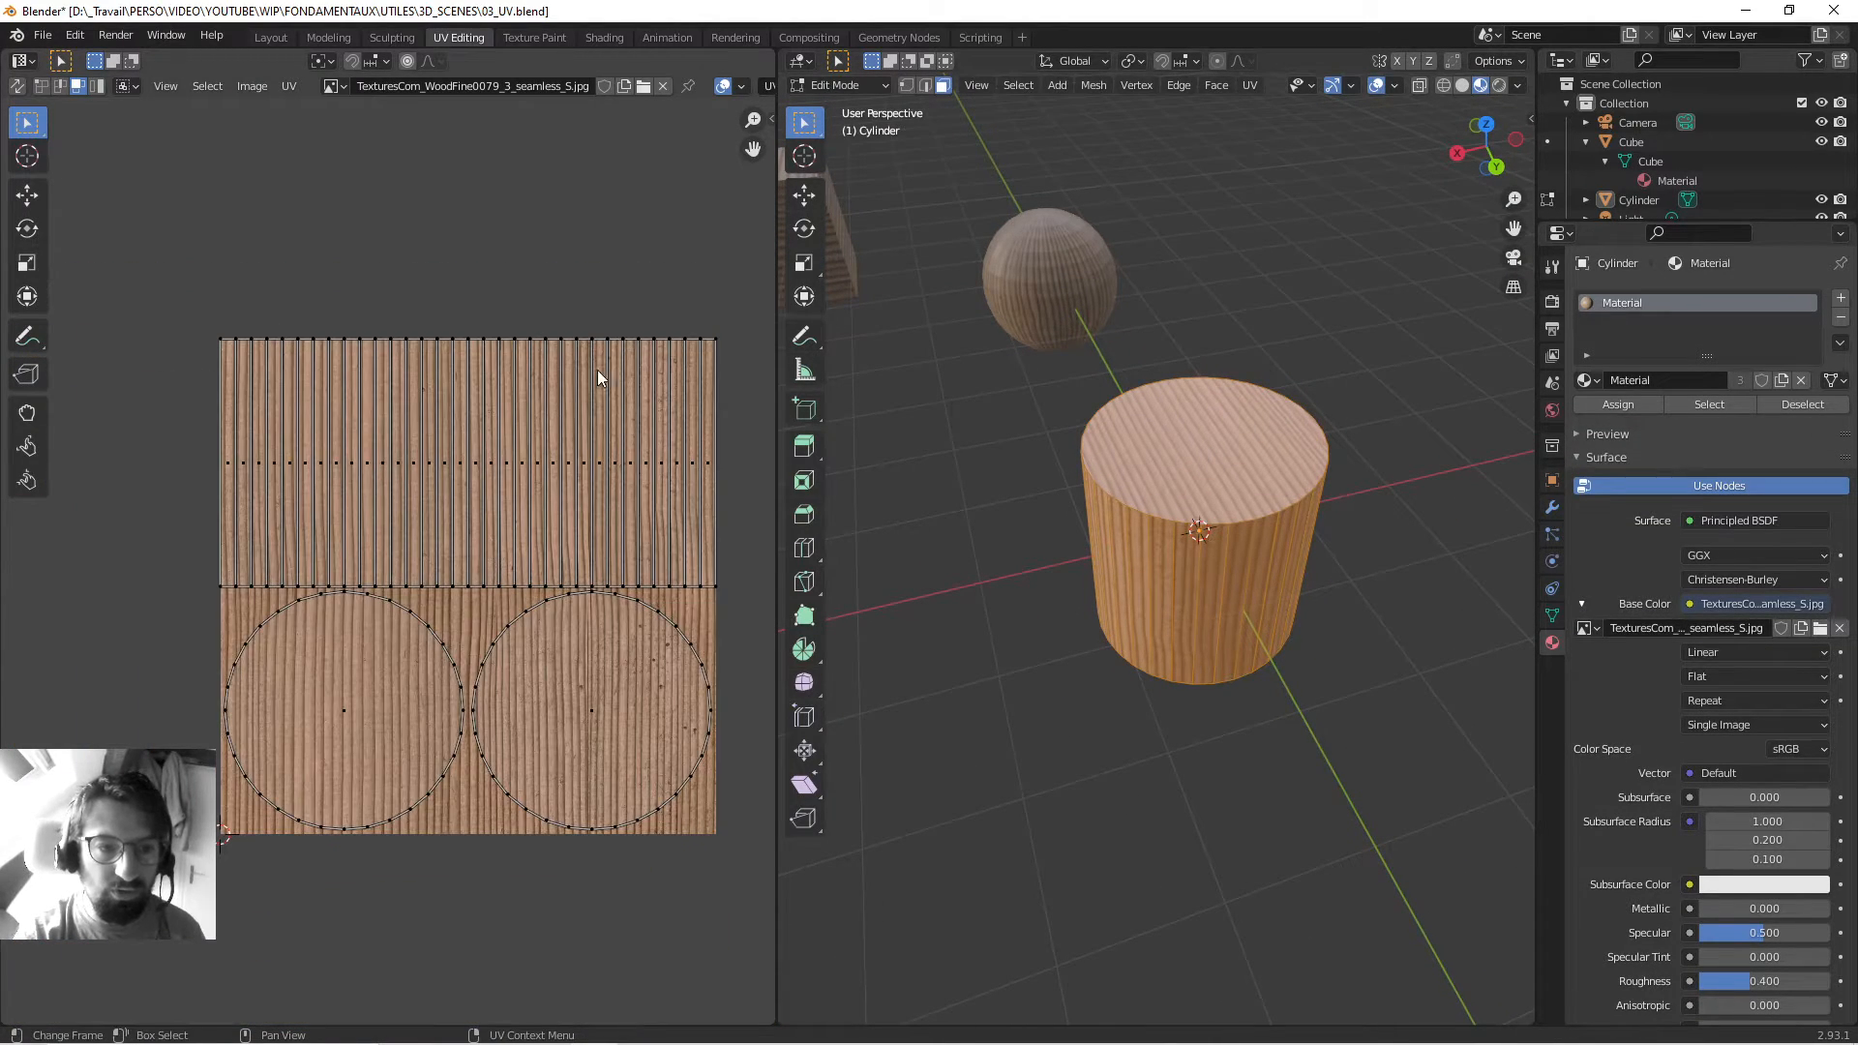
pyautogui.scroll(3, 538, 633)
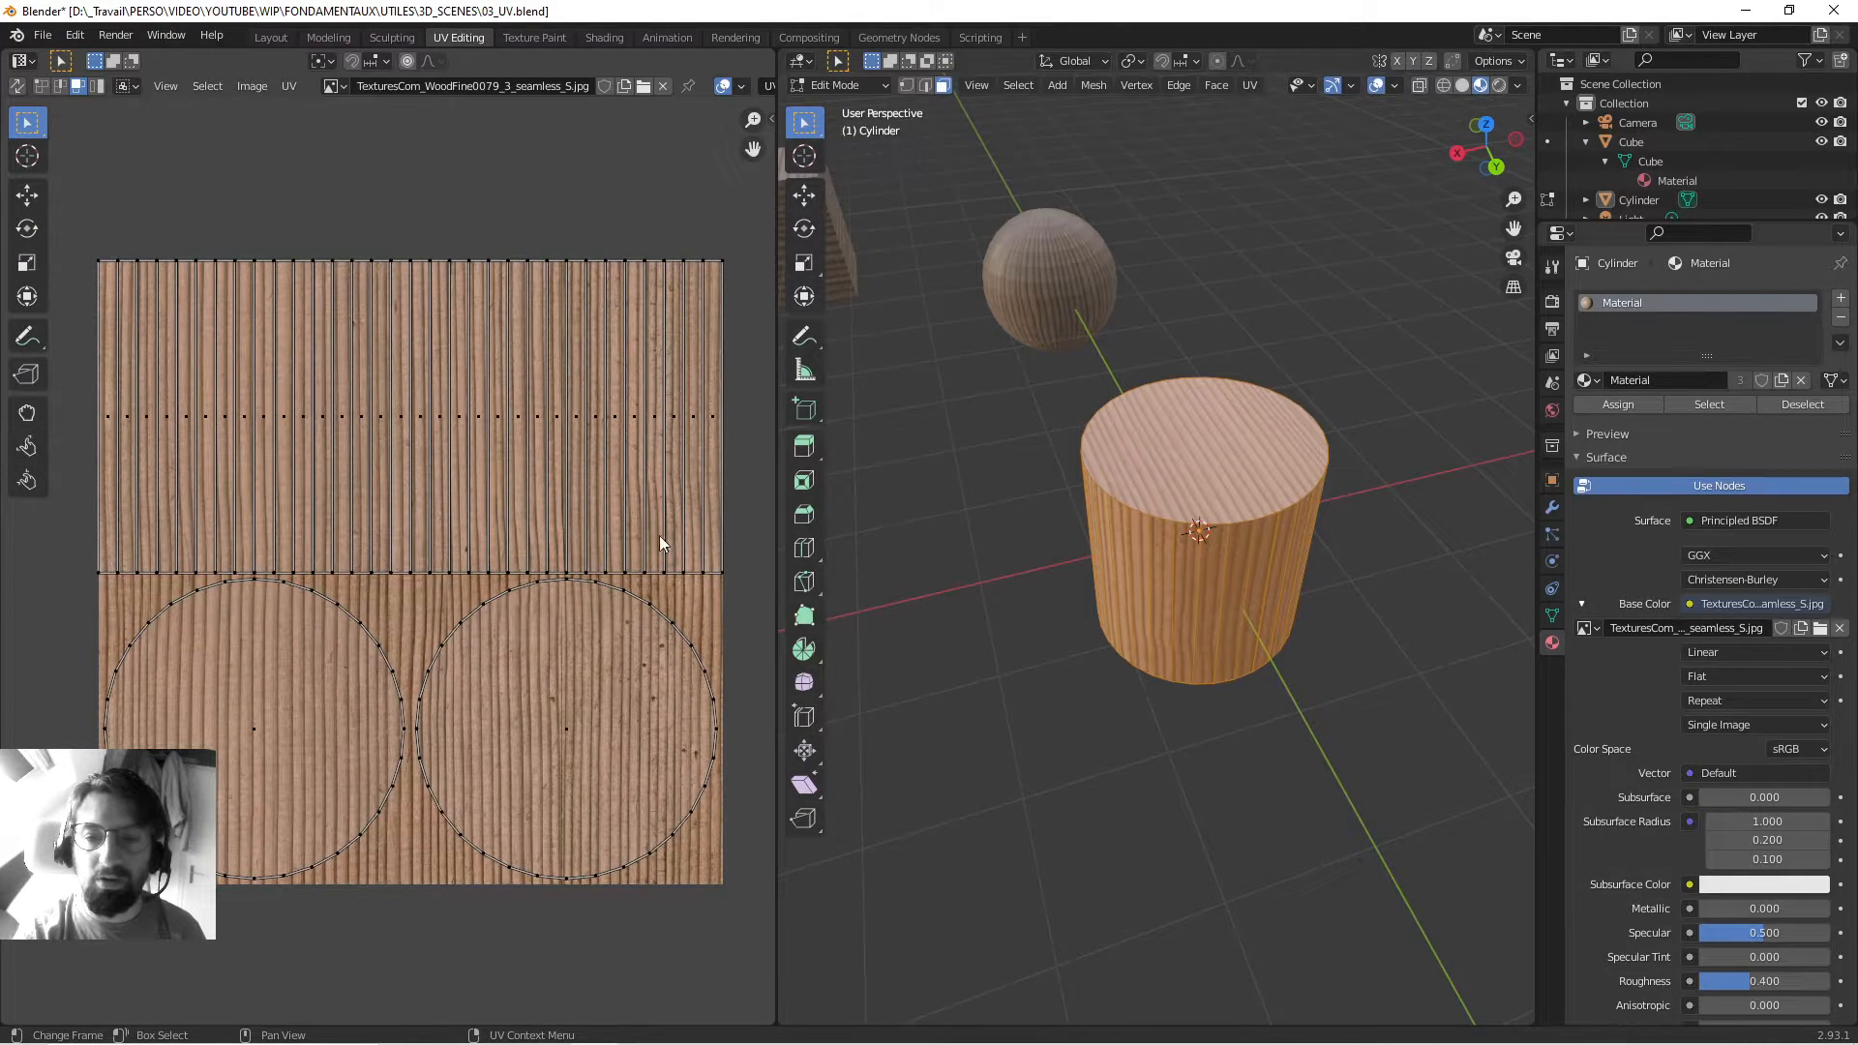
pyautogui.moveTo(1214, 549); pyautogui.dragTo(1111, 532, button='middle')
# Return the cylinder to Object Mode and frame the wood cylinder, sphere and cube together.
pyautogui.press('Tab')
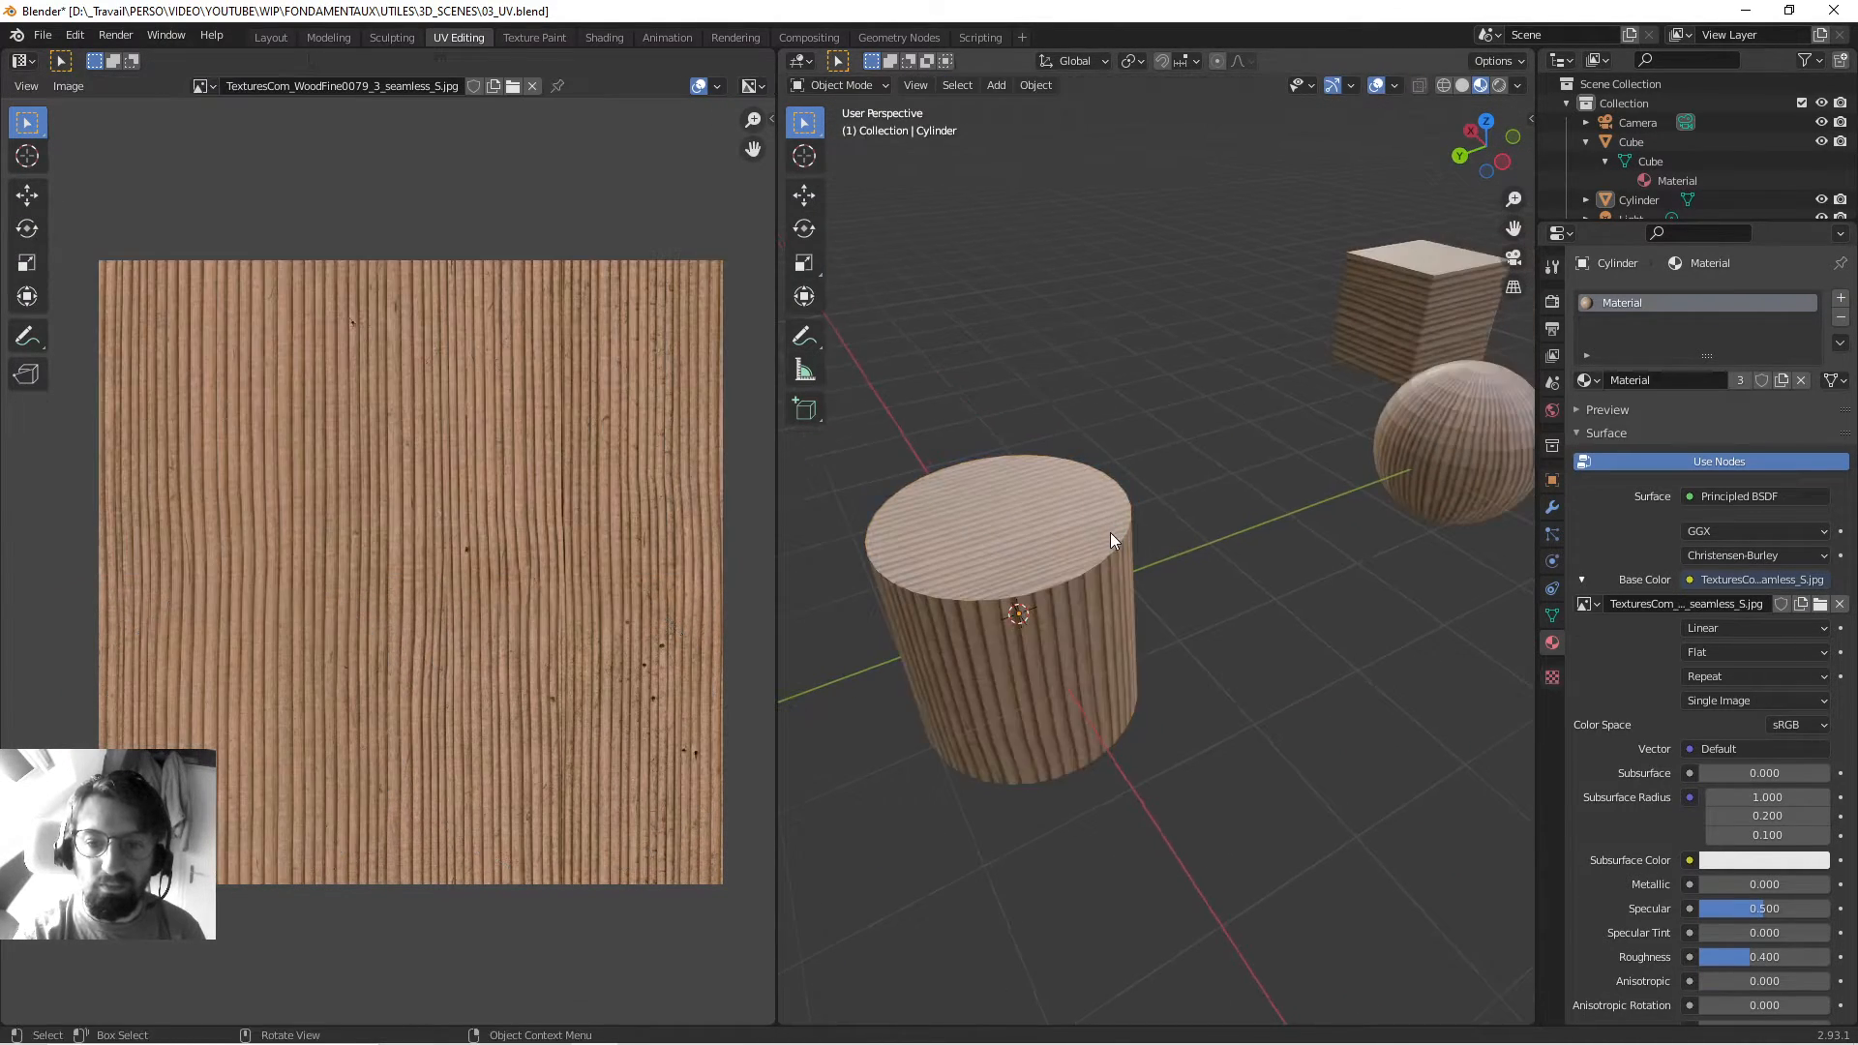
pyautogui.scroll(-4, 1111, 532)
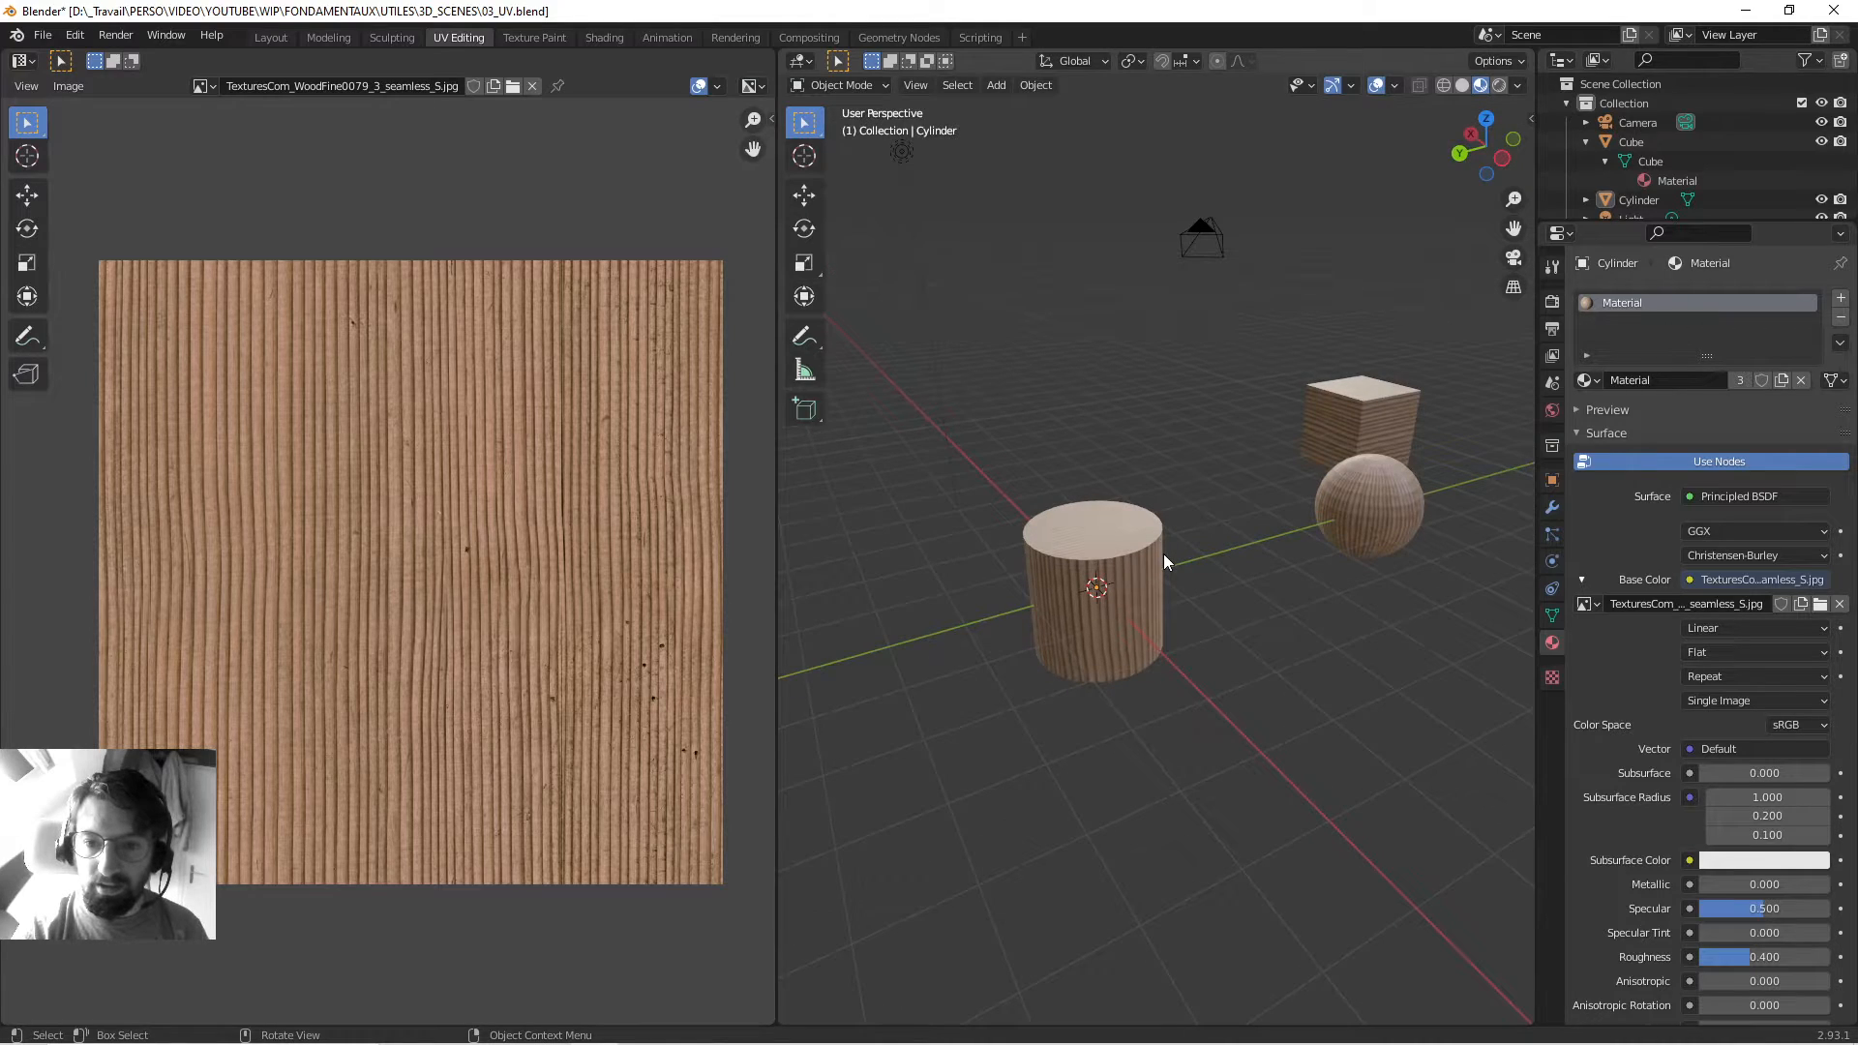
pyautogui.scroll(1, 1151, 549)
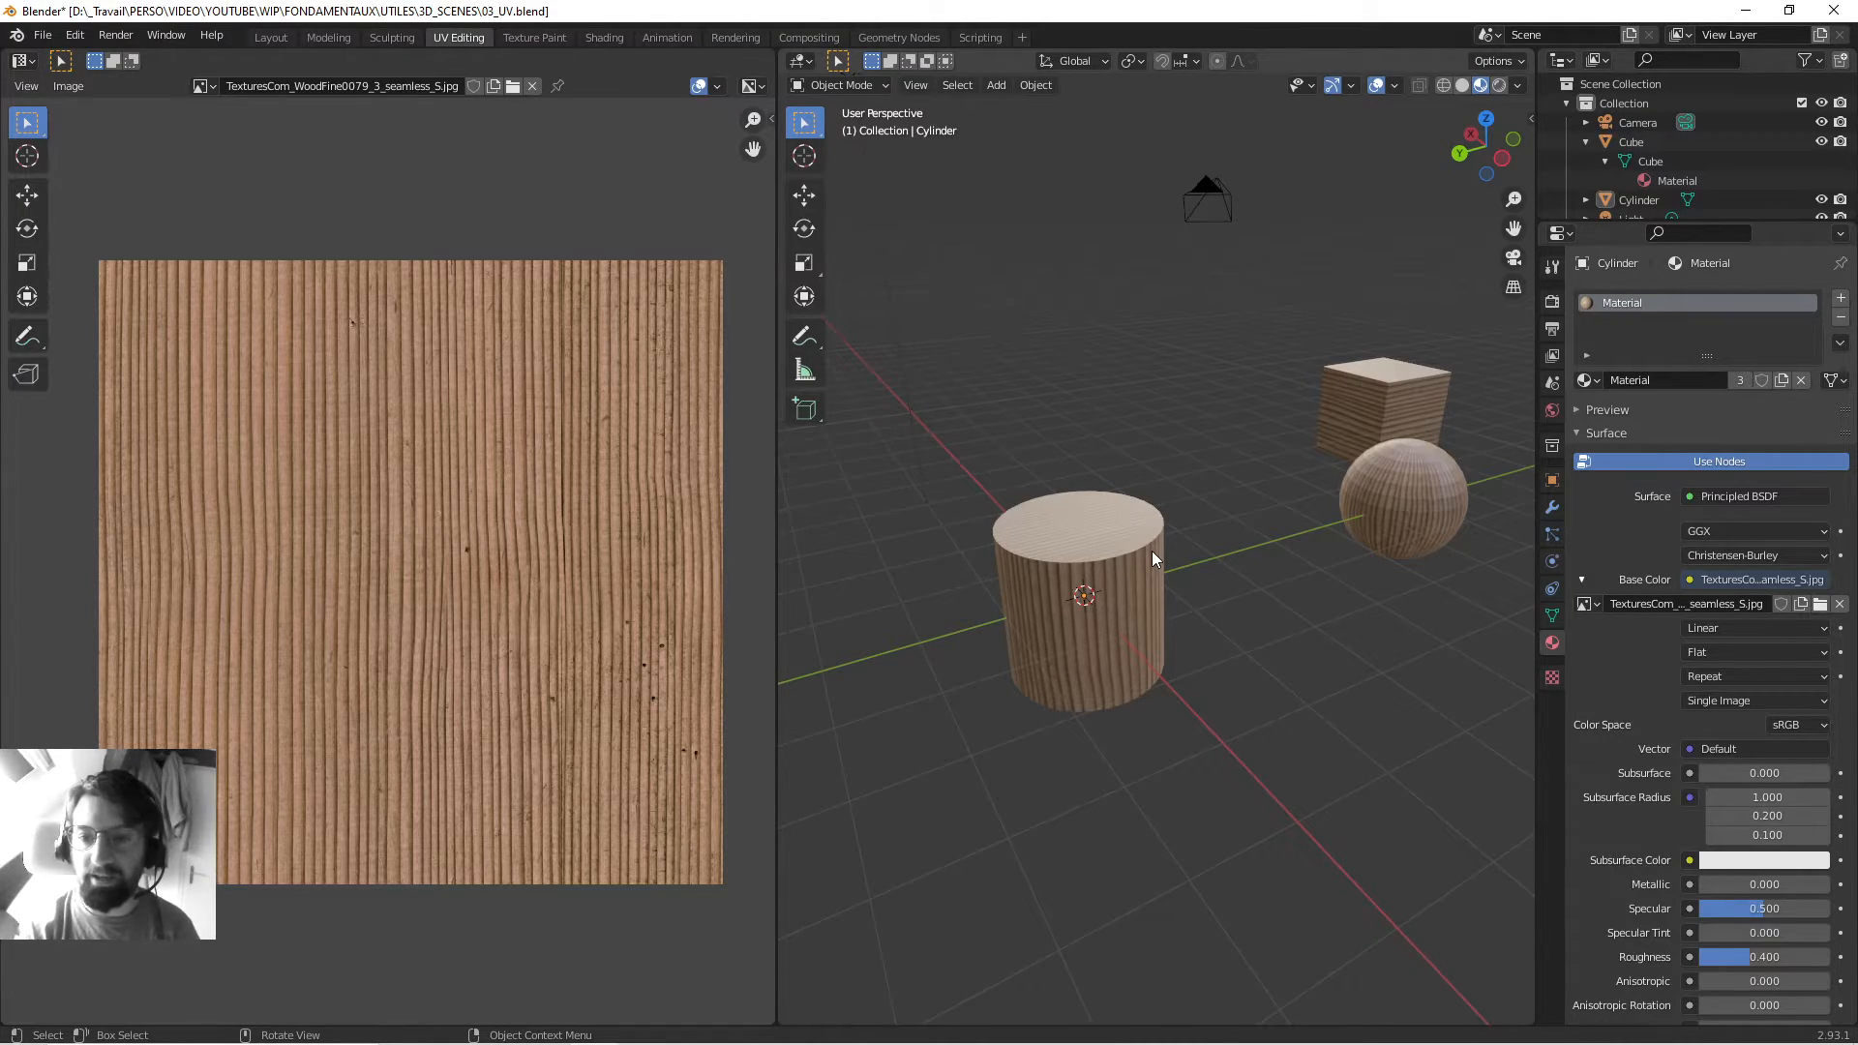
pyautogui.moveTo(1053, 548); pyautogui.dragTo(1061, 615, button='middle')
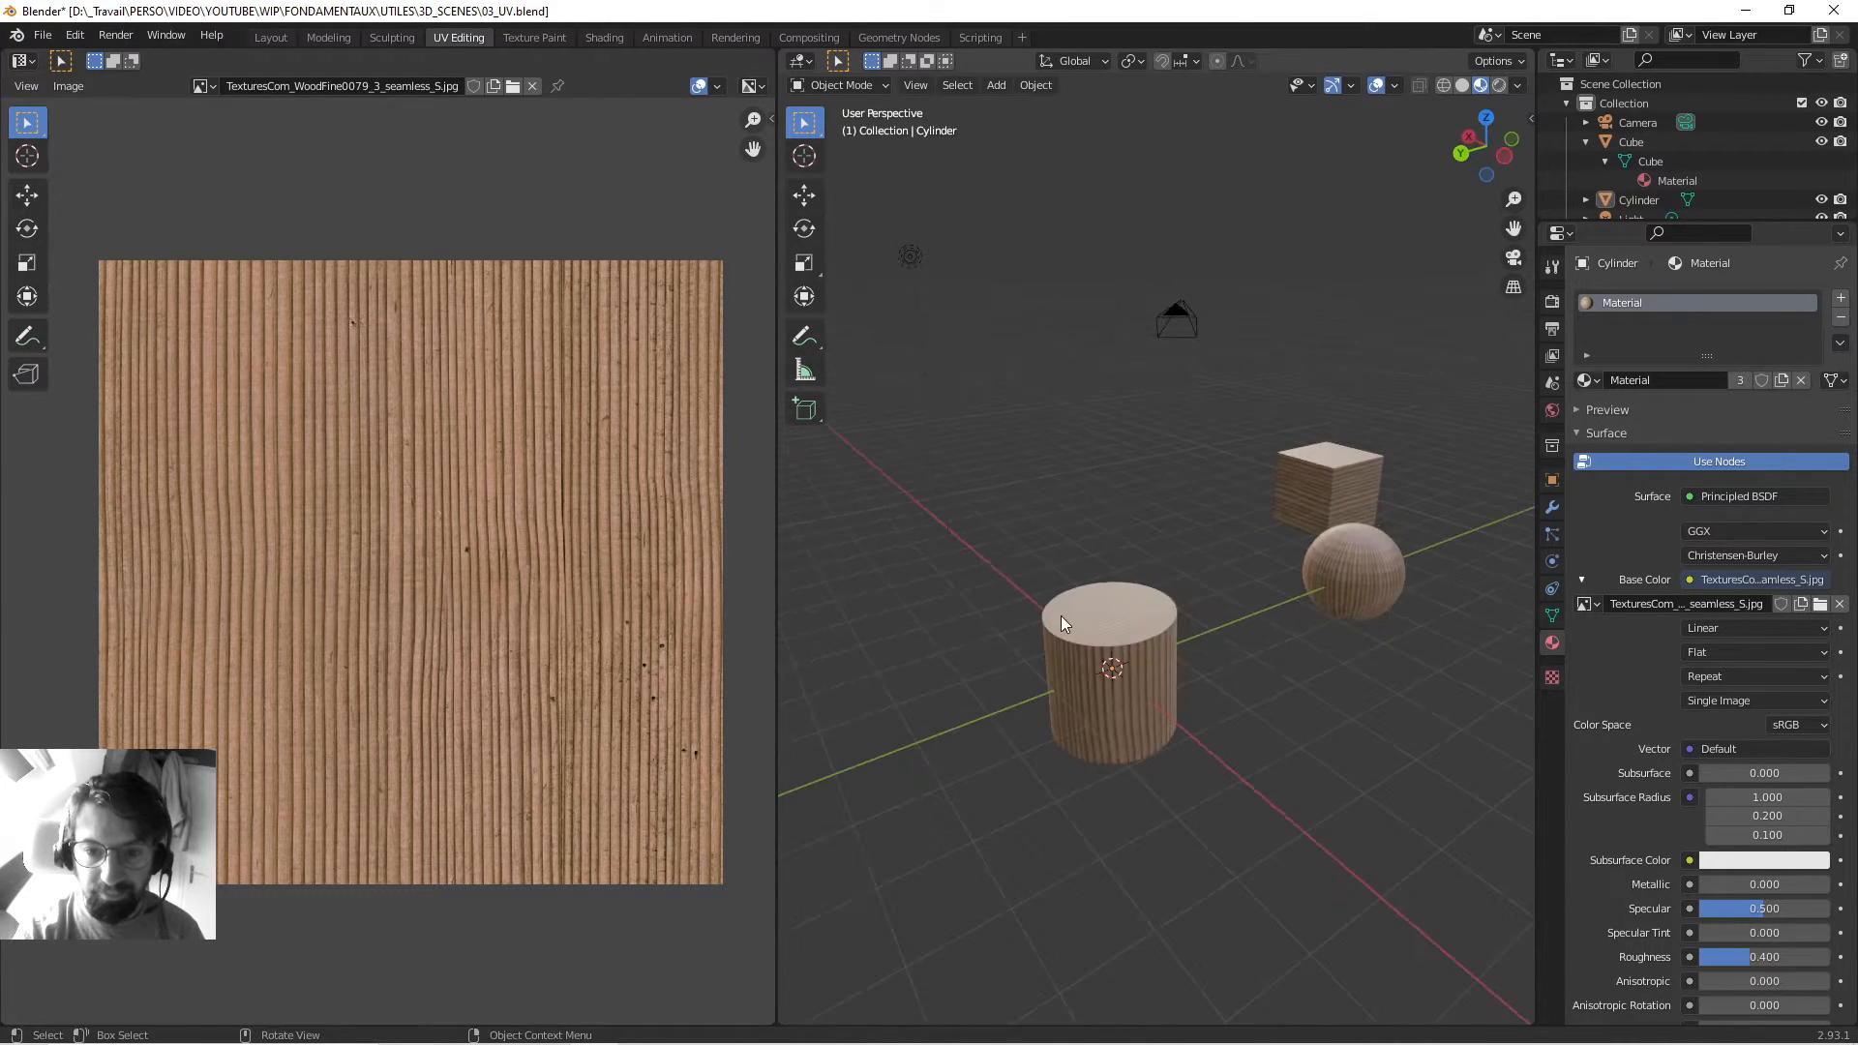
pyautogui.moveTo(1180, 602); pyautogui.dragTo(1173, 600, button='middle')
# Delete the cylinder and the sphere from the scene.
pyautogui.click(1124, 607)
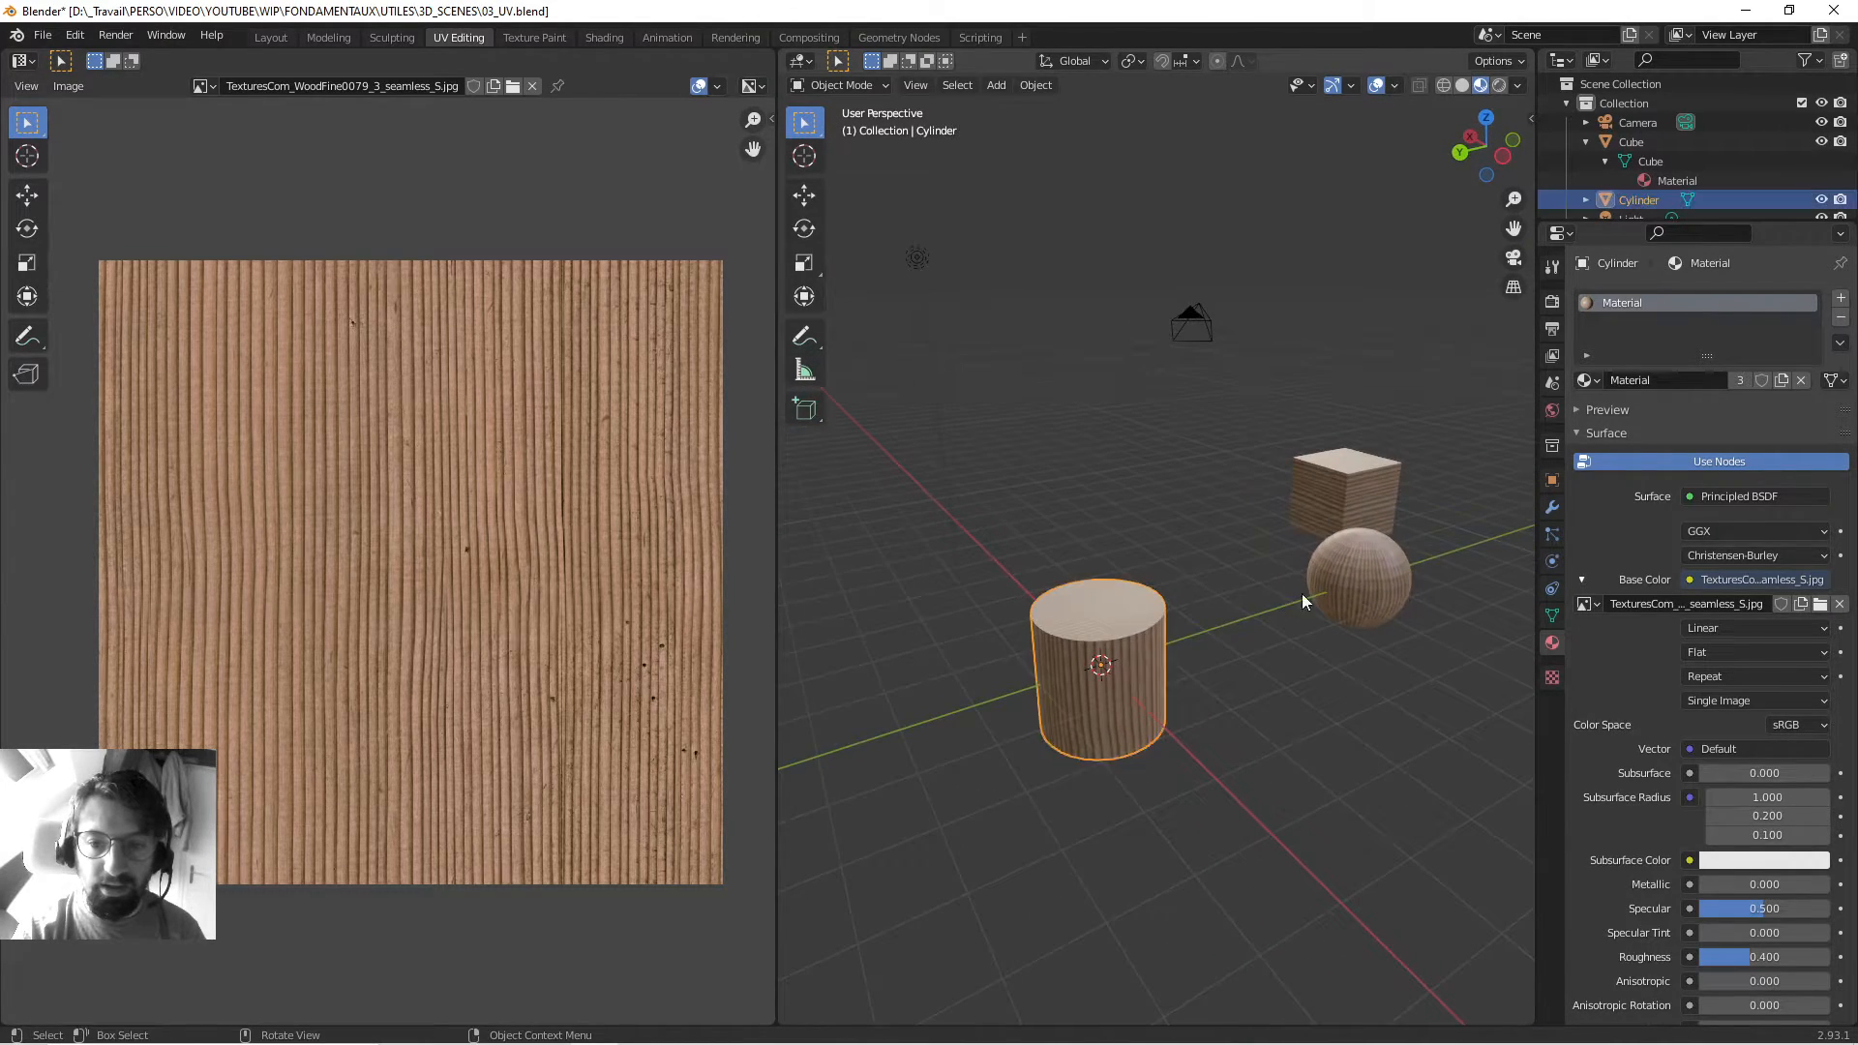
pyautogui.keyDown('shift'); pyautogui.click(1358, 571); pyautogui.keyUp('shift')
pyautogui.press('x')
pyautogui.click(1354, 567)
# Reset the wood cube's location to the world origin and switch it into Edit Mode.
pyautogui.click(1349, 502)
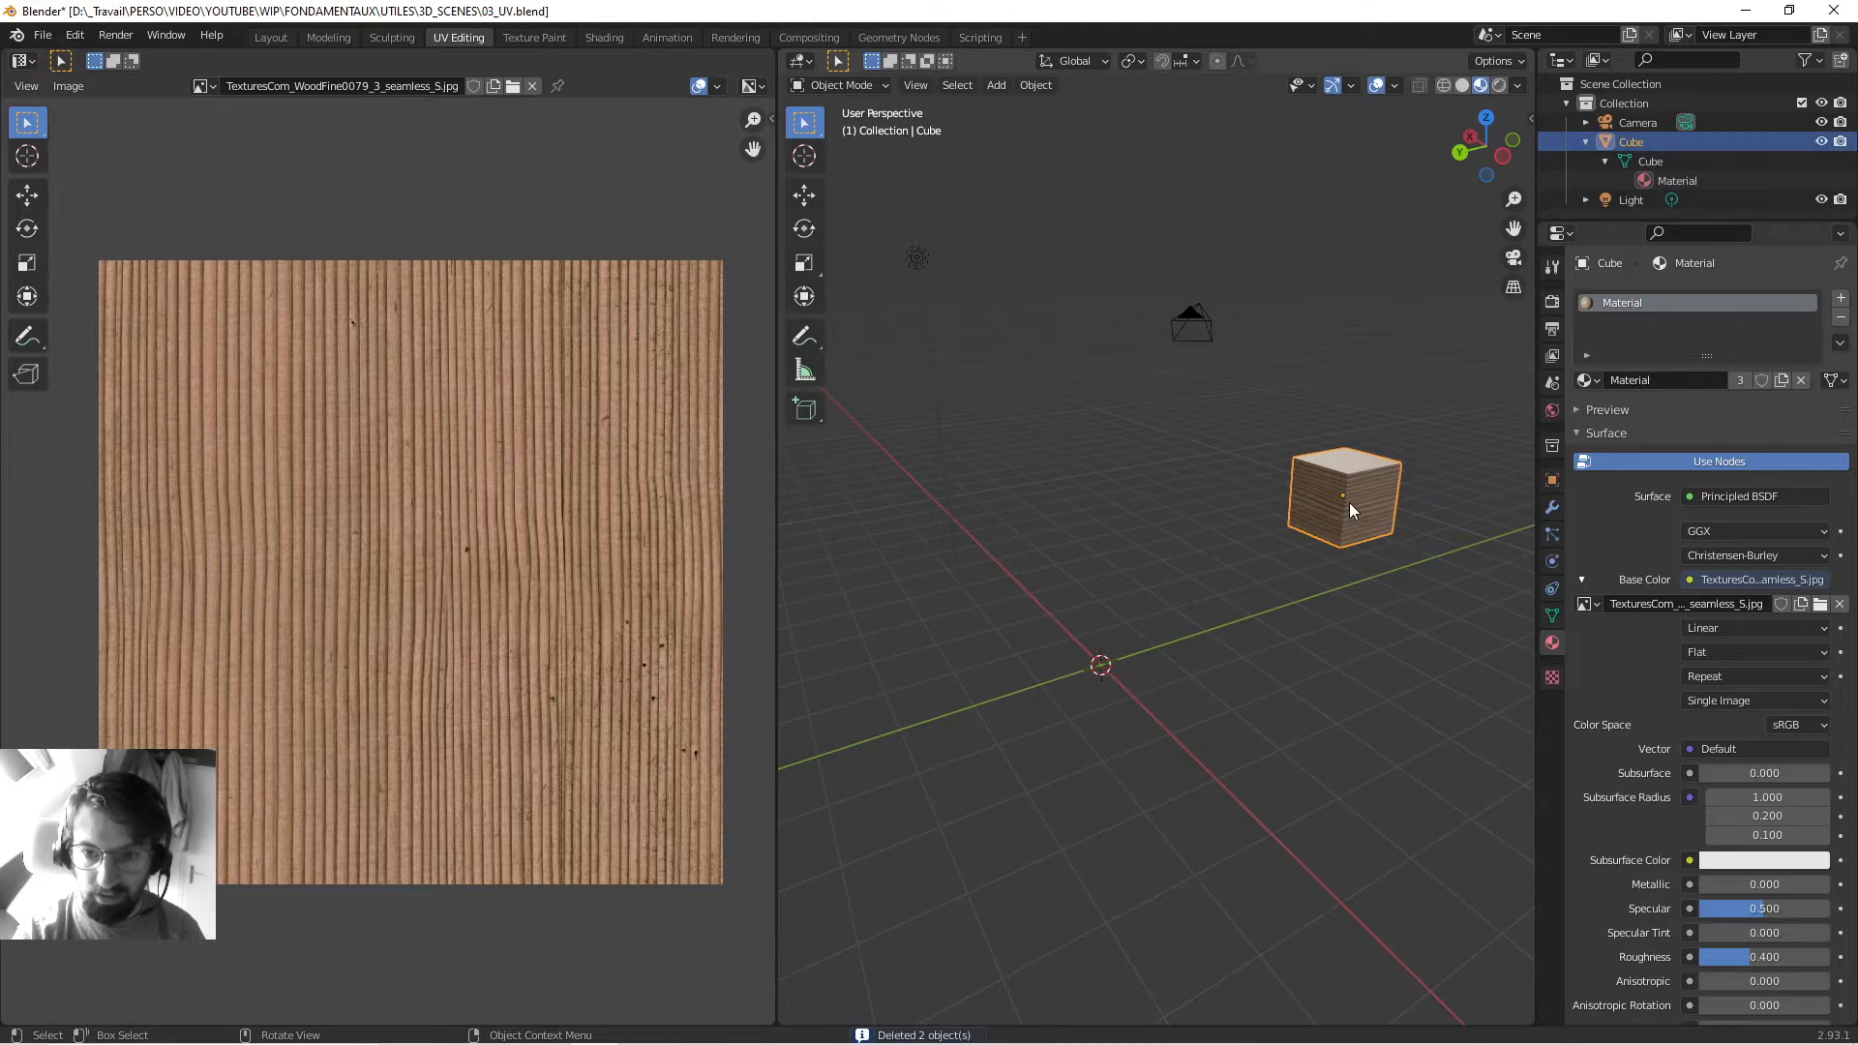
pyautogui.press('n')
pyautogui.hotkey('ctrl', 'BackSpace')
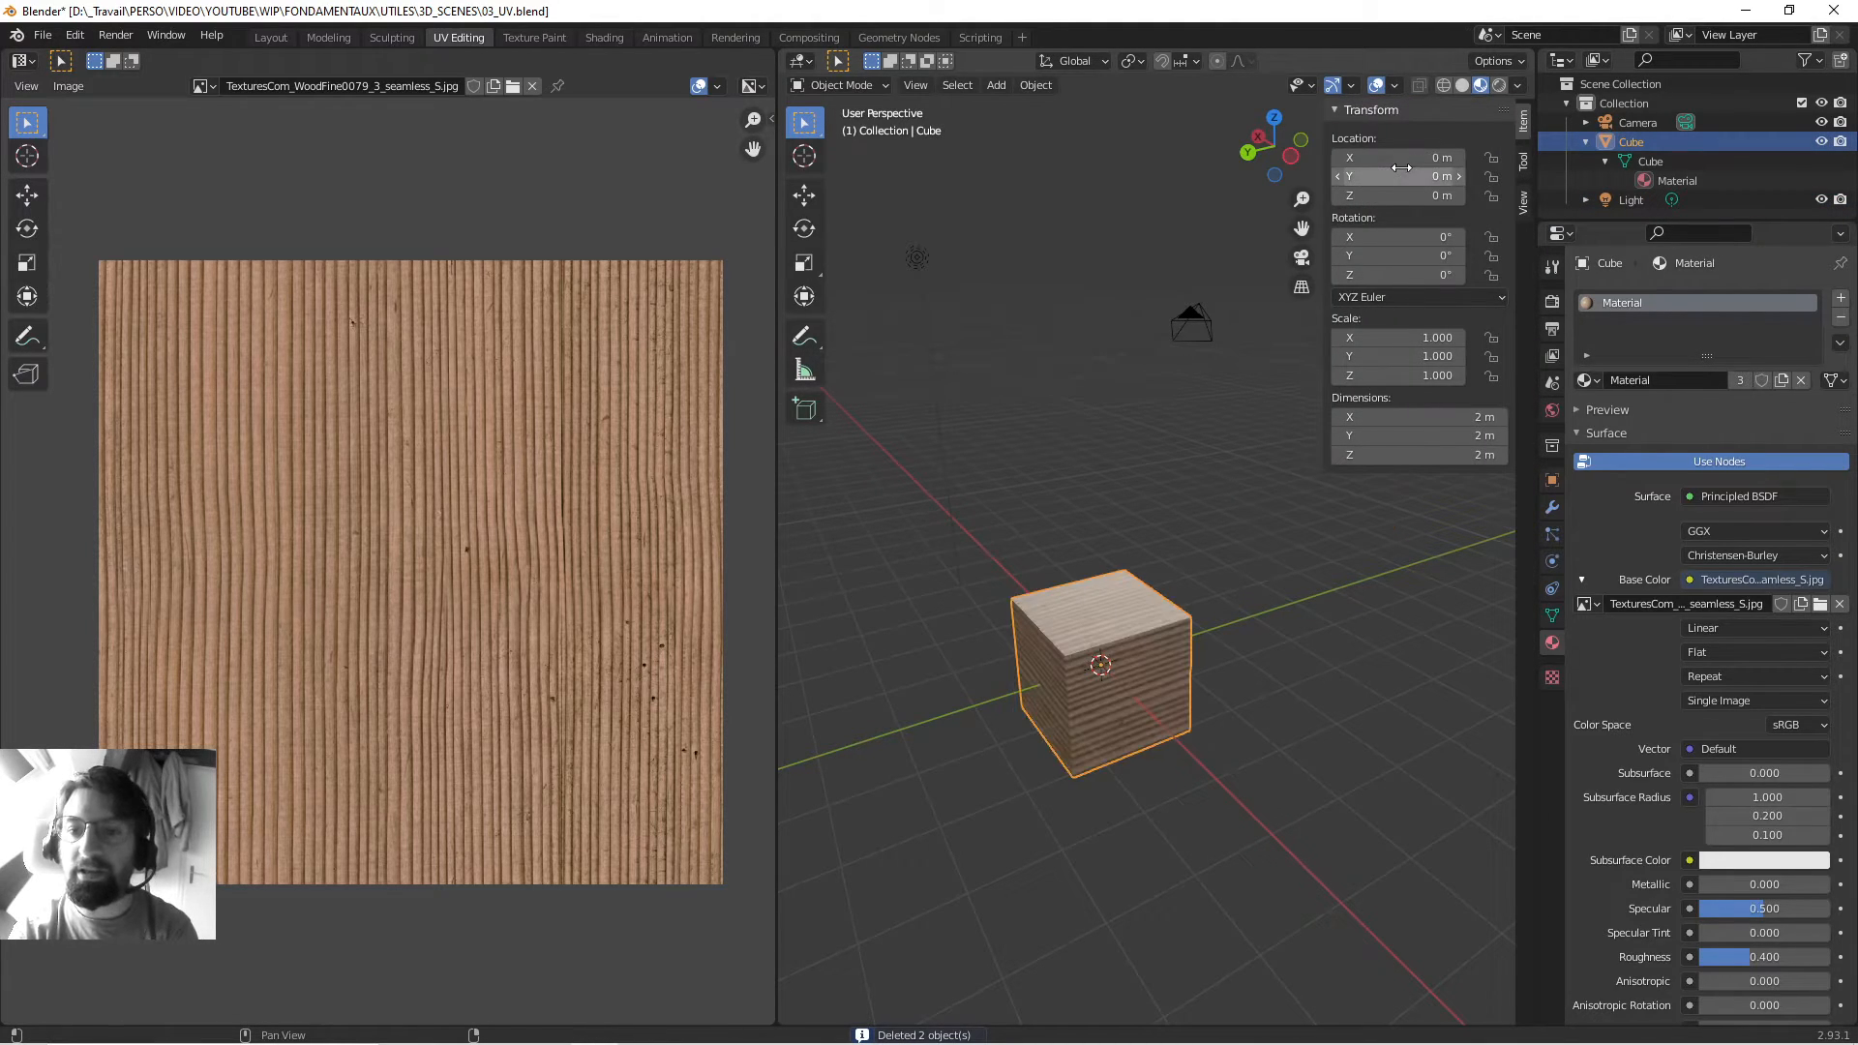
pyautogui.click(1034, 464)
pyautogui.keyDown('shift'); pyautogui.moveTo(1086, 658); pyautogui.dragTo(1117, 590, button='middle'); pyautogui.keyUp('shift')
pyautogui.scroll(3, 1123, 494)
pyautogui.click(1121, 491)
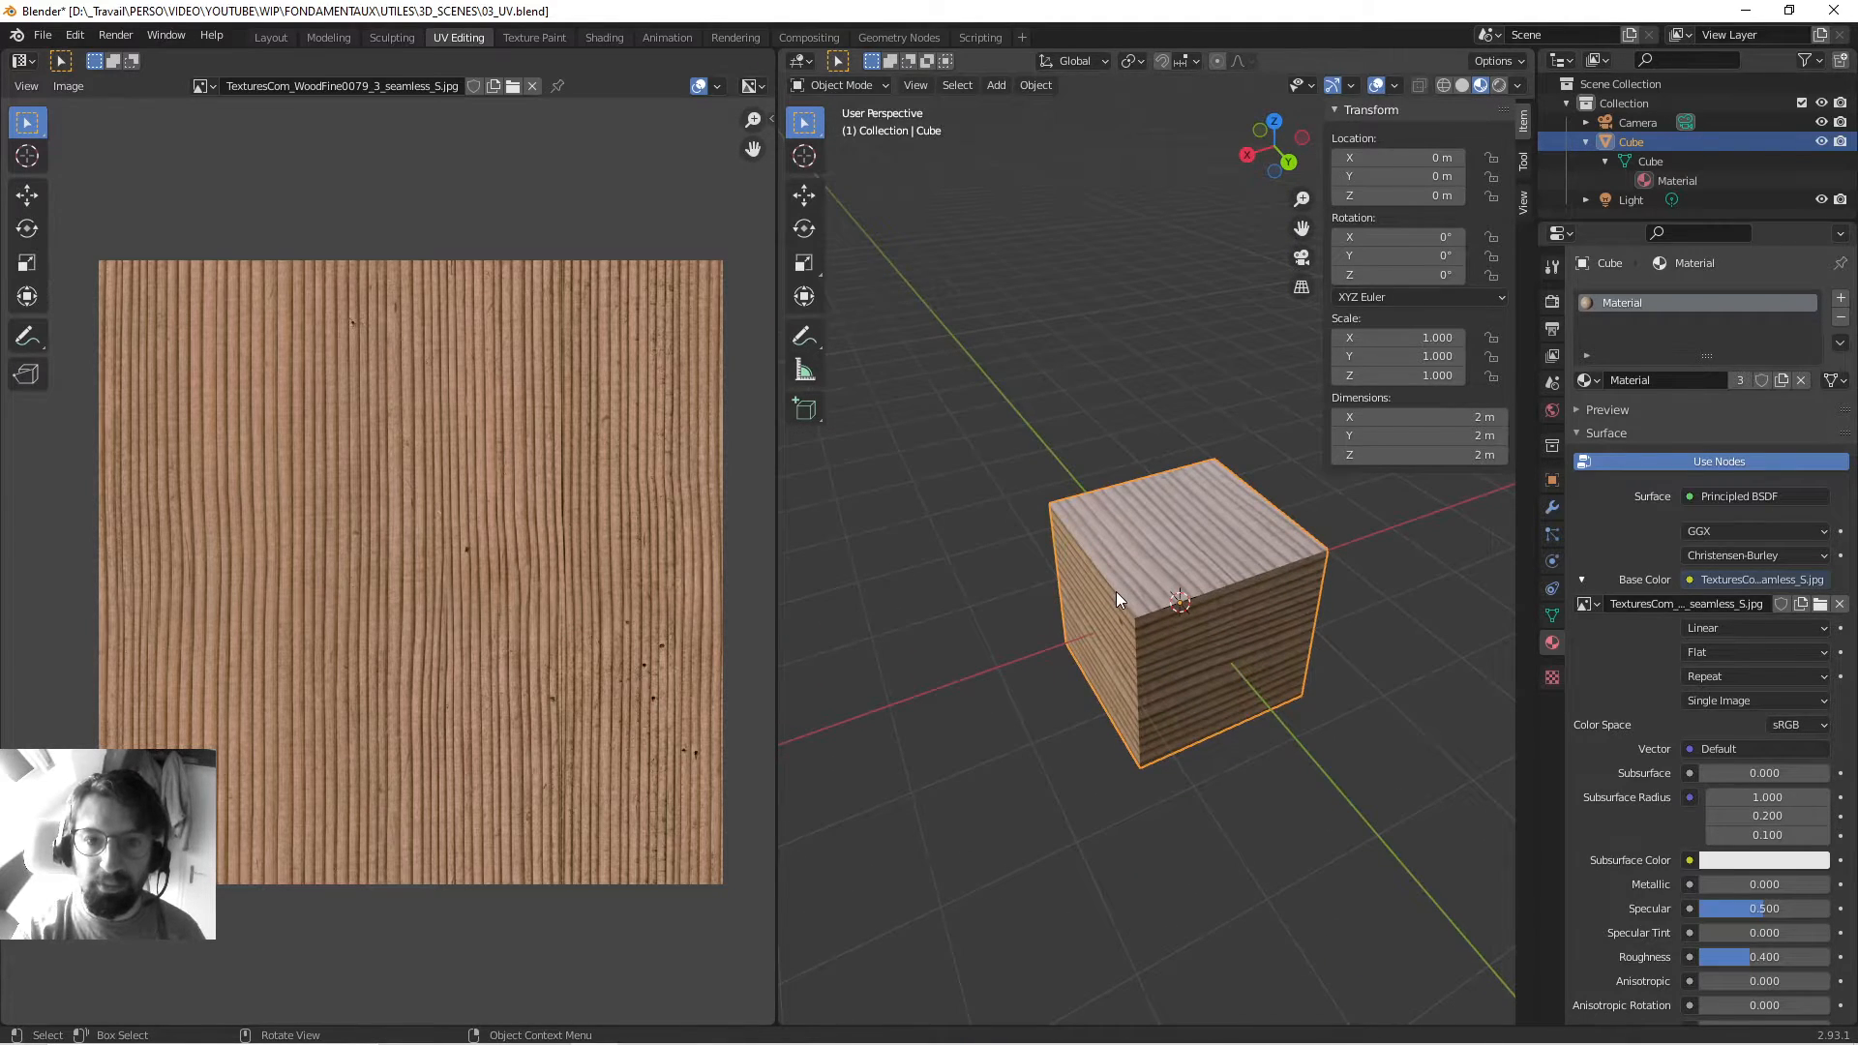
pyautogui.press('Tab')
# In edge select mode, select the four edges bordering the cube's top face.
pyautogui.press('2')
pyautogui.click(1096, 585)
pyautogui.scroll(4, 1097, 589)
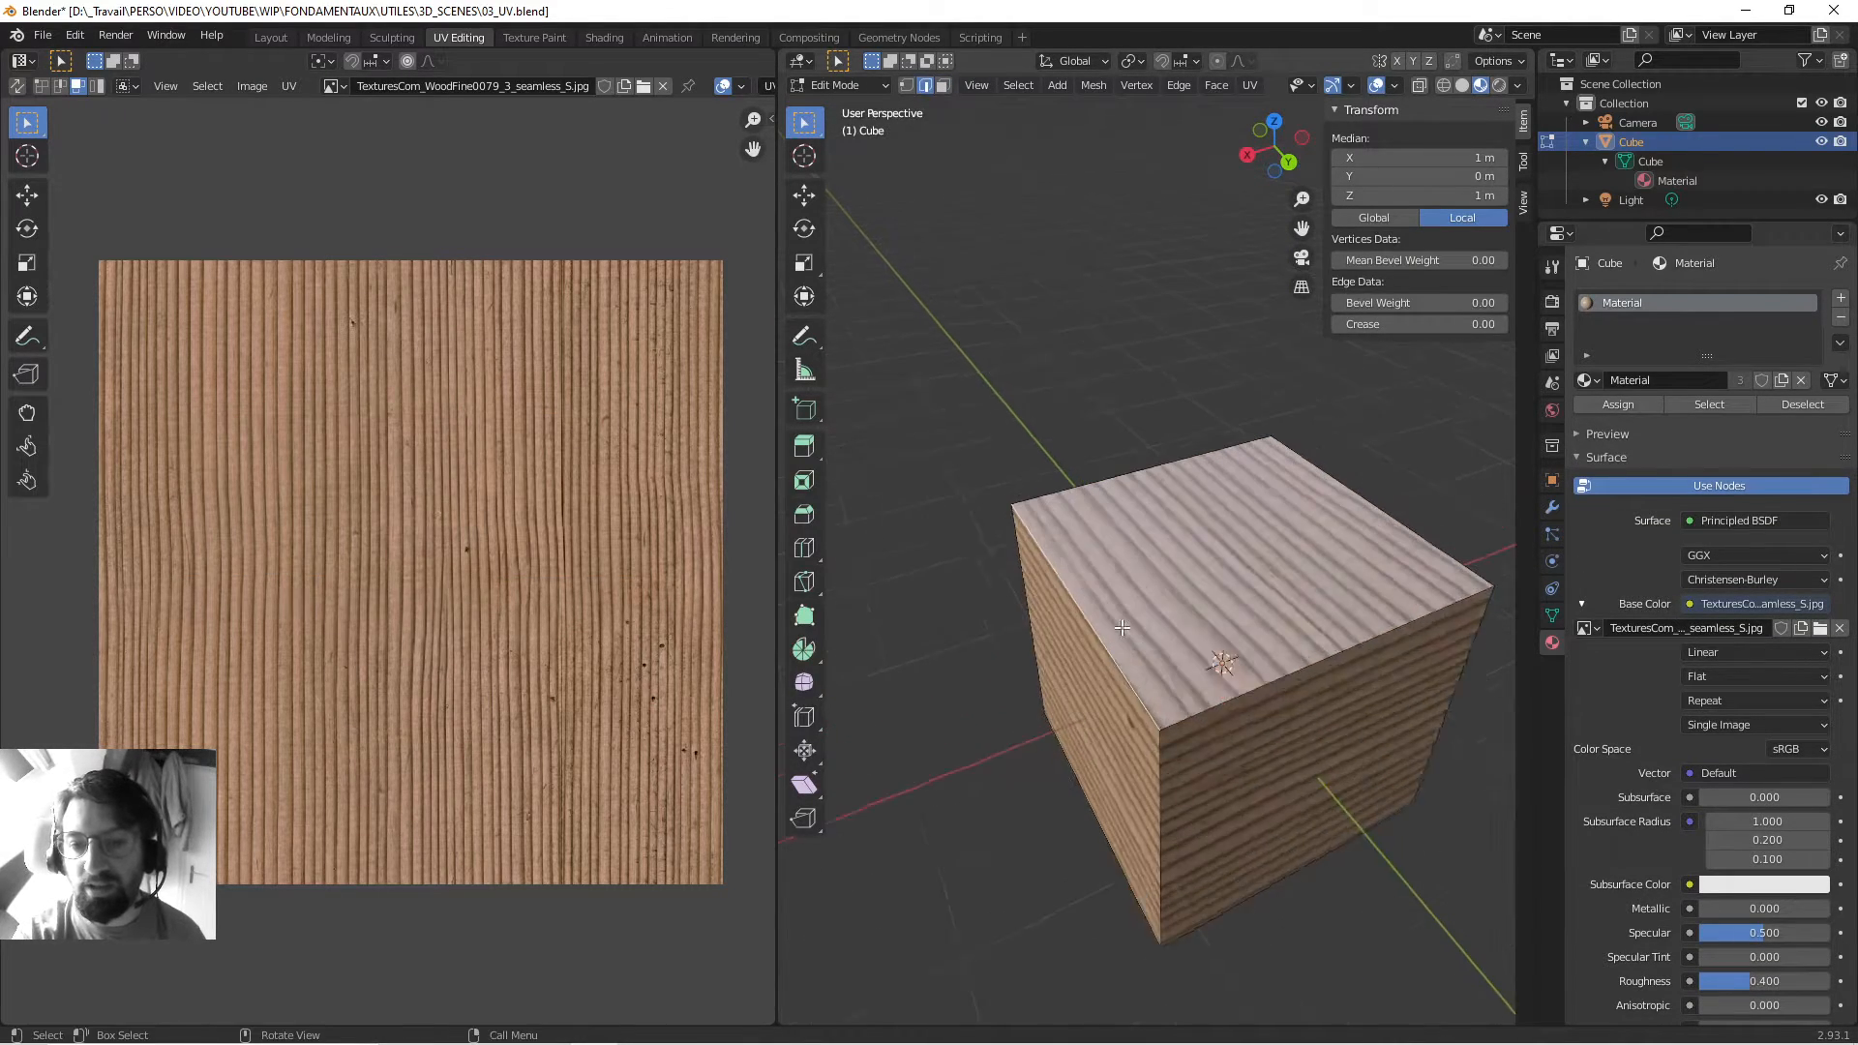
pyautogui.moveTo(1098, 602); pyautogui.dragTo(1172, 596, button='middle')
pyautogui.keyDown('shift'); pyautogui.click(1164, 436); pyautogui.keyUp('shift')
pyautogui.keyDown('shift'); pyautogui.moveTo(1312, 488); pyautogui.dragTo(1006, 535, button='middle'); pyautogui.keyUp('shift')
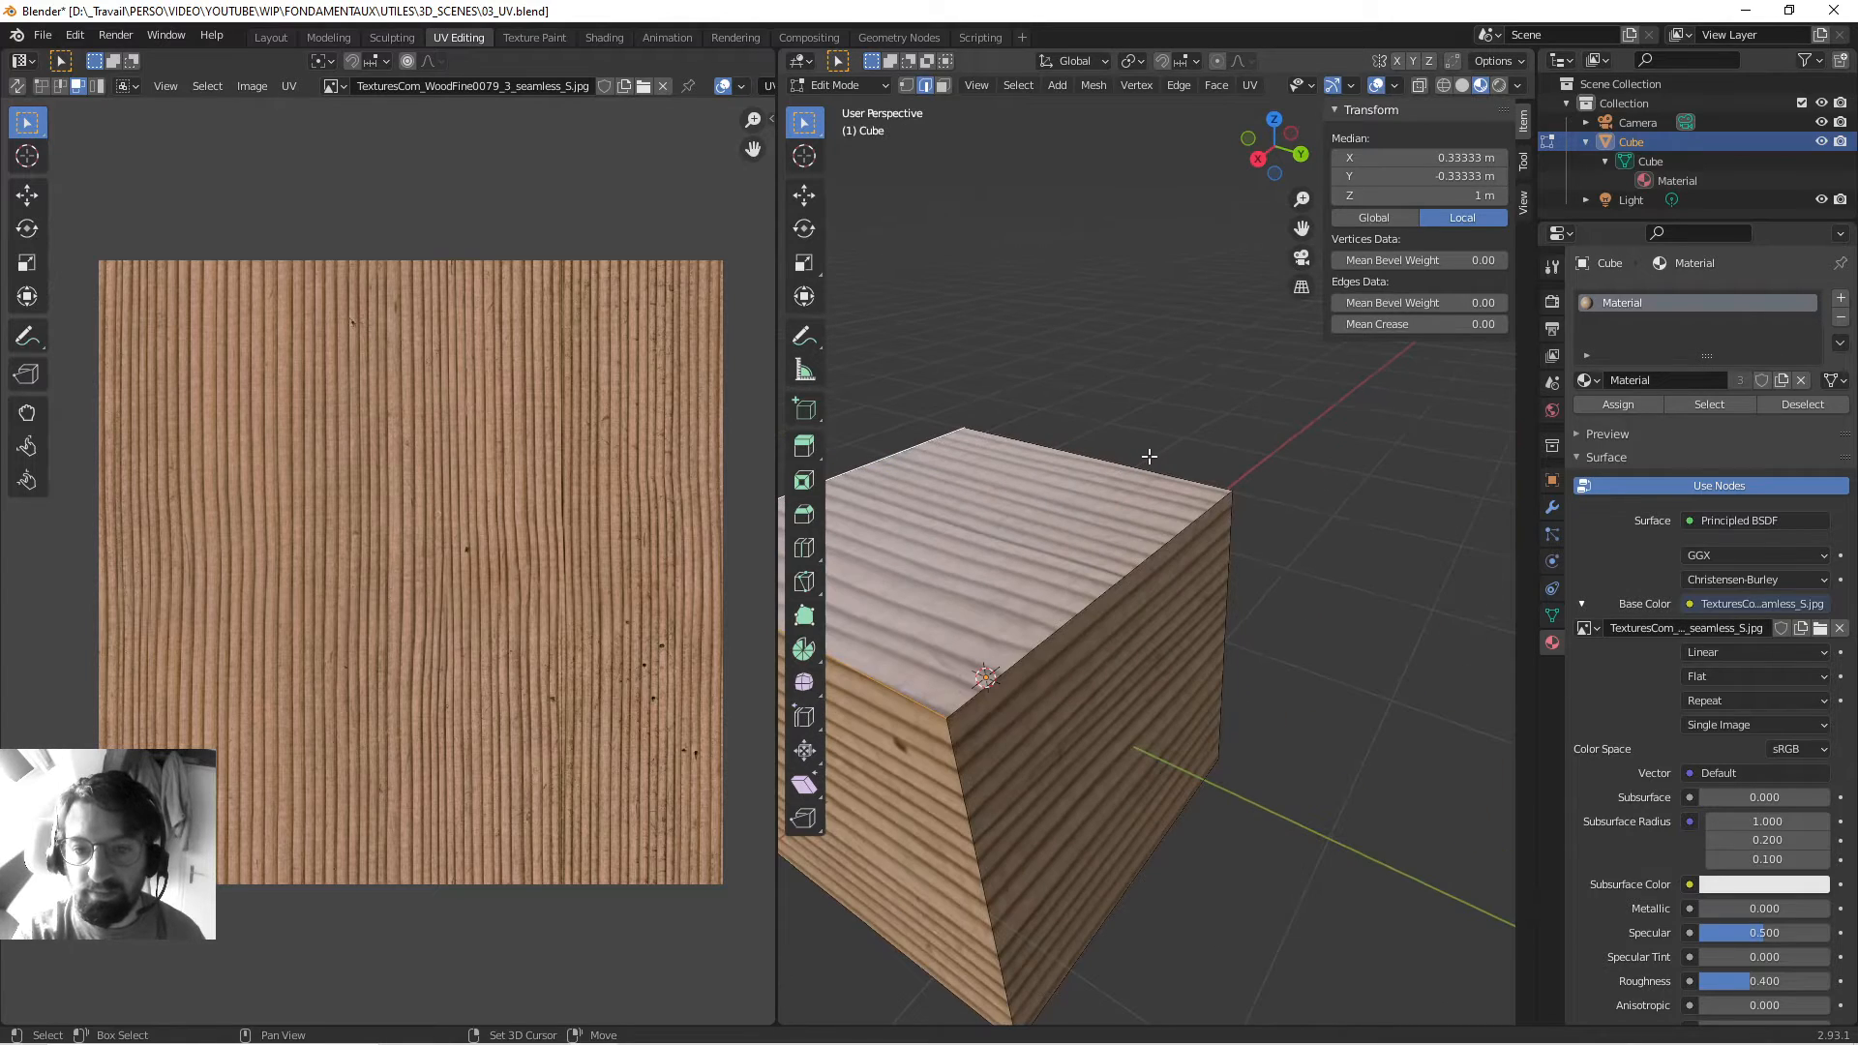
pyautogui.keyDown('shift'); pyautogui.click(1148, 468); pyautogui.keyUp('shift')
pyautogui.keyDown('shift'); pyautogui.click(1147, 558); pyautogui.keyUp('shift')
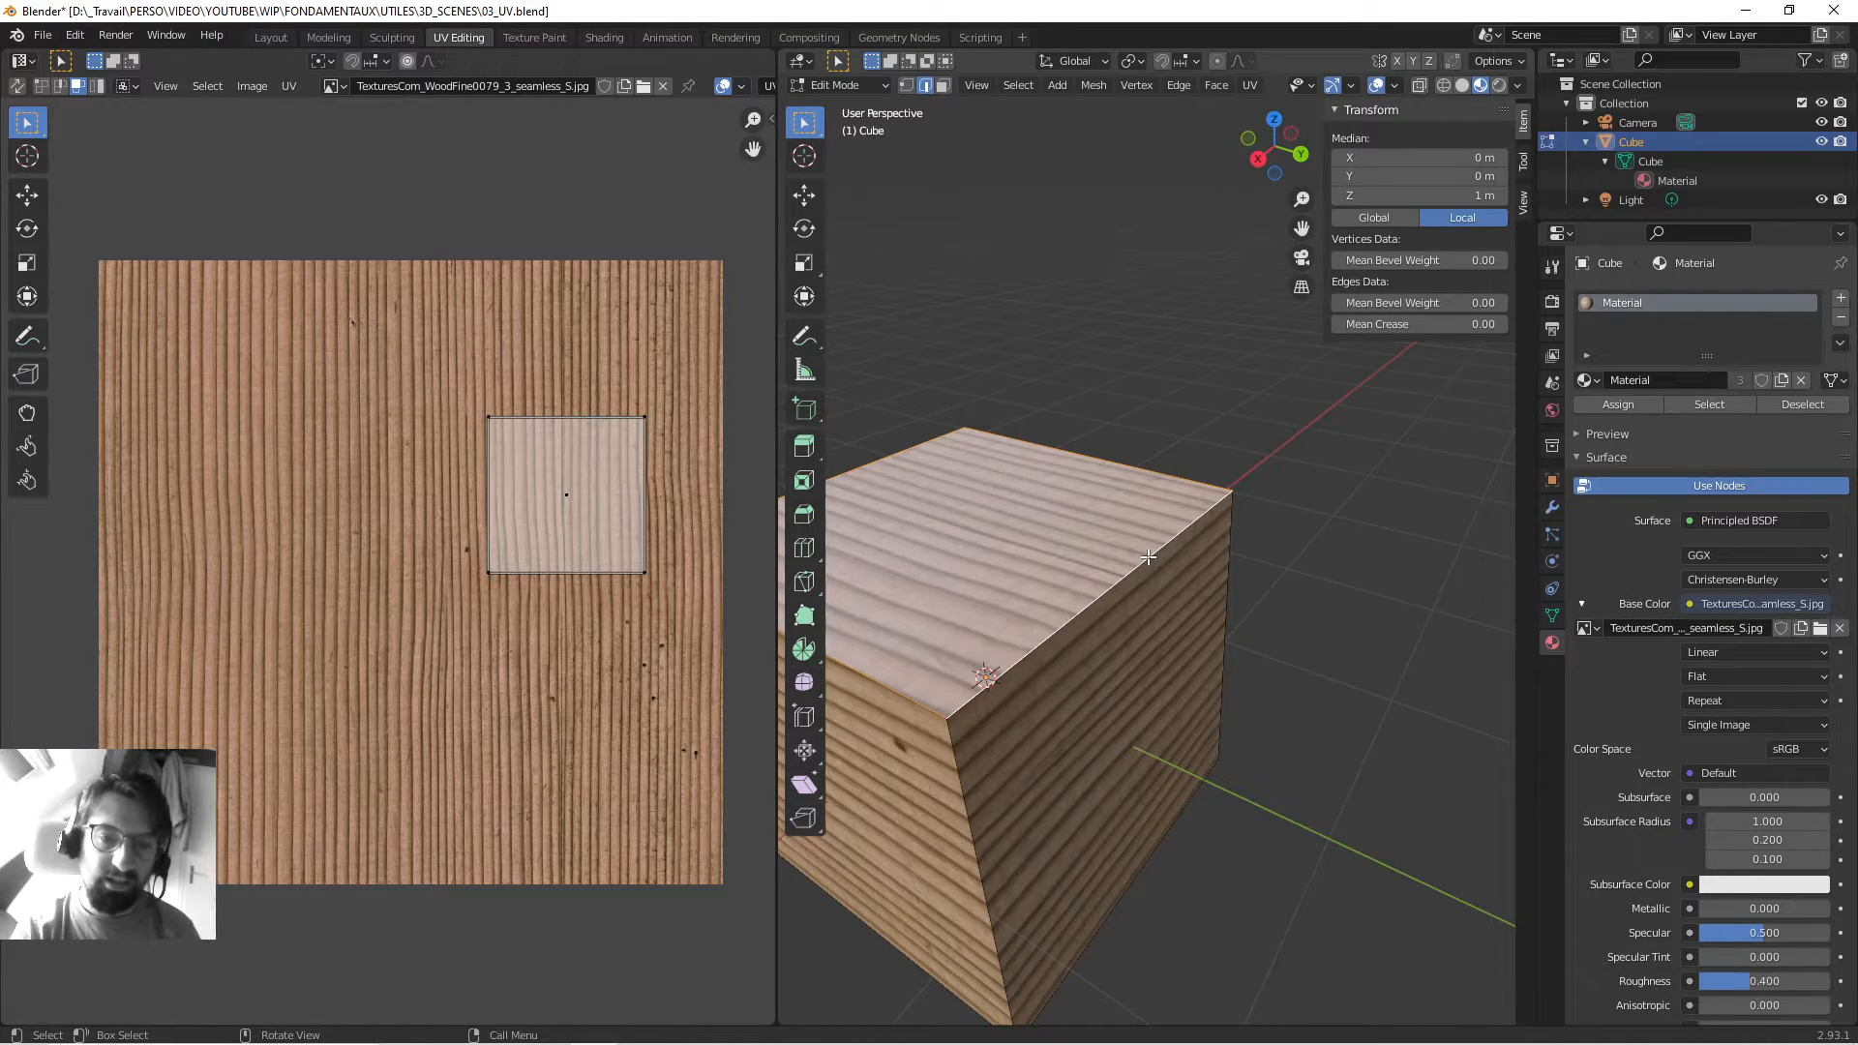
# Mark the four selected top edges as seams, then deselect them.
pyautogui.click(1177, 86)
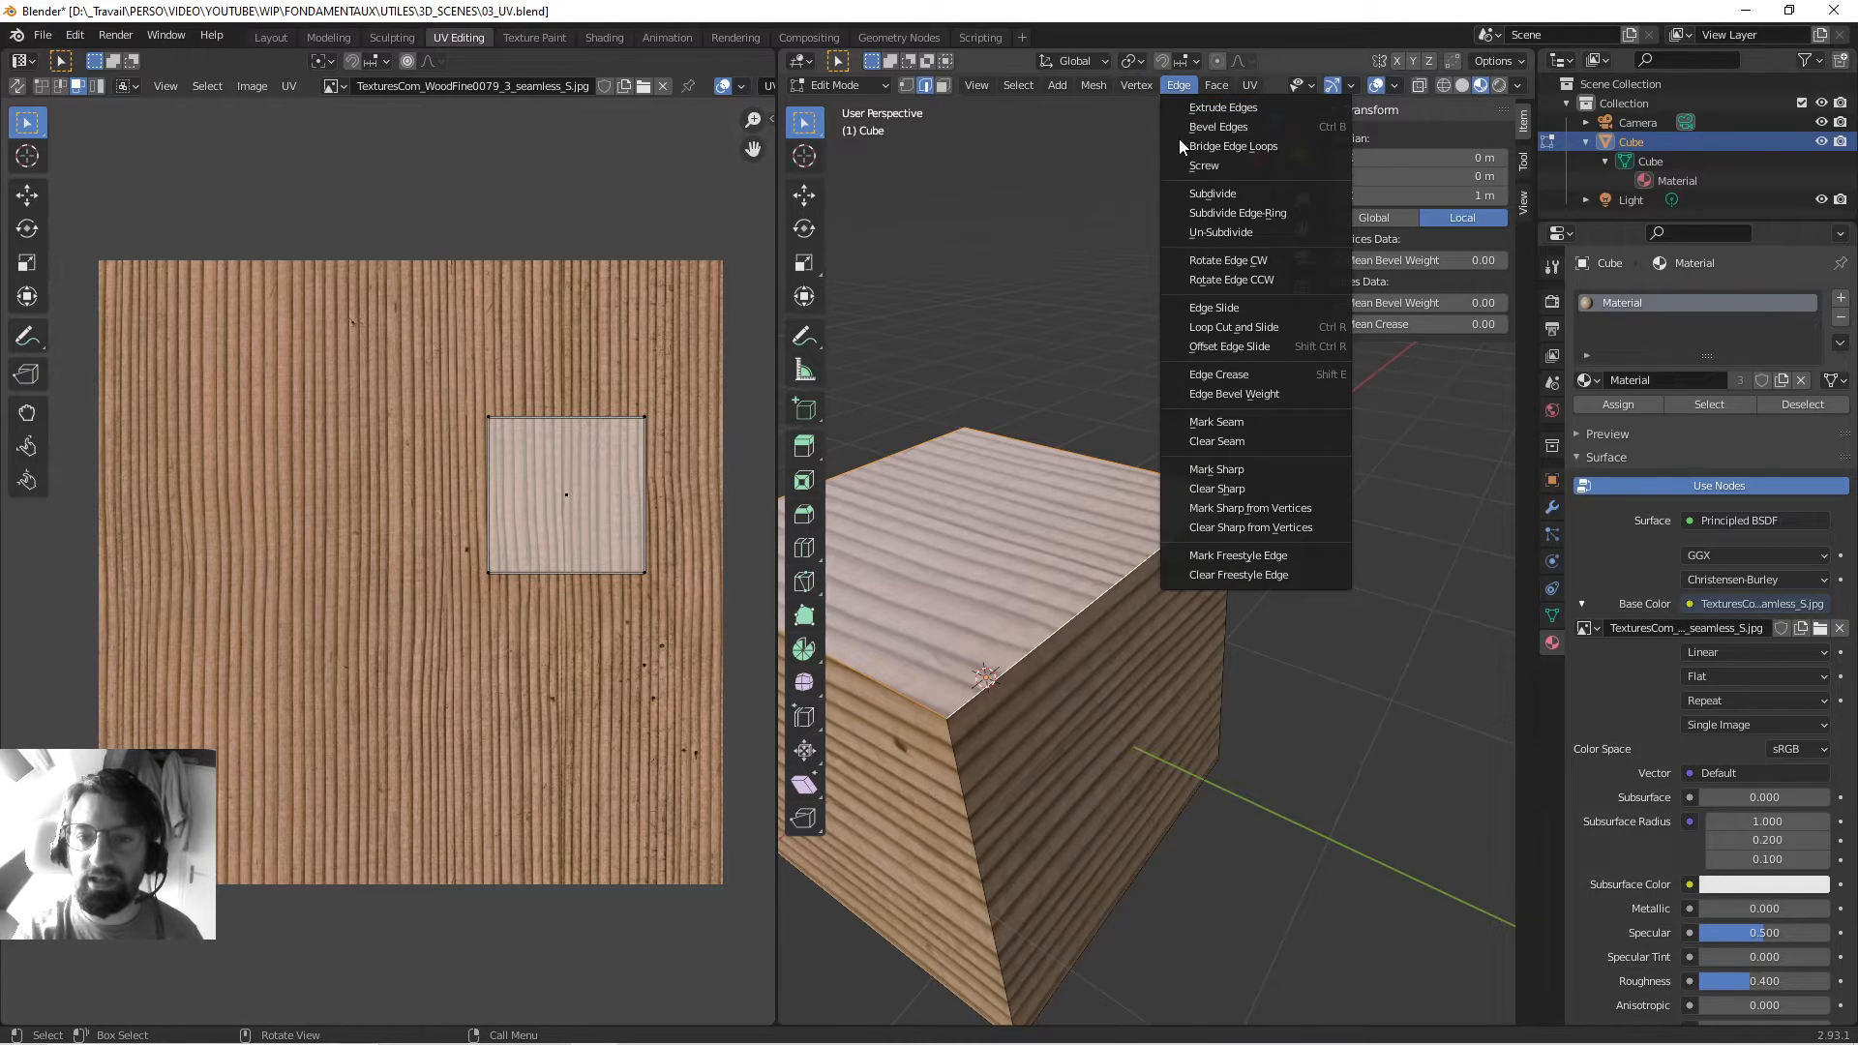
pyautogui.click(1222, 423)
pyautogui.moveTo(1148, 490); pyautogui.dragTo(1161, 176, button='middle')
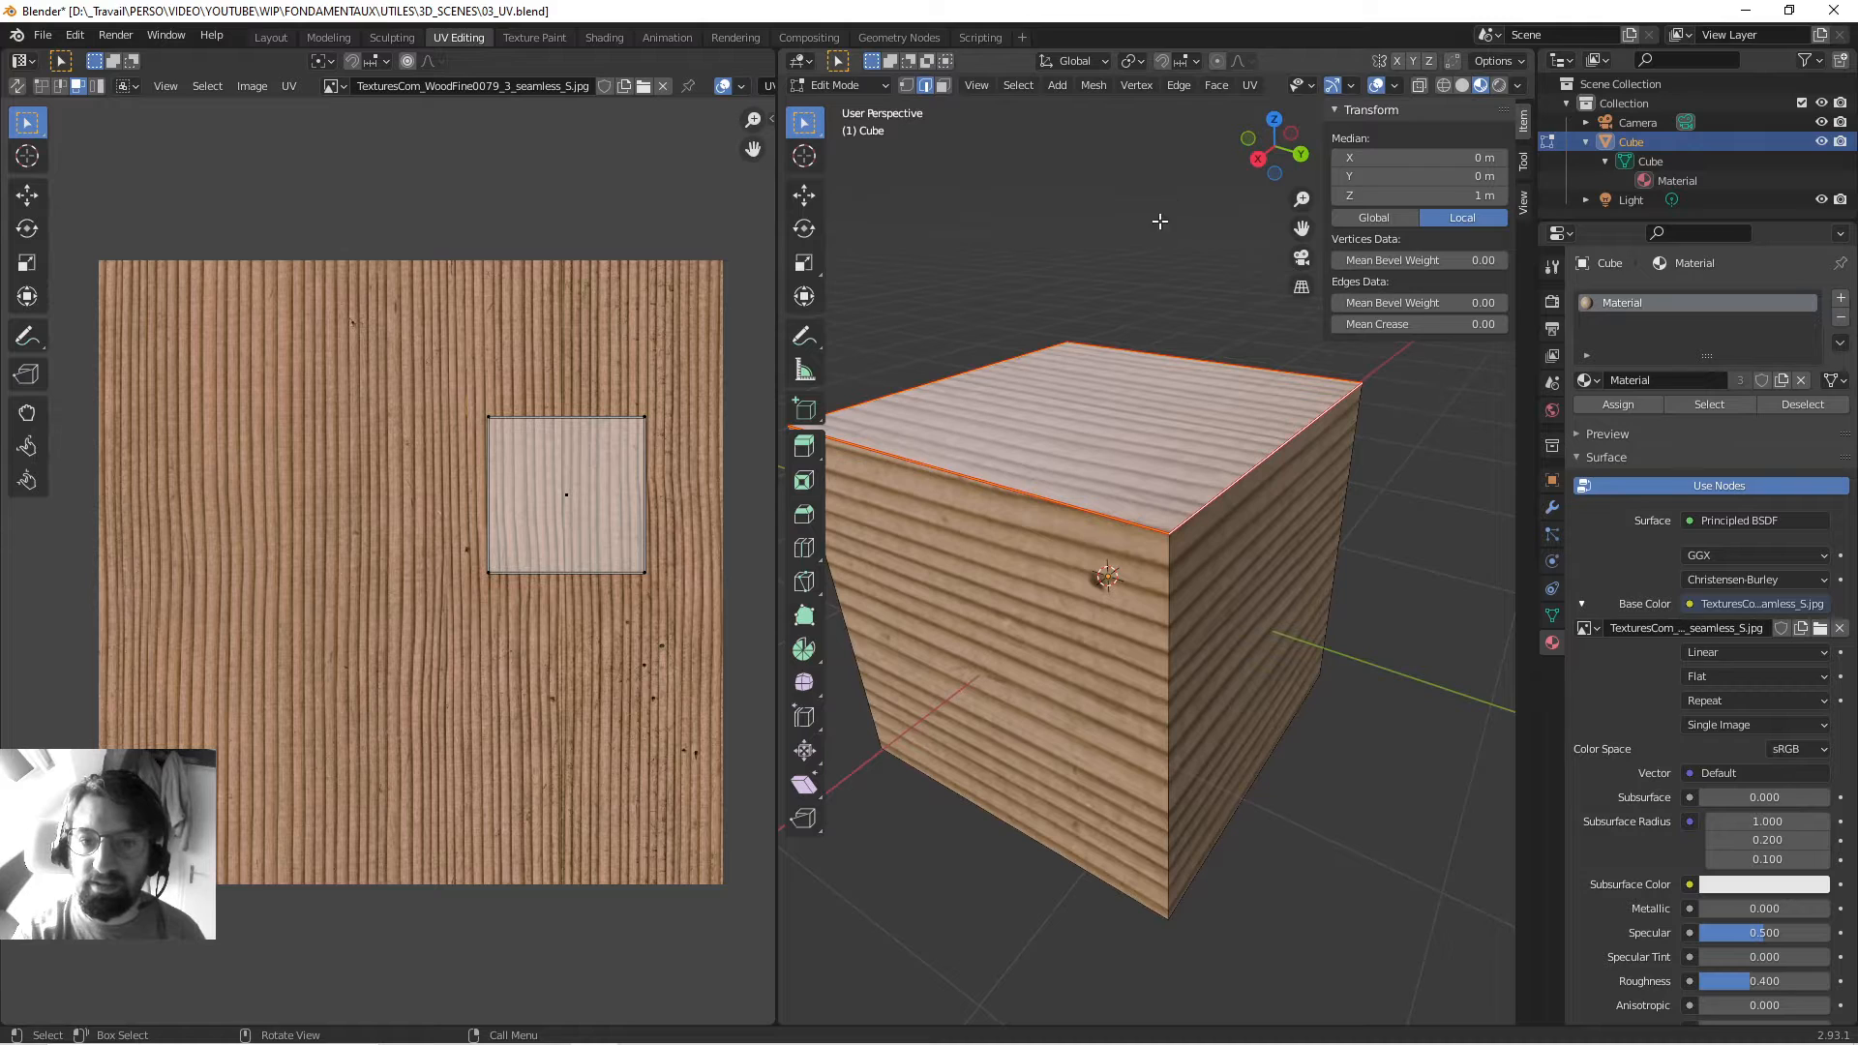
pyautogui.click(1117, 212)
pyautogui.scroll(-4, 1040, 407)
pyautogui.moveTo(1038, 455); pyautogui.dragTo(1113, 509, button='middle')
# Select all faces and unwrap the cube along the top-face seams.
pyautogui.press('3')
pyautogui.press('a')
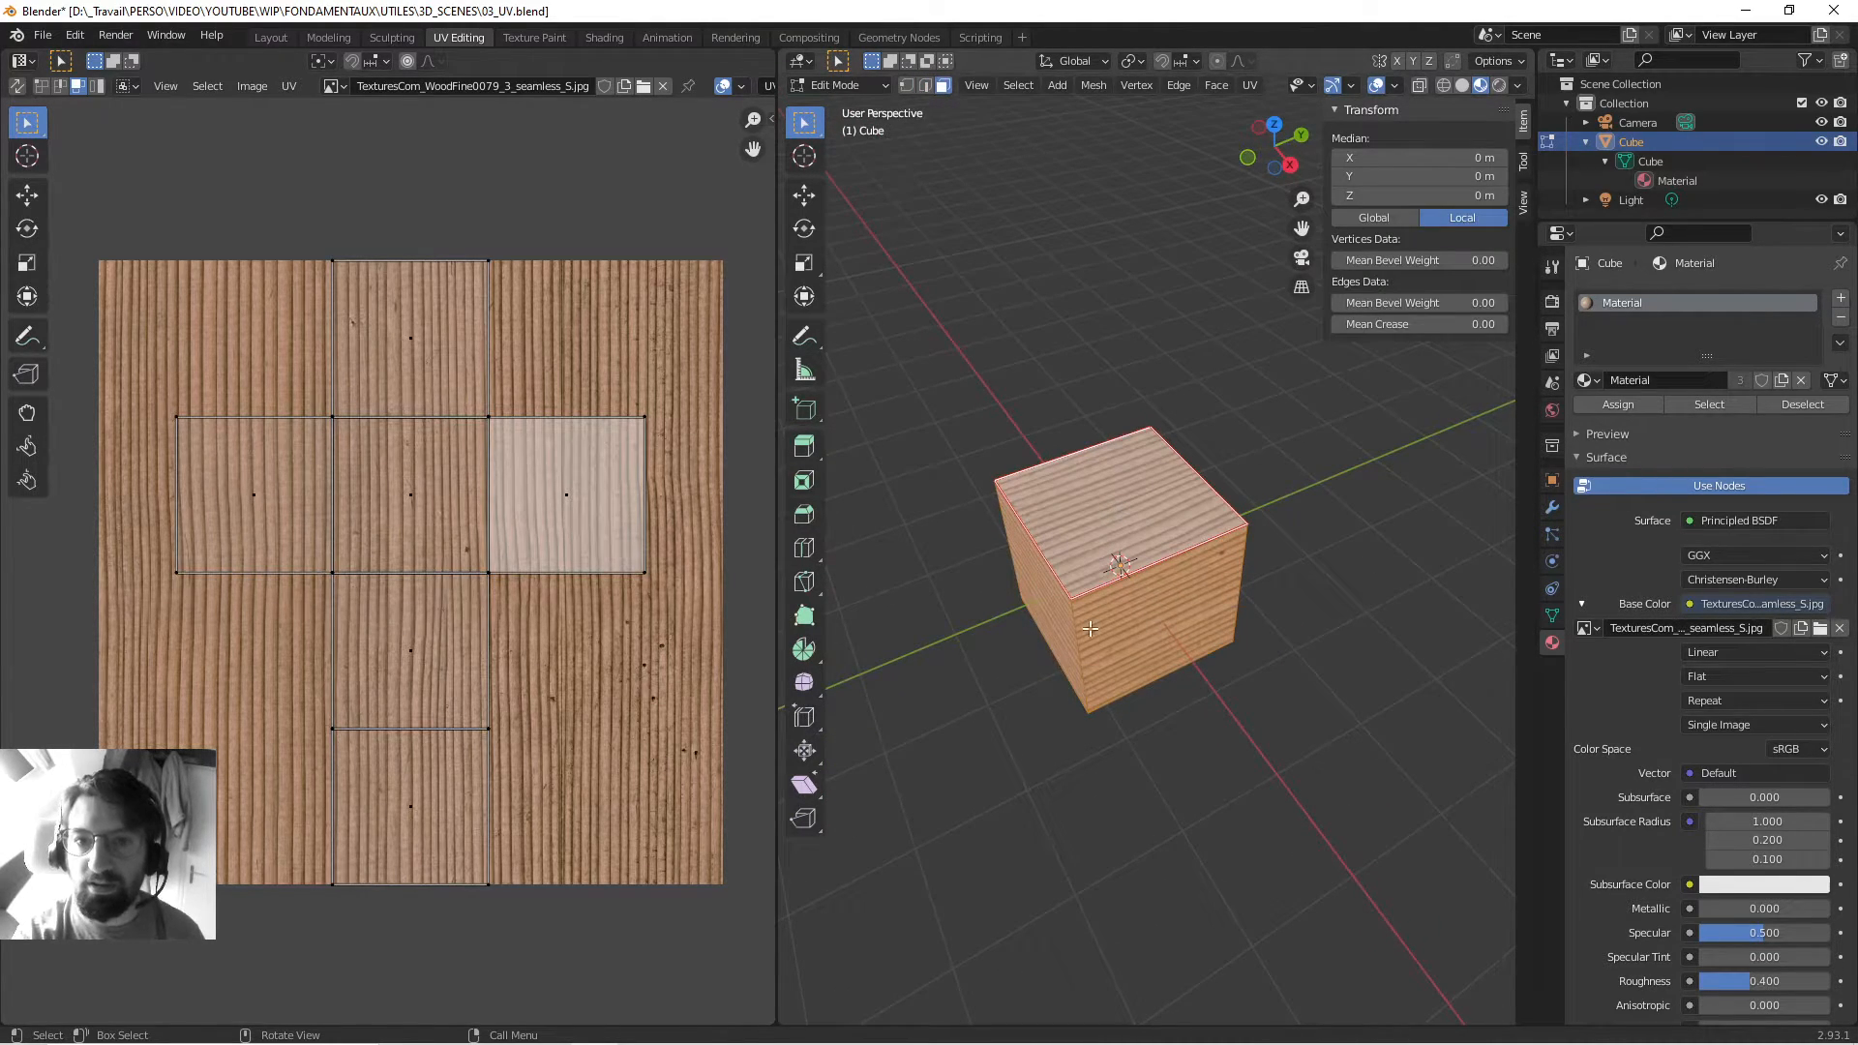
pyautogui.click(1249, 85)
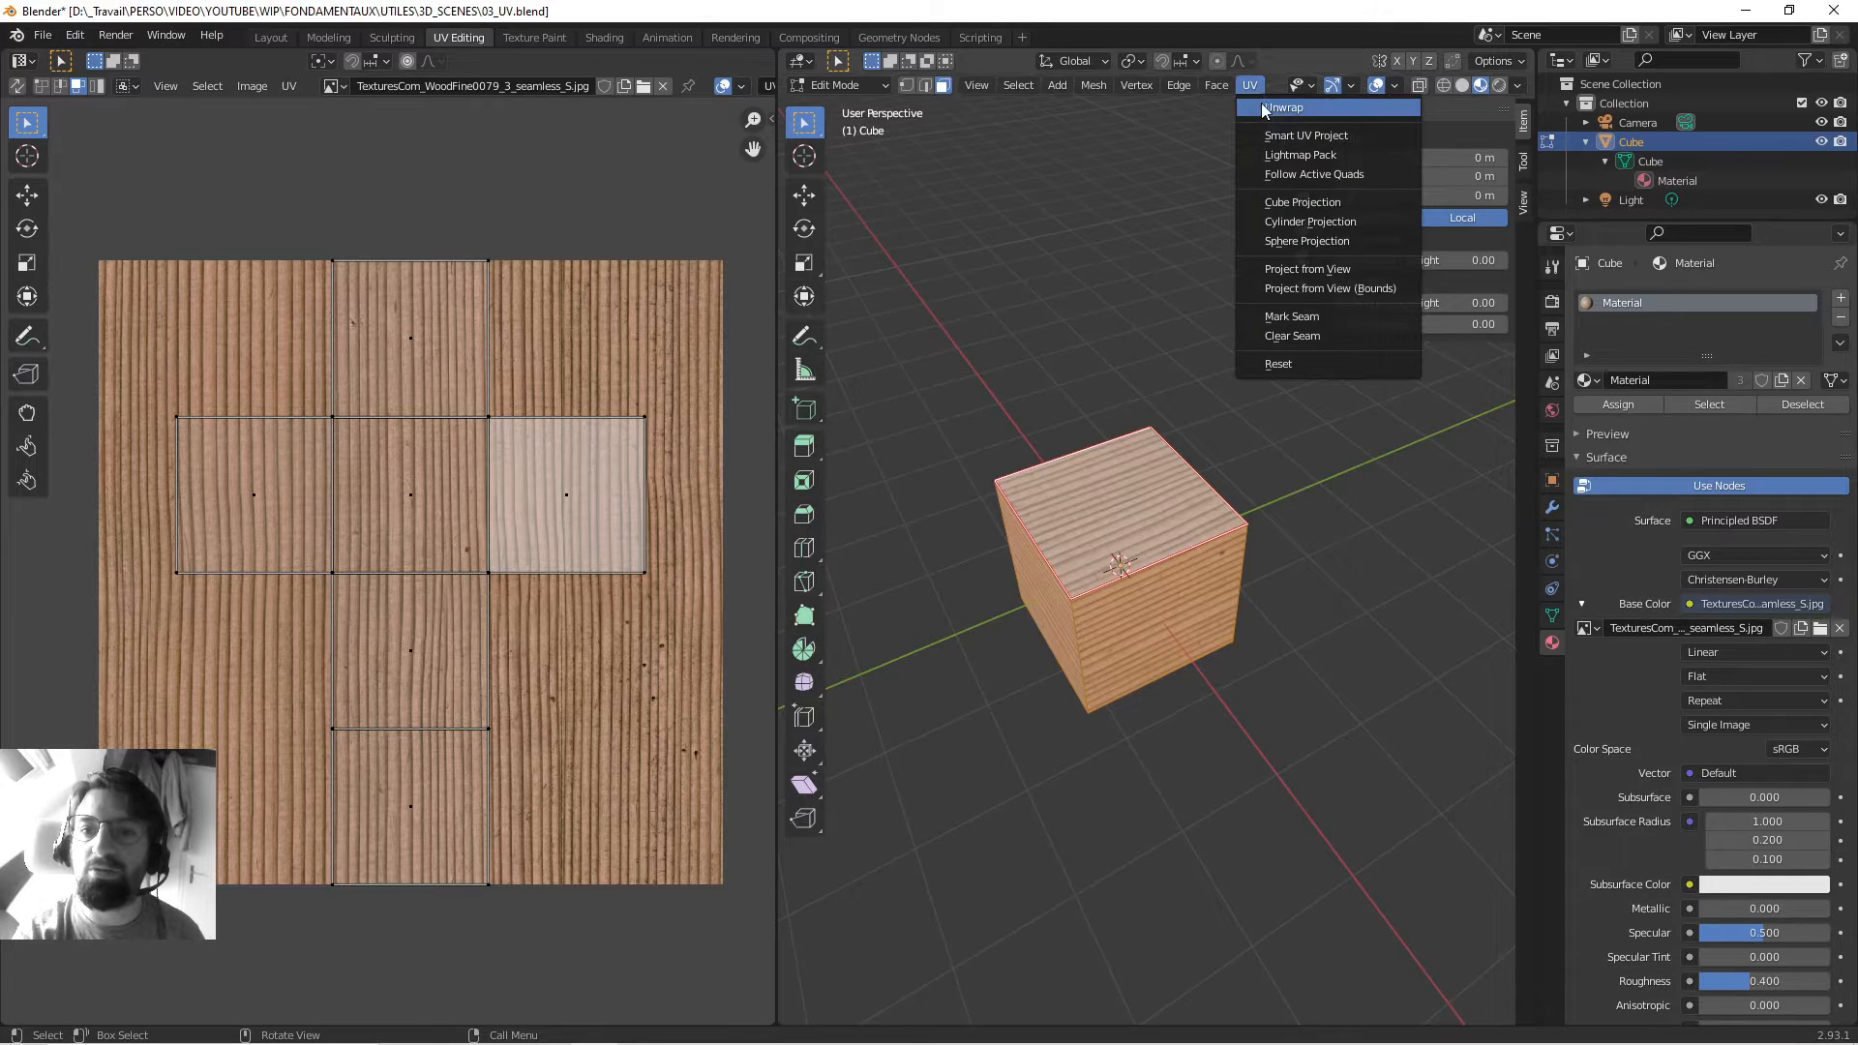
pyautogui.click(1283, 107)
pyautogui.moveTo(998, 539); pyautogui.dragTo(1186, 494, button='middle')
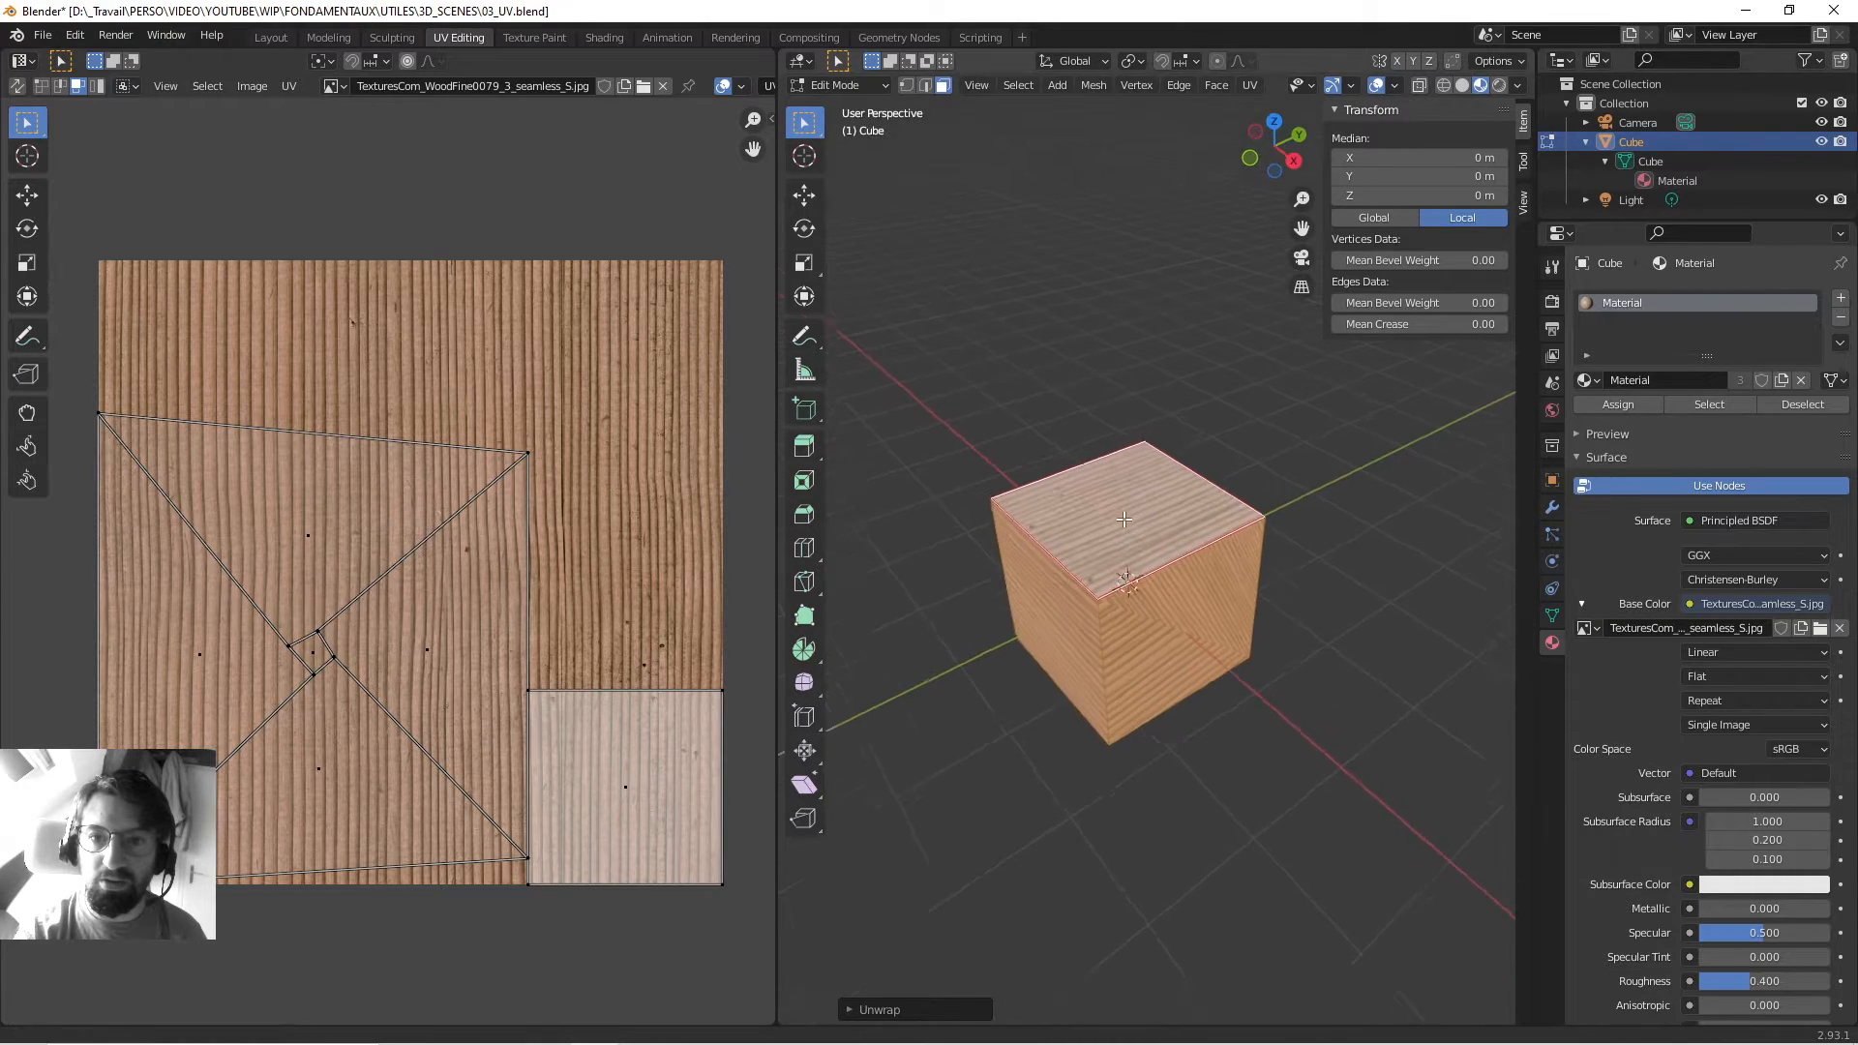
# Inspect the UVs of the top face and the front-left side faces.
pyautogui.scroll(5, 1161, 463)
pyautogui.click(1086, 456)
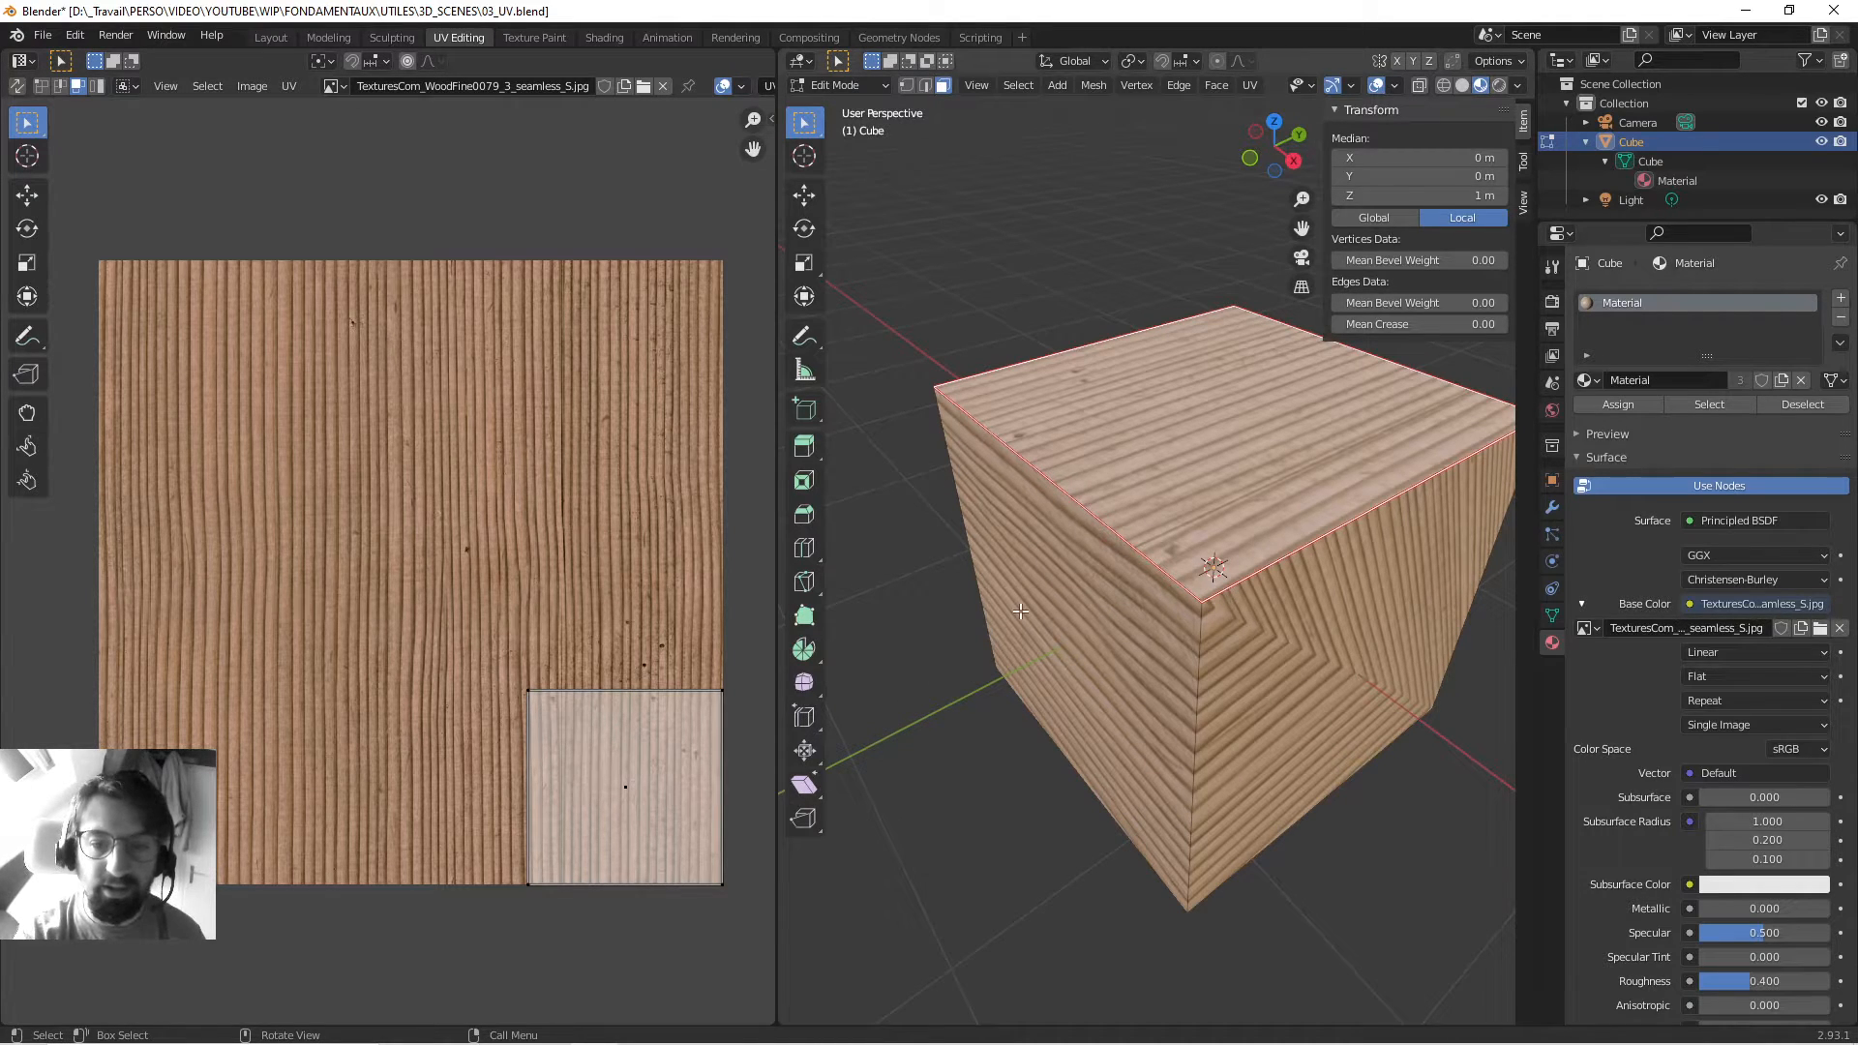
pyautogui.keyDown('shift'); pyautogui.click(1078, 602); pyautogui.keyUp('shift')
pyautogui.click(1078, 602)
pyautogui.hotkey('ctrl', 'l')
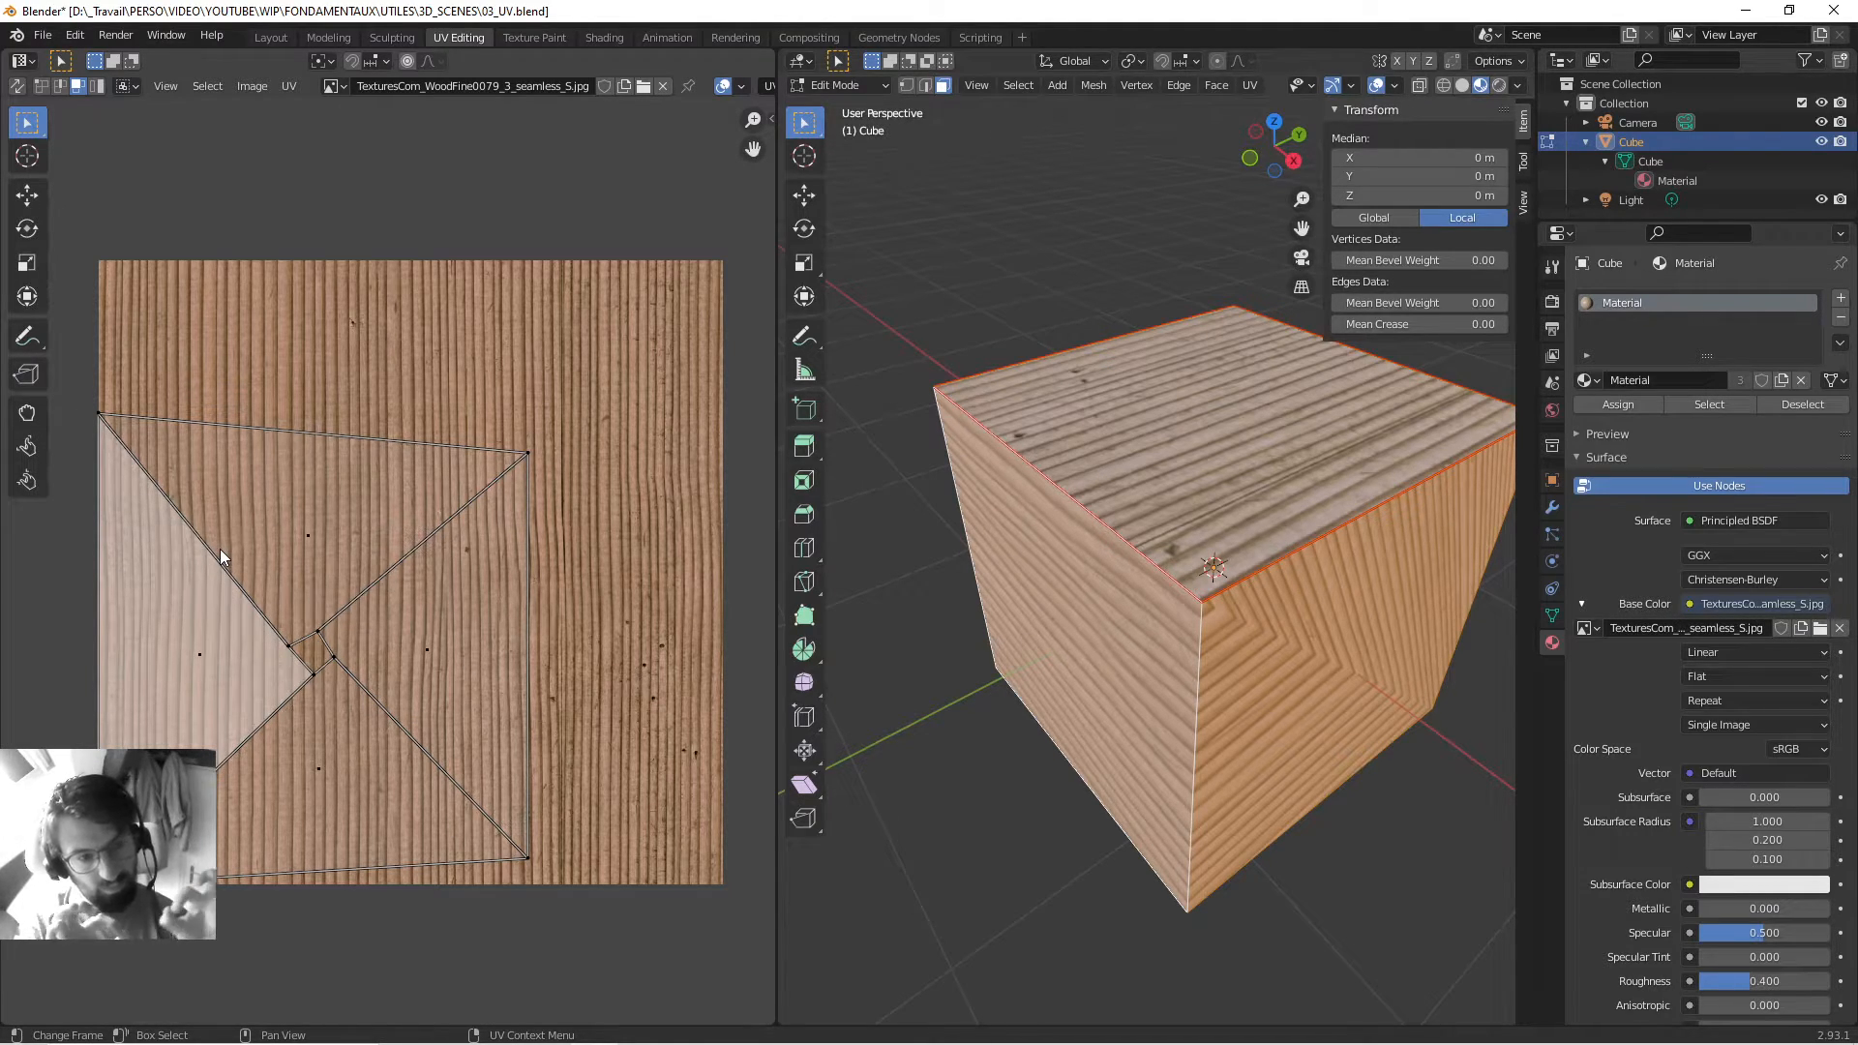
pyautogui.scroll(-5, 1182, 652)
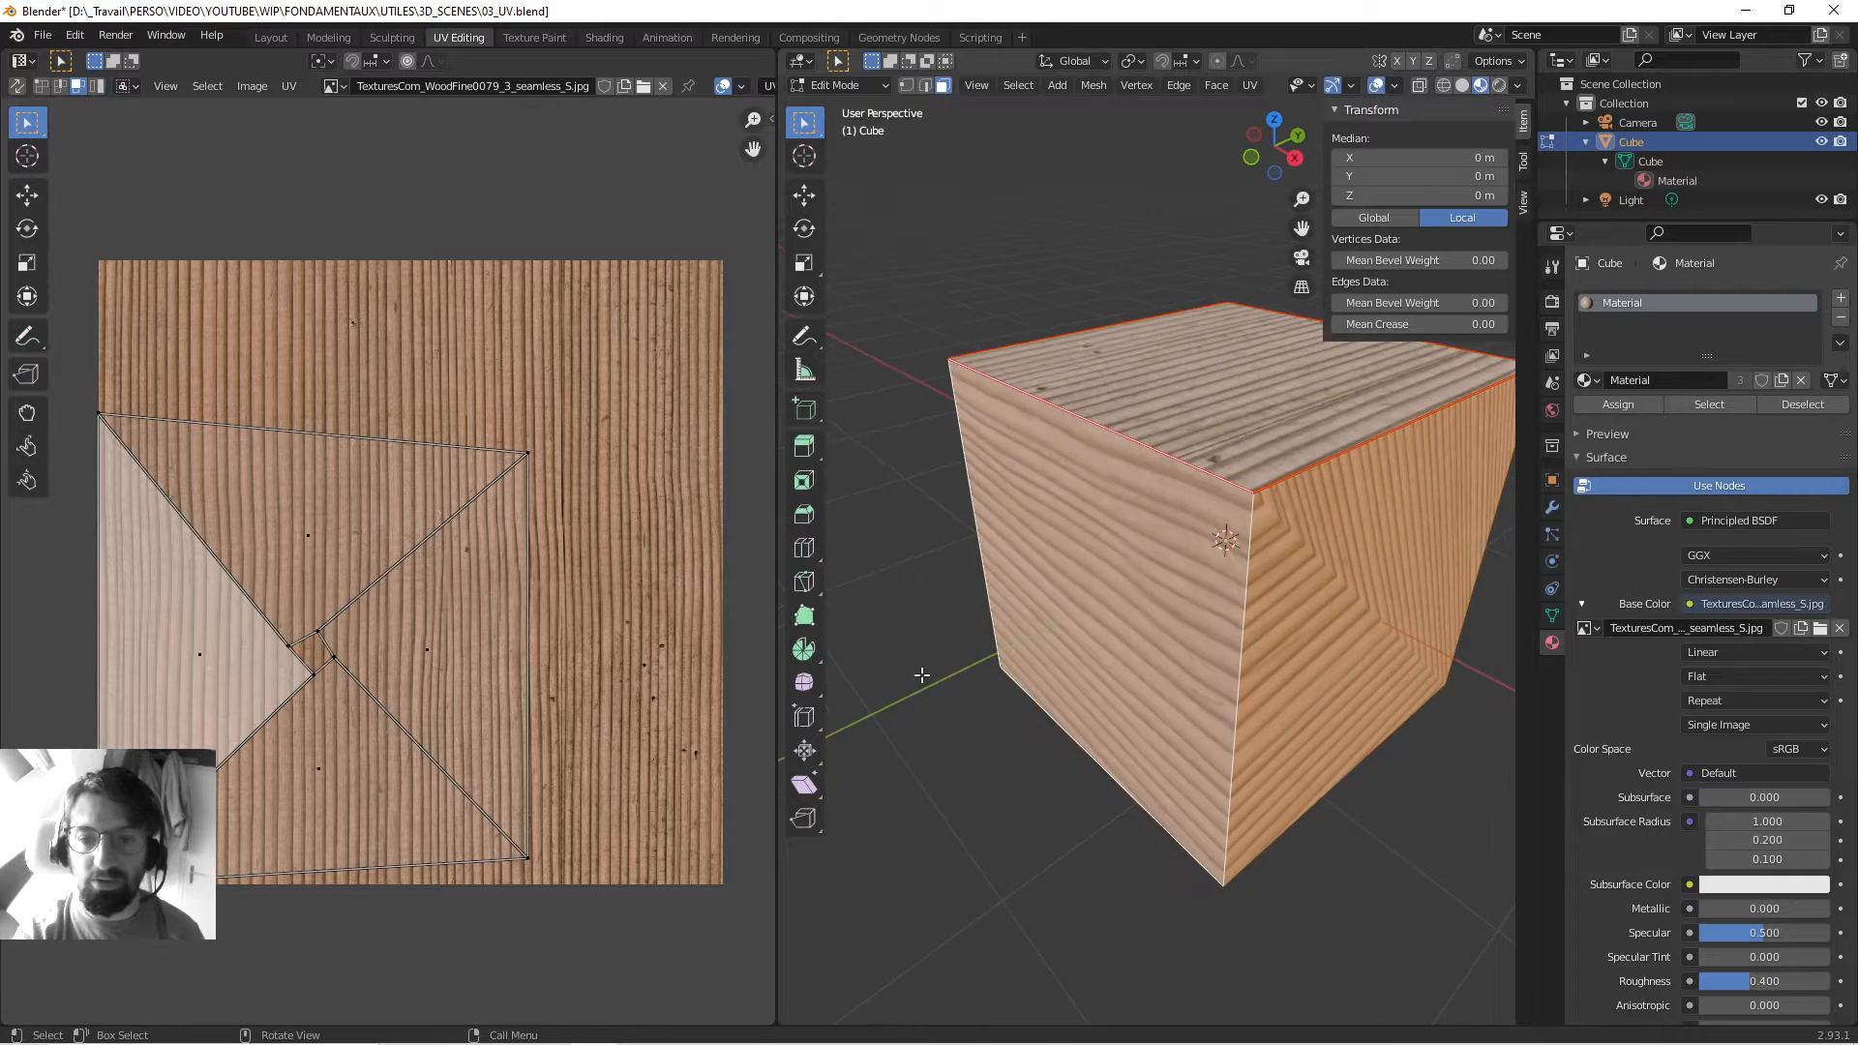
# Select every cube edge and open the Edge Context Menu.
pyautogui.press('a')
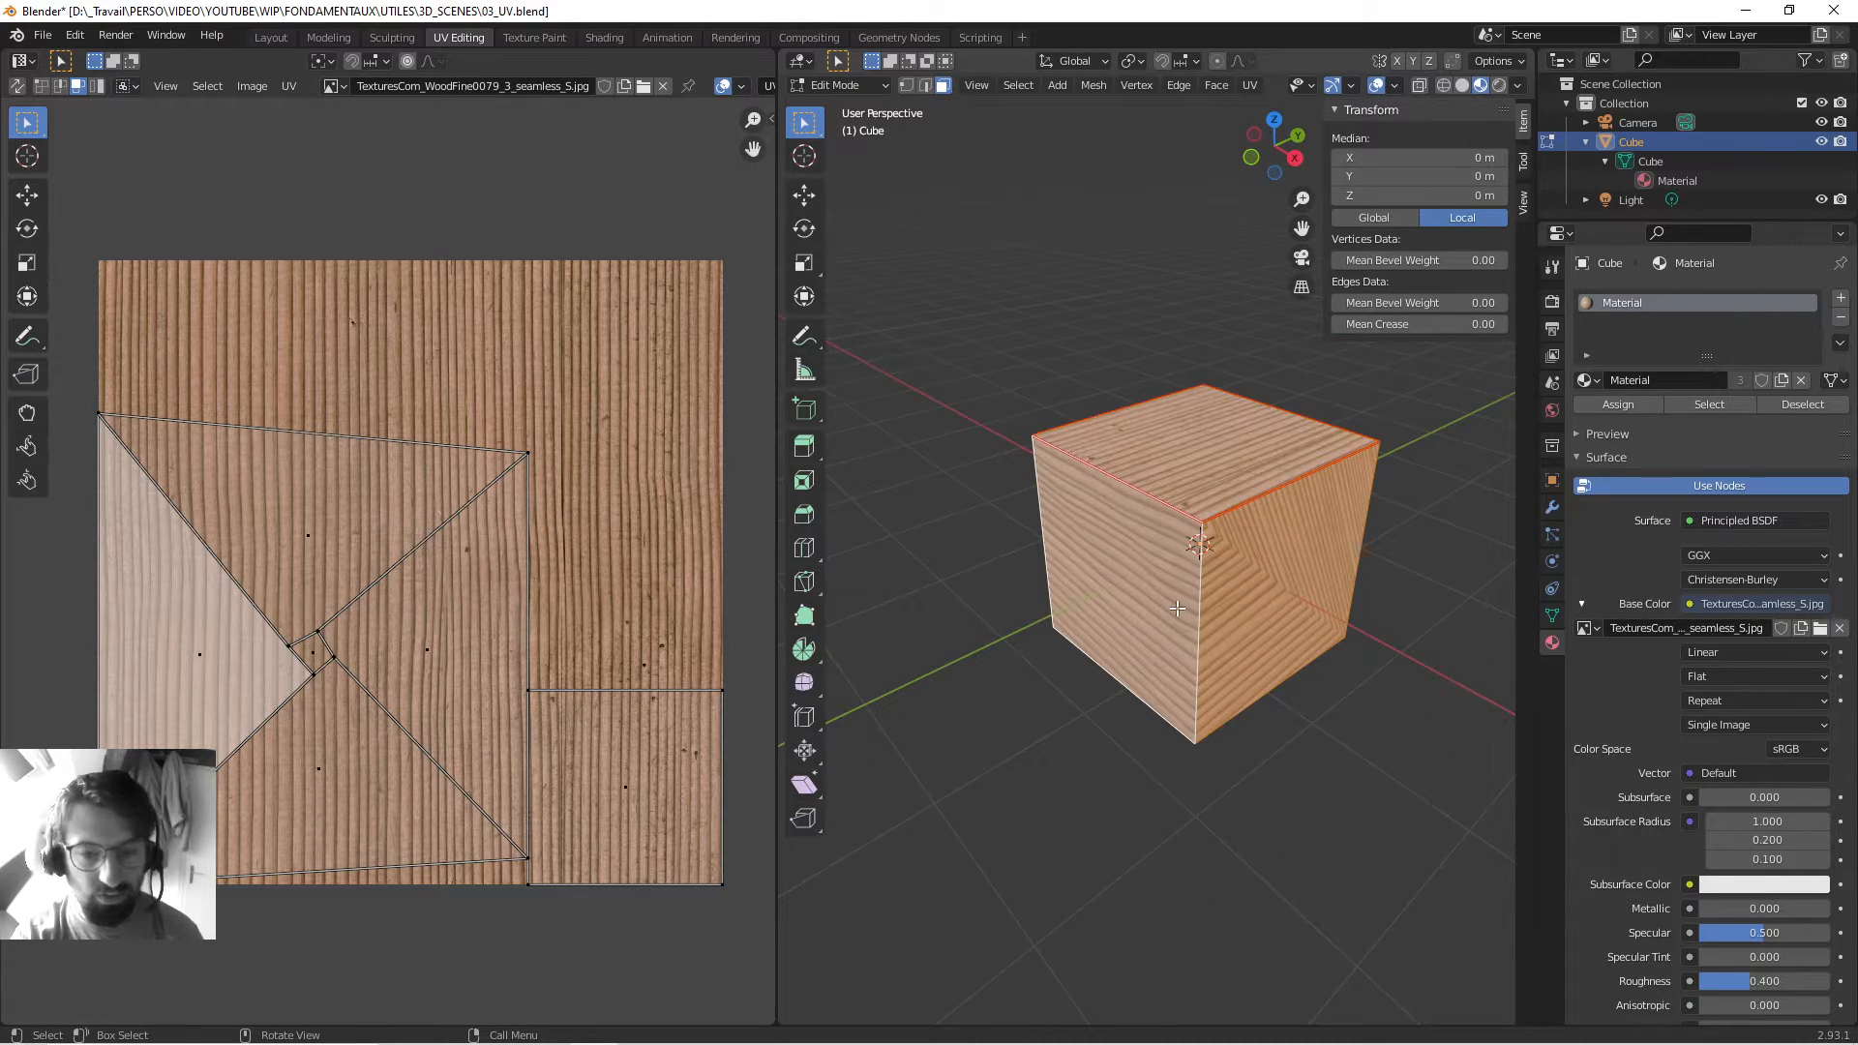
pyautogui.press('2')
pyautogui.rightClick(1134, 485)
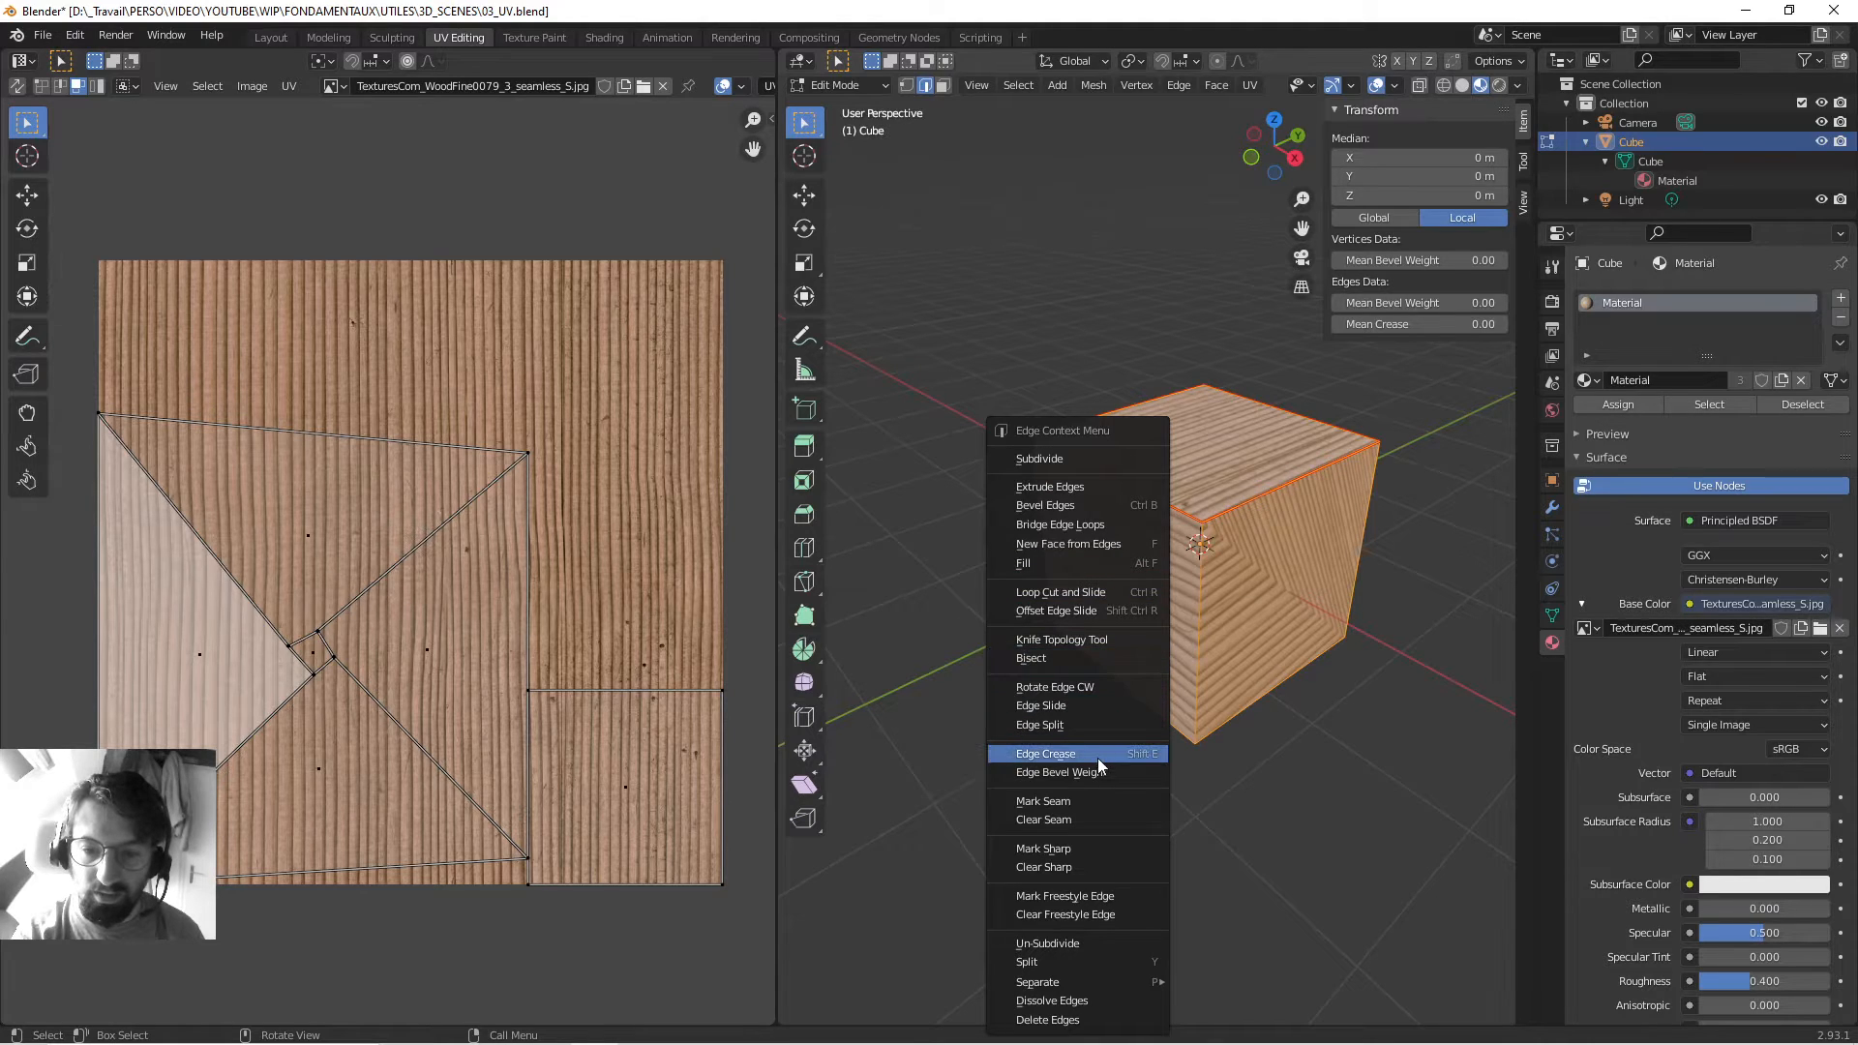
# Mark all edges as seams and unwrap the cube into square UV islands.
pyautogui.click(1099, 799)
pyautogui.moveTo(1286, 607); pyautogui.dragTo(1243, 602, button='middle')
pyautogui.click(1247, 88)
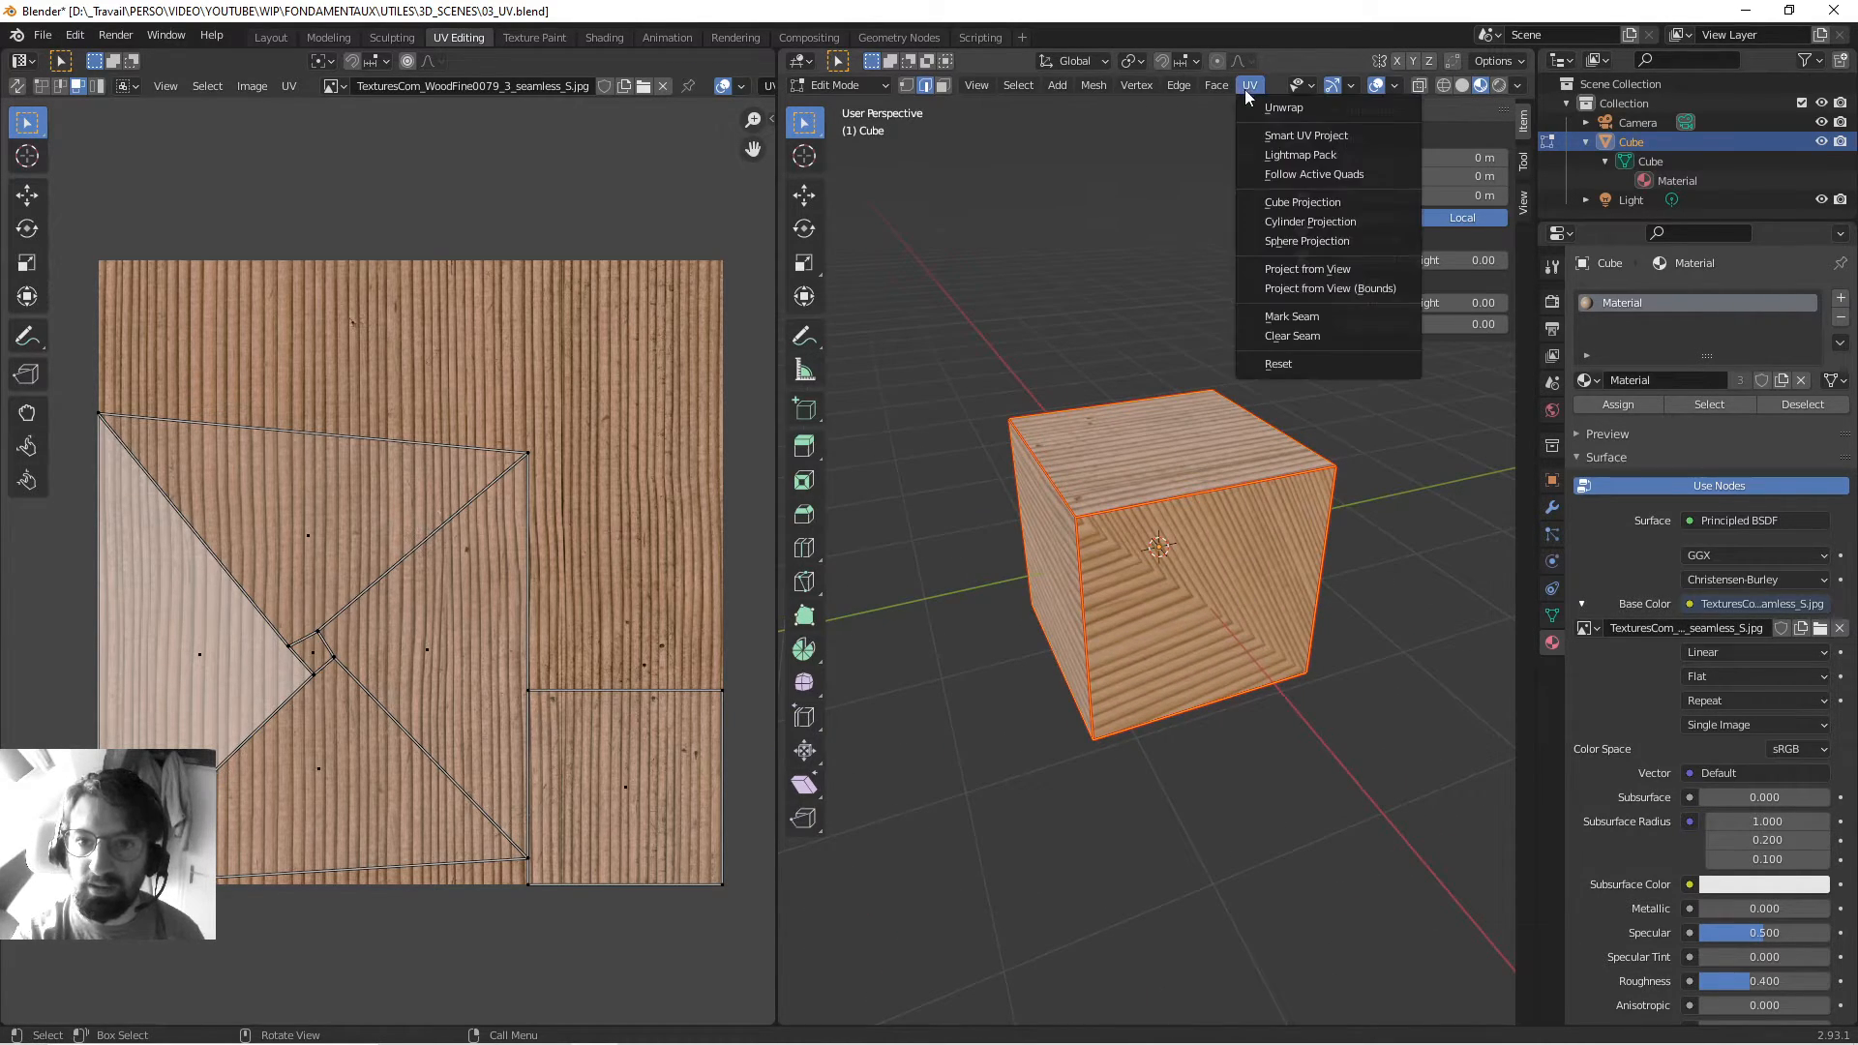
pyautogui.click(1269, 107)
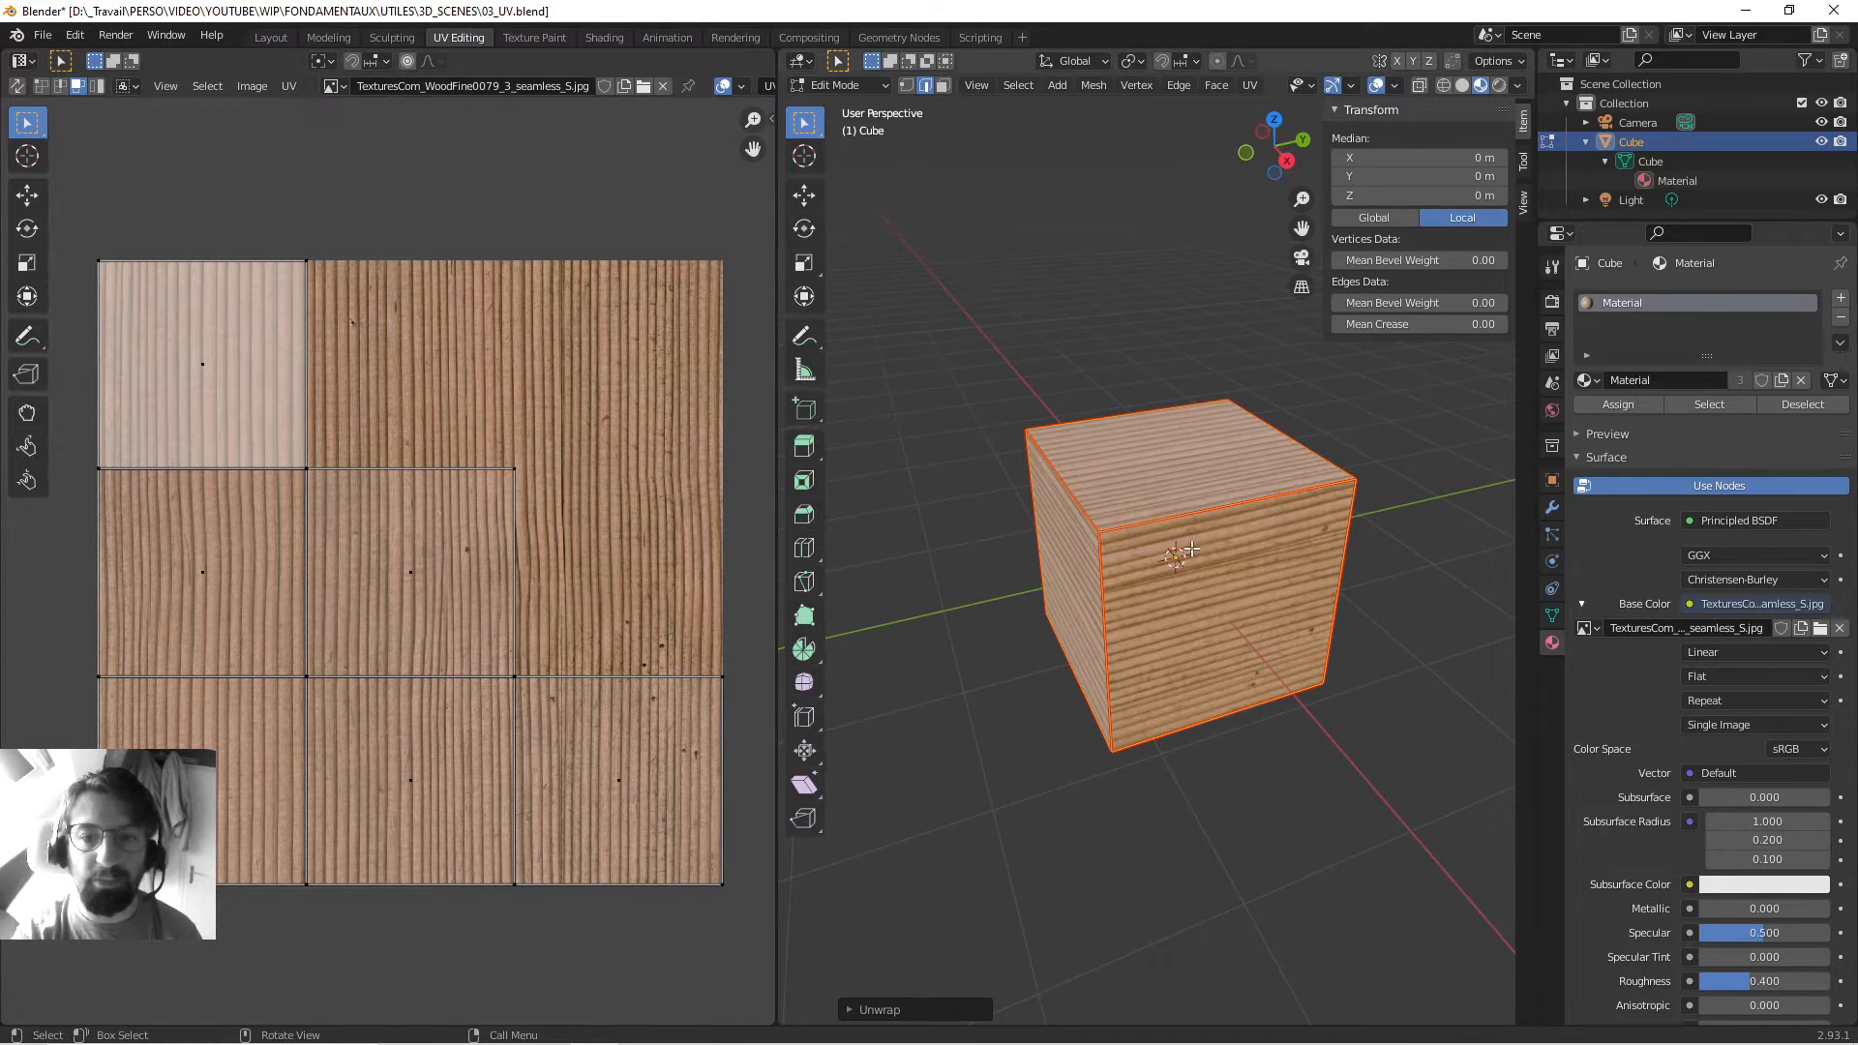
pyautogui.moveTo(1191, 547)
pyautogui.mouseDown(button='middle')
pyautogui.moveTo(1359, 506)
pyautogui.moveTo(1021, 566)
pyautogui.moveTo(1182, 561)
pyautogui.mouseUp(button='middle')
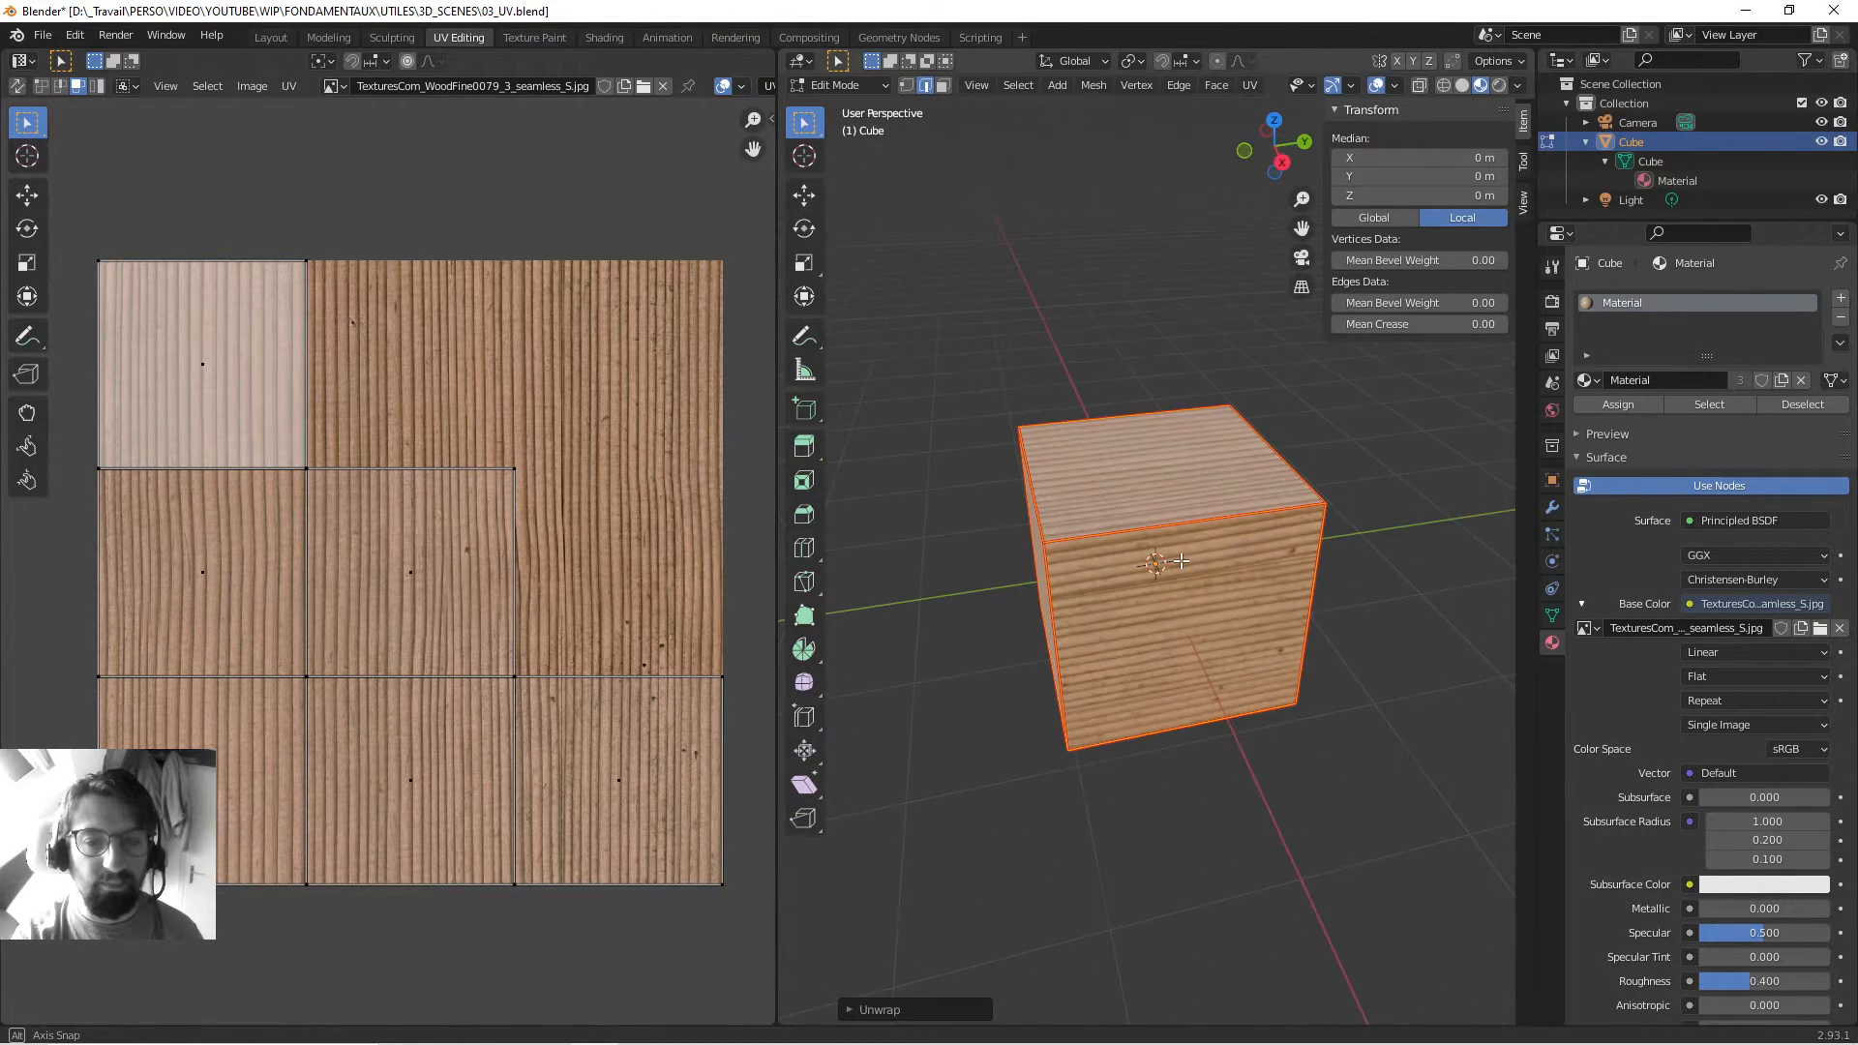
pyautogui.hotkey('ctrl', 'z')
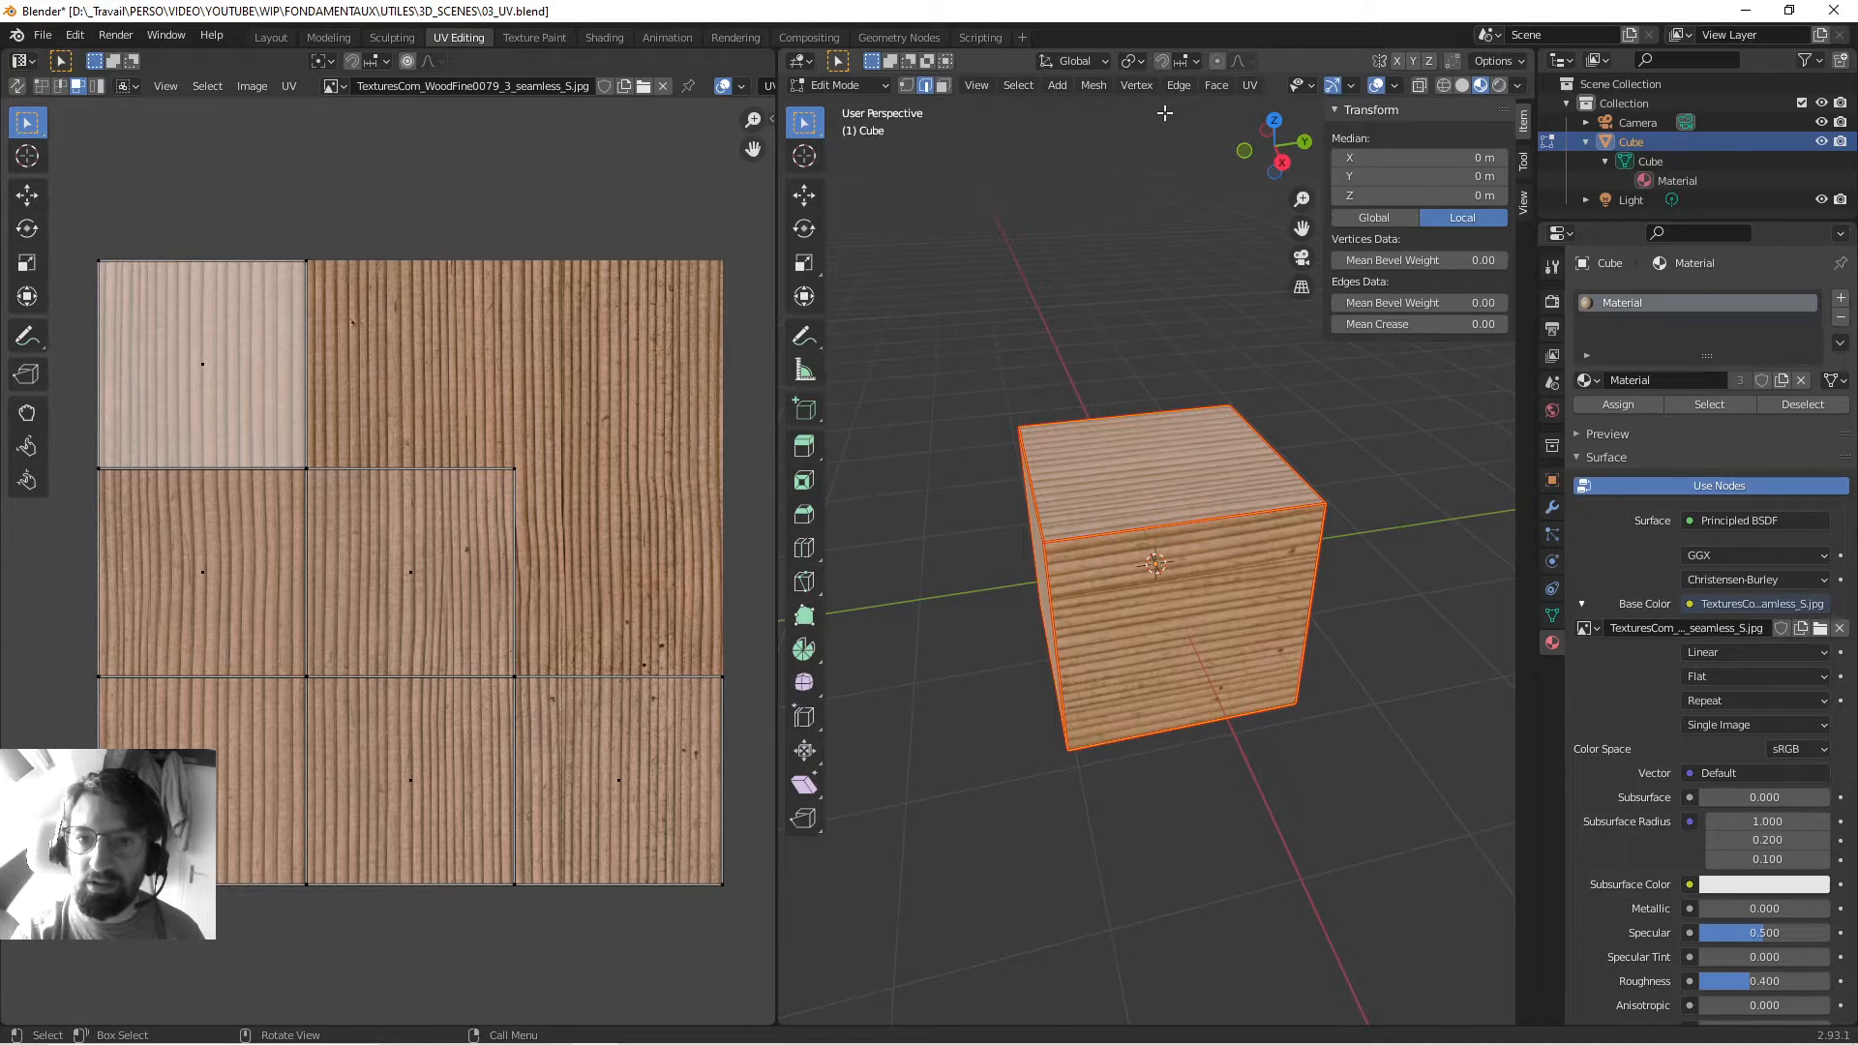
# Clear the seams from all edges, then reselect every face in face mode.
pyautogui.rightClick(1179, 528)
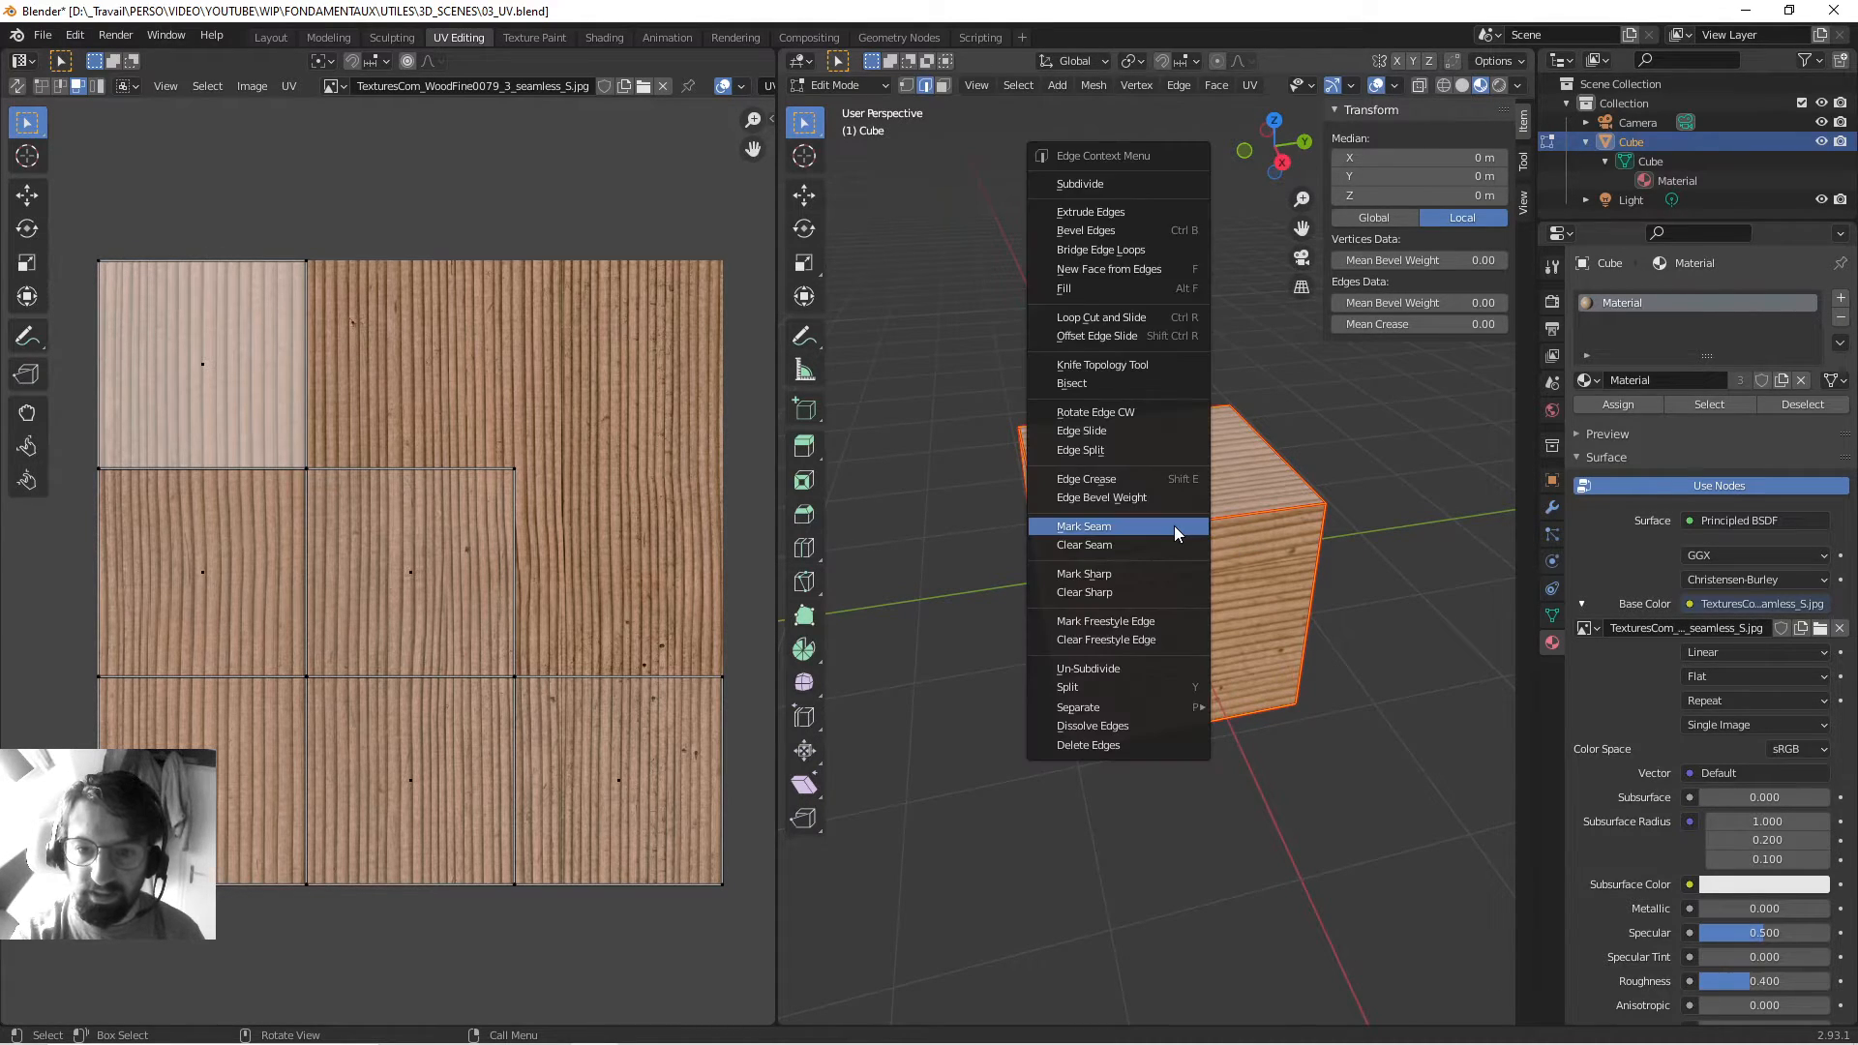
pyautogui.click(1126, 549)
pyautogui.moveTo(1055, 484); pyautogui.dragTo(1088, 524, button='middle')
pyautogui.click(1095, 310)
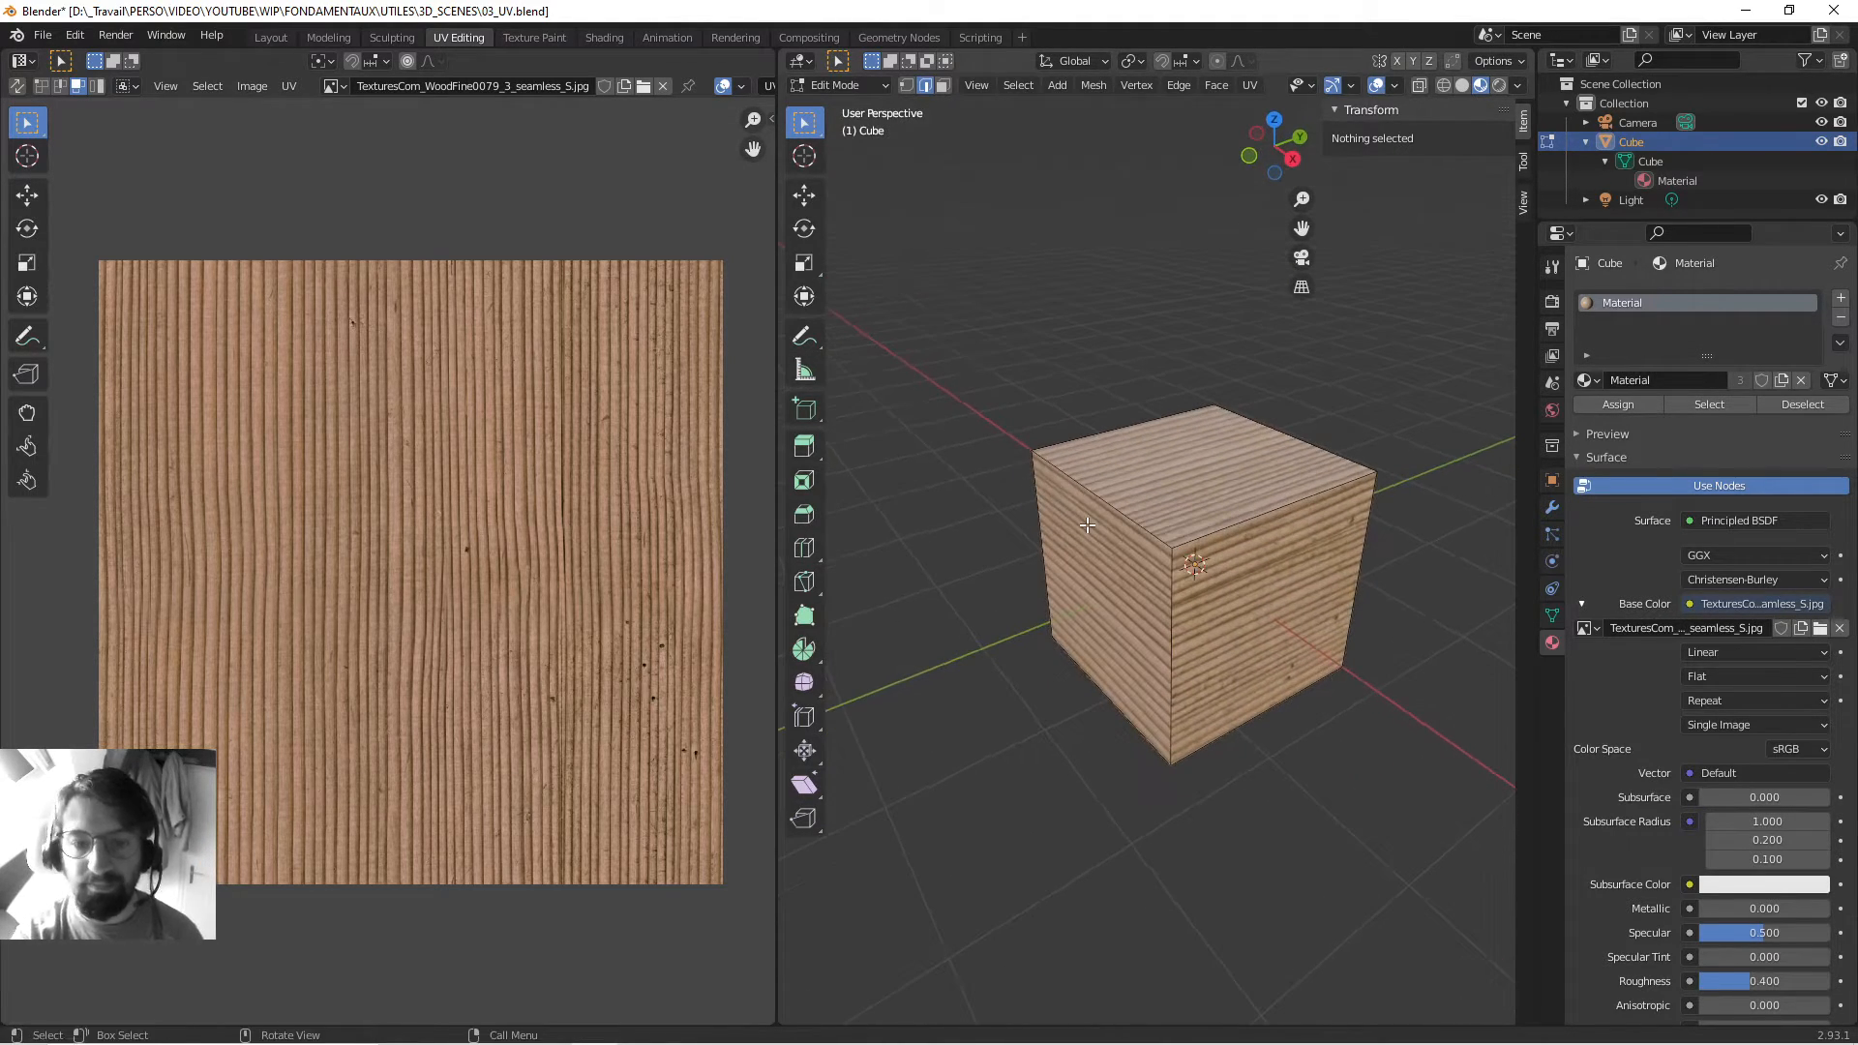
pyautogui.press('3')
pyautogui.press('a')
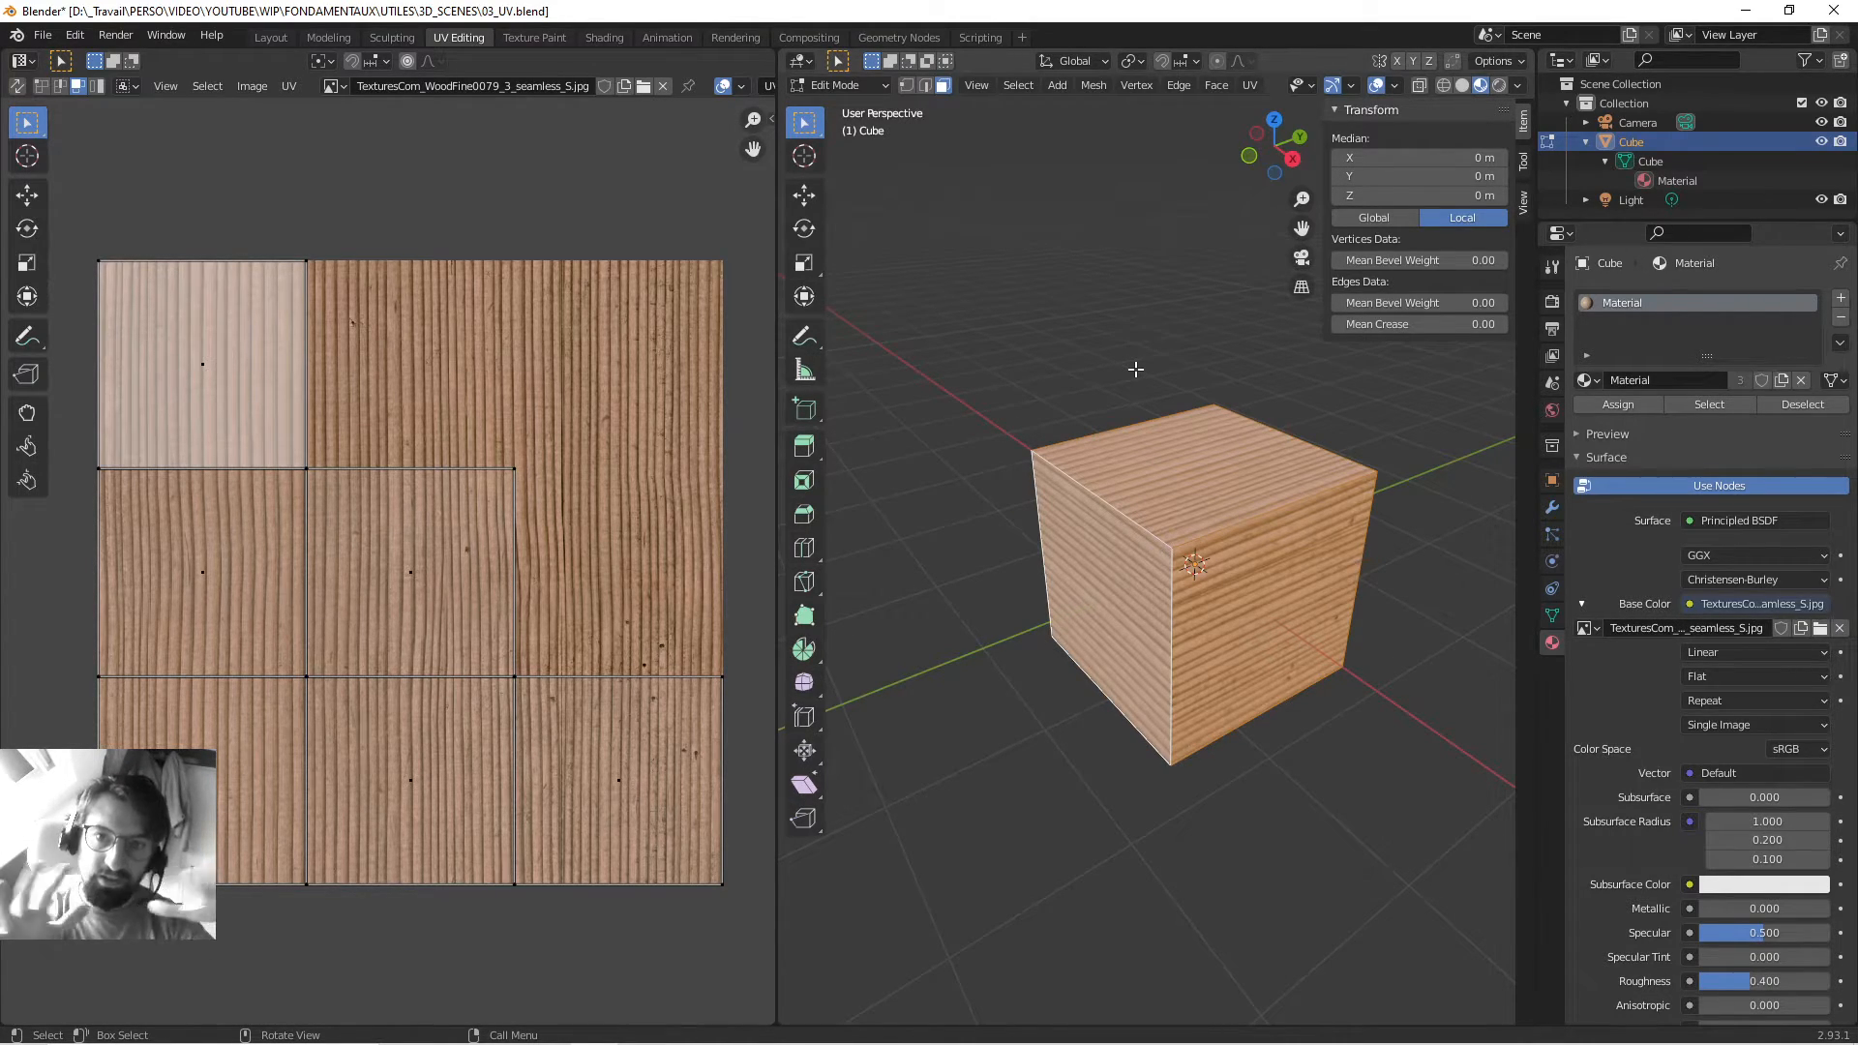
# Apply Smart UV Project with default settings for vertical grain, then return to Object Mode.
pyautogui.click(1250, 86)
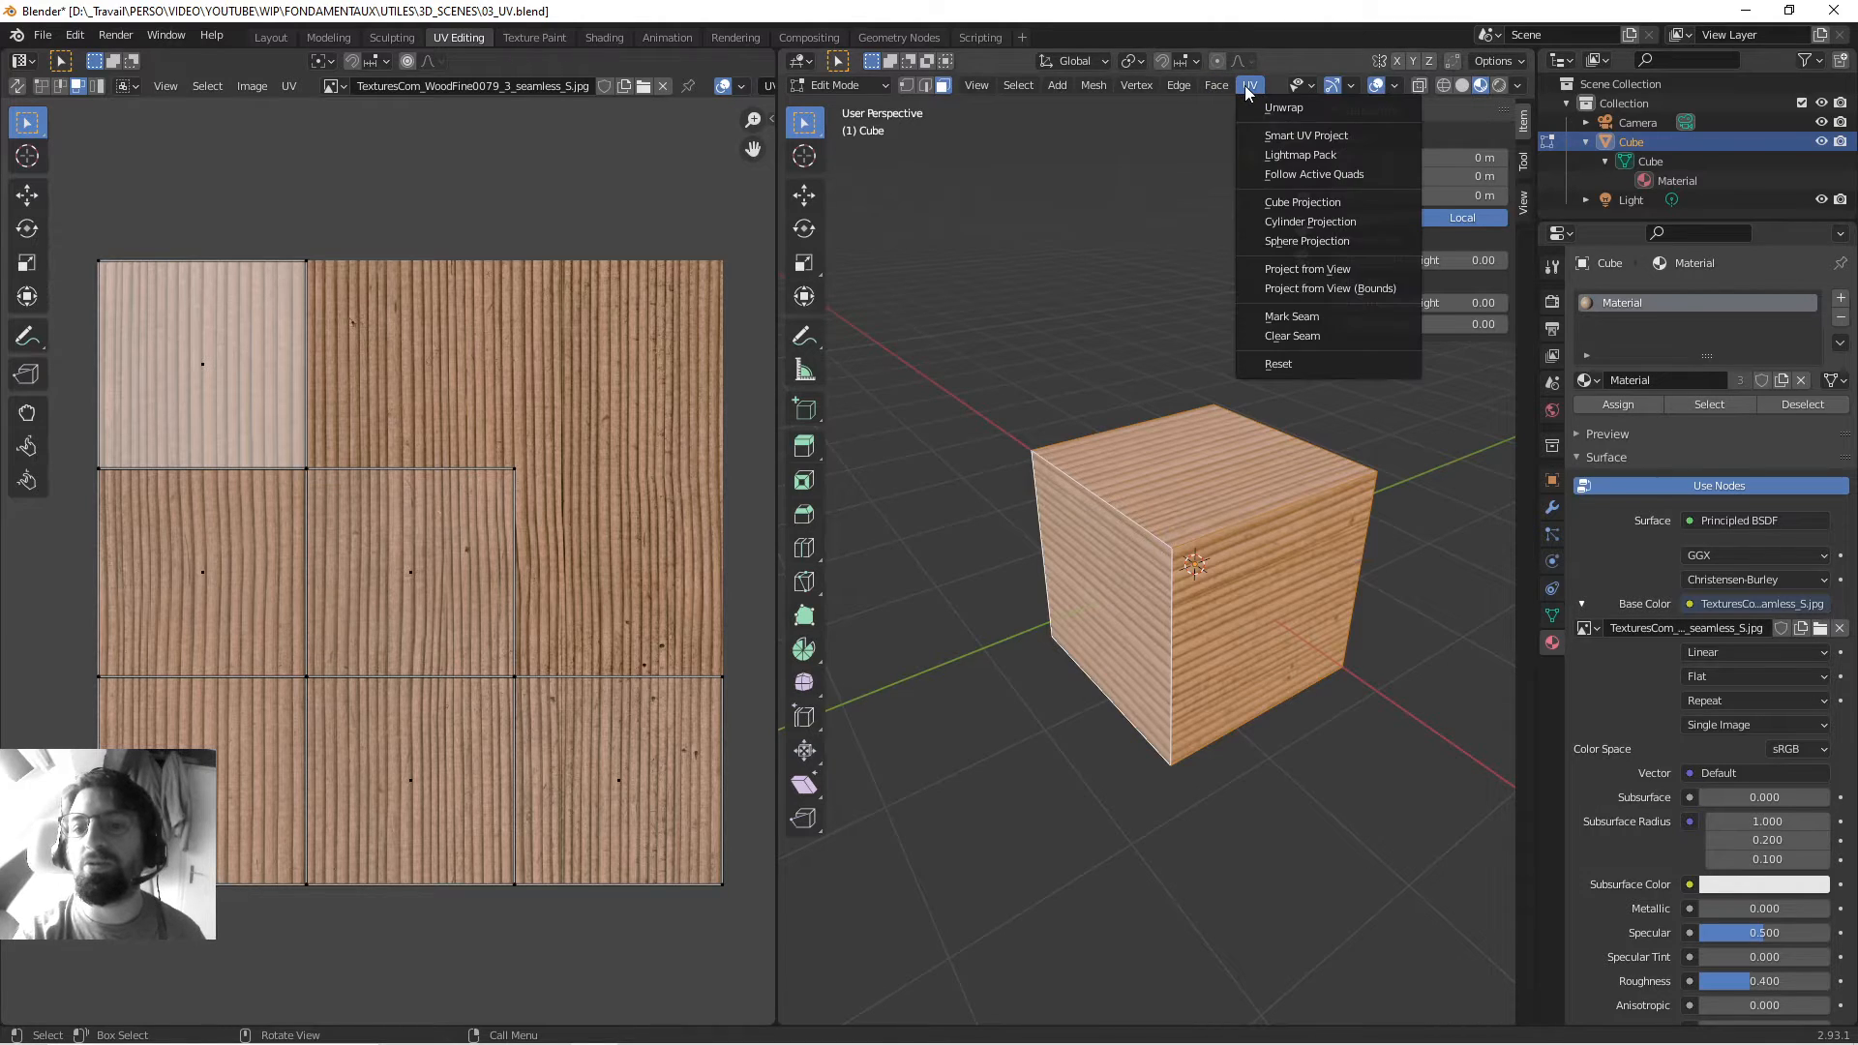
pyautogui.click(1308, 137)
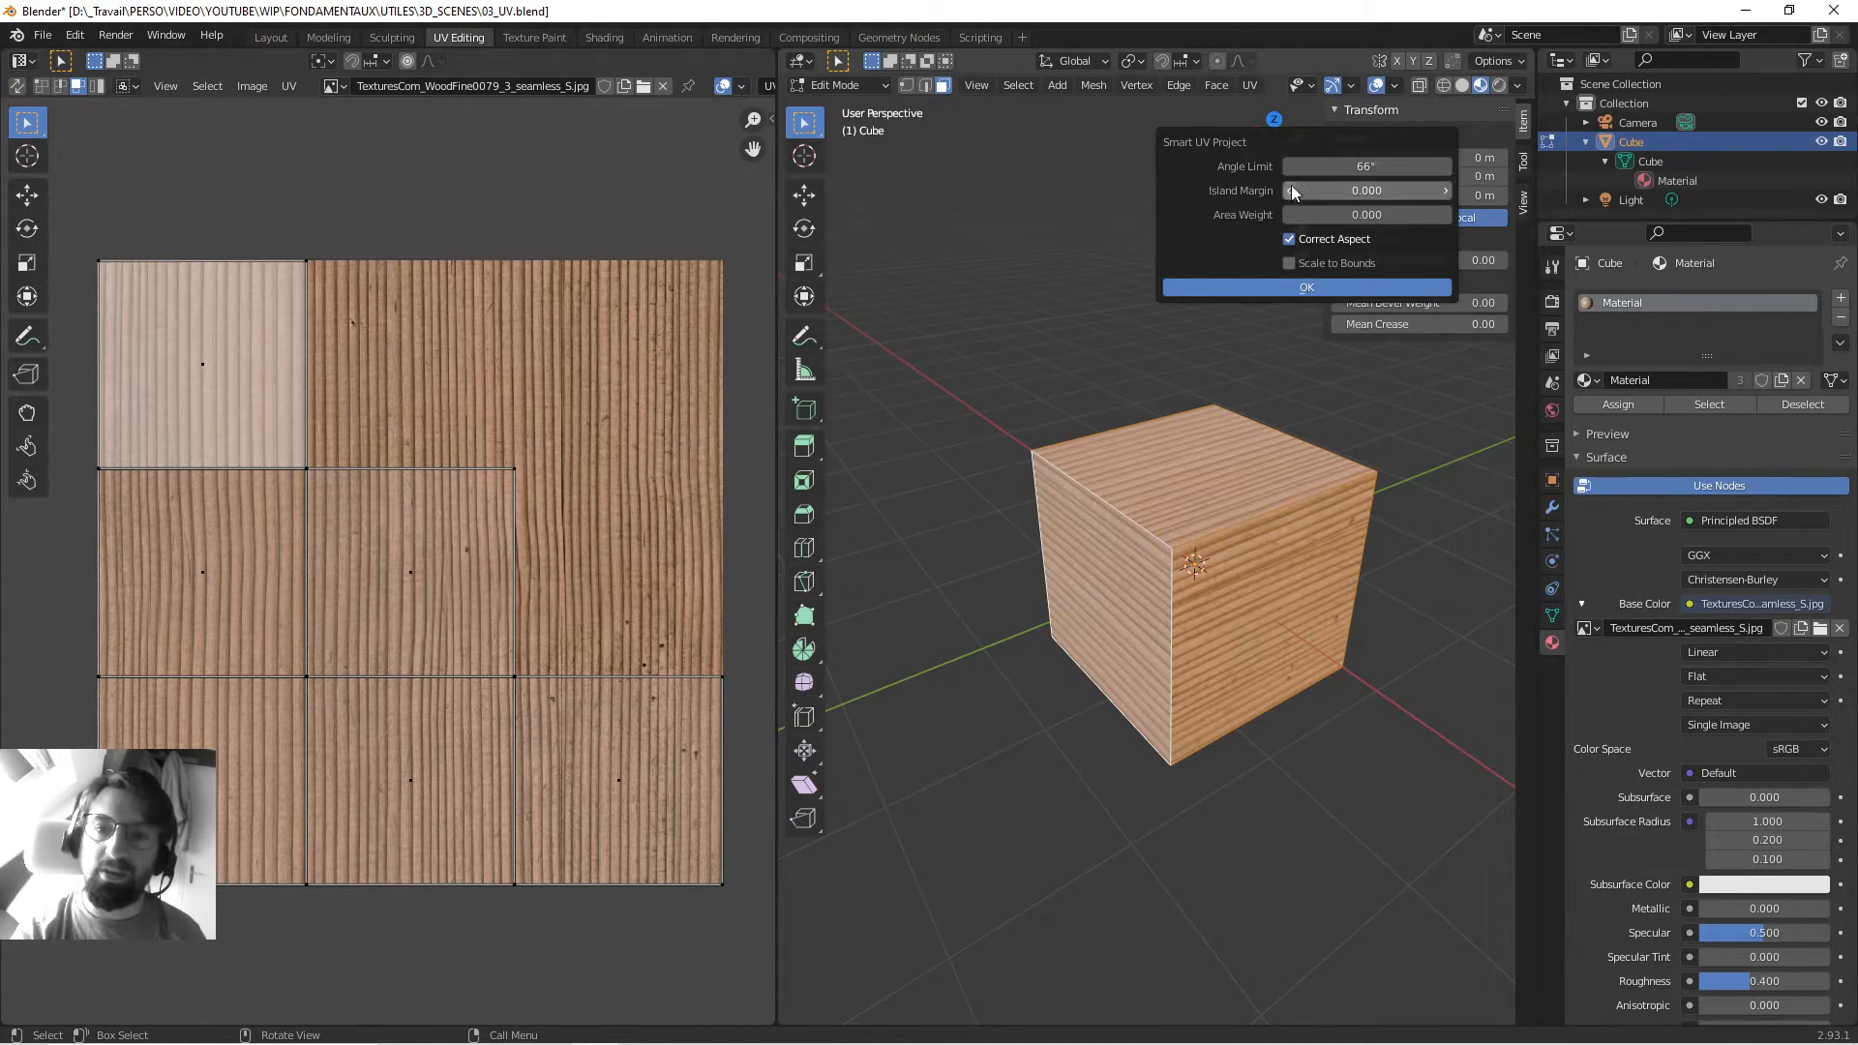
pyautogui.click(1272, 289)
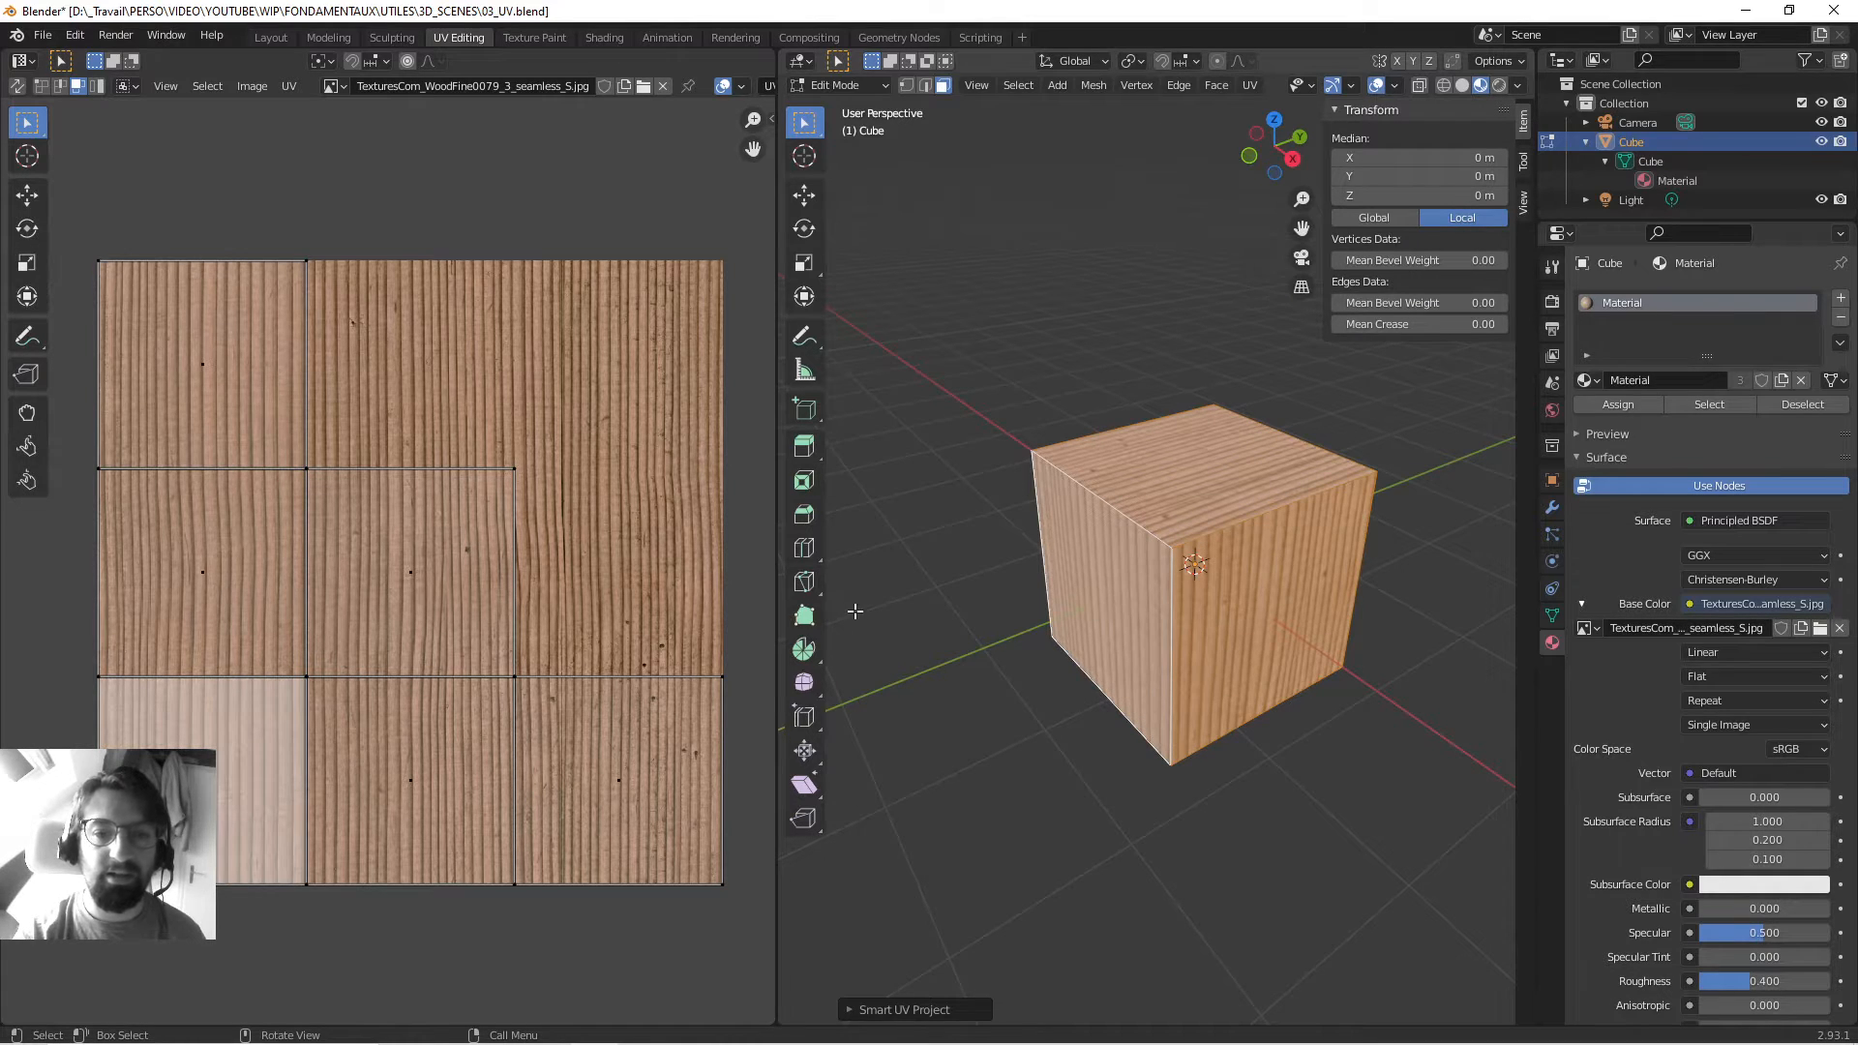
pyautogui.scroll(-5, 871, 600)
pyautogui.moveTo(1045, 535)
pyautogui.mouseDown(button='middle')
pyautogui.moveTo(1210, 528)
pyautogui.moveTo(1064, 552)
pyautogui.mouseUp(button='middle')
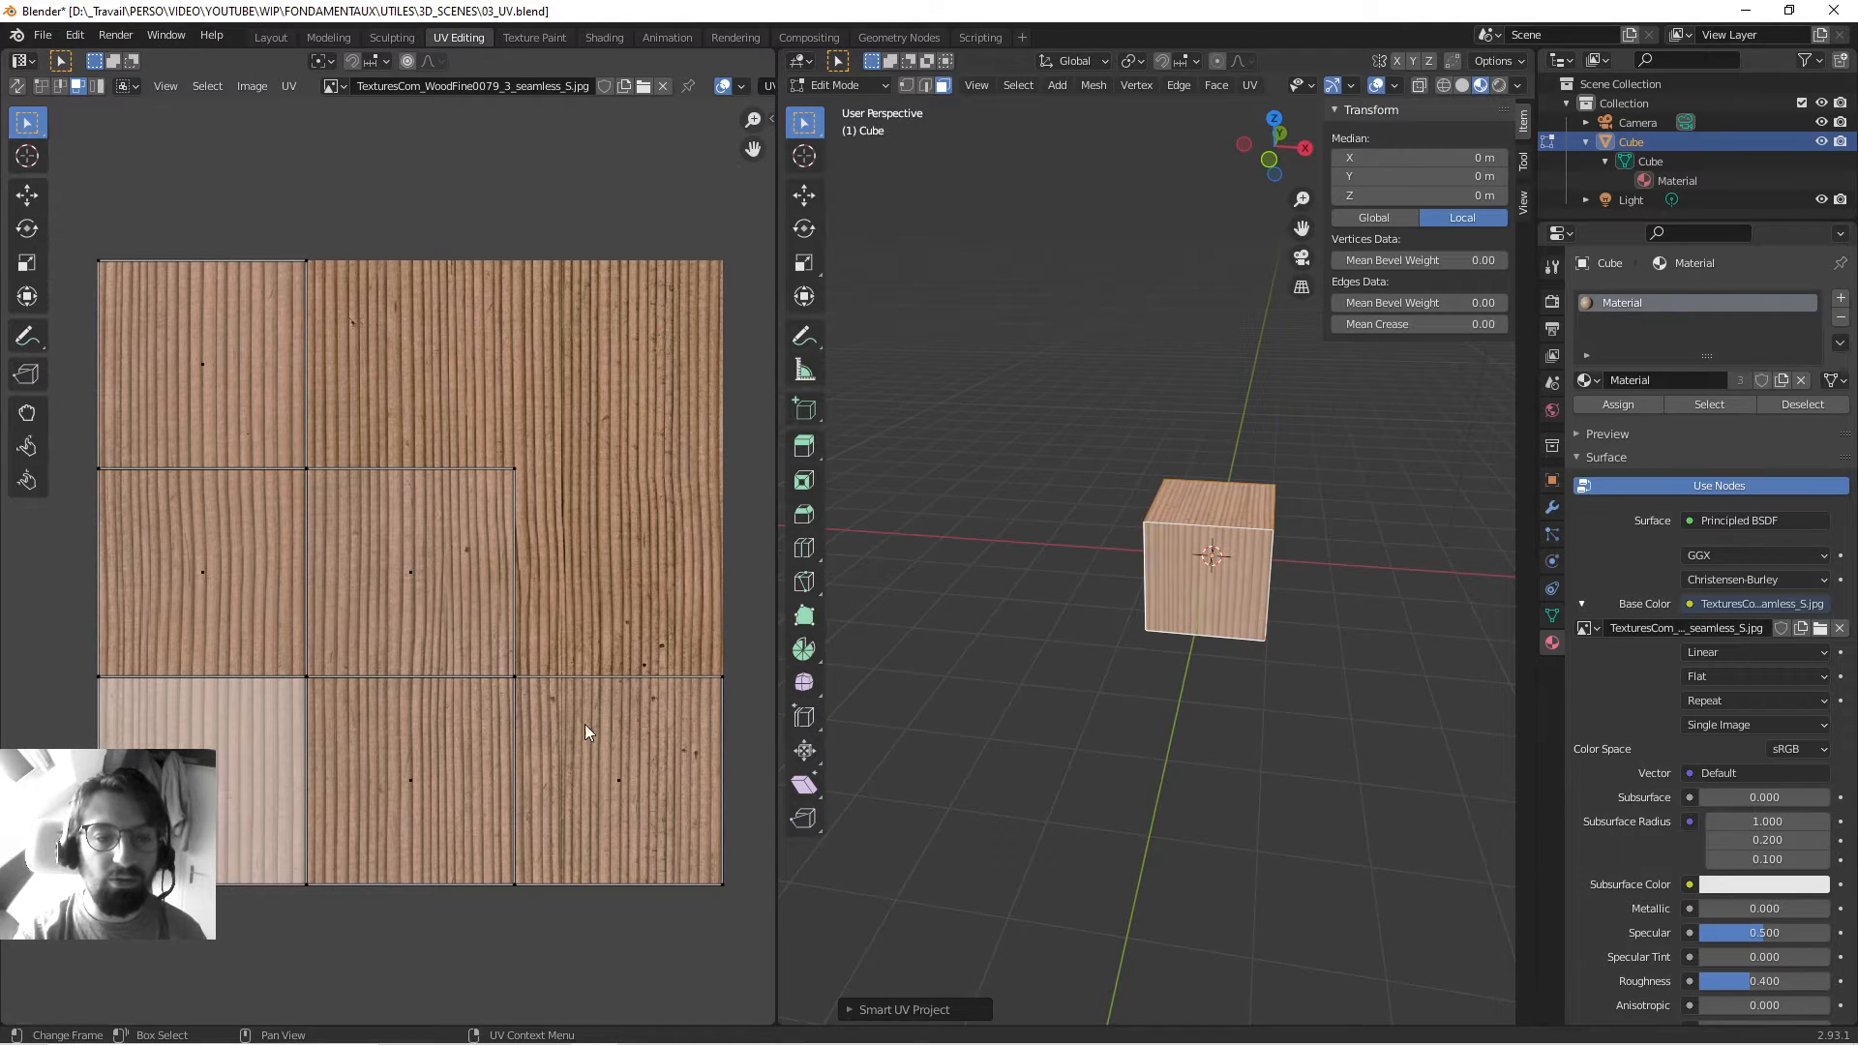
pyautogui.moveTo(1176, 613)
pyautogui.mouseDown(button='middle')
pyautogui.moveTo(1219, 602)
pyautogui.moveTo(1183, 595)
pyautogui.mouseUp(button='middle')
pyautogui.scroll(3, 1182, 595)
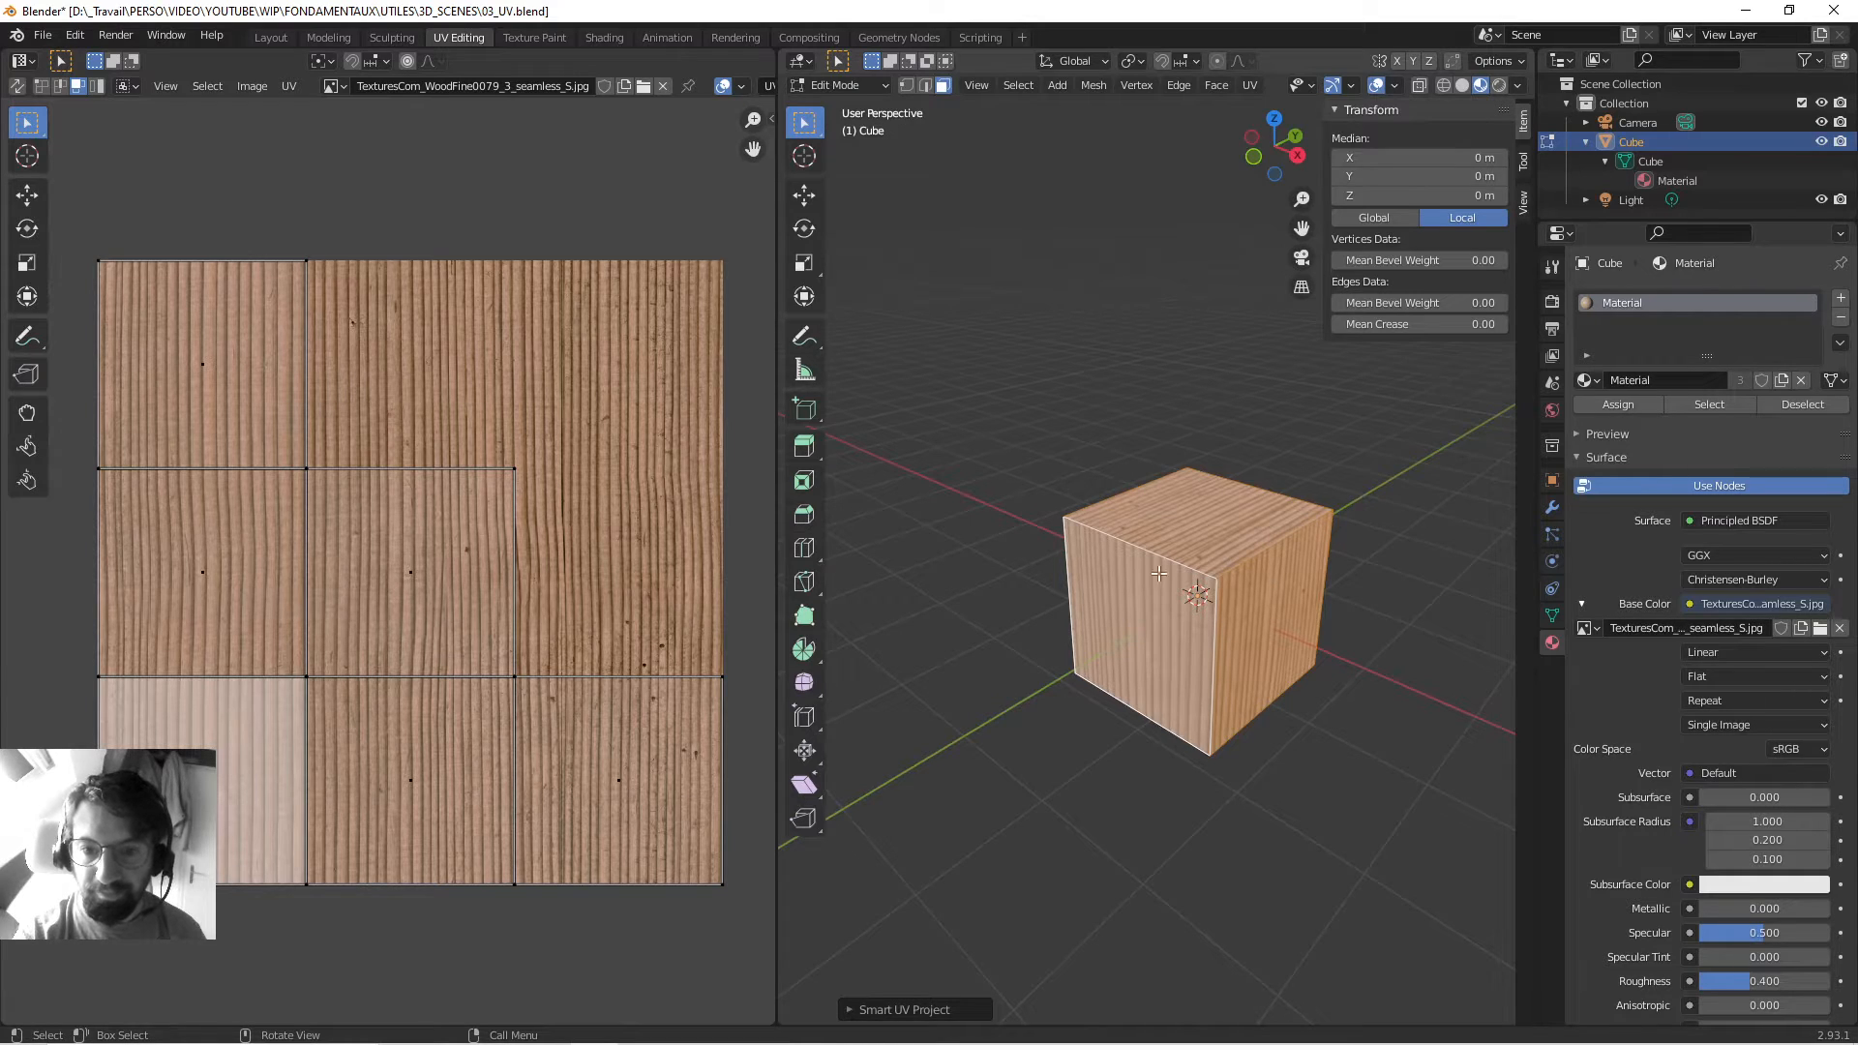
pyautogui.moveTo(1286, 671)
pyautogui.mouseDown(button='middle')
pyautogui.moveTo(1512, 599)
pyautogui.moveTo(1287, 645)
pyautogui.mouseUp(button='middle')
pyautogui.press('Tab')
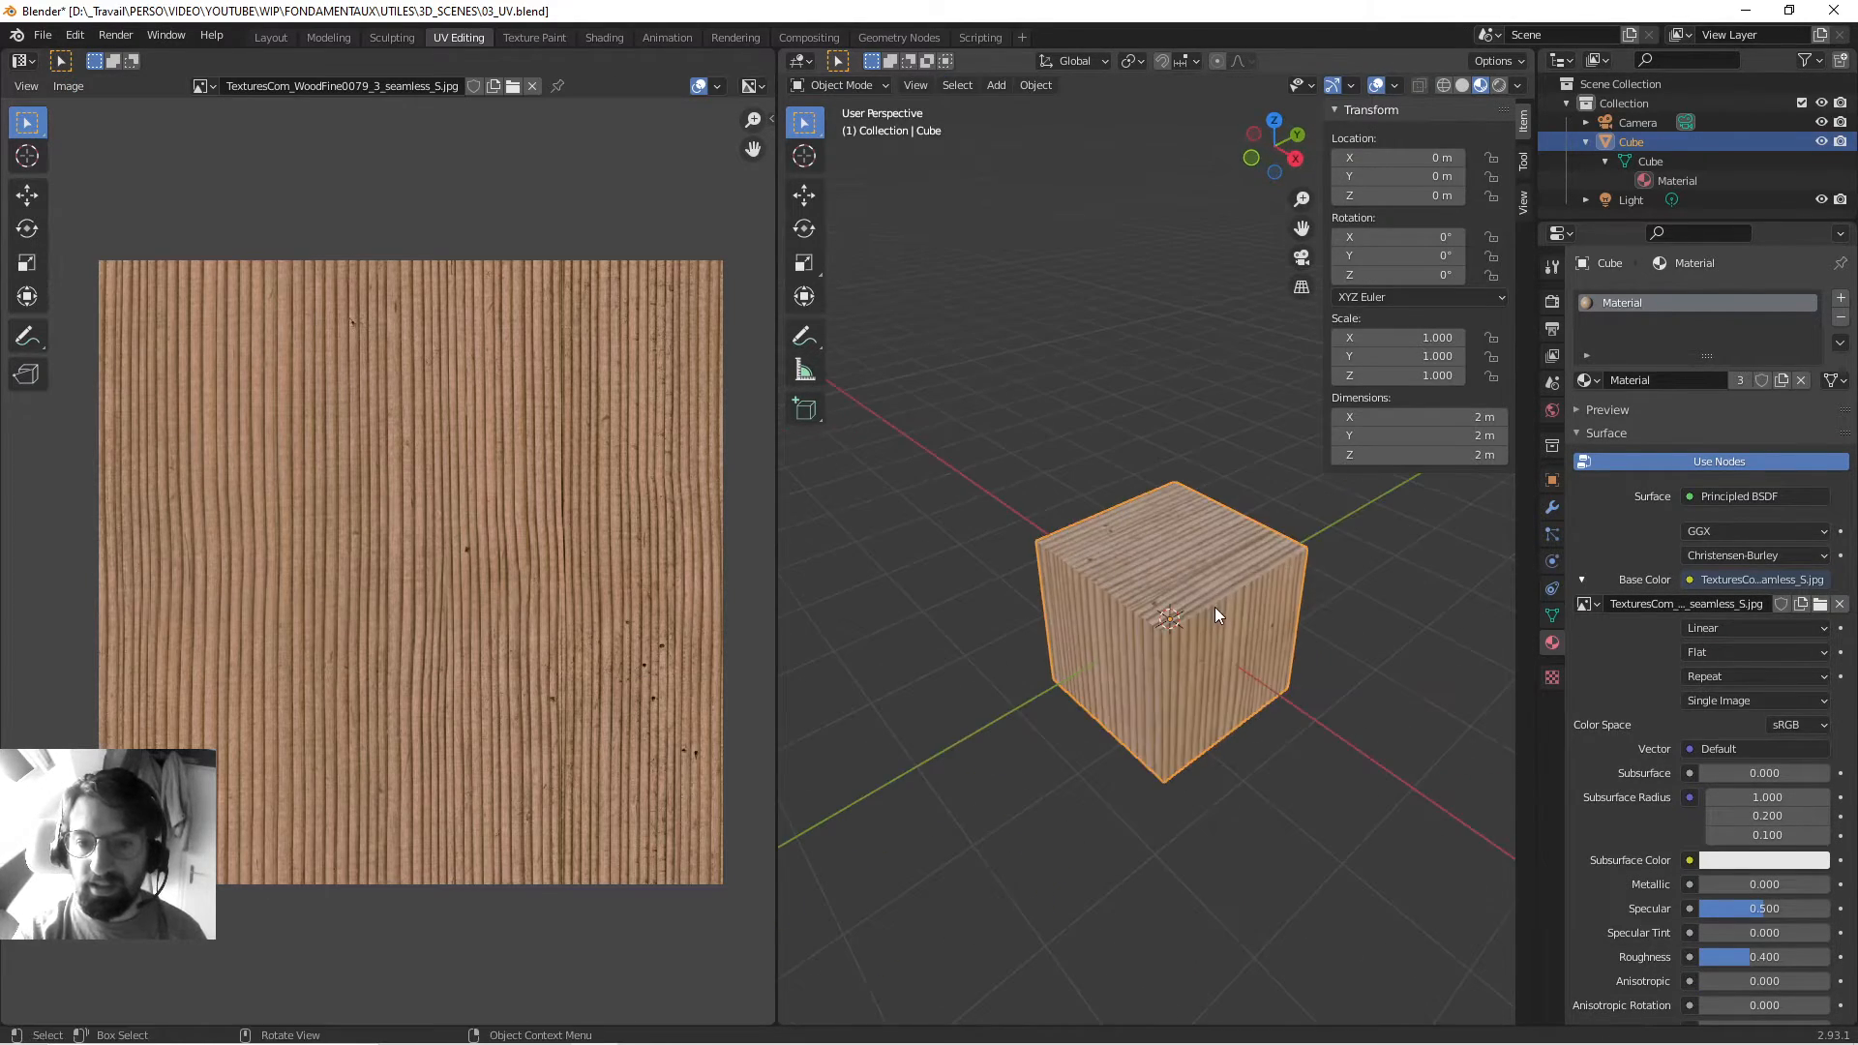
# Delete the cube and add a new mesh cylinder.
pyautogui.press('x')
pyautogui.click(1204, 570)
pyautogui.moveTo(1203, 572); pyautogui.dragTo(1374, 387, button='middle')
pyautogui.hotkey('shift', 'a')
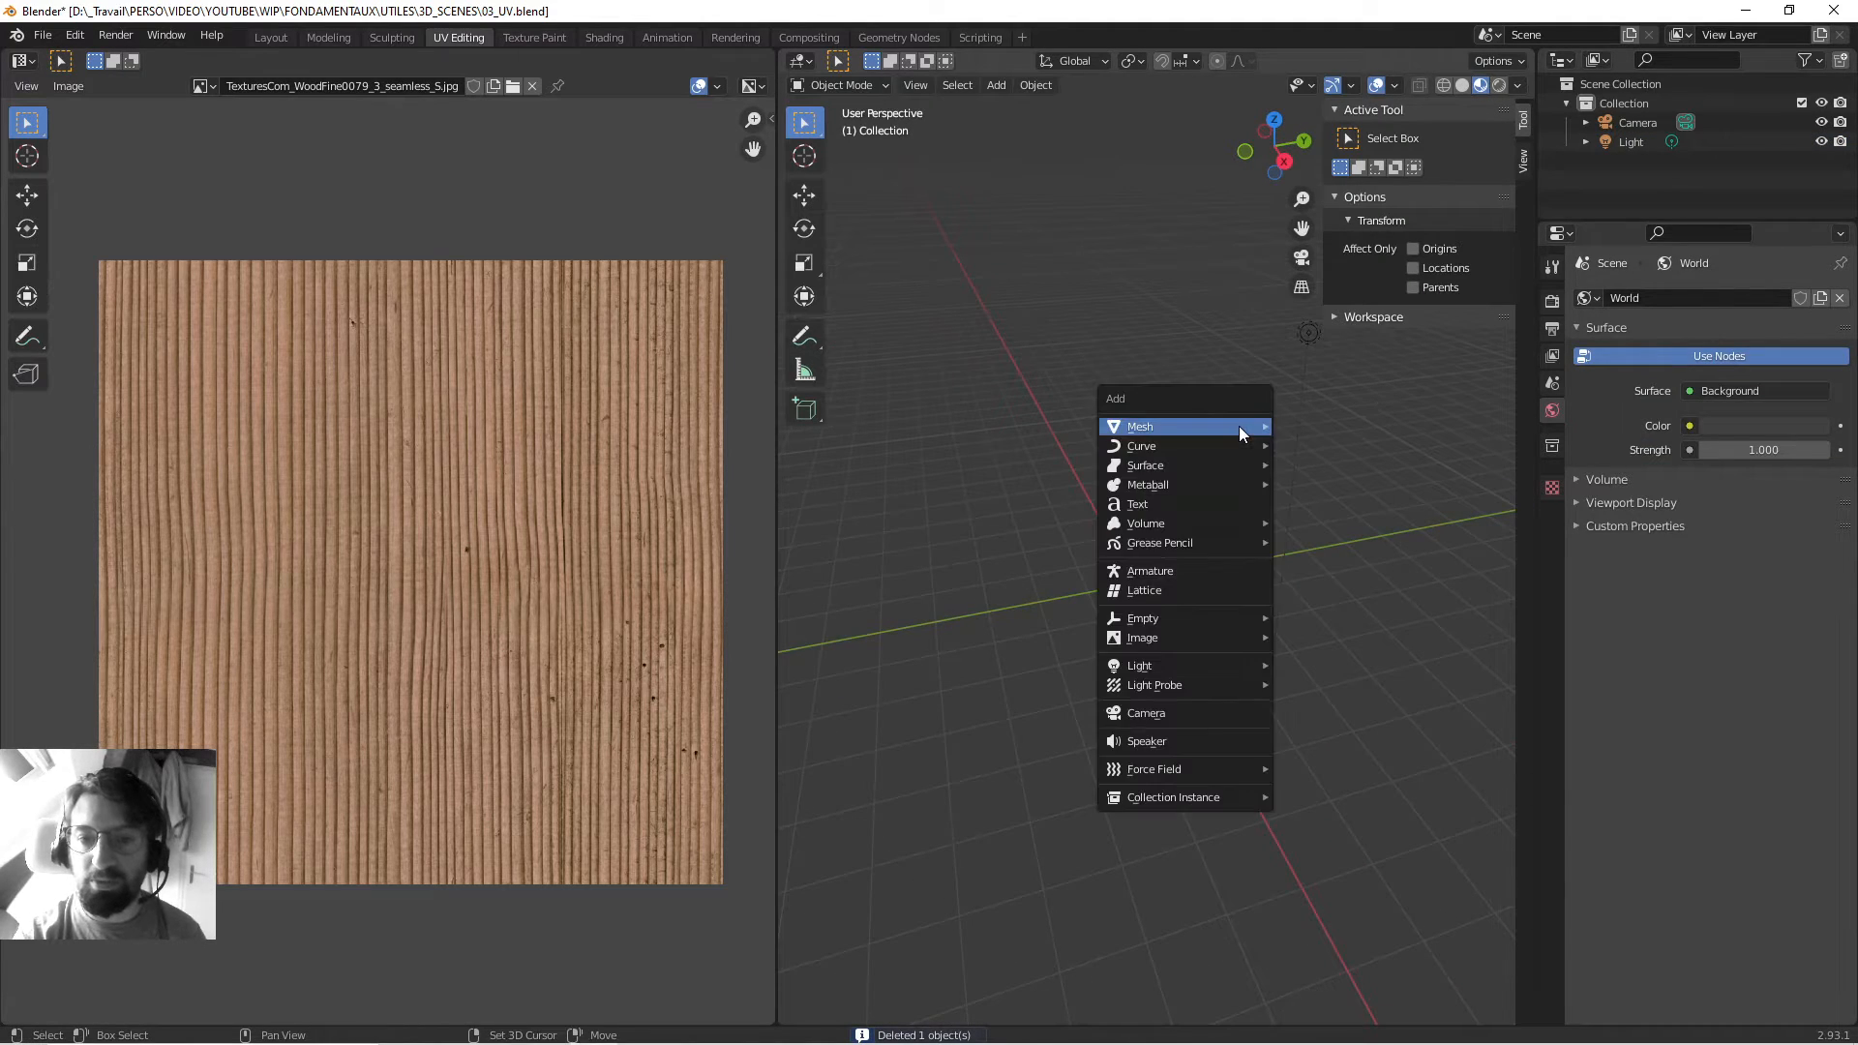
pyautogui.moveTo(1243, 428)
pyautogui.click(1350, 505)
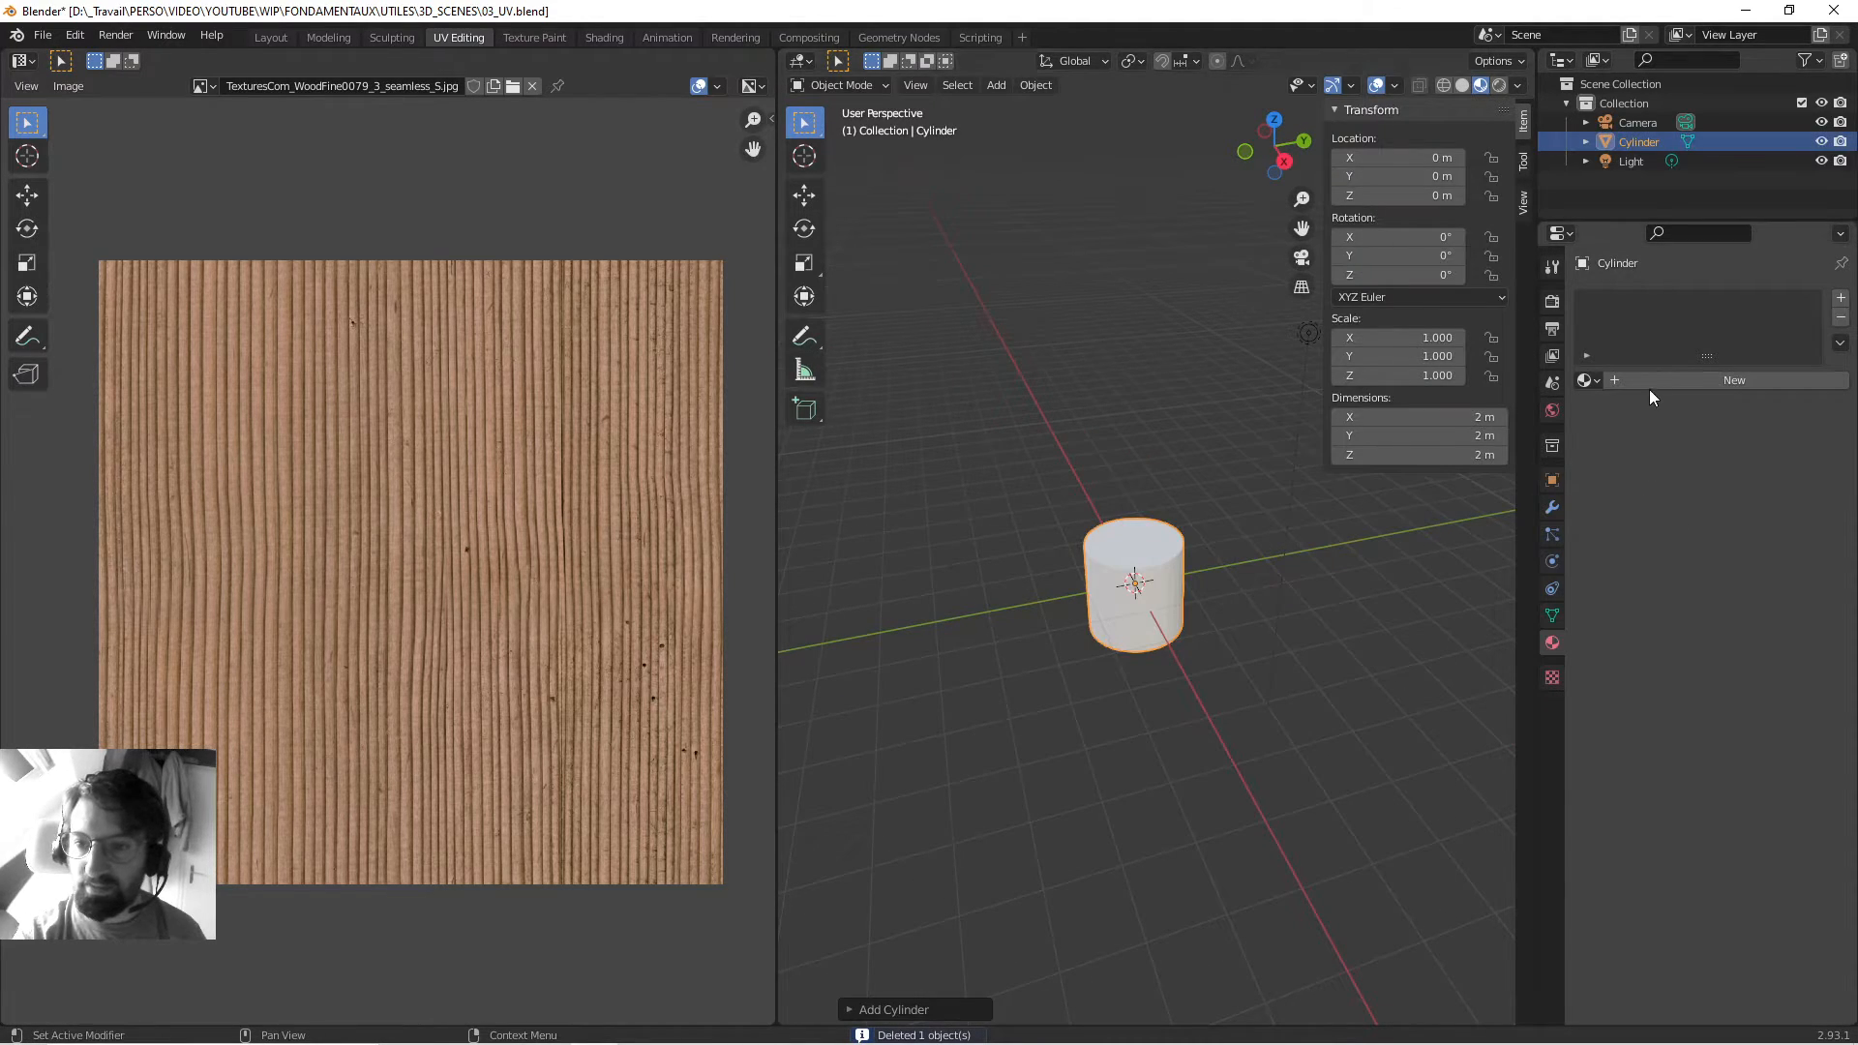
# Assign the wood-textured Material to the cylinder and enter Edit Mode.
pyautogui.click(1587, 379)
pyautogui.click(1636, 409)
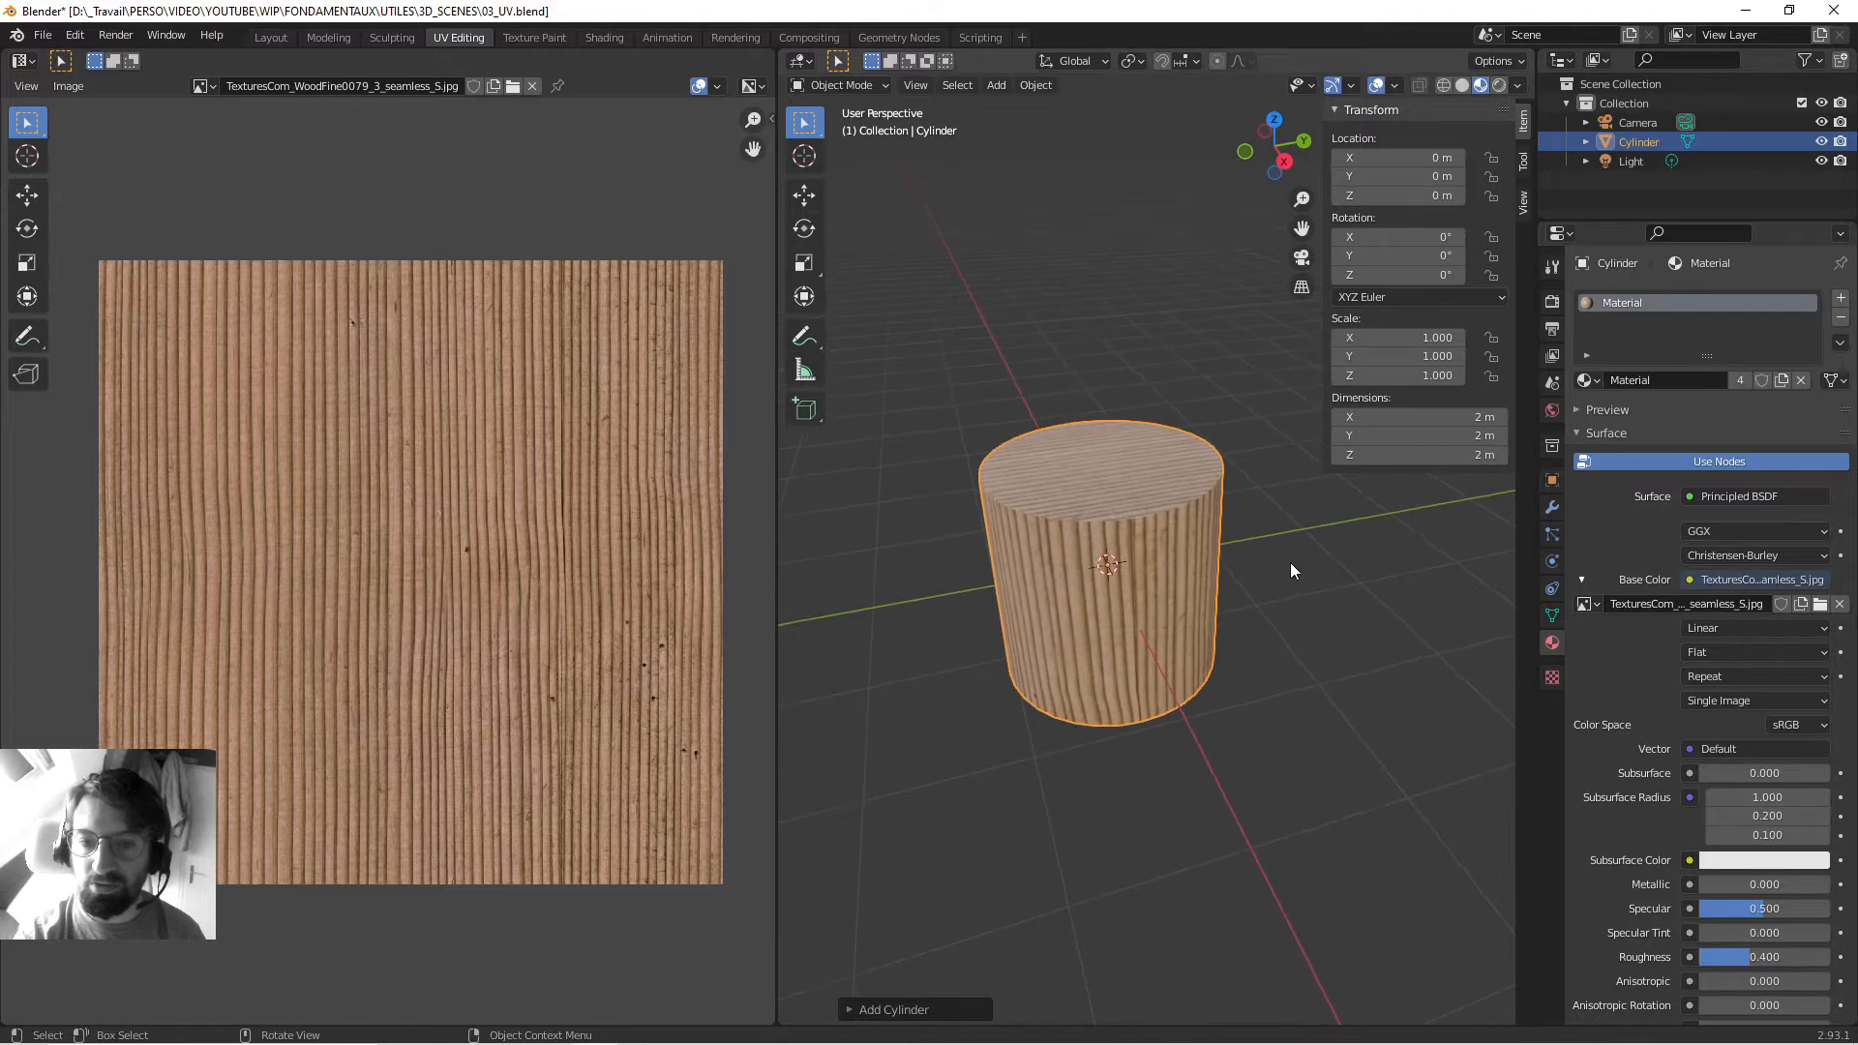
pyautogui.press('Tab')
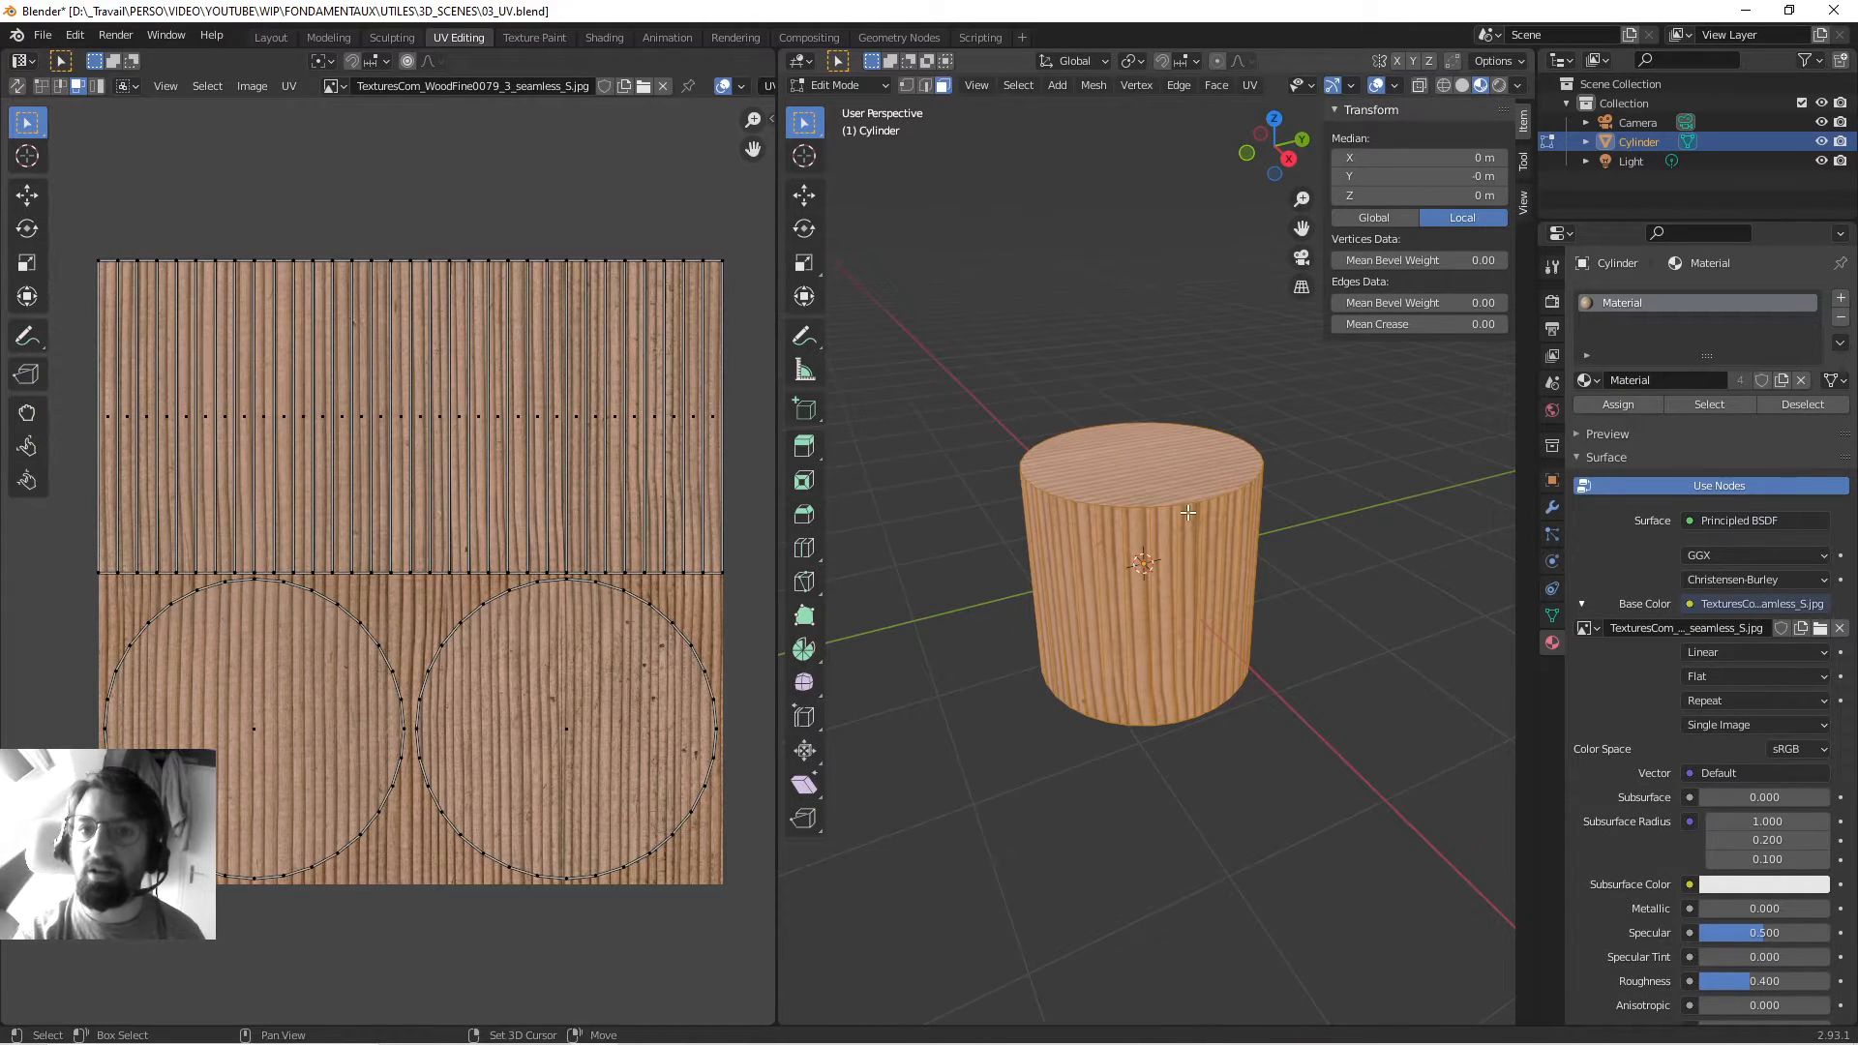
# Unwrap the cylinder with Smart UV Project using default settings.
pyautogui.click(1249, 85)
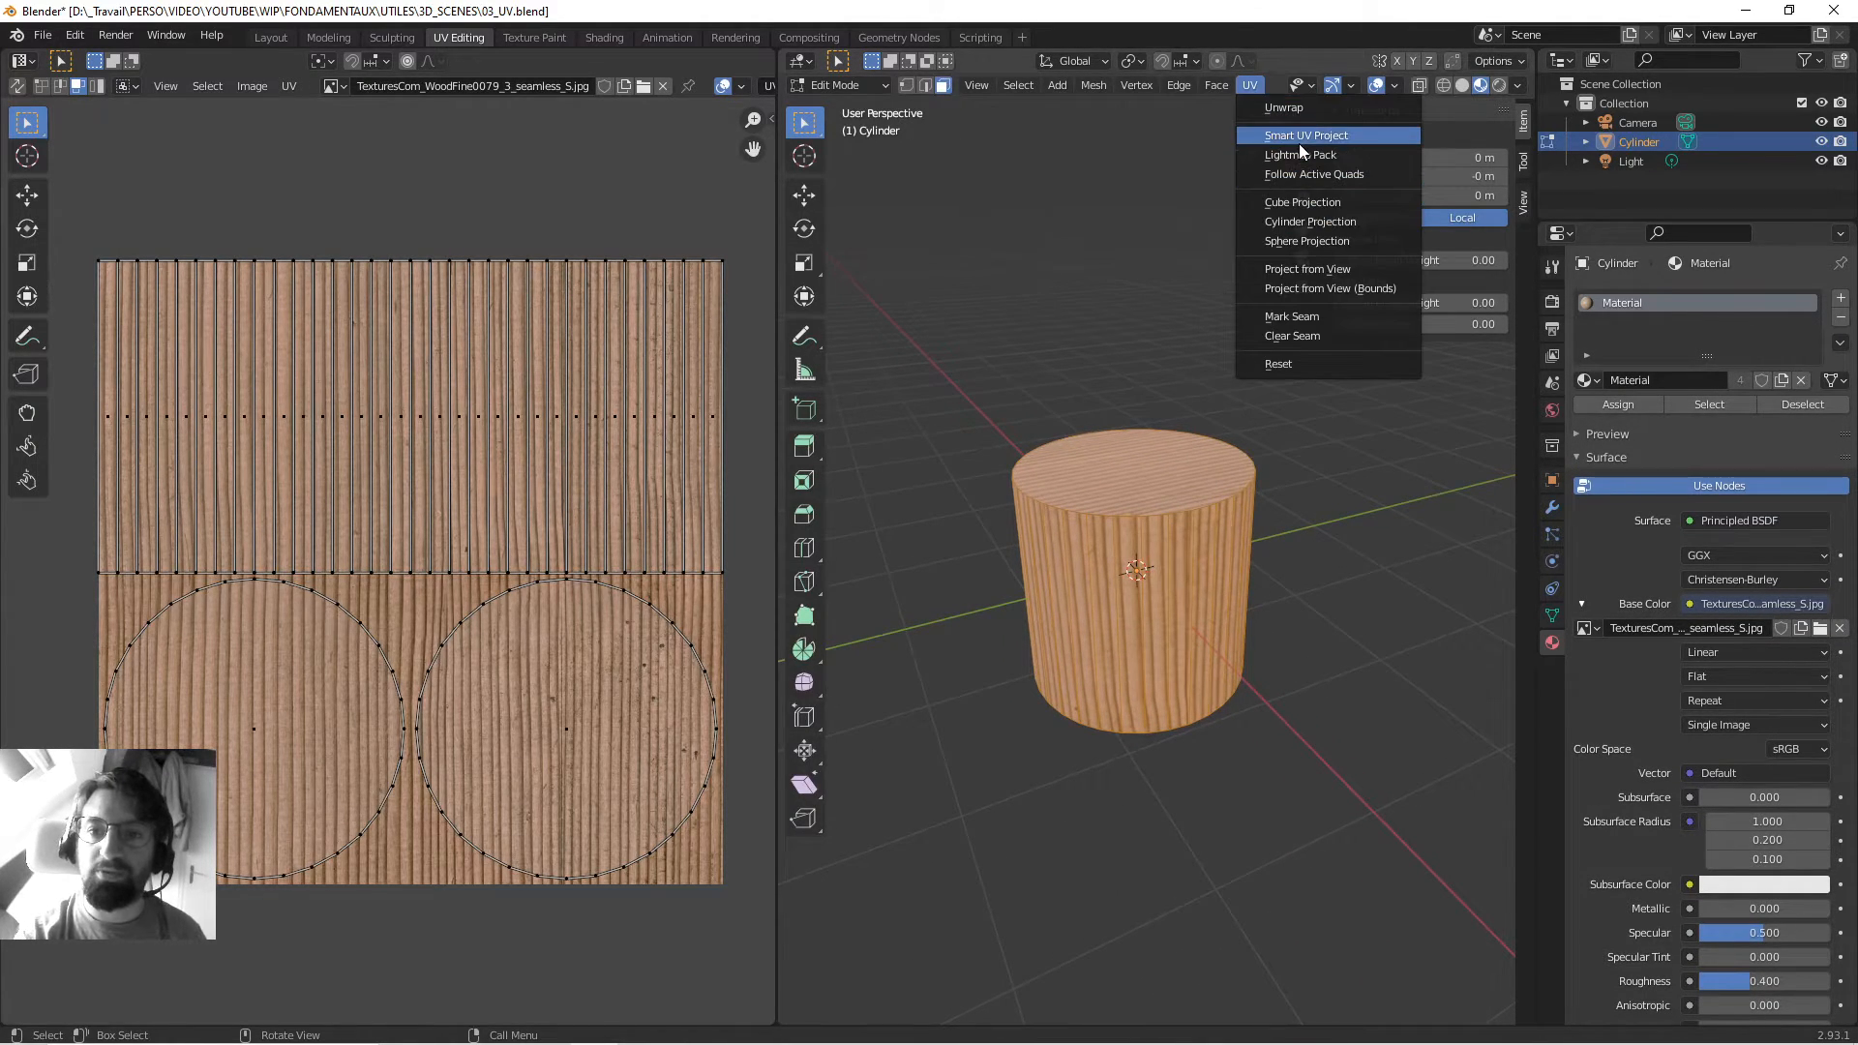
pyautogui.click(1298, 143)
pyautogui.click(1294, 295)
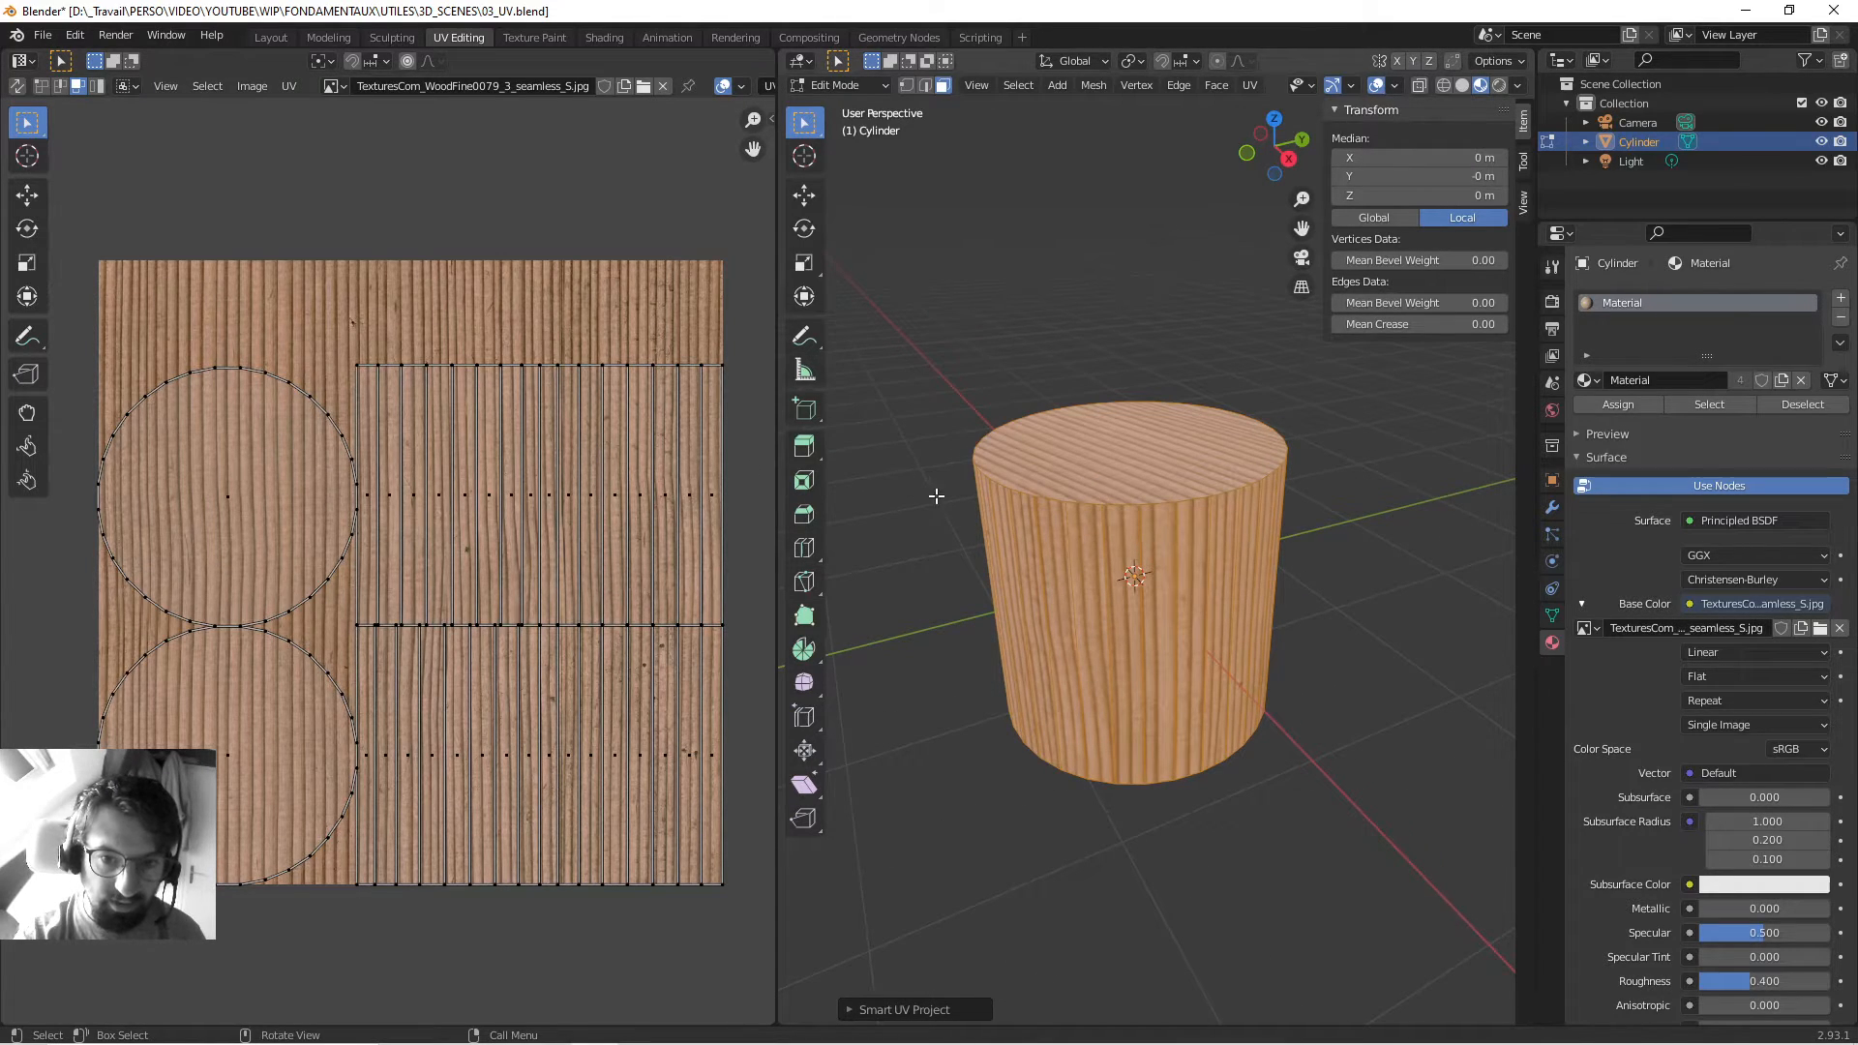
pyautogui.moveTo(937, 497); pyautogui.dragTo(1007, 497, button='middle')
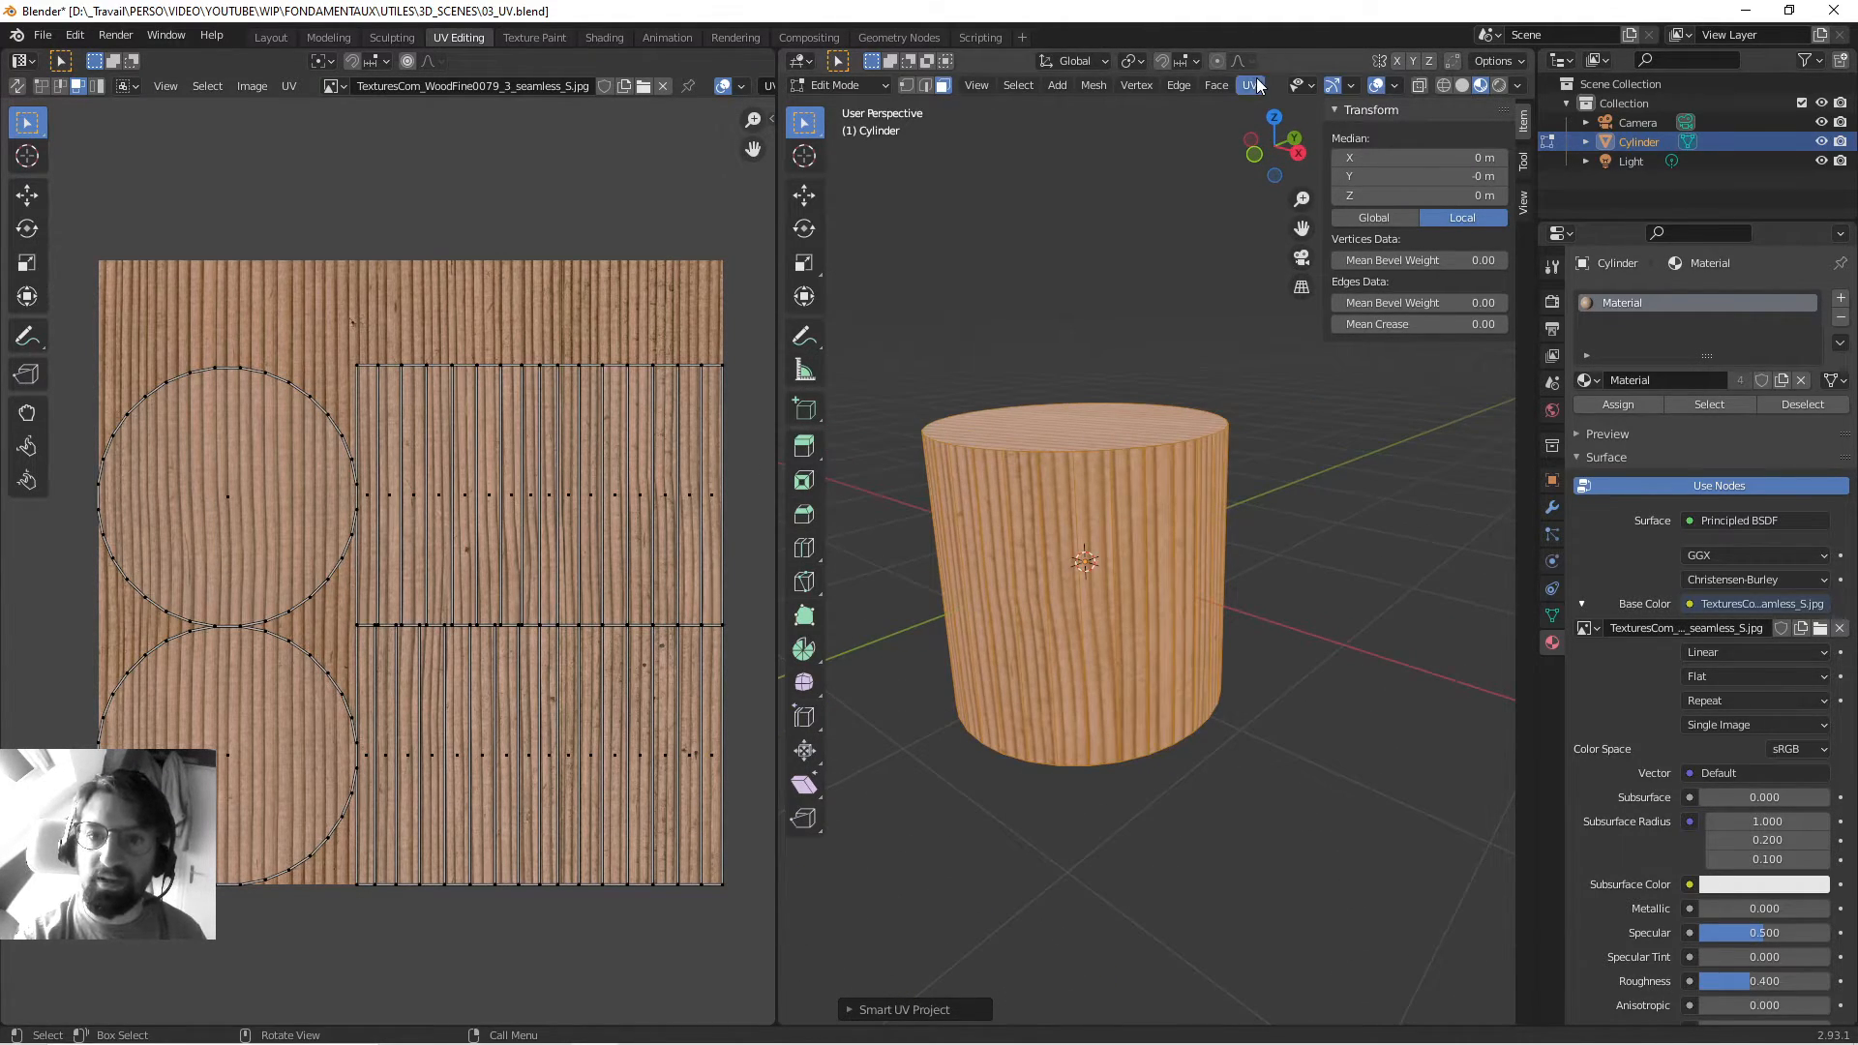
# Select the ring of side faces and apply a Cylinder Projection to them.
pyautogui.click(1007, 496)
pyautogui.keyDown('alt'); pyautogui.click(1032, 496); pyautogui.keyUp('alt')
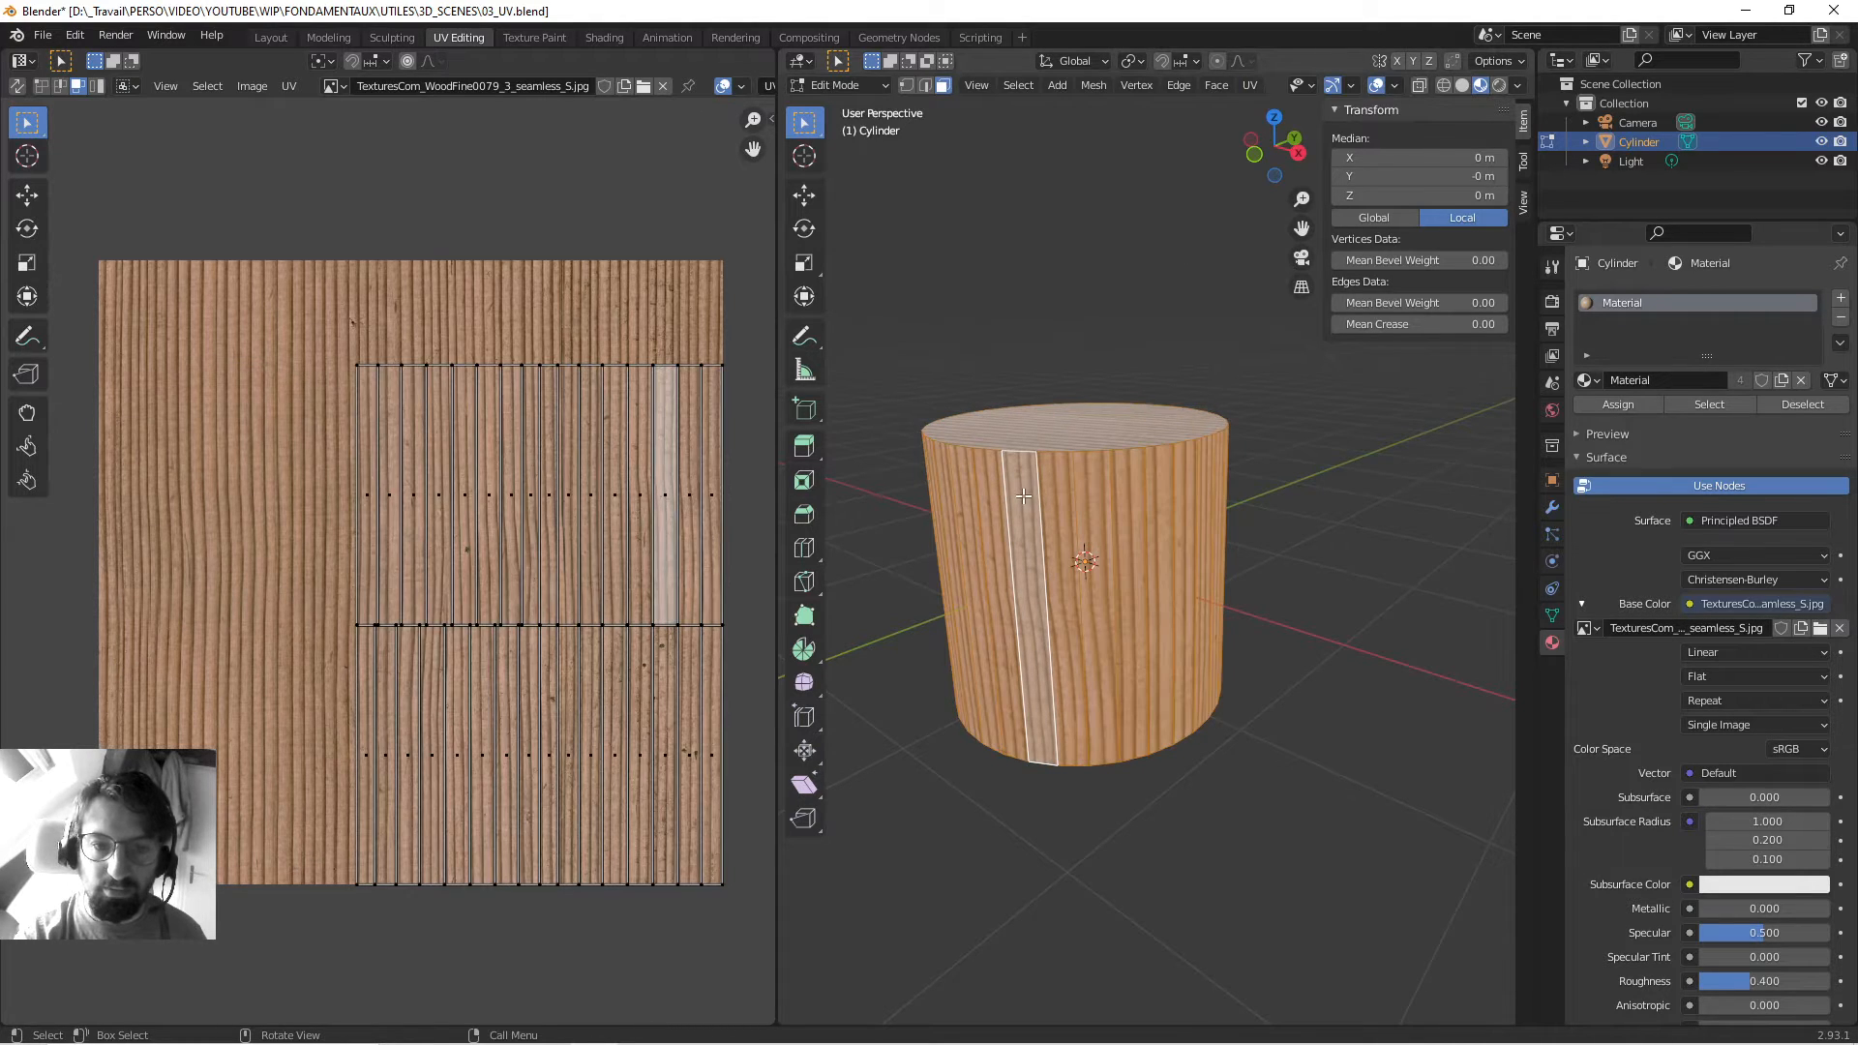
pyautogui.moveTo(1025, 494); pyautogui.dragTo(929, 465, button='middle')
pyautogui.click(1250, 85)
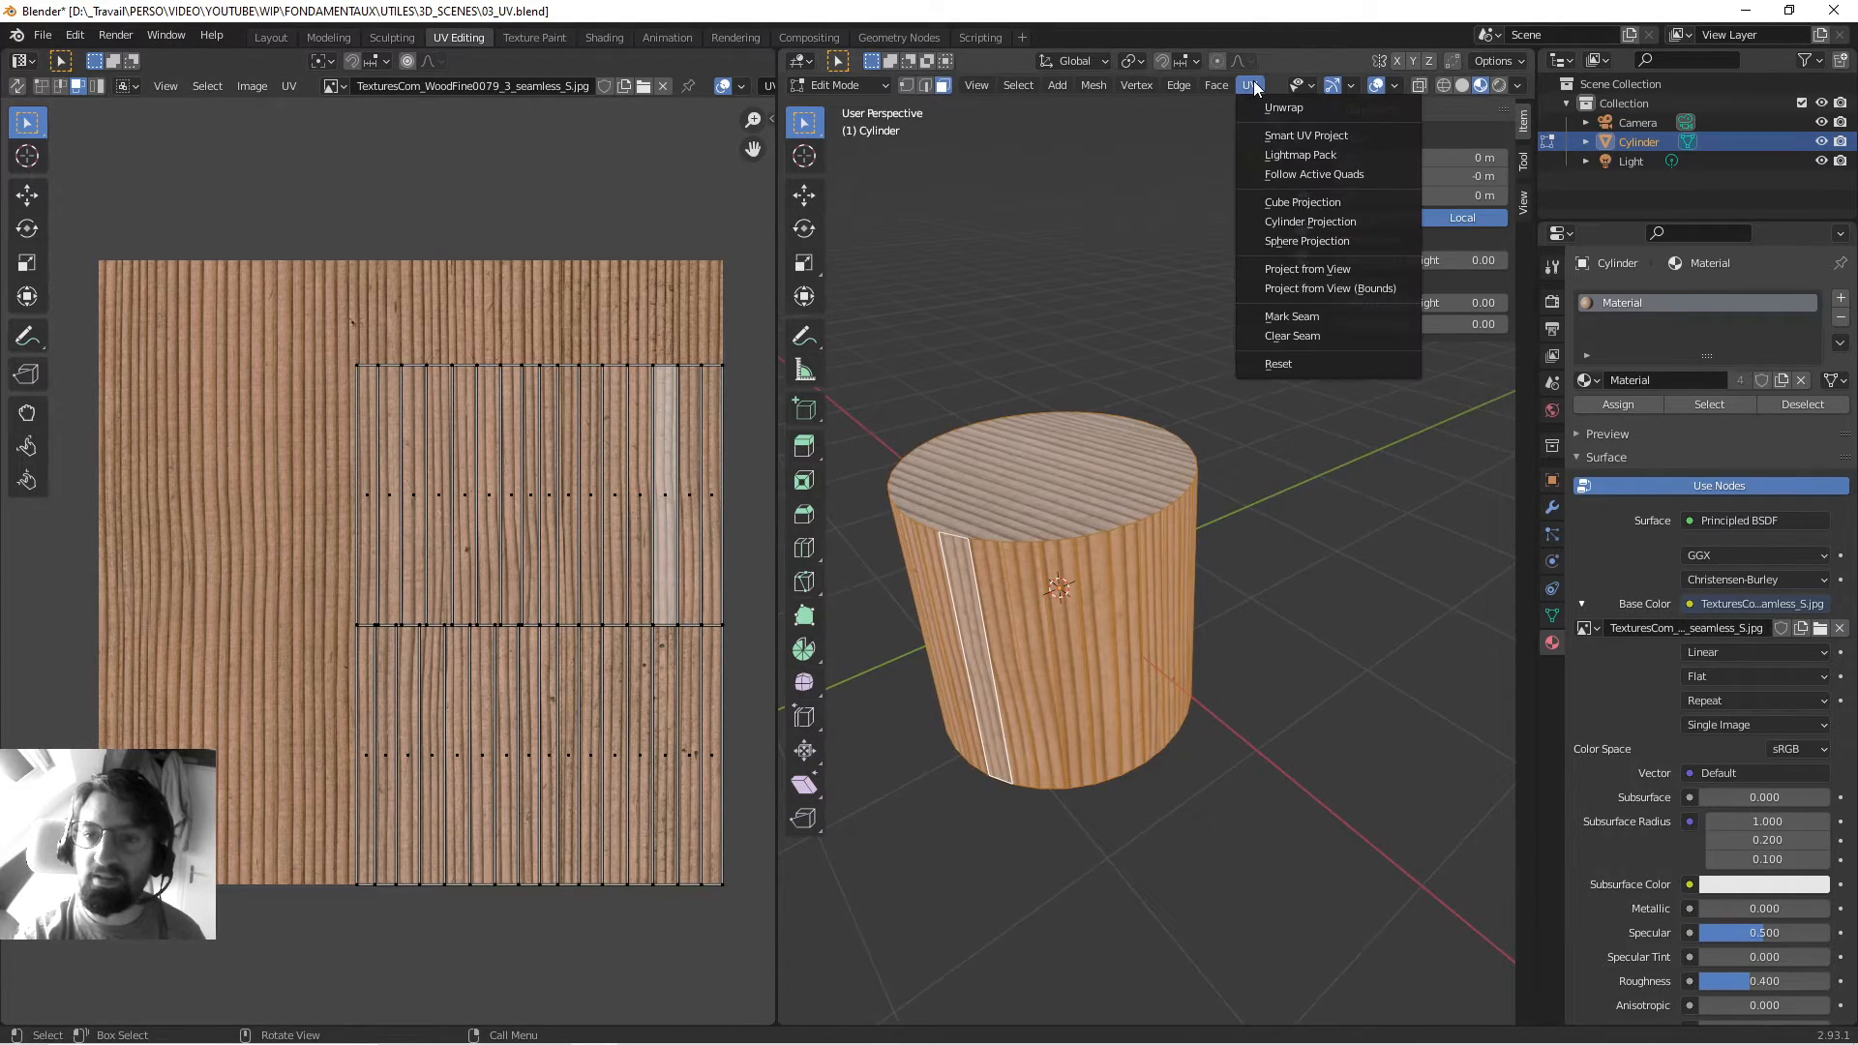
pyautogui.click(1308, 221)
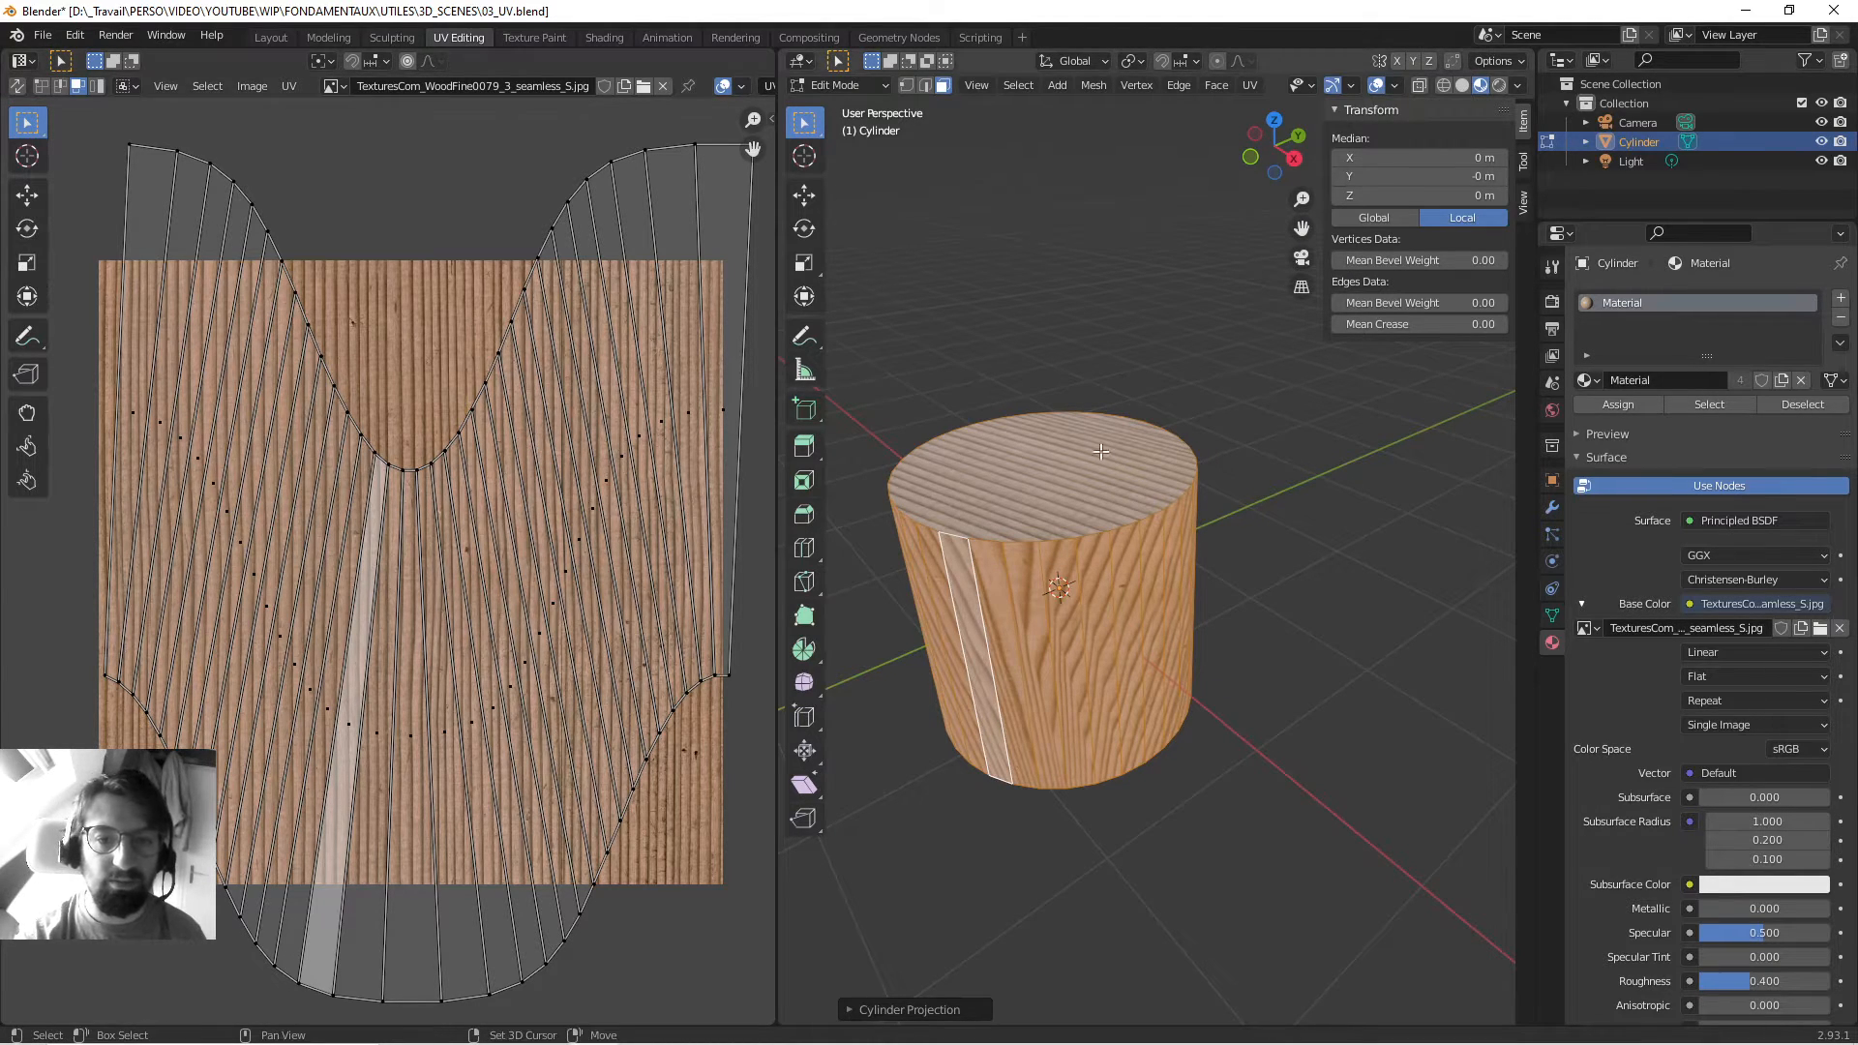
pyautogui.moveTo(1100, 453); pyautogui.dragTo(1037, 465, button='middle')
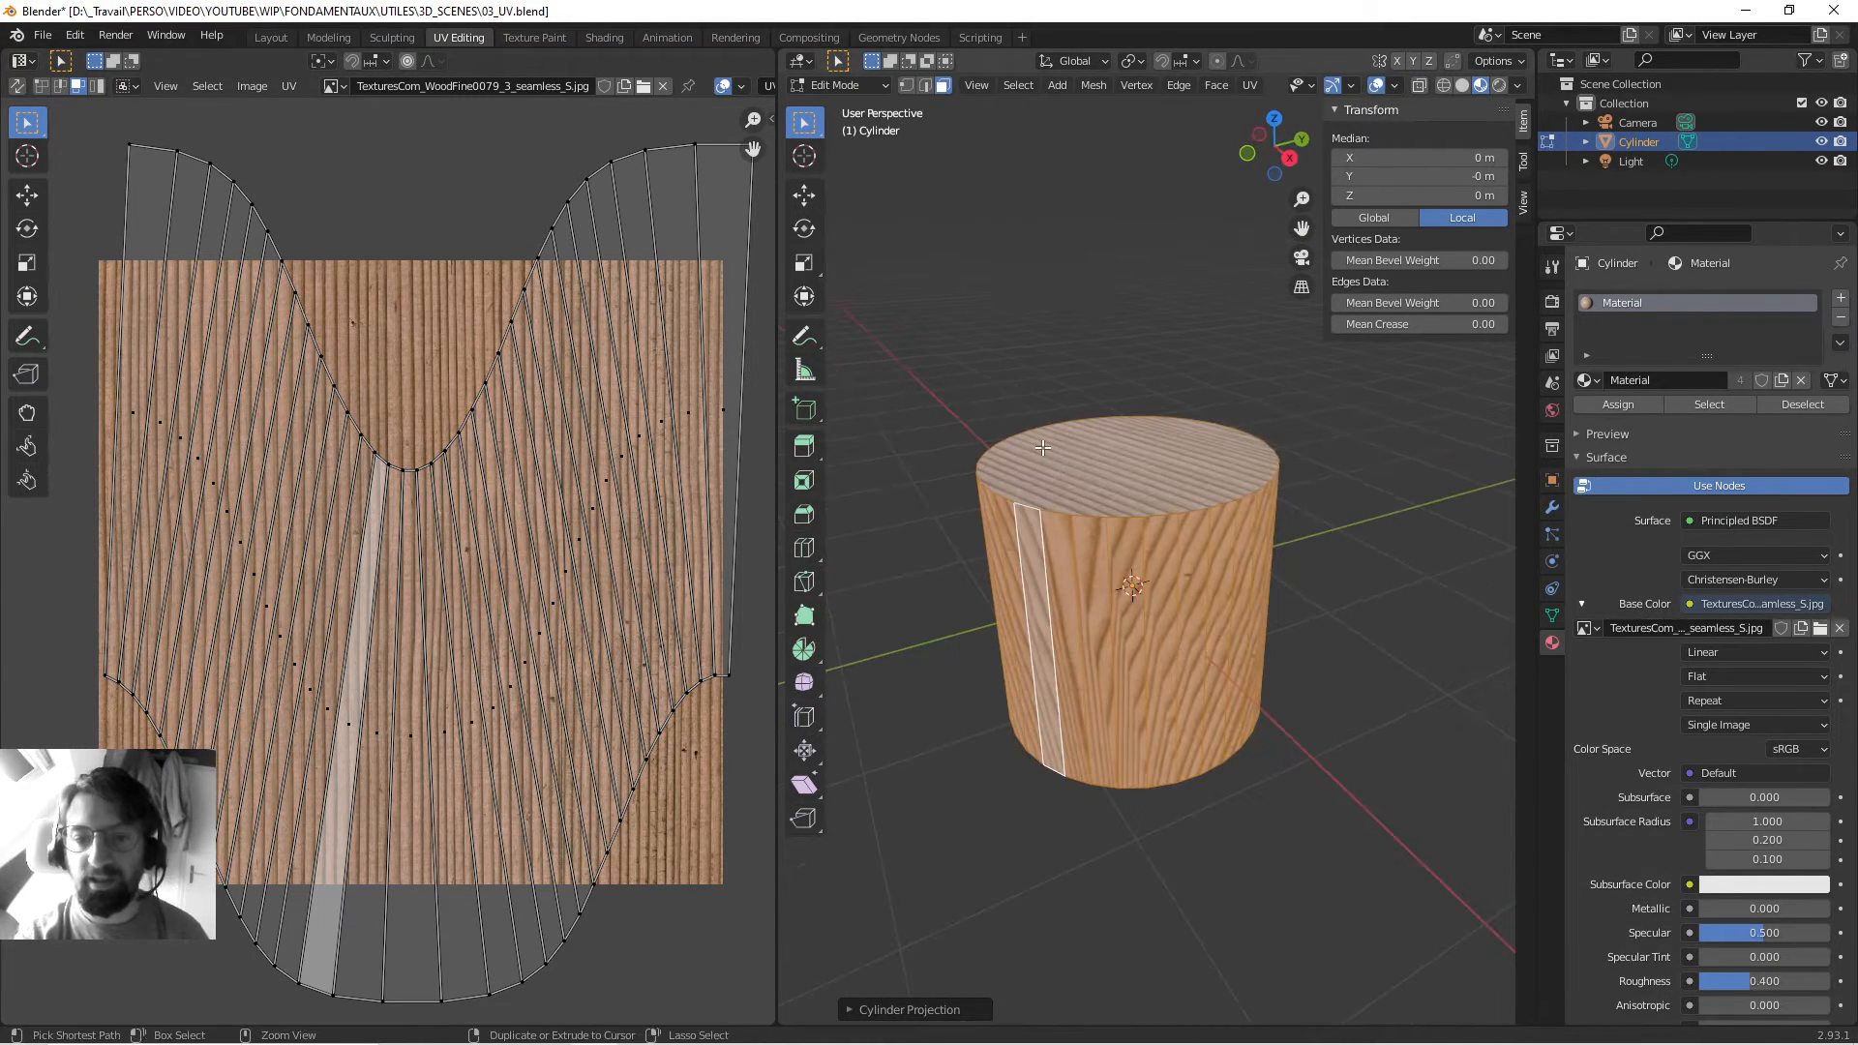
# Undo the cylinder projection and return to Object Mode.
pyautogui.hotkey('ctrl', 'z')
pyautogui.keyDown('shift'); pyautogui.moveTo(1179, 469); pyautogui.dragTo(1113, 474, button='middle'); pyautogui.keyUp('shift')
pyautogui.press('Tab')
pyautogui.scroll(-1, 1153, 479)
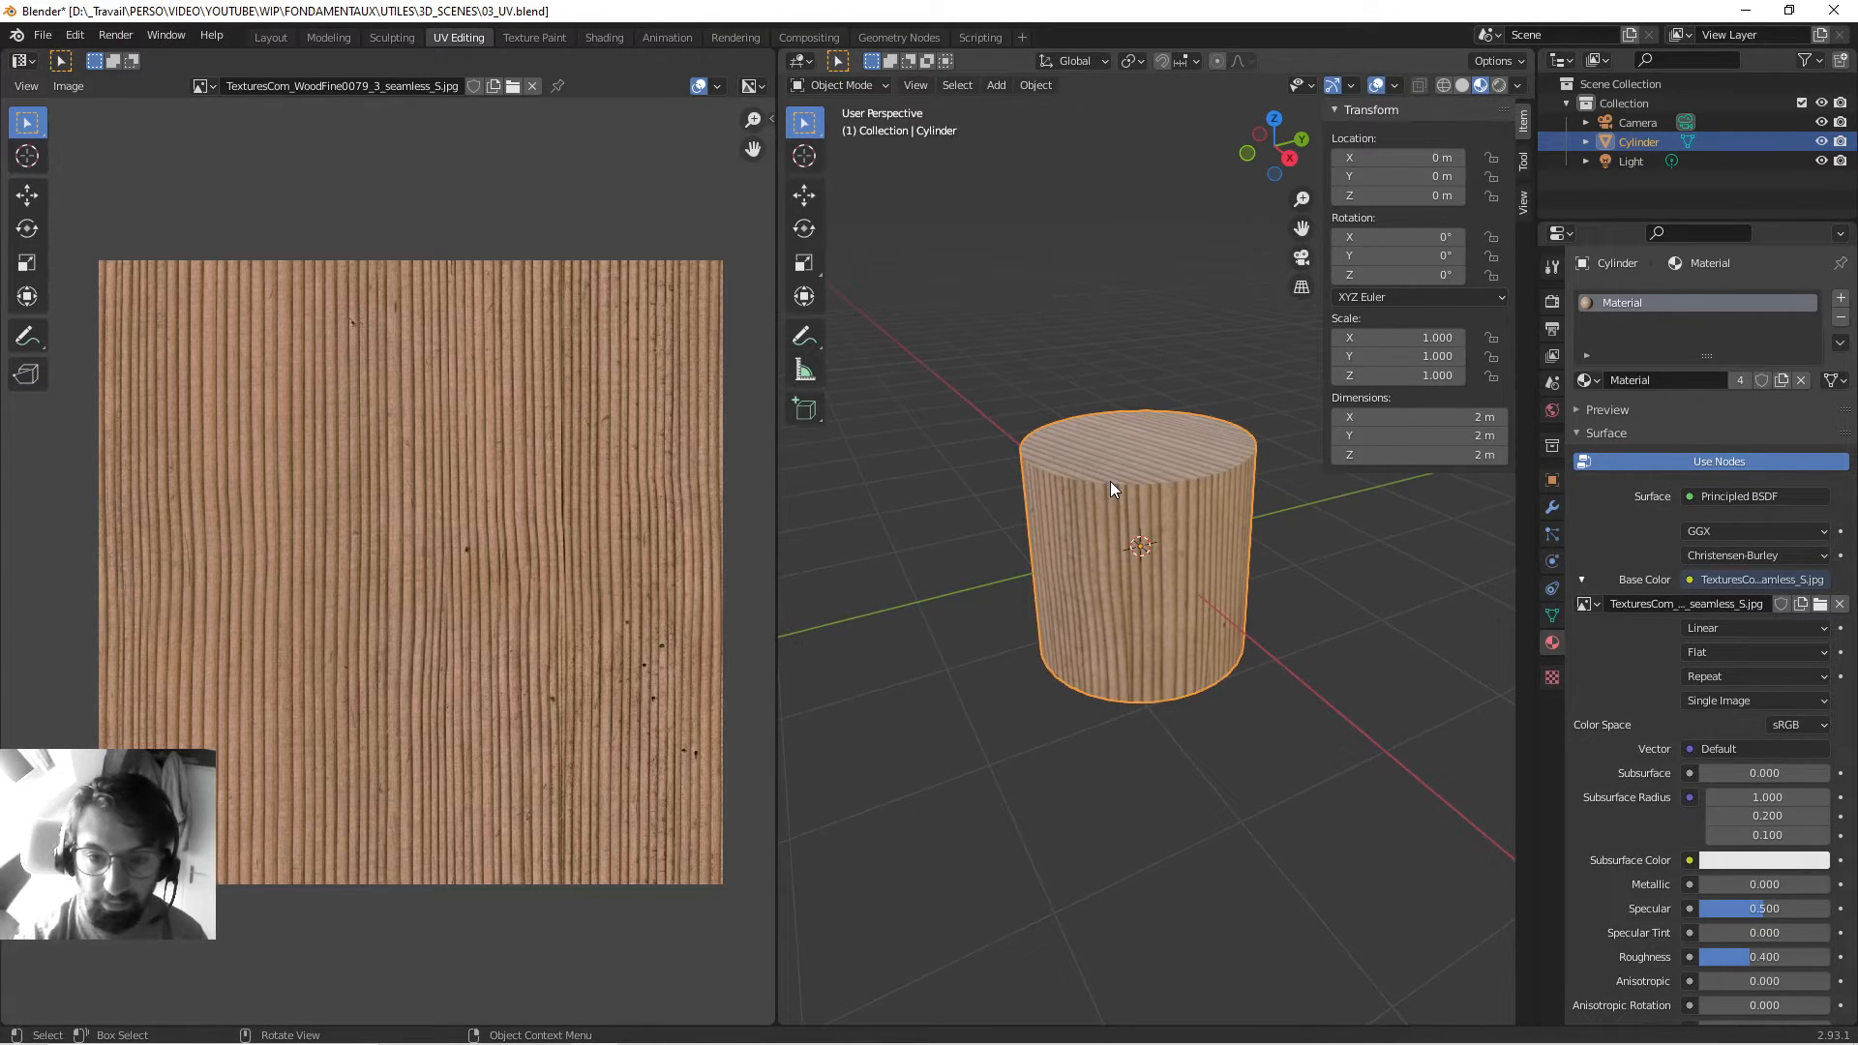
# Switch to Front Orthographic view and recentre the cylinder.
pyautogui.press('KP_1')
pyautogui.keyDown('shift'); pyautogui.moveTo(1248, 446); pyautogui.dragTo(1043, 528, button='middle'); pyautogui.keyUp('shift')
pyautogui.scroll(3, 1036, 532)
pyautogui.keyDown('shift'); pyautogui.moveTo(929, 587); pyautogui.dragTo(1076, 582, button='middle'); pyautogui.keyUp('shift')
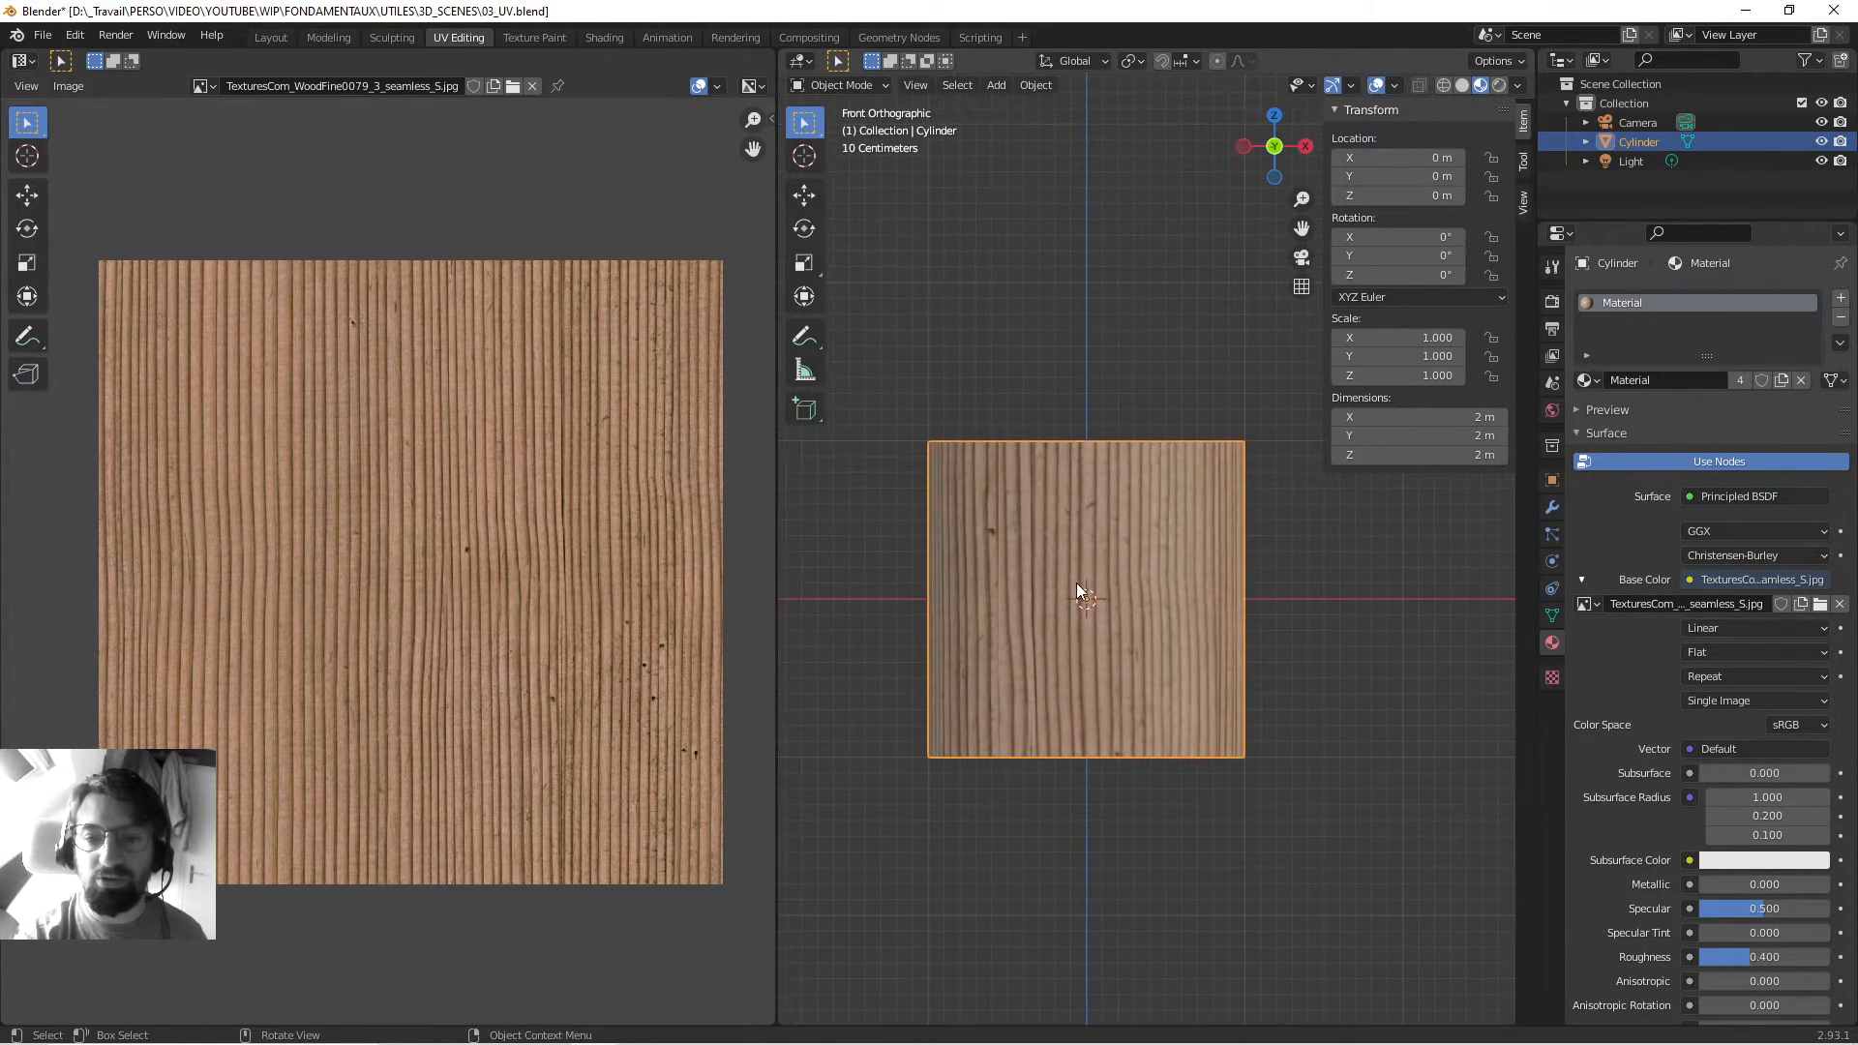
pyautogui.scroll(2, 1118, 555)
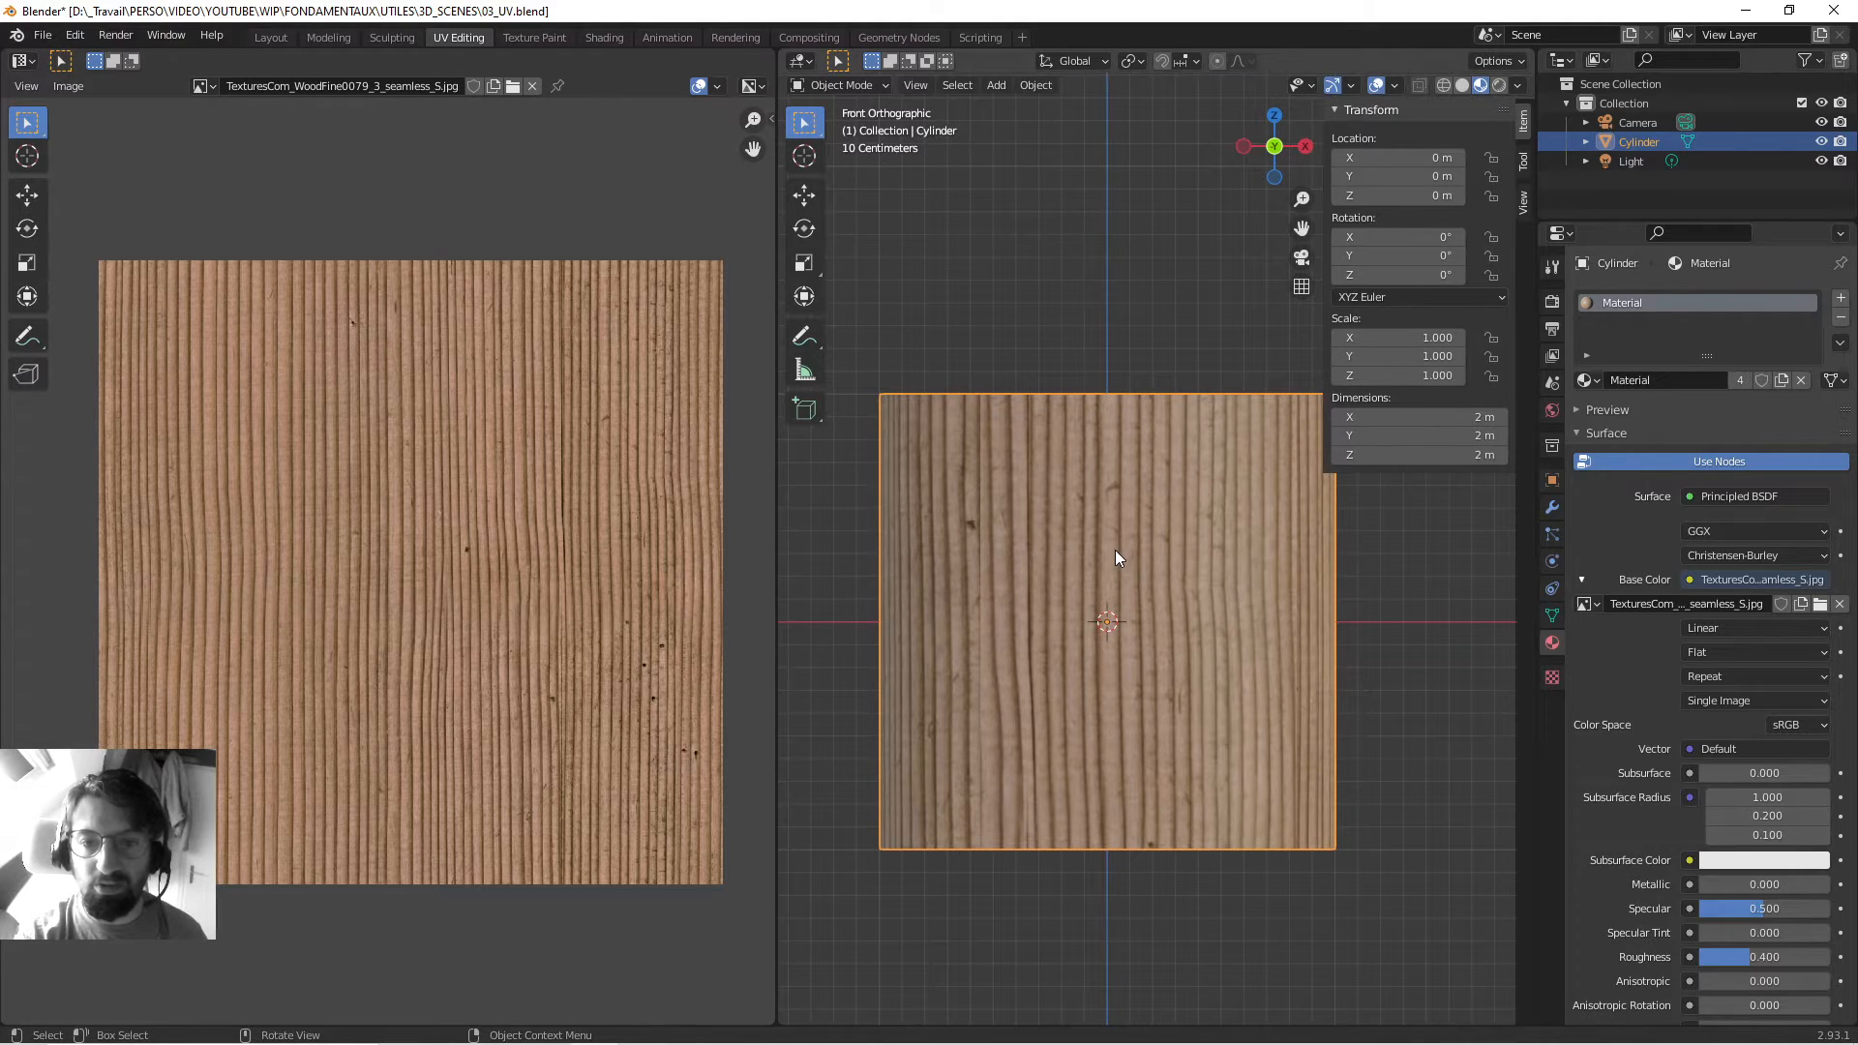
# Select all the cylinder's faces in Edit Mode and settle on a straight front view.
pyautogui.press('Tab')
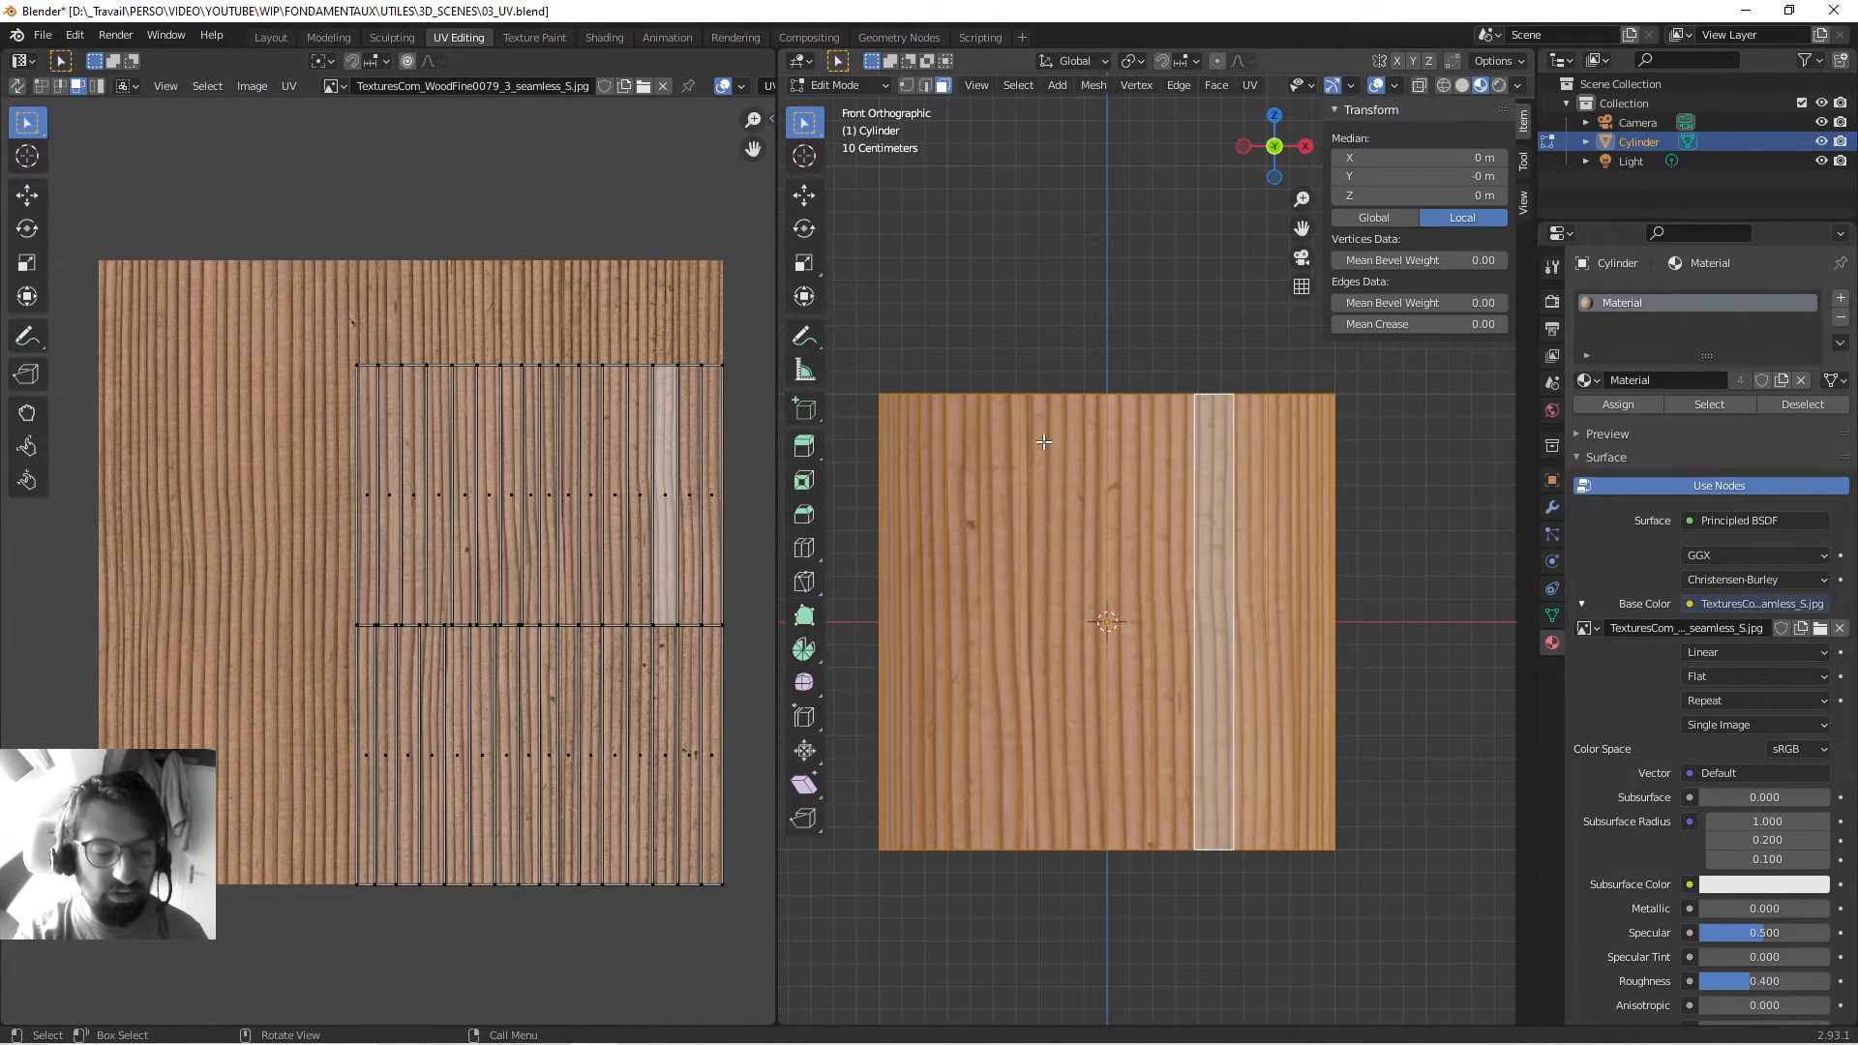
pyautogui.press('a')
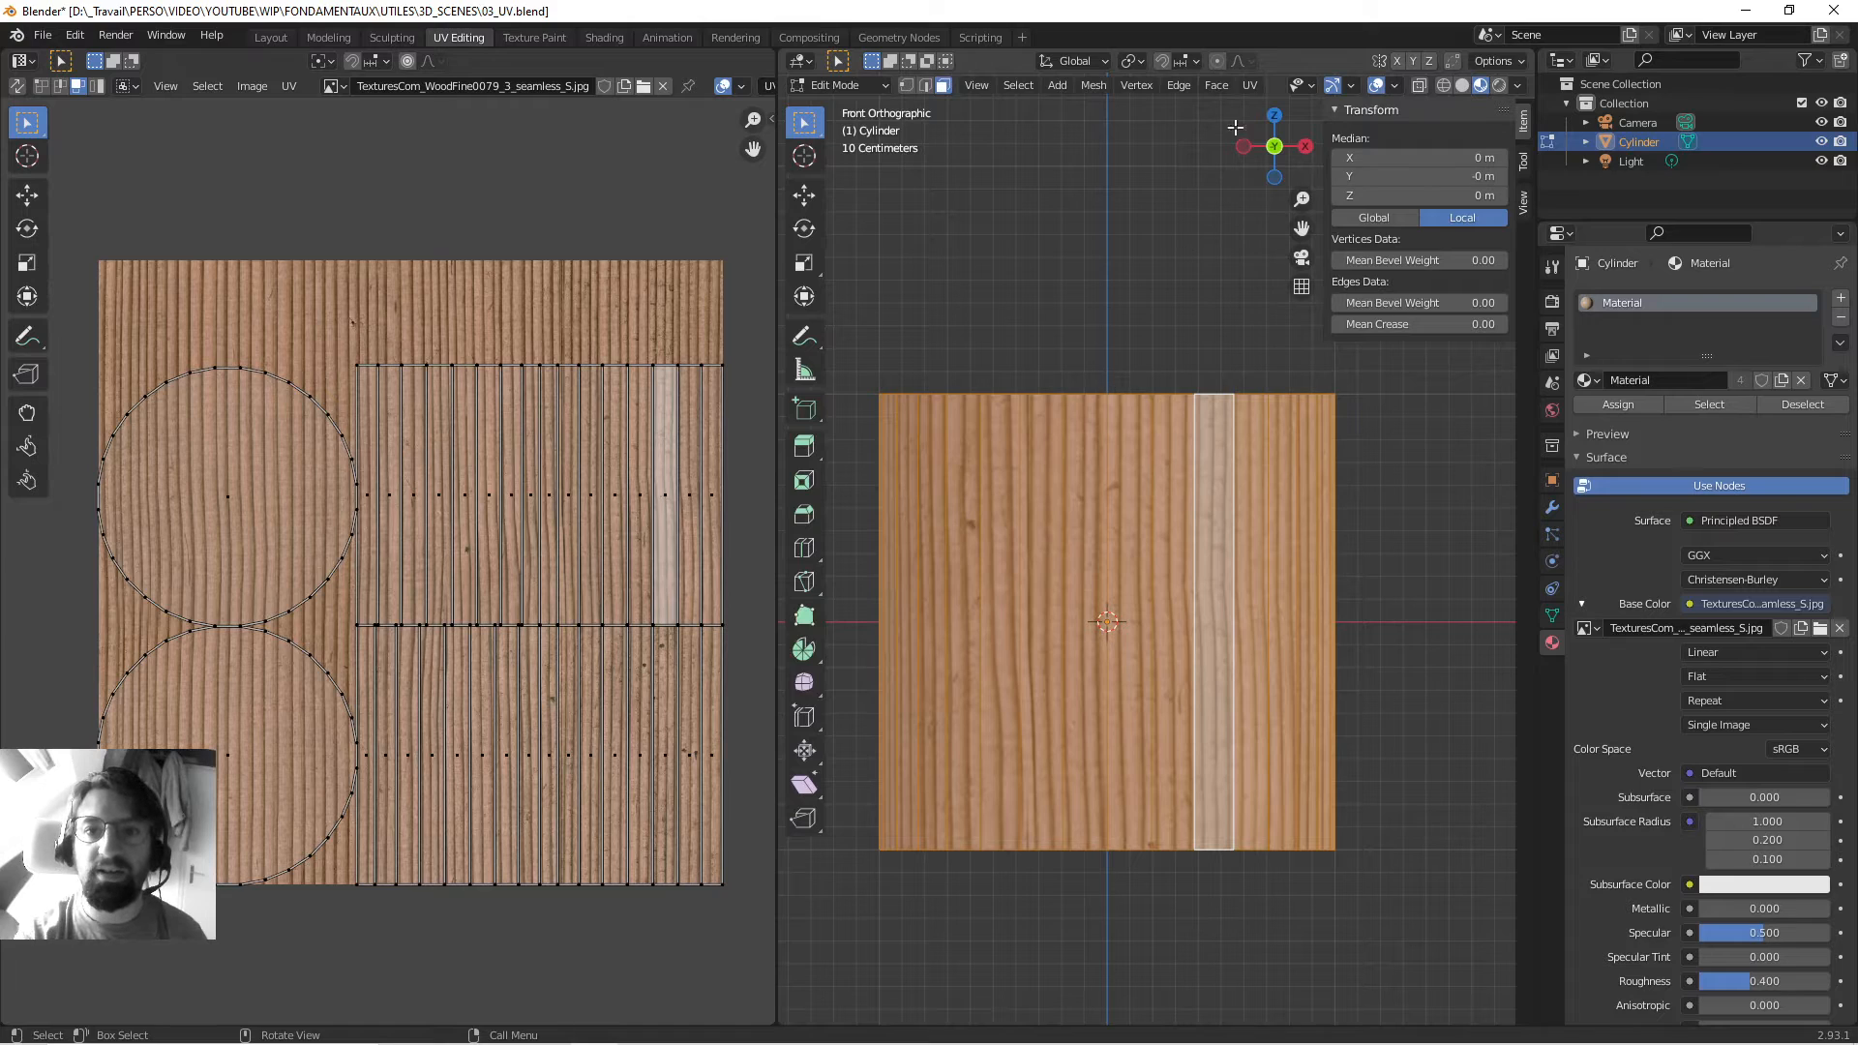
pyautogui.click(1250, 85)
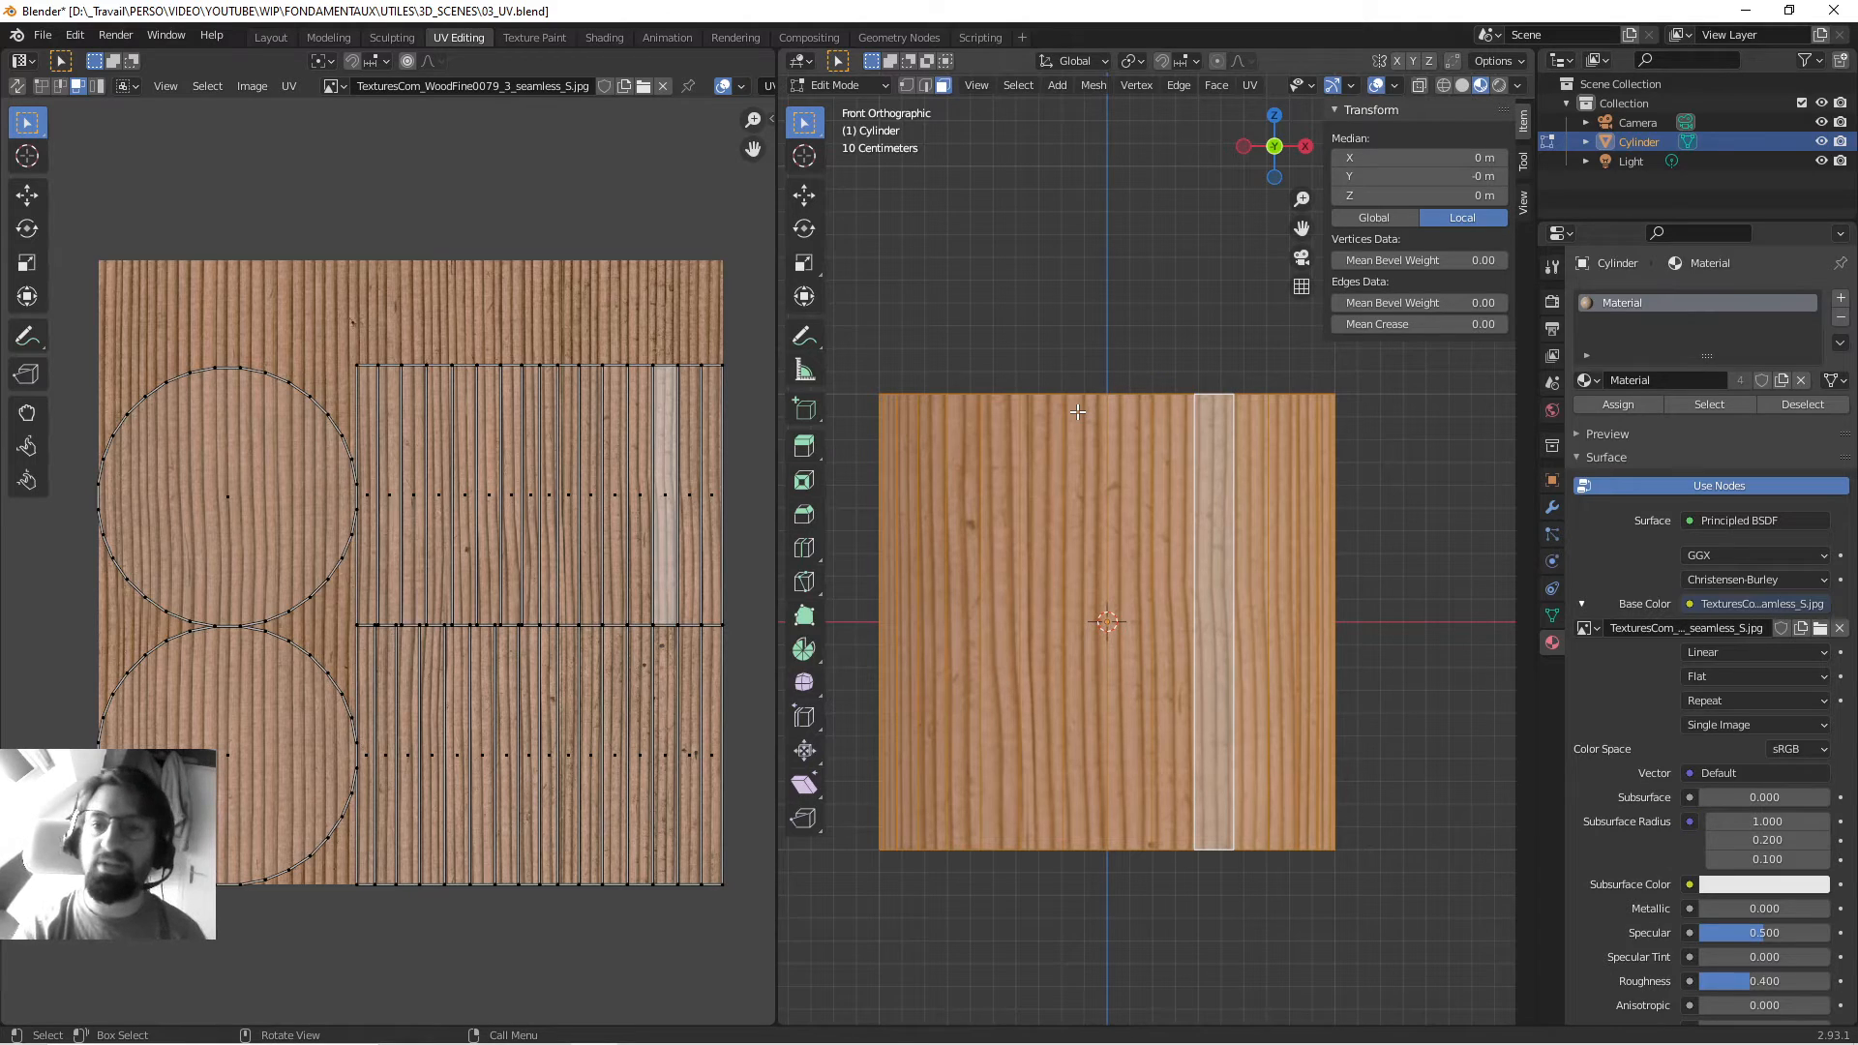
pyautogui.moveTo(1072, 207); pyautogui.dragTo(1182, 233, button='middle')
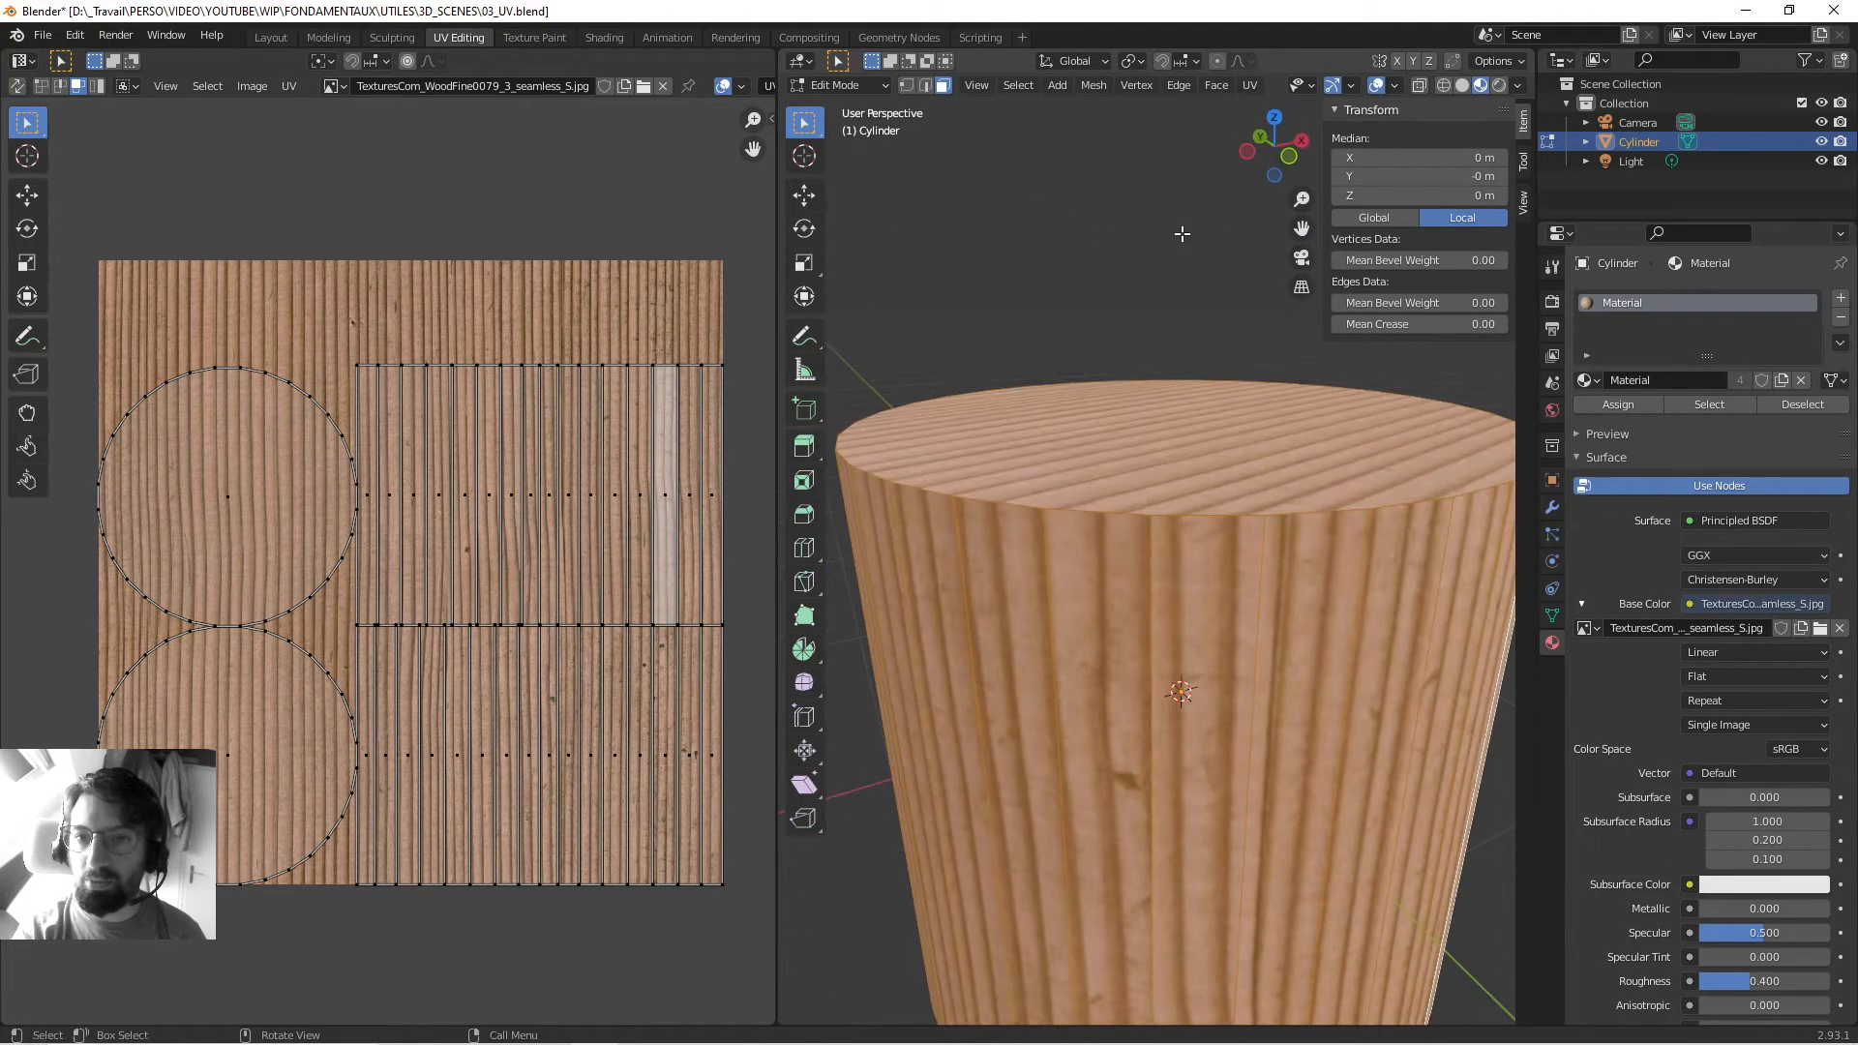
pyautogui.click(1291, 157)
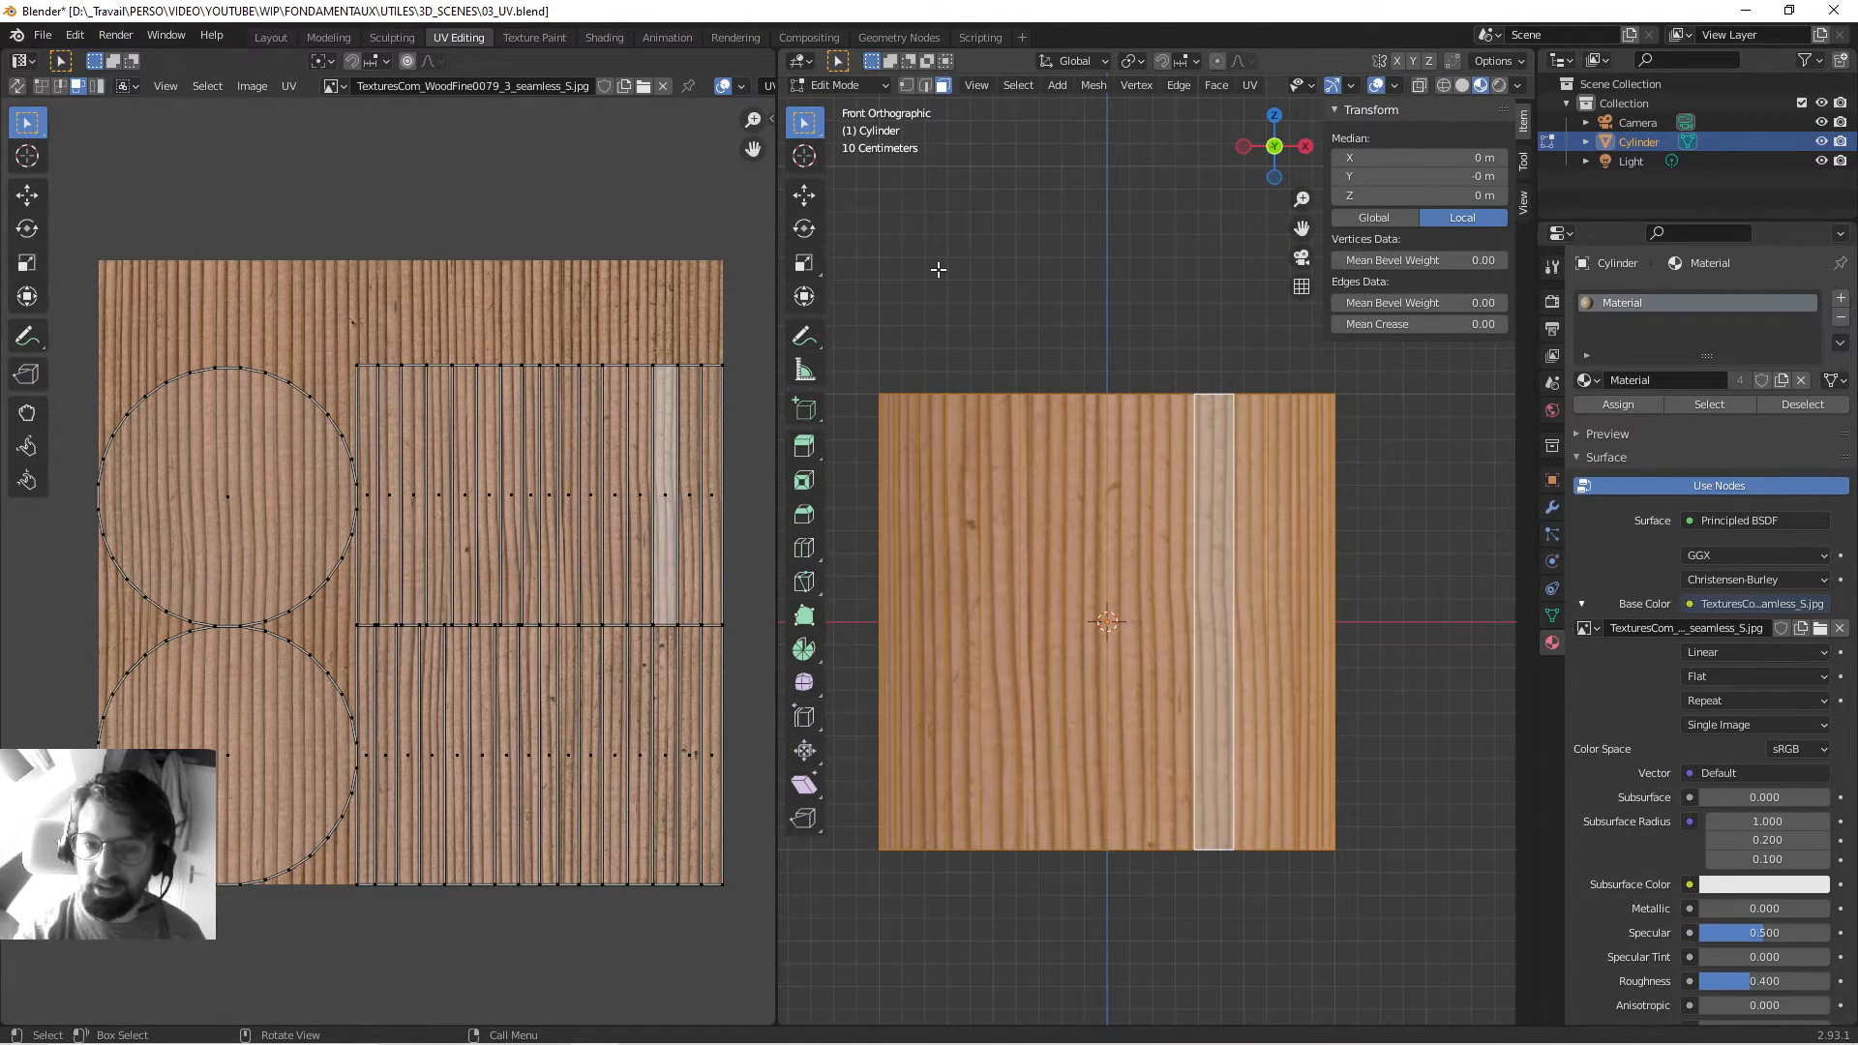
pyautogui.press('KP_7')
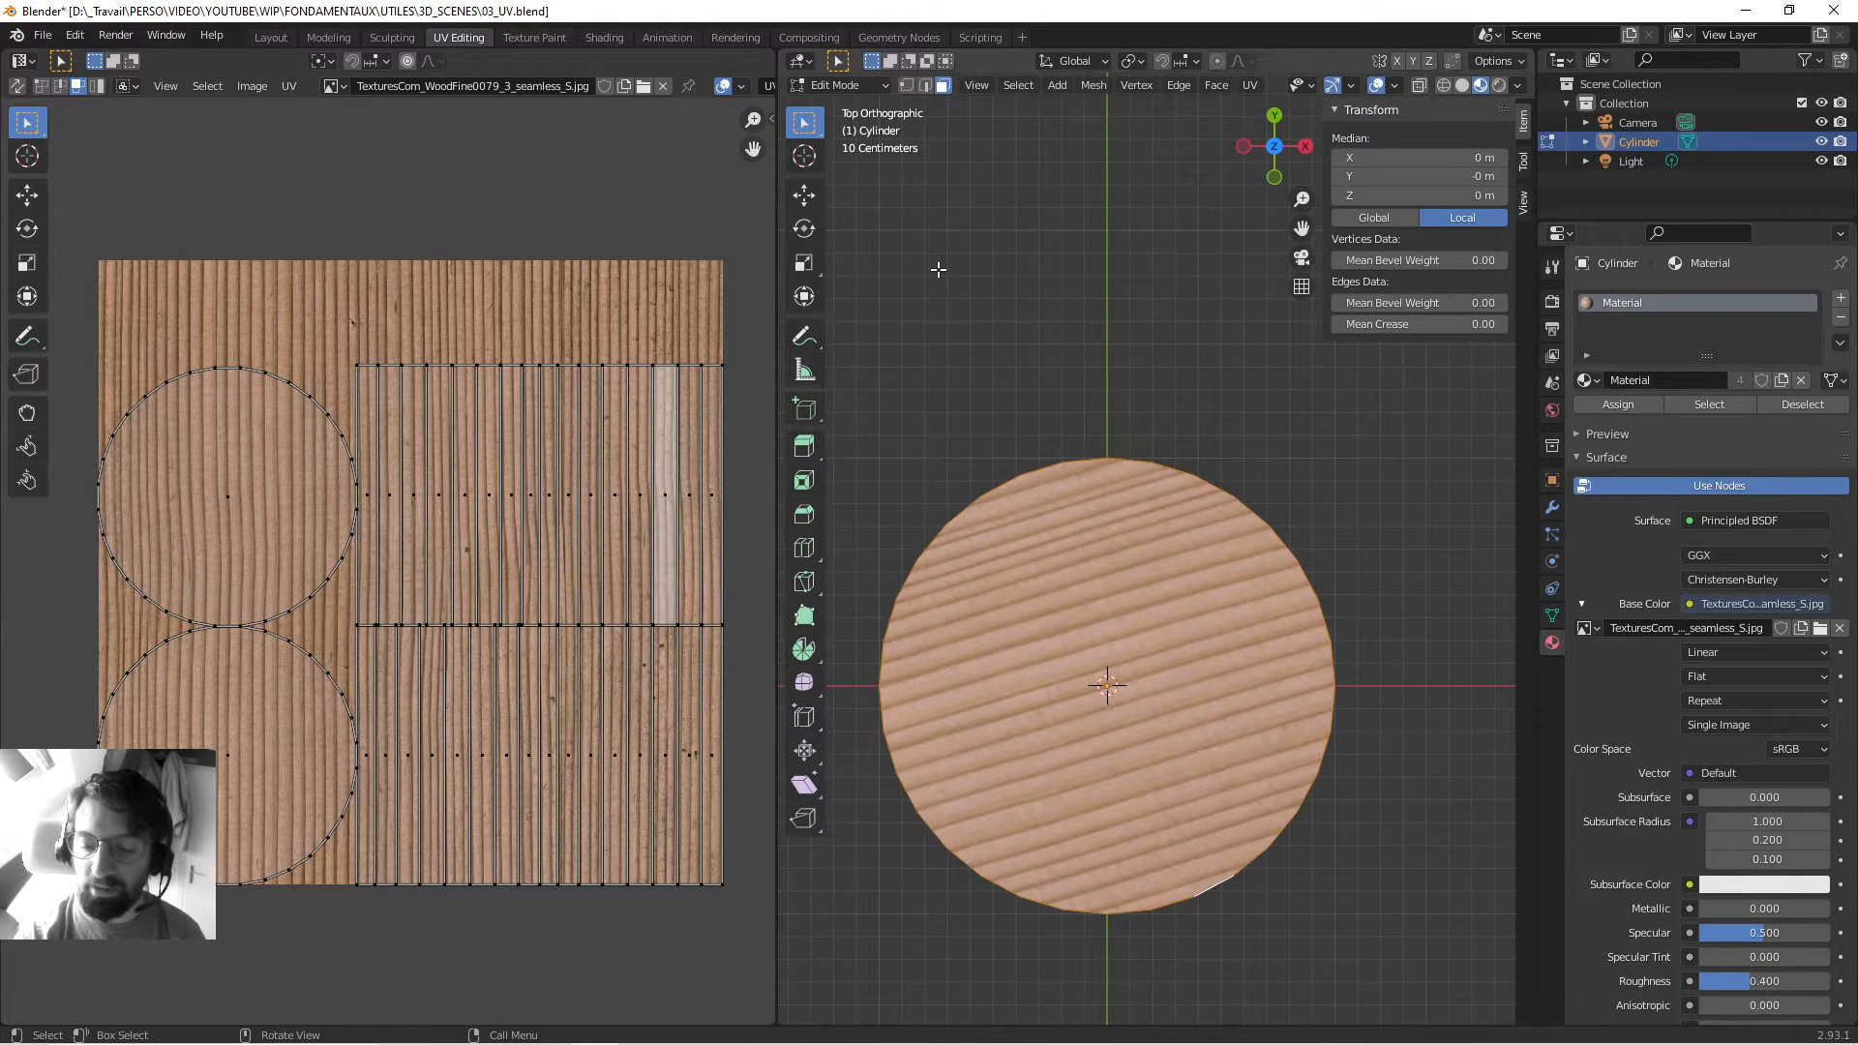
pyautogui.press('KP_1')
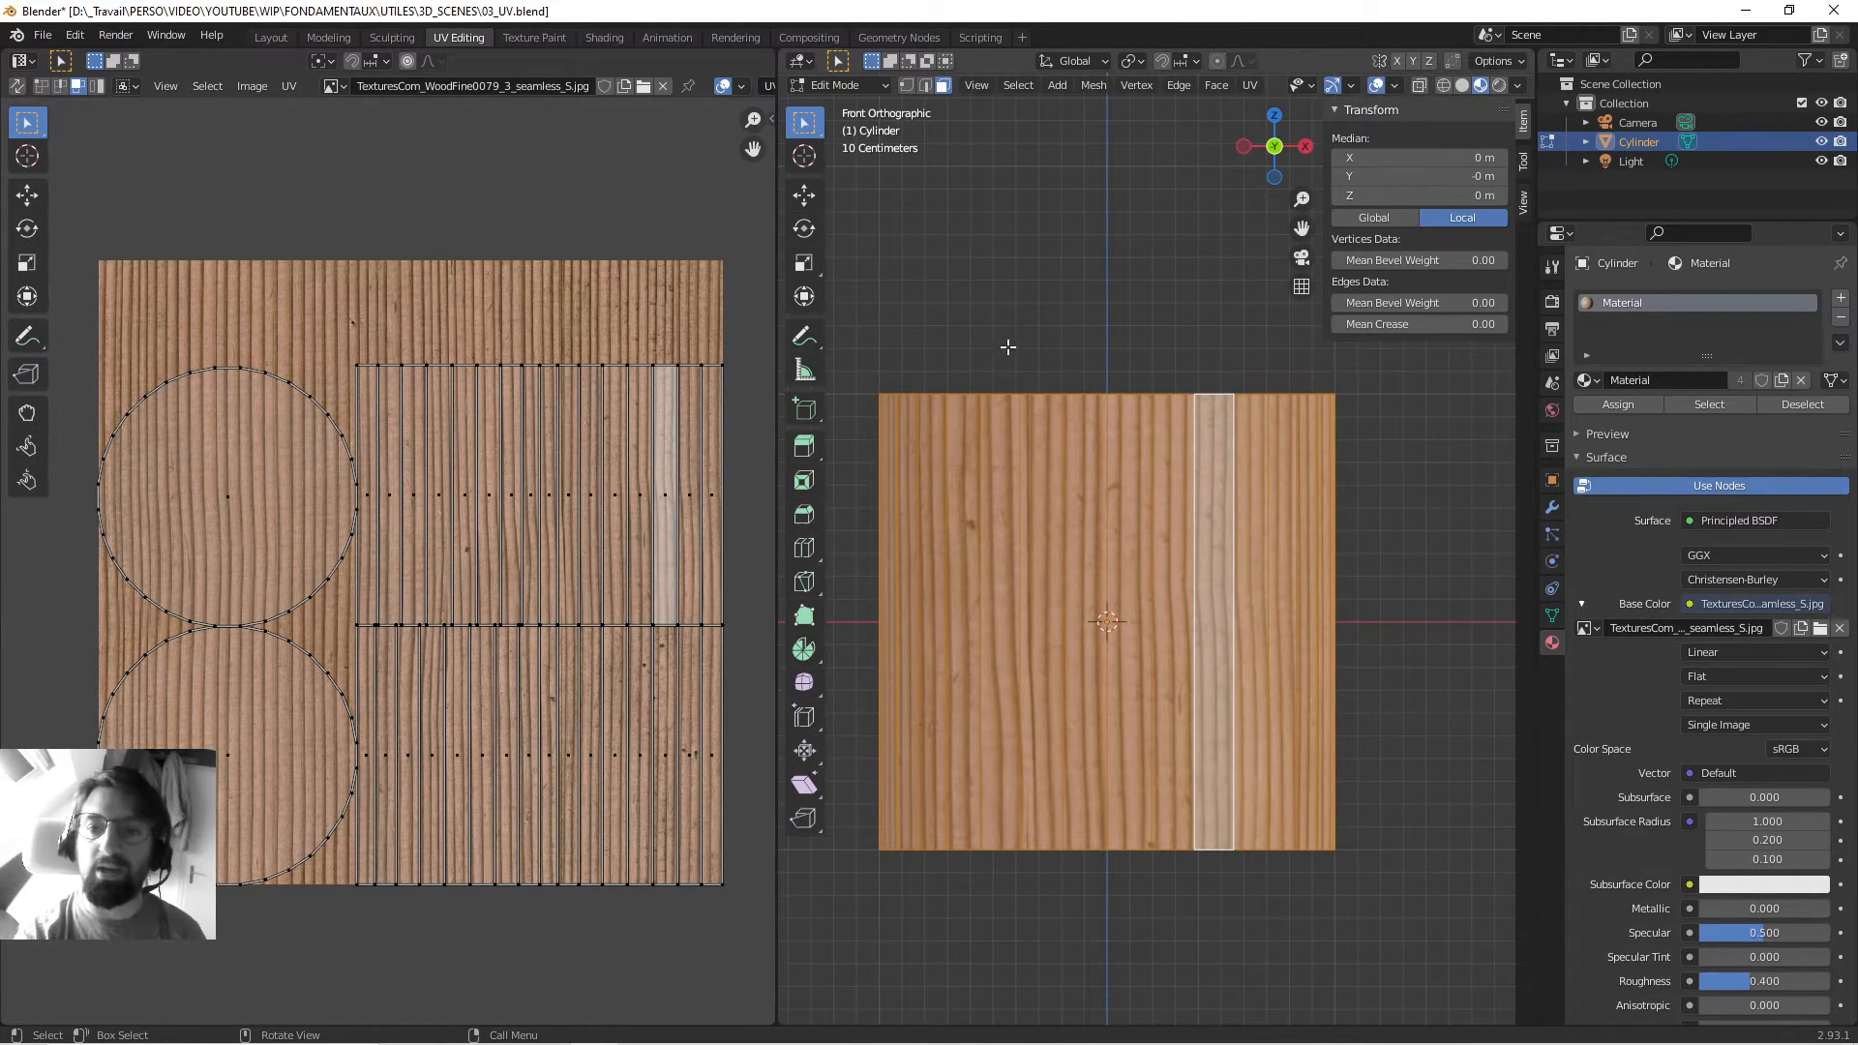
pyautogui.keyDown('shift'); pyautogui.moveTo(1018, 545); pyautogui.dragTo(1040, 545, button='middle'); pyautogui.keyUp('shift')
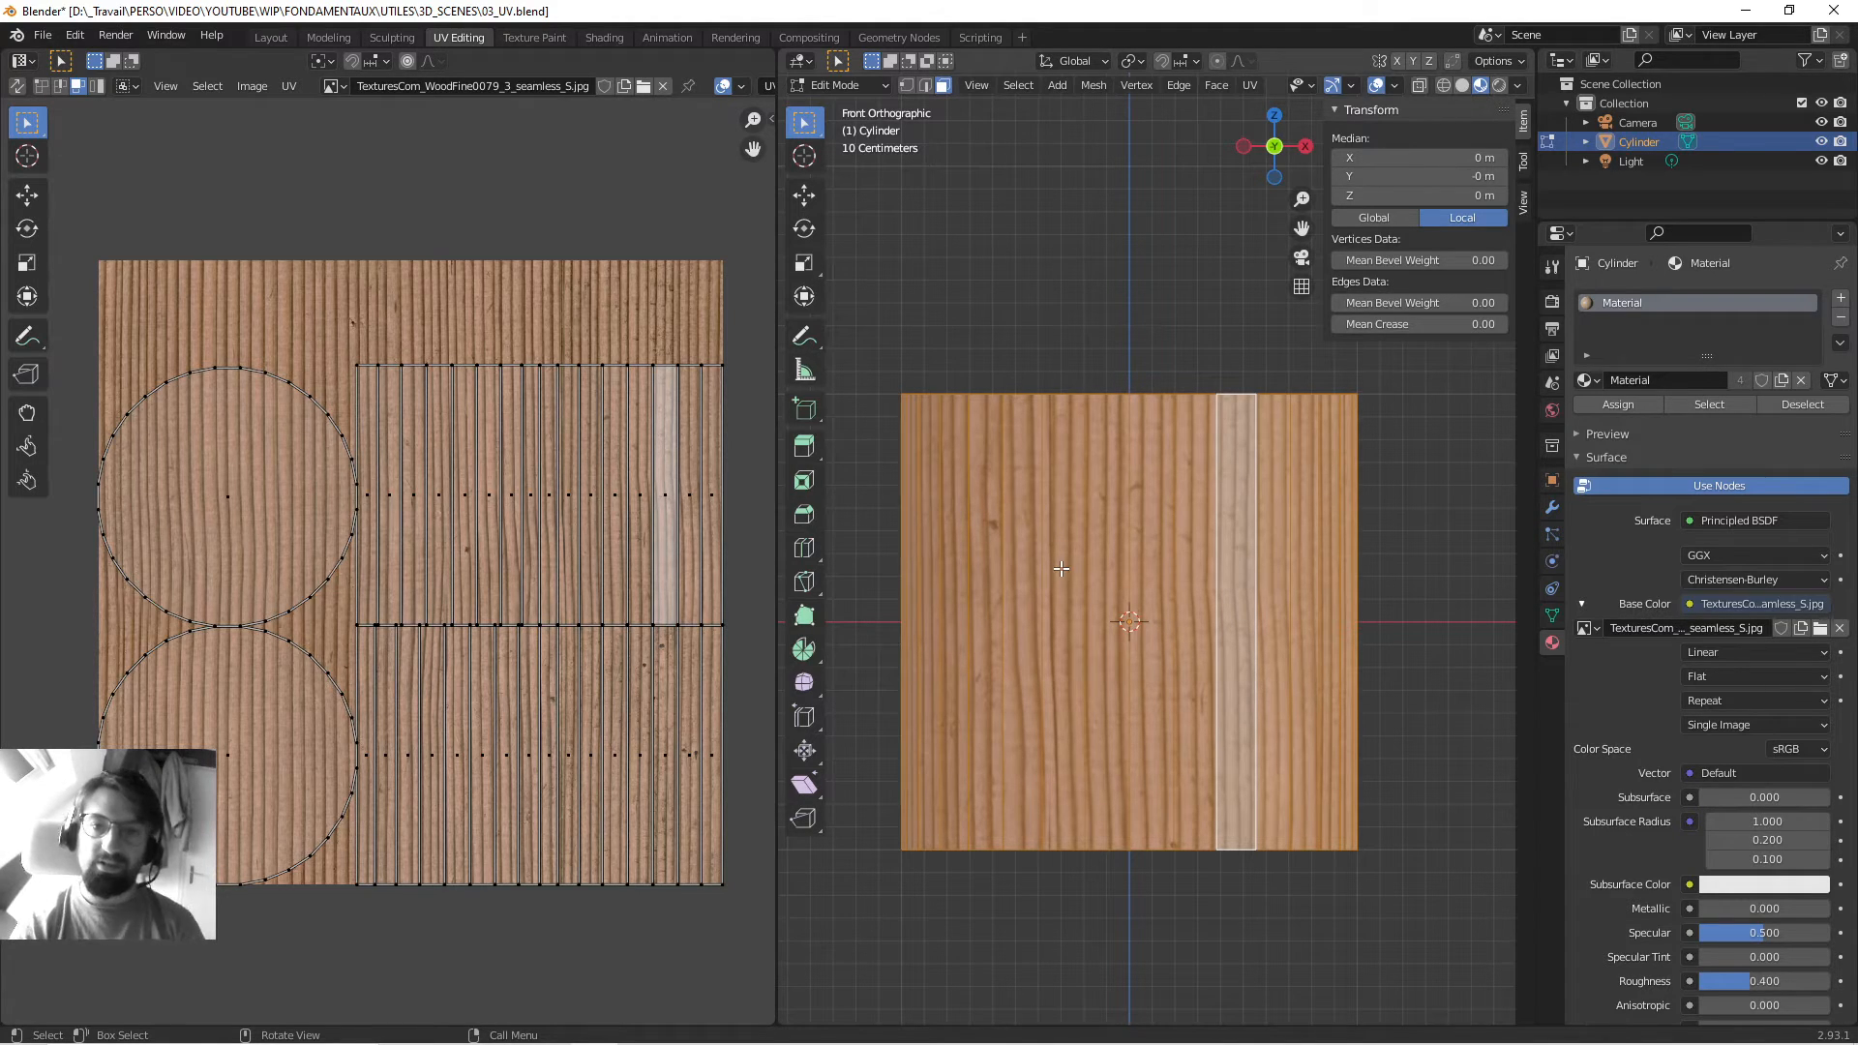
pyautogui.keyDown('shift'); pyautogui.moveTo(1116, 436); pyautogui.dragTo(1138, 445, button='middle'); pyautogui.keyUp('shift')
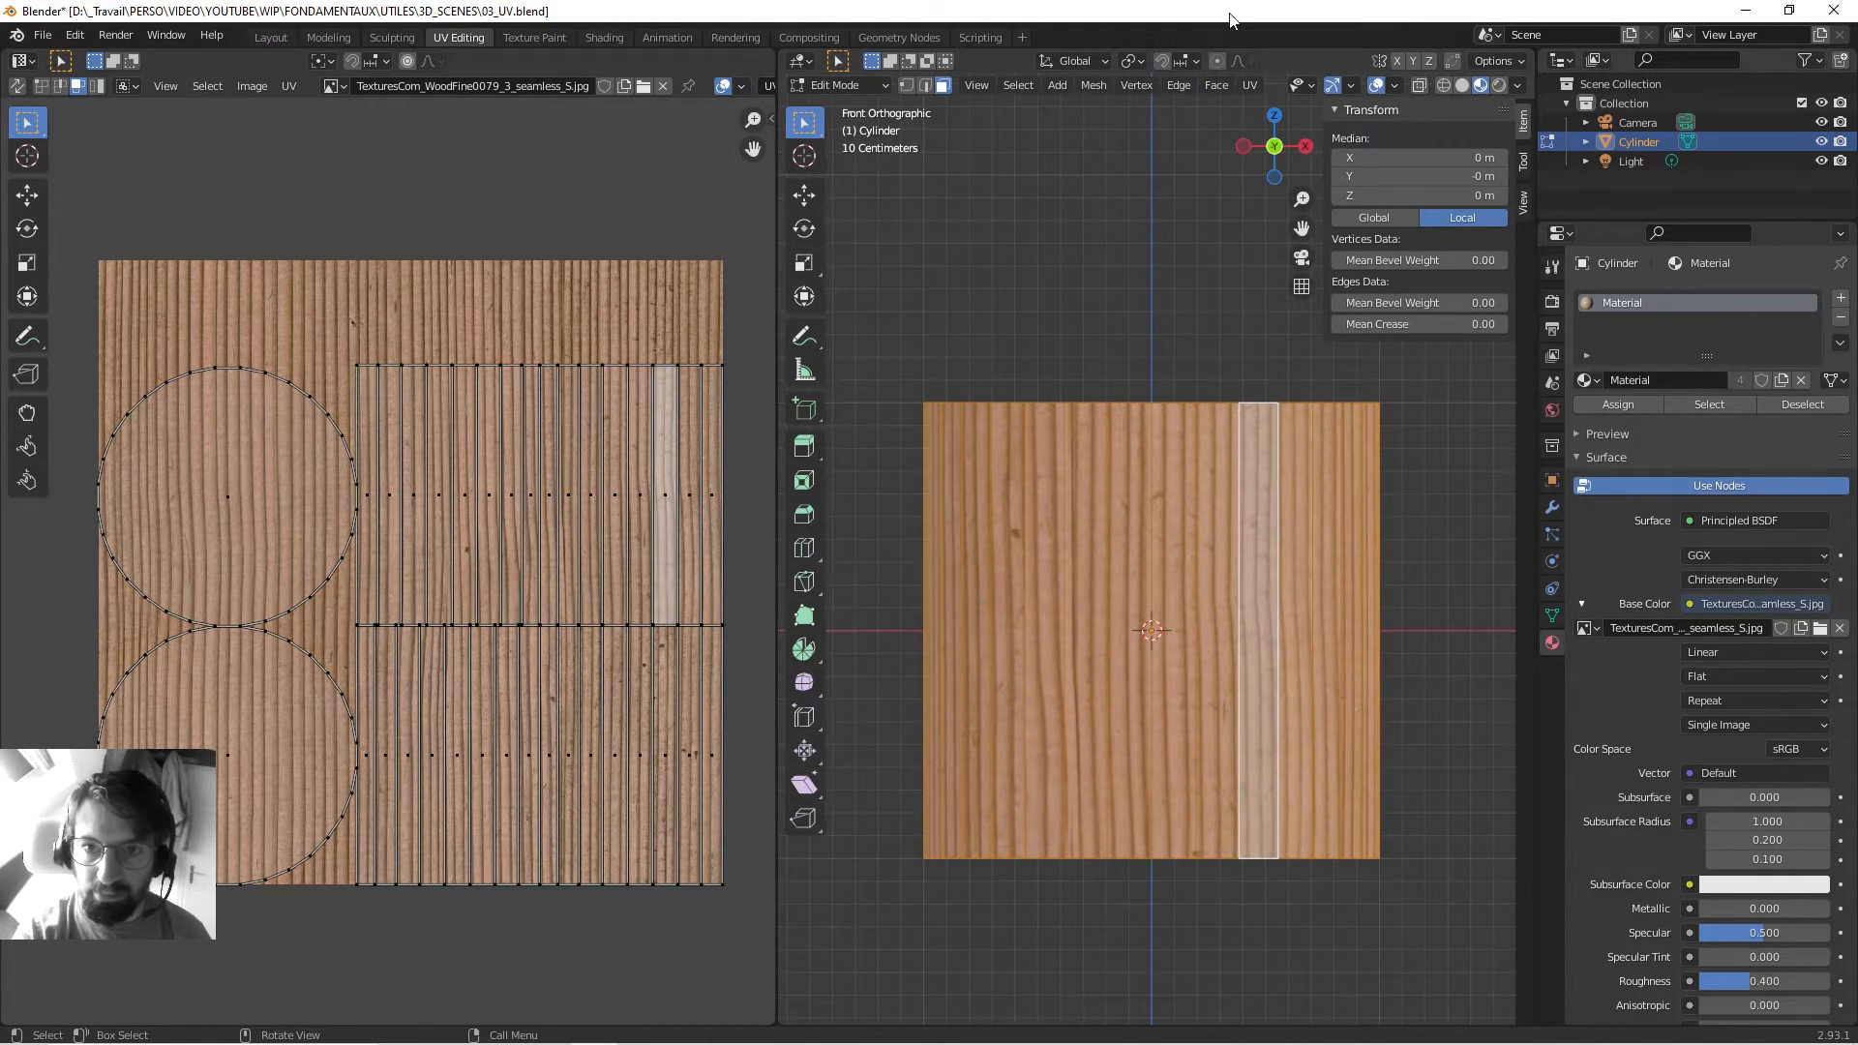
# Apply Project from View to the cylinder, then inspect individual side faces' UV strips.
pyautogui.click(1243, 87)
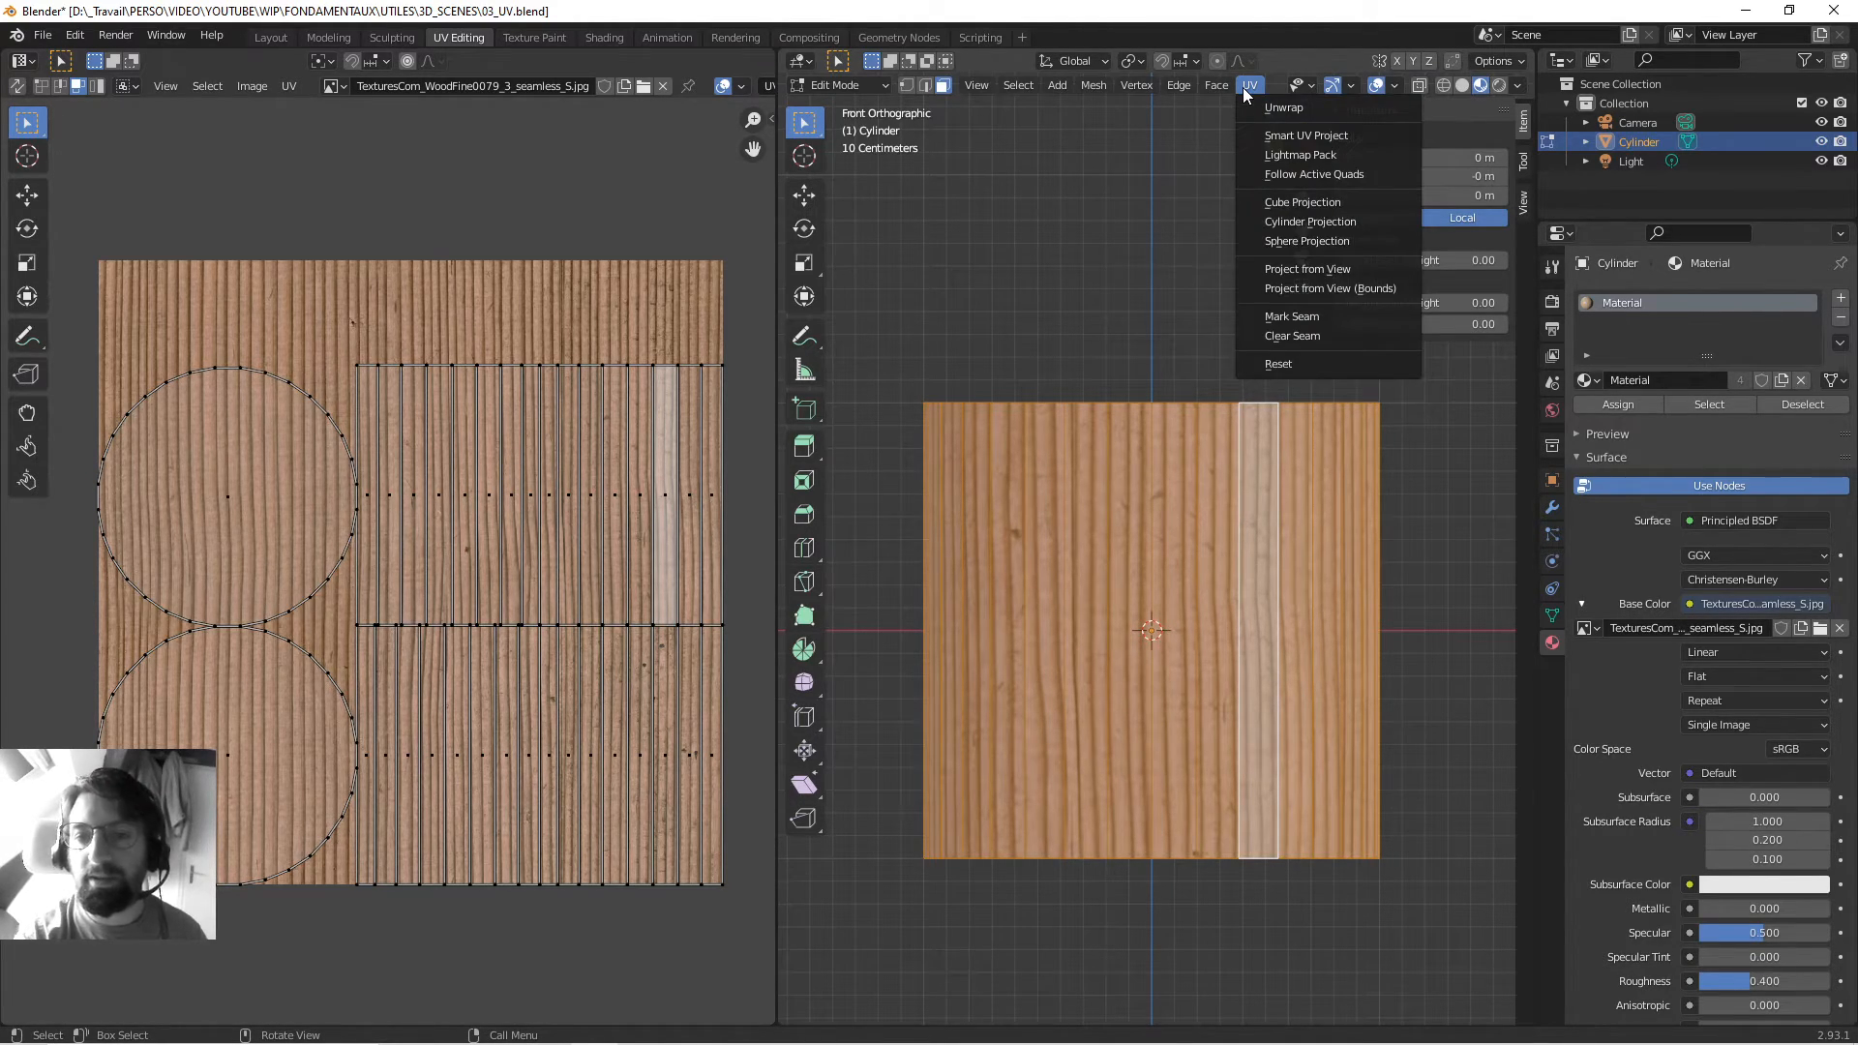
pyautogui.click(1318, 269)
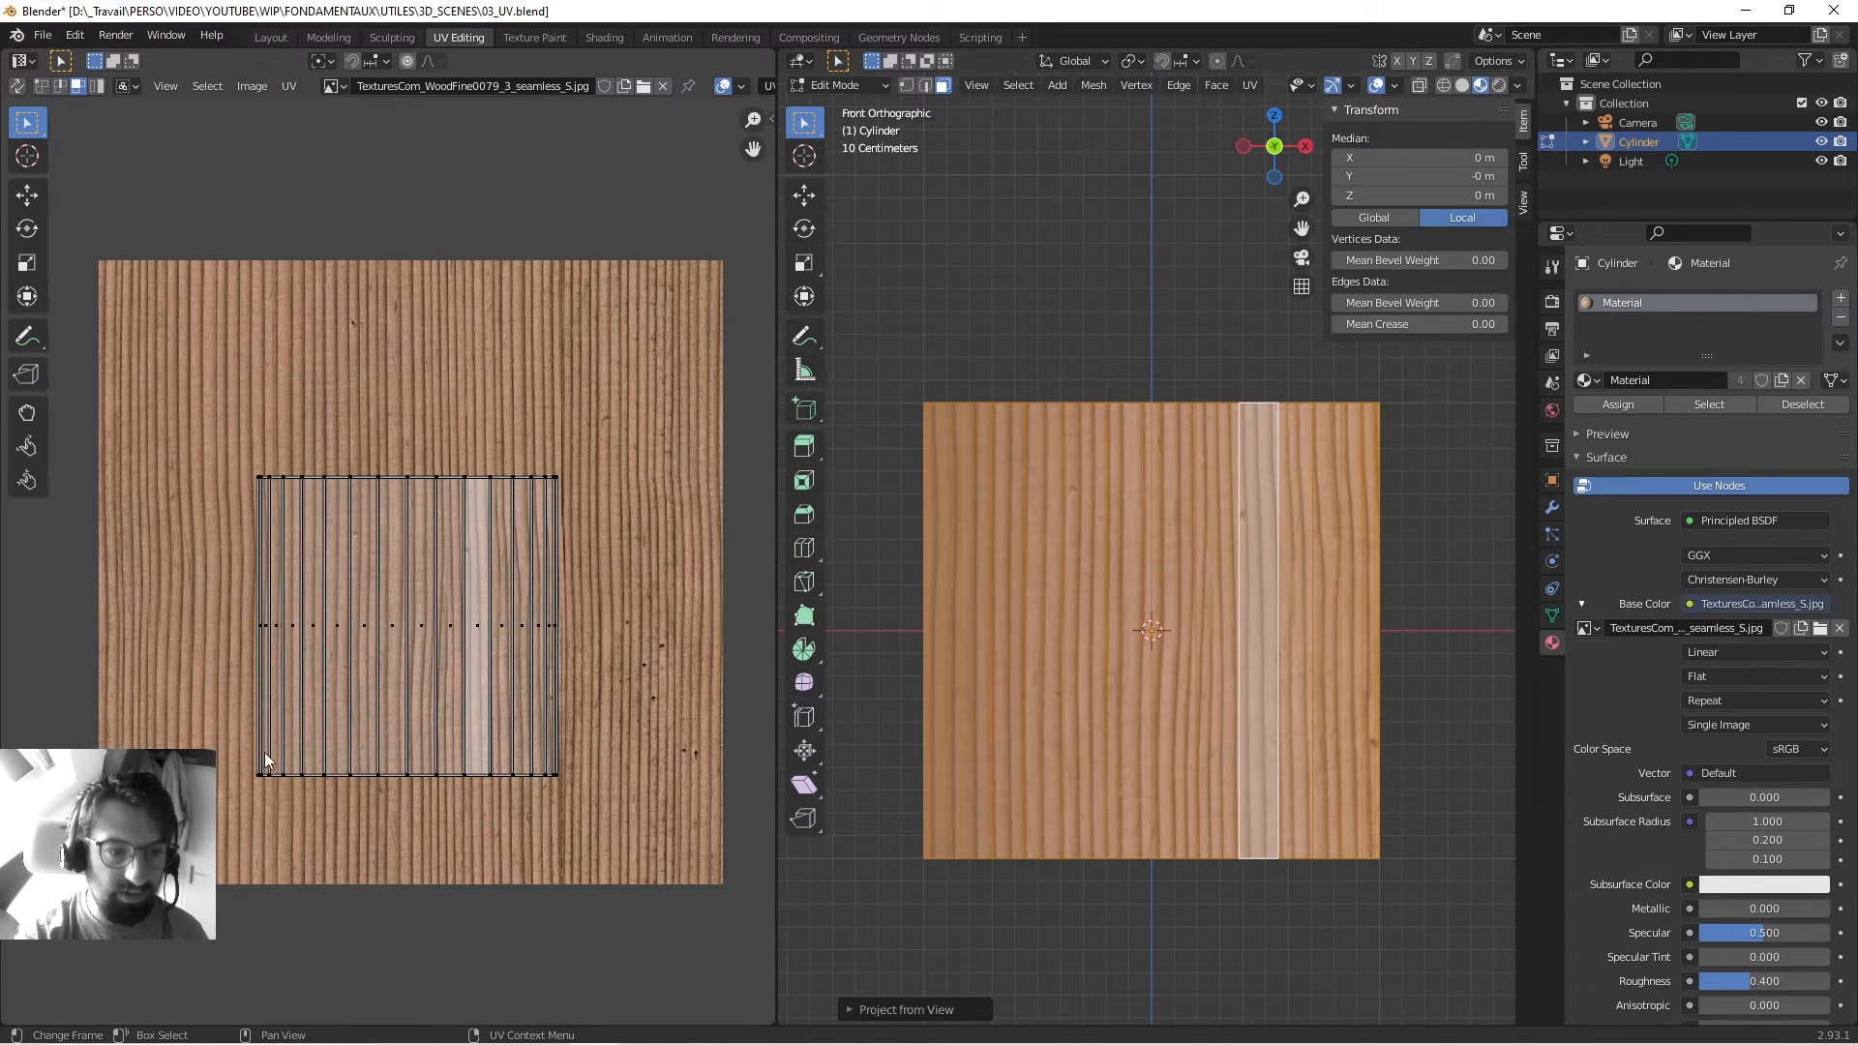
pyautogui.moveTo(1209, 580); pyautogui.dragTo(1195, 619, button='middle')
pyautogui.click(1191, 629)
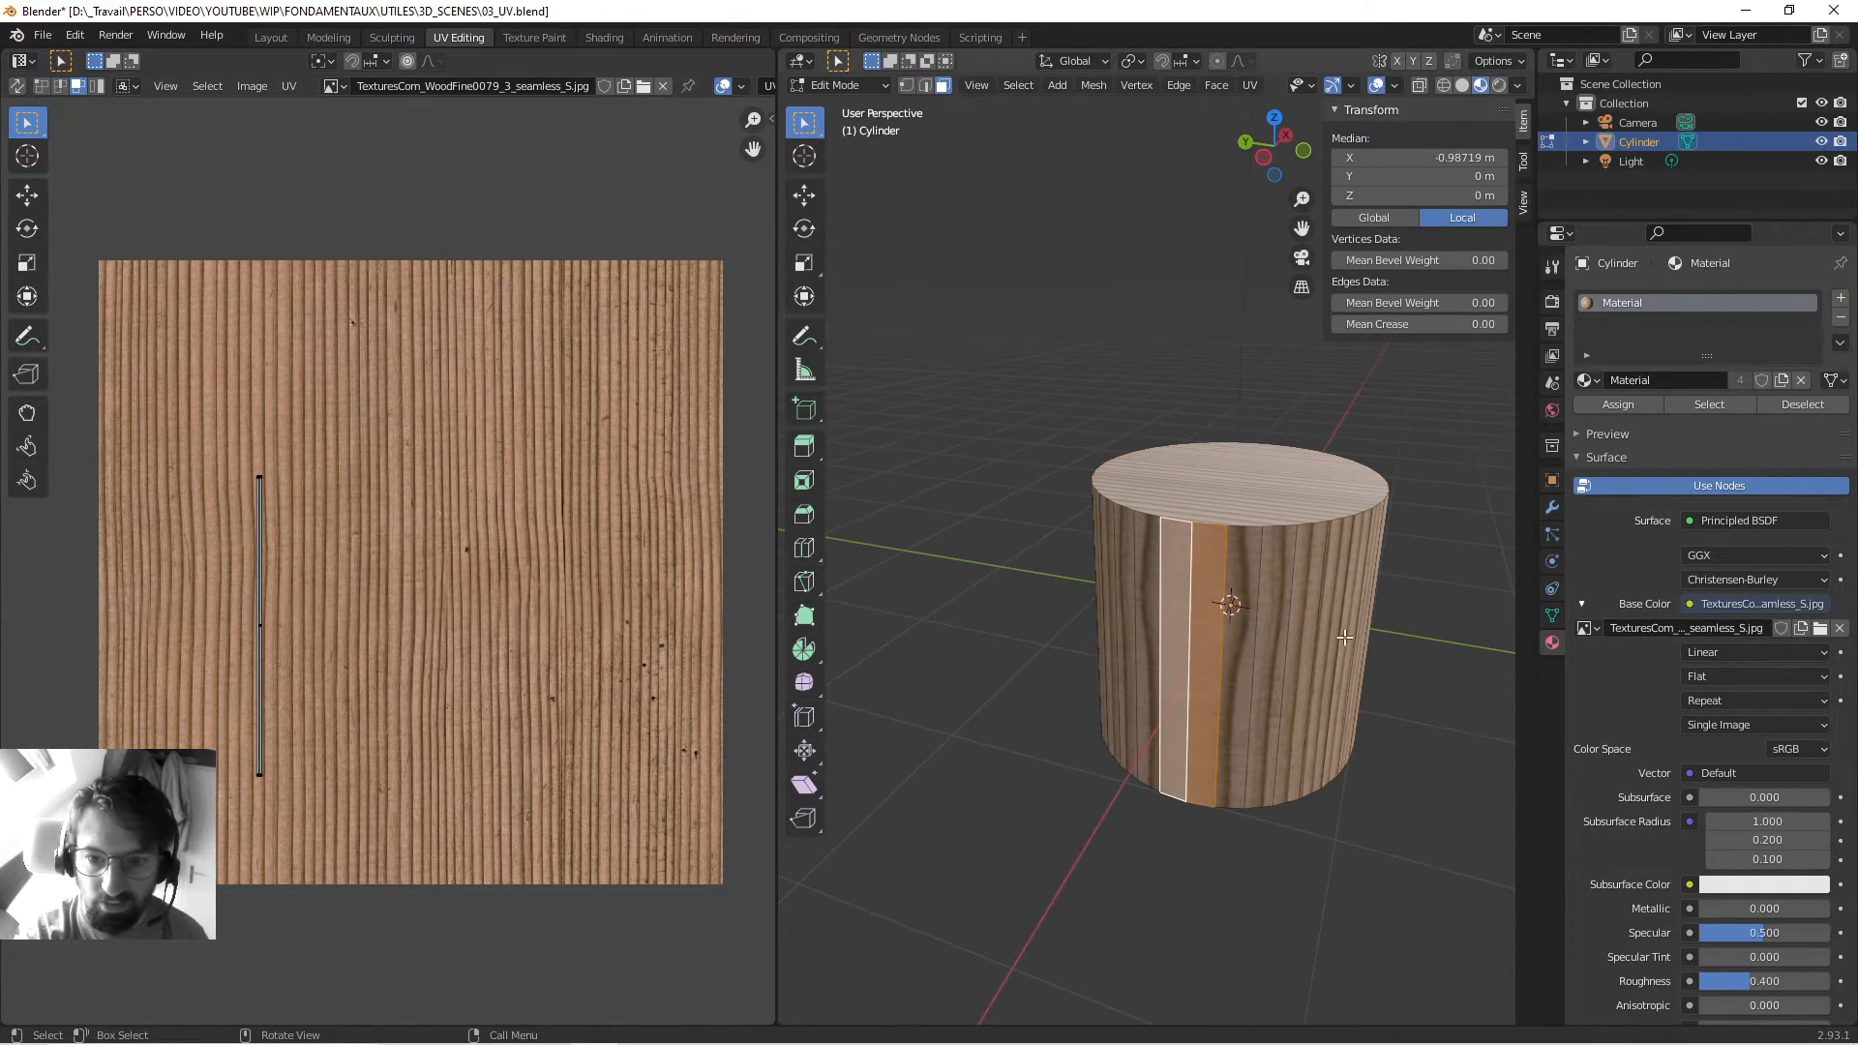
pyautogui.moveTo(968, 600); pyautogui.dragTo(1132, 591, button='middle')
pyautogui.click(1133, 591)
pyautogui.keyDown('shift'); pyautogui.click(1186, 595); pyautogui.keyUp('shift')
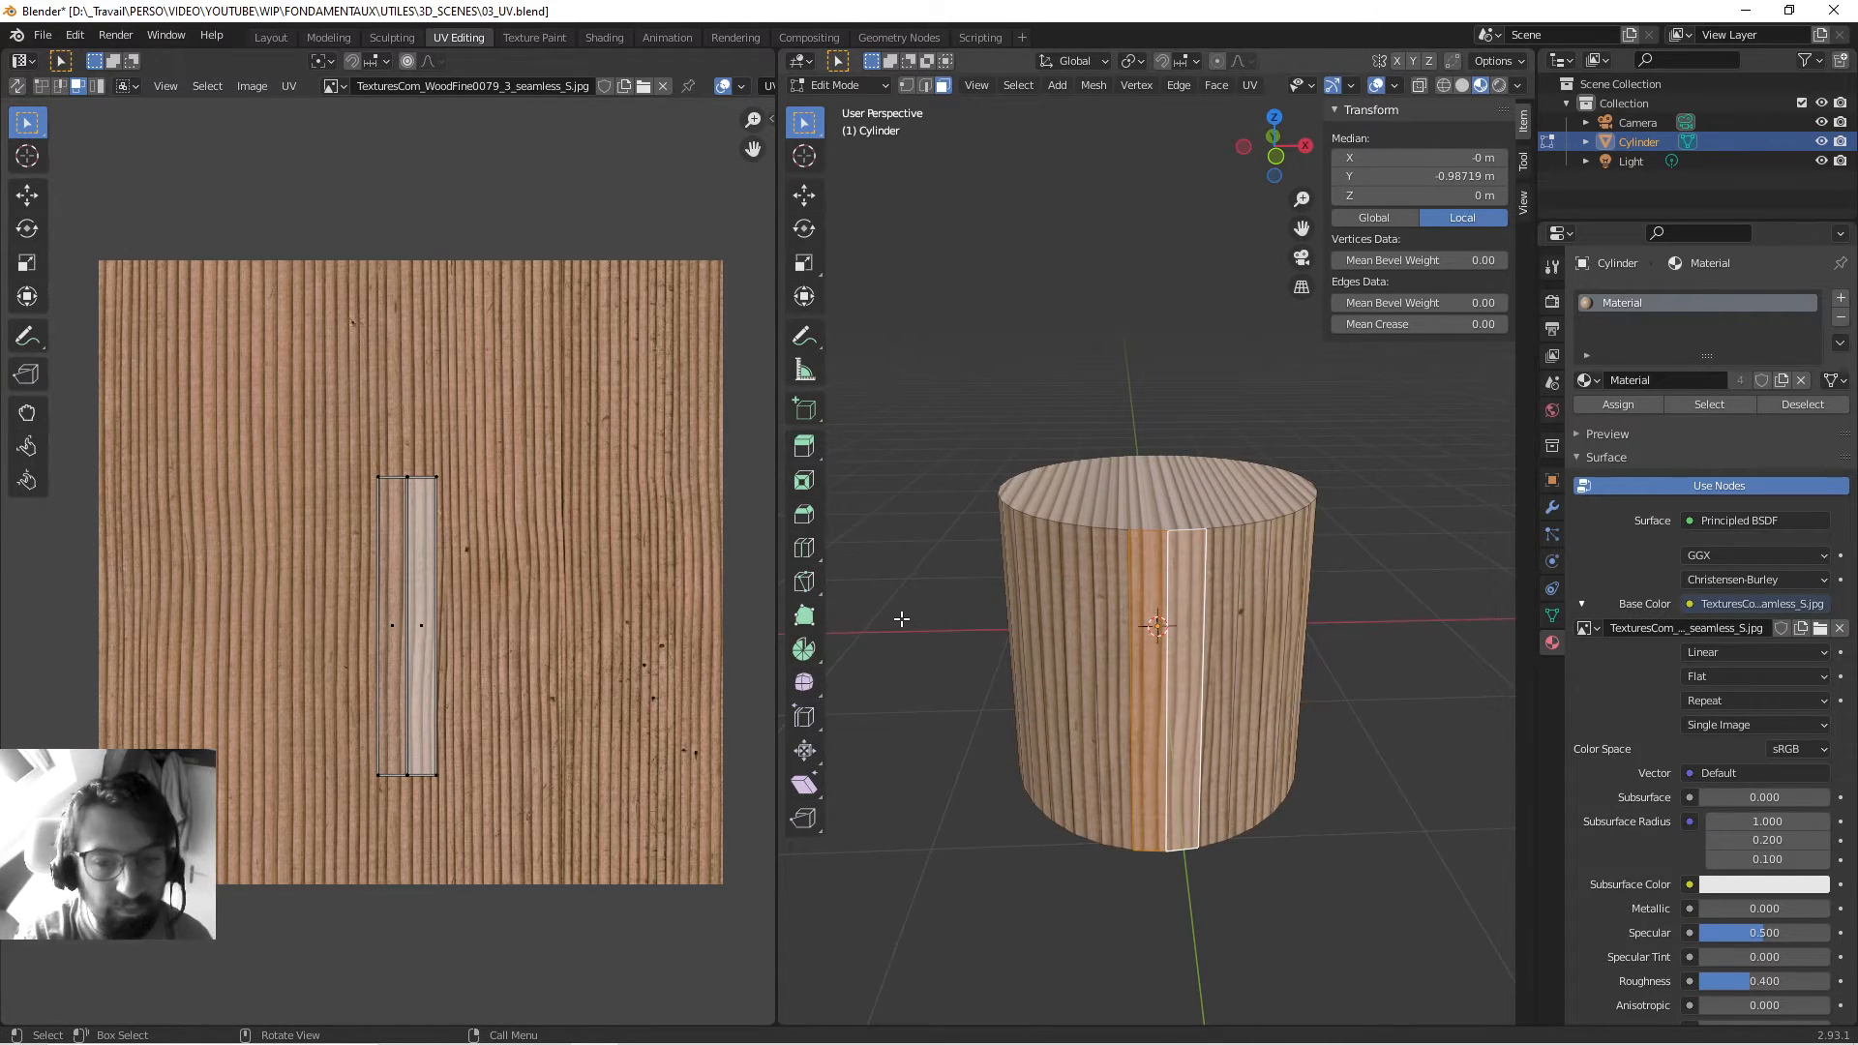
# Scale up and reposition all the cylinder's UVs to cover the wood texture.
pyautogui.press('a')
pyautogui.moveTo(945, 588); pyautogui.dragTo(965, 579, button='middle')
pyautogui.press('a')
pyautogui.press('s')
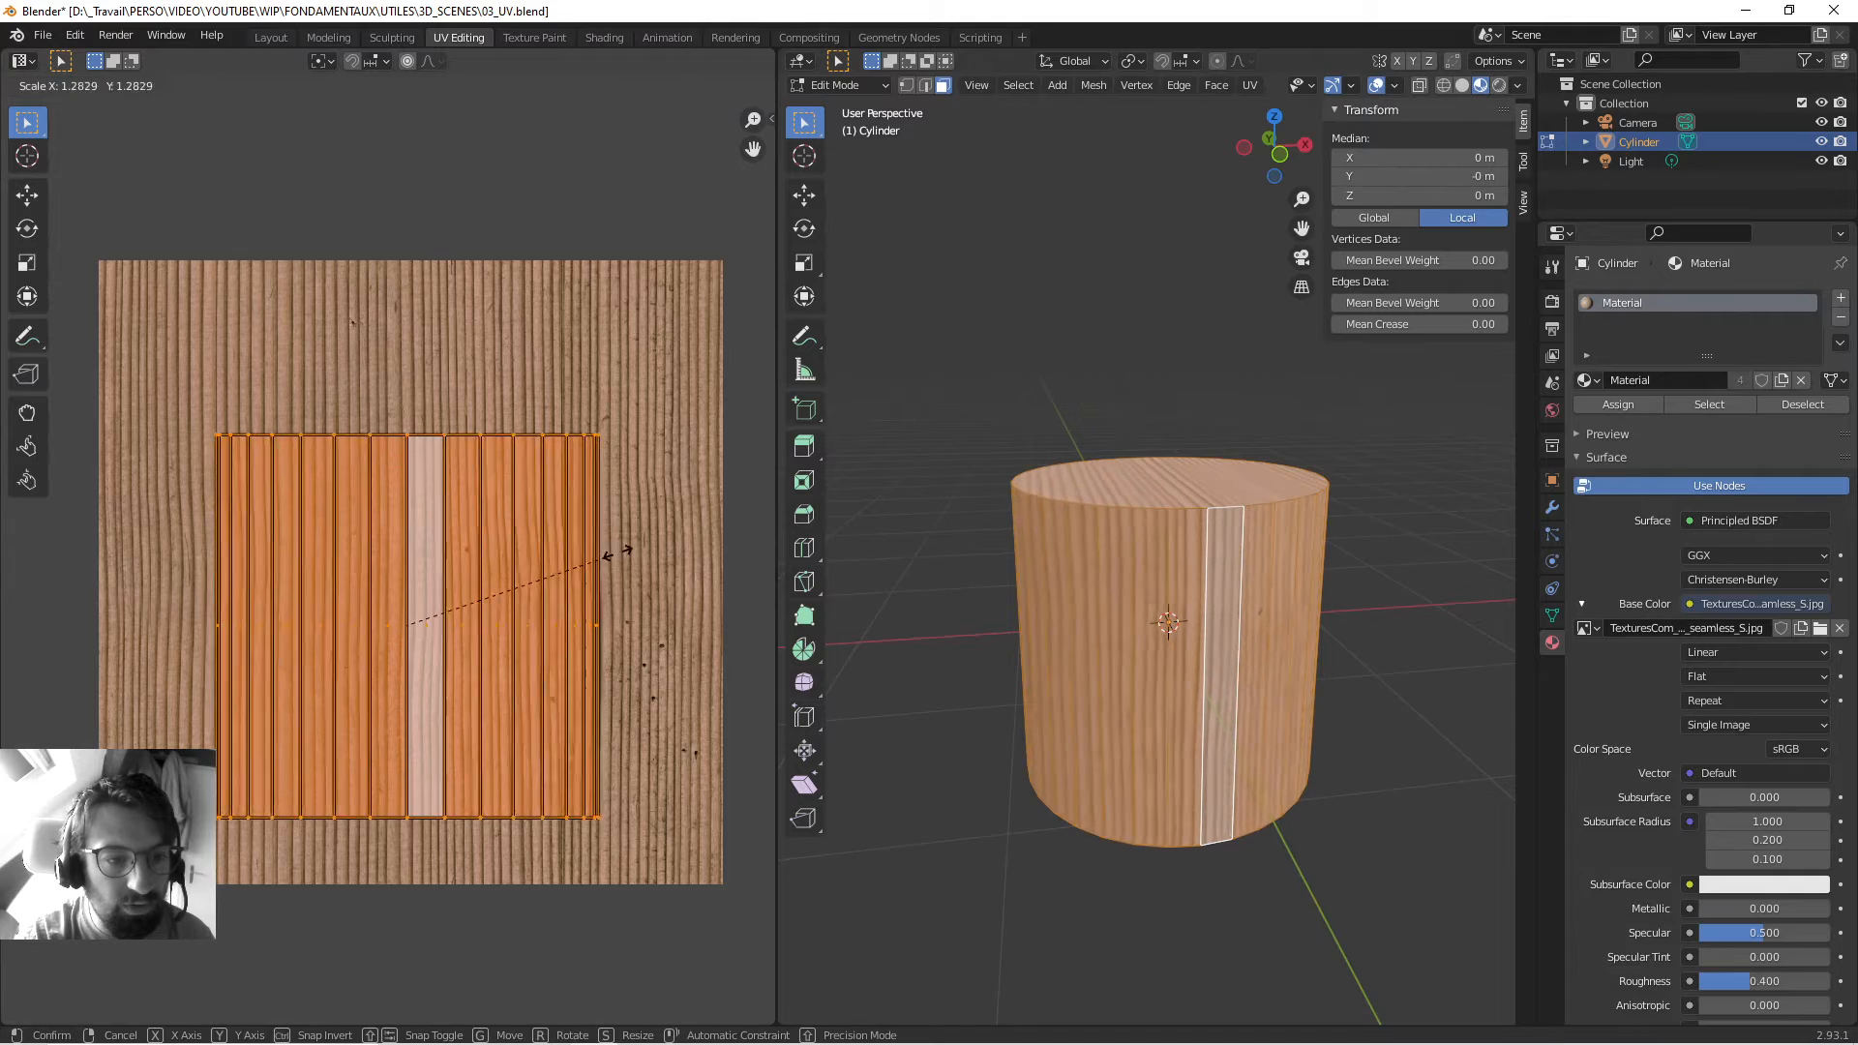
pyautogui.click(723, 511)
pyautogui.press('g')
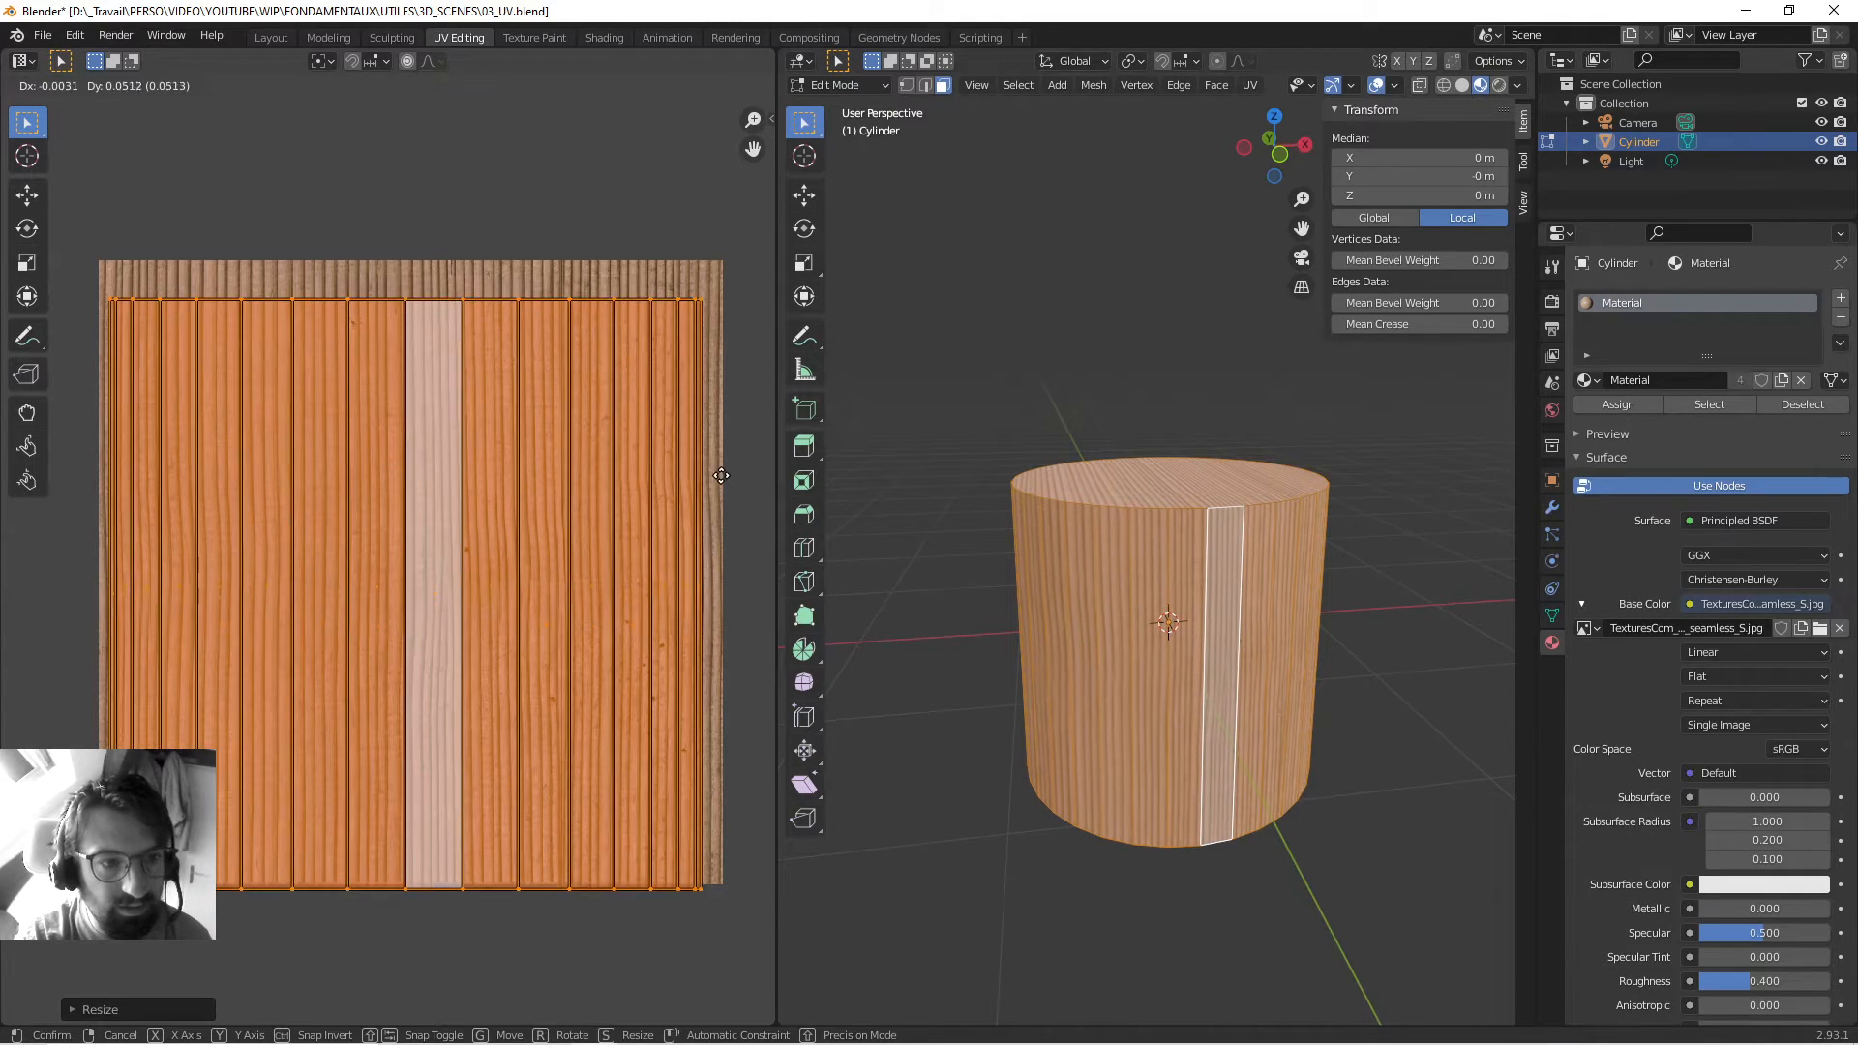
pyautogui.click(724, 462)
pyautogui.press('s')
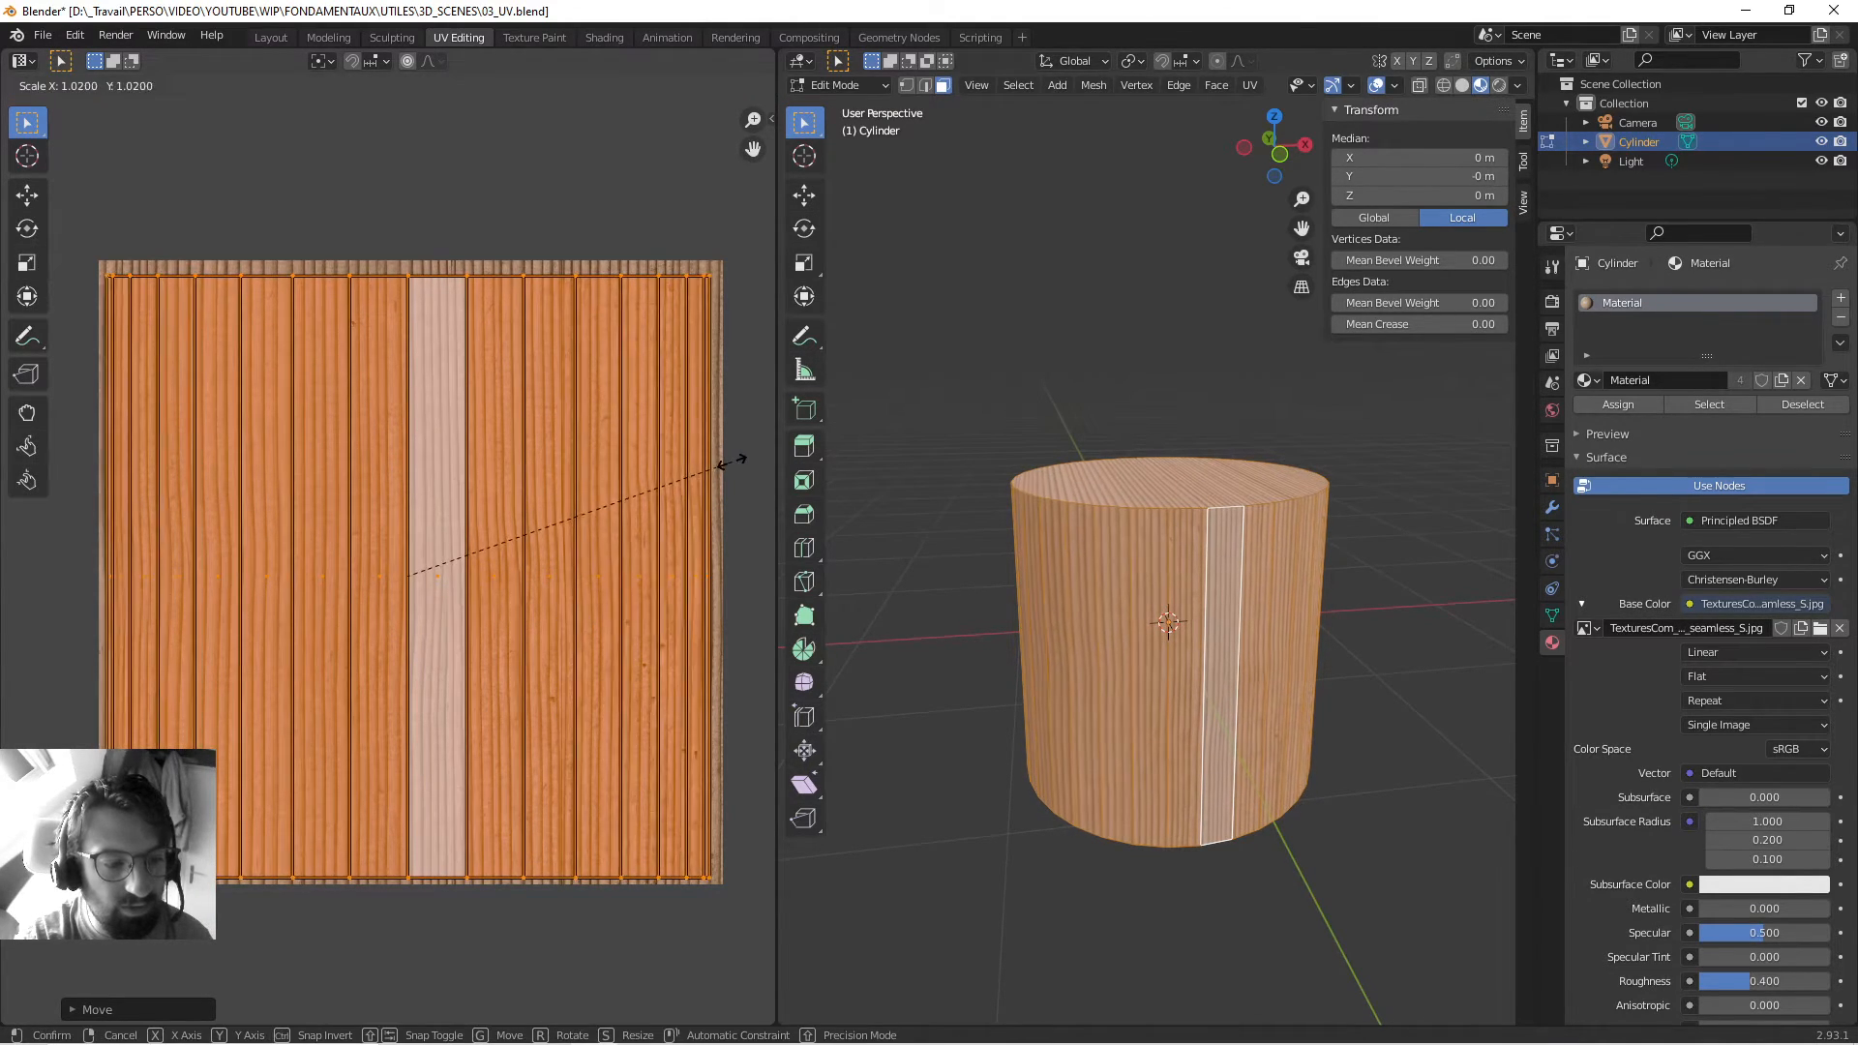
pyautogui.click(746, 456)
pyautogui.press('g')
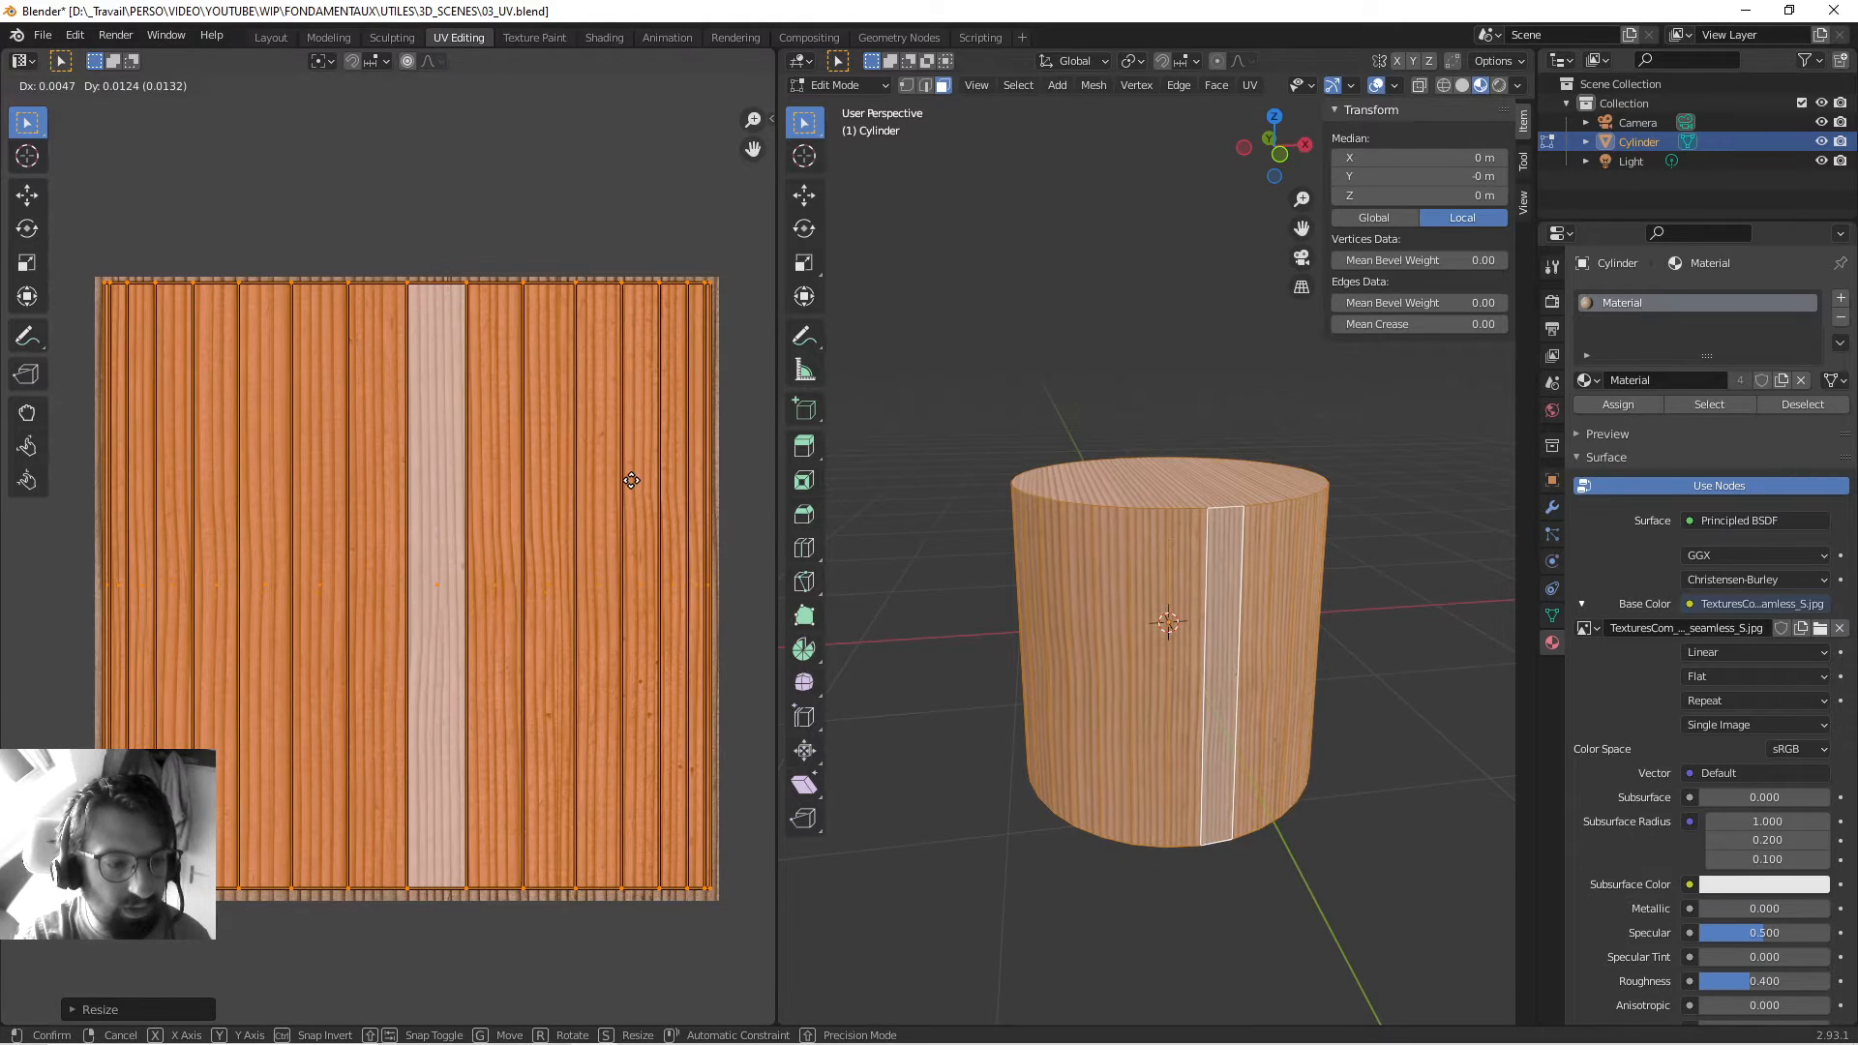
pyautogui.click(628, 484)
# Return to Object Mode and save the file as 03_UV.blend.
pyautogui.scroll(4, 1210, 629)
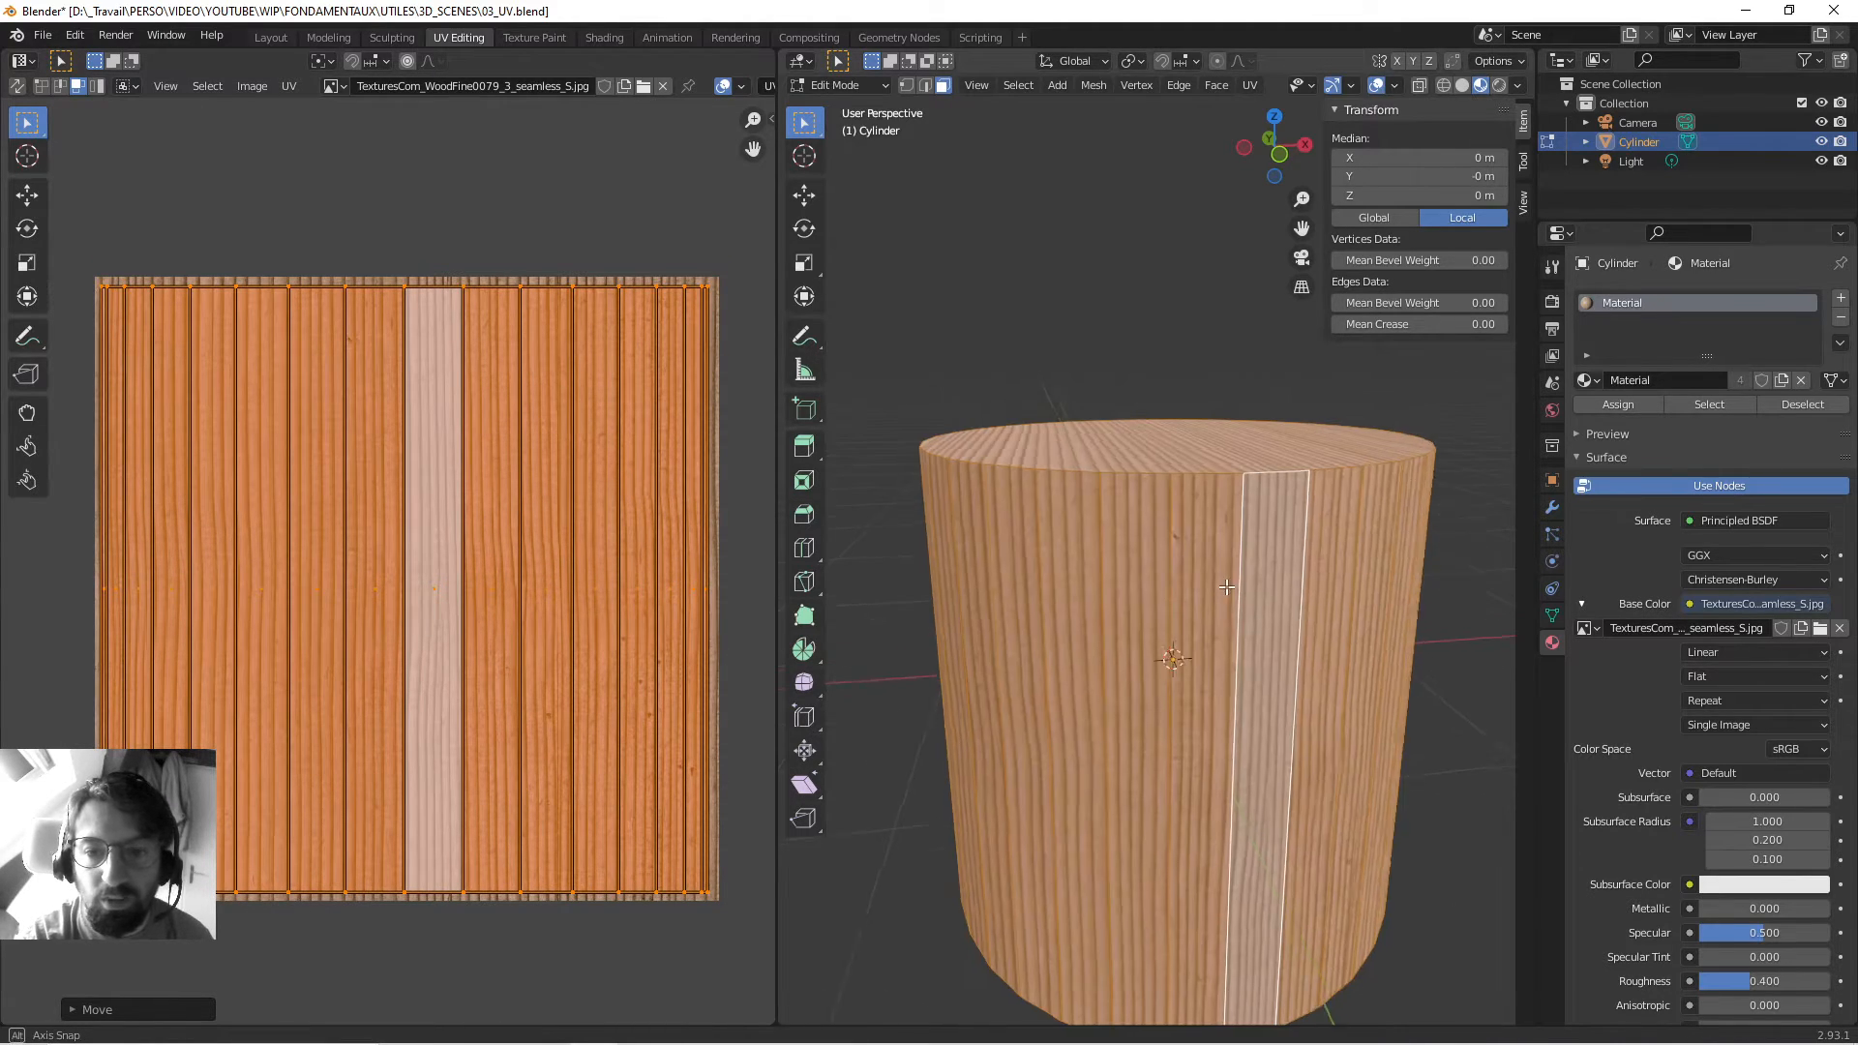
pyautogui.moveTo(1209, 629); pyautogui.dragTo(1122, 569, button='middle')
pyautogui.scroll(-4, 1237, 525)
pyautogui.press('Tab')
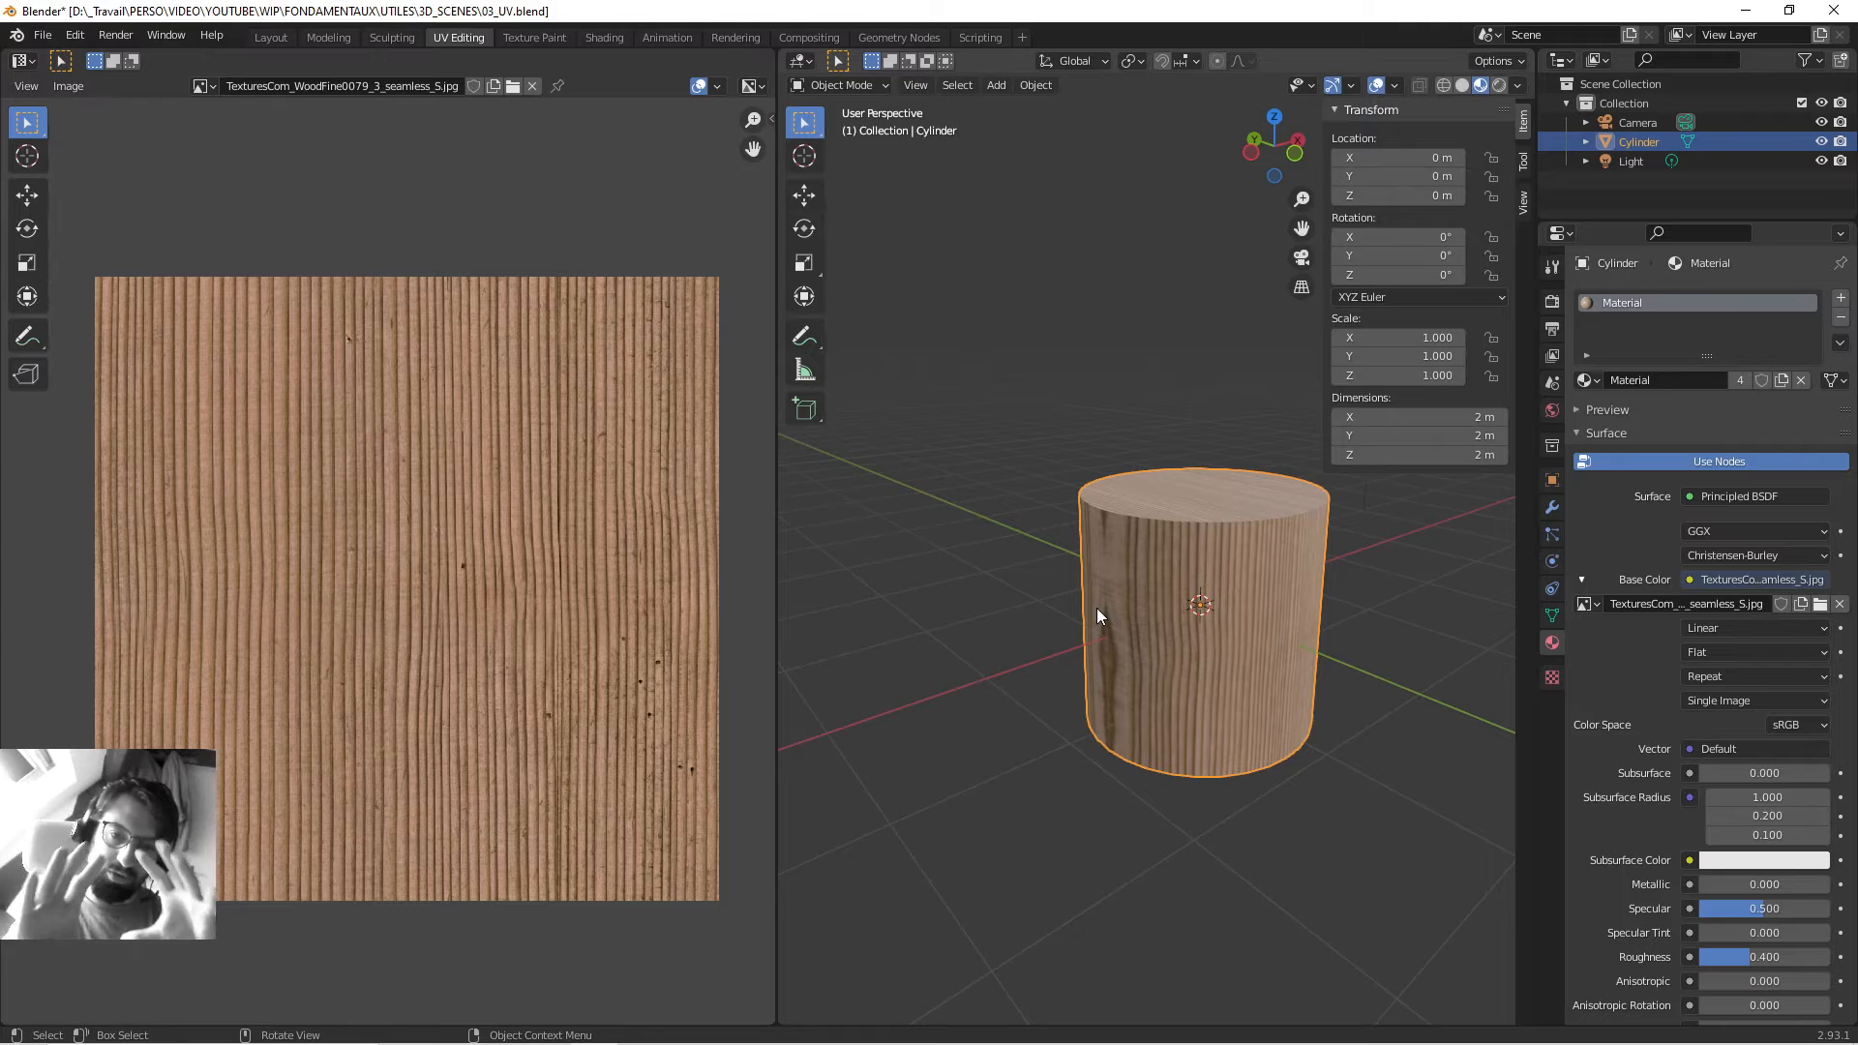
pyautogui.moveTo(1112, 622); pyautogui.dragTo(1134, 585, button='middle')
pyautogui.scroll(3, 1186, 634)
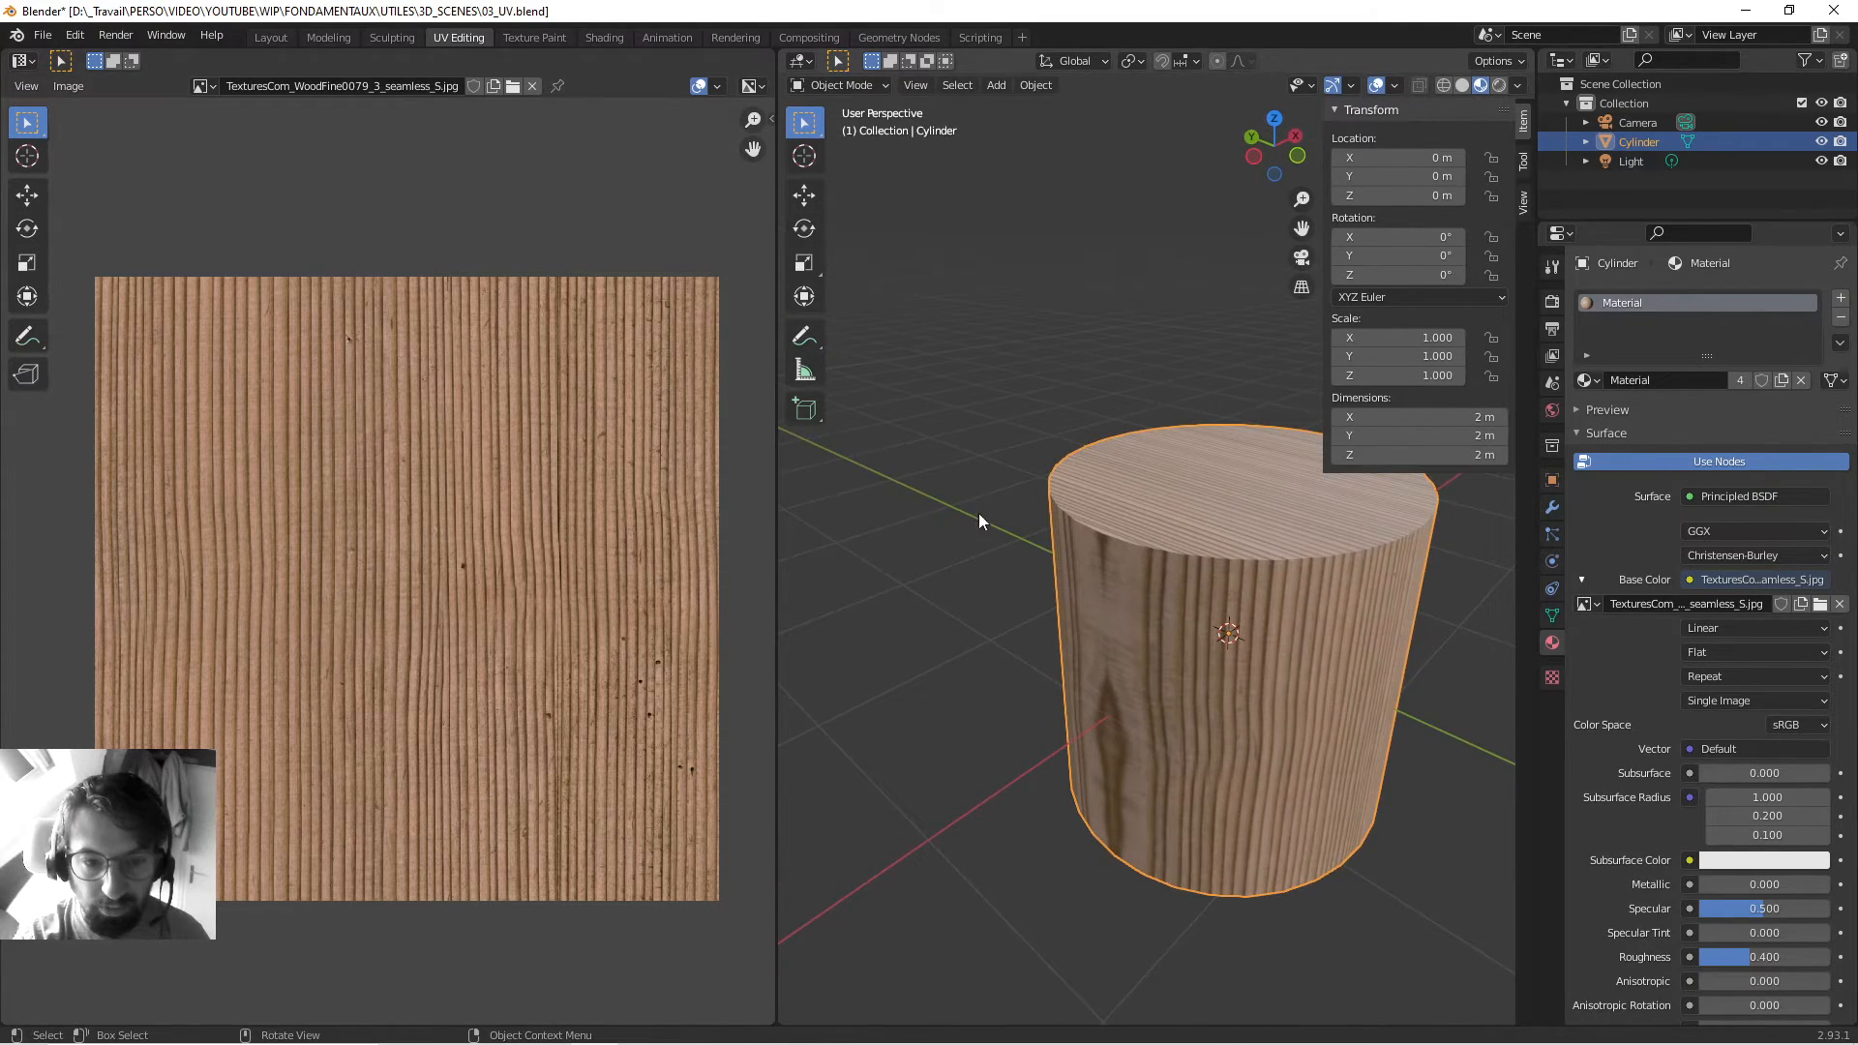
pyautogui.hotkey('ctrl', 's')
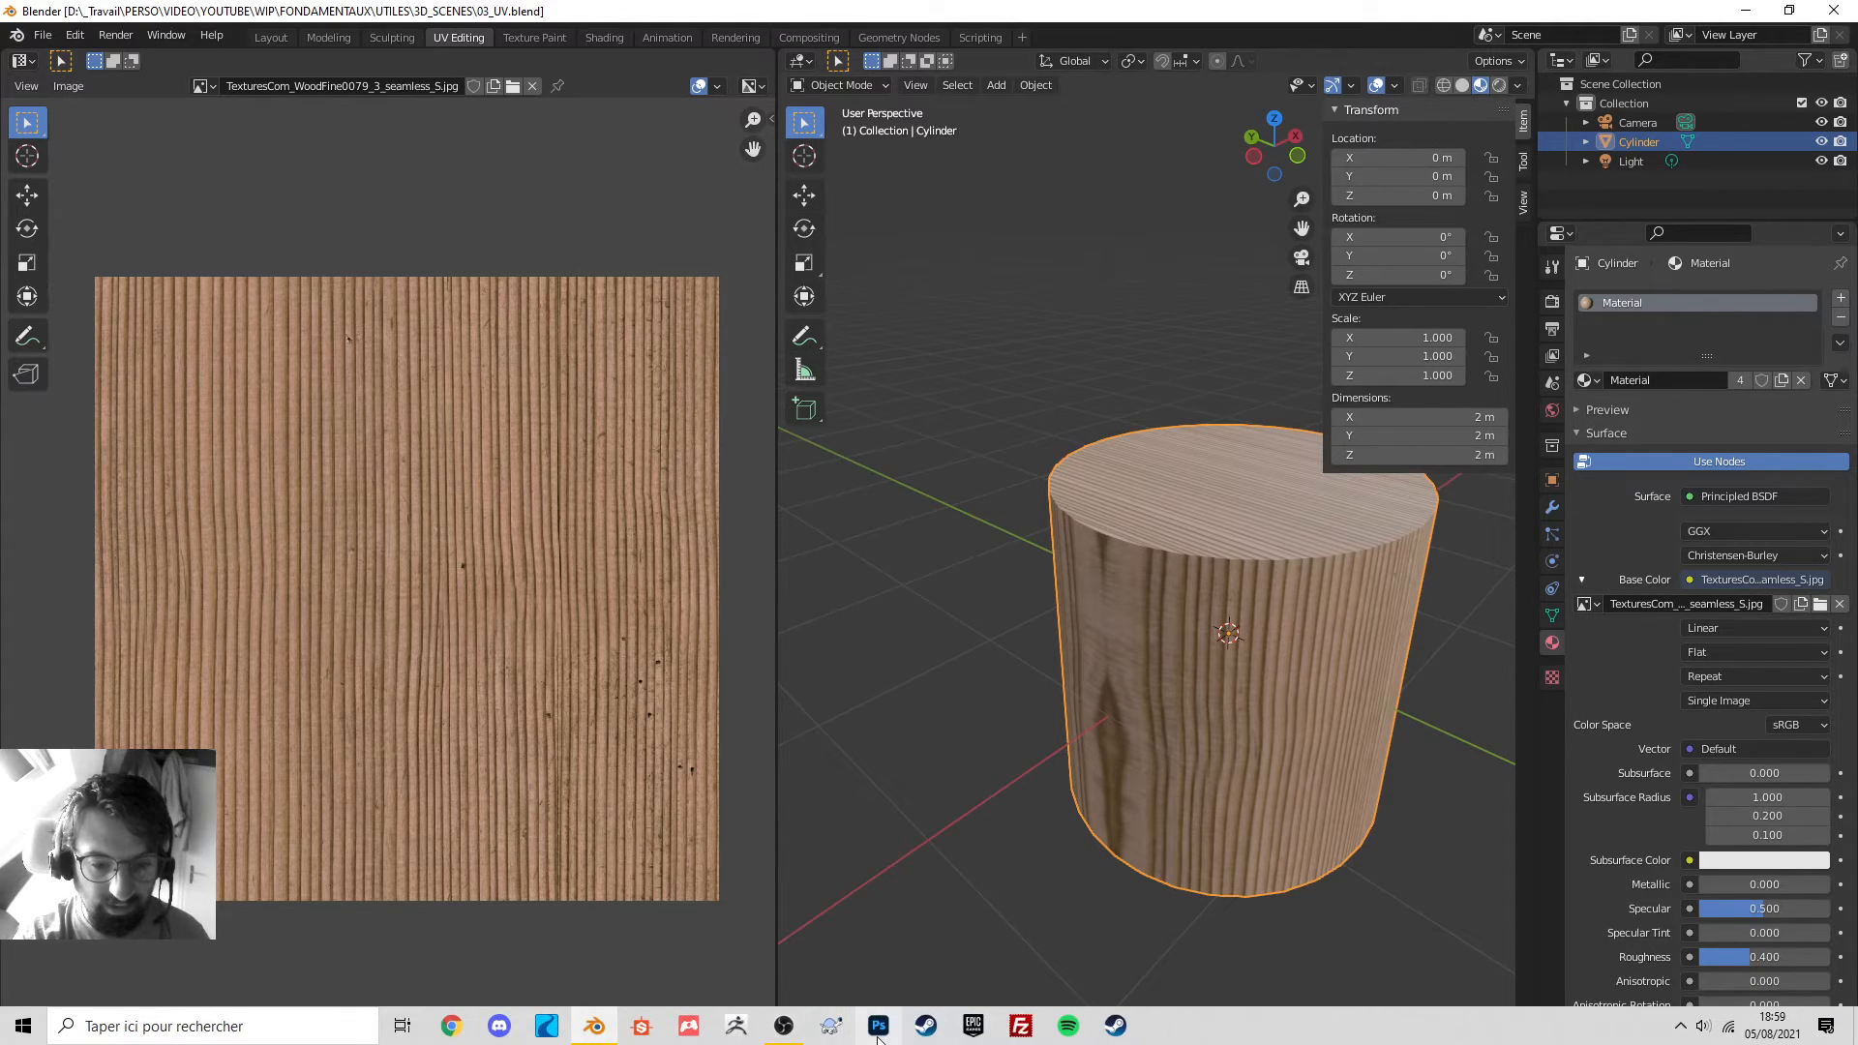
# Launch Adobe Photoshop from the taskbar and wait for its home screen.
pyautogui.click(879, 1030)
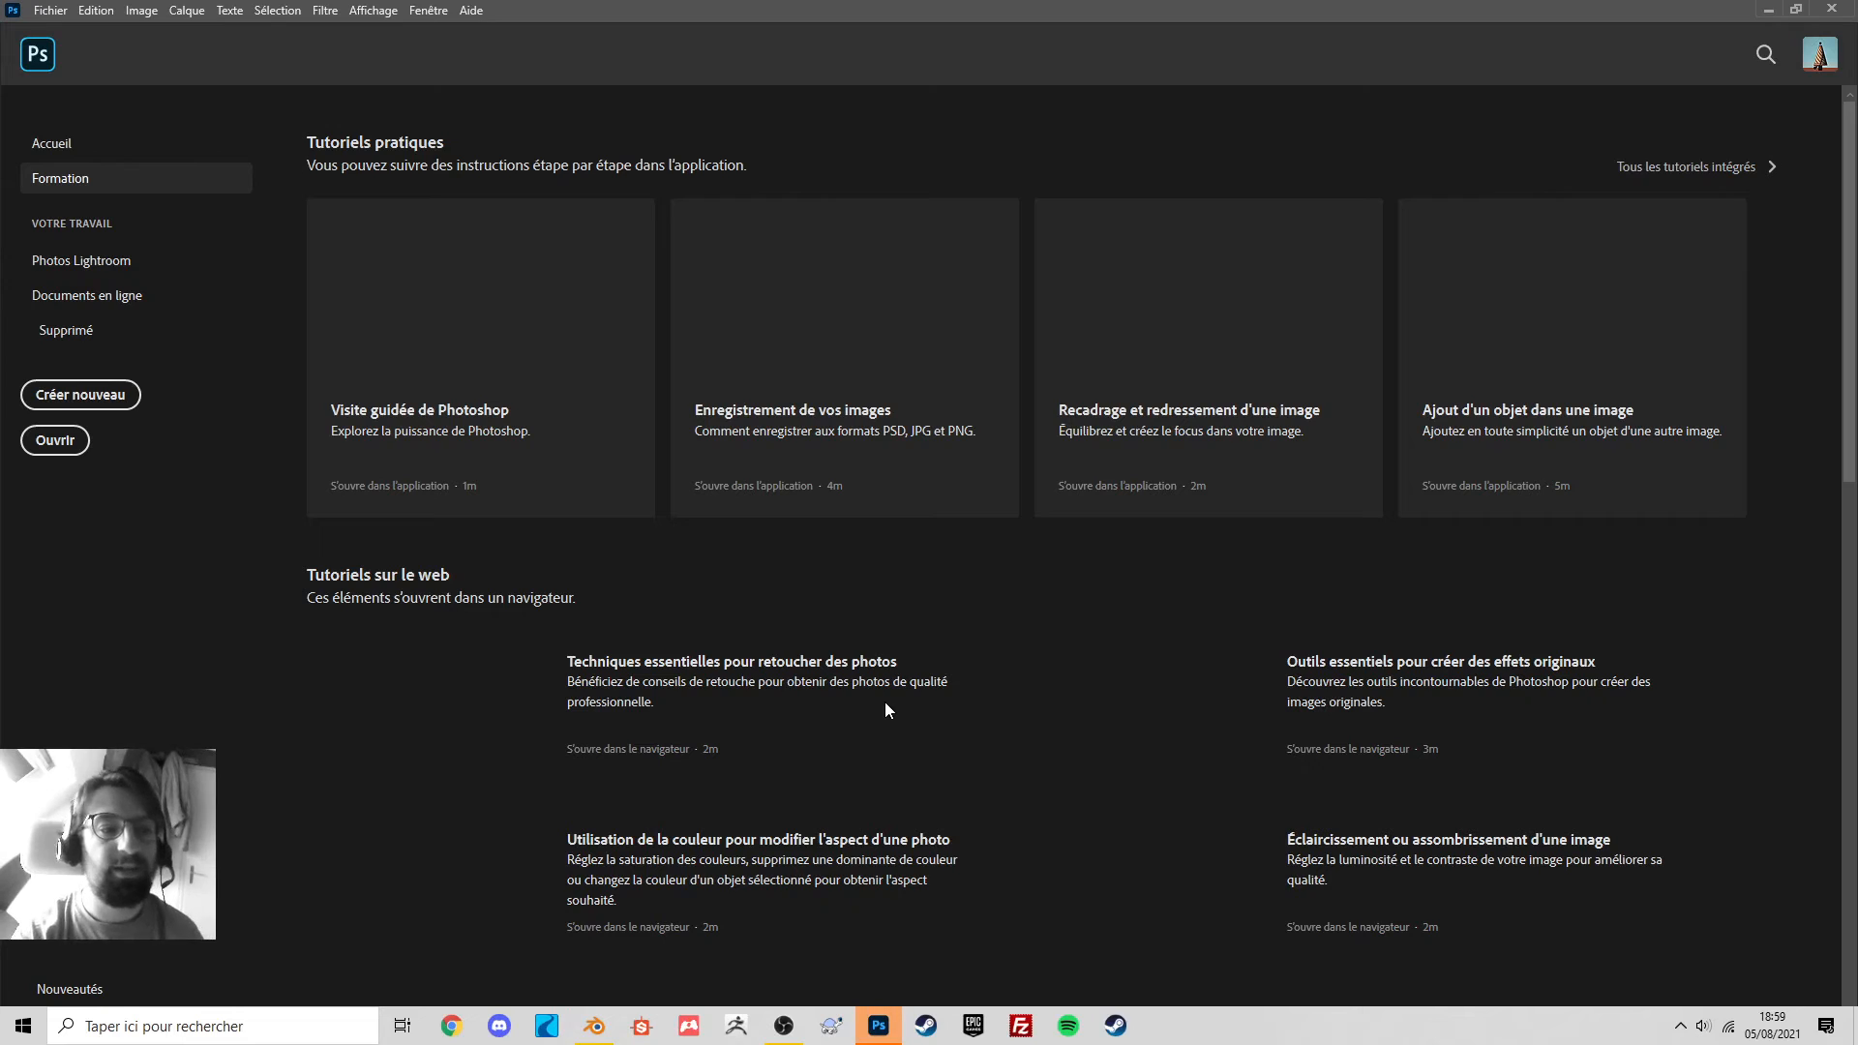
# Create a new 2048×2048 document and hide the grid.
pyautogui.click(58, 395)
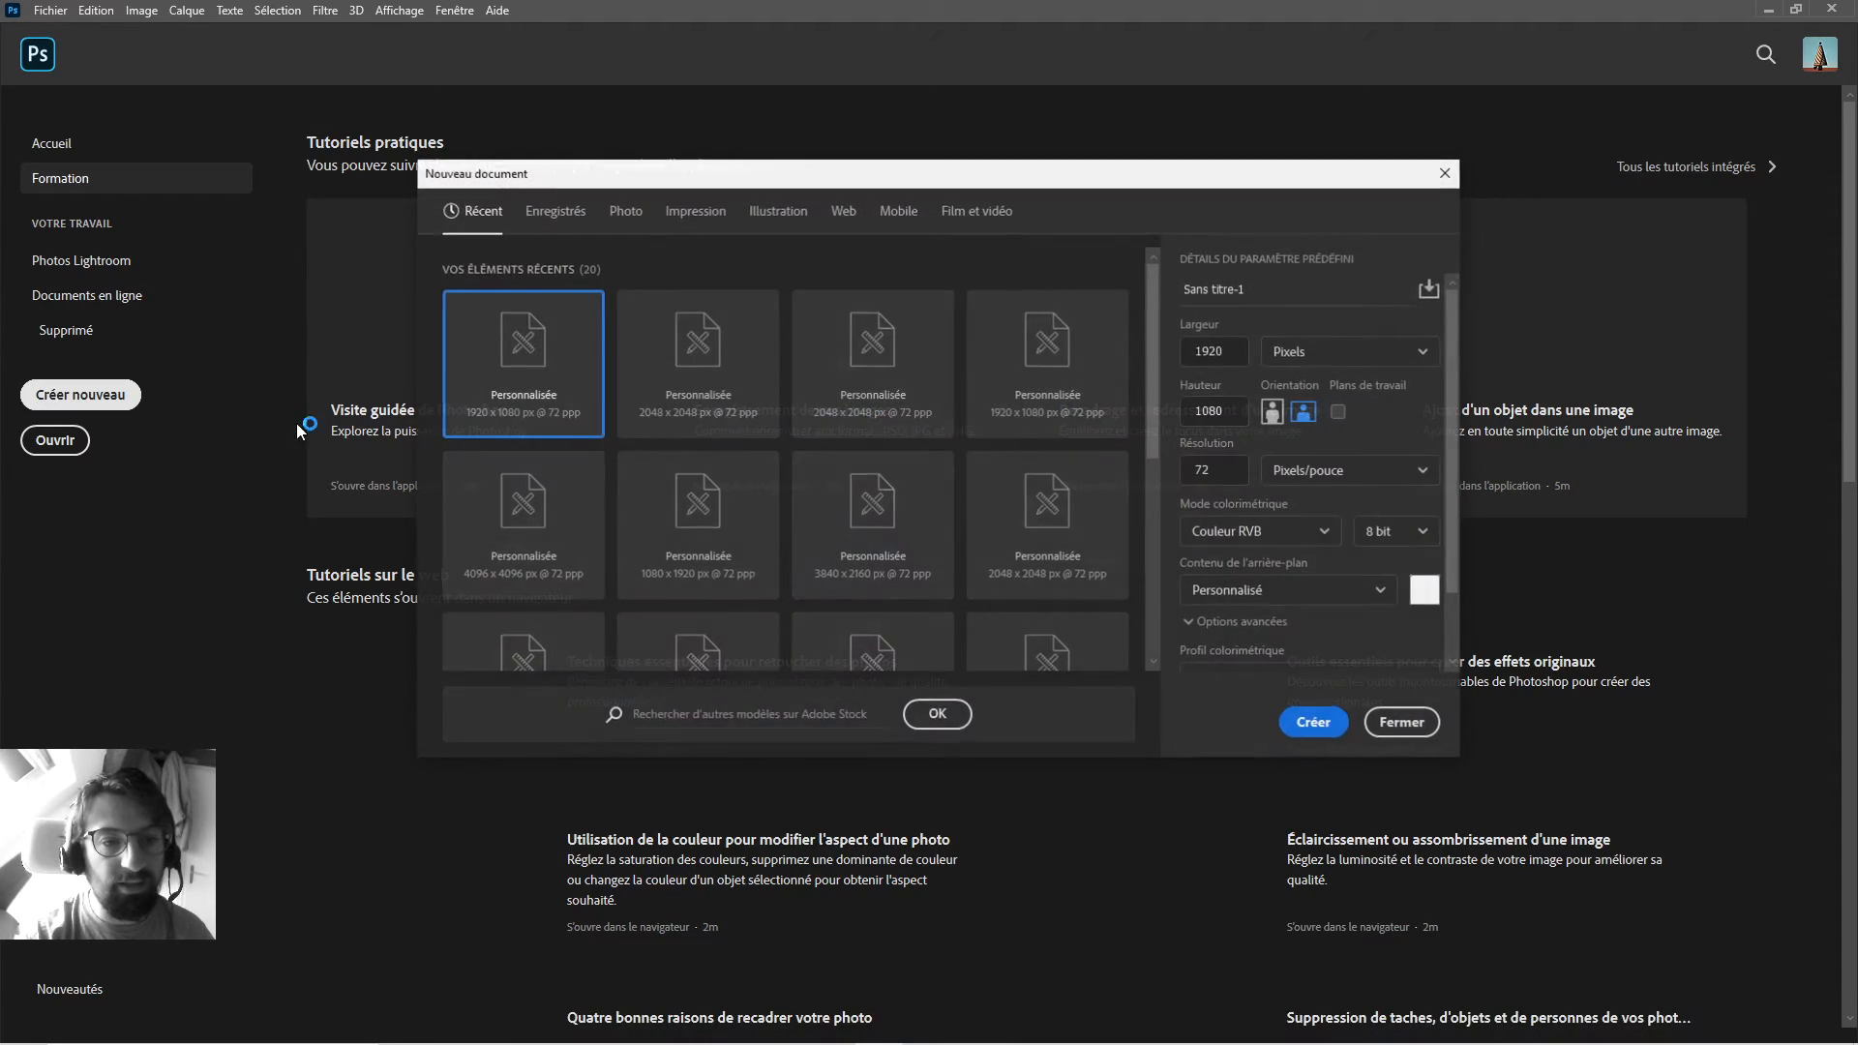
pyautogui.click(699, 376)
pyautogui.click(1314, 723)
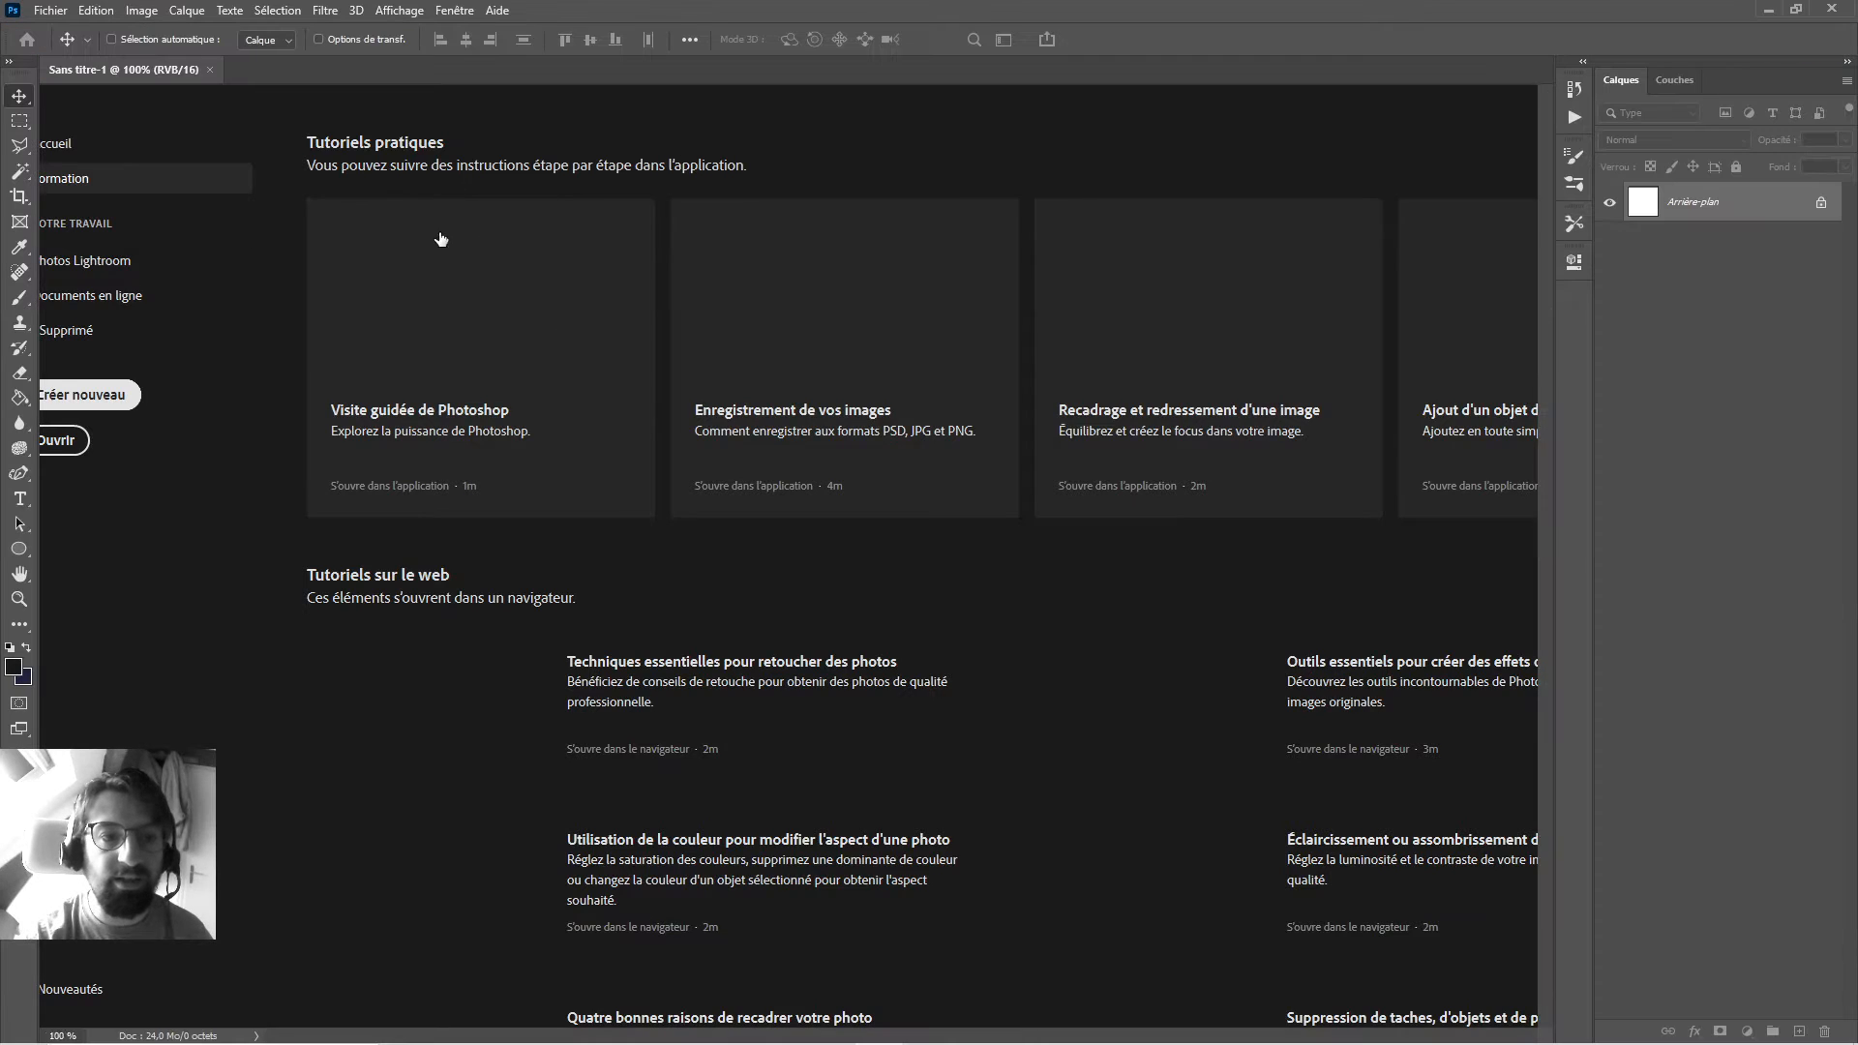
pyautogui.hotkey('ctrl', "'")
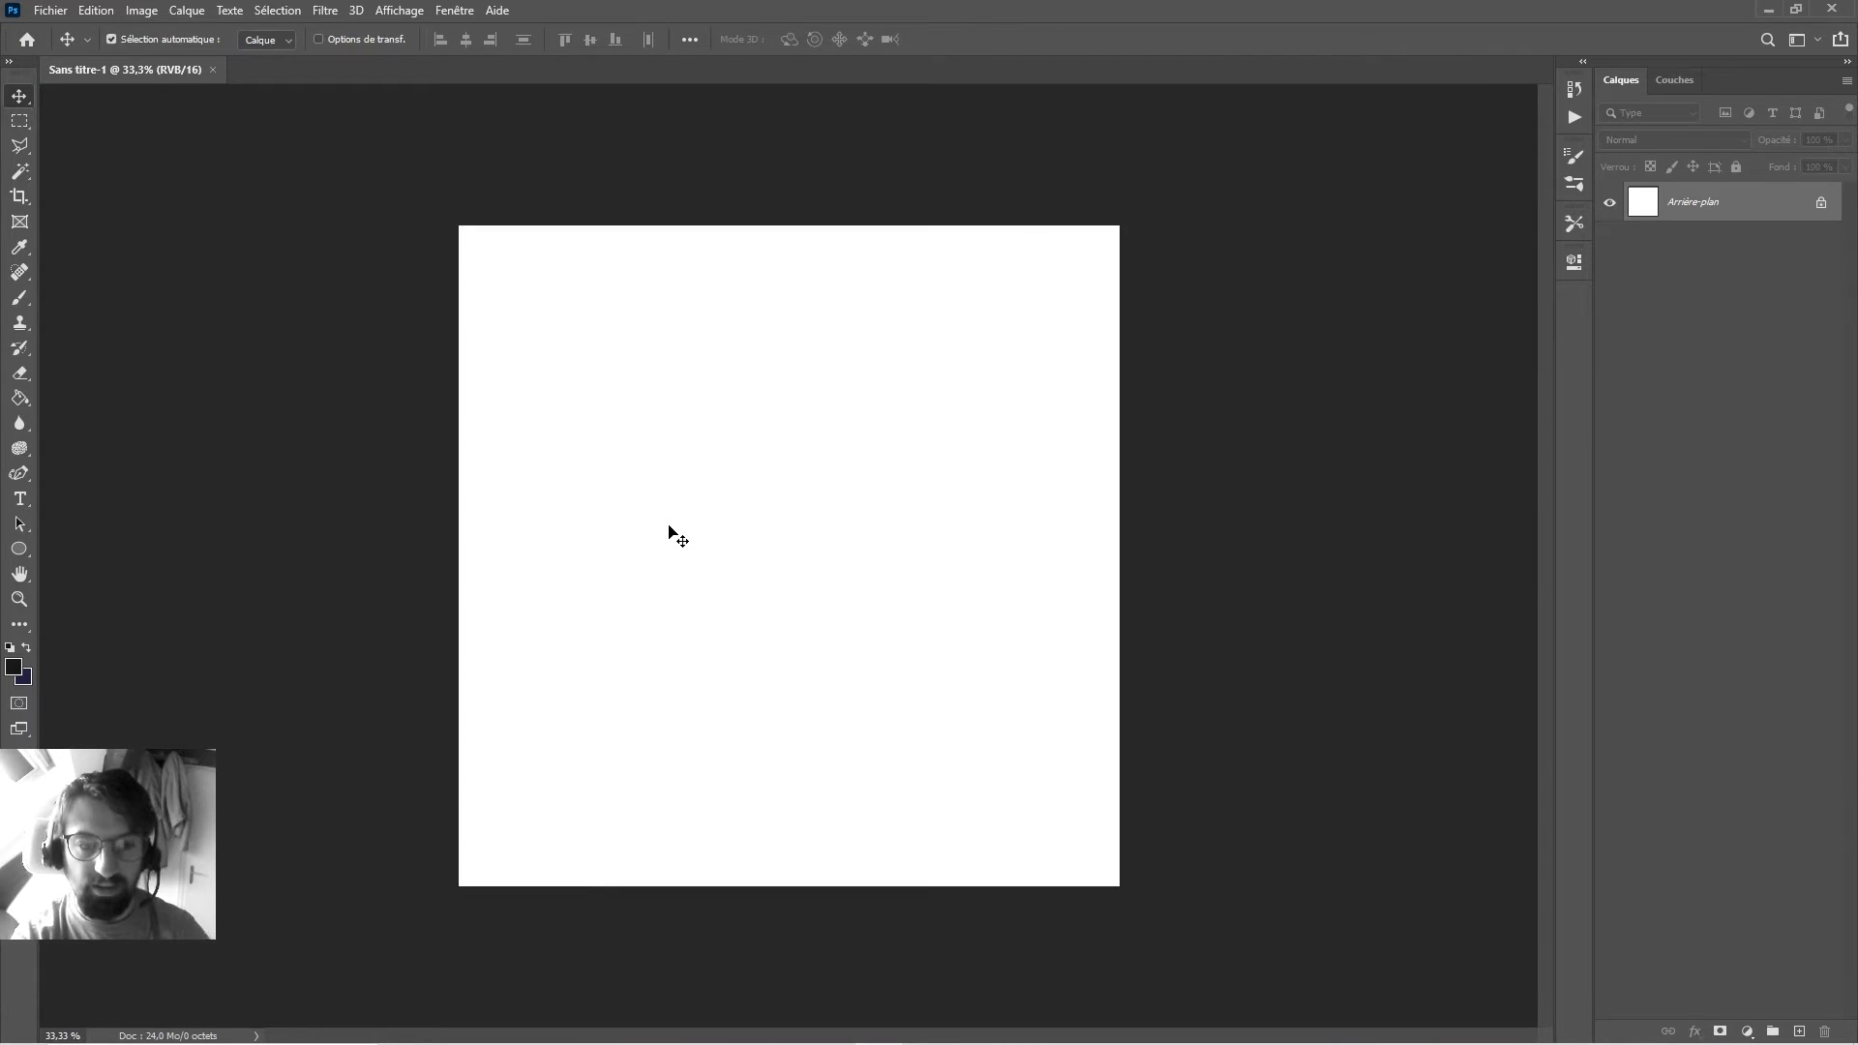
# Unlock the Arrière-plan background as layer Calque 0 and select it for a layer effect.
pyautogui.doubleClick(1655, 205)
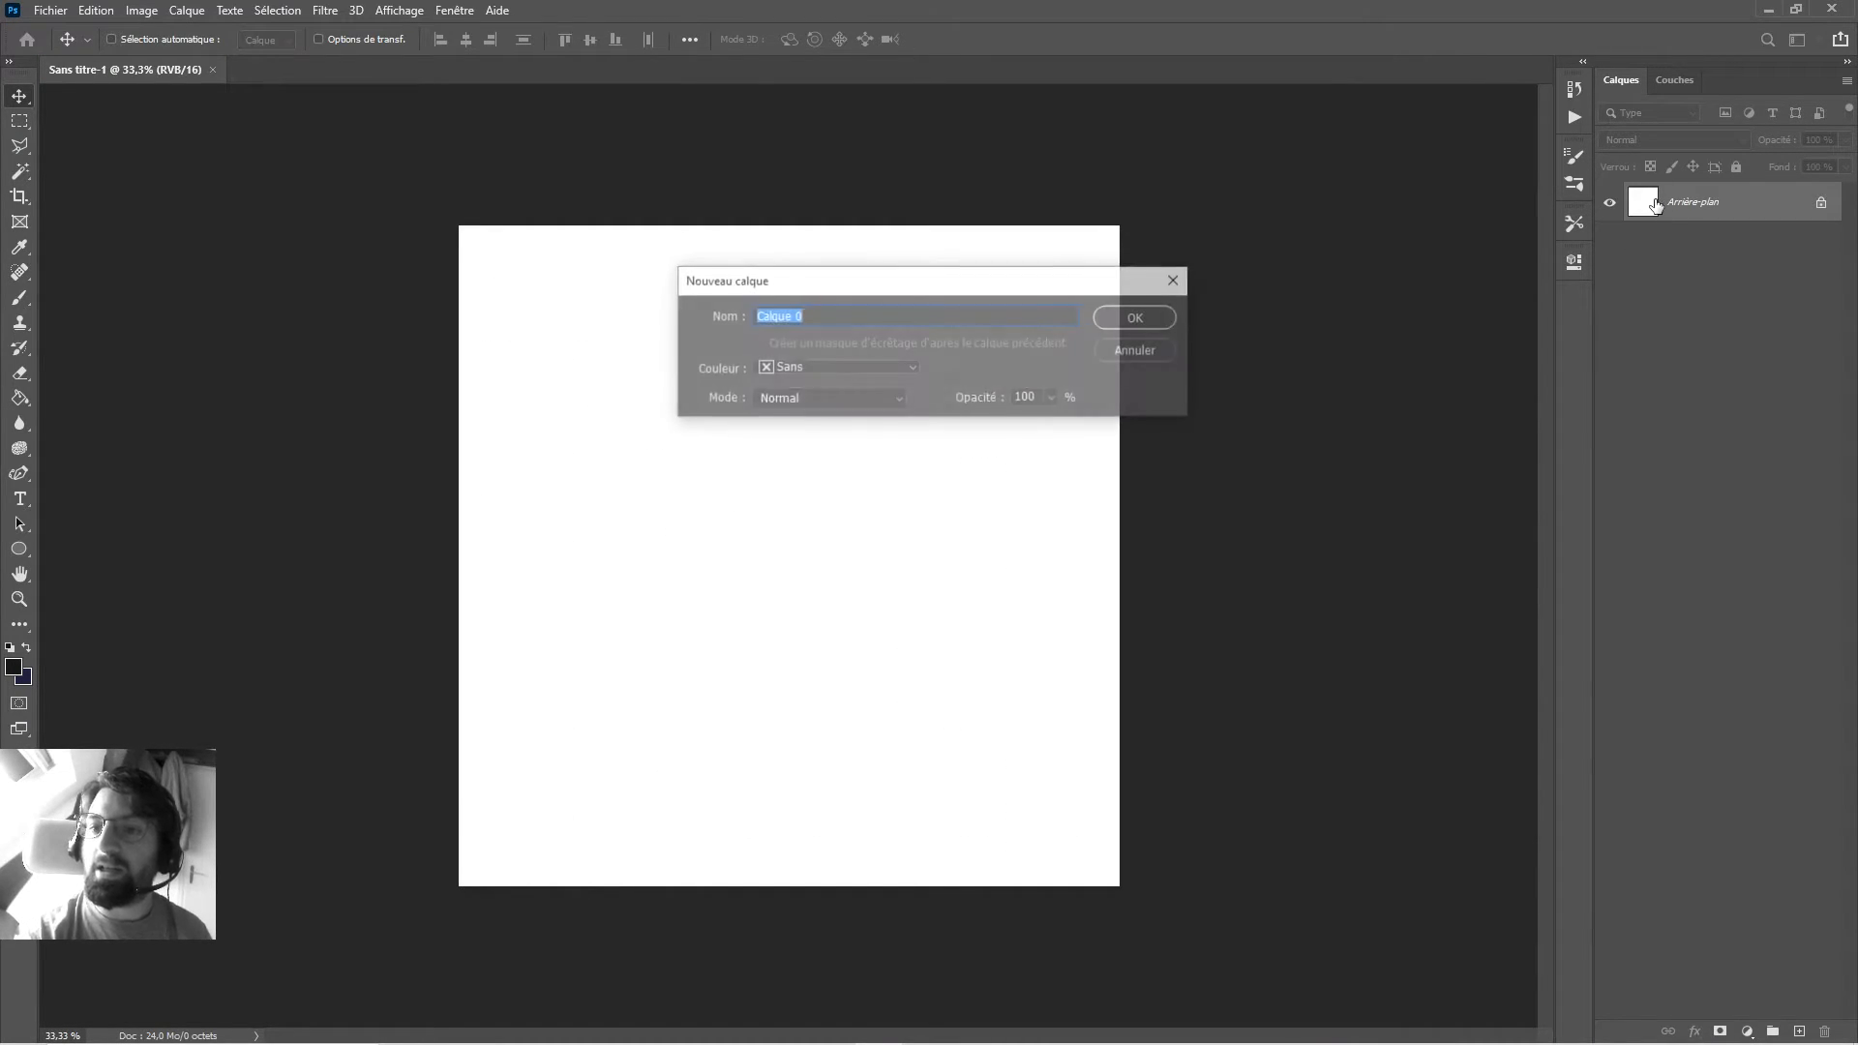
pyautogui.press('Return')
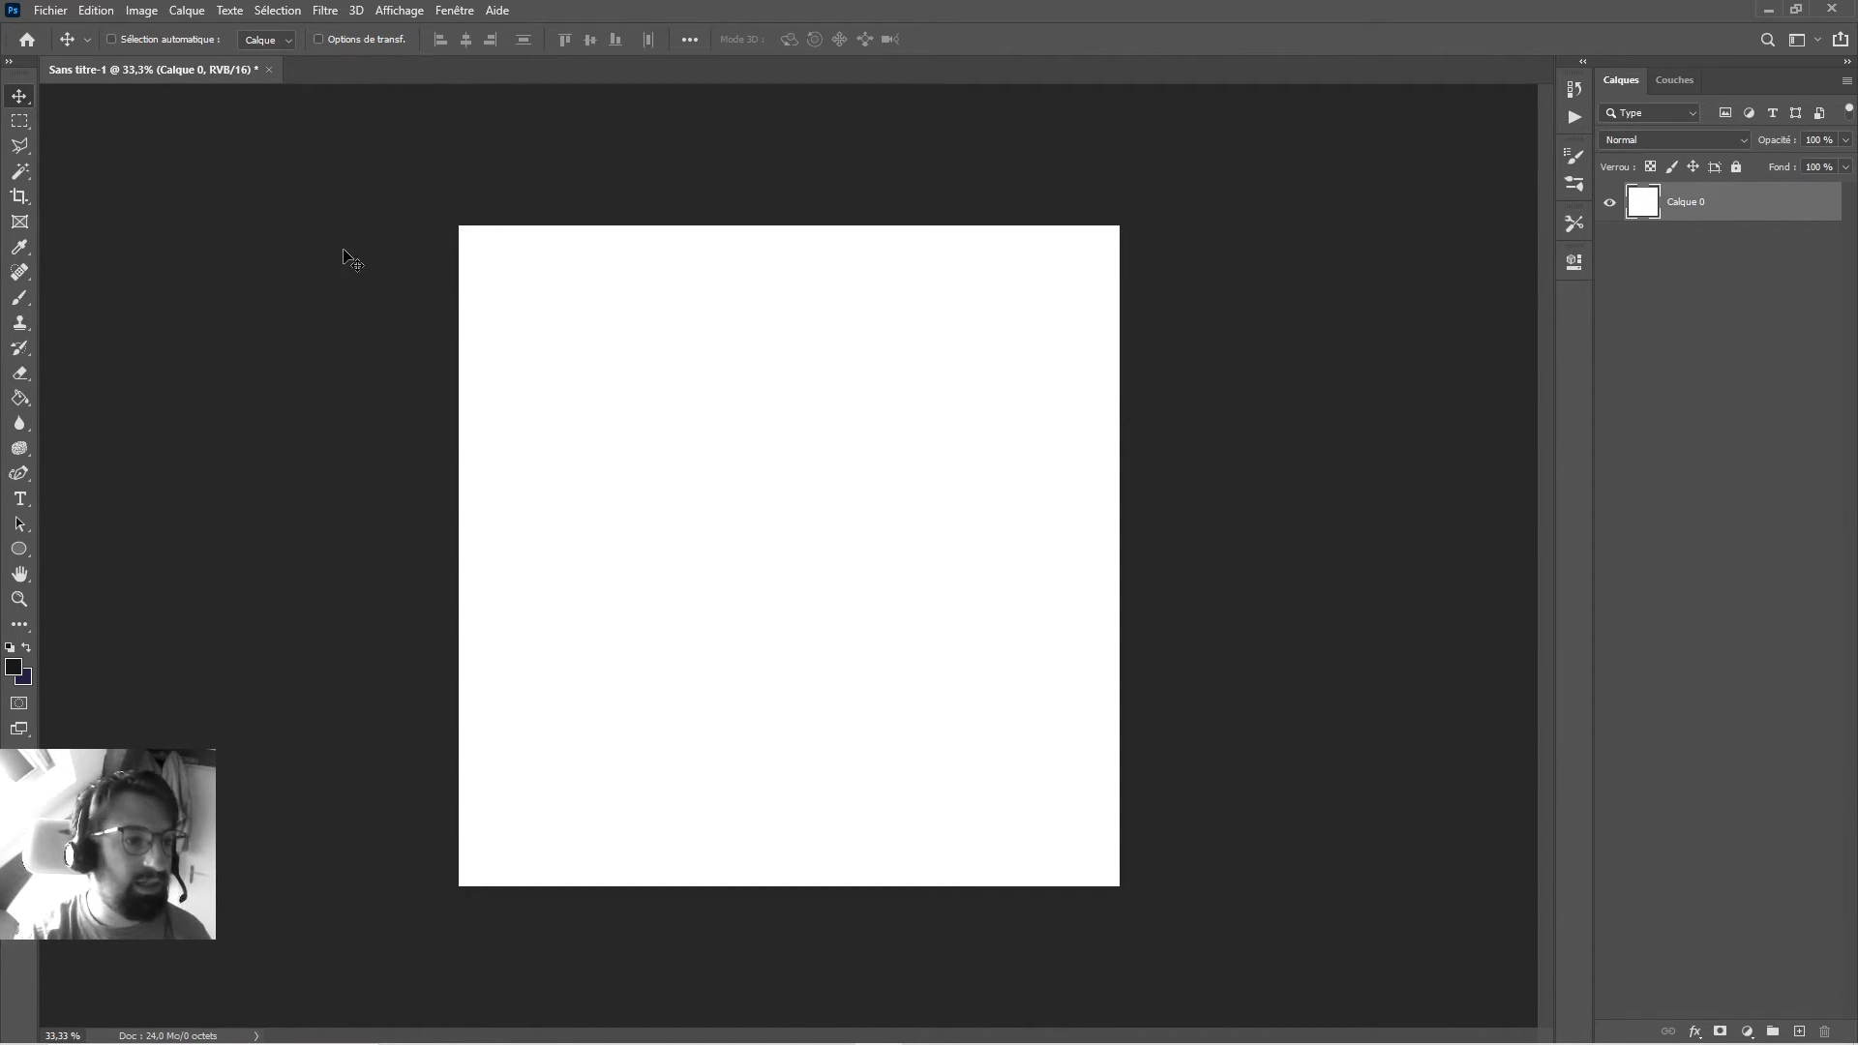
pyautogui.click(87, 12)
pyautogui.click(101, 12)
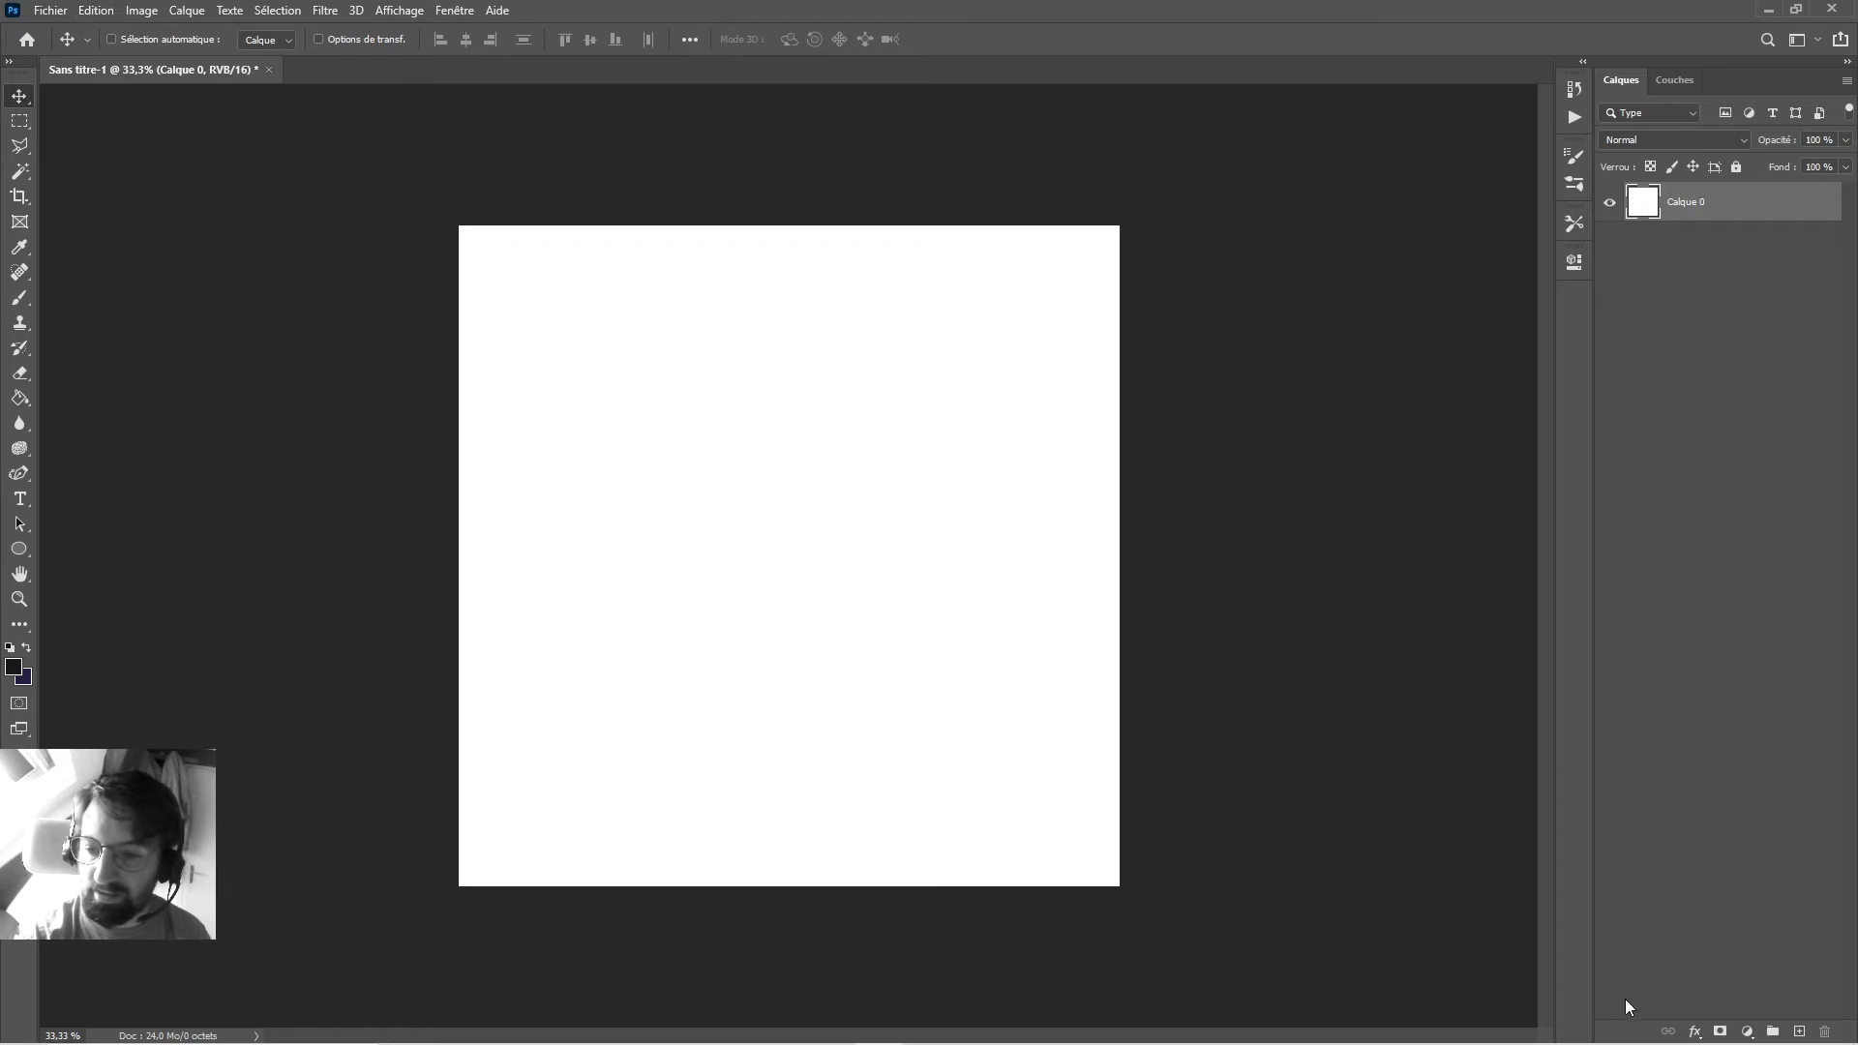
pyautogui.click(1693, 912)
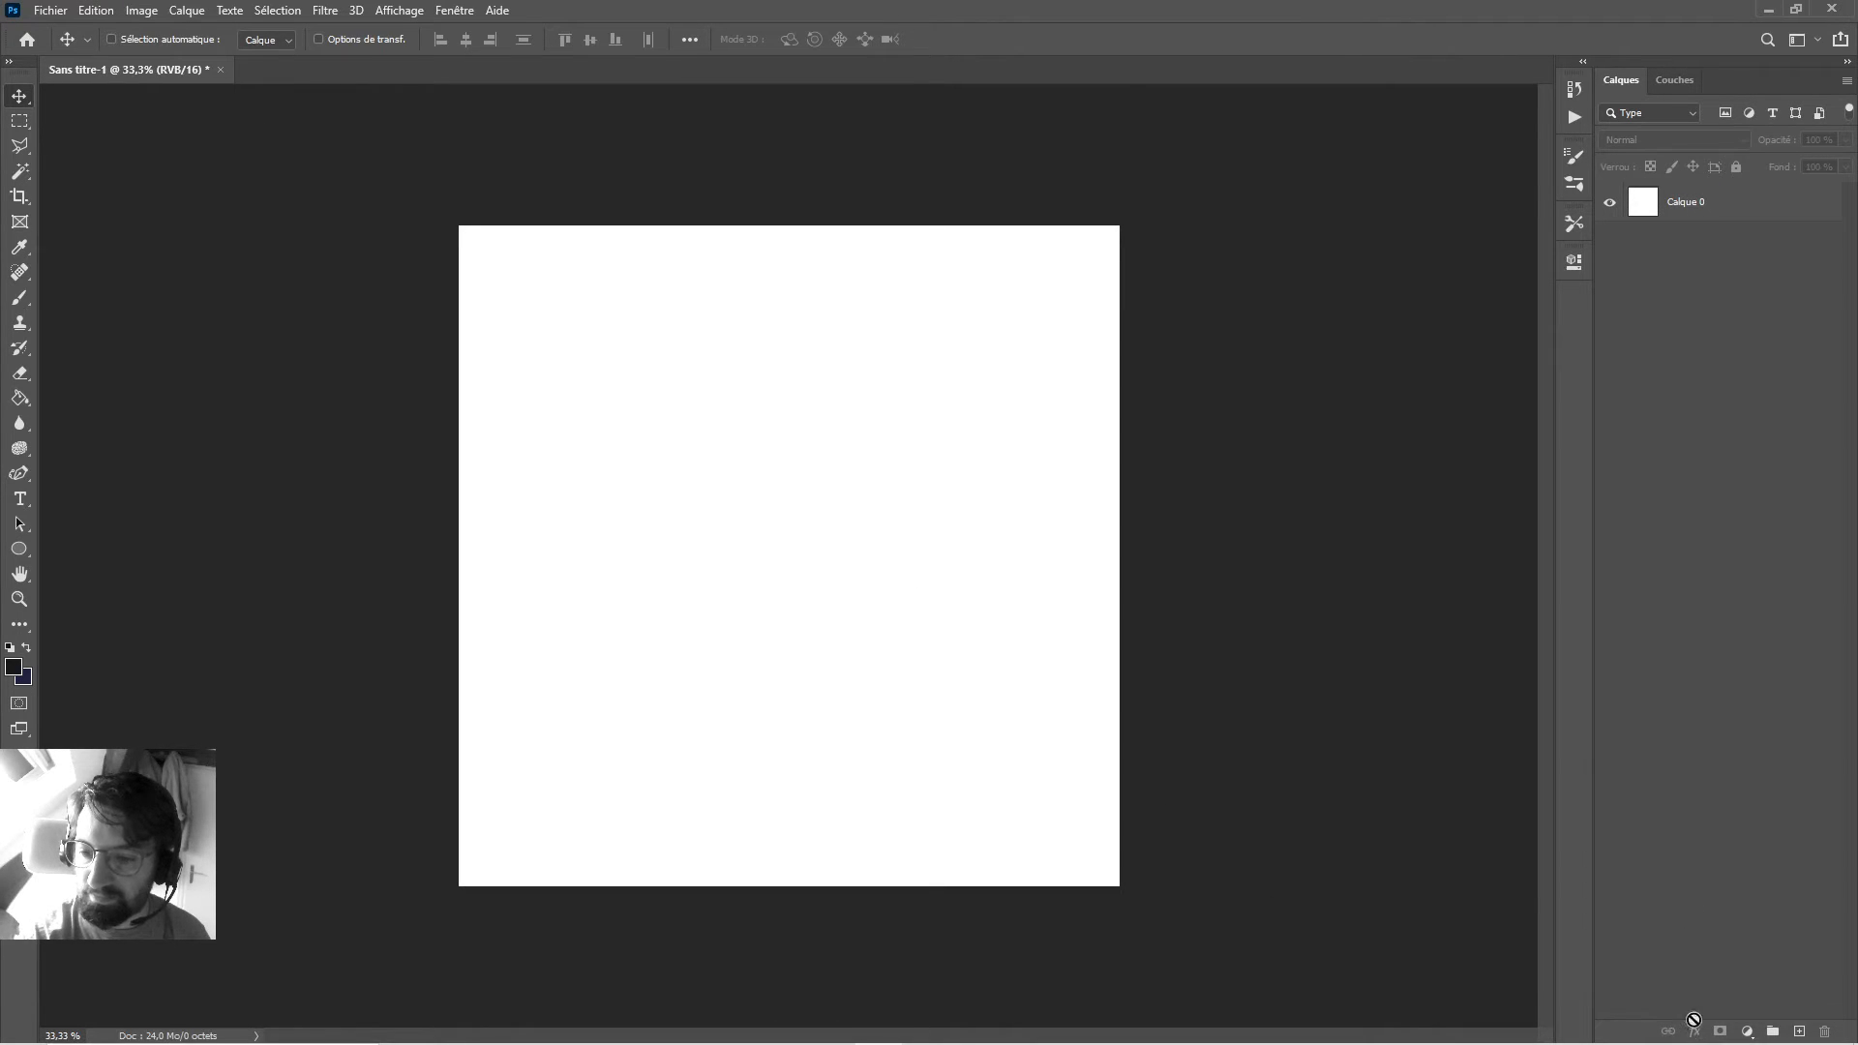
pyautogui.click(1684, 215)
pyautogui.click(1671, 967)
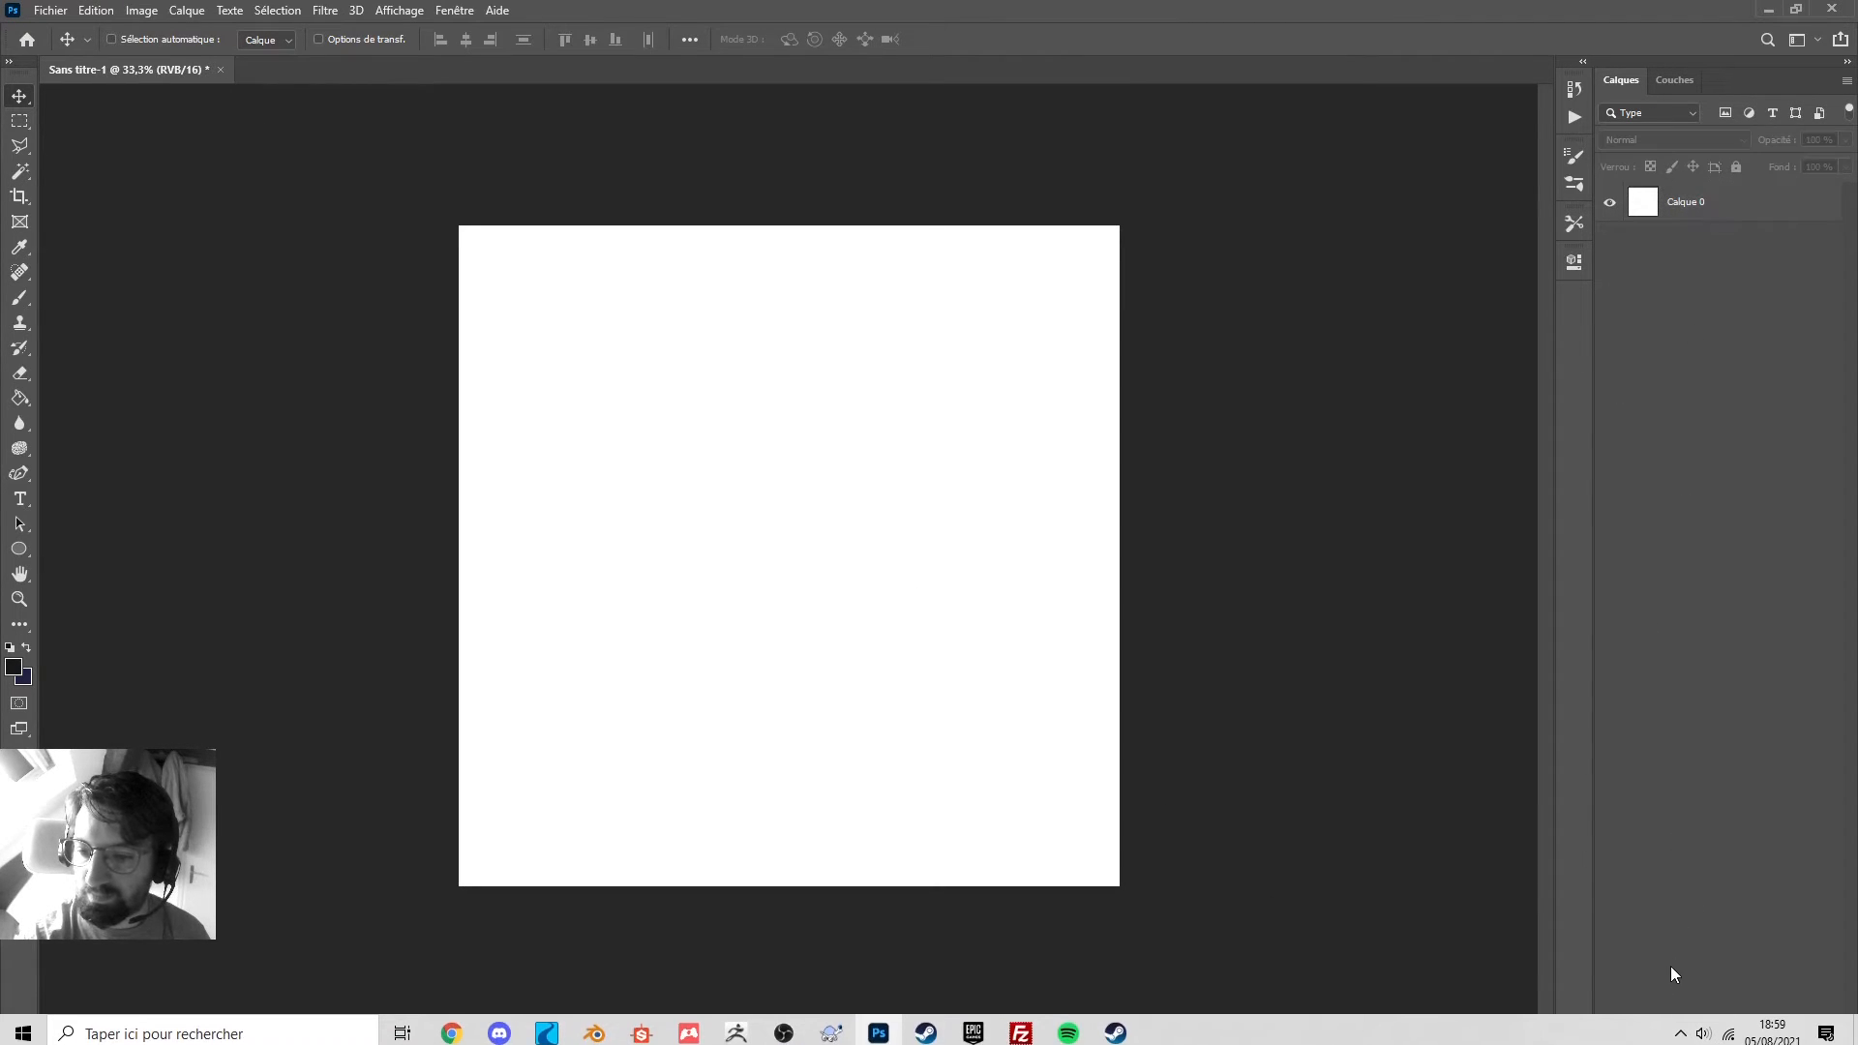
pyautogui.click(1663, 214)
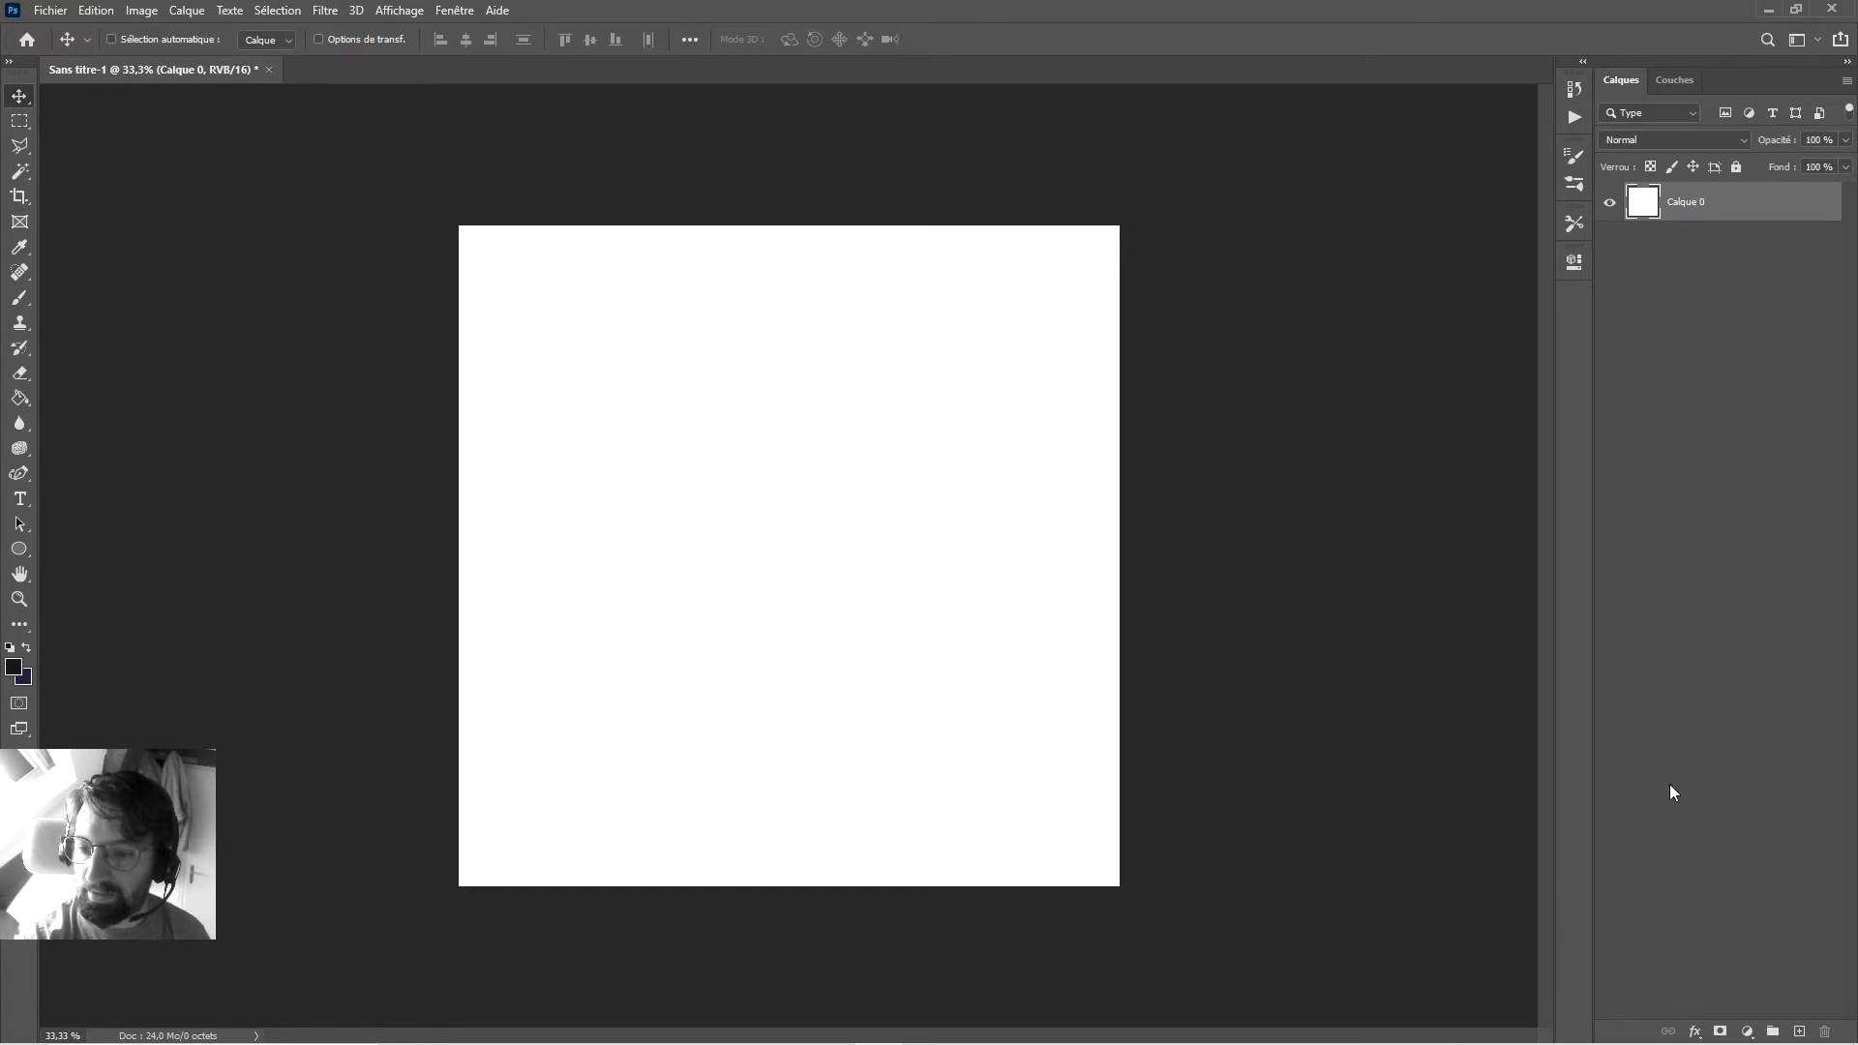
pyautogui.click(1691, 1028)
# Add a Gradient Overlay with raised opacity and set its right stop to greyish beige.
pyautogui.click(1741, 958)
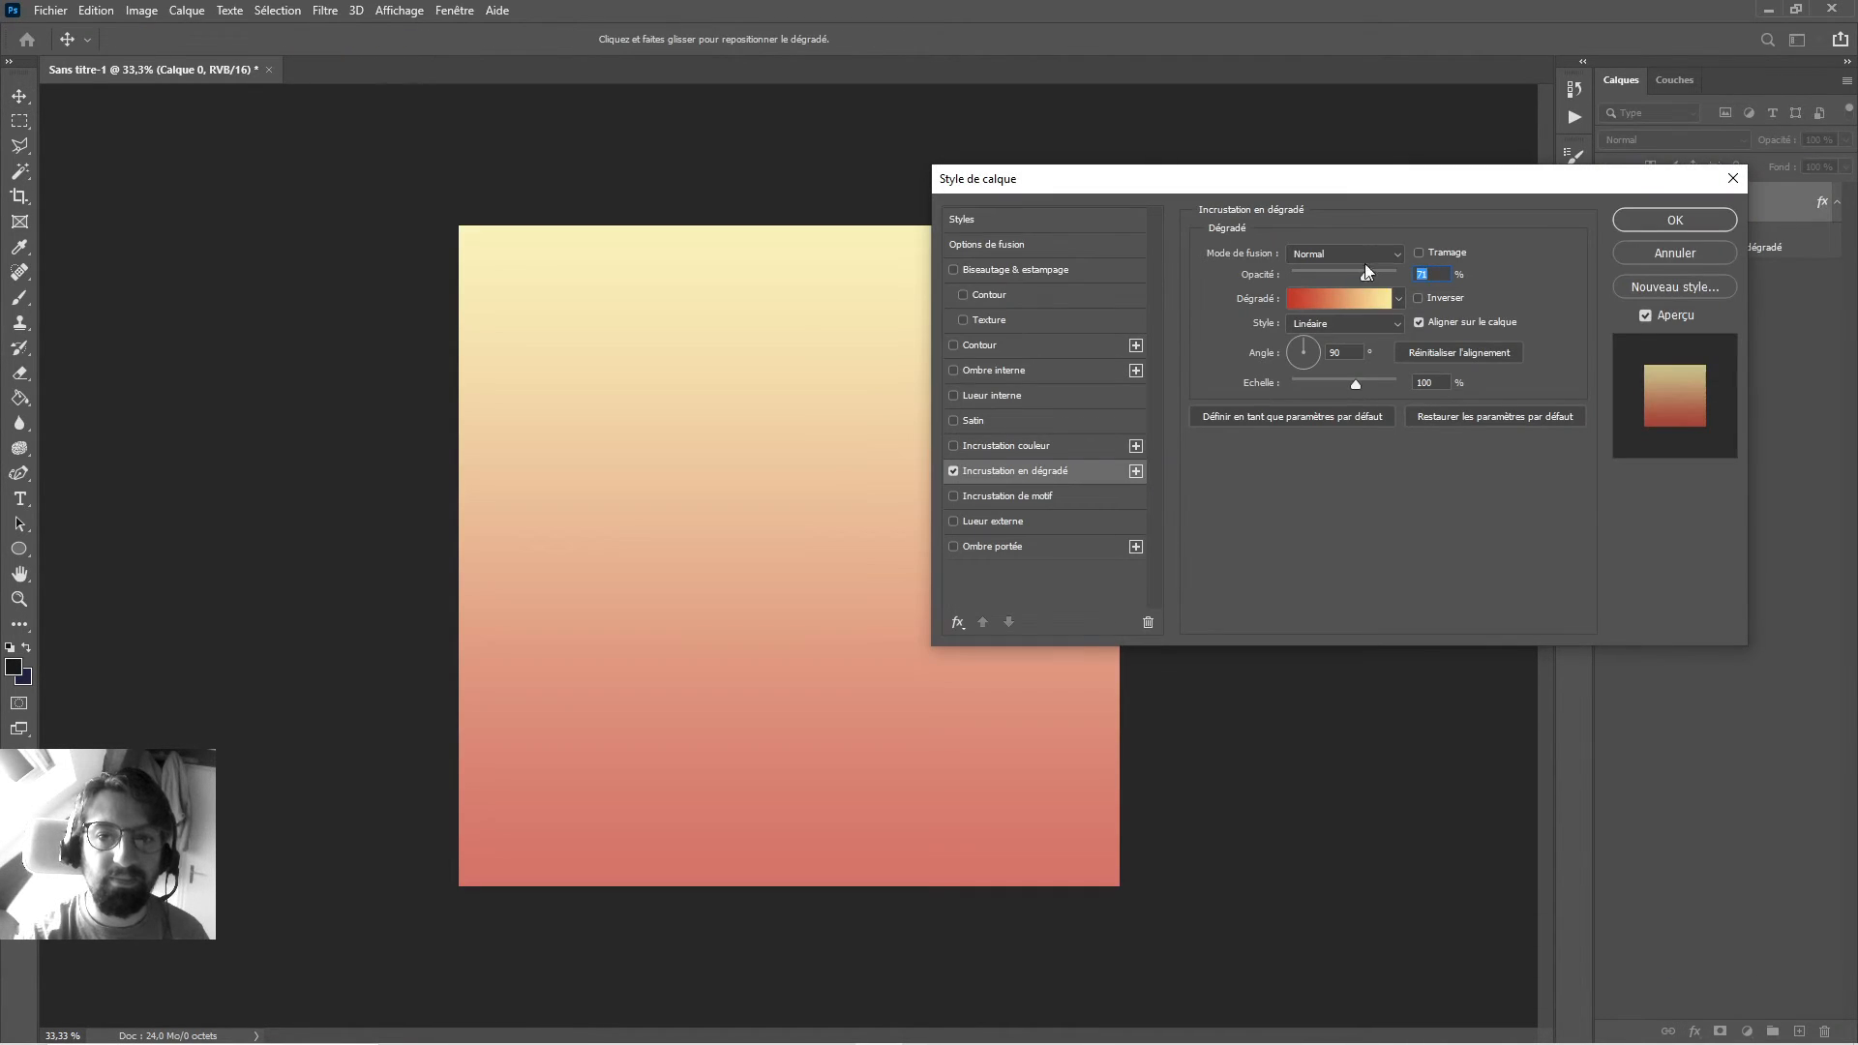
pyautogui.moveTo(1366, 274); pyautogui.dragTo(1386, 280)
pyautogui.click(1360, 302)
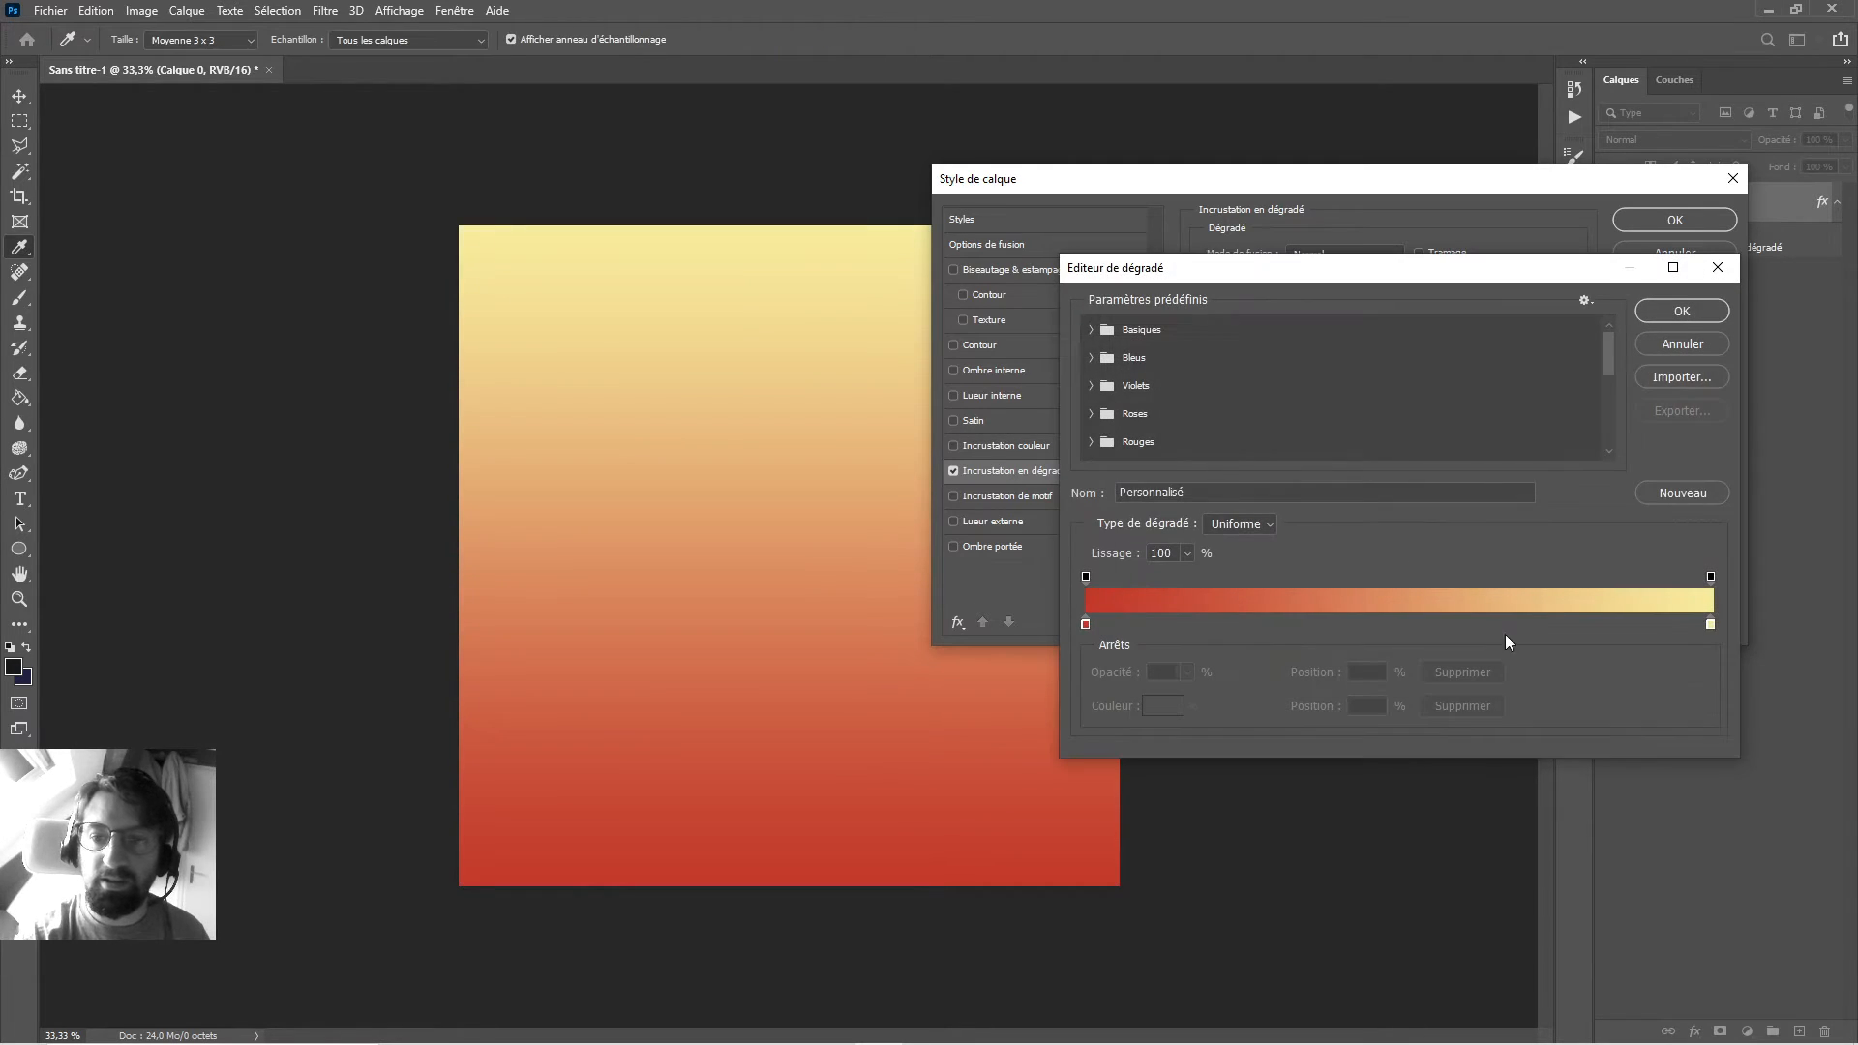
pyautogui.click(1711, 624)
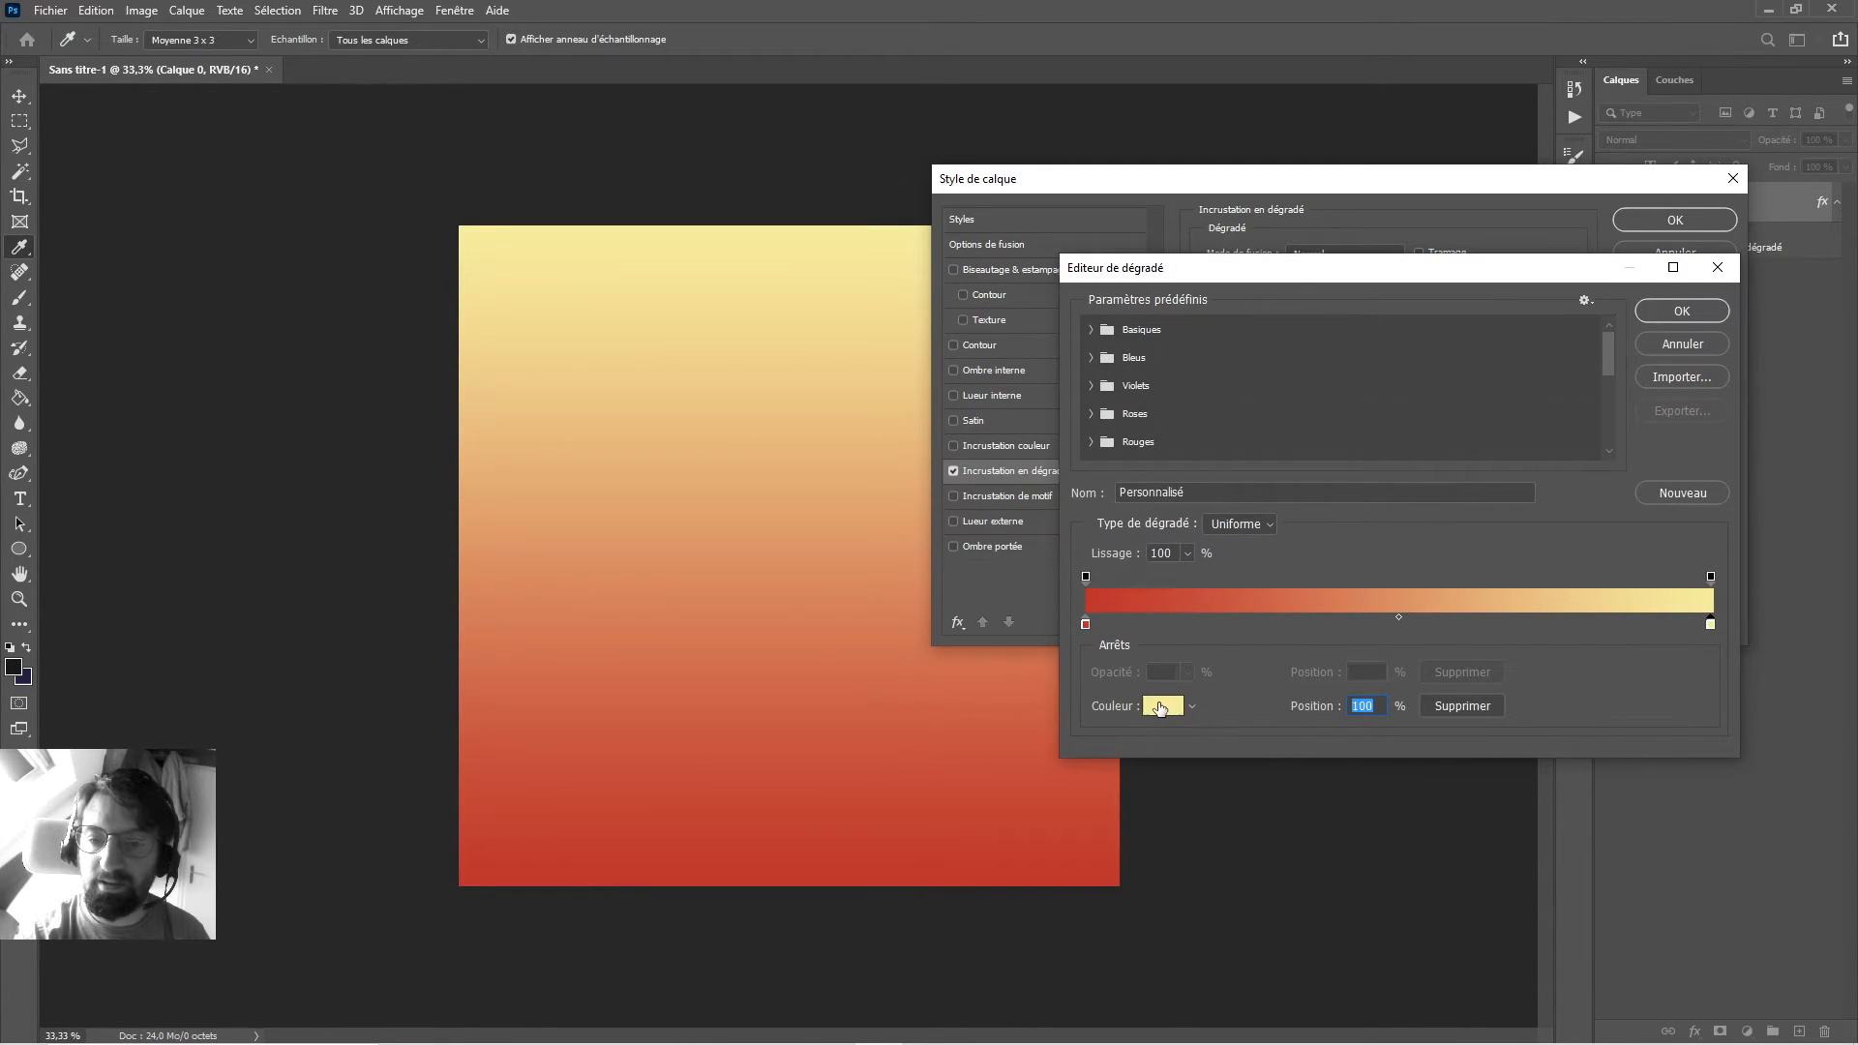
pyautogui.click(1162, 706)
pyautogui.click(1318, 550)
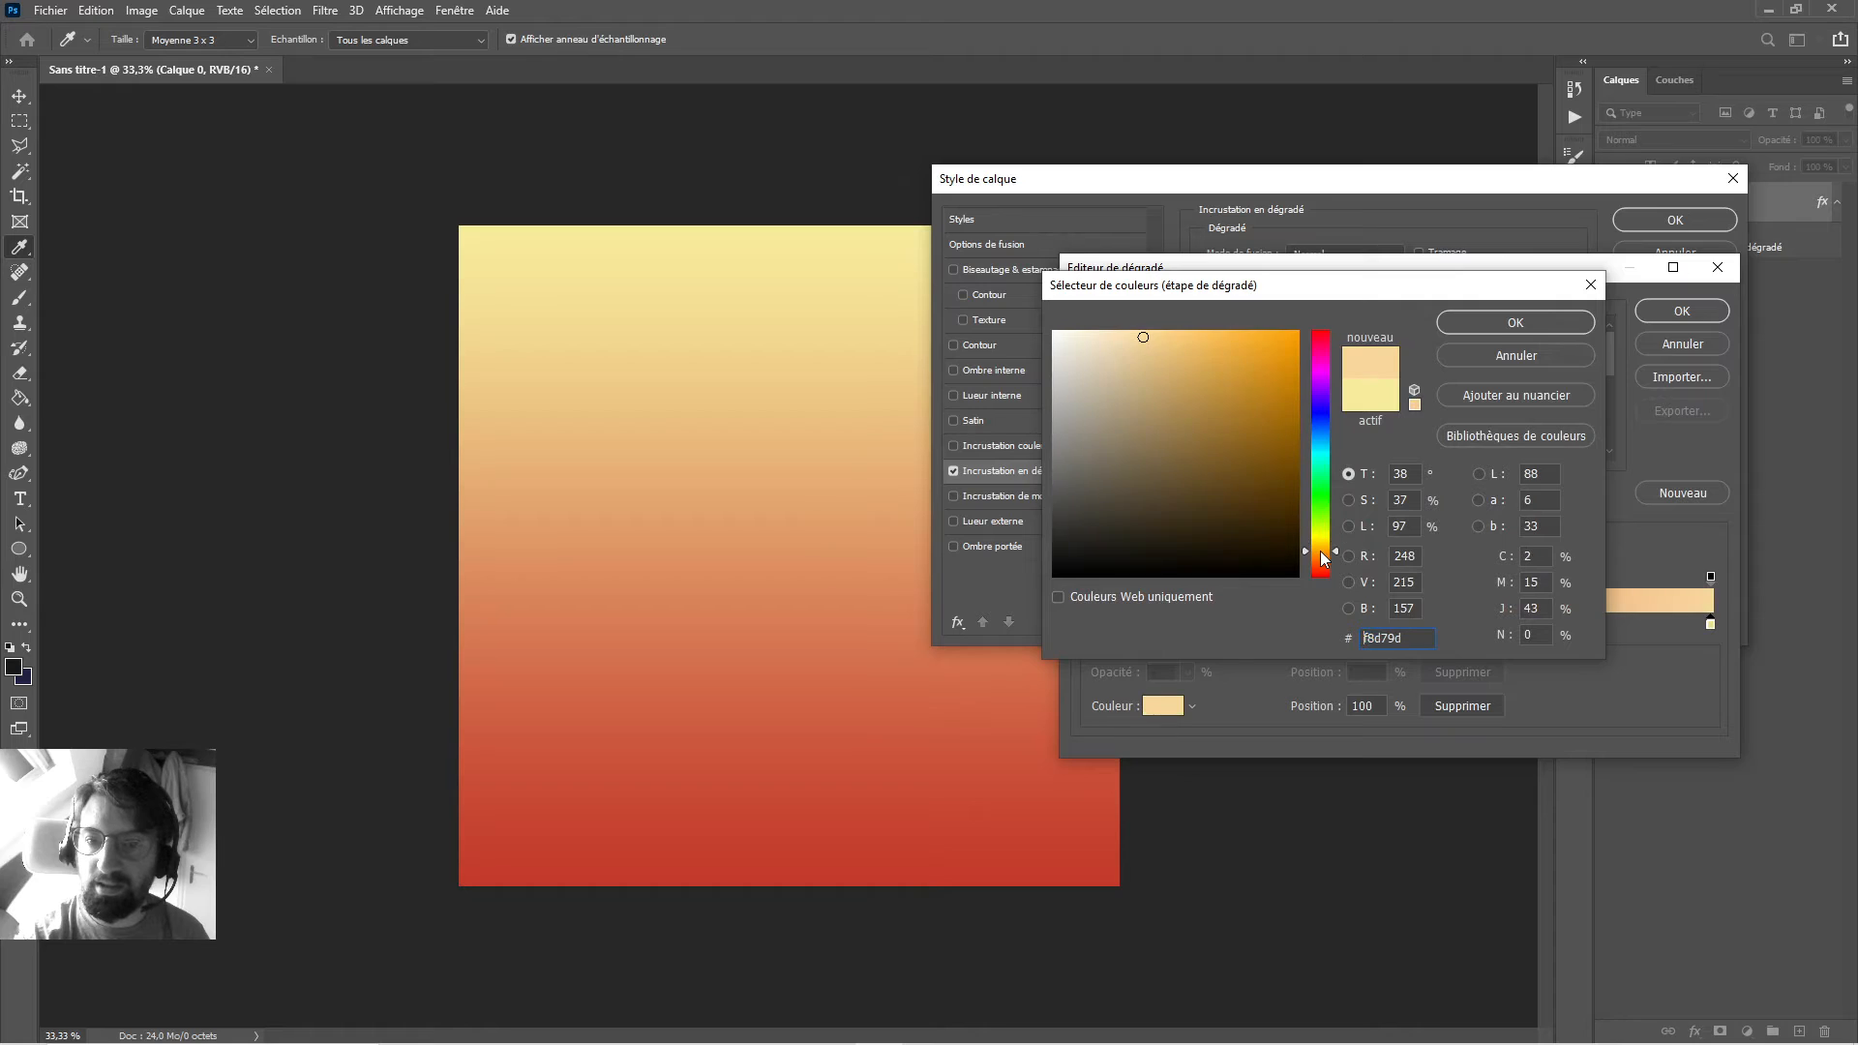
pyautogui.click(1089, 379)
pyautogui.moveTo(1089, 379); pyautogui.dragTo(1111, 422)
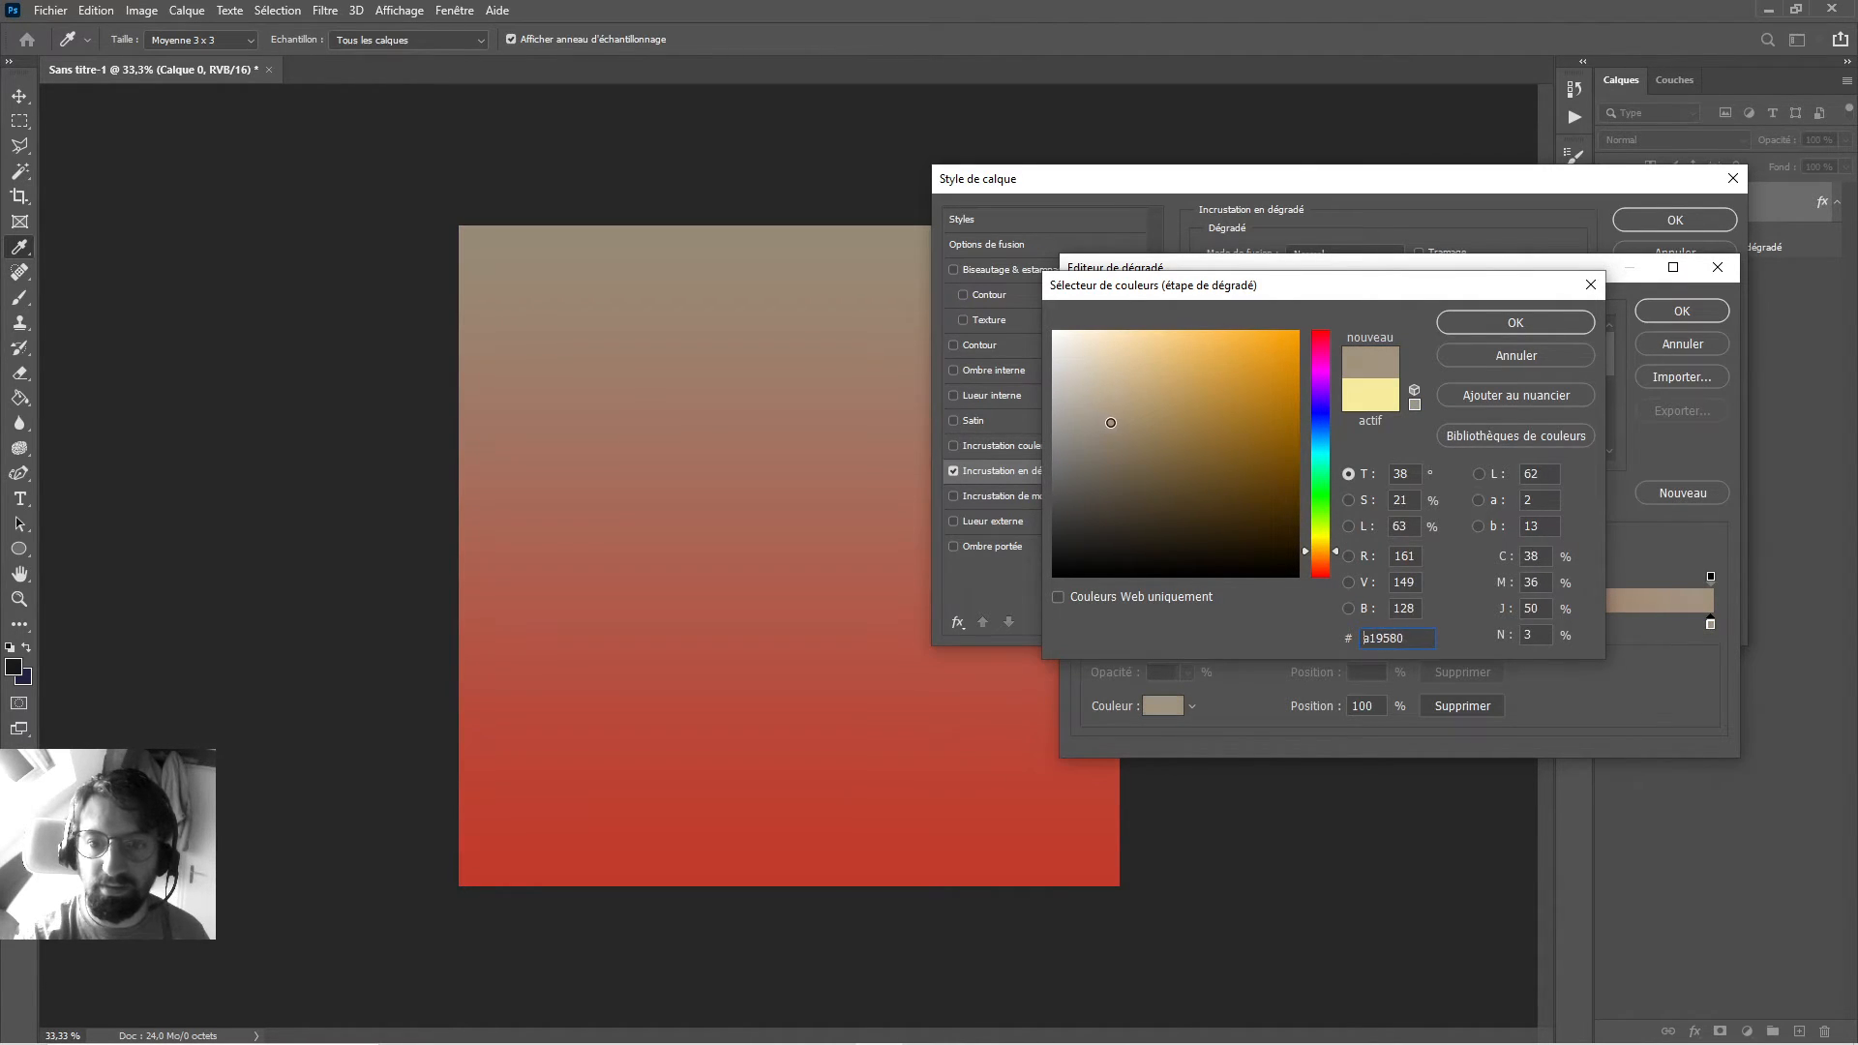
pyautogui.click(1514, 325)
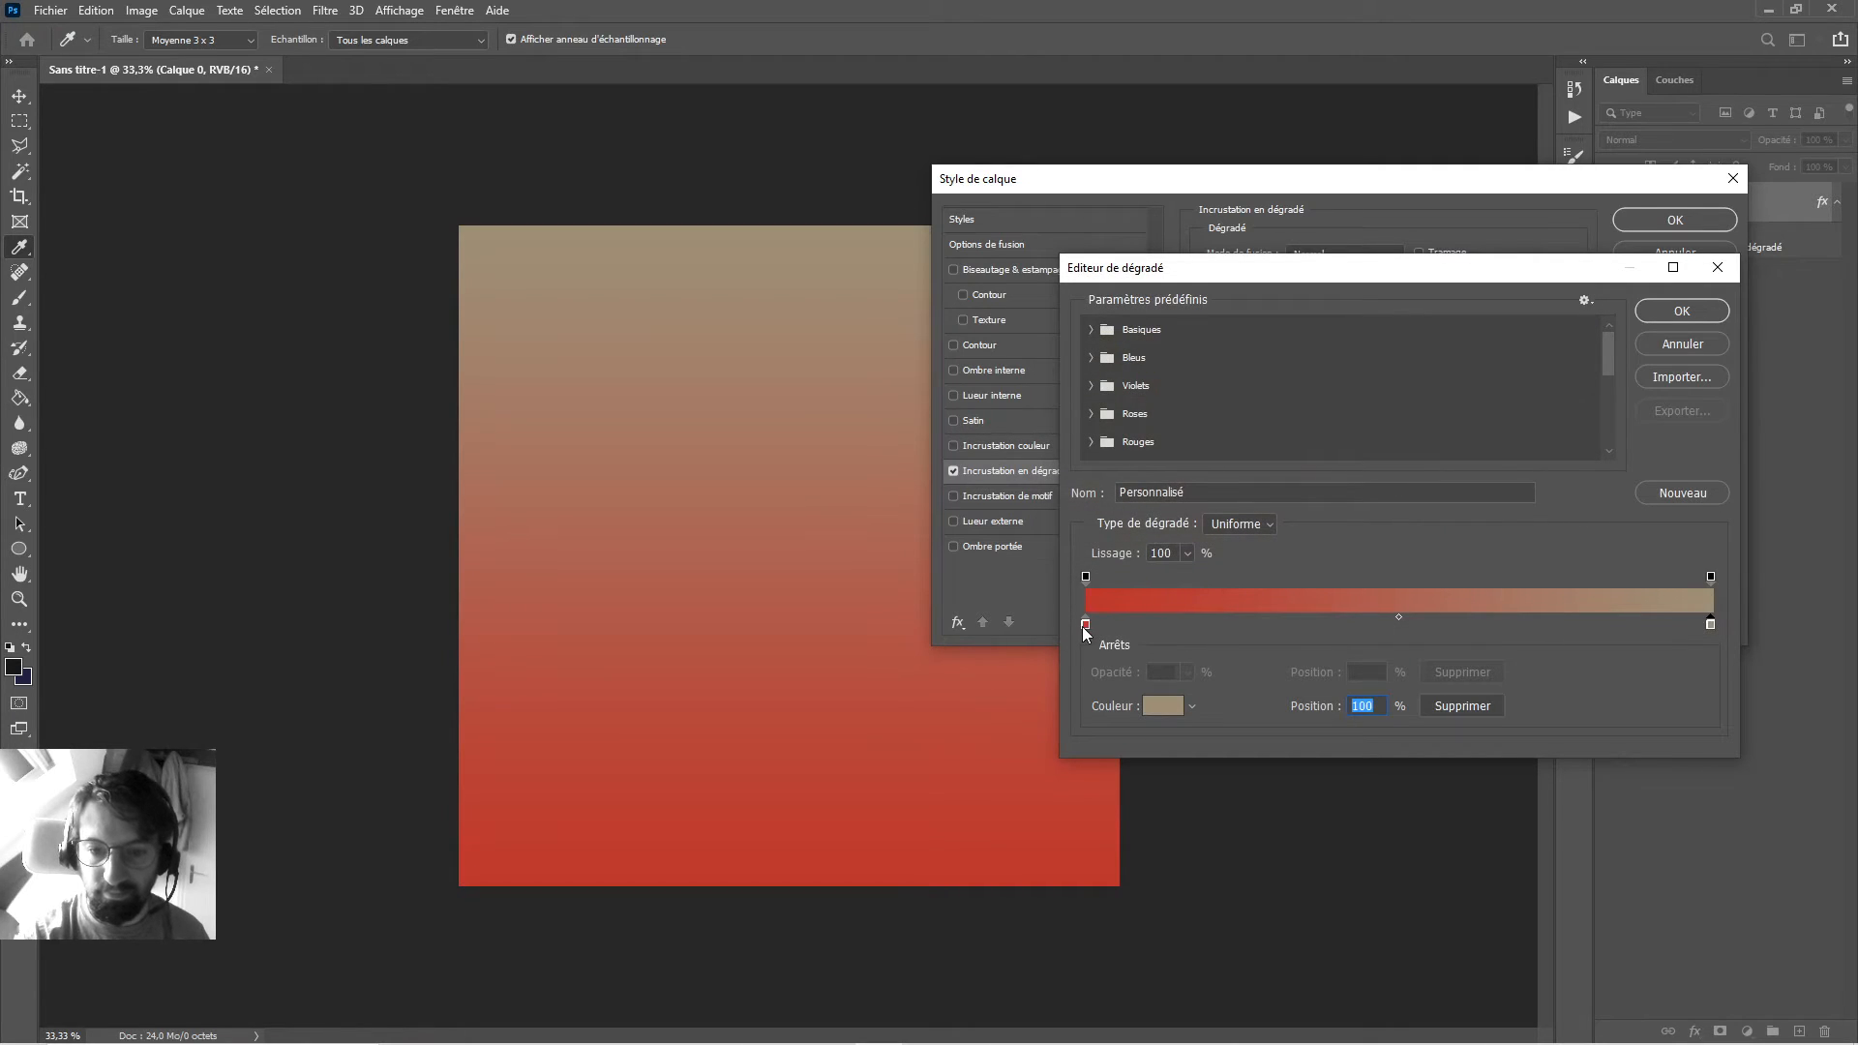
# Set the gradient's left stop to dark brown and apply the layer style.
pyautogui.click(1086, 627)
pyautogui.click(1163, 706)
pyautogui.click(1098, 473)
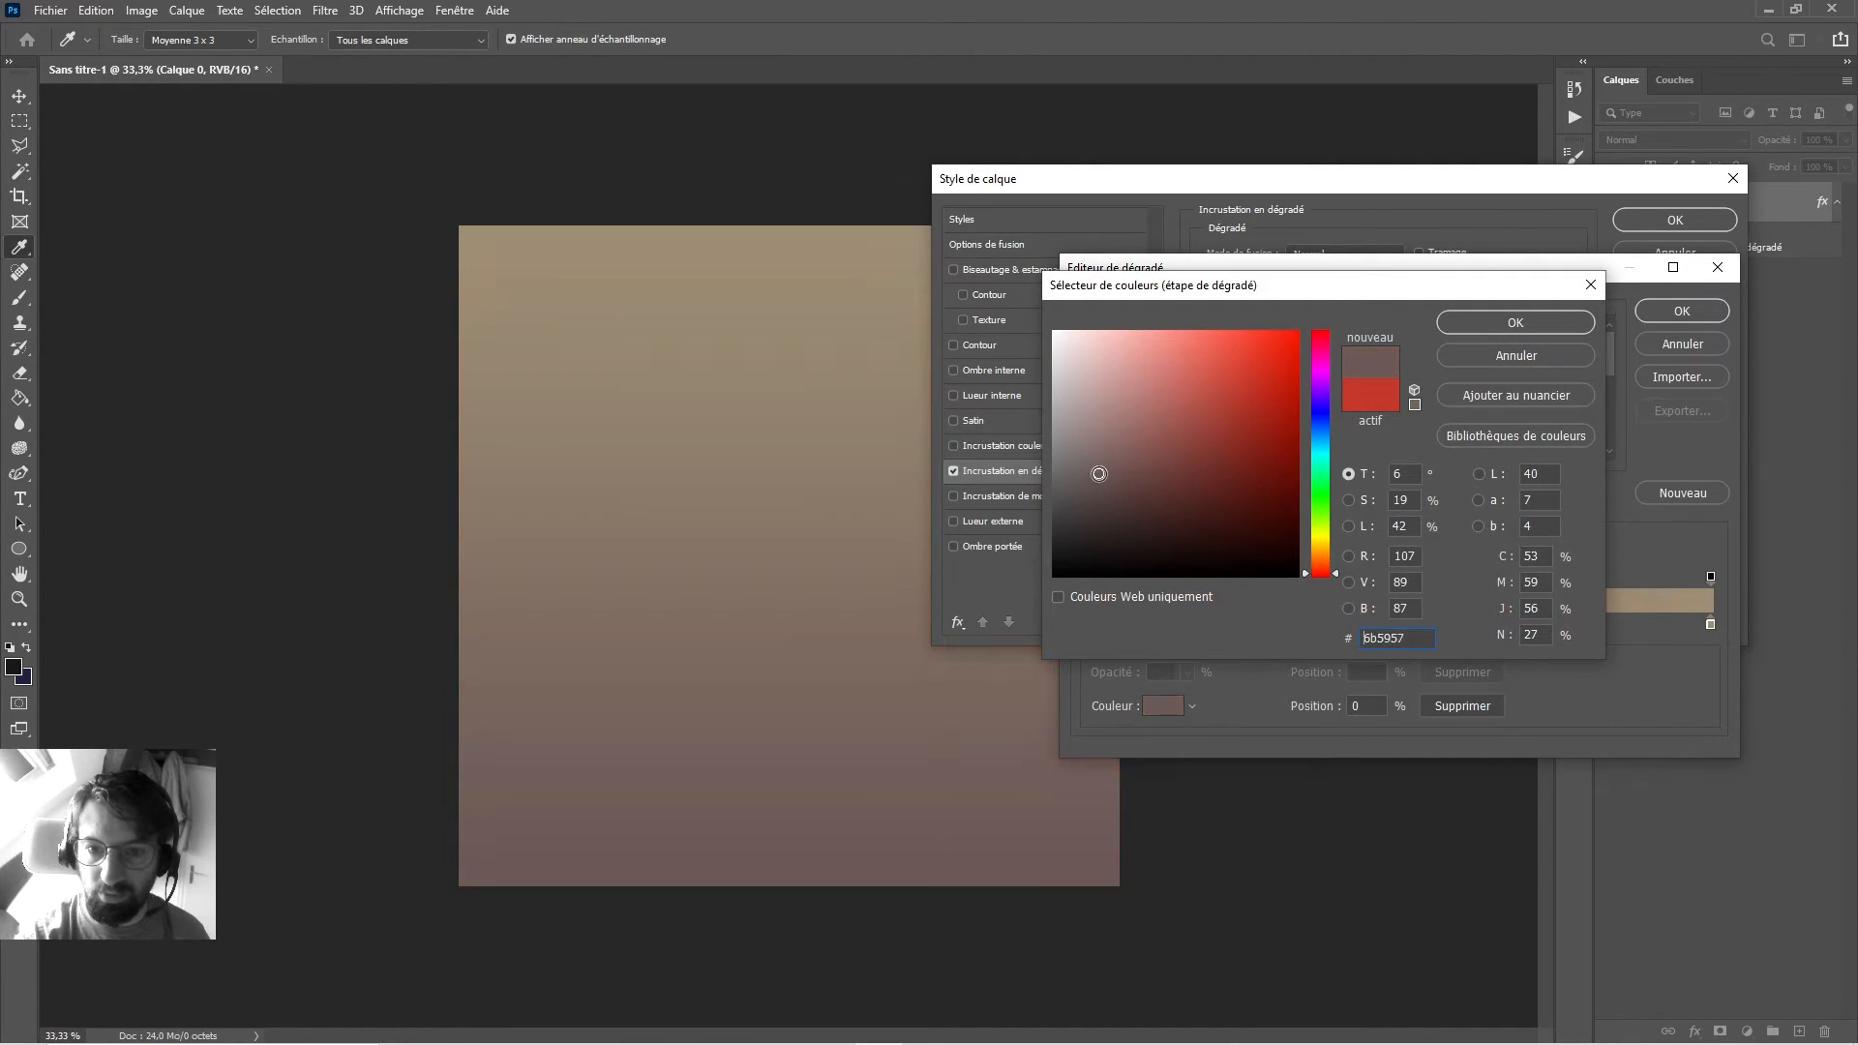
pyautogui.moveTo(1098, 473); pyautogui.dragTo(1090, 508)
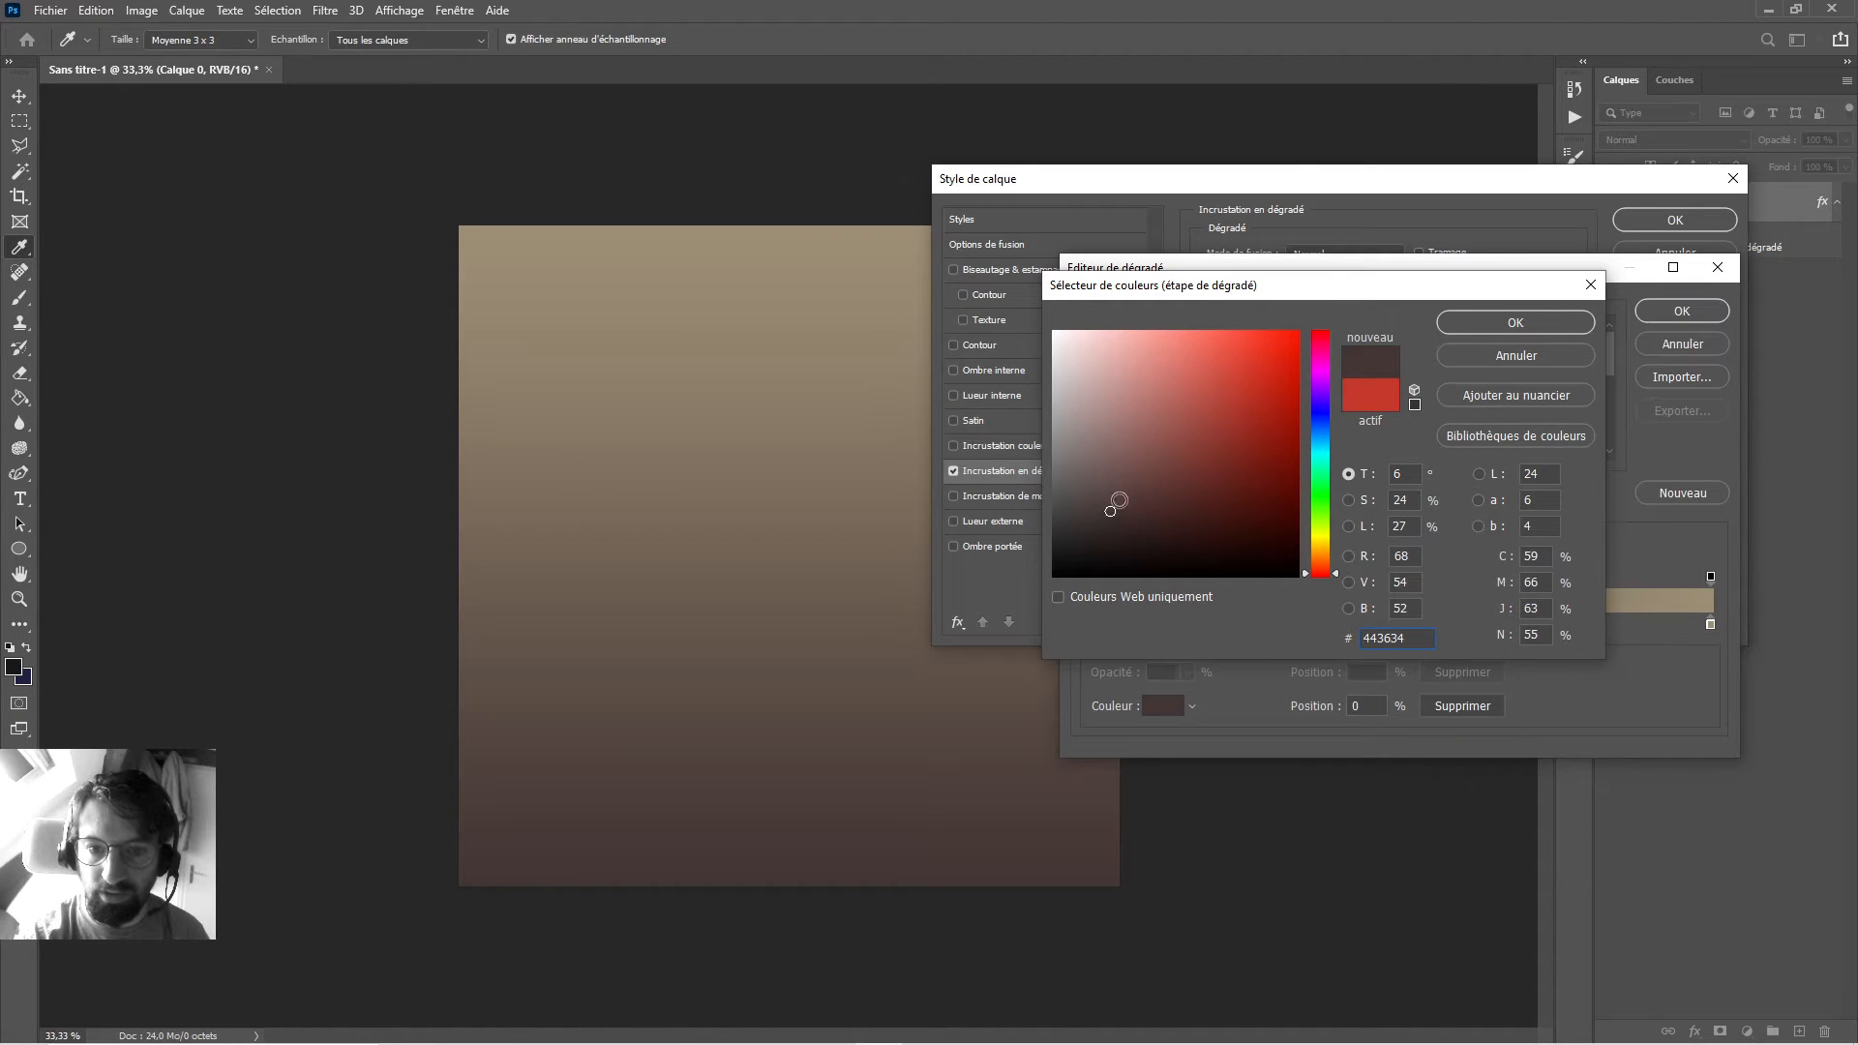
pyautogui.click(1515, 324)
pyautogui.click(1669, 310)
pyautogui.click(1669, 221)
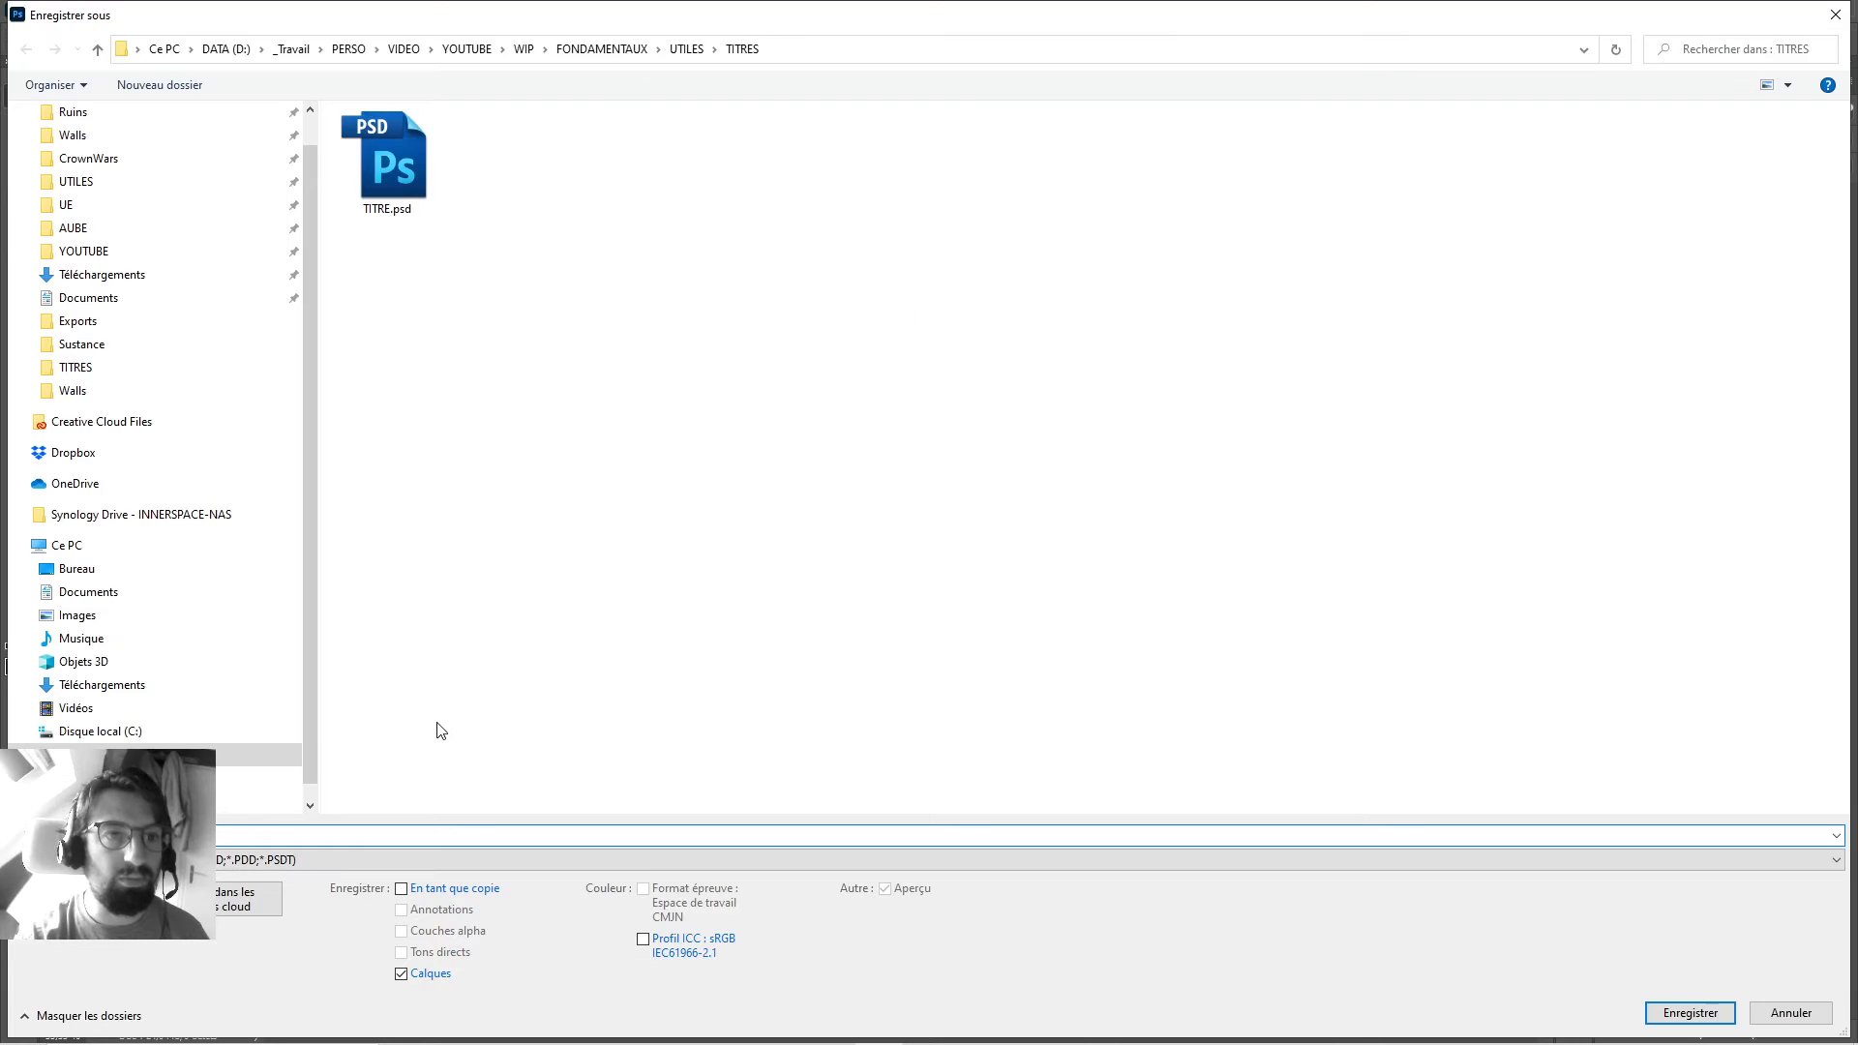
# Choose JPEG as the save format and navigate to the Téléchargements folder.
pyautogui.click(375, 860)
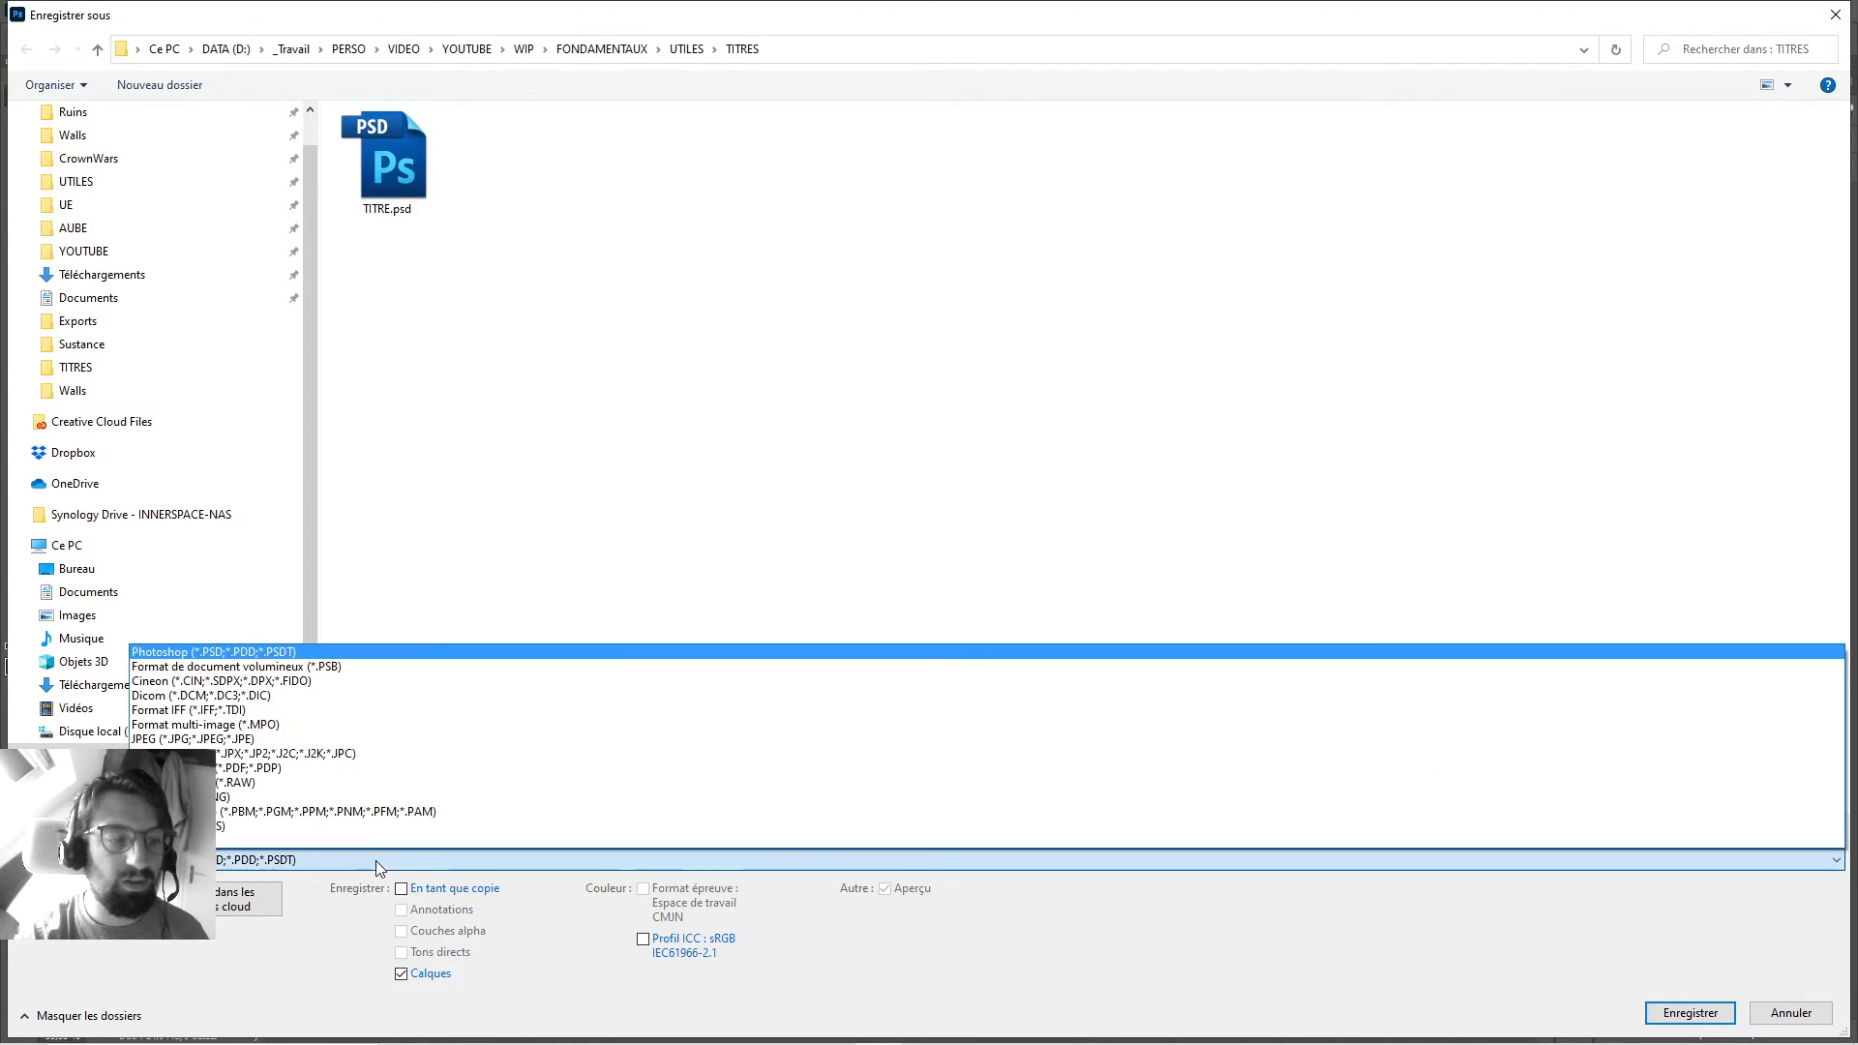
pyautogui.click(319, 740)
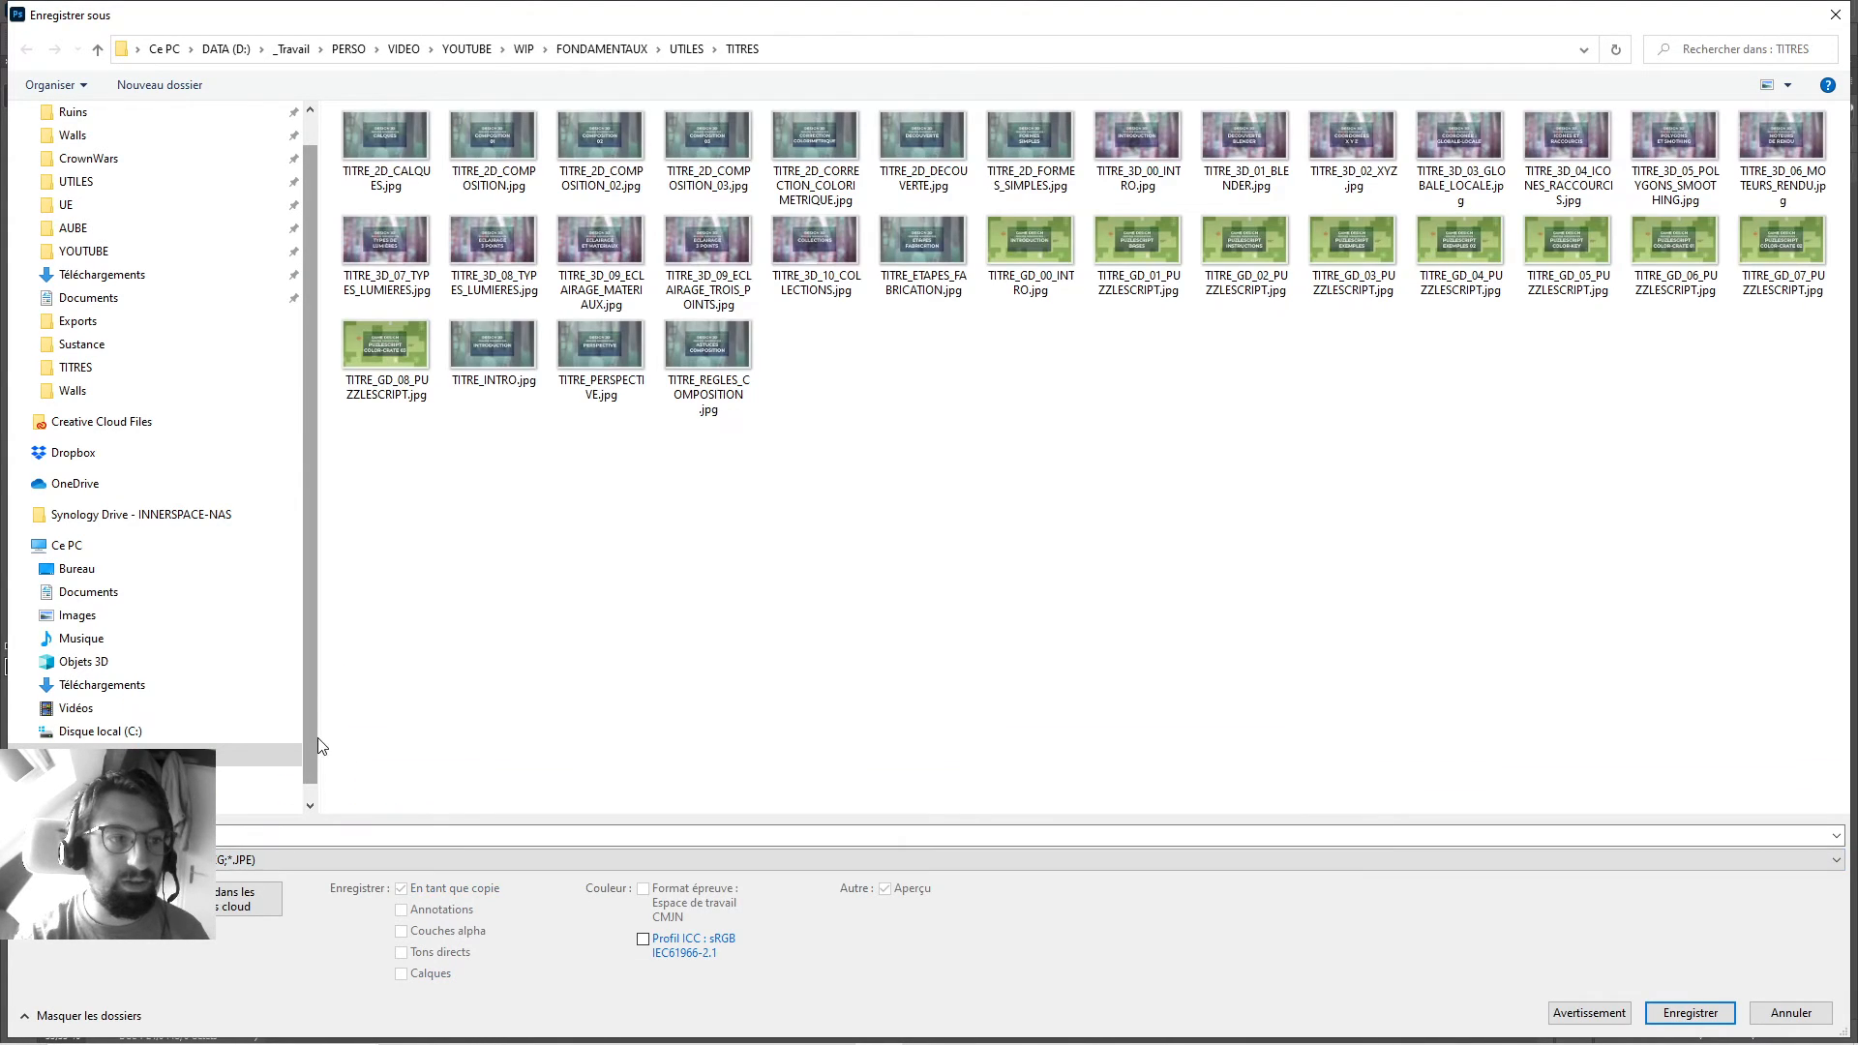
pyautogui.click(87, 252)
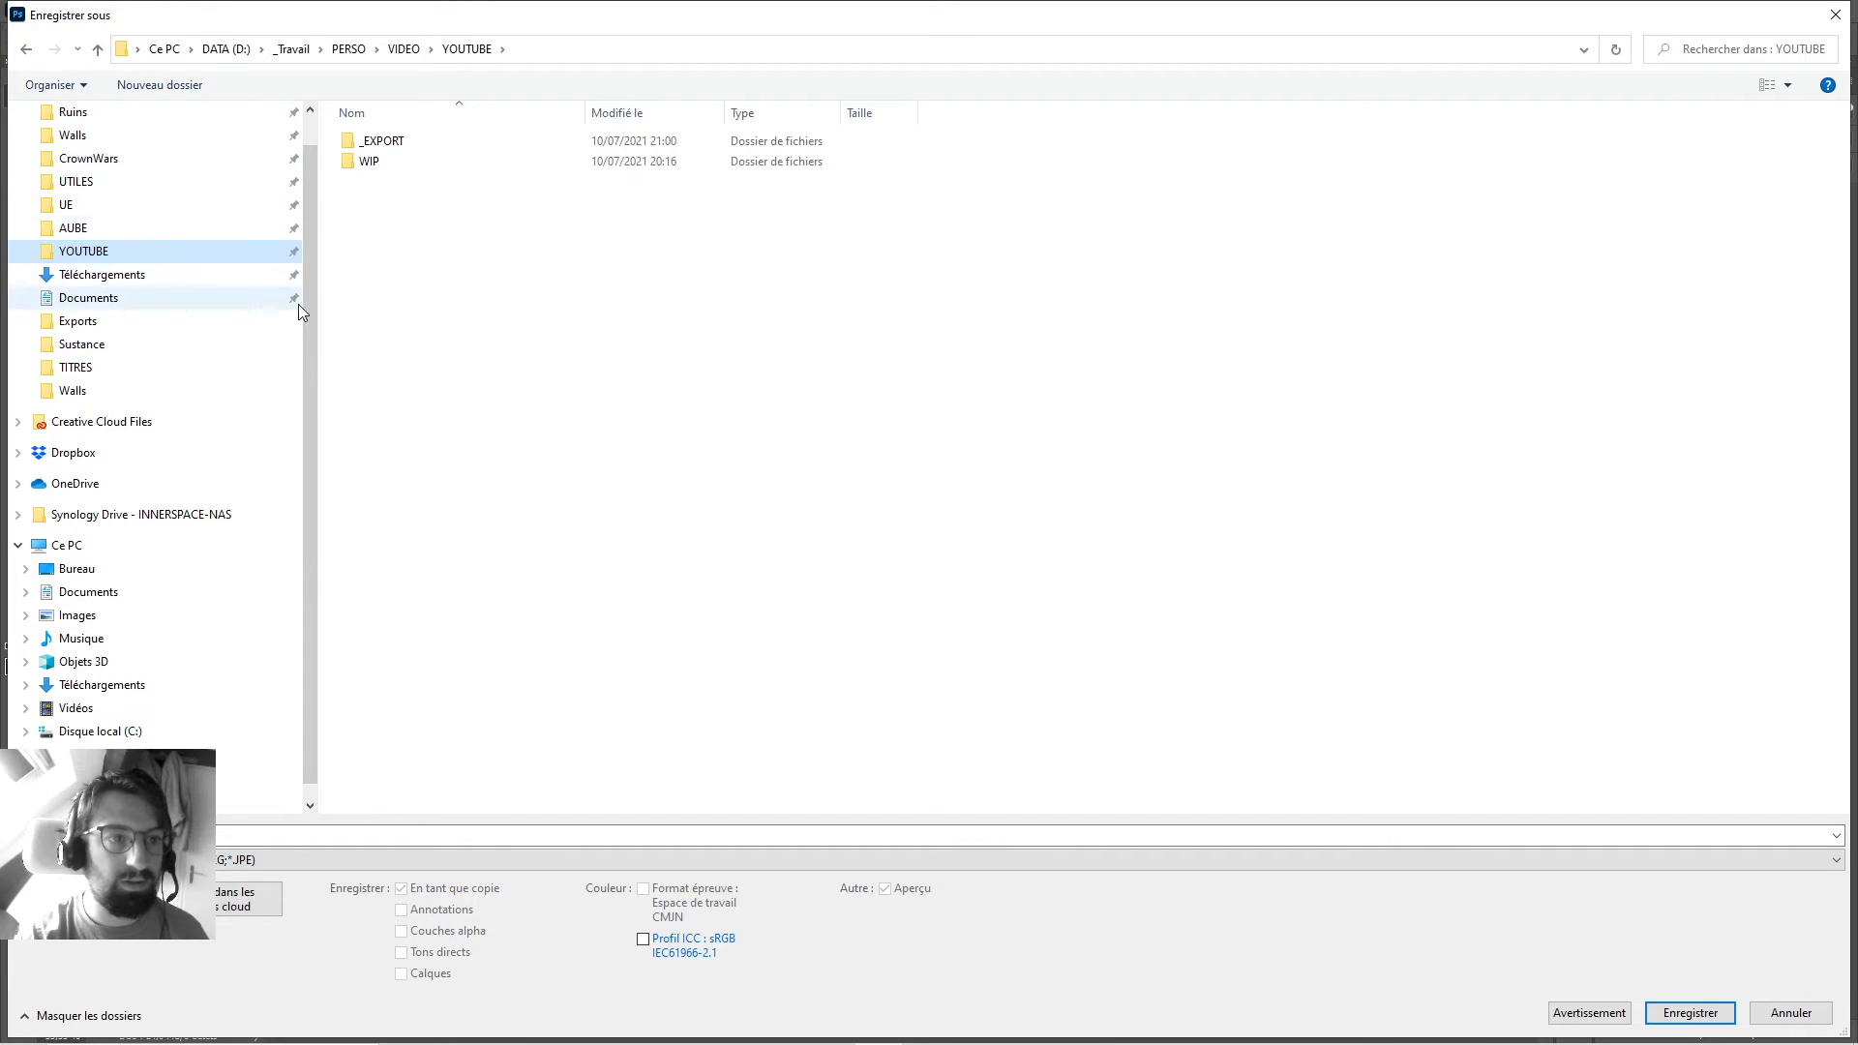
pyautogui.moveTo(306, 303); pyautogui.dragTo(306, 217)
pyautogui.click(16, 127)
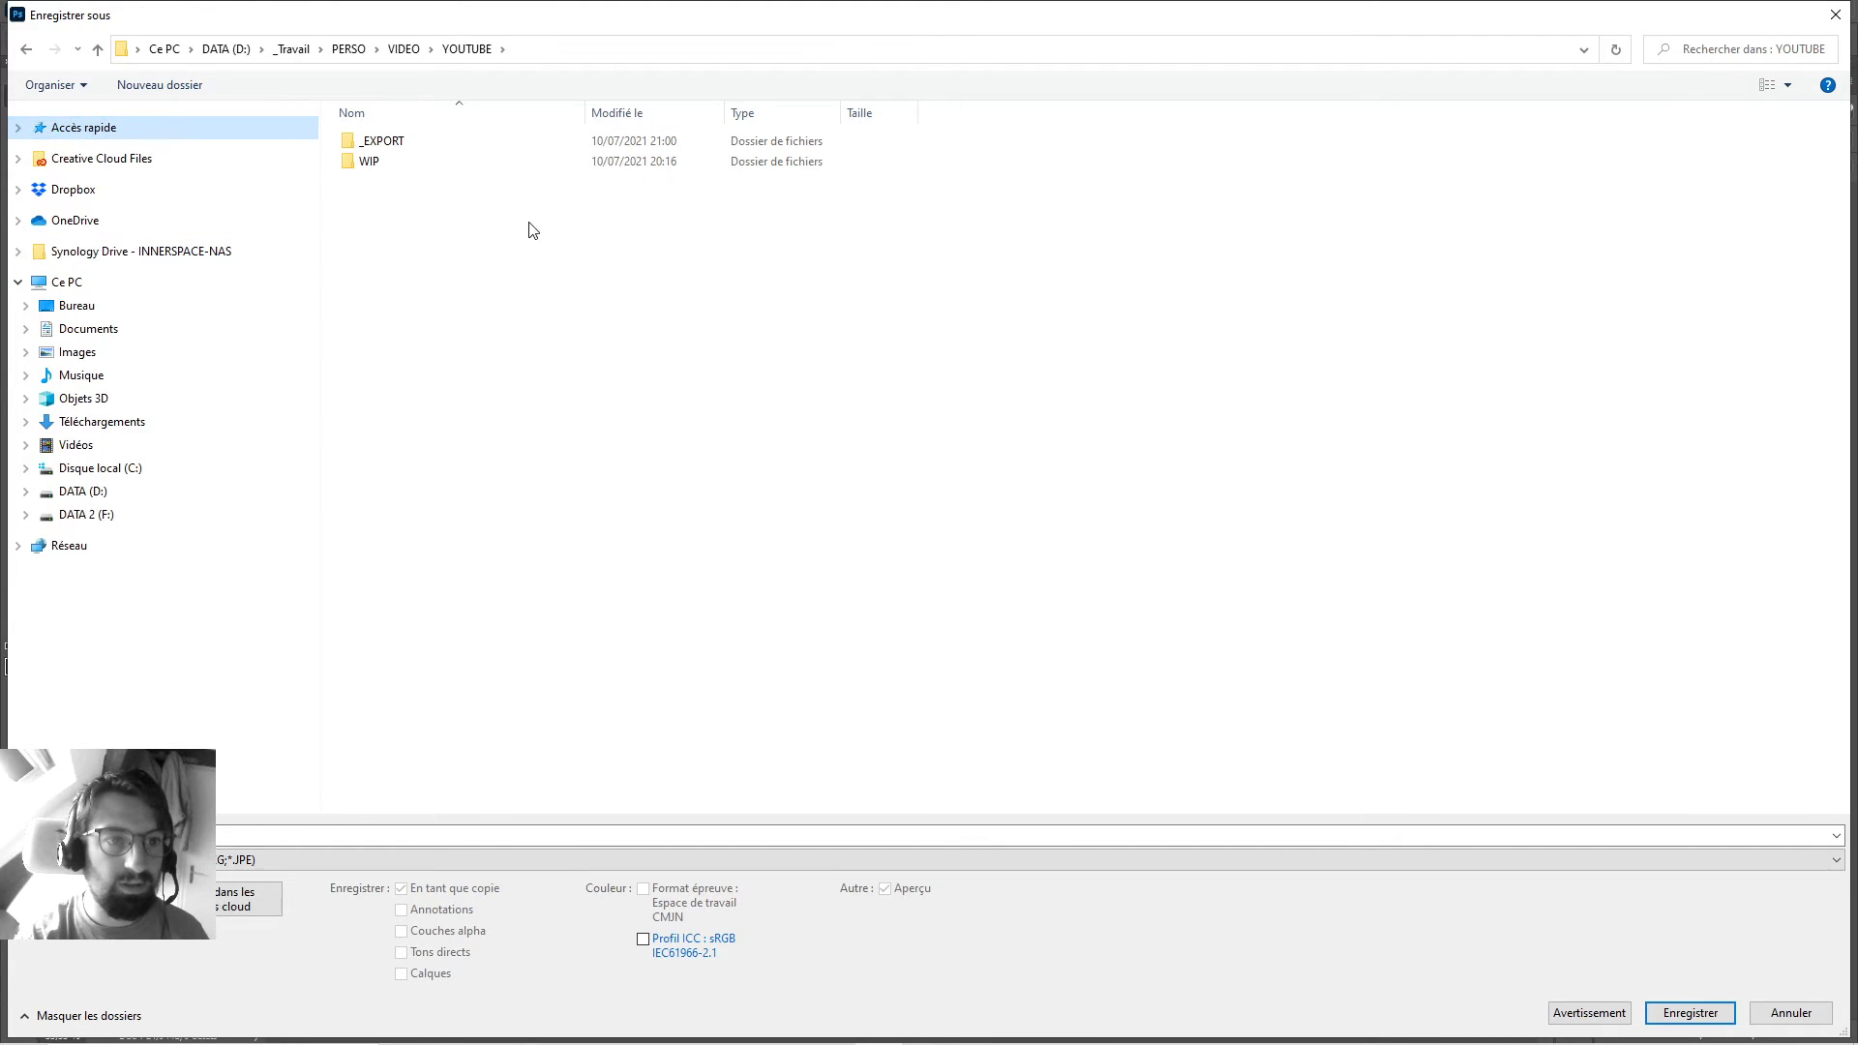
pyautogui.click(423, 160)
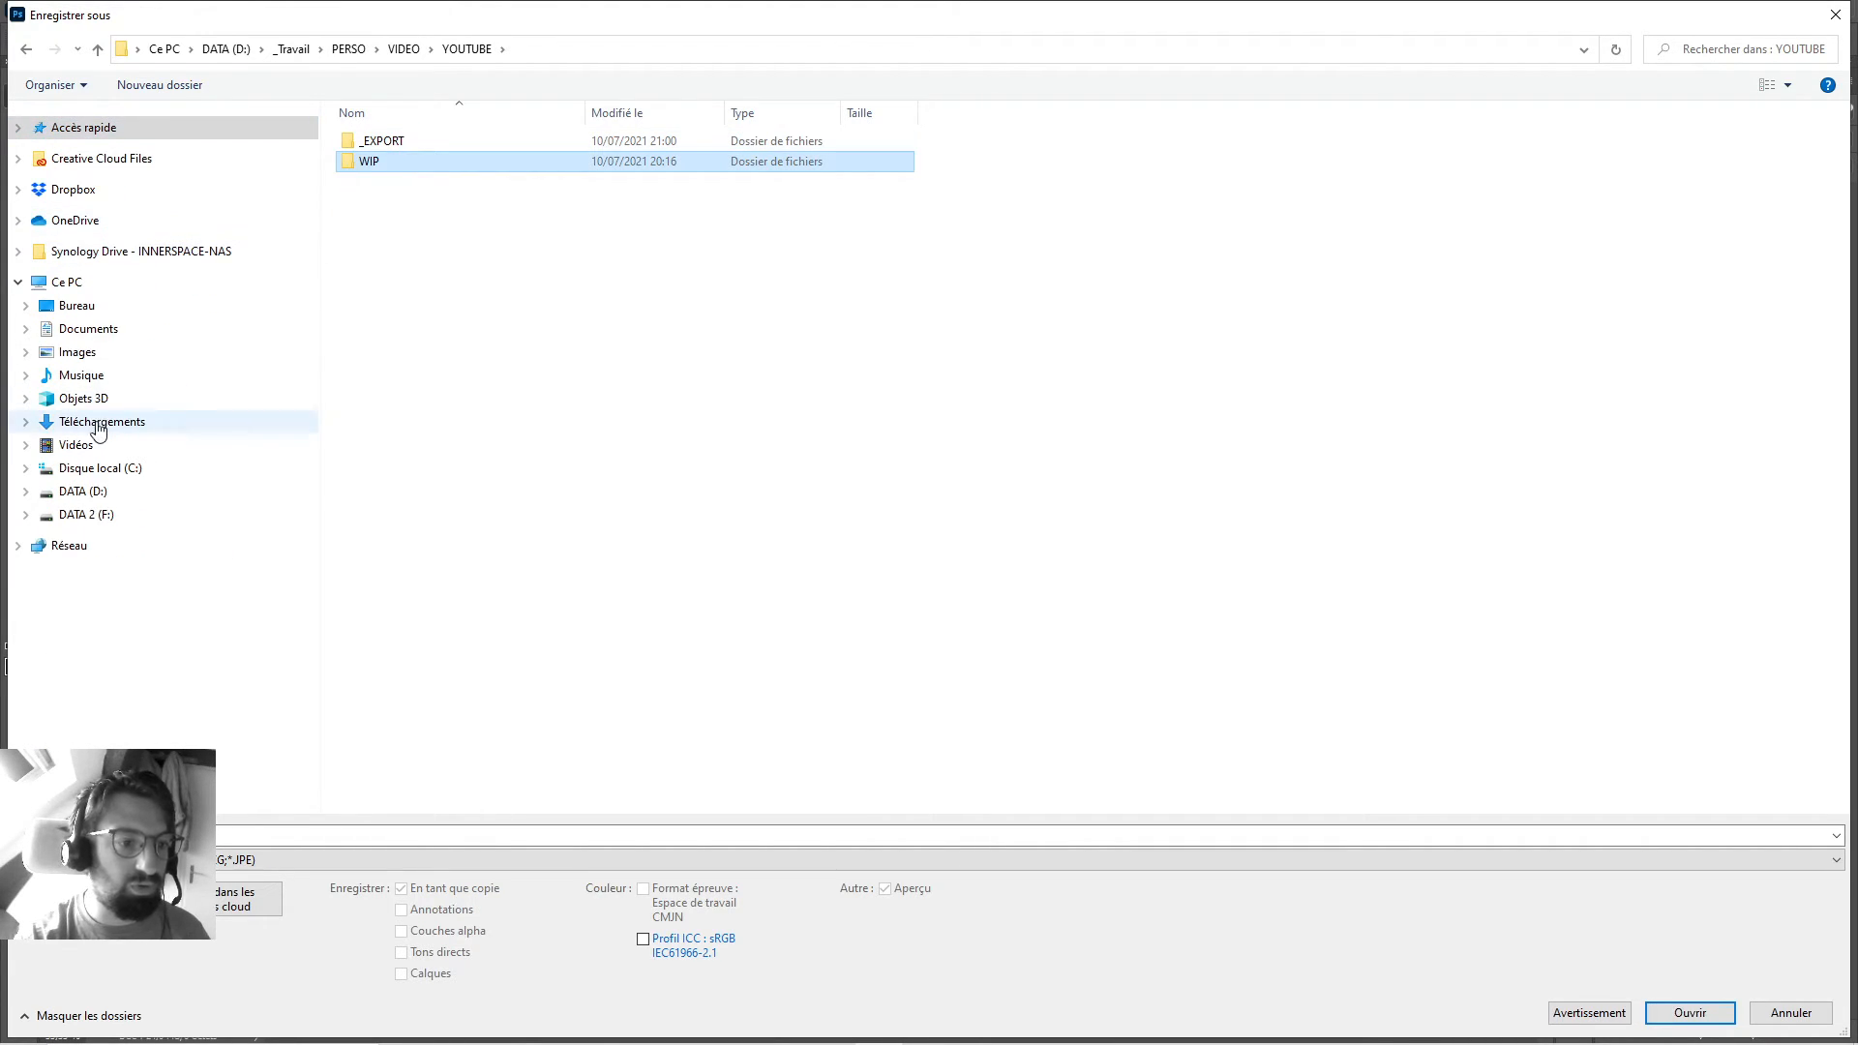
pyautogui.click(155, 424)
# Name and save the gradient as a JPEG, then close the document without saving.
pyautogui.click(448, 299)
pyautogui.click(265, 835)
pyautogui.hotkey('ctrl', 'a')
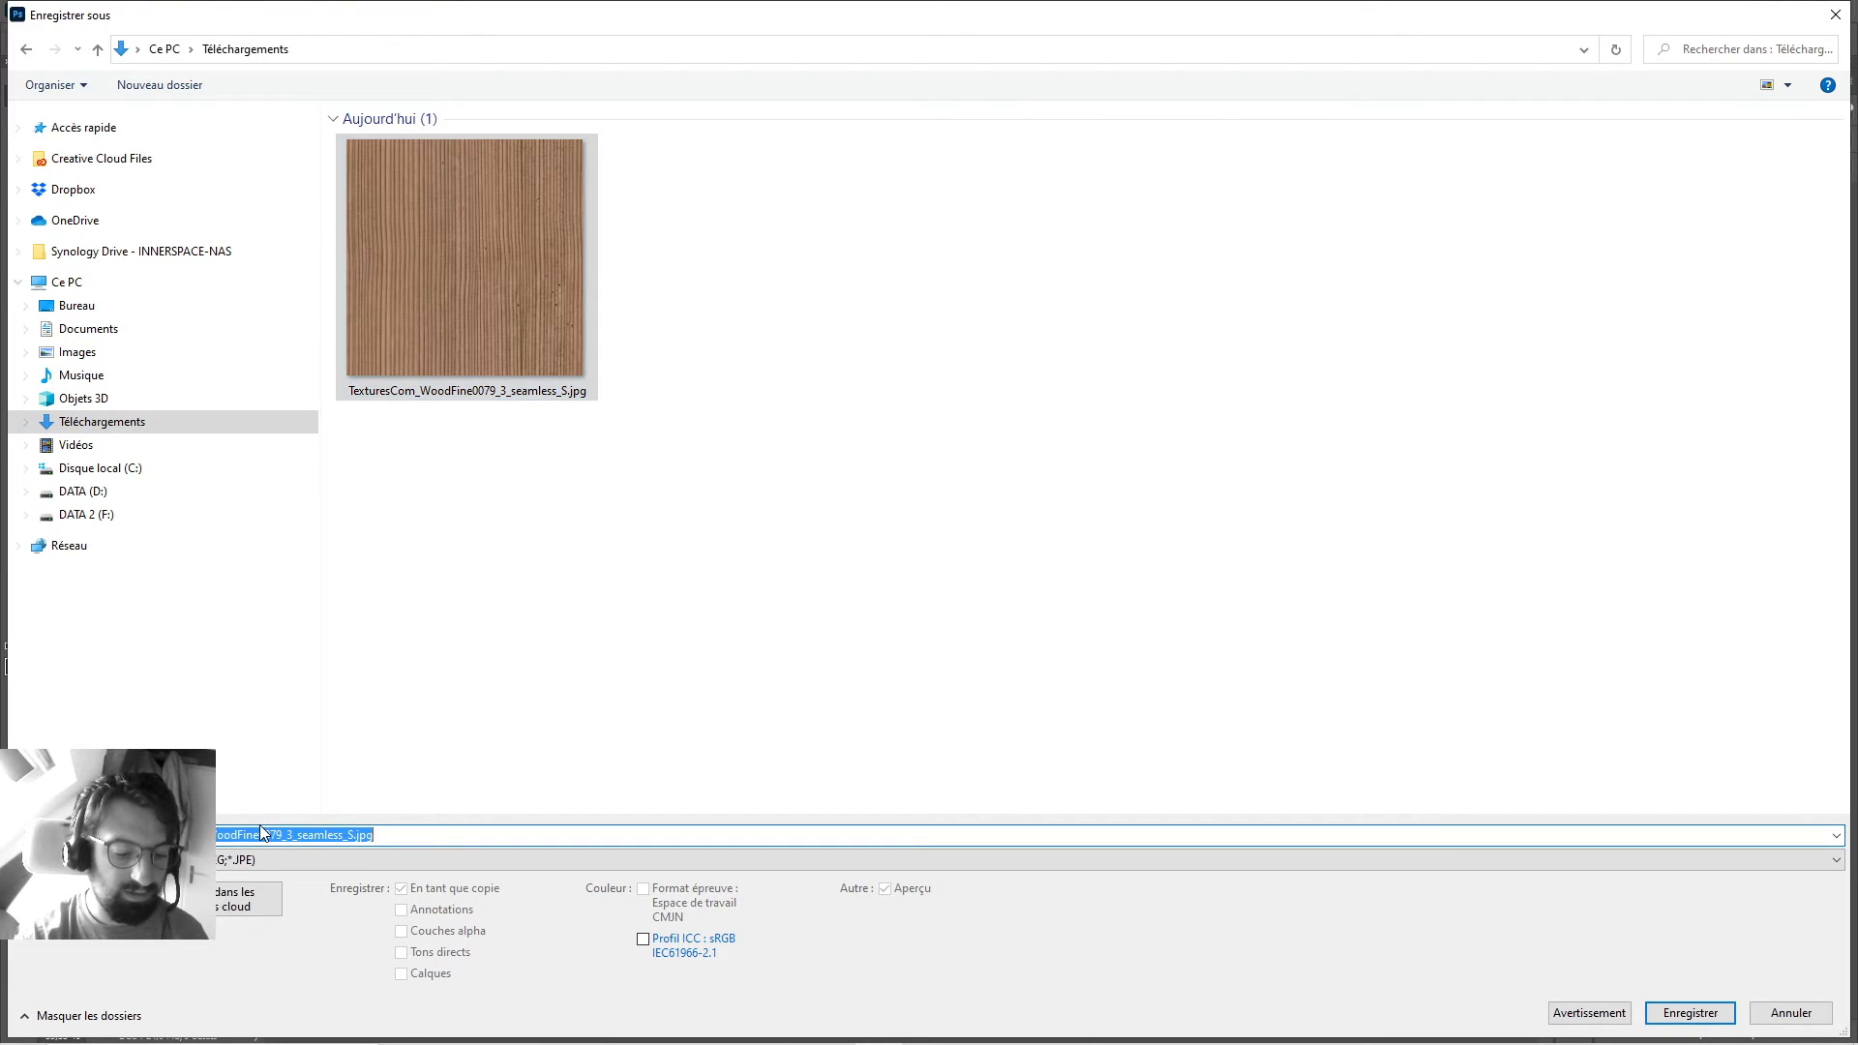
pyautogui.press('BackSpace')
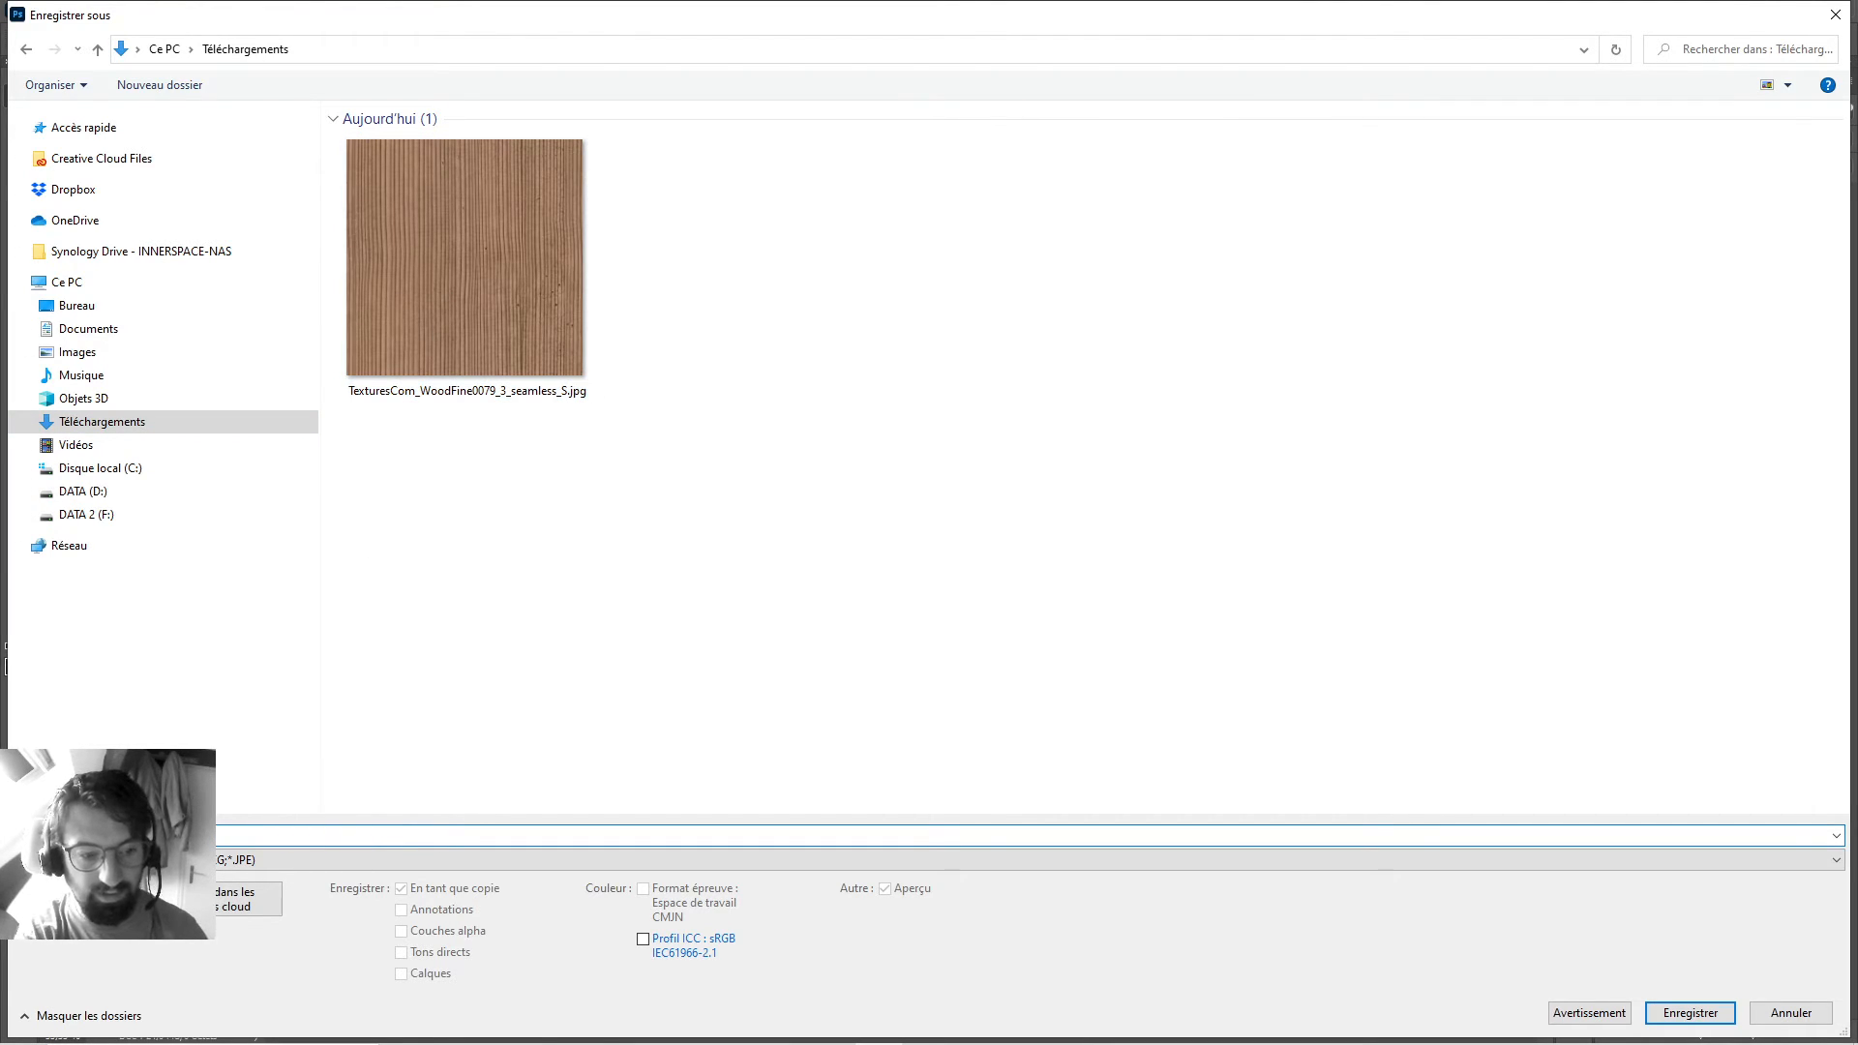
pyautogui.press('Return')
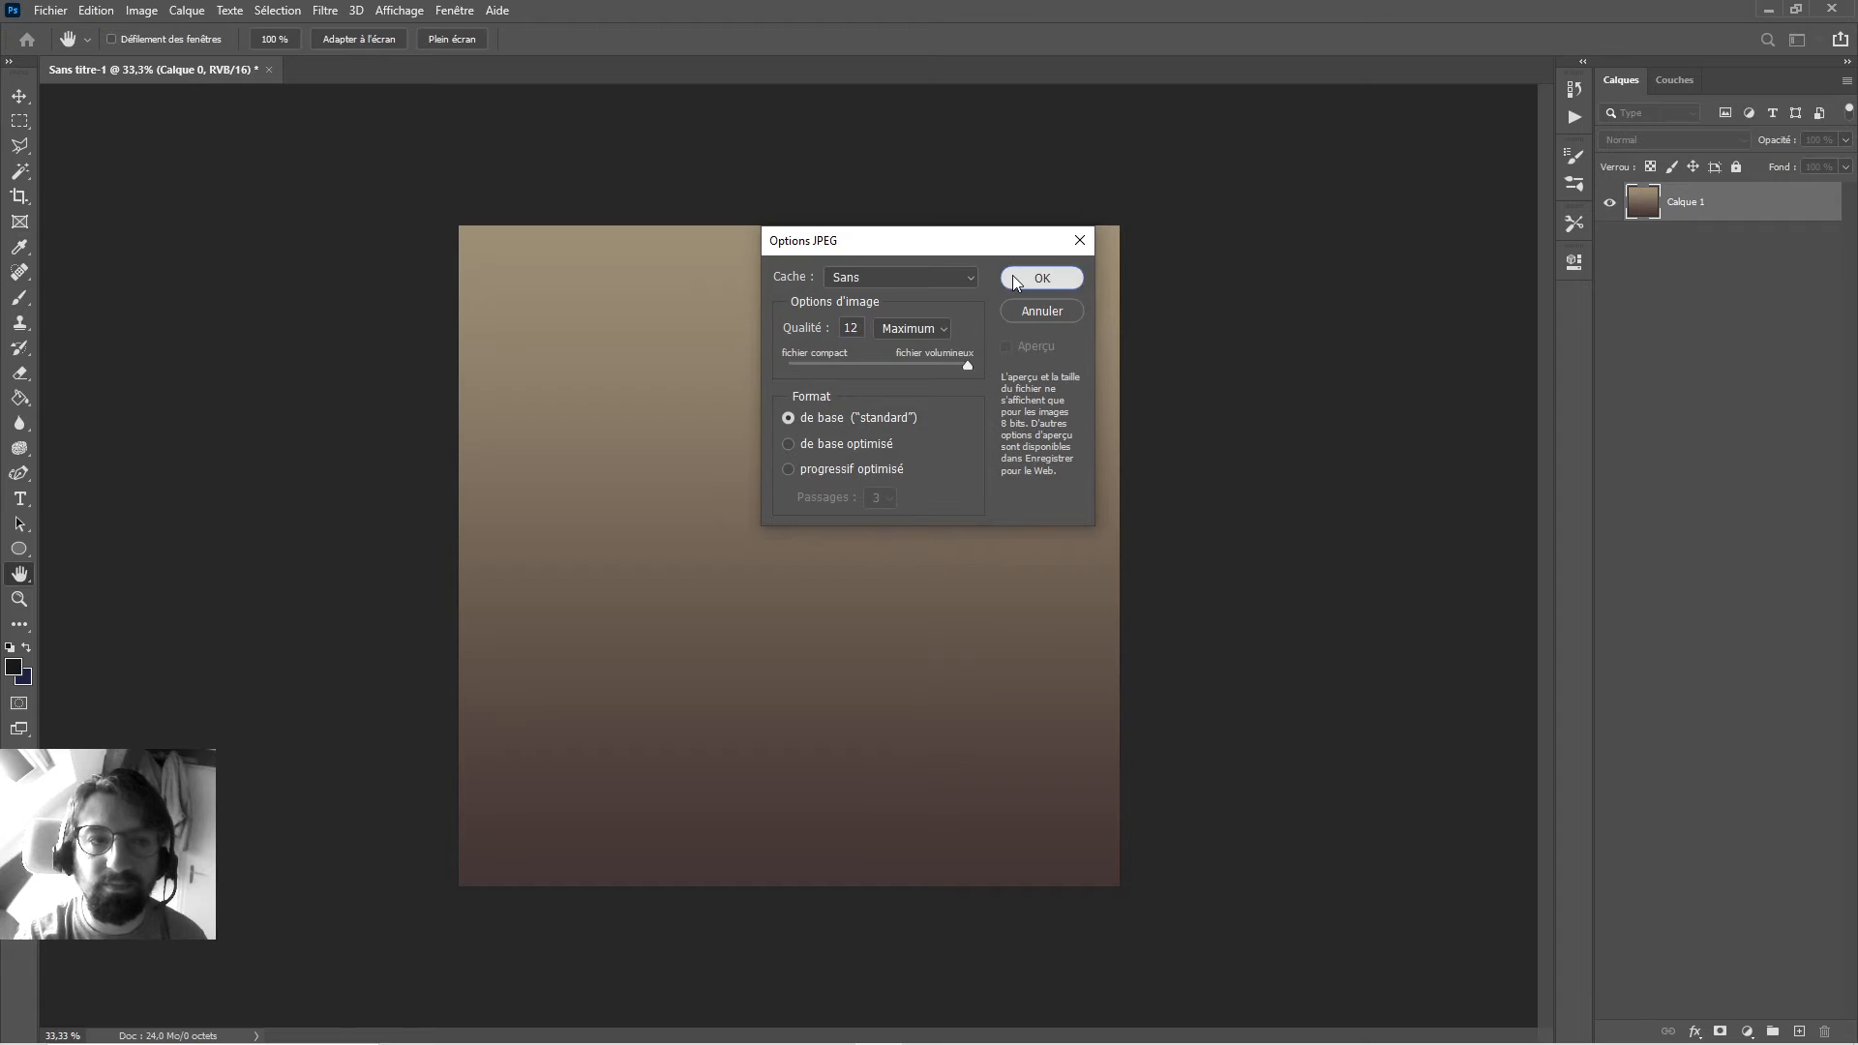
pyautogui.click(1014, 278)
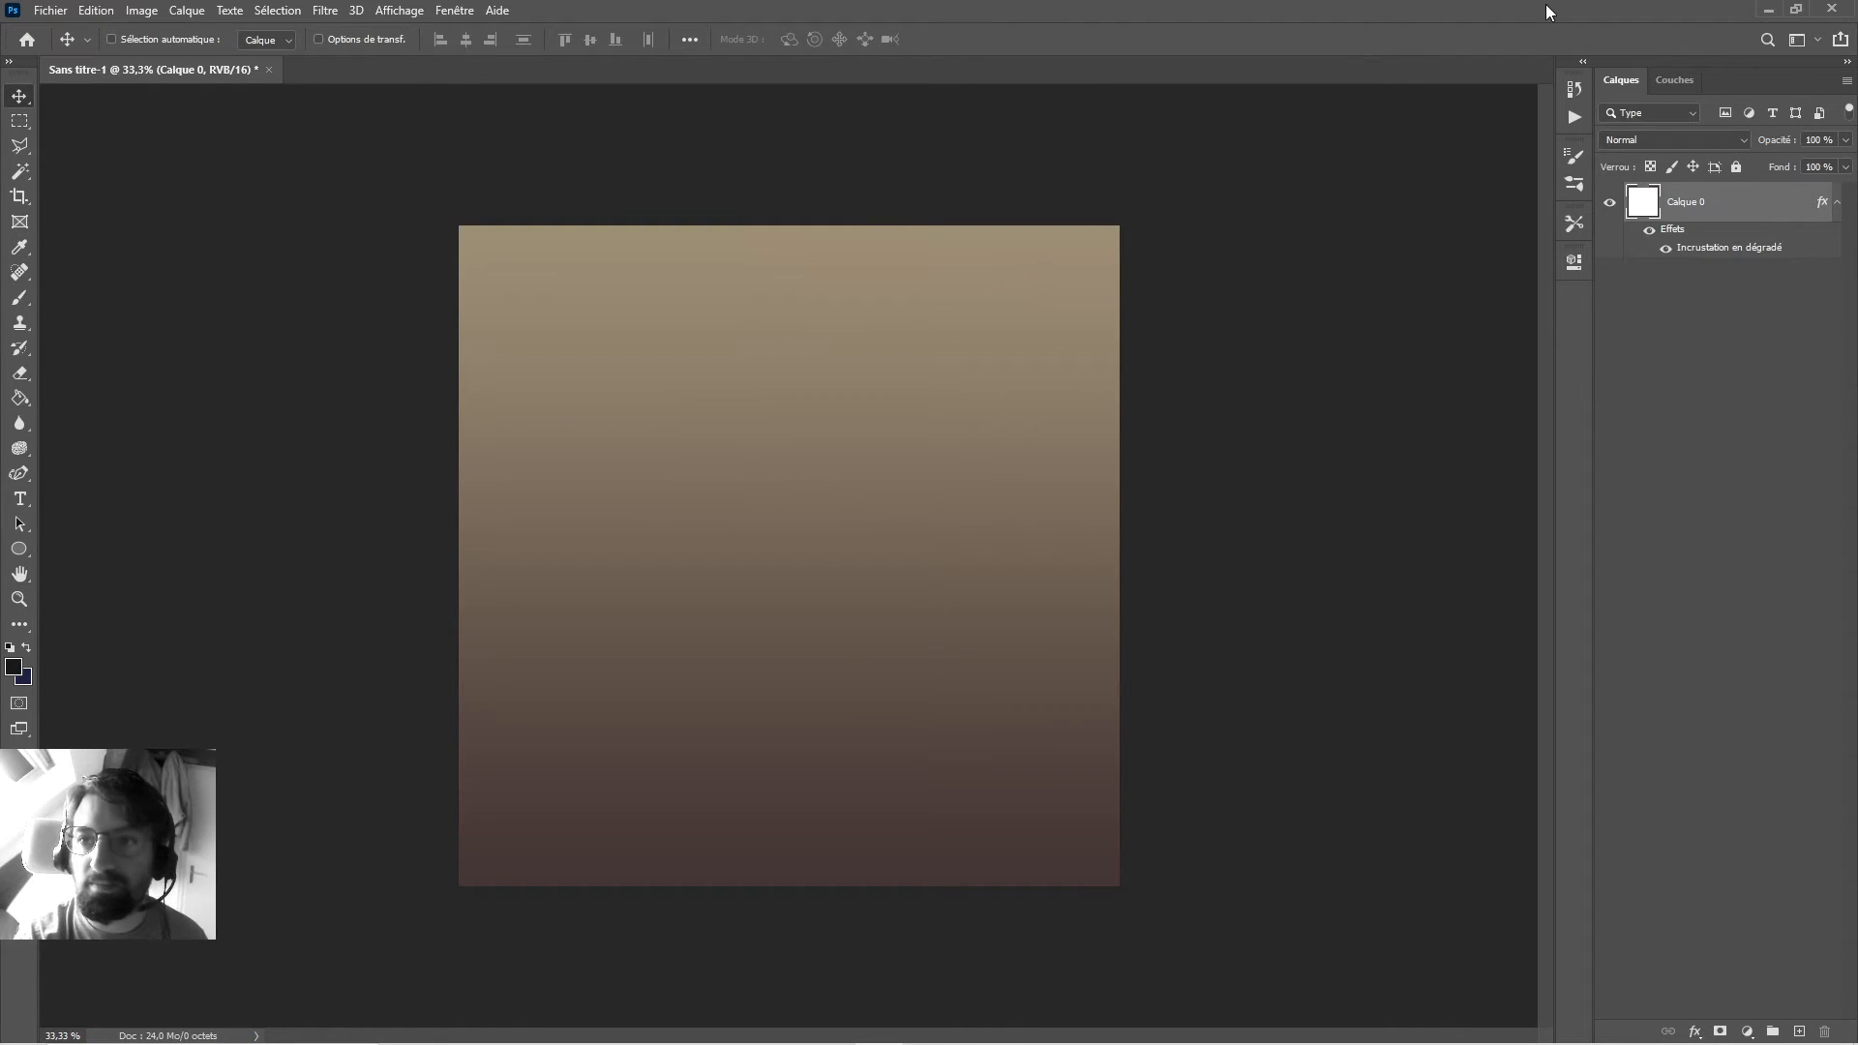
pyautogui.click(1834, 9)
pyautogui.click(935, 391)
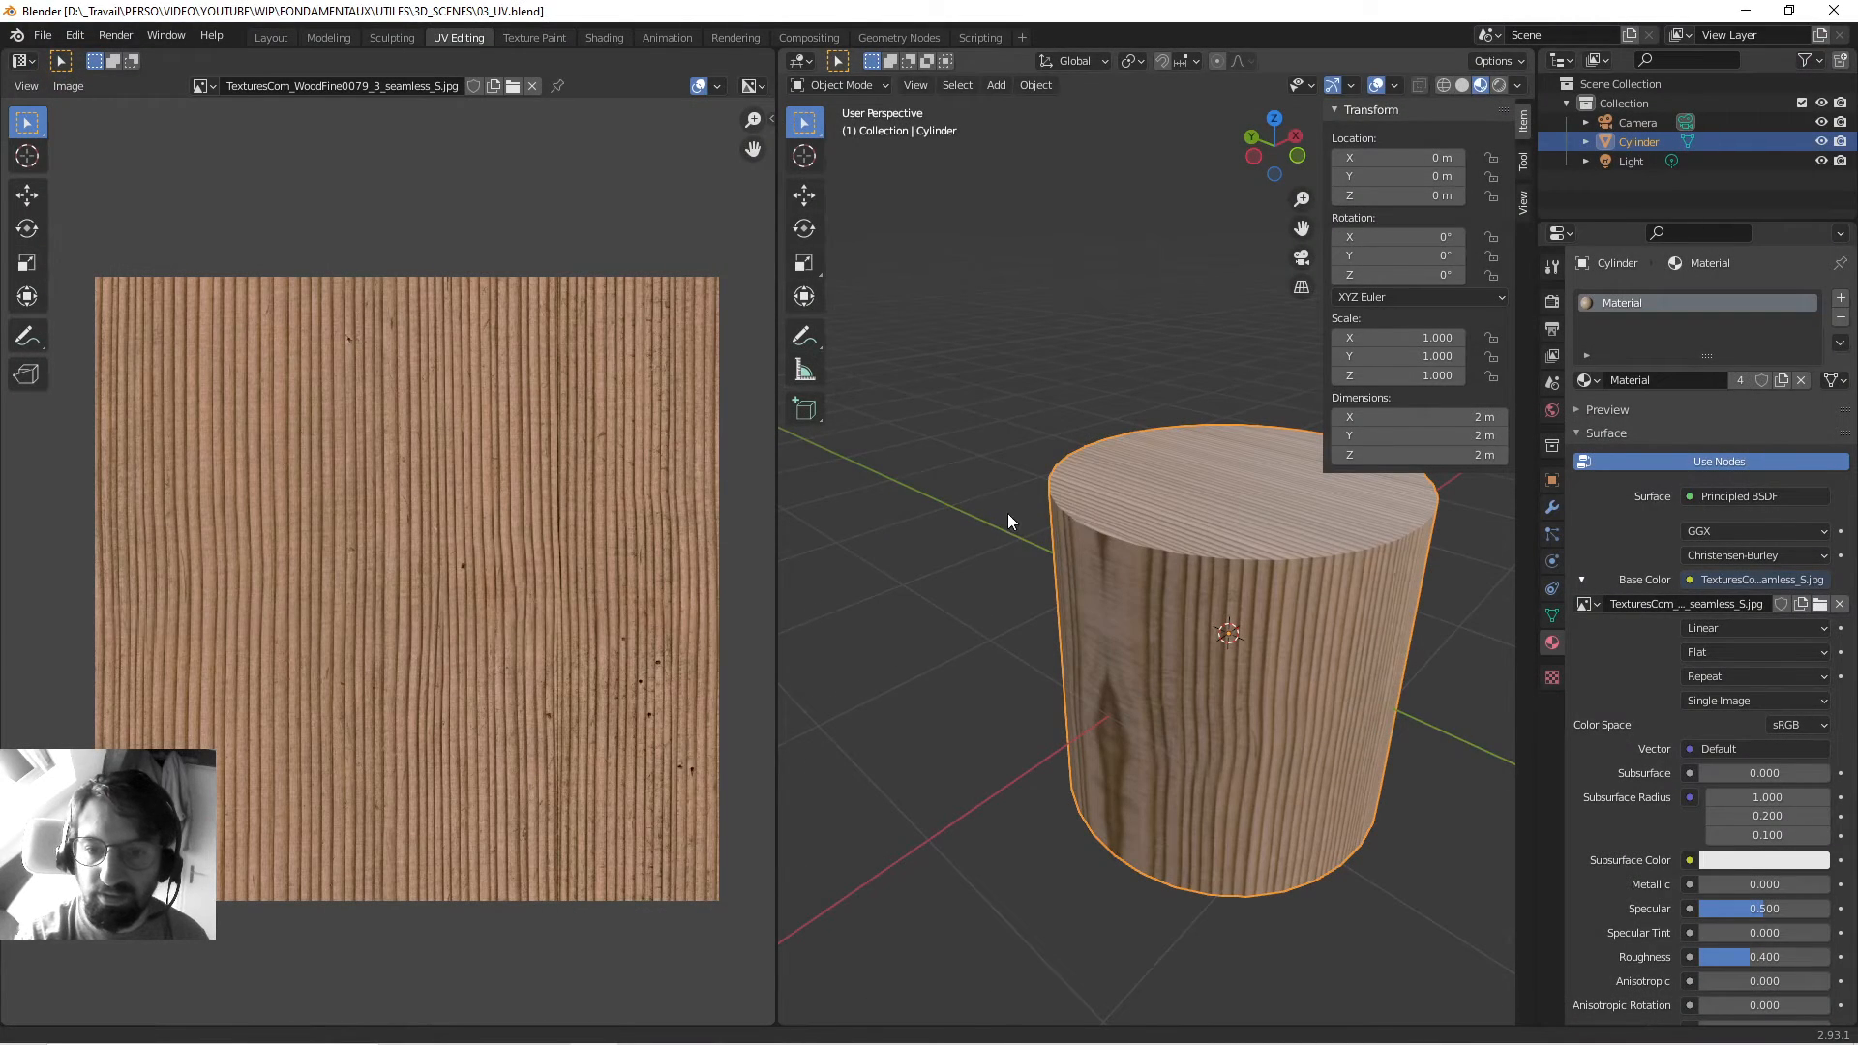
# Replace the cylinder's wood image with DEGRADE.jpg from Downloads as its base colour.
pyautogui.scroll(2, 1008, 512)
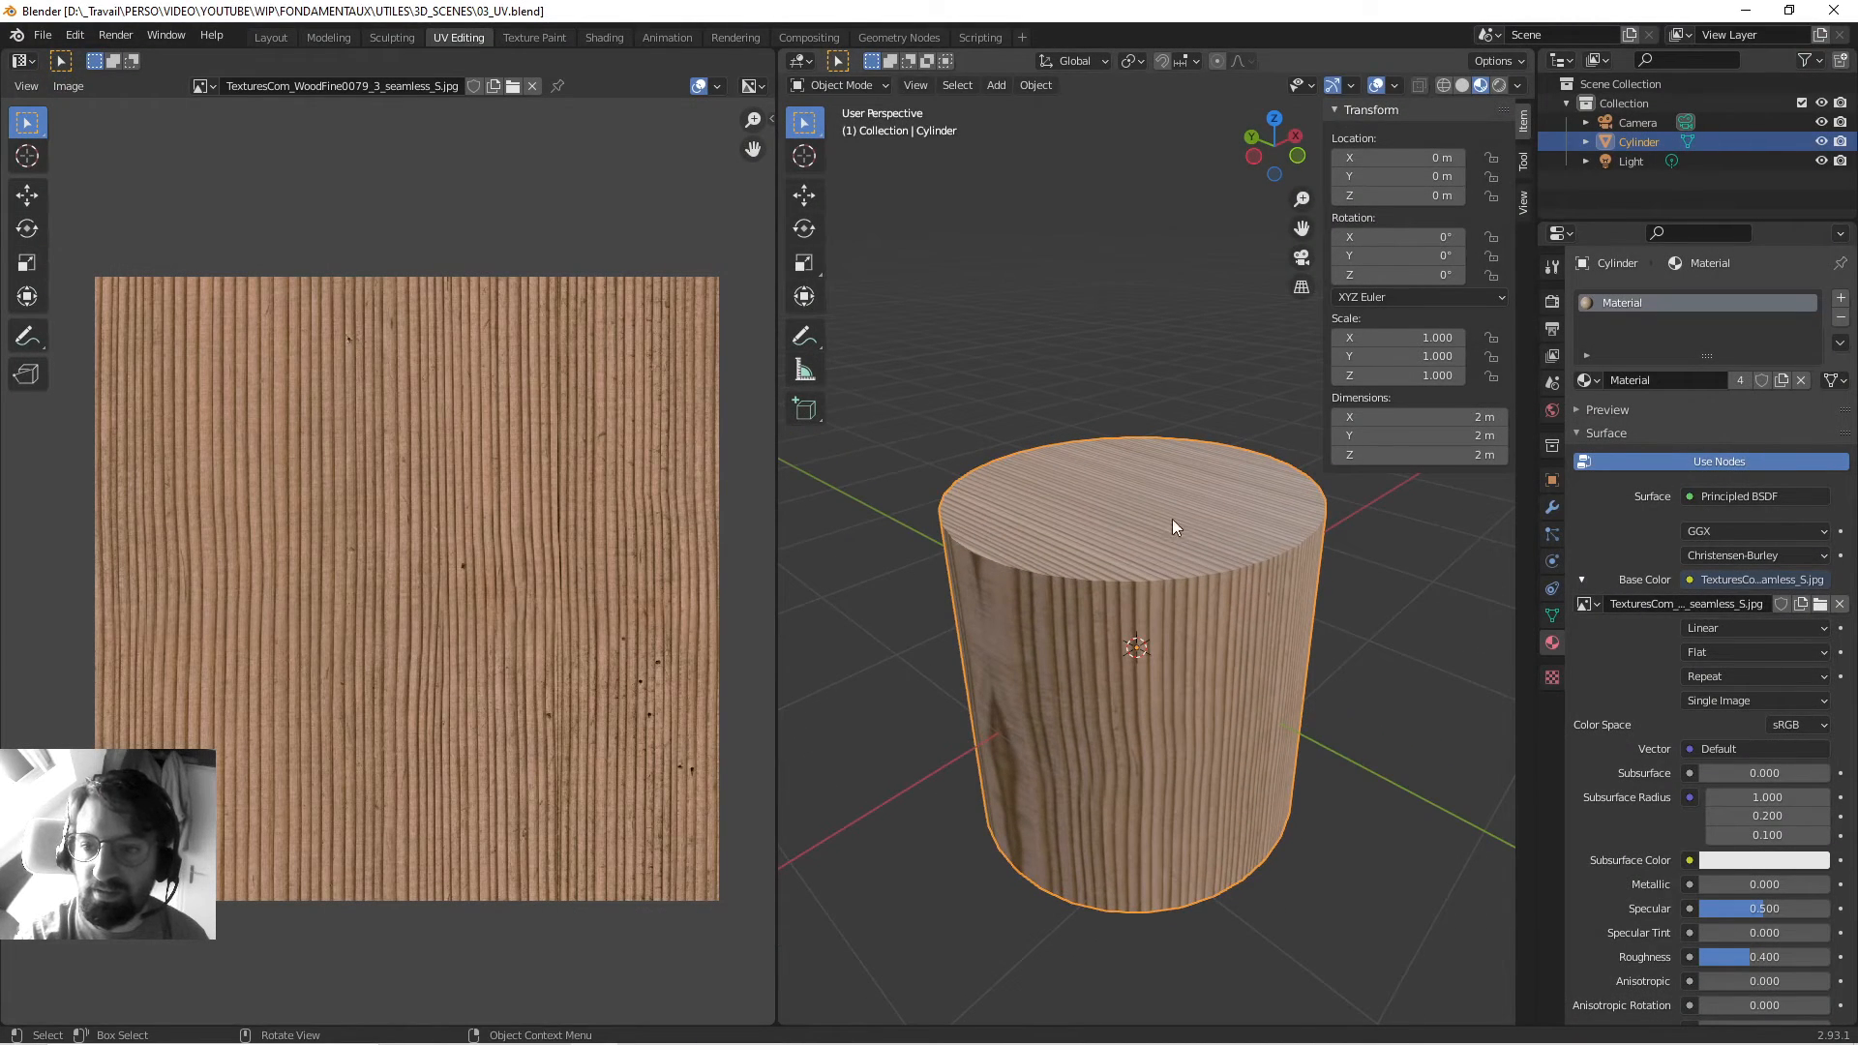
pyautogui.click(1839, 605)
pyautogui.click(1769, 605)
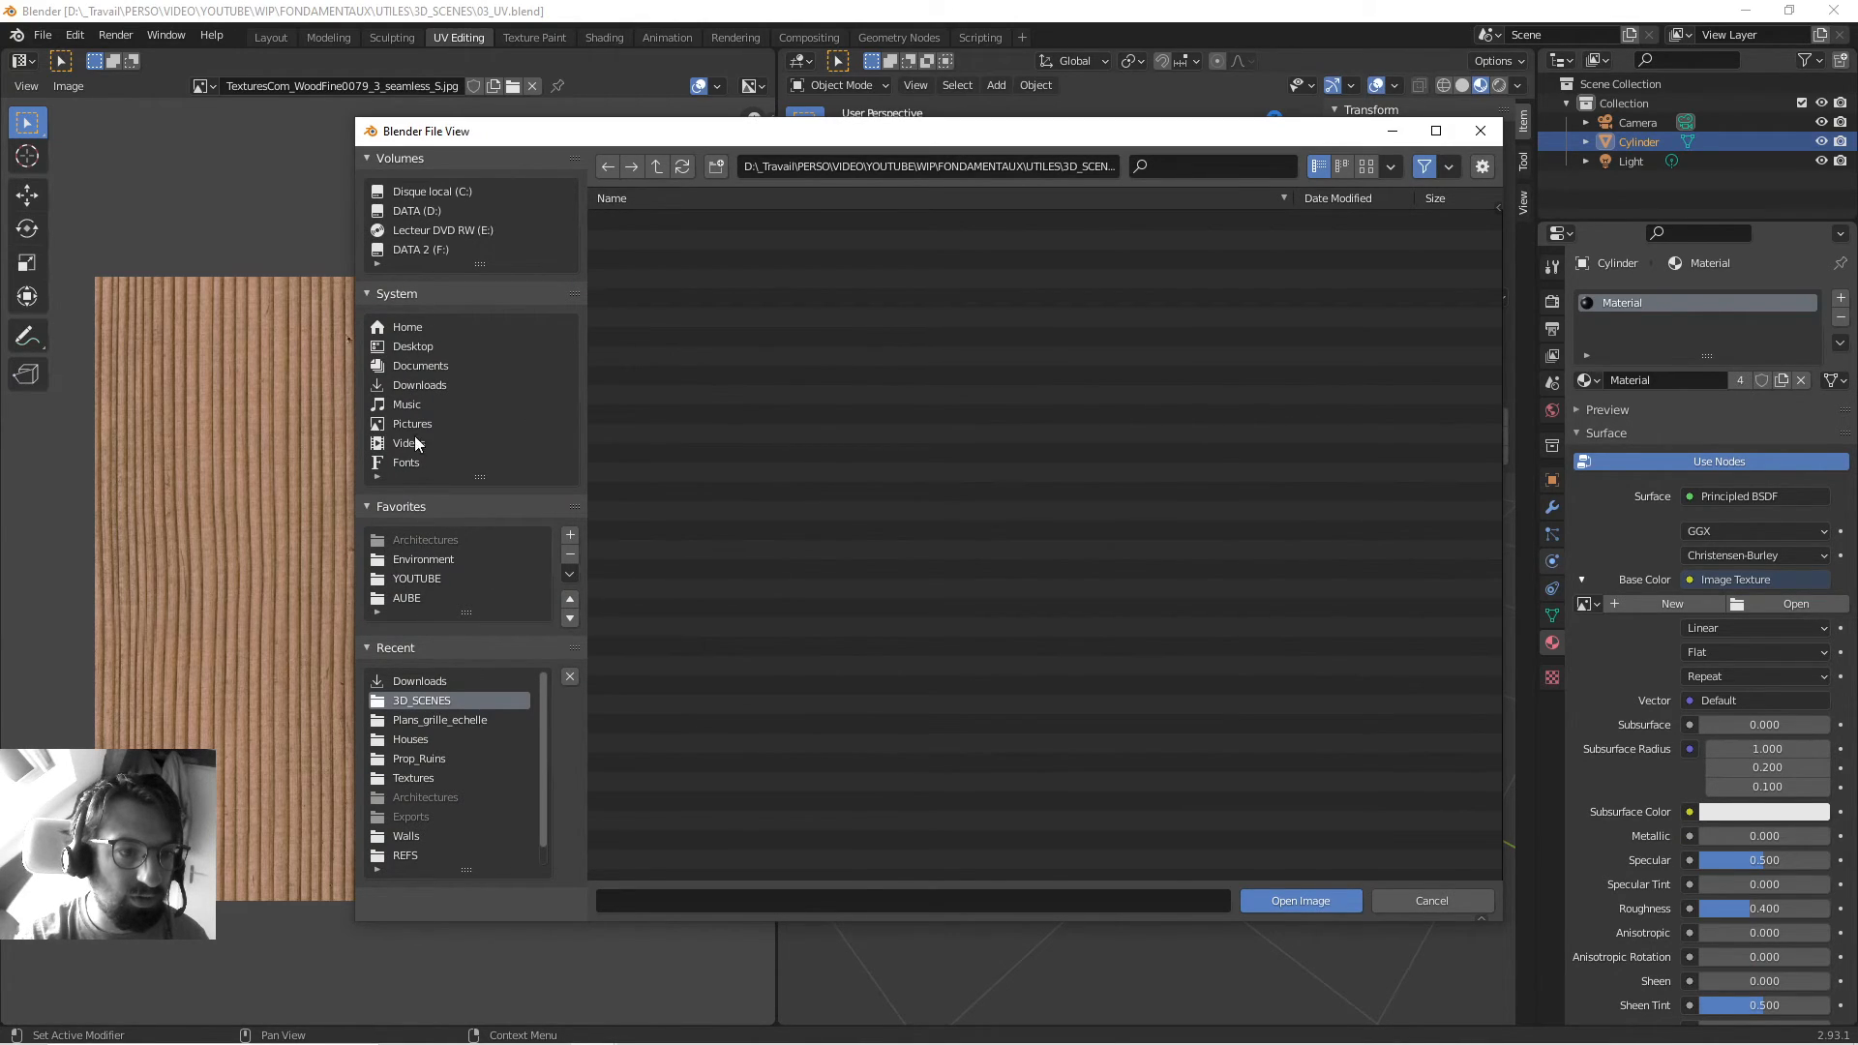
pyautogui.click(414, 383)
pyautogui.click(650, 220)
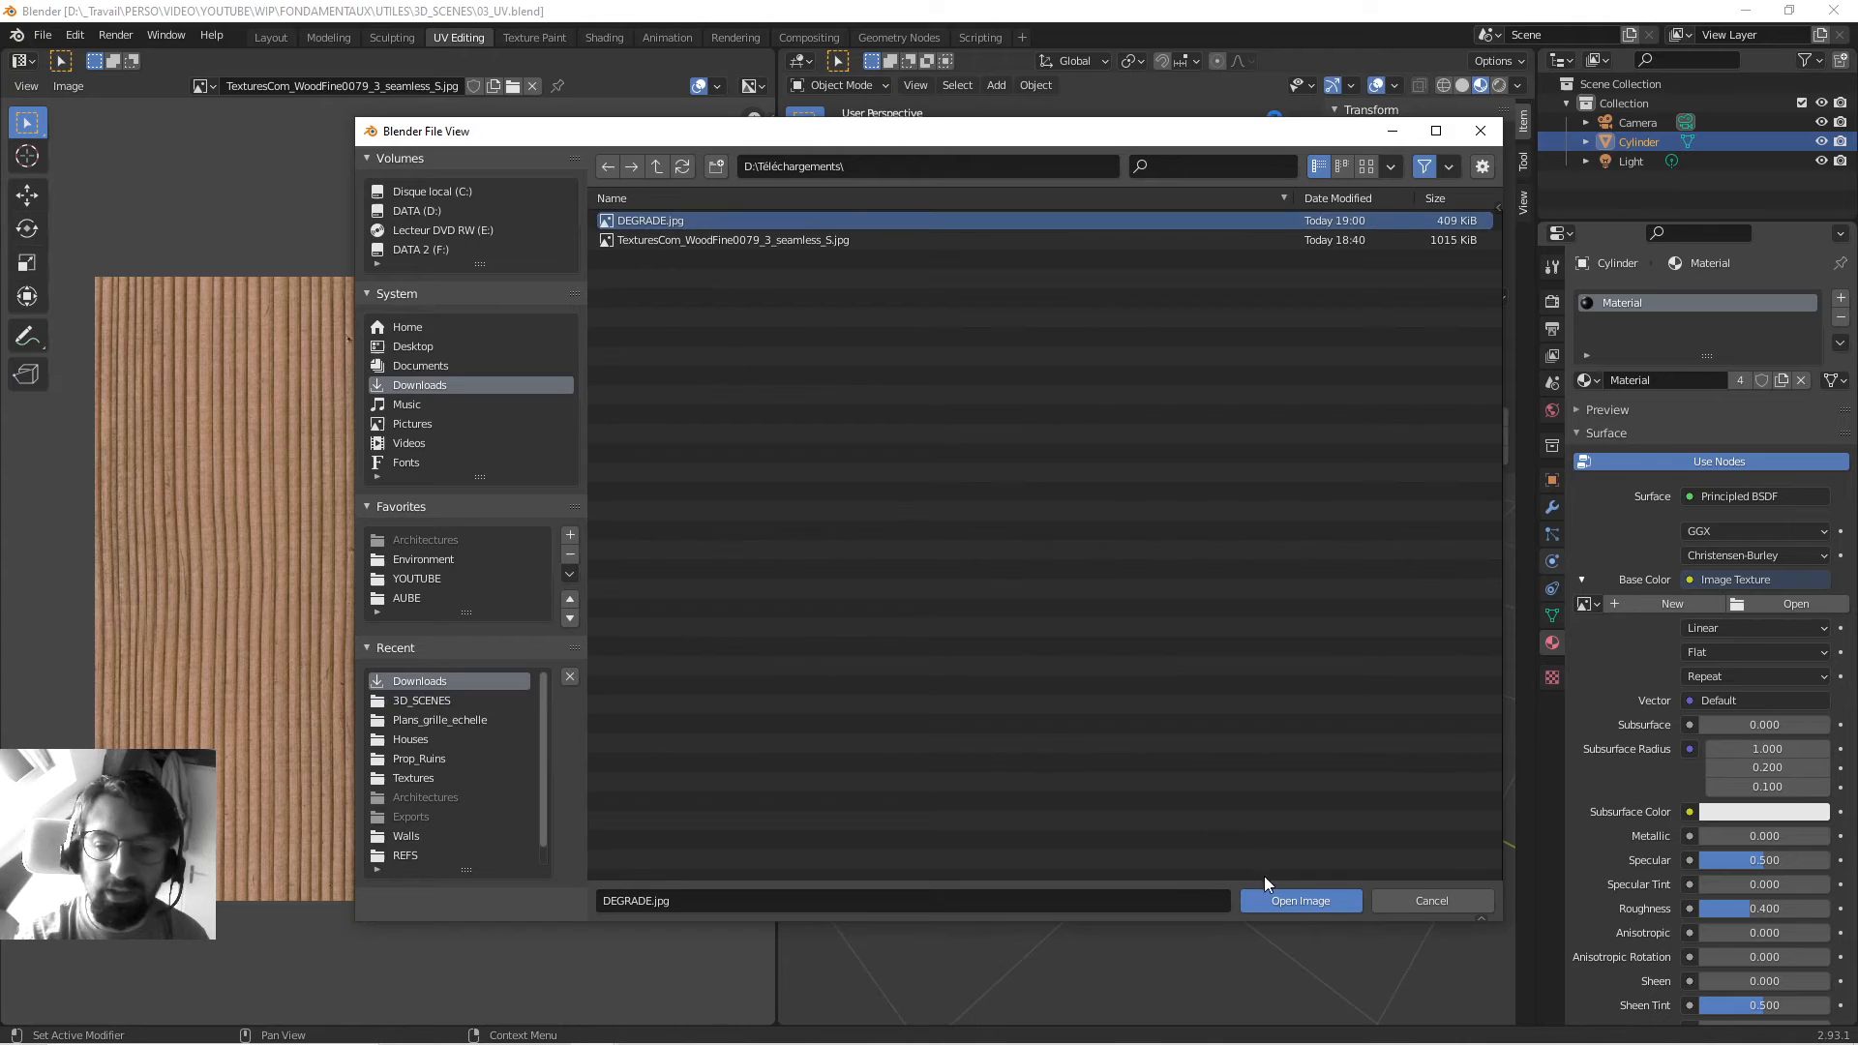
pyautogui.click(1268, 899)
# Shade the cylinder smooth with Auto Smooth enabled and save 03_UV.blend.
pyautogui.moveTo(947, 623); pyautogui.dragTo(1102, 556, button='middle')
pyautogui.scroll(-4, 1140, 581)
pyautogui.rightClick(1103, 555)
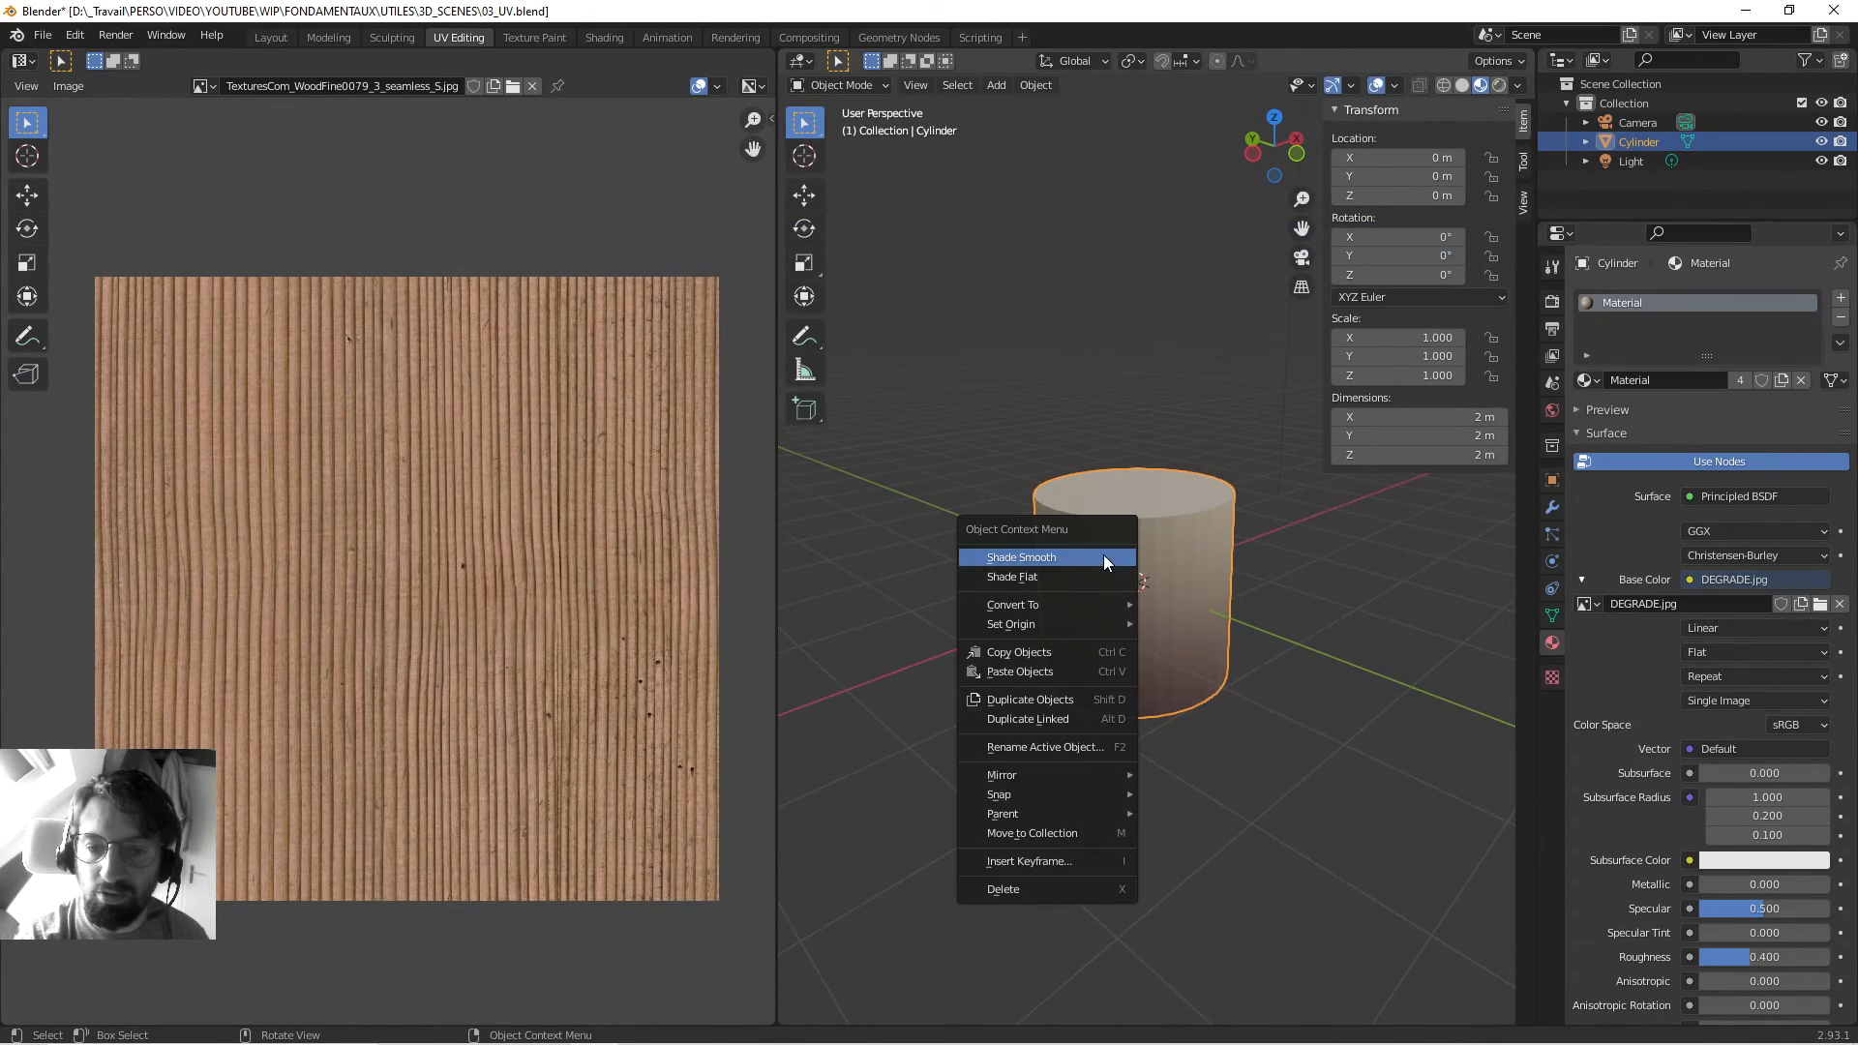
pyautogui.click(1103, 554)
pyautogui.click(1553, 616)
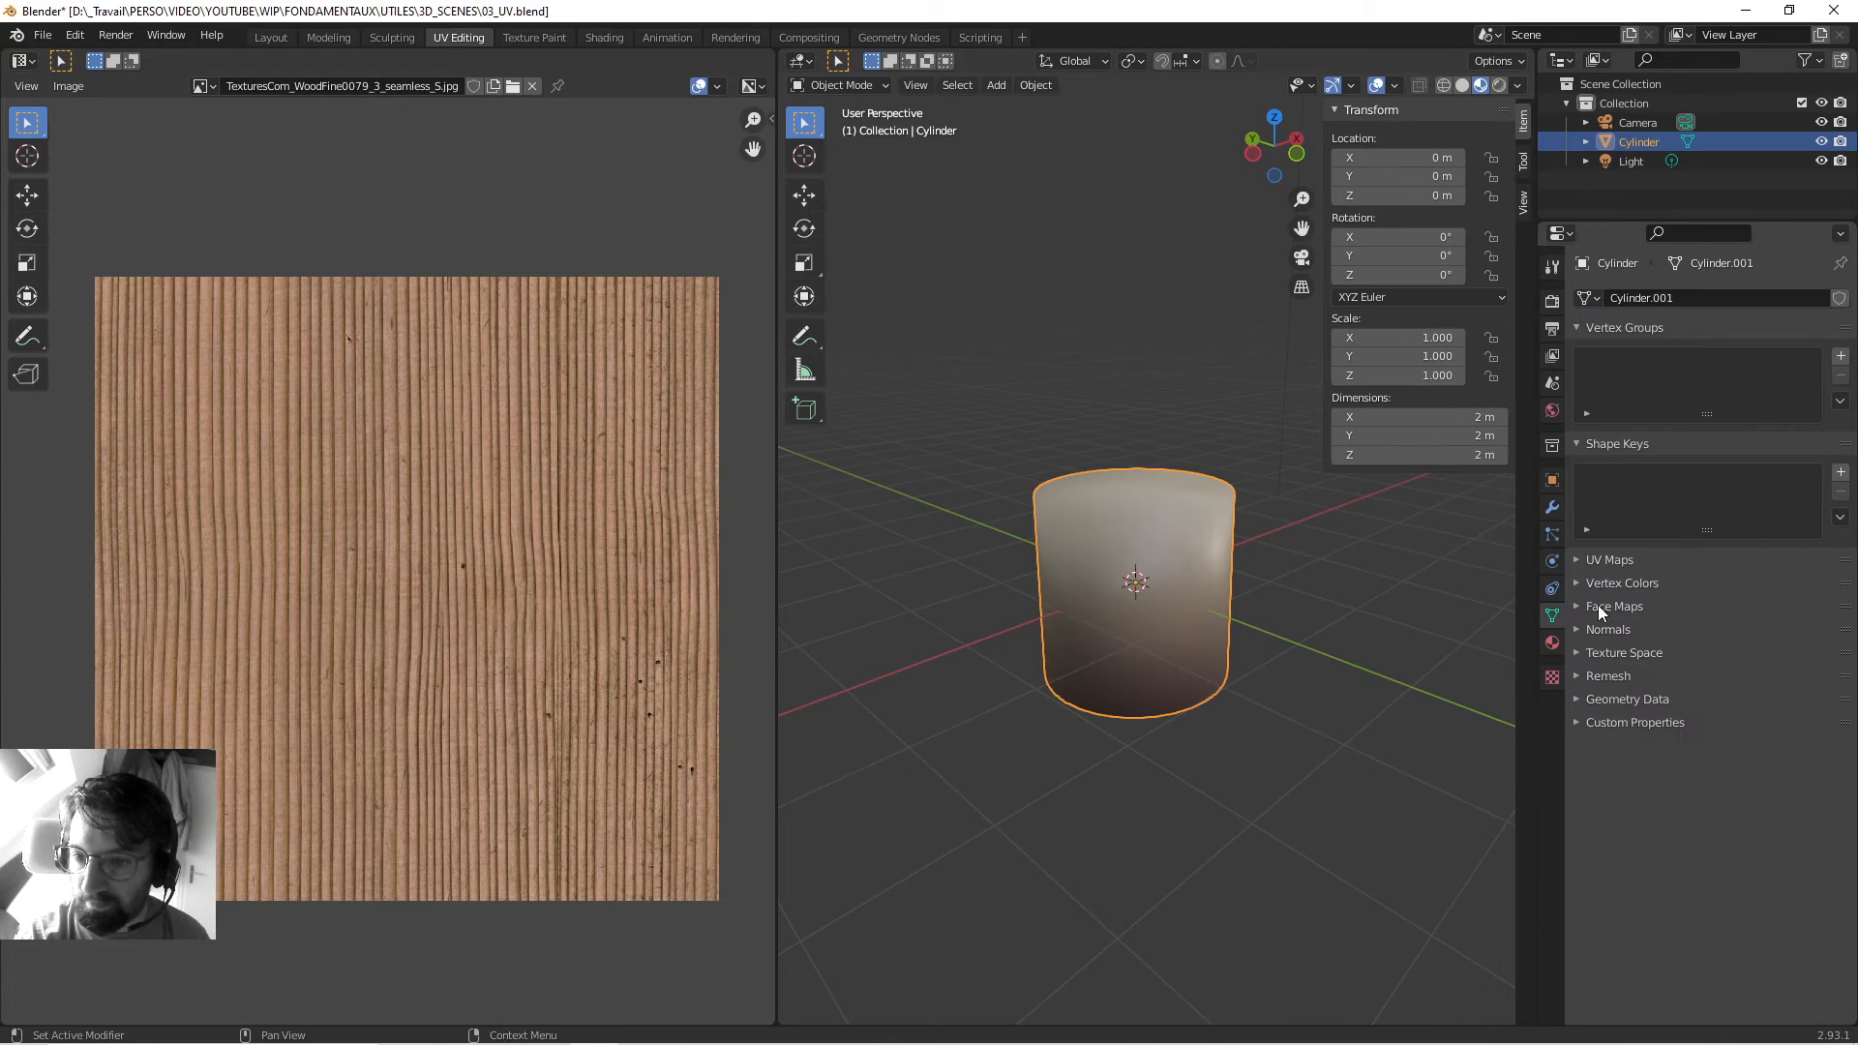
pyautogui.click(1603, 627)
pyautogui.click(1687, 658)
pyautogui.scroll(3, 1267, 572)
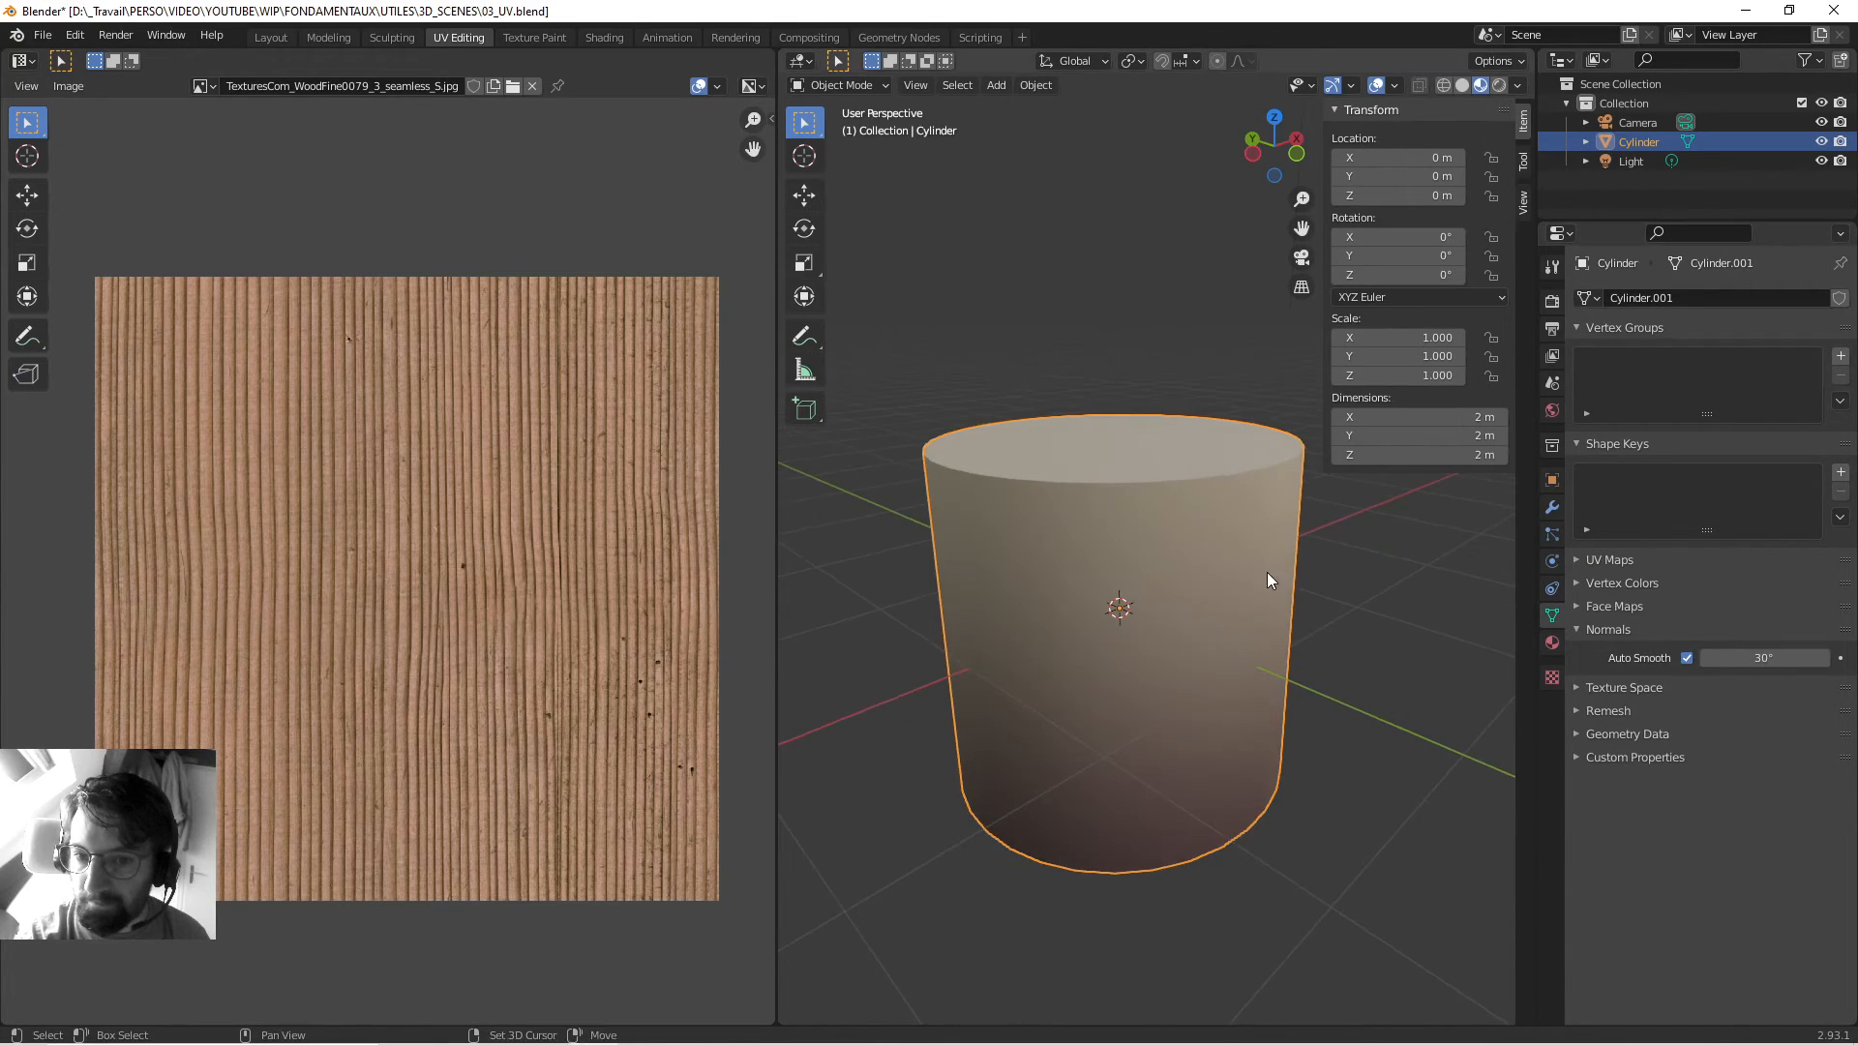
pyautogui.hotkey('ctrl', 's')
# Move the cylinder off-centre, keeping it on the ground plane.
pyautogui.press('n')
pyautogui.scroll(-2, 1256, 594)
pyautogui.moveTo(1256, 594); pyautogui.dragTo(1042, 559, button='middle')
pyautogui.scroll(-3, 1258, 506)
pyautogui.press('g')
pyautogui.hotkey('shift', 'z')
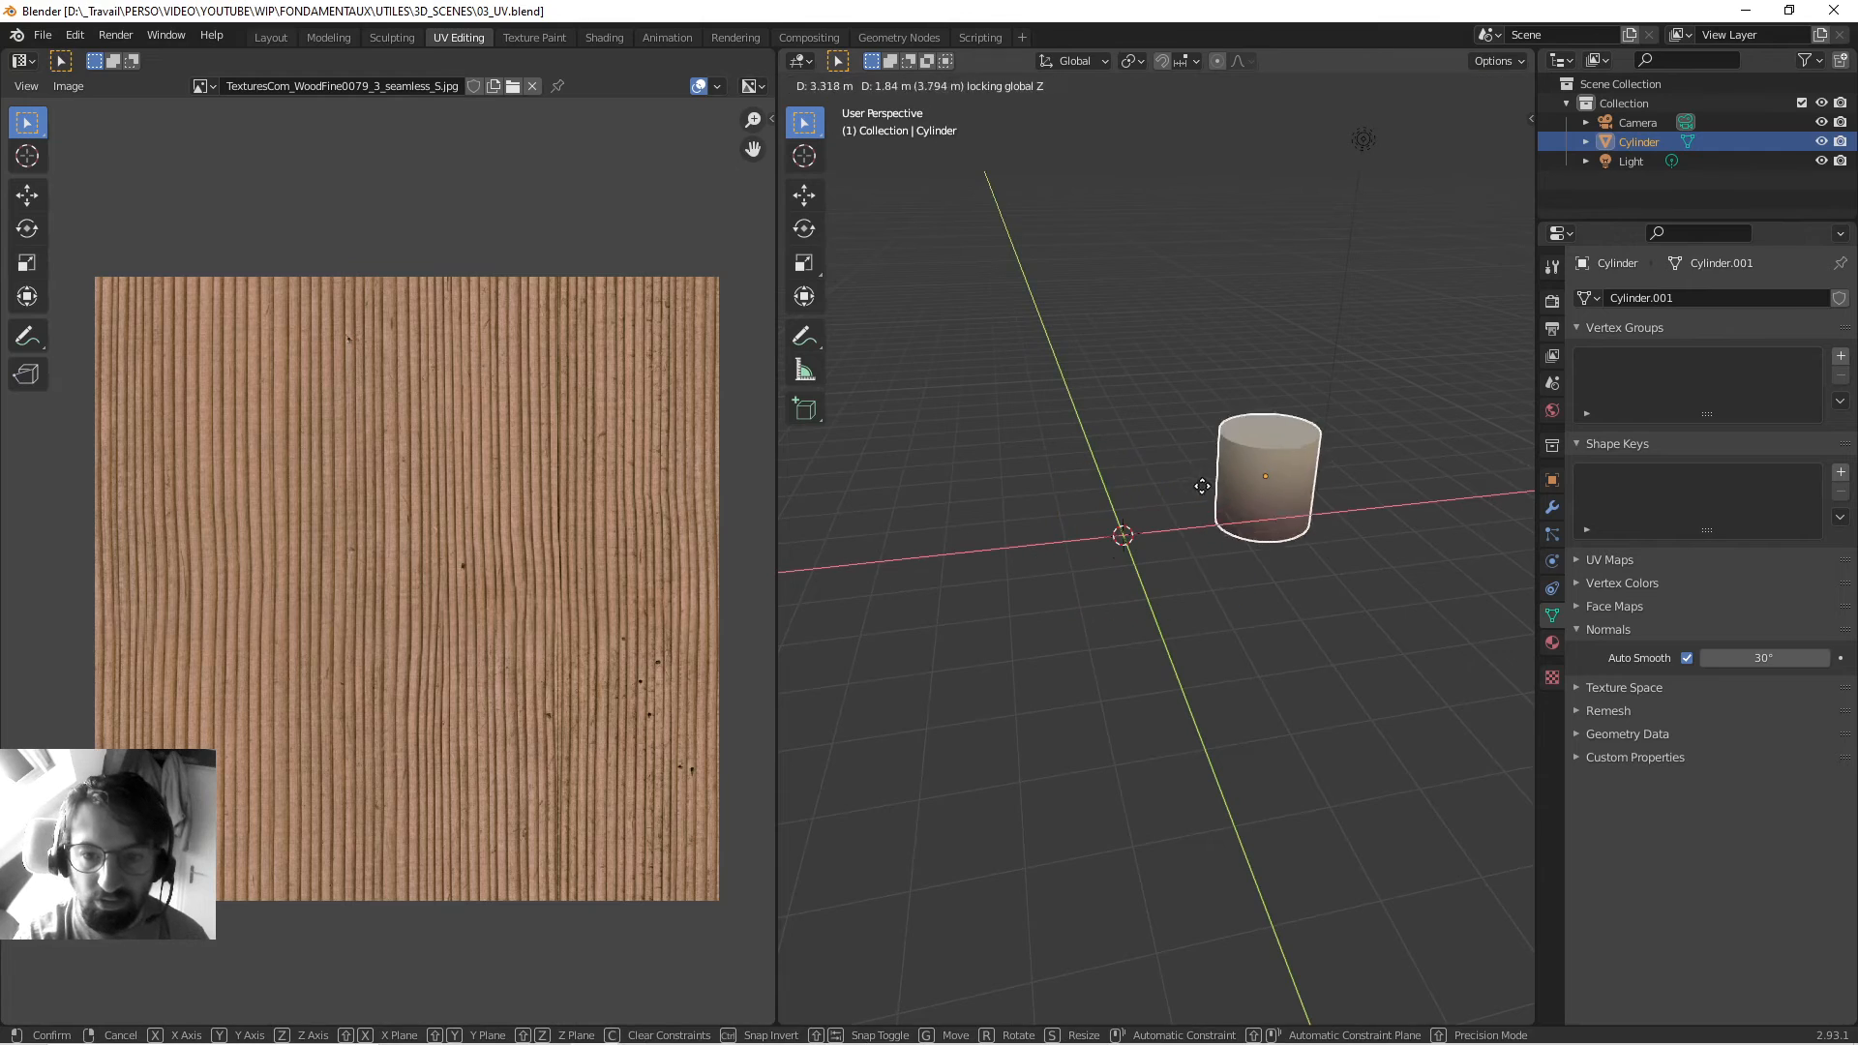
pyautogui.click(1195, 469)
pyautogui.moveTo(1129, 491); pyautogui.dragTo(1025, 514, button='middle')
# Add a cone and assign it the existing gradient material.
pyautogui.click(1026, 515)
pyautogui.hotkey('shift', 'a')
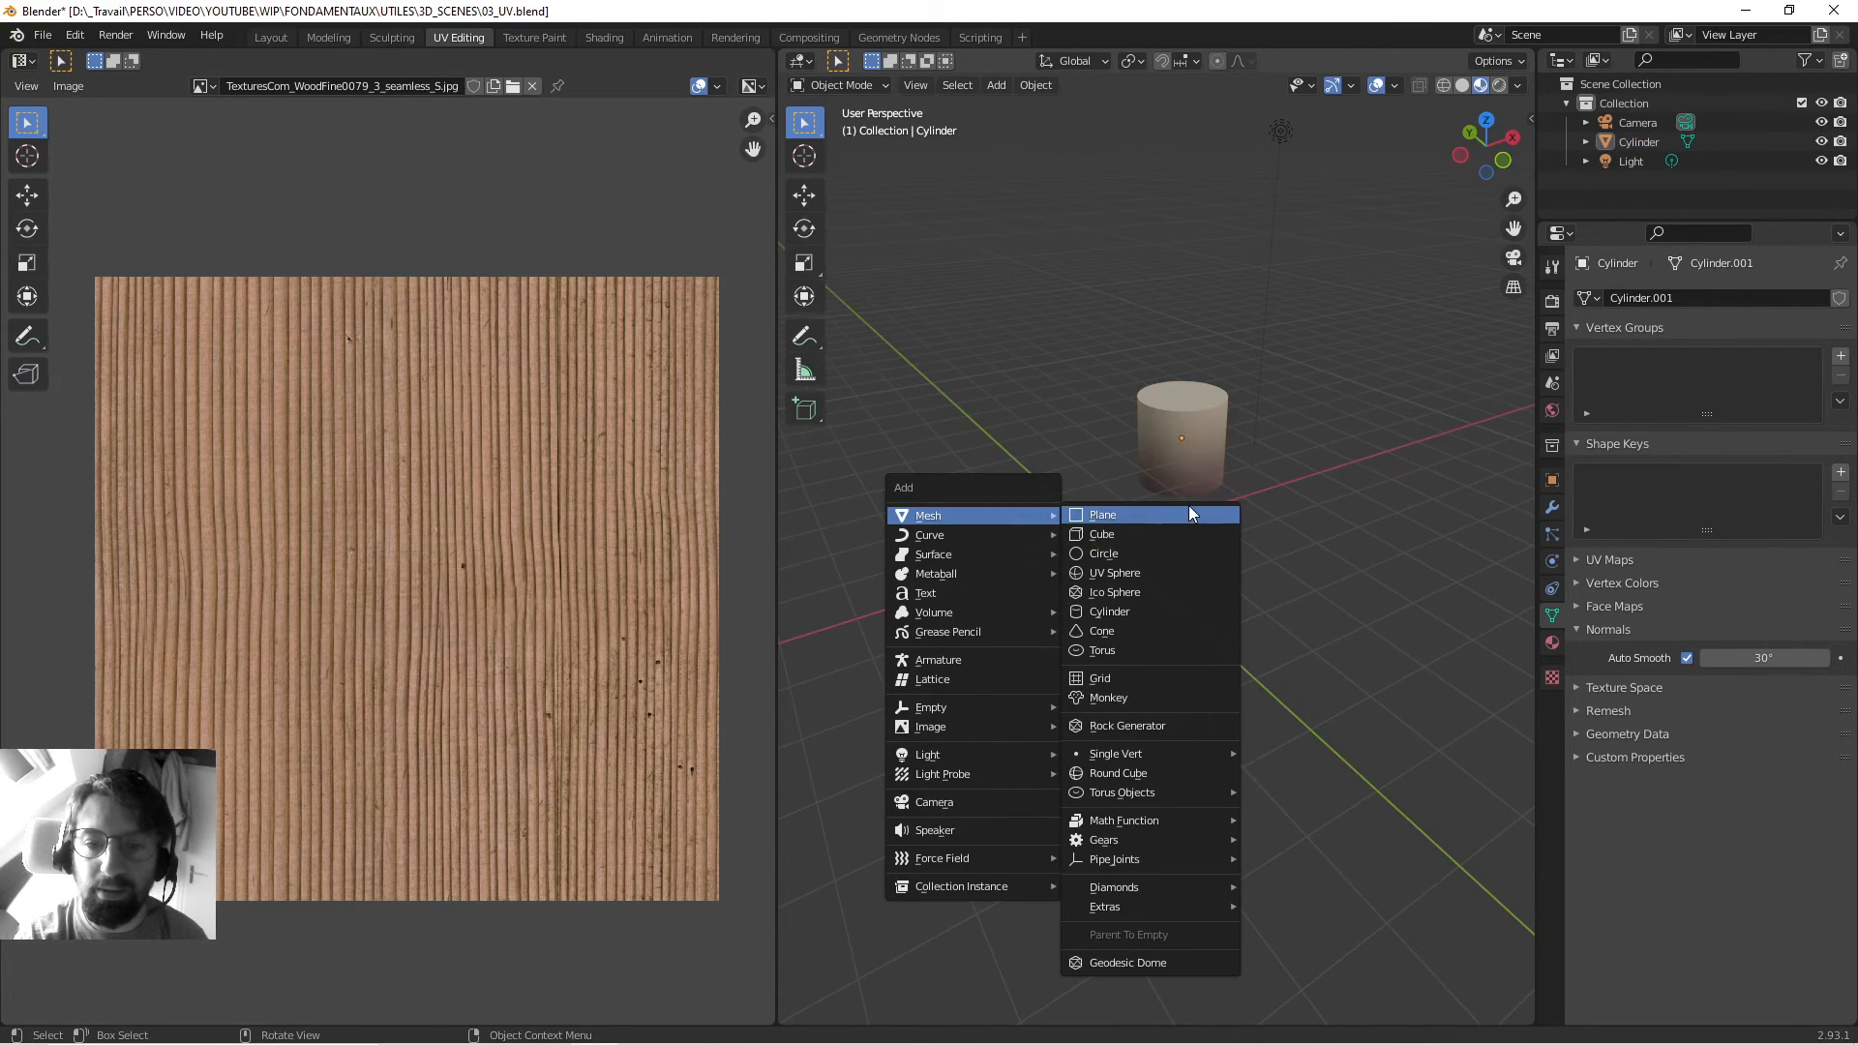
pyautogui.click(1136, 627)
pyautogui.moveTo(1026, 564); pyautogui.dragTo(1065, 556, button='middle')
pyautogui.click(1554, 644)
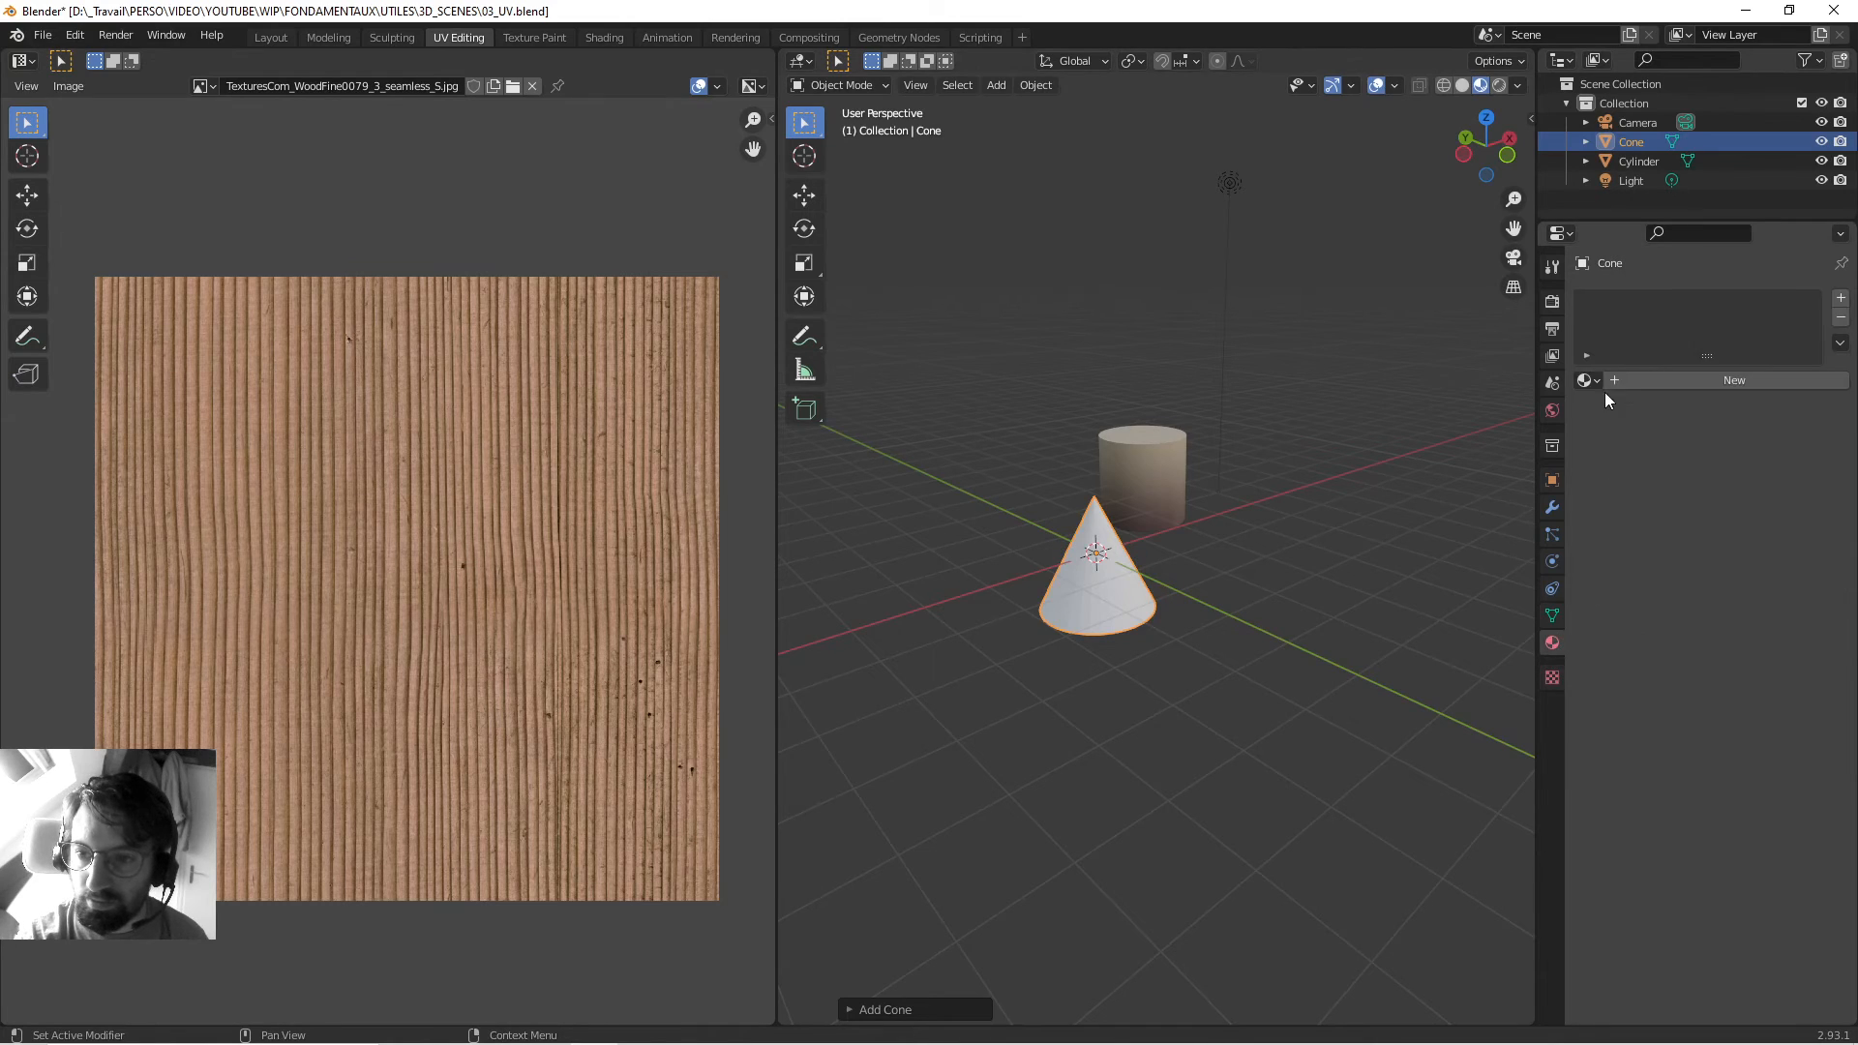
pyautogui.click(1587, 381)
pyautogui.click(1623, 409)
# Shade the cone smooth and enable Auto Smooth.
pyautogui.rightClick(1096, 594)
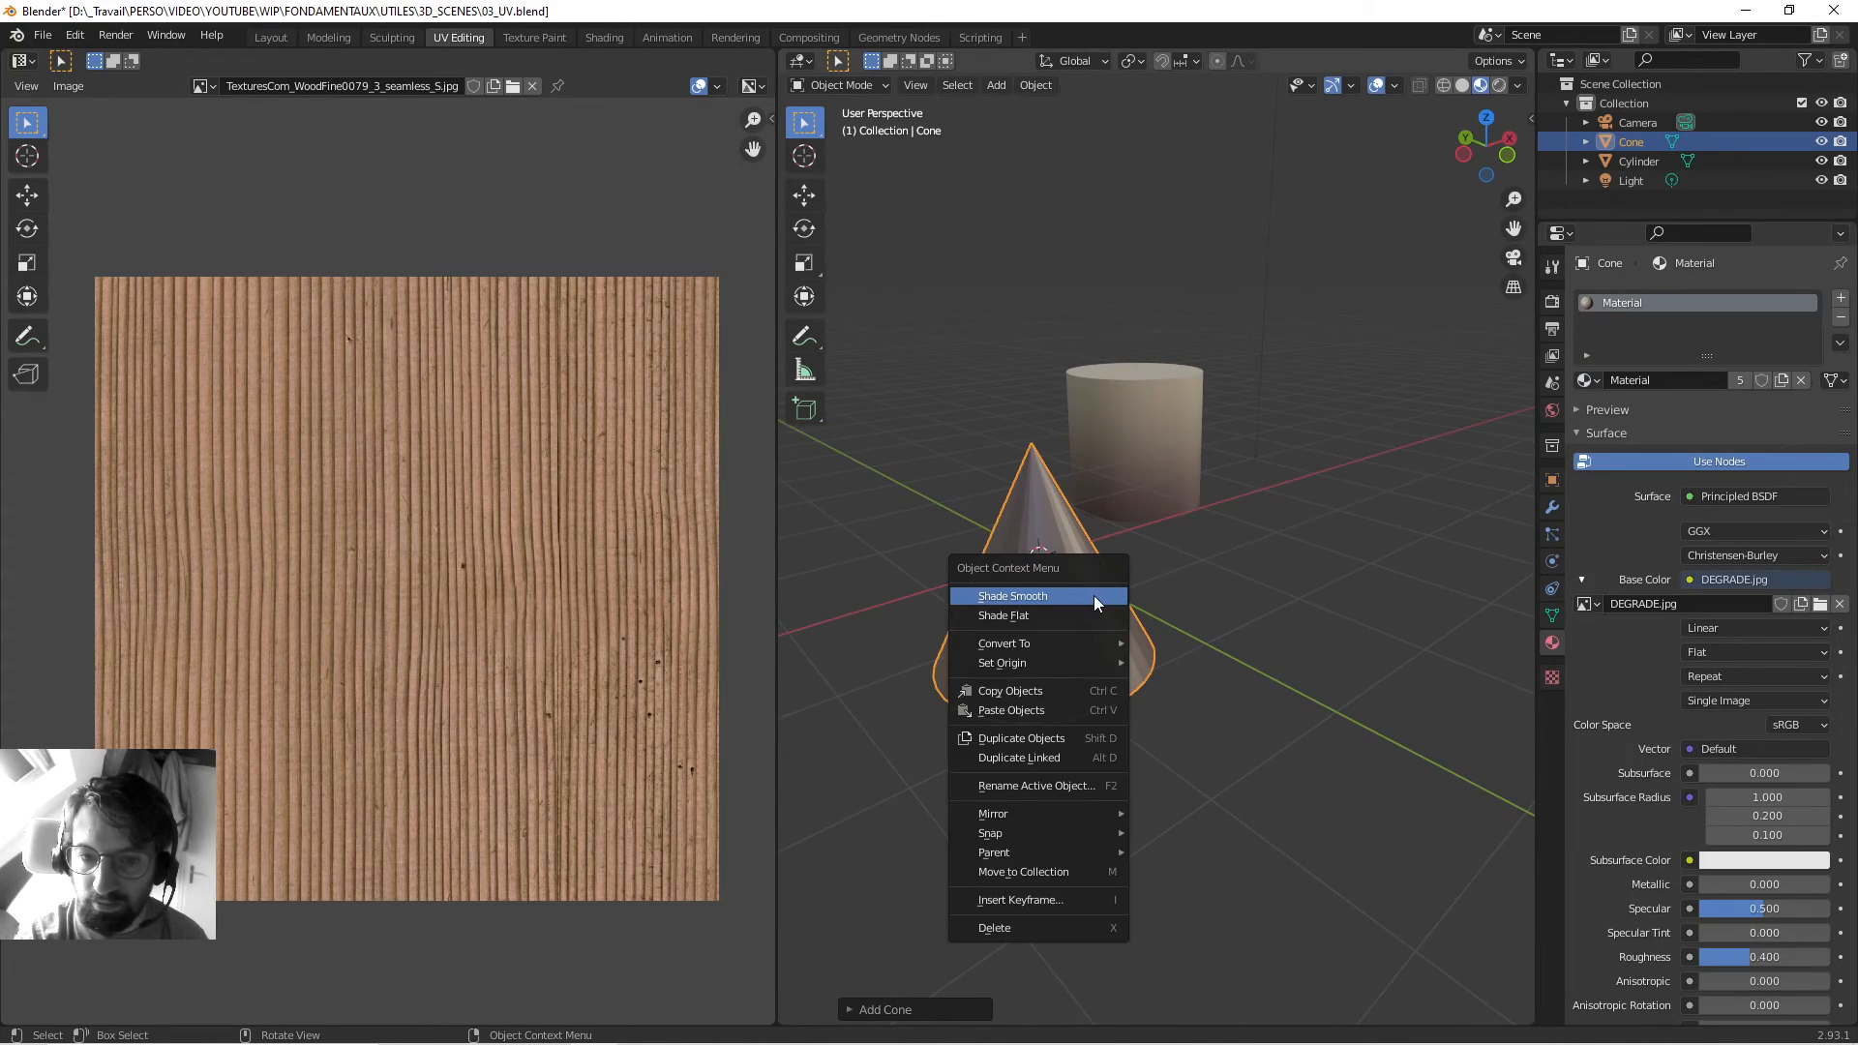
pyautogui.click(1094, 595)
pyautogui.moveTo(1093, 595); pyautogui.dragTo(1151, 581, button='middle')
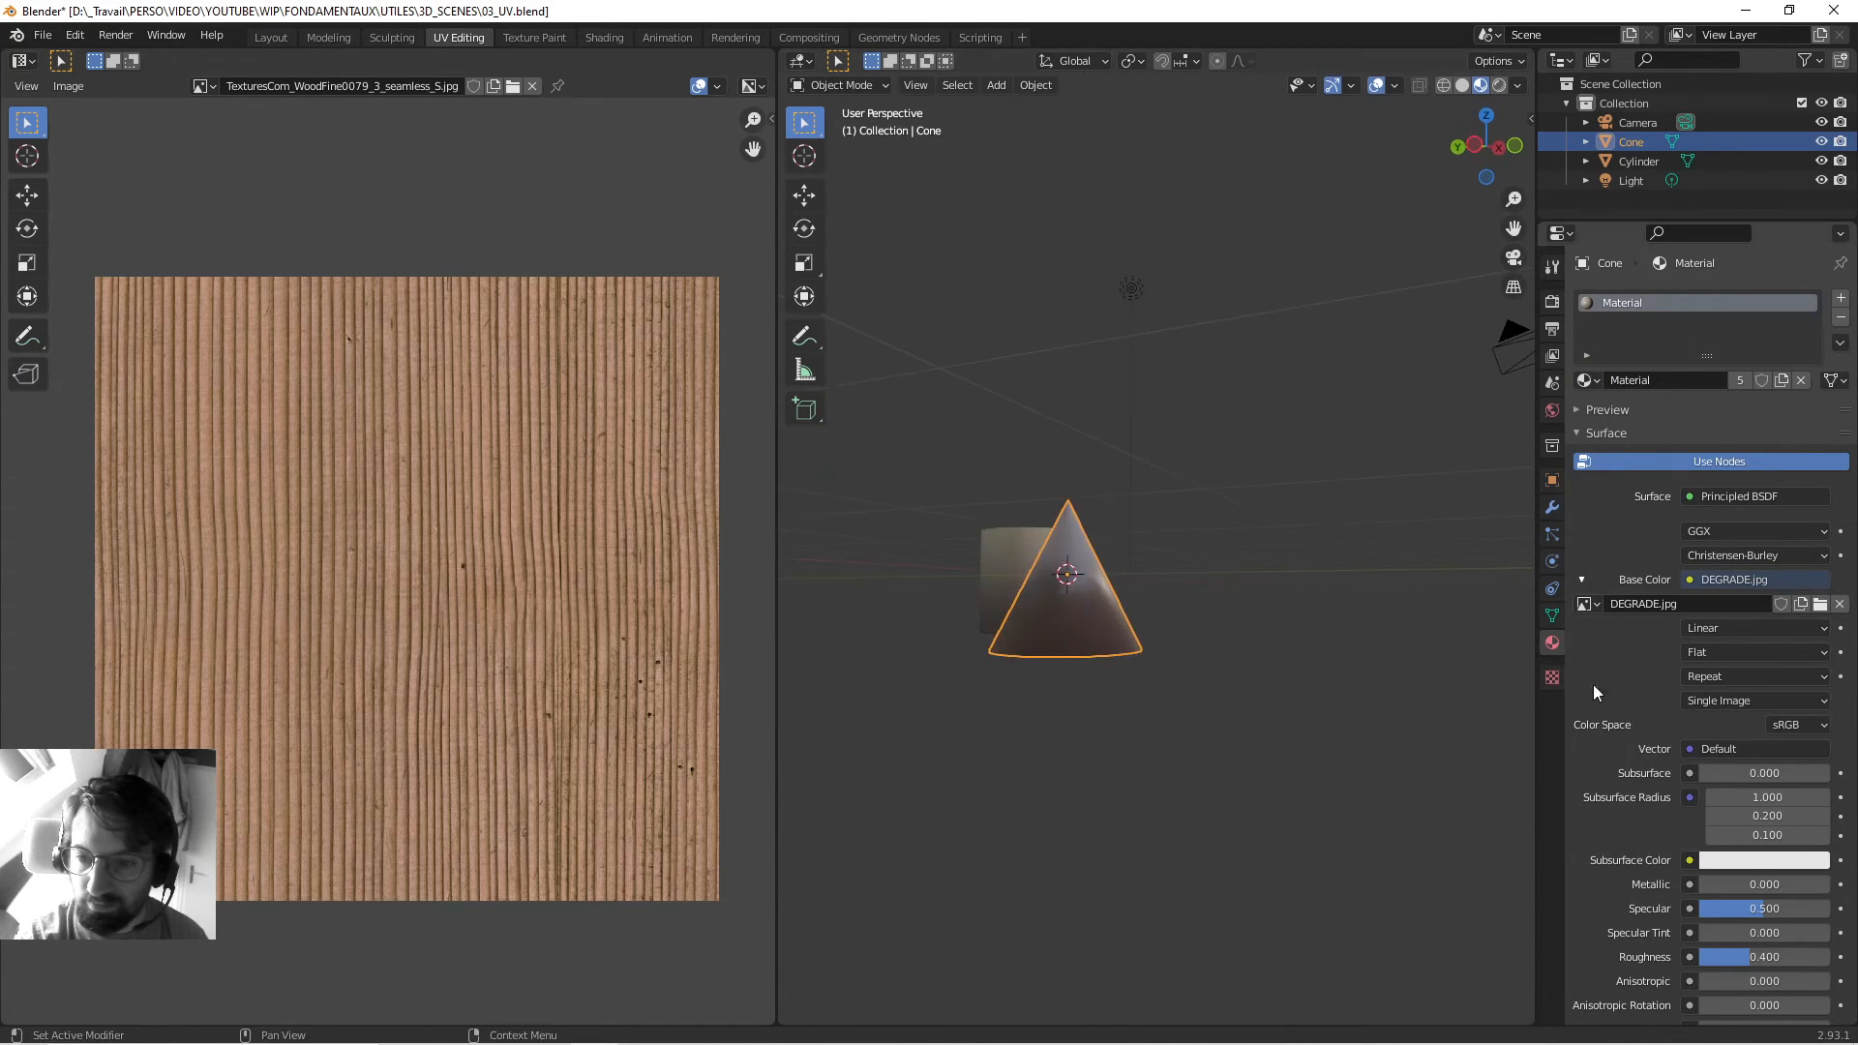
pyautogui.click(1552, 615)
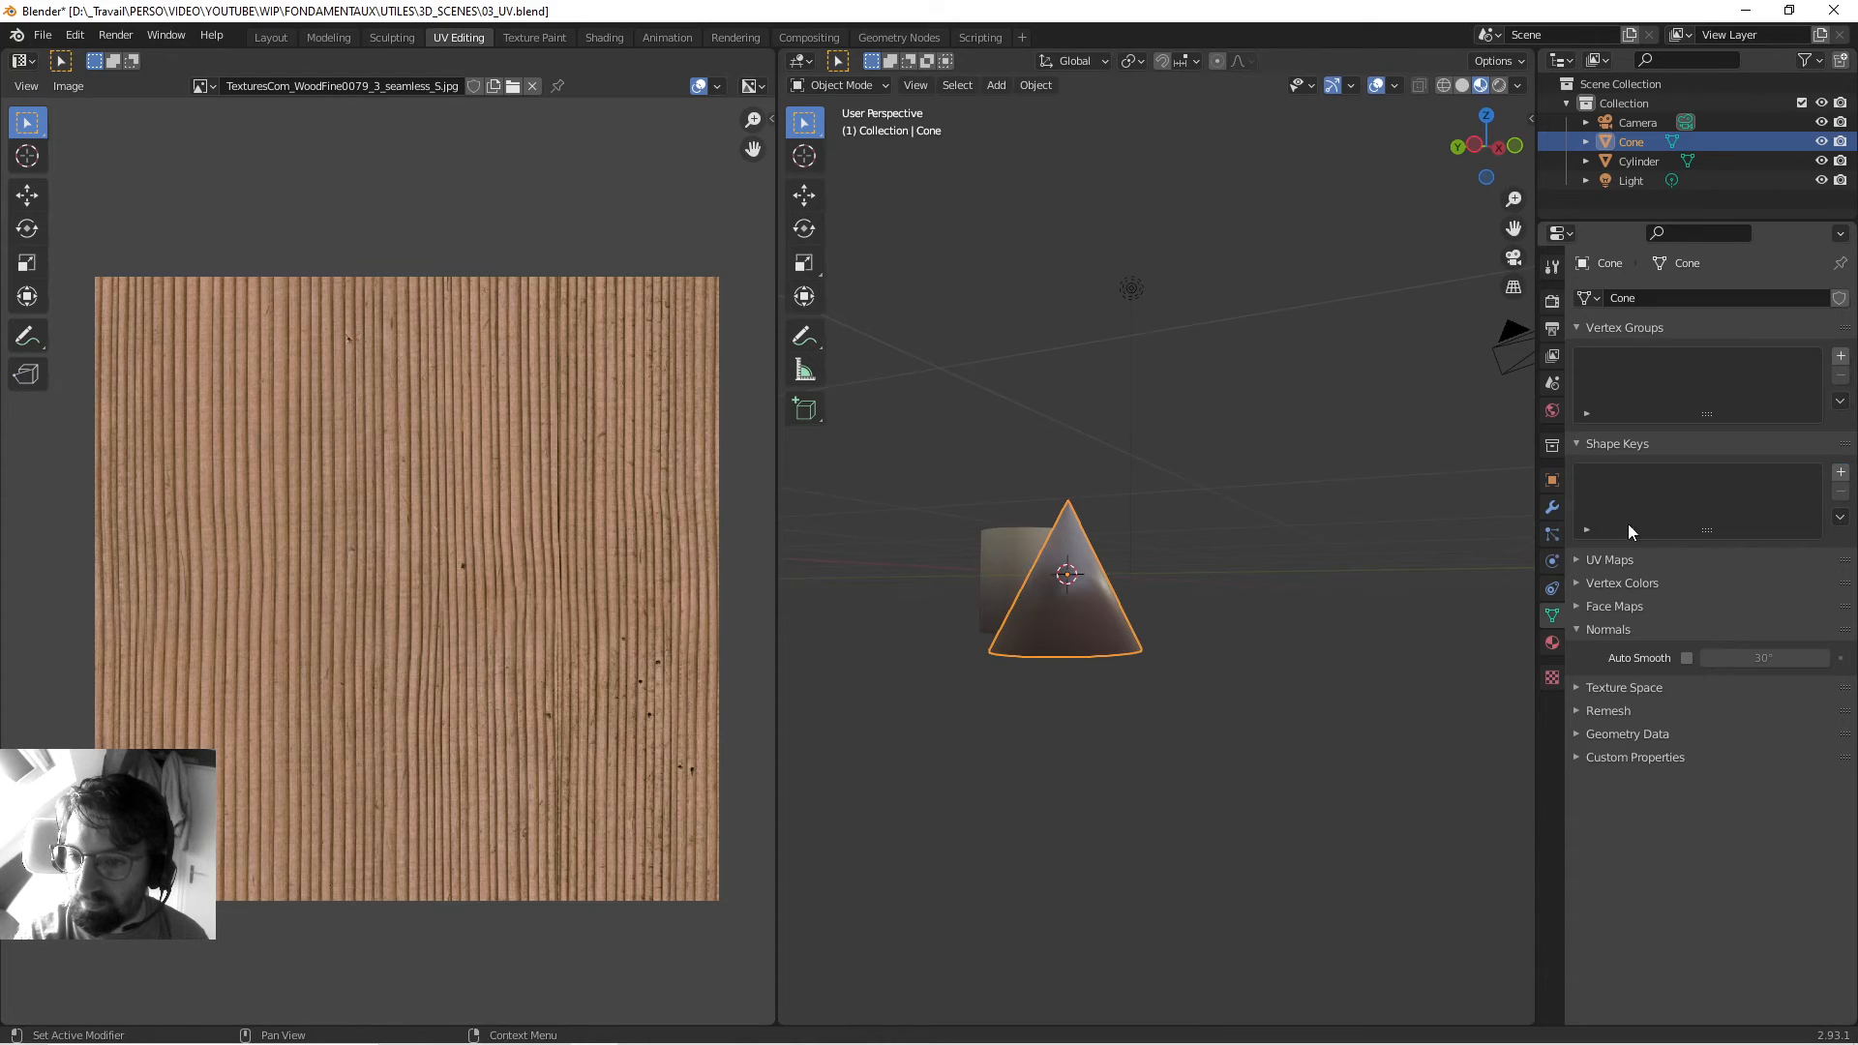
pyautogui.click(1685, 657)
# Project the cone's UVs from the front view and enlarge them over the gradient.
pyautogui.moveTo(1163, 432); pyautogui.dragTo(1087, 474, button='middle')
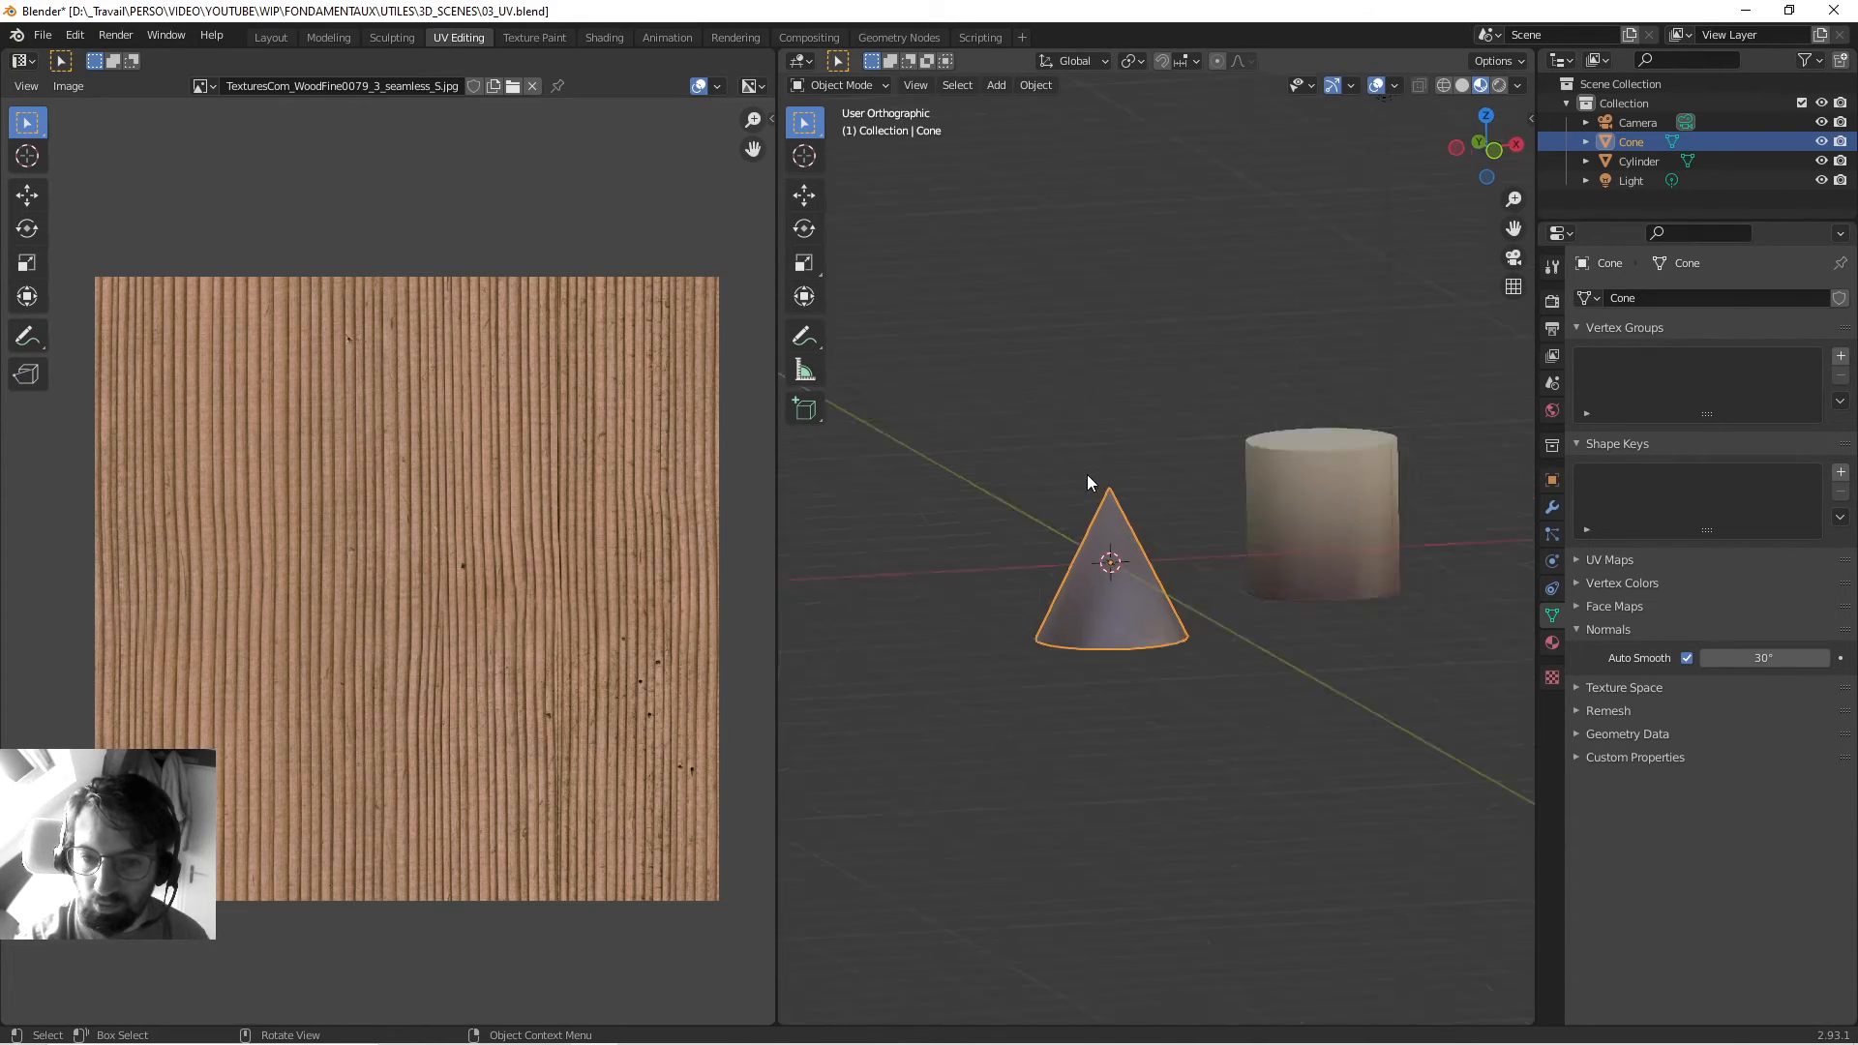
pyautogui.press('KP_1')
pyautogui.press('Tab')
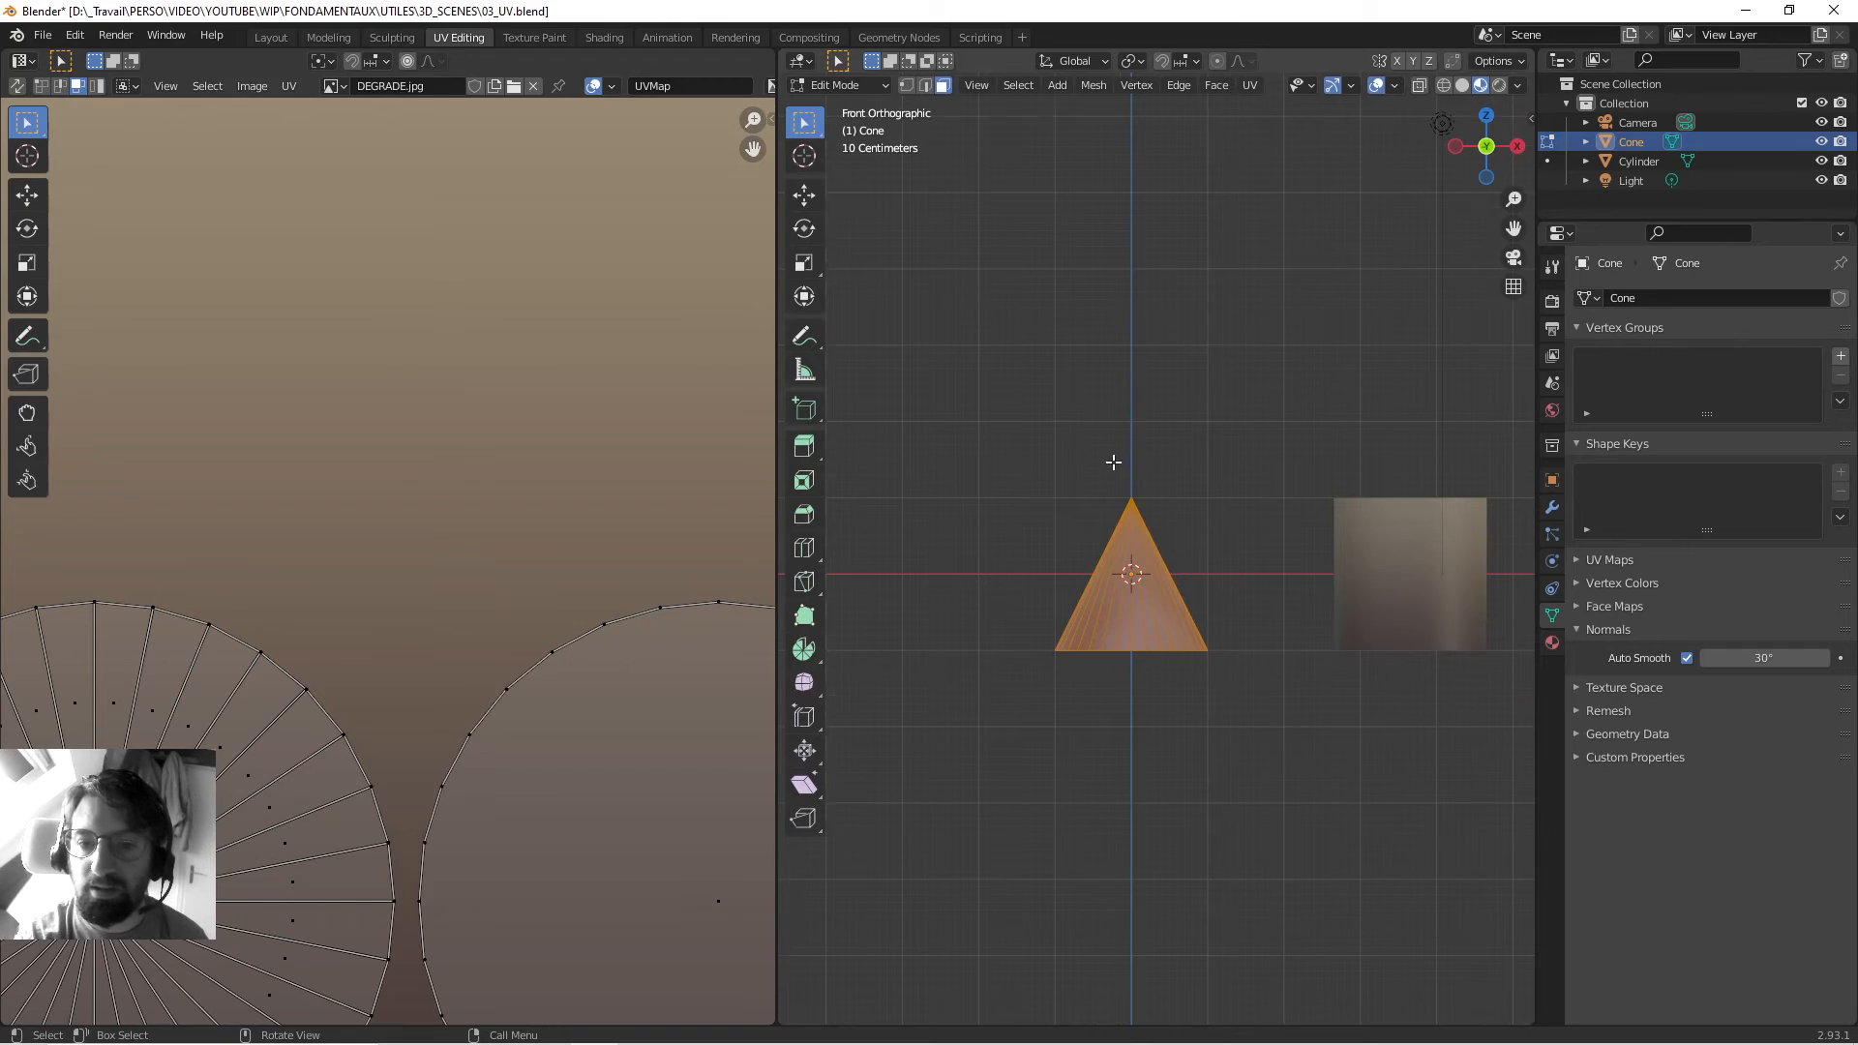
pyautogui.scroll(8, 1244, 477)
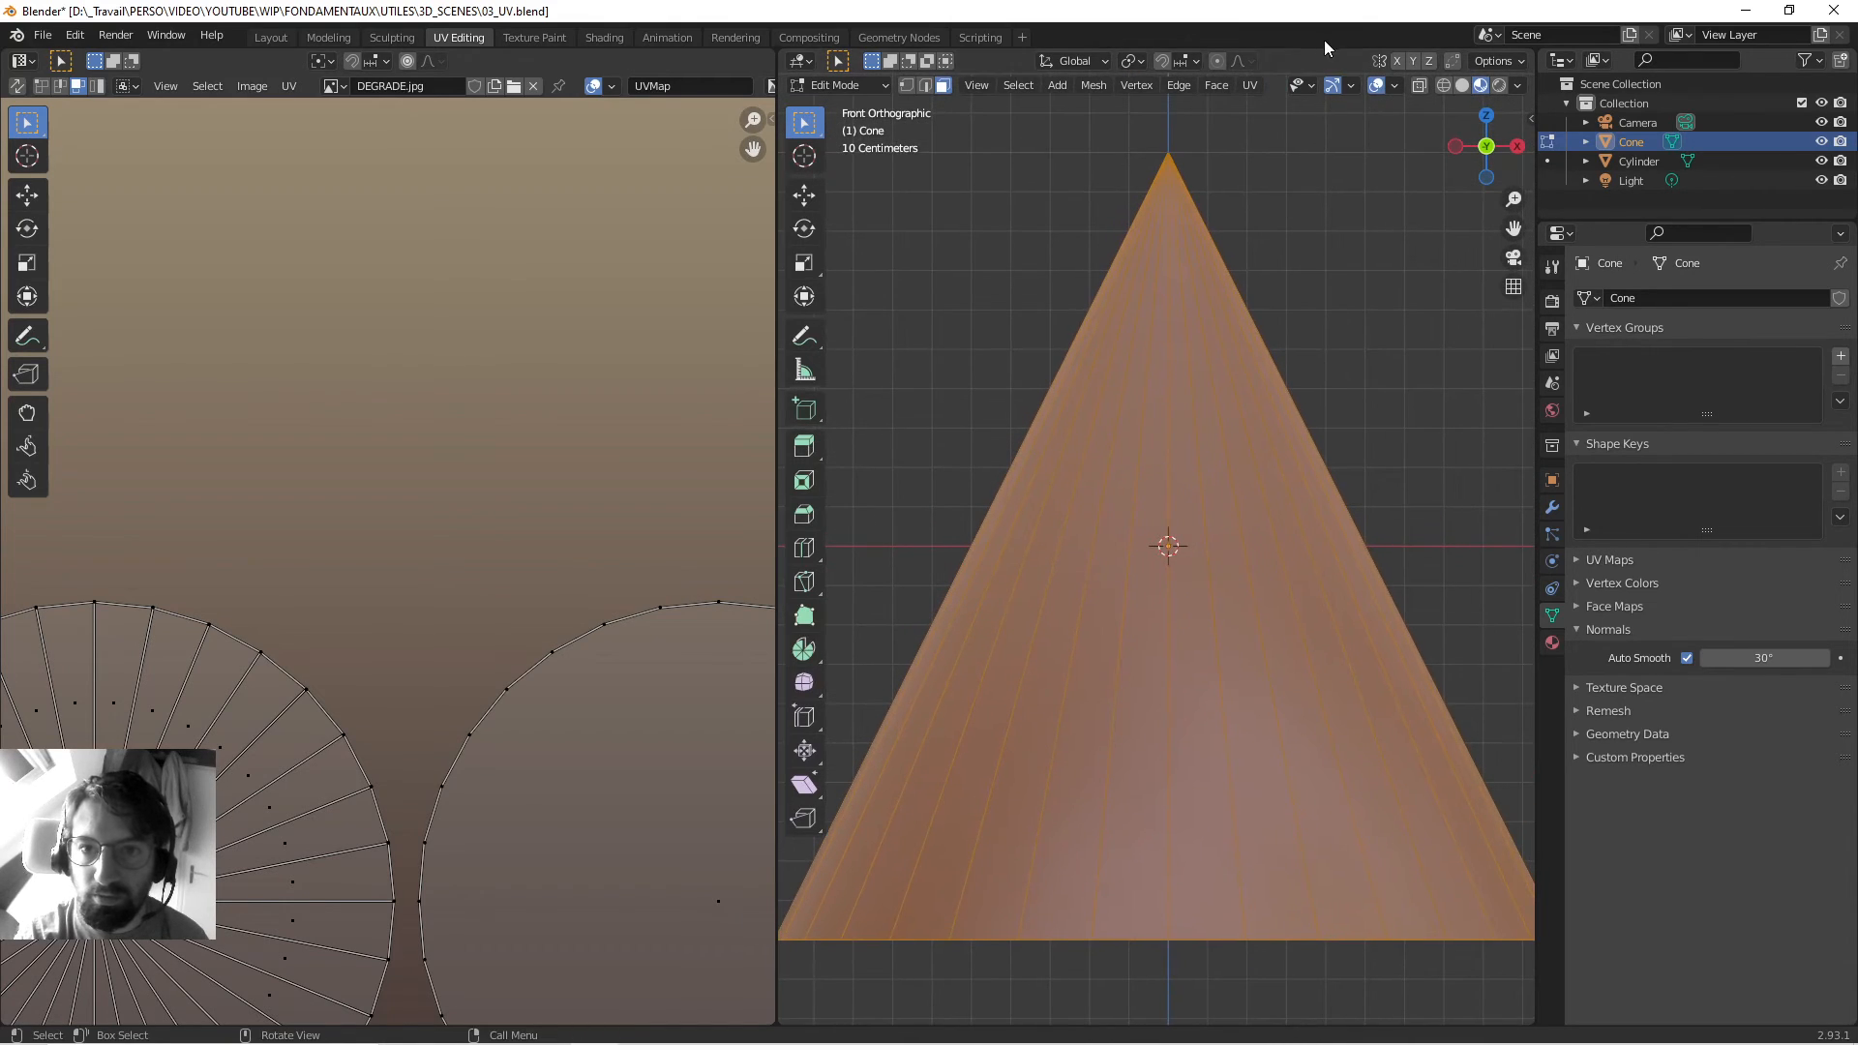
pyautogui.click(1249, 85)
pyautogui.click(1267, 269)
pyautogui.scroll(-5, 582, 620)
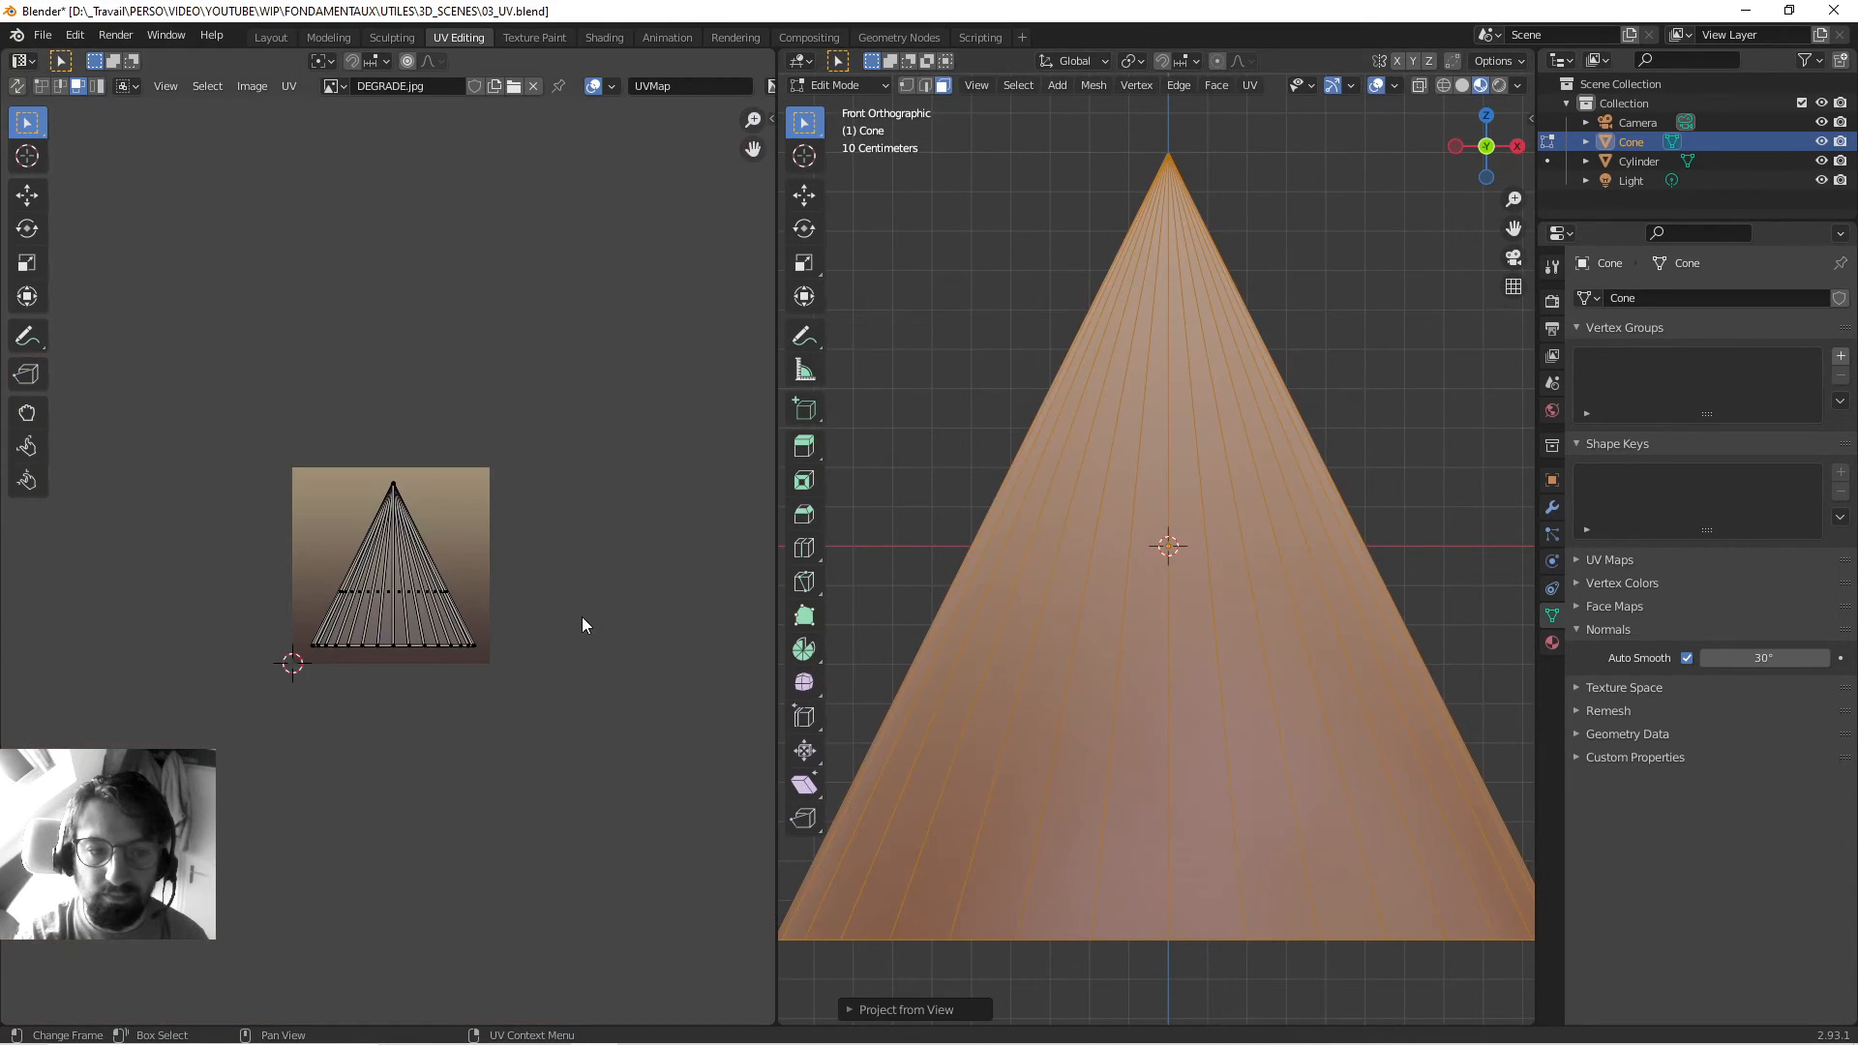
pyautogui.scroll(3, 519, 595)
pyautogui.press('a')
pyautogui.press('s')
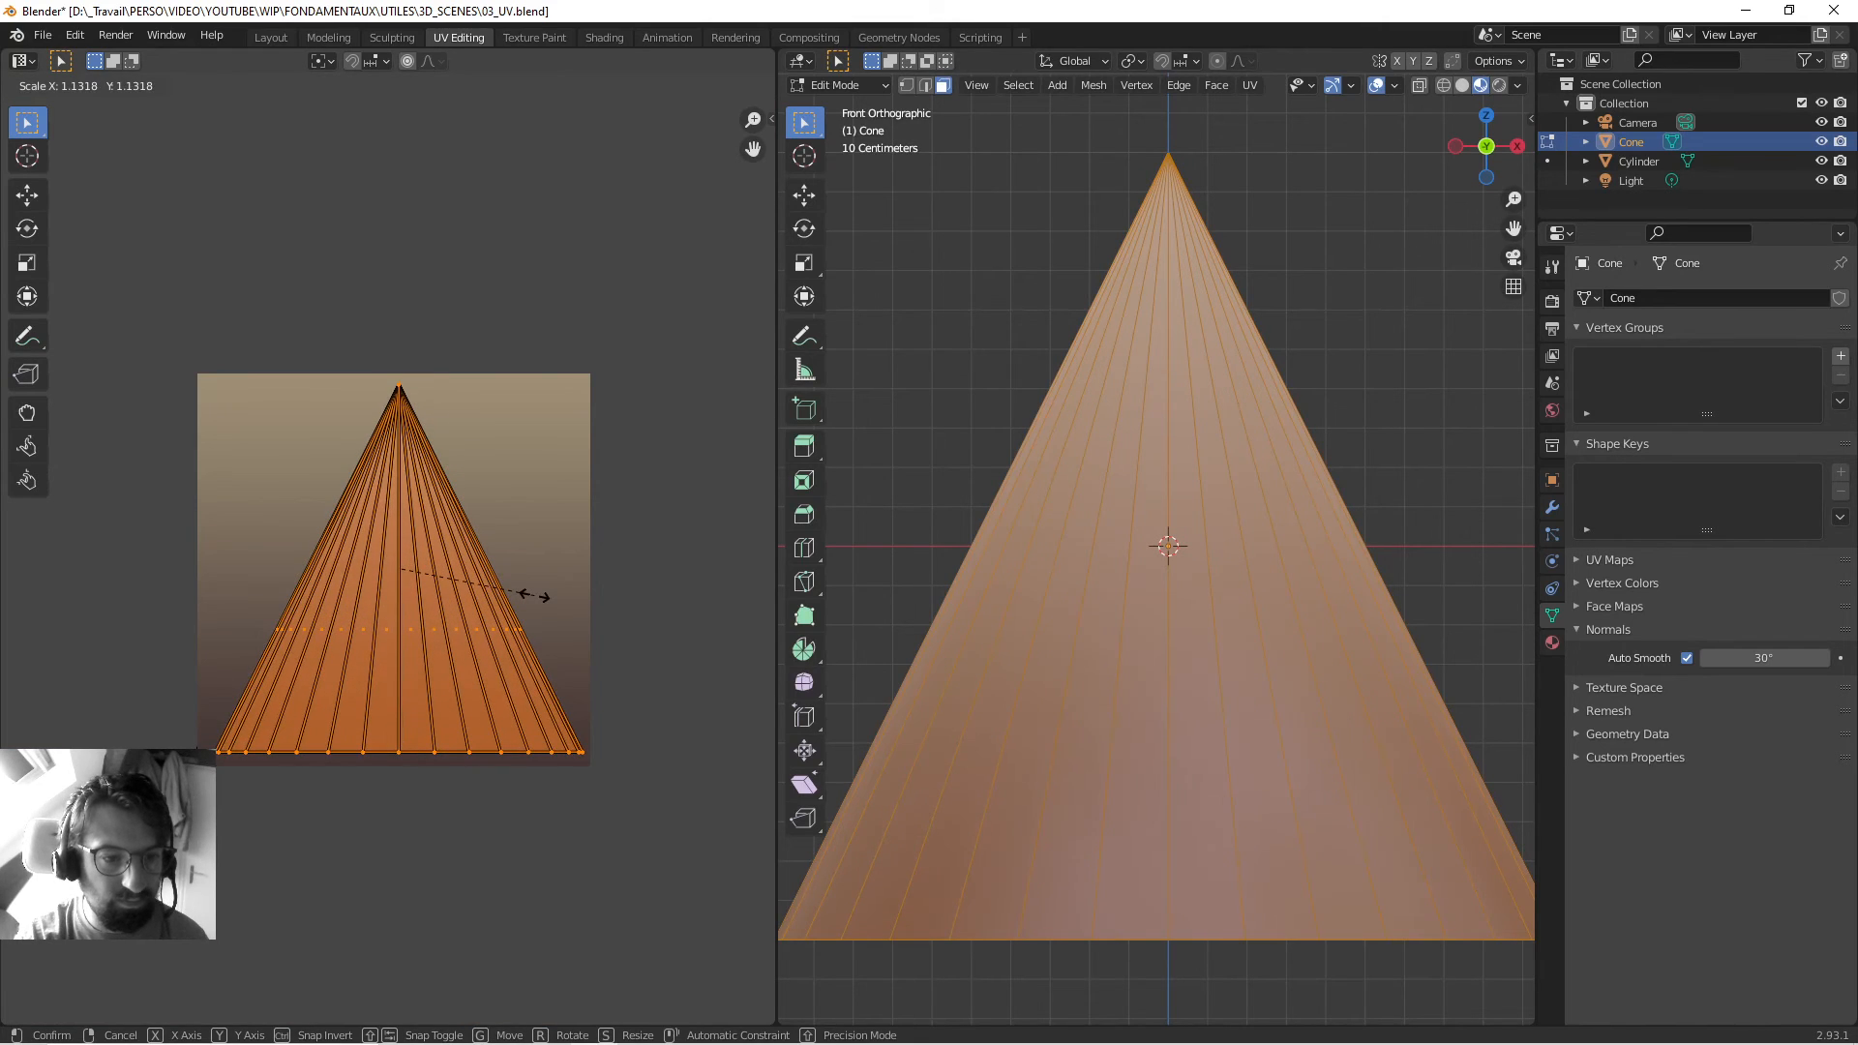
pyautogui.click(535, 595)
pyautogui.press('Tab')
# Move the cone further back along the ground plane.
pyautogui.scroll(-5, 1120, 557)
pyautogui.moveTo(1120, 557); pyautogui.dragTo(1145, 641, button='middle')
pyautogui.press('g')
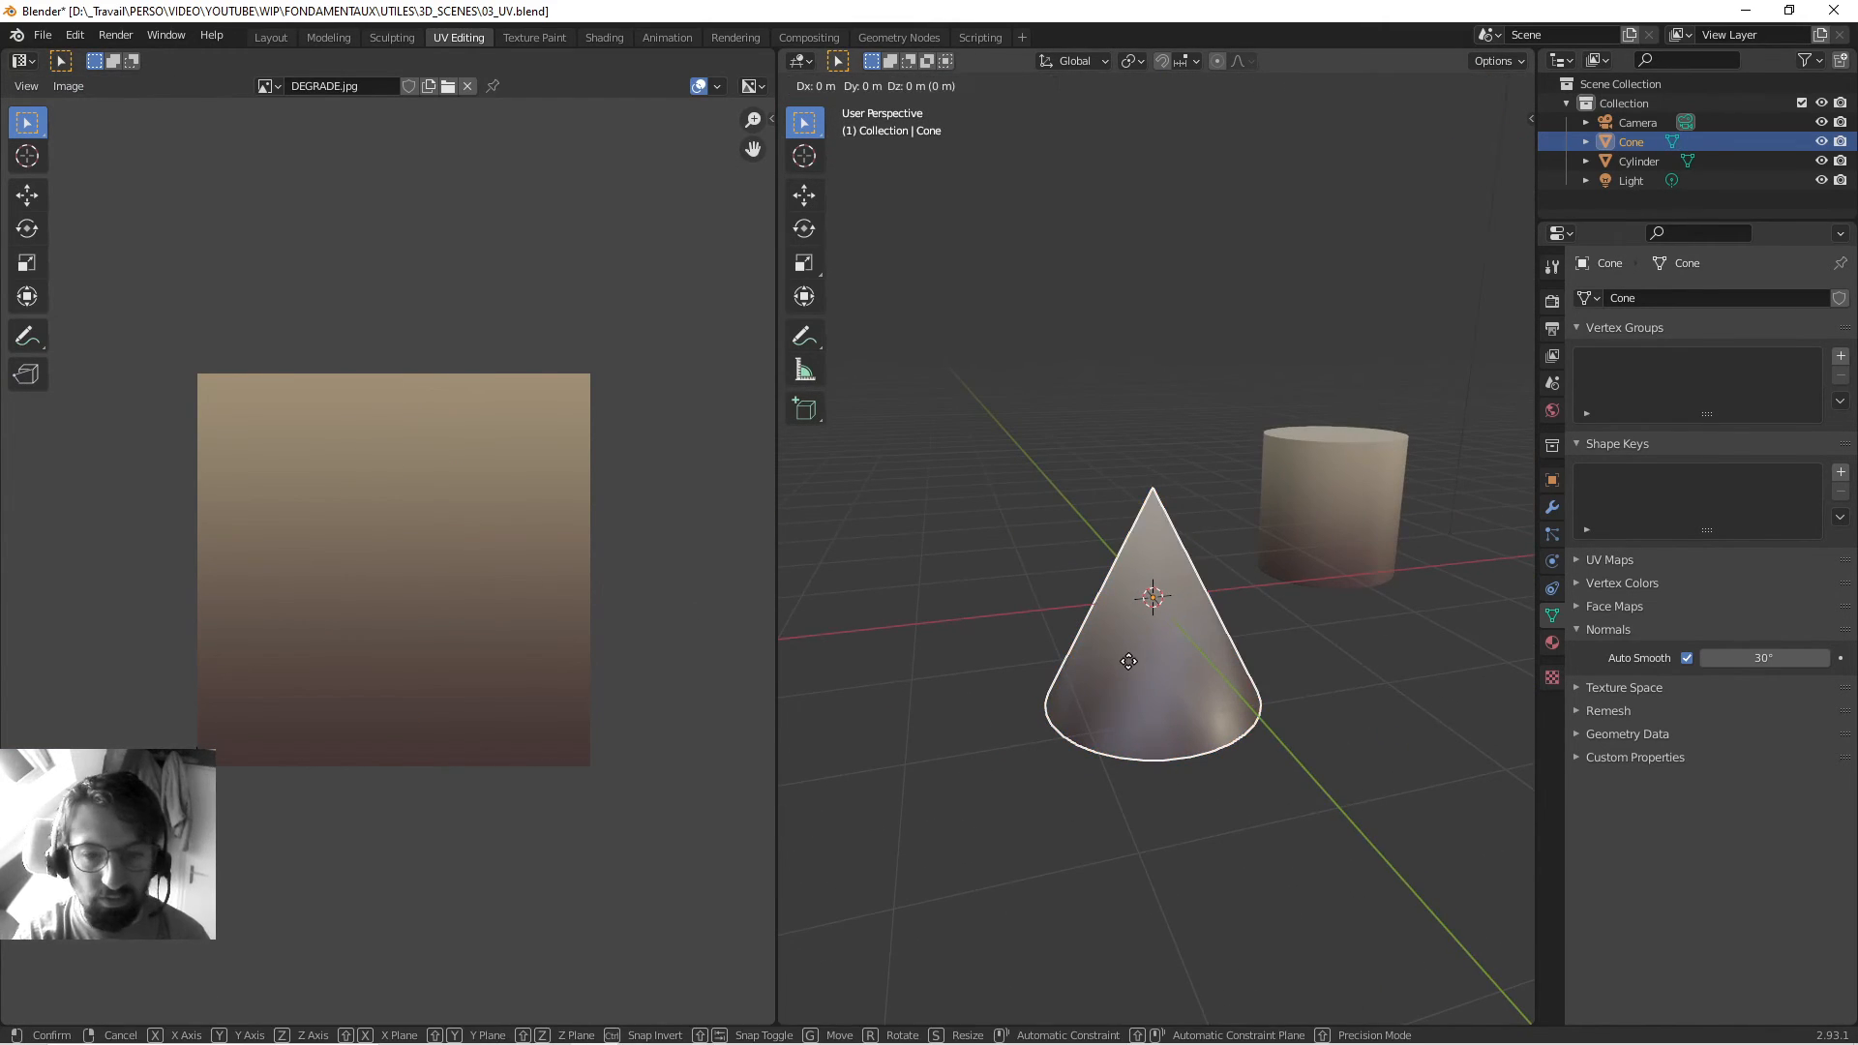
pyautogui.hotkey('shift', 'z')
pyautogui.click(1107, 478)
pyautogui.moveTo(1106, 478); pyautogui.dragTo(1247, 630, button='middle')
# Add a cube and assign it the existing gradient Material.
pyautogui.click(1248, 630)
pyautogui.hotkey('shift', 'a')
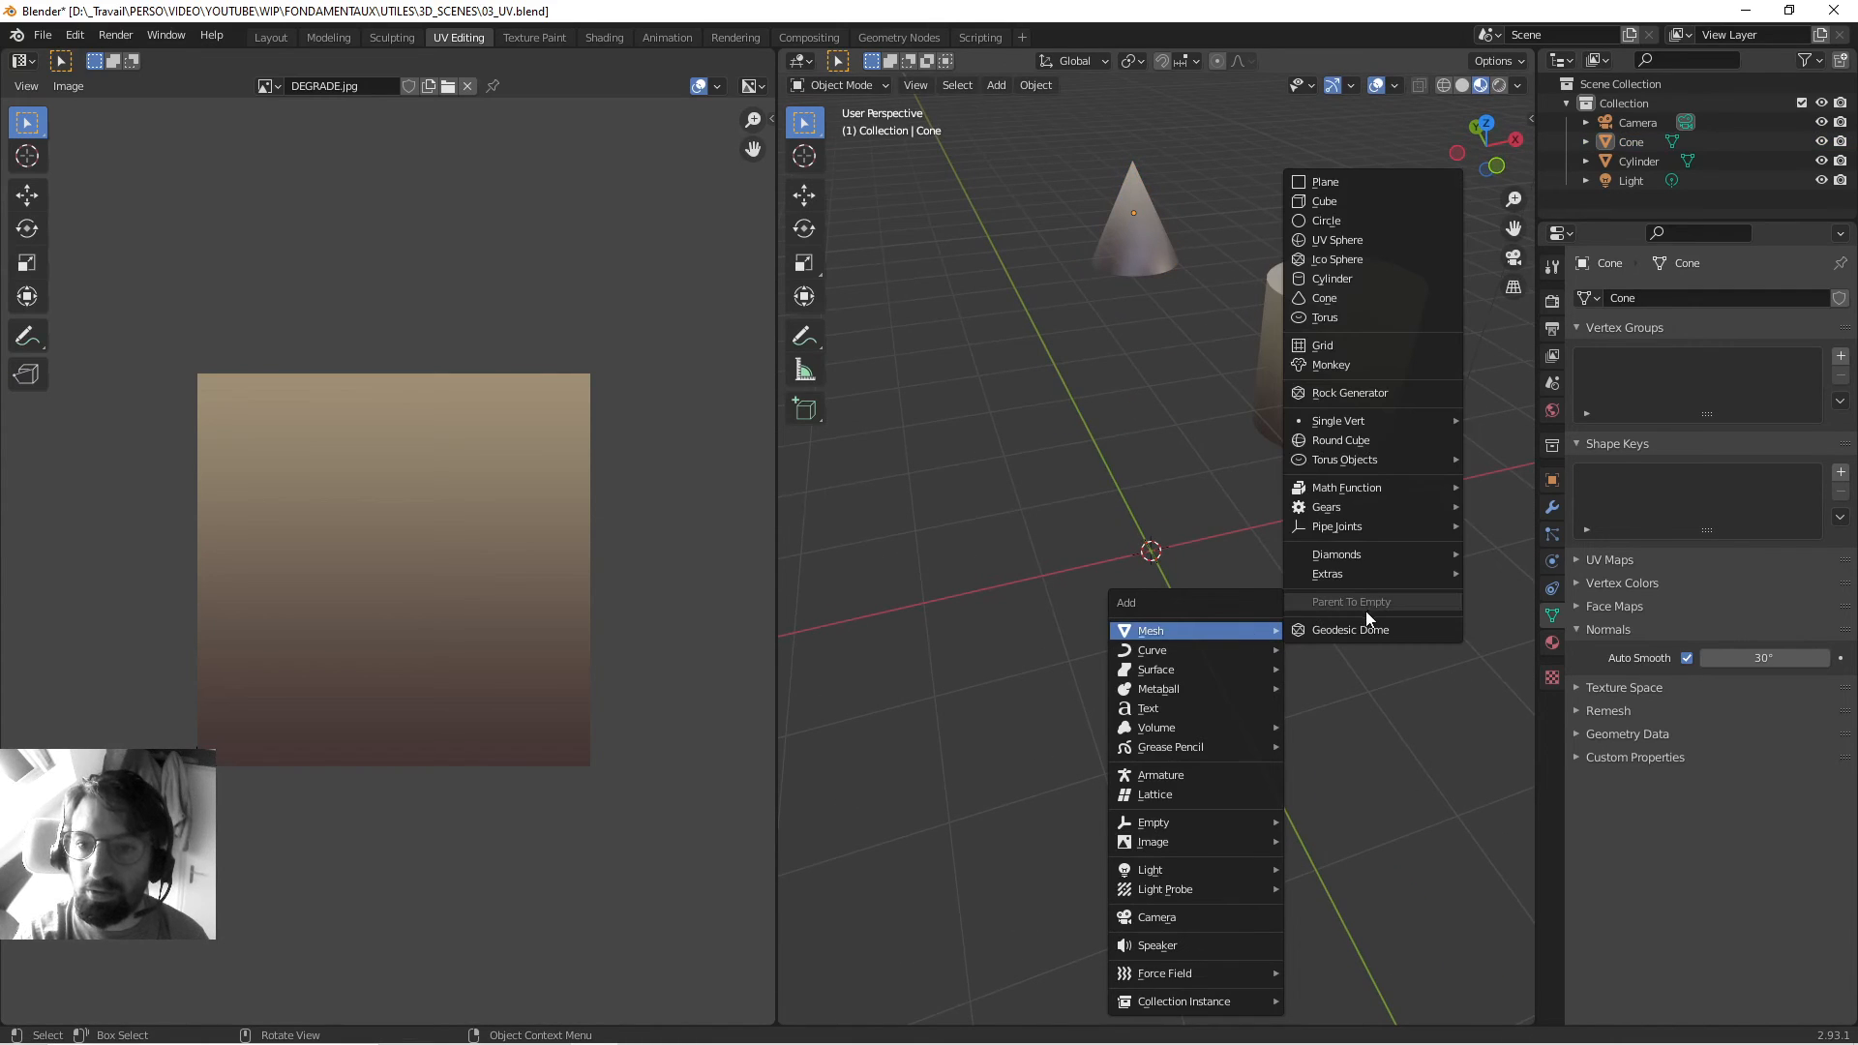
pyautogui.click(1350, 200)
pyautogui.moveTo(1252, 380); pyautogui.dragTo(1079, 574, button='middle')
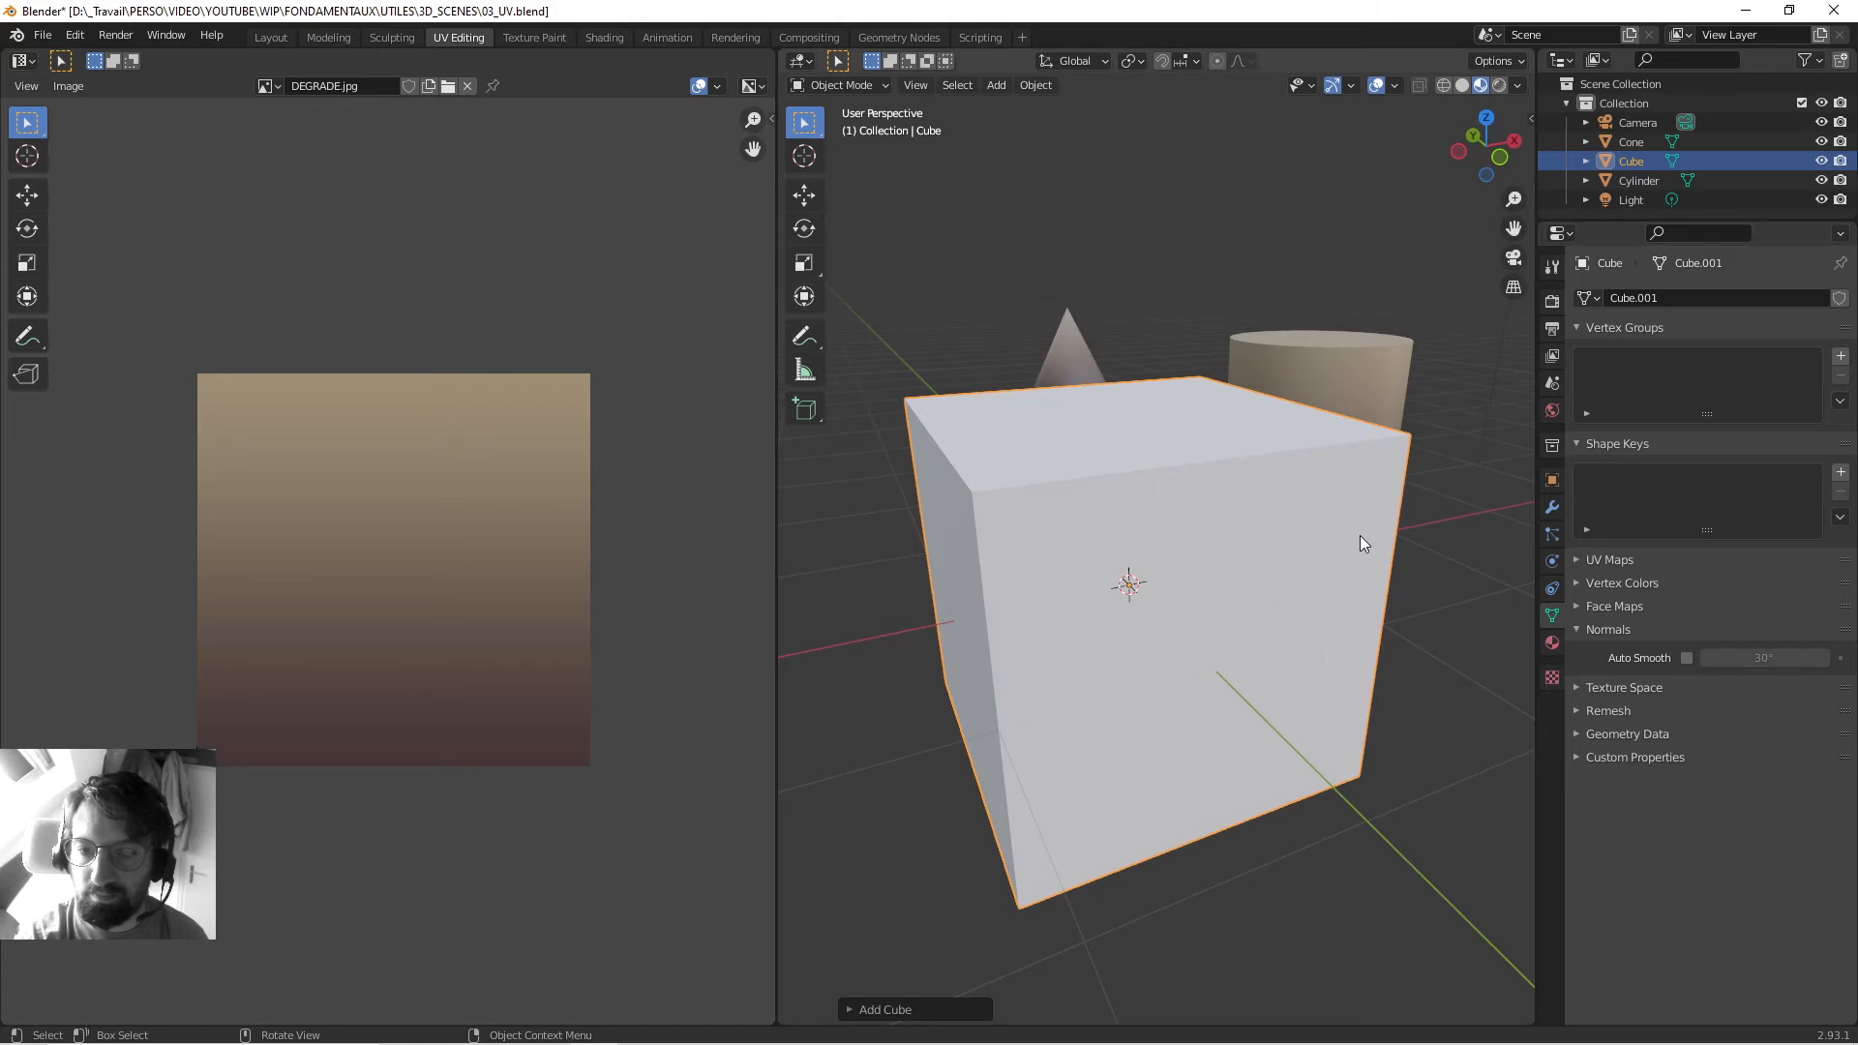
pyautogui.press('KP_1')
pyautogui.click(1552, 643)
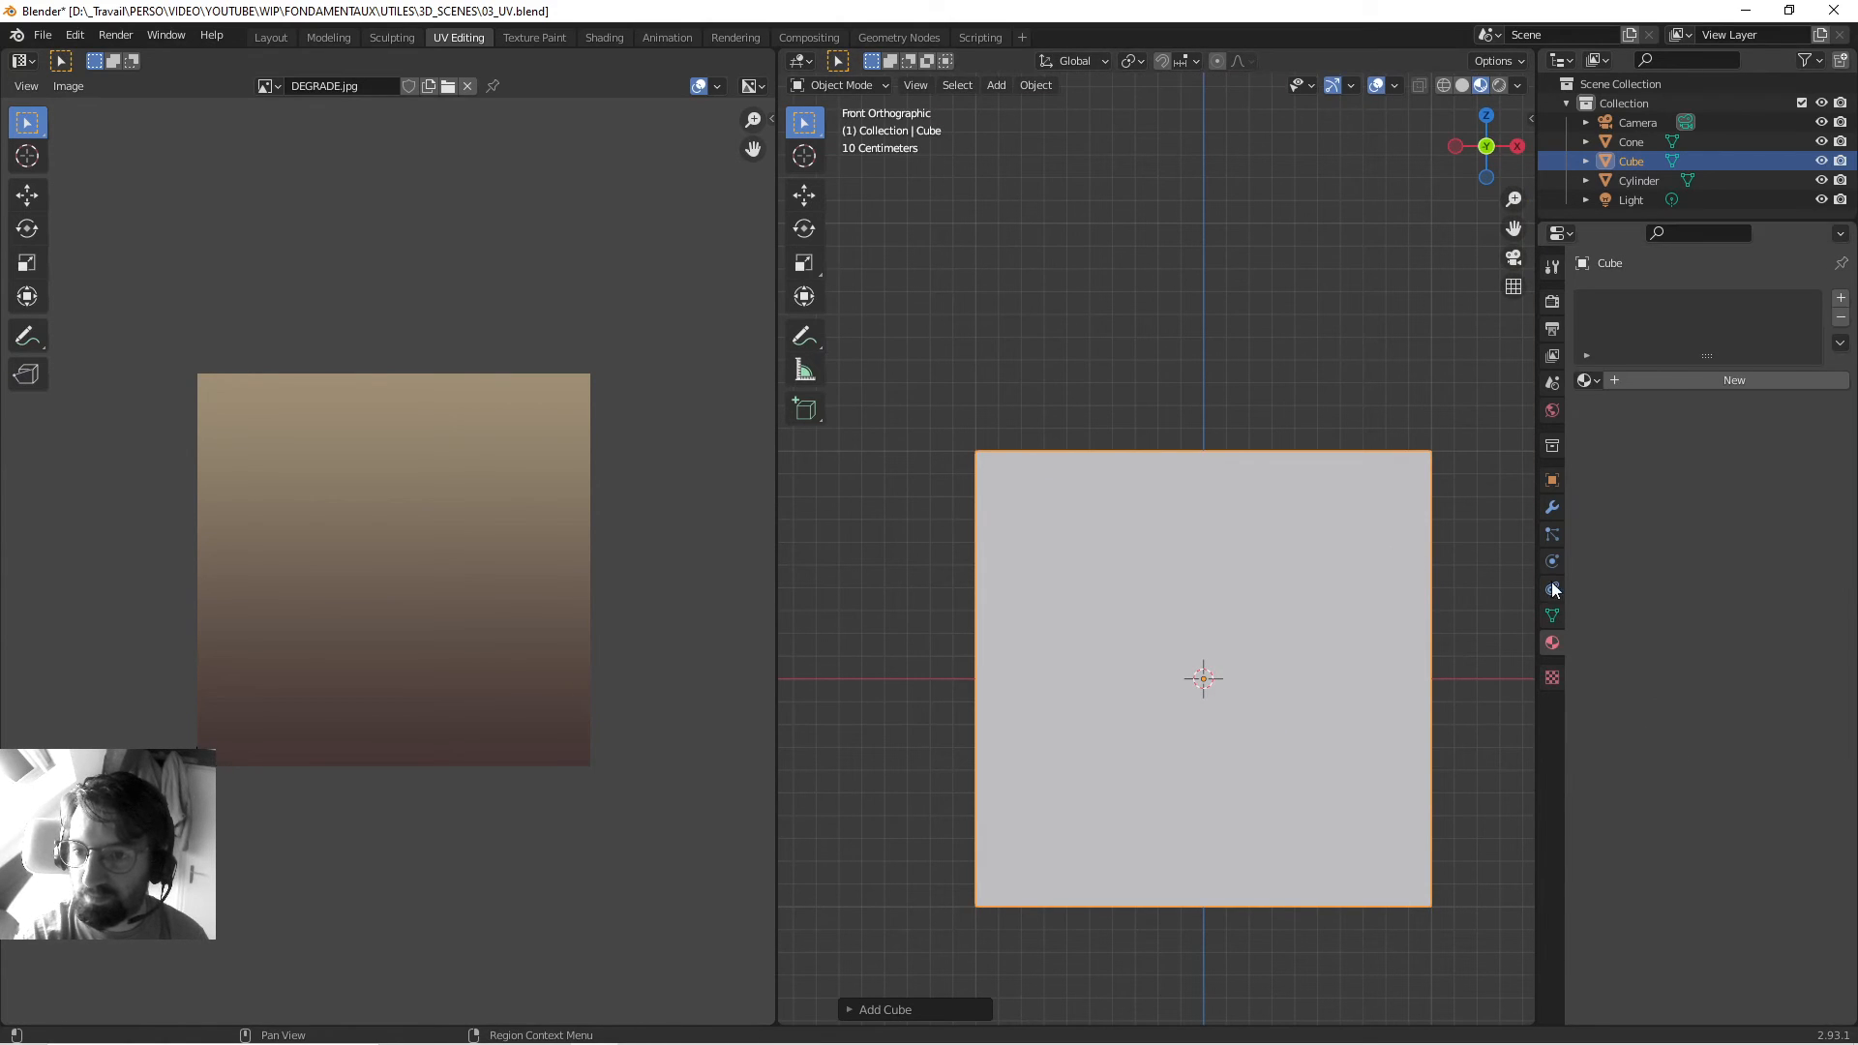
pyautogui.click(1594, 380)
pyautogui.click(1621, 411)
# Project the cube's UVs, first with Cube Projection, then from the front view.
pyautogui.scroll(2, 1331, 550)
pyautogui.keyDown('shift'); pyautogui.moveTo(1311, 654); pyautogui.dragTo(1301, 519, button='middle'); pyautogui.keyUp('shift')
pyautogui.press('Tab')
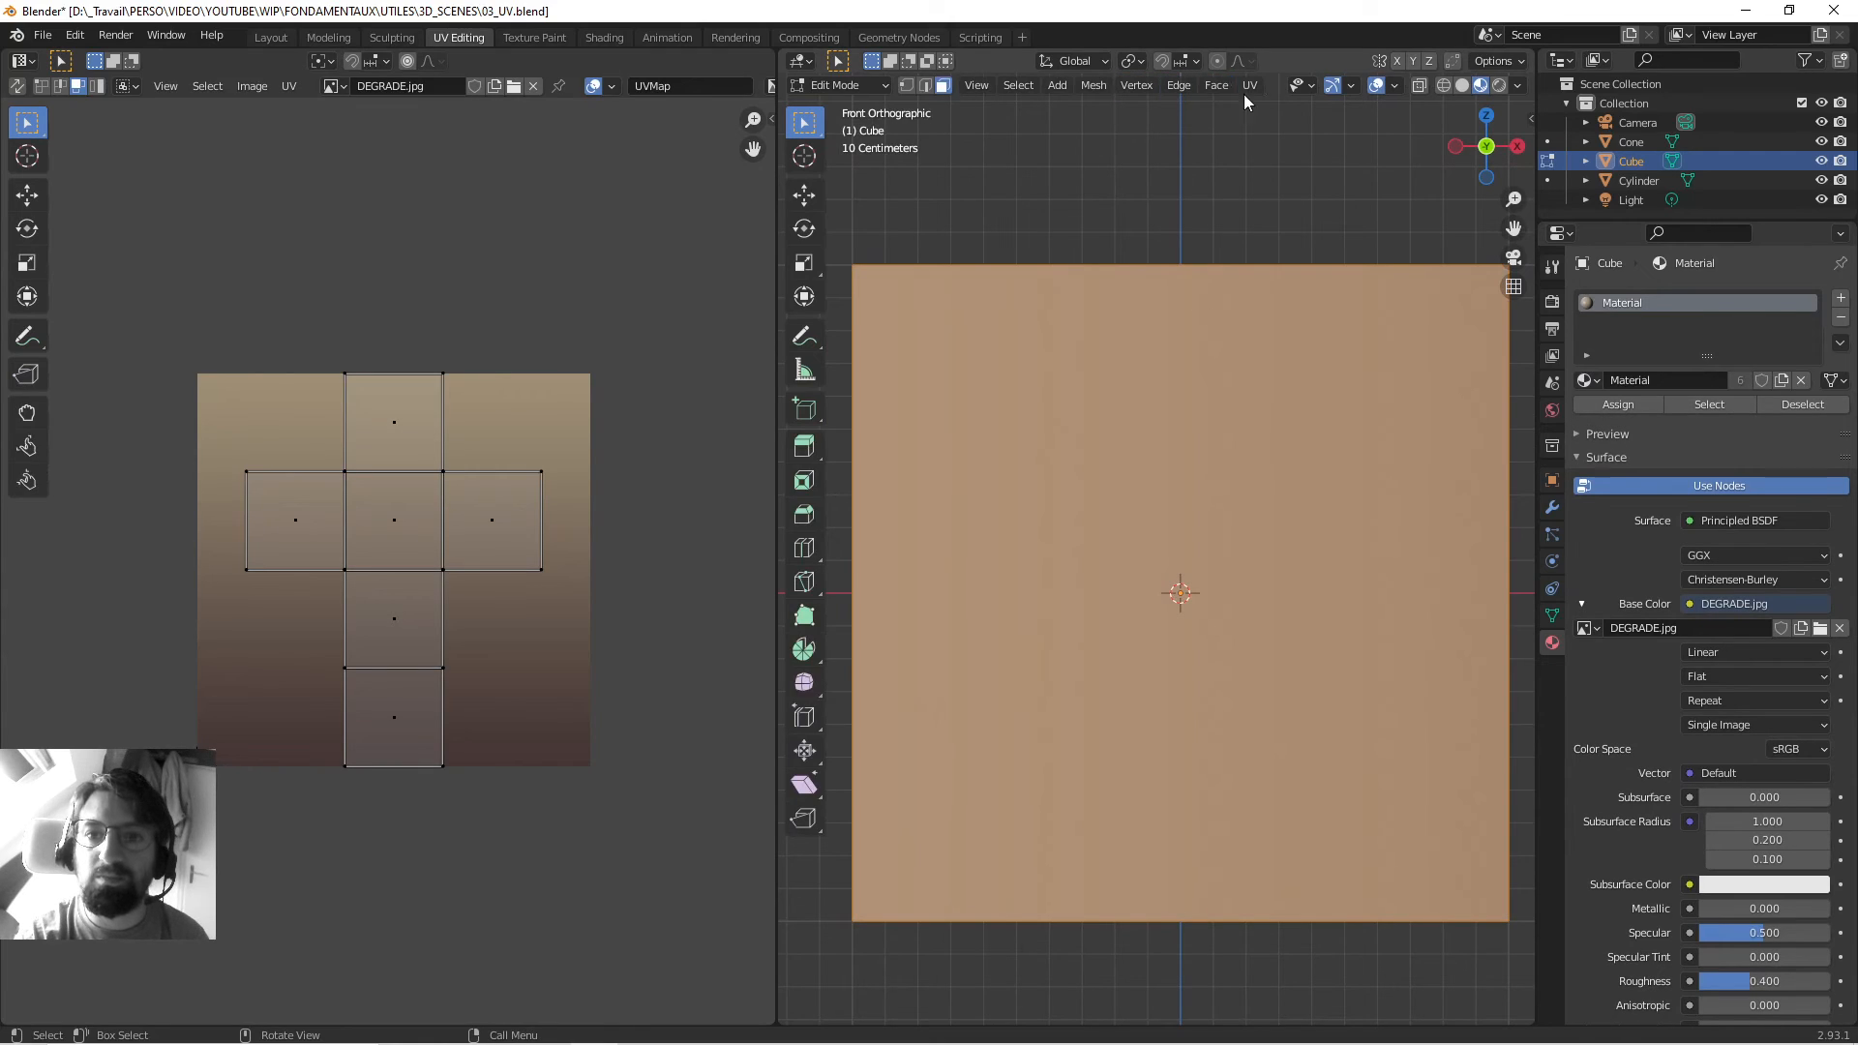
pyautogui.click(1249, 86)
pyautogui.click(1275, 199)
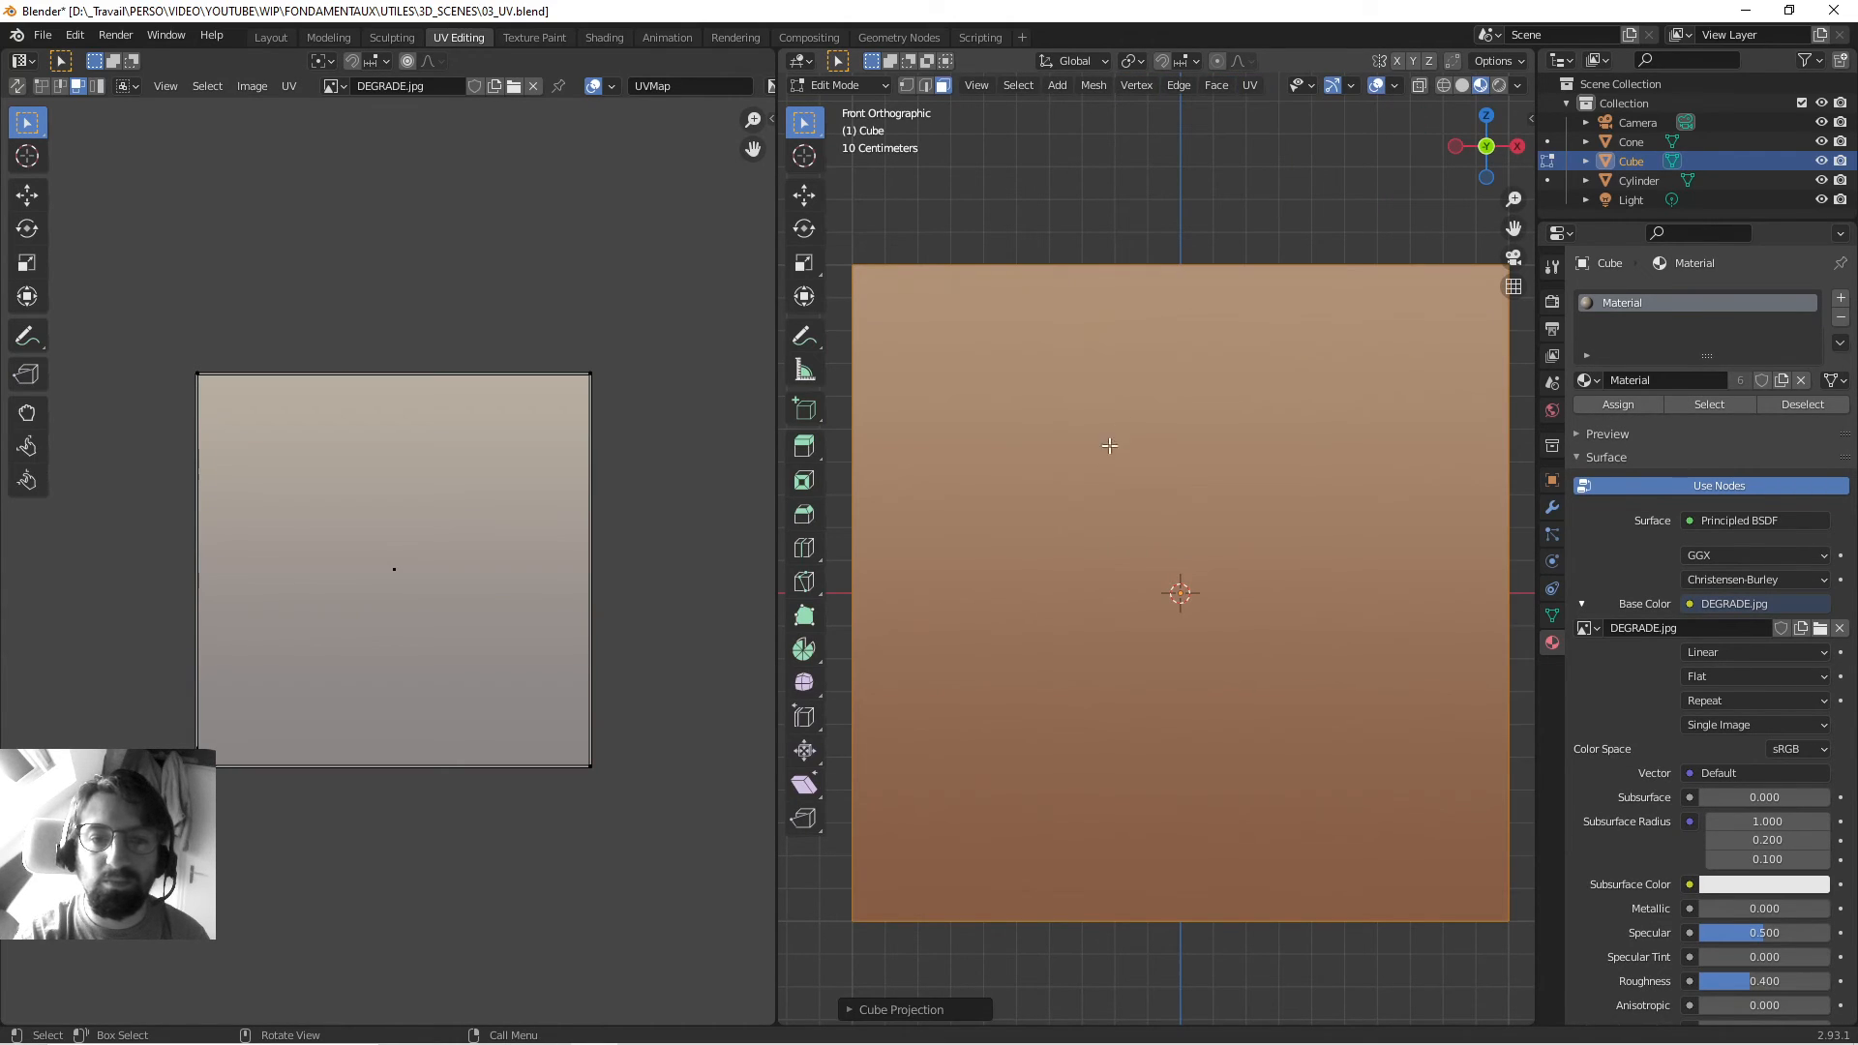
pyautogui.click(1252, 87)
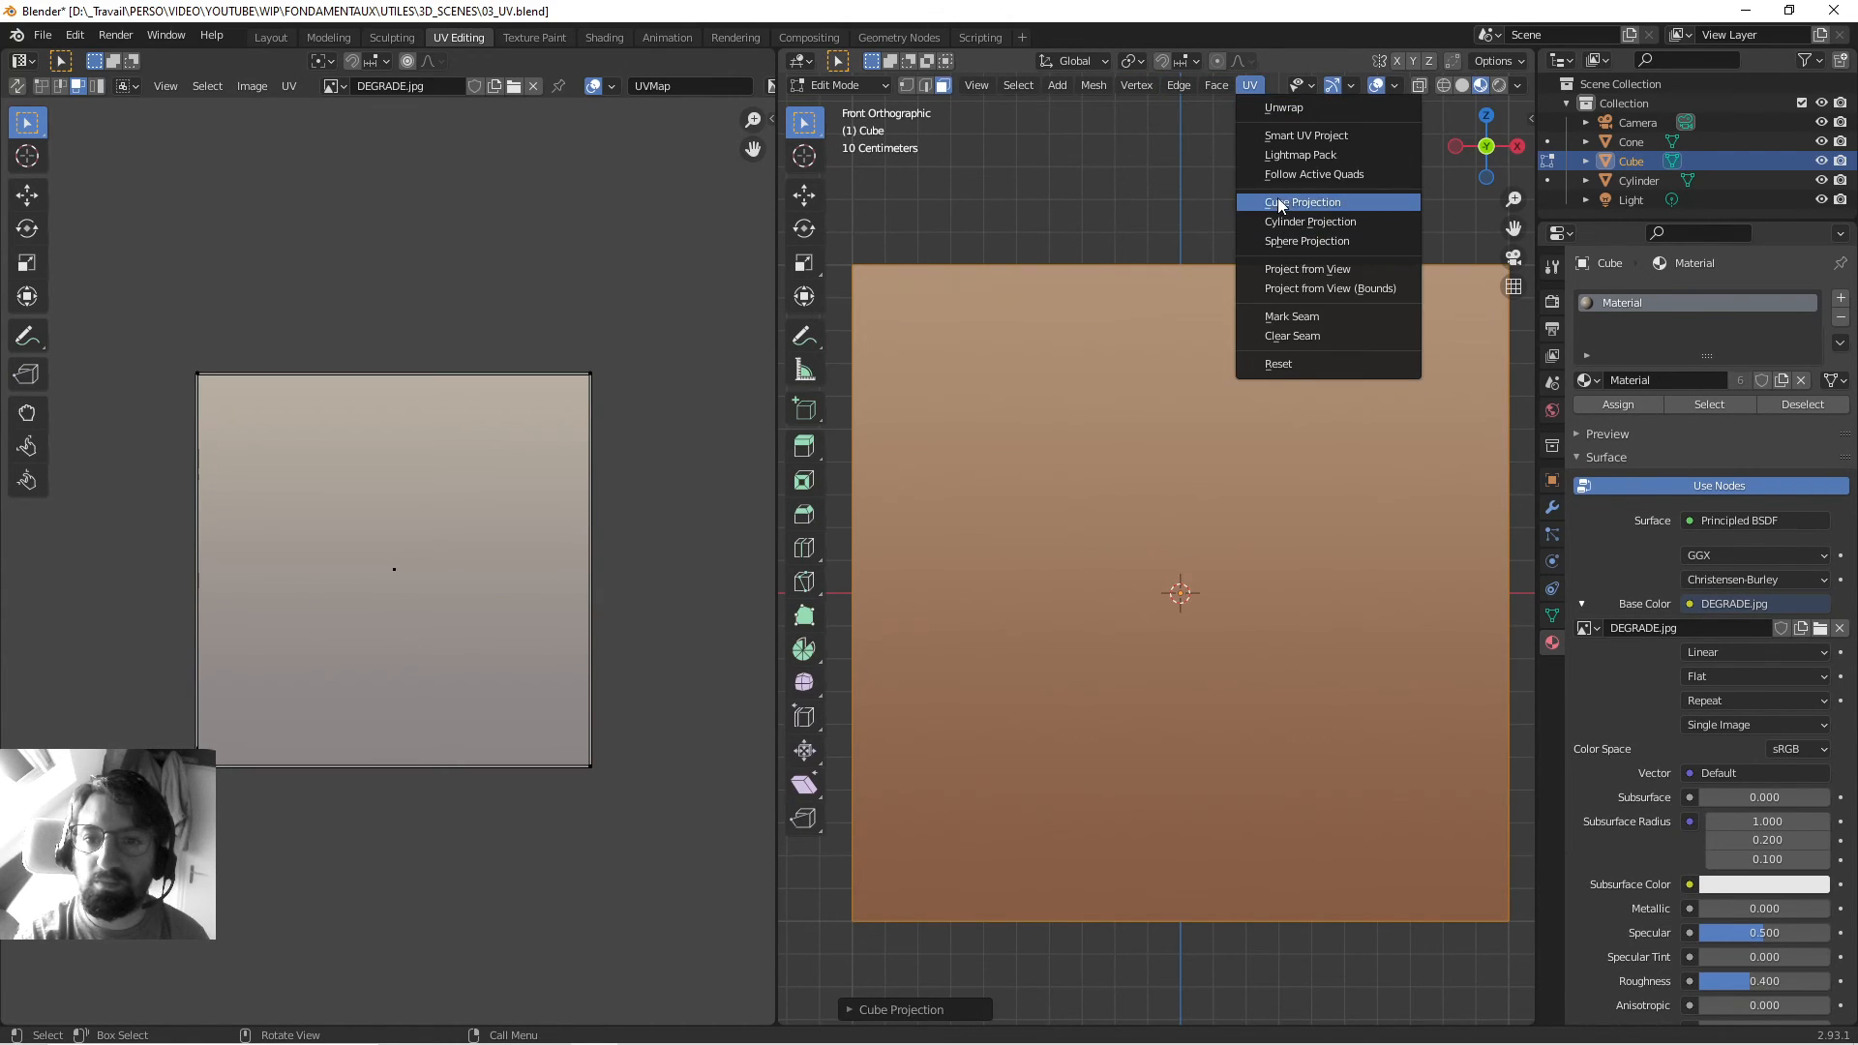
pyautogui.click(1283, 270)
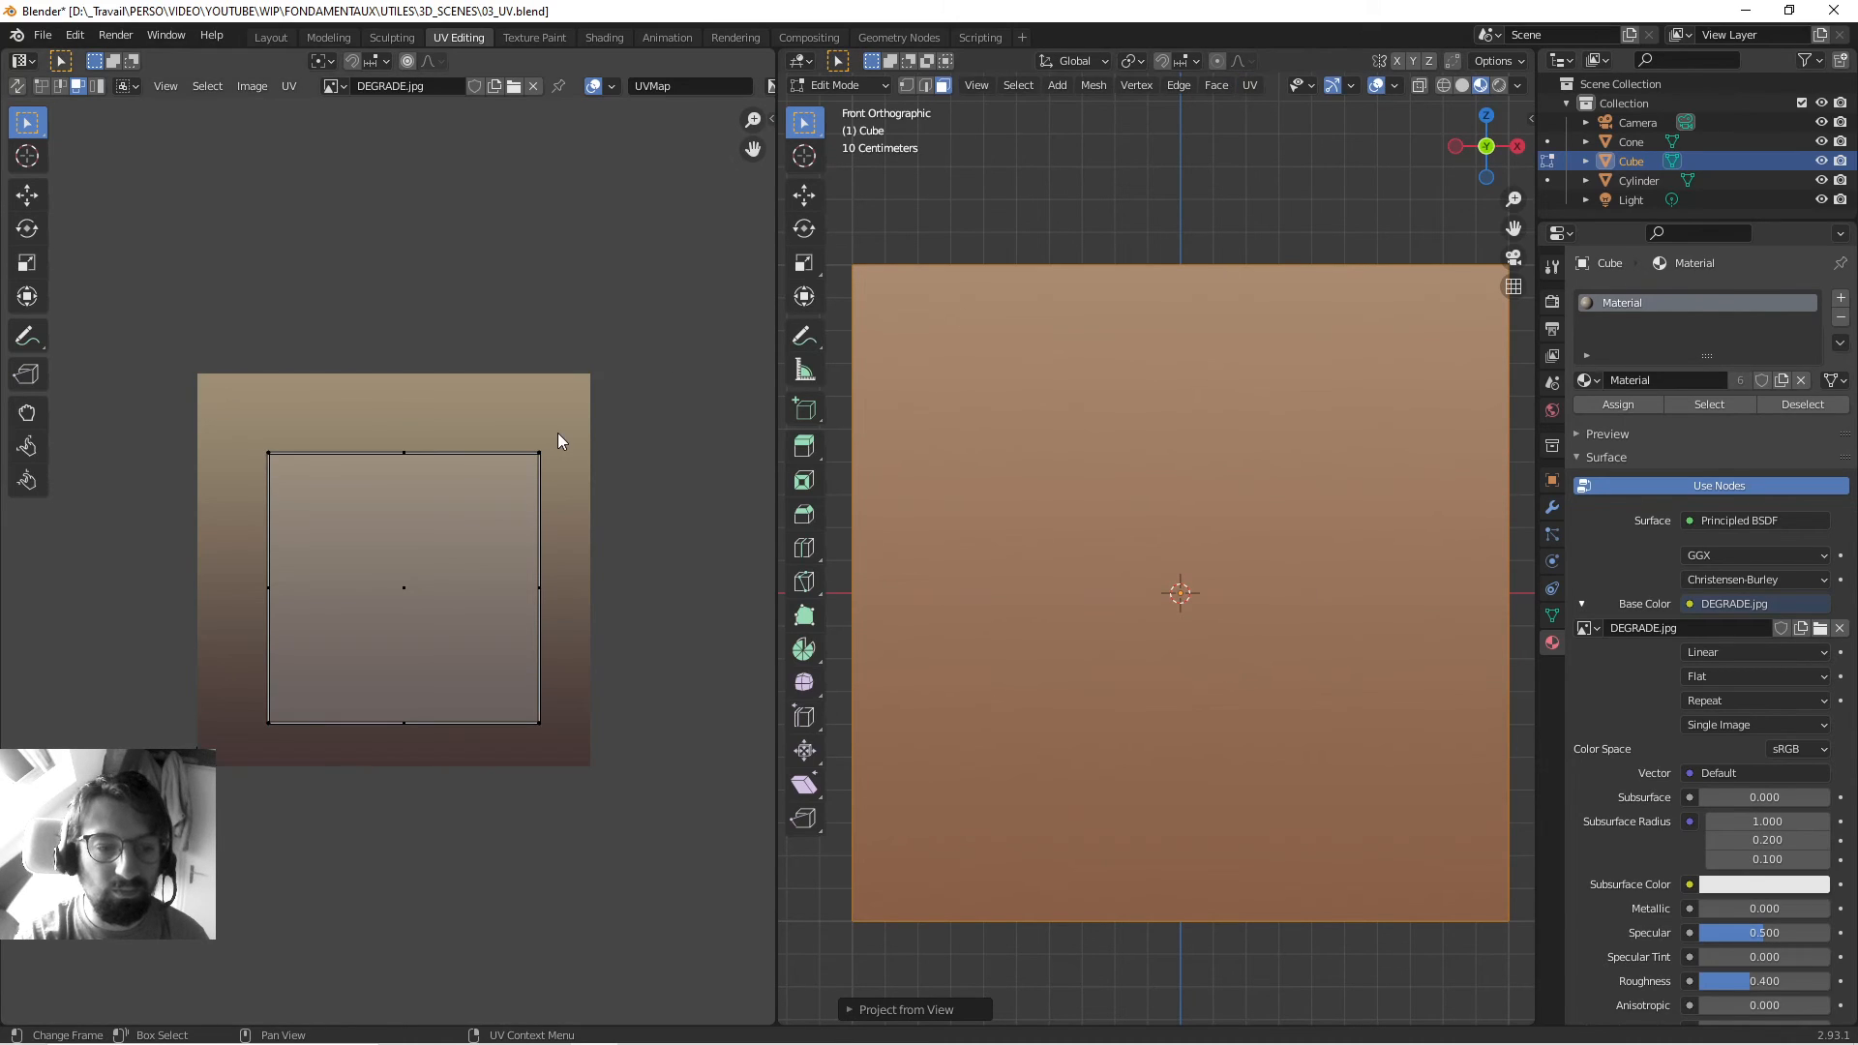
# Scale and reposition the cube's UV square over the gradient image.
pyautogui.press('a')
pyautogui.press('s')
pyautogui.click(633, 425)
pyautogui.press('g')
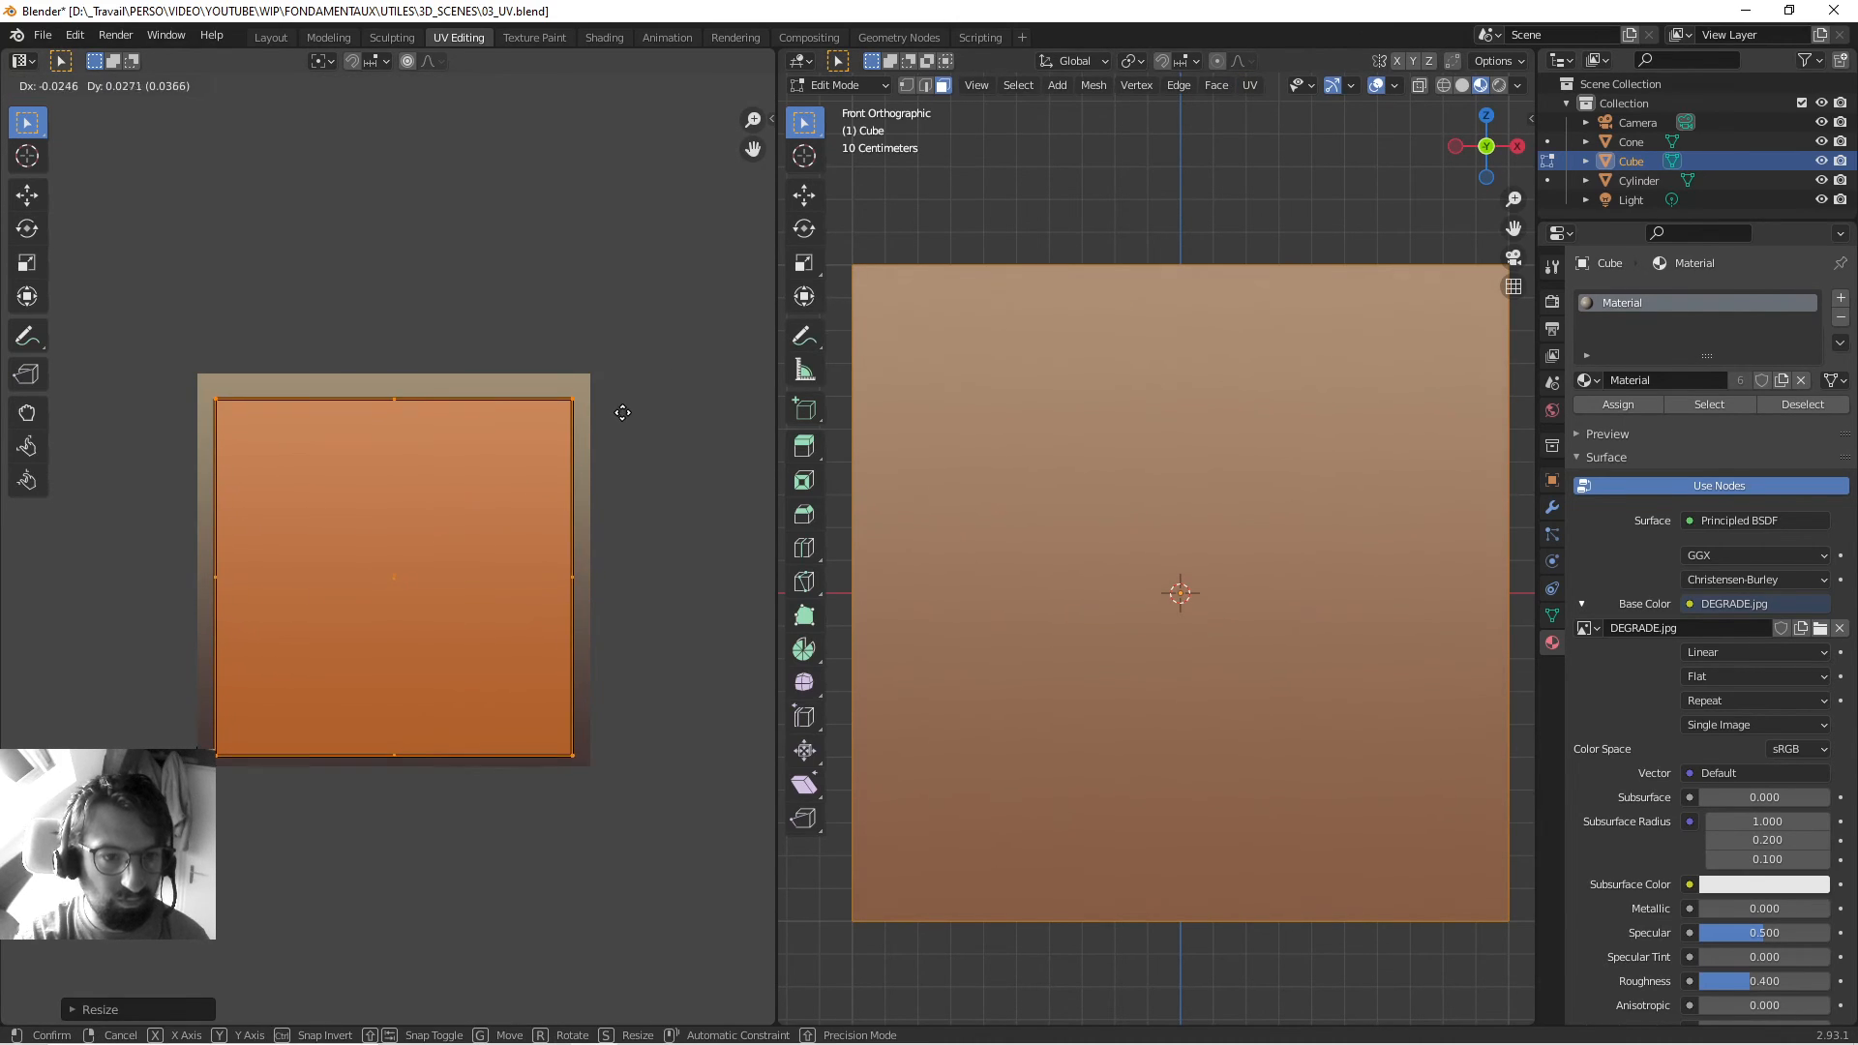
pyautogui.click(626, 406)
pyautogui.press('s')
pyautogui.click(644, 401)
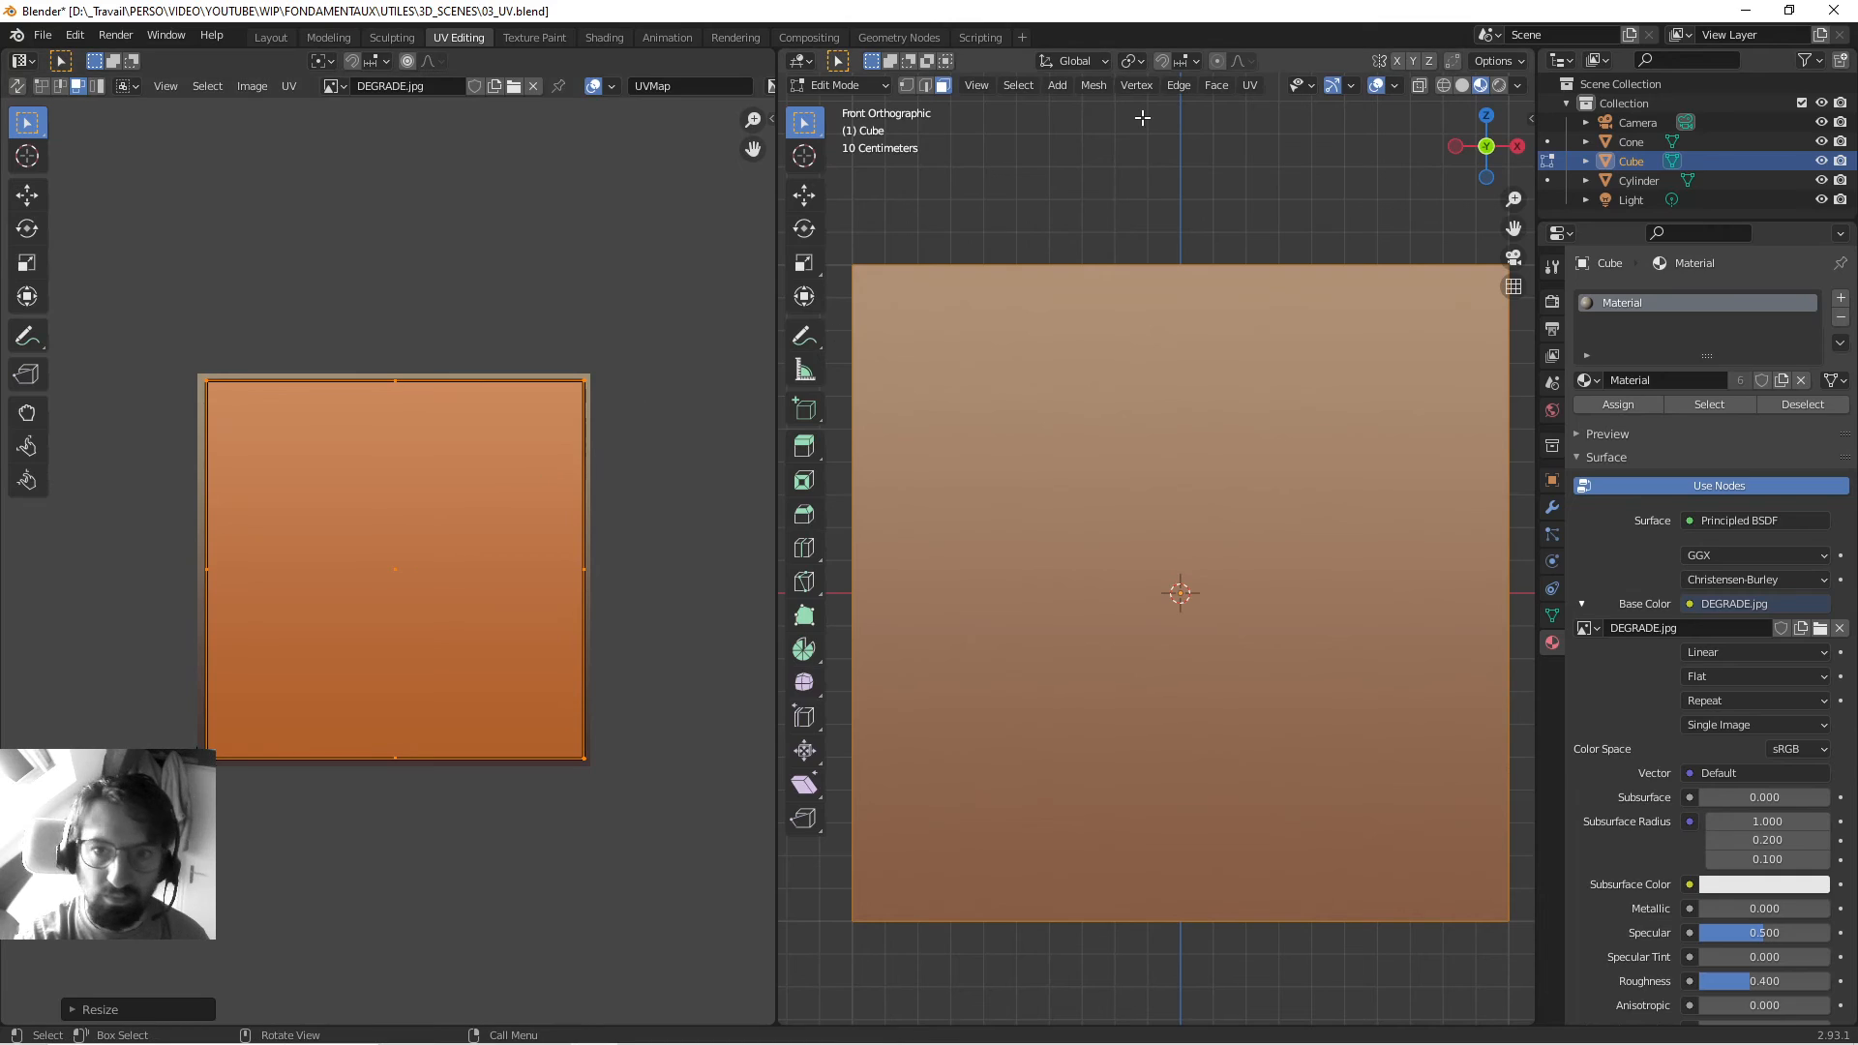
# Reproject the cube's UVs from view with bounds so they fill the whole image.
pyautogui.click(1250, 86)
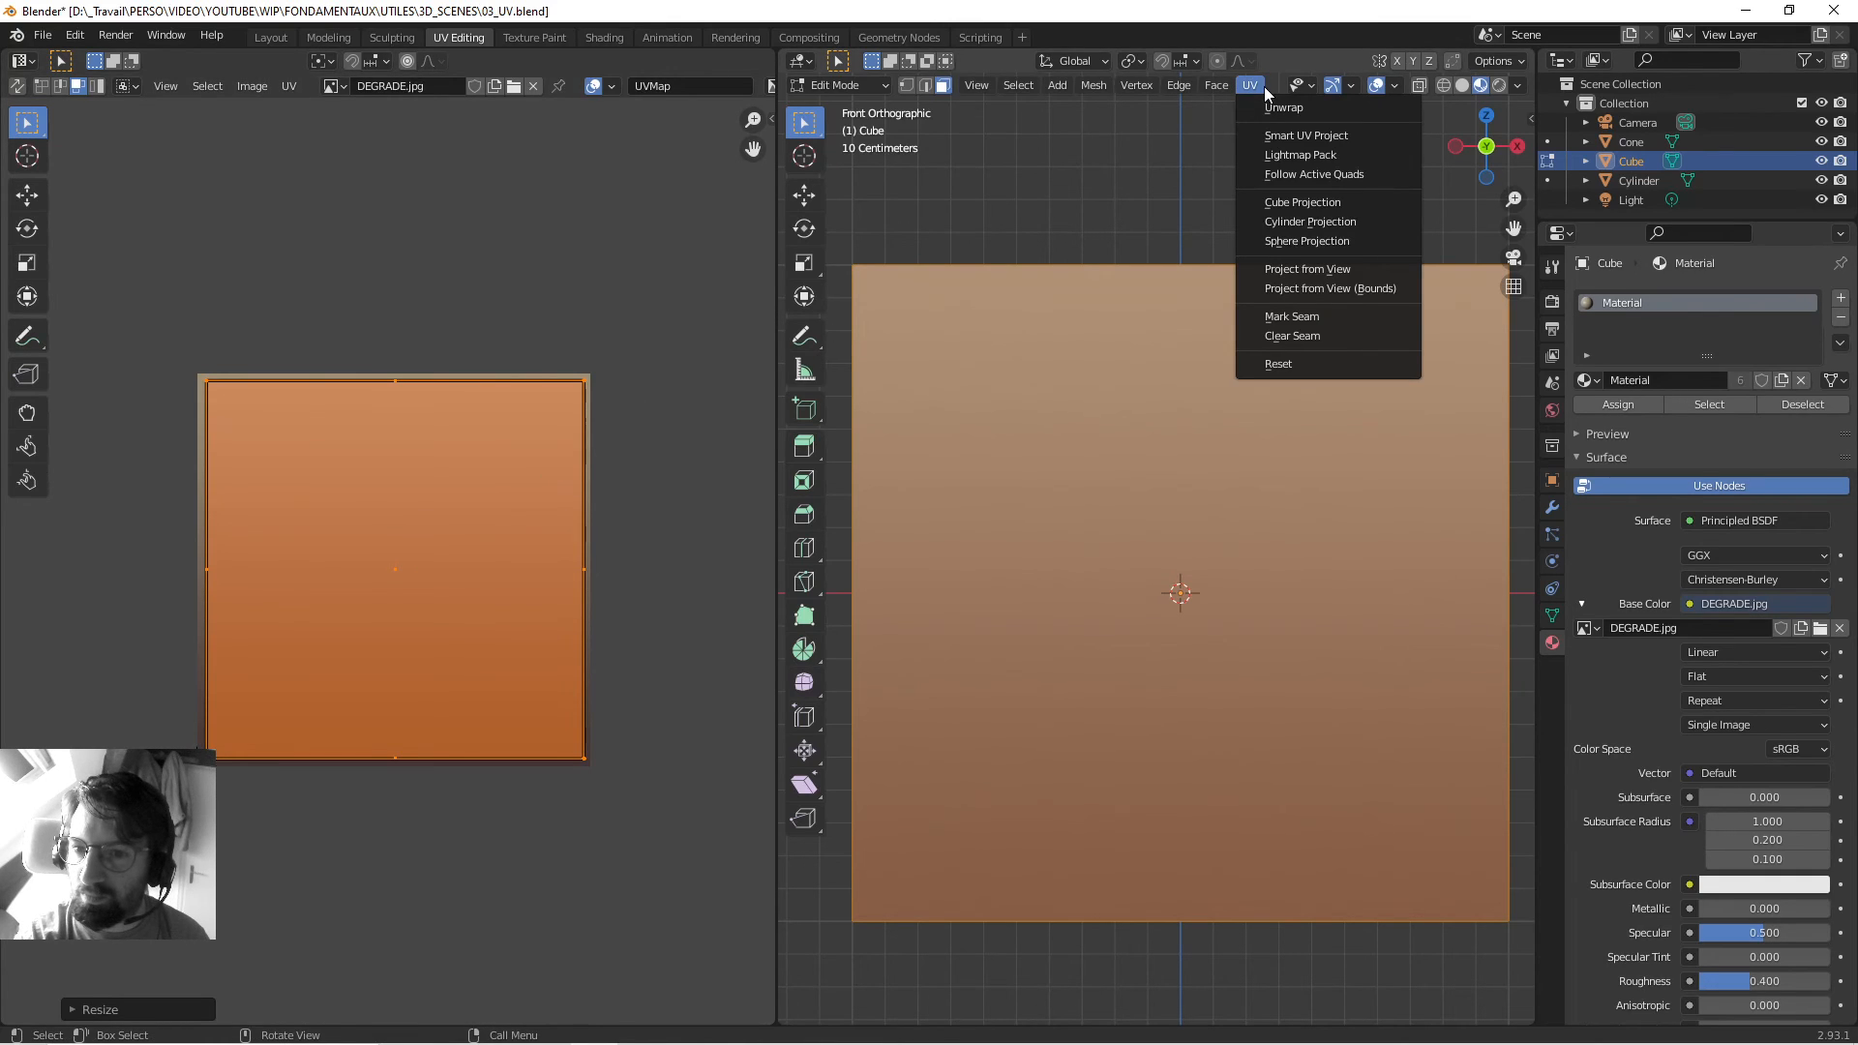
pyautogui.click(1290, 291)
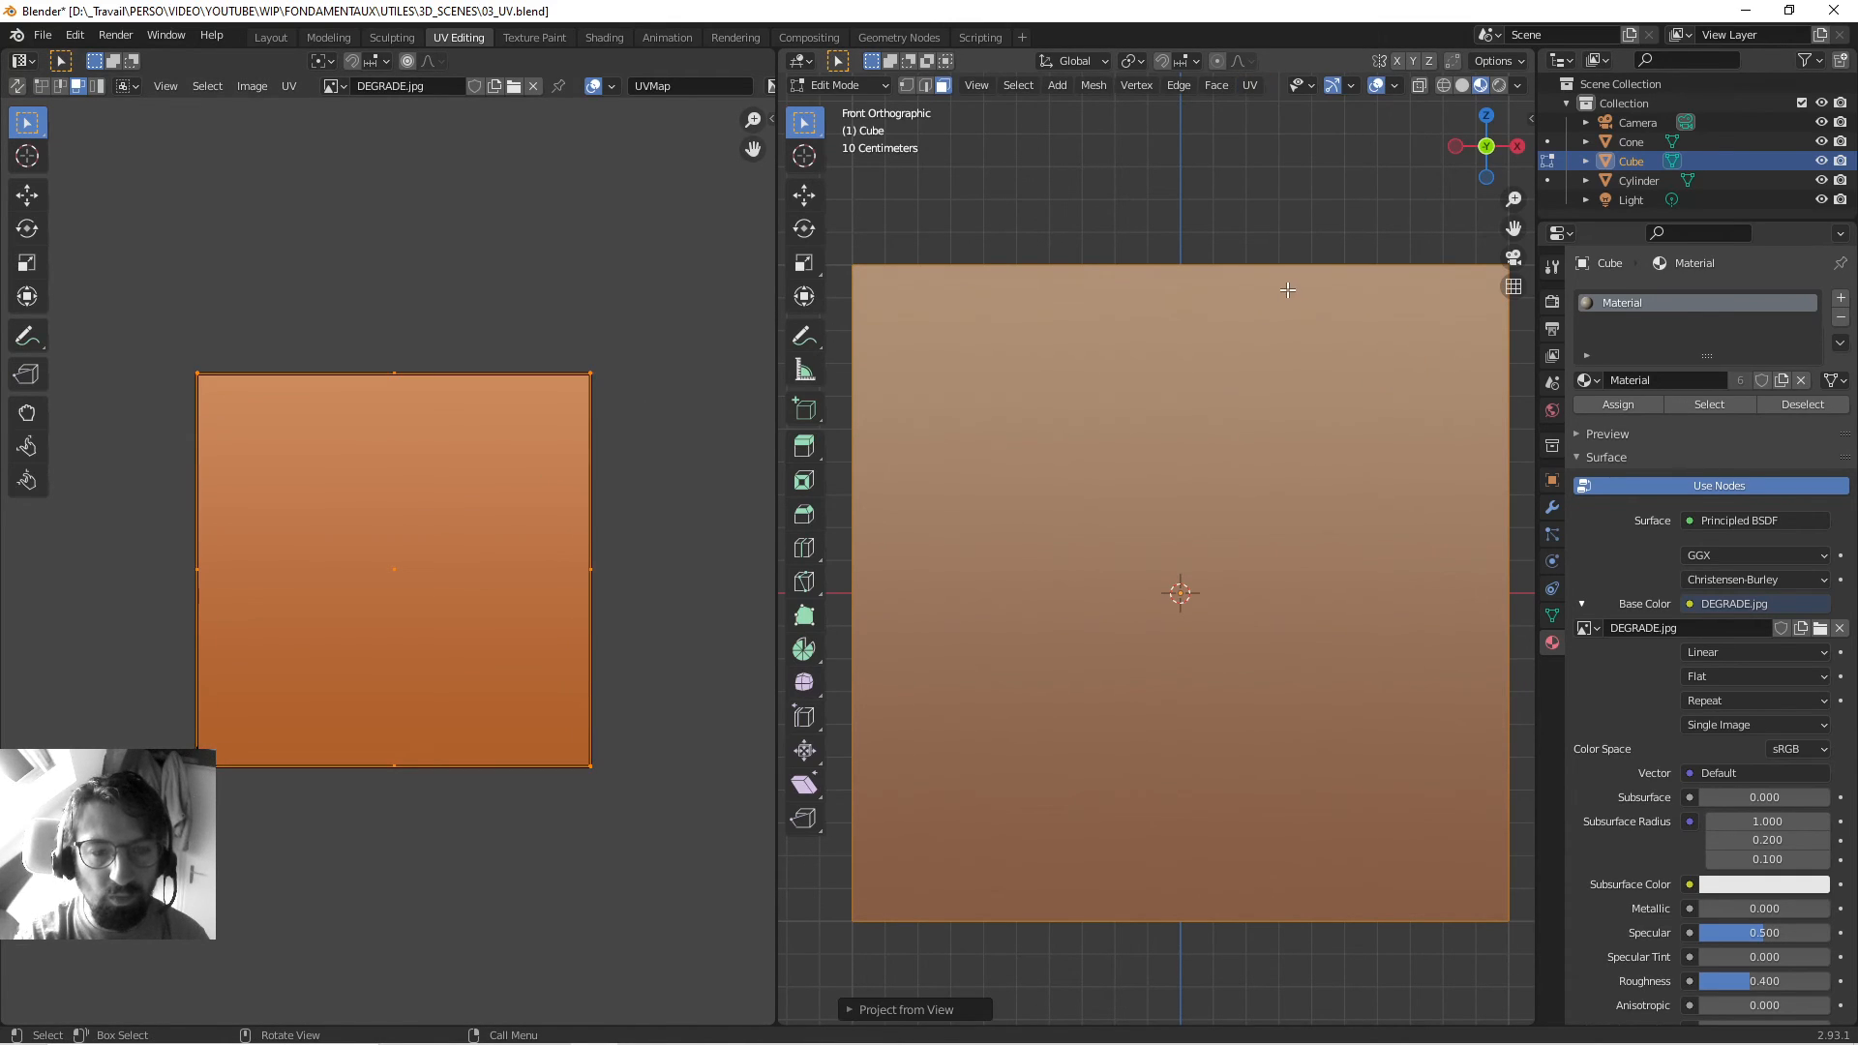
pyautogui.scroll(-5, 1287, 291)
pyautogui.scroll(3, 1129, 306)
pyautogui.scroll(-4, 1255, 398)
pyautogui.keyDown('shift'); pyautogui.moveTo(1269, 397); pyautogui.dragTo(901, 376, button='middle'); pyautogui.keyUp('shift')
pyautogui.click(1220, 529)
# Reproject the cylinder's UVs from view with bounds to fill DEGRADE.jpg, then save 03_UV.blend.
pyautogui.hotkey('alt', 'q')
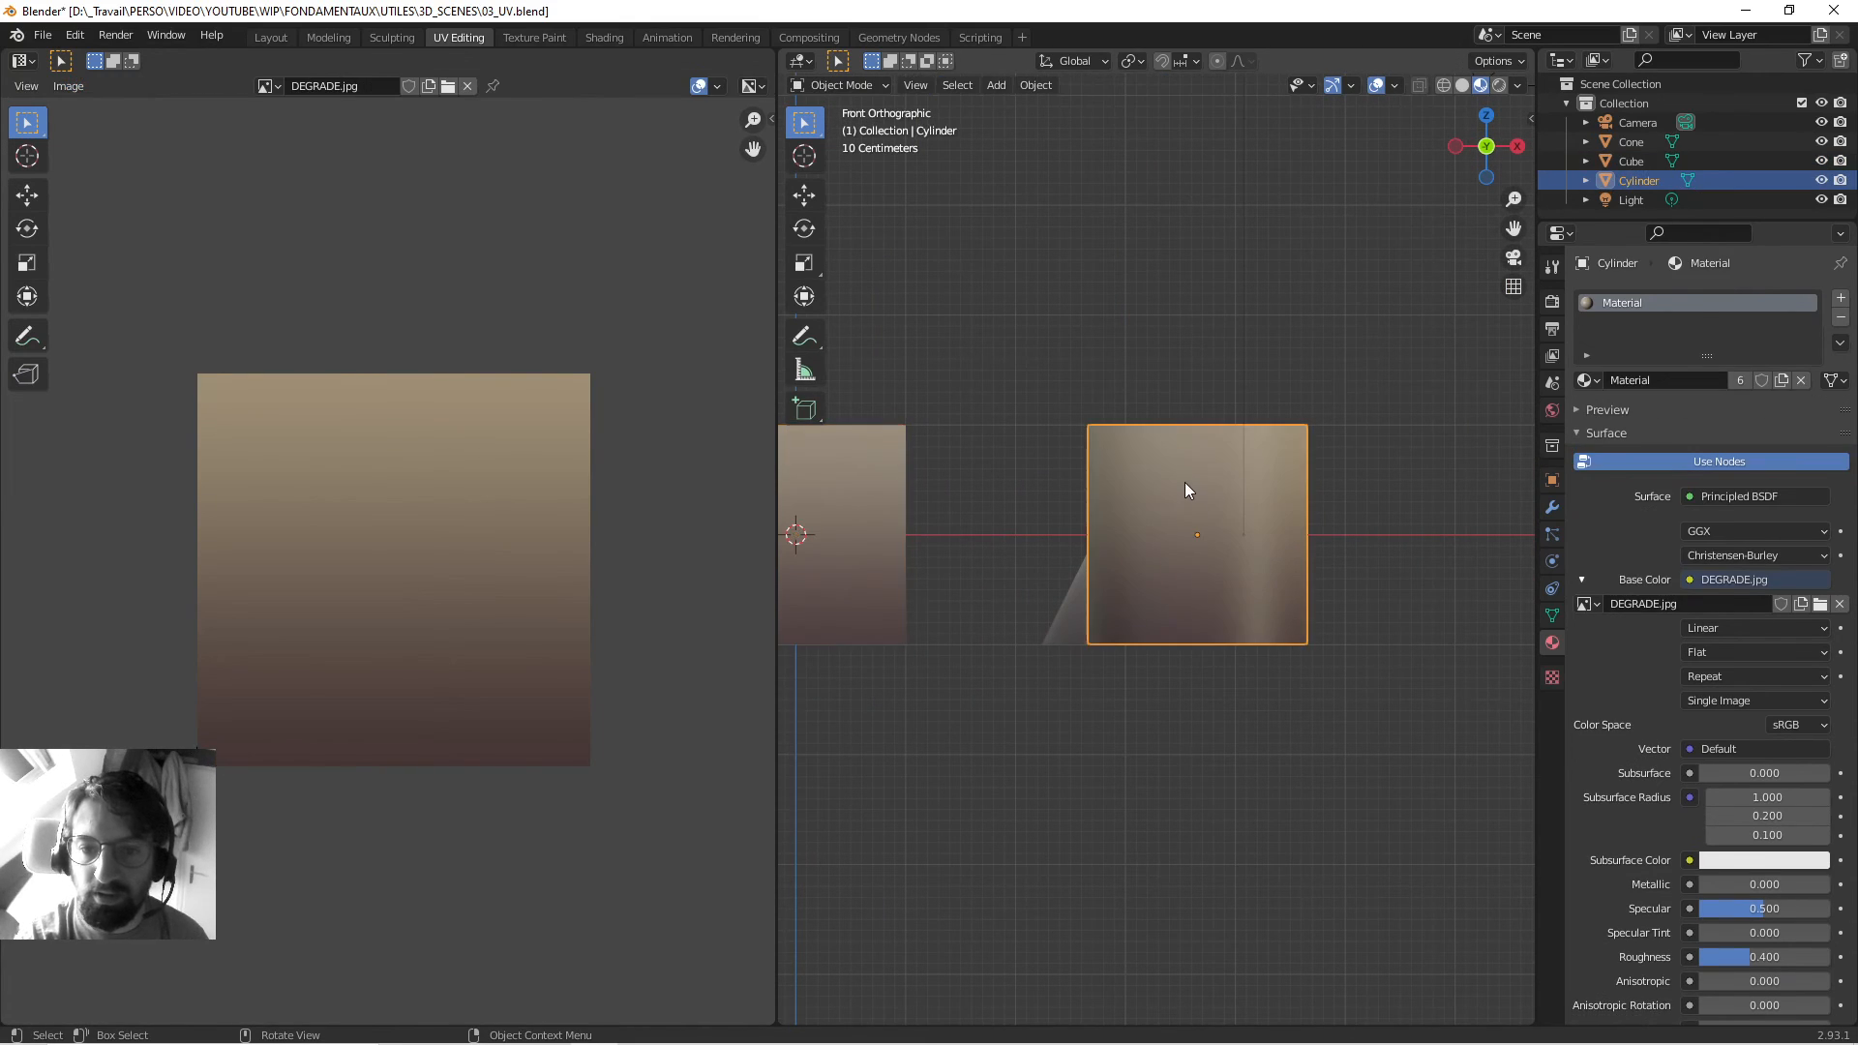
pyautogui.press('s')
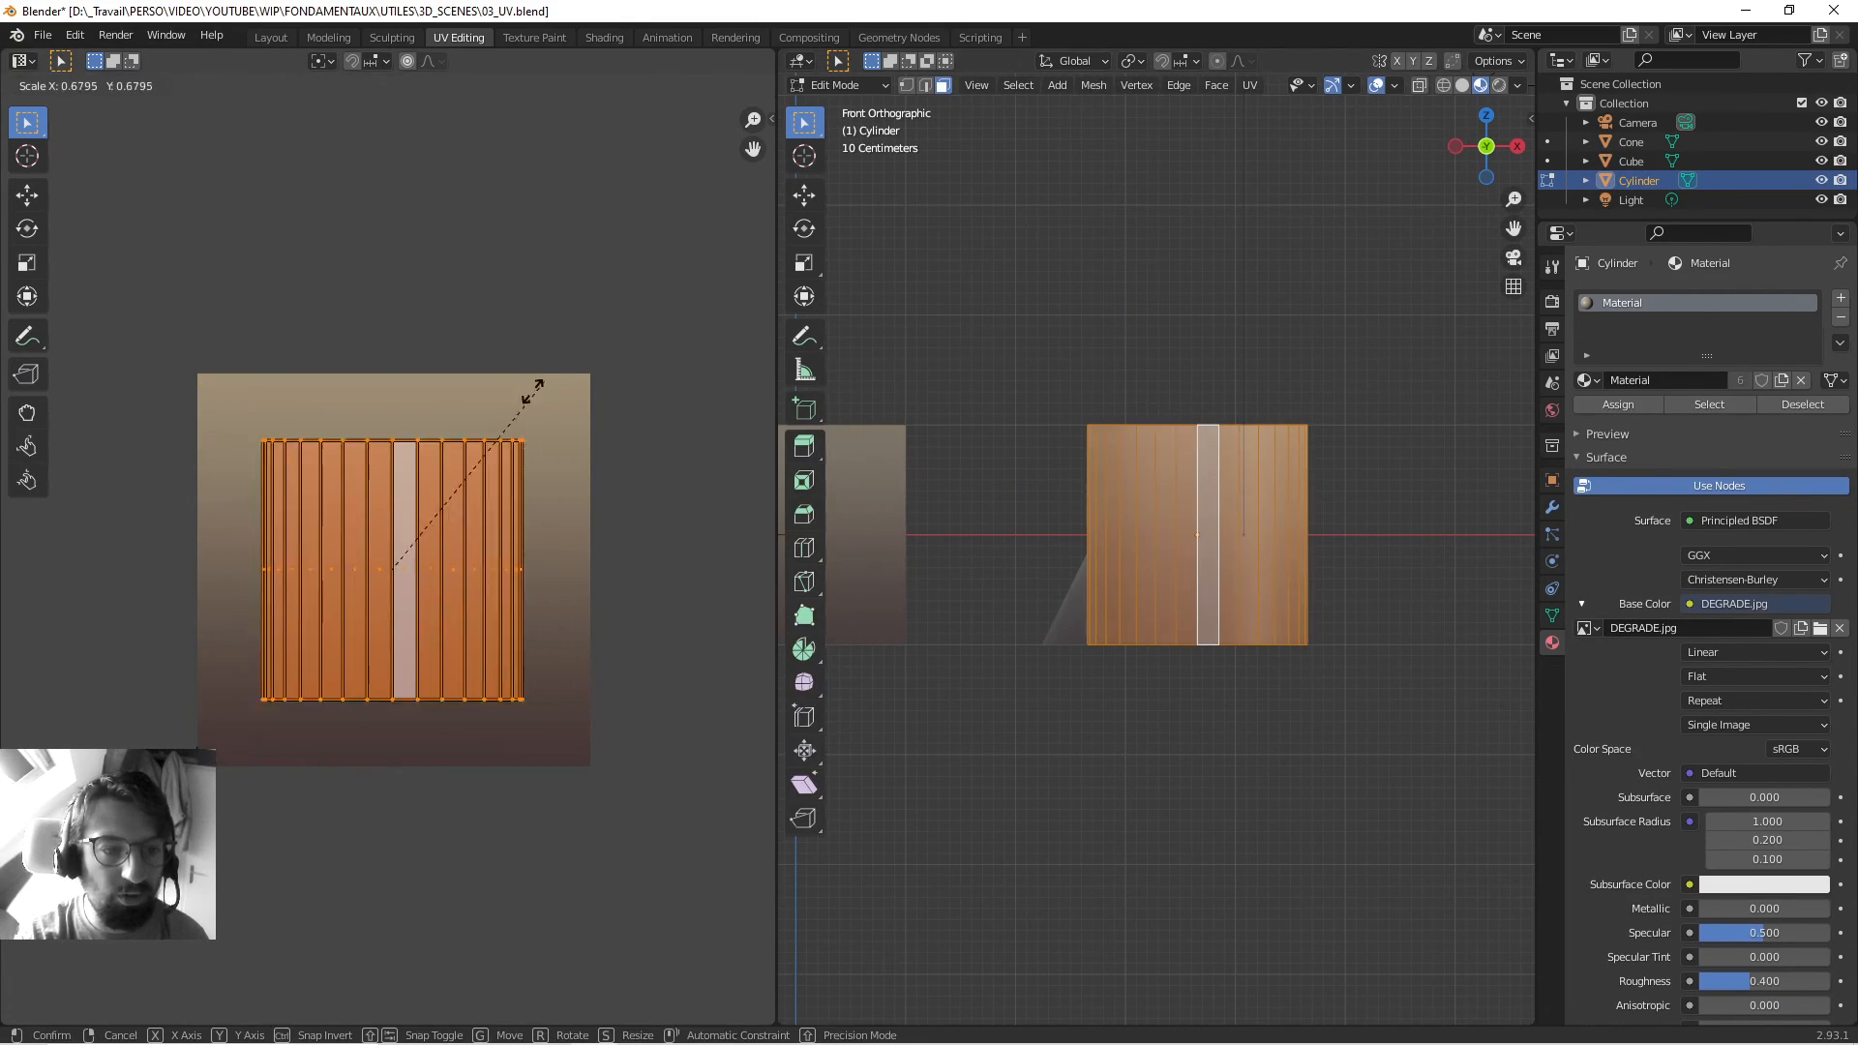
pyautogui.click(526, 394)
pyautogui.click(1249, 85)
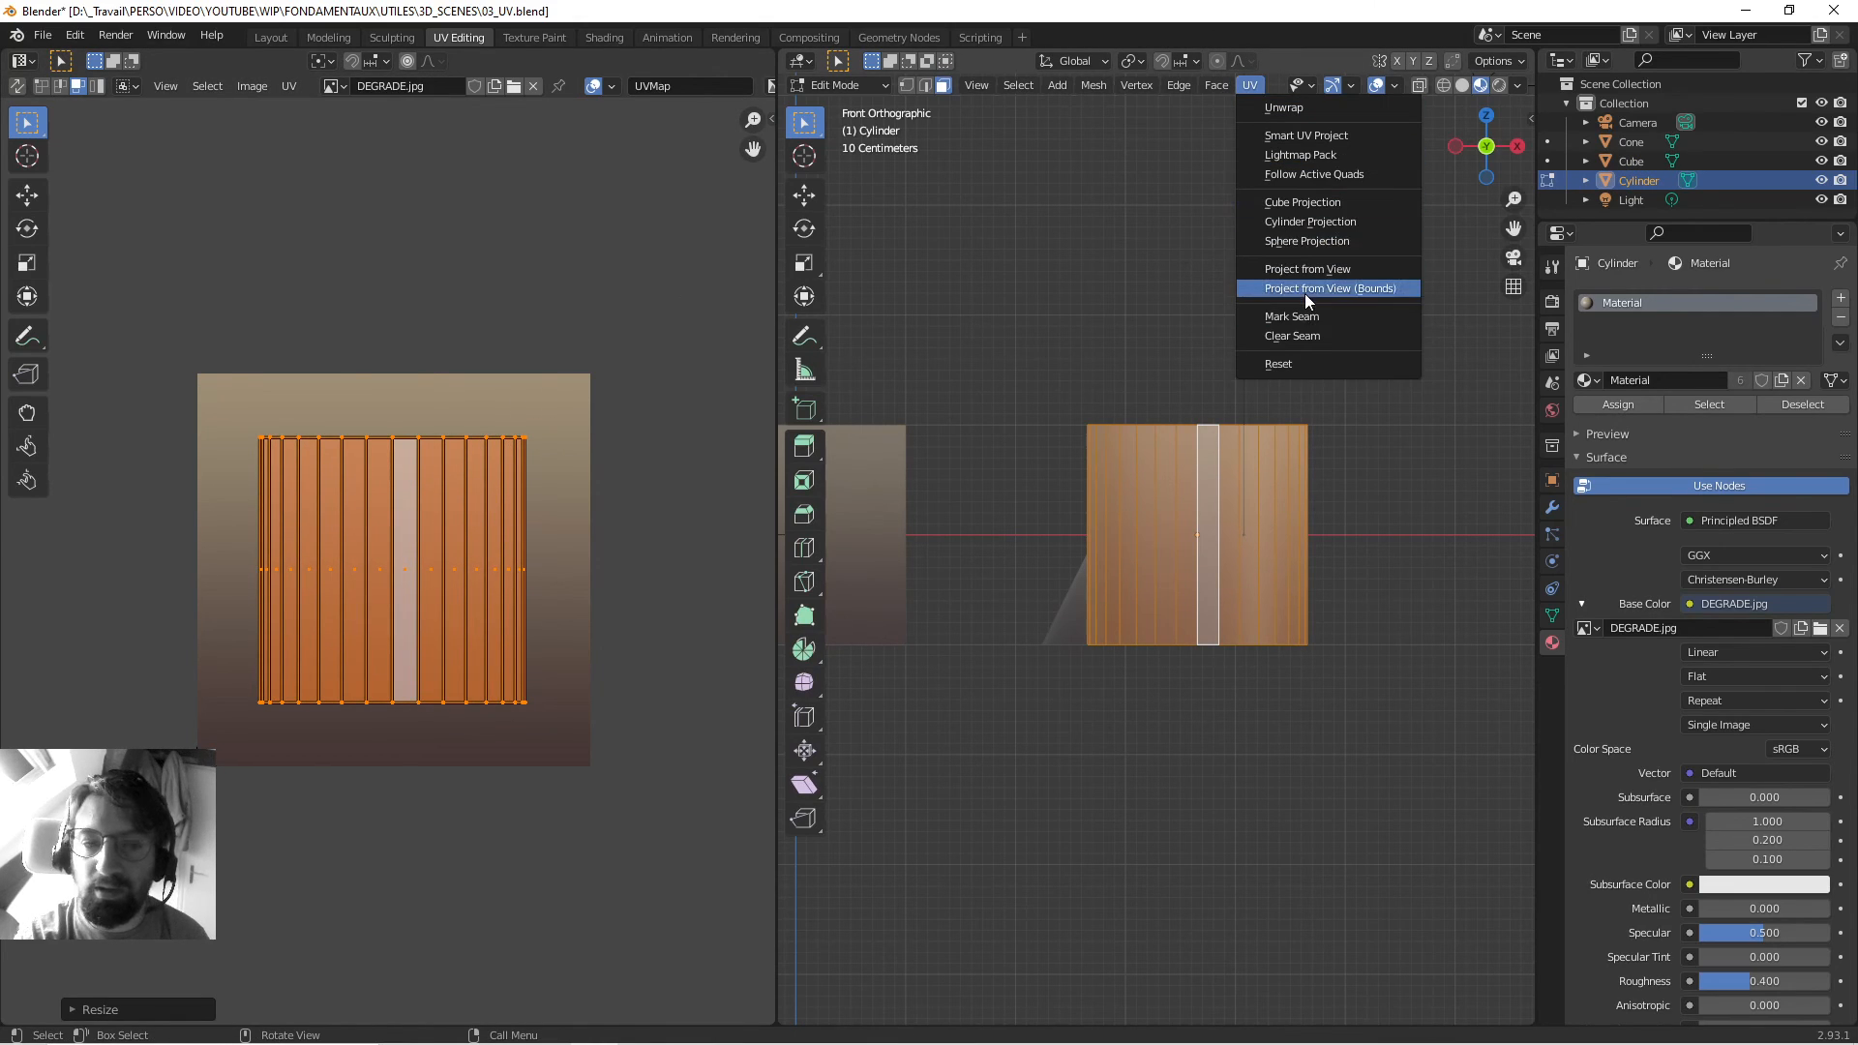
pyautogui.click(1301, 288)
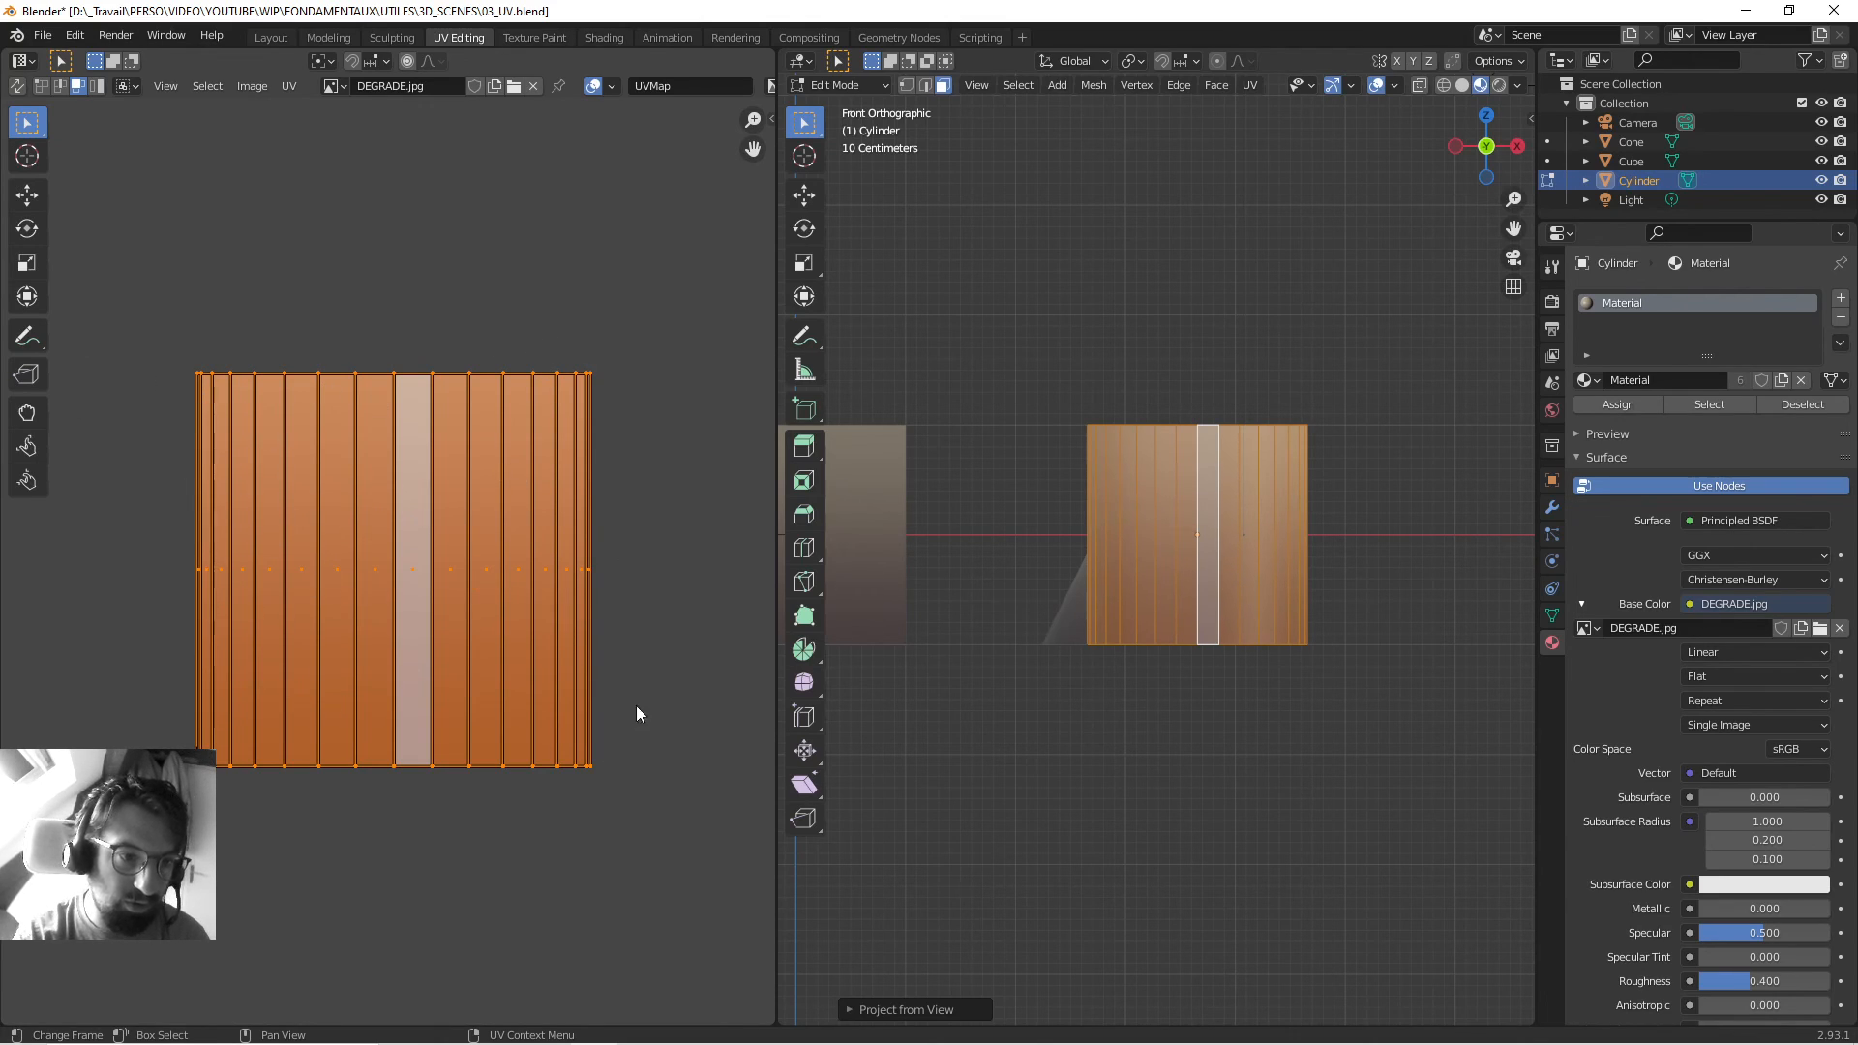
pyautogui.moveTo(1295, 573); pyautogui.dragTo(1419, 619, button='middle')
pyautogui.press('Tab')
pyautogui.hotkey('ctrl', 's')
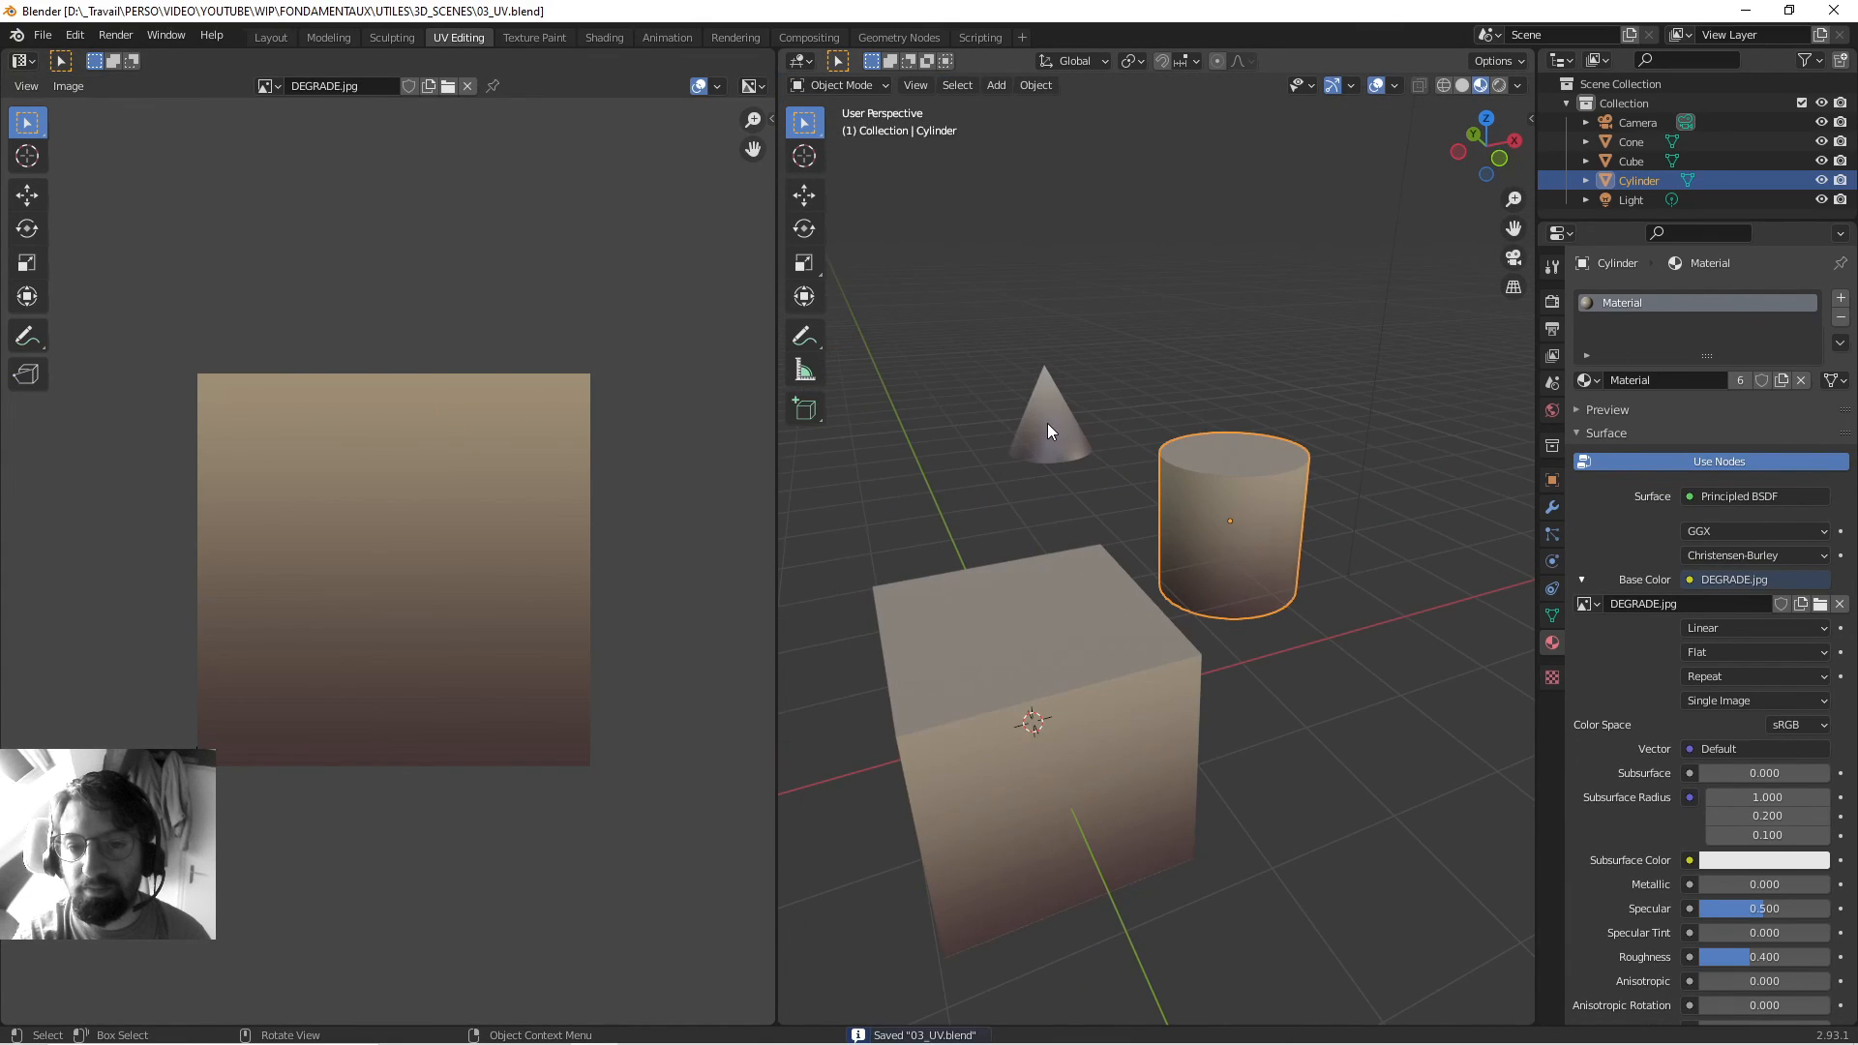
# Select the cone and reproject its UVs from the front view using Project from View (Bounds).
pyautogui.click(1047, 422)
pyautogui.press('KP_Decimal')
pyautogui.press('Tab')
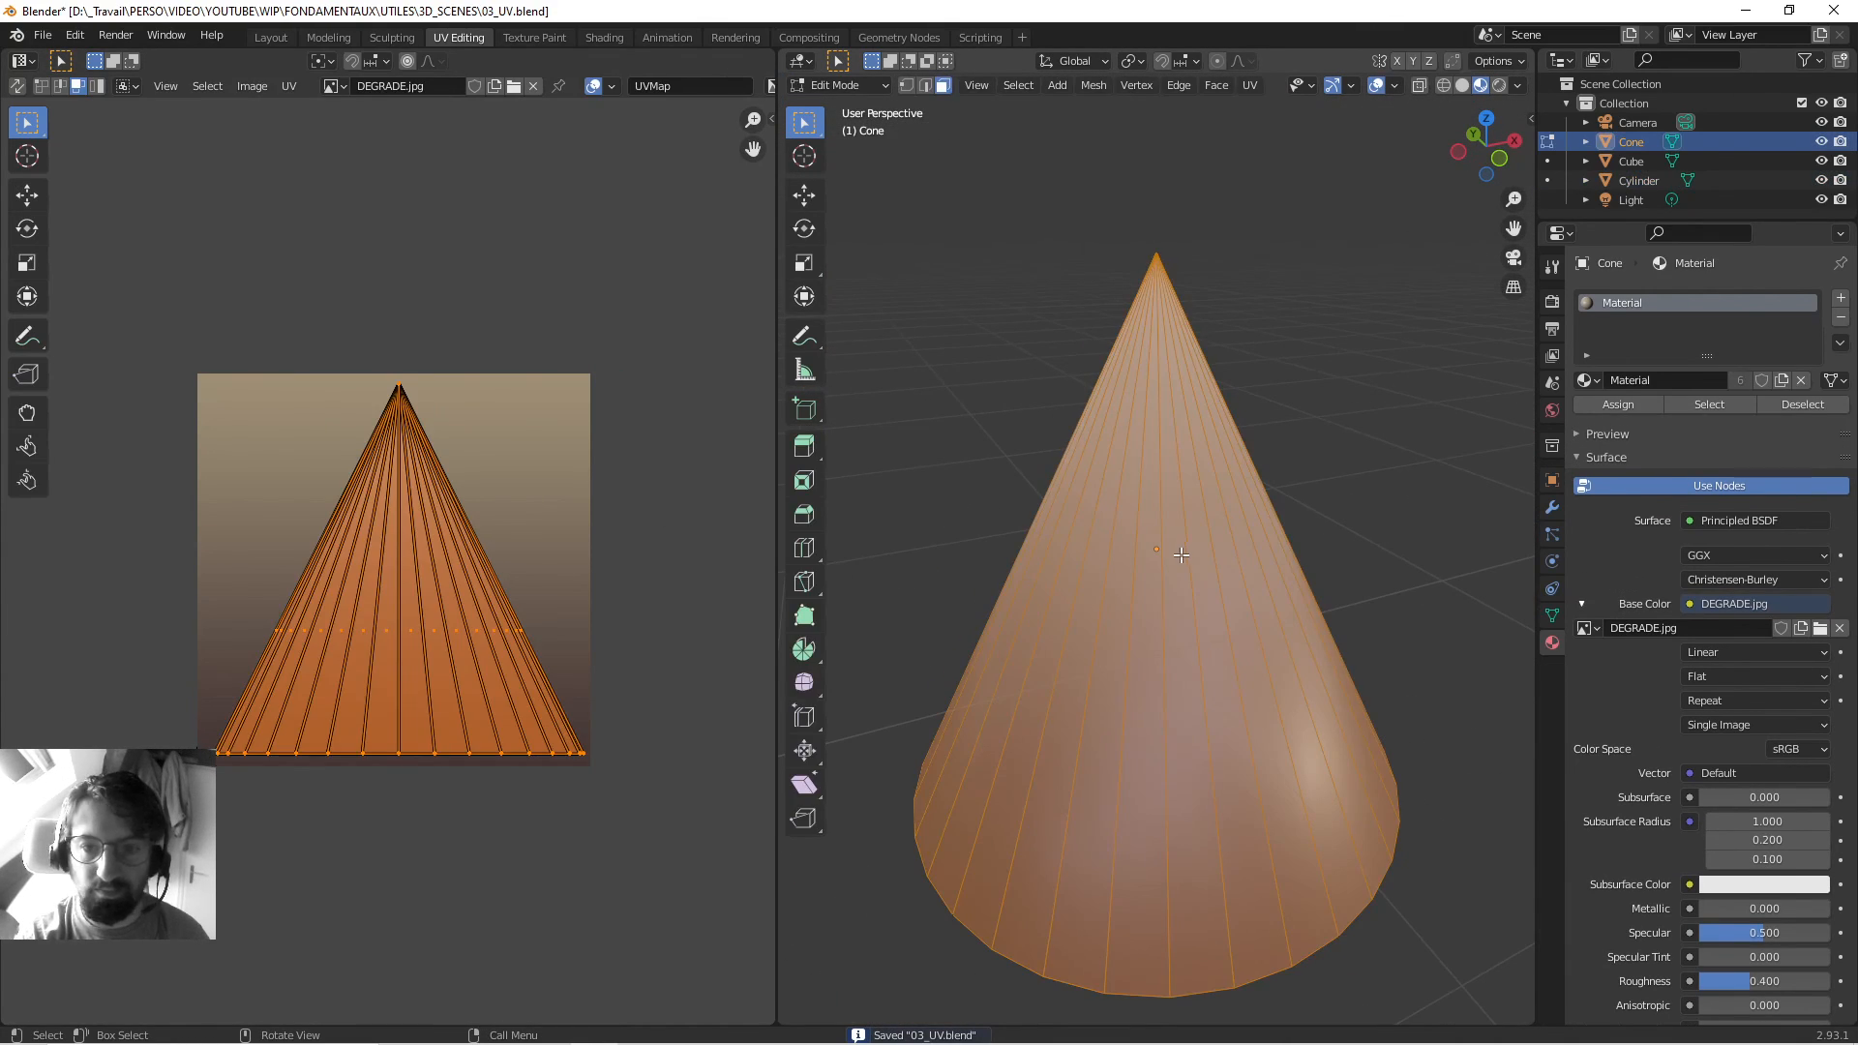
pyautogui.click(1249, 85)
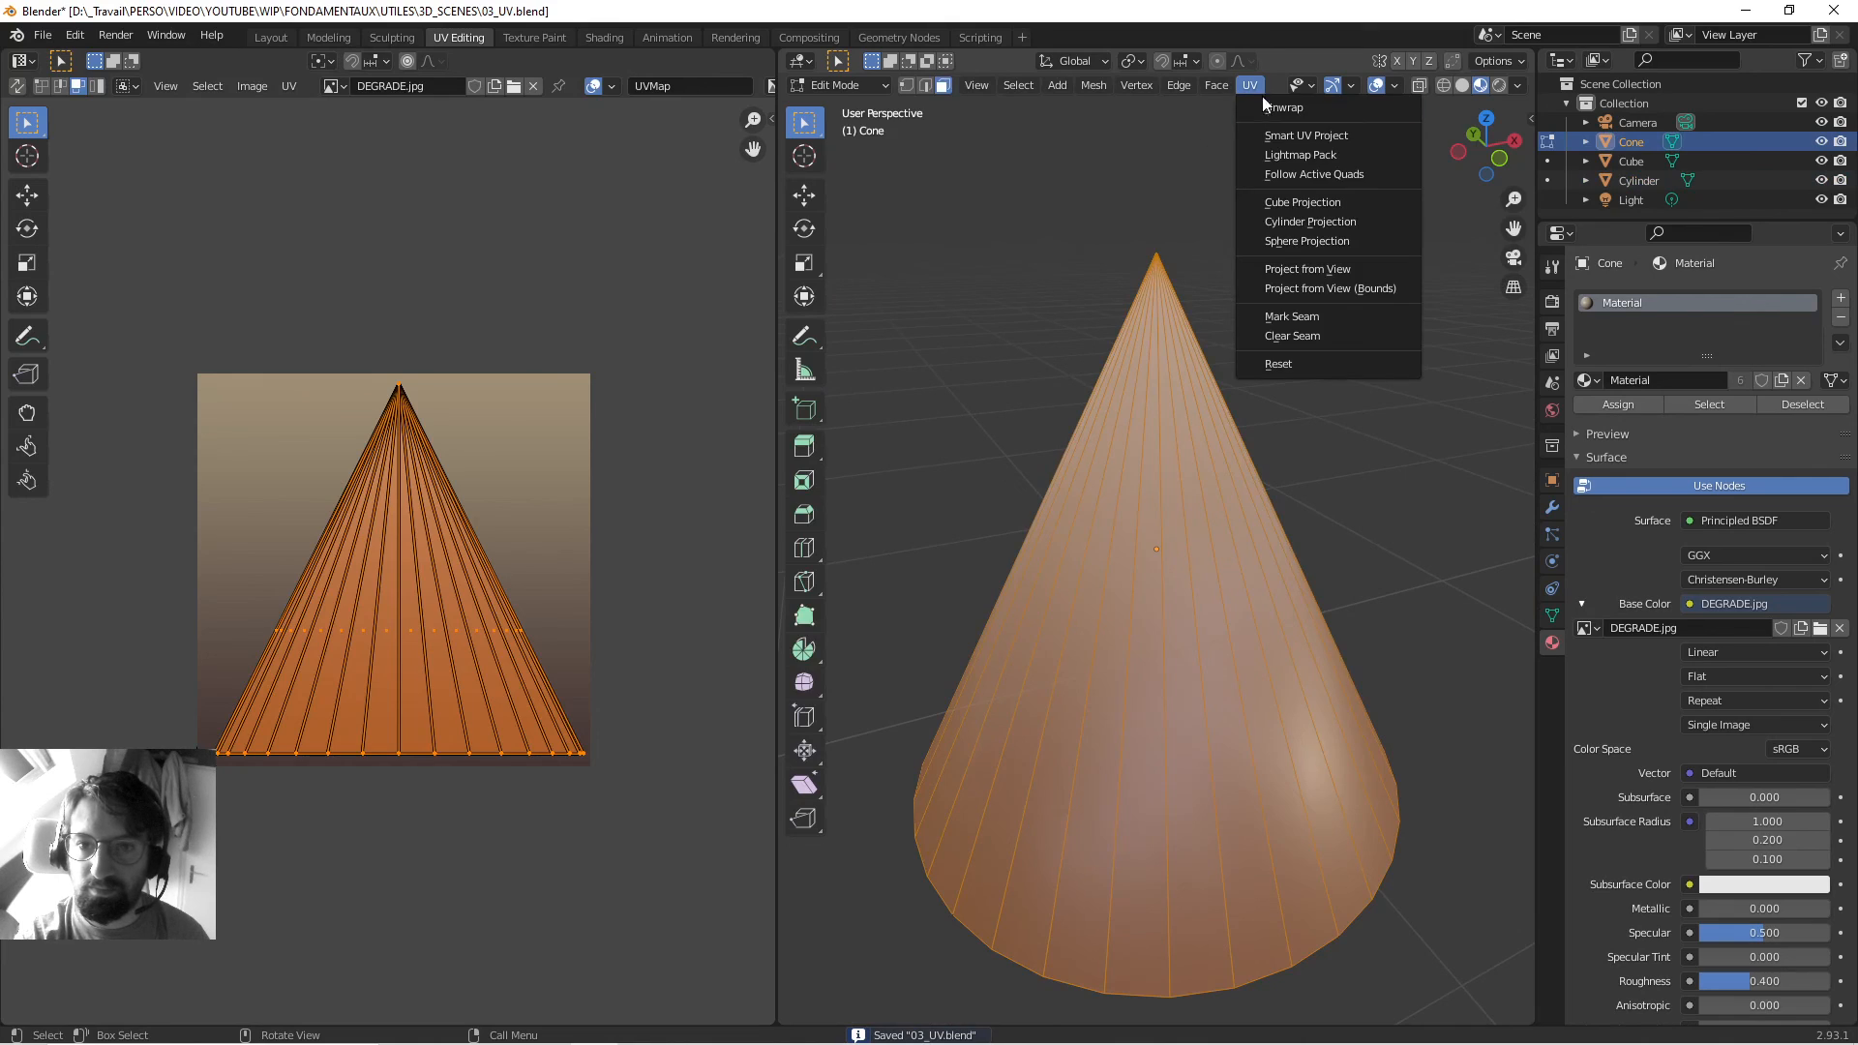
pyautogui.click(1269, 287)
pyautogui.press('KP_1')
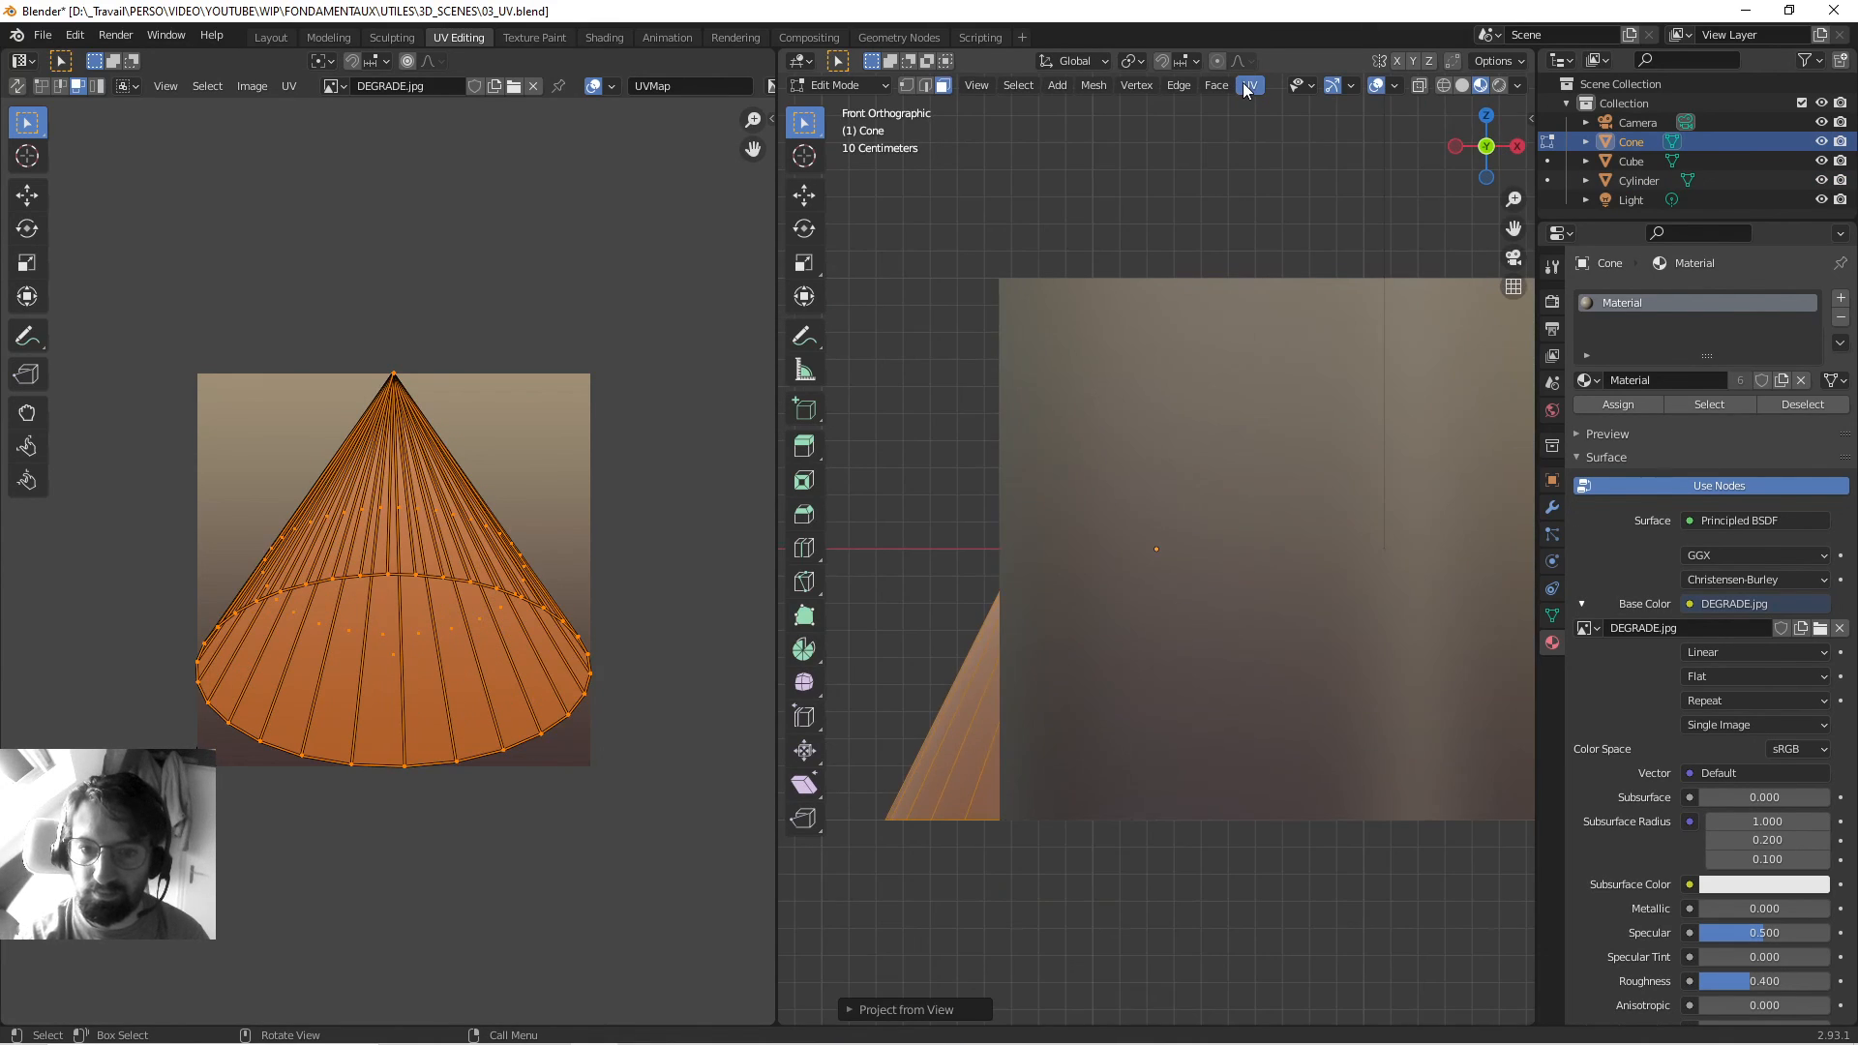
pyautogui.click(1249, 86)
pyautogui.click(1284, 287)
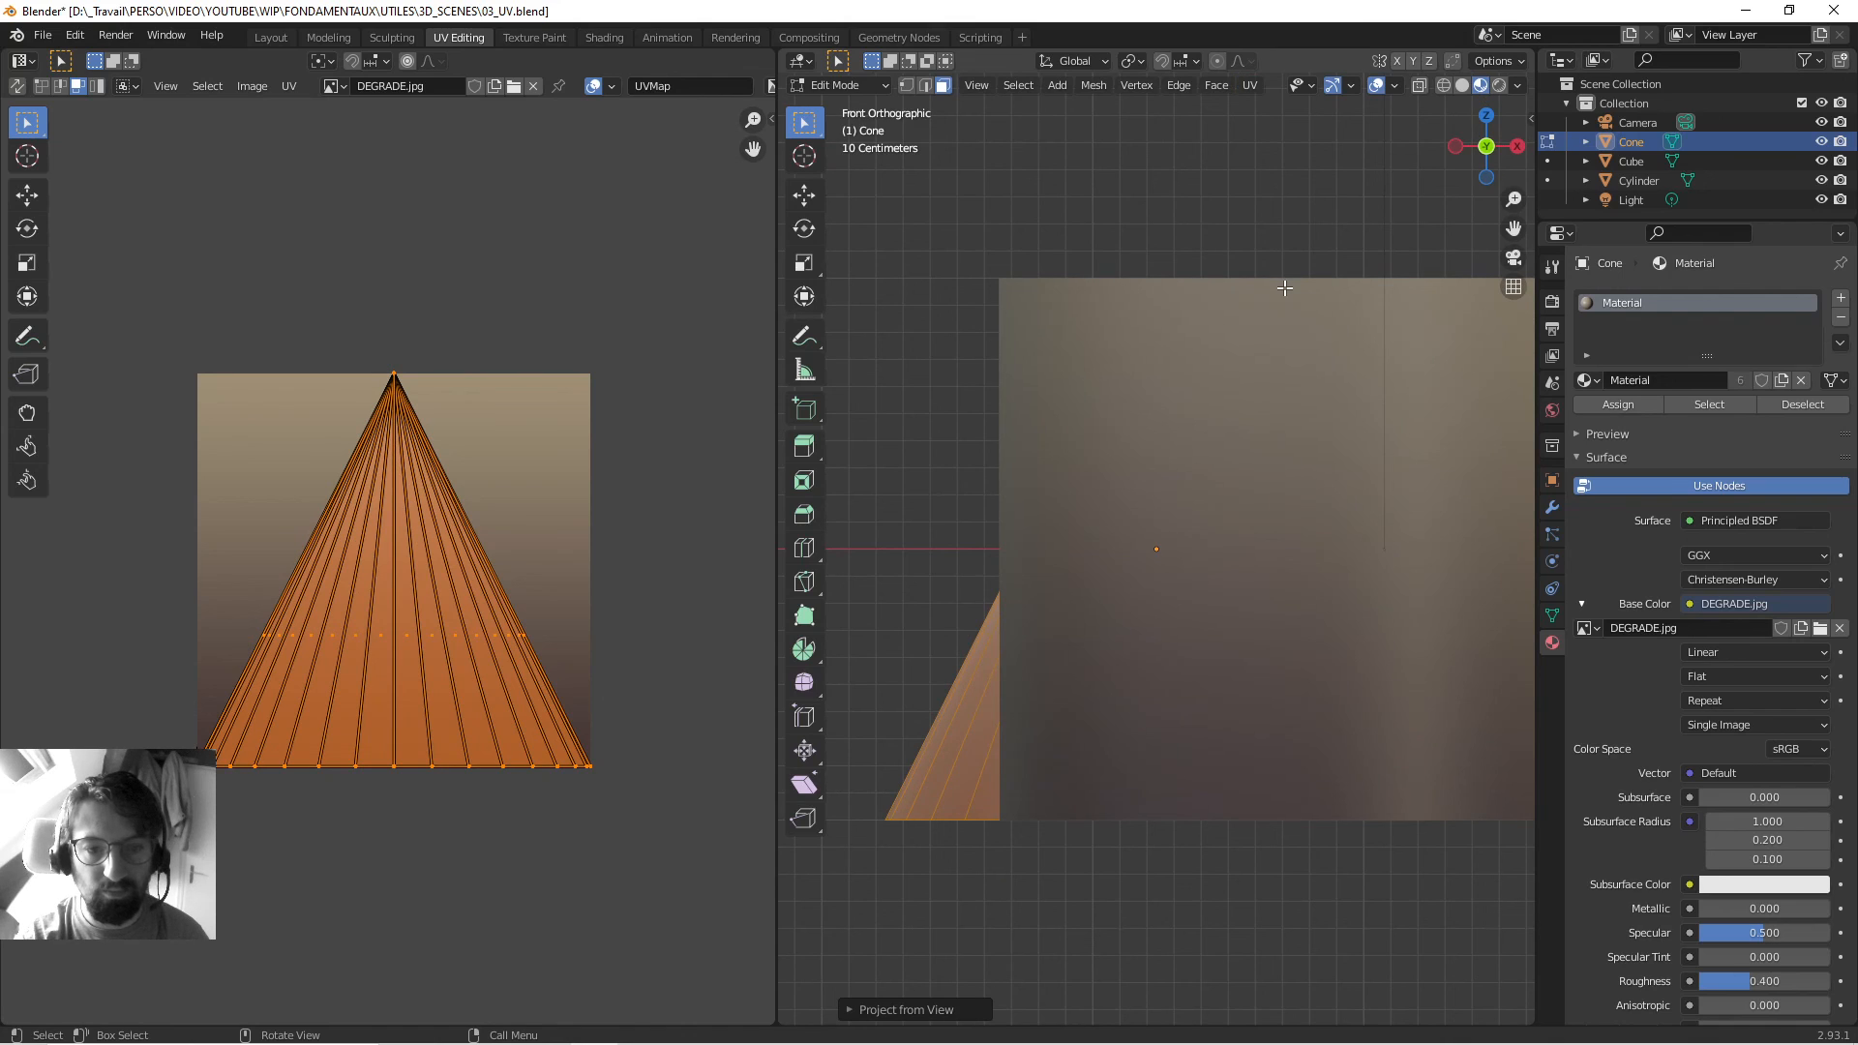
pyautogui.press('Tab')
# Save the file and orbit around the three textured objects to check them.
pyautogui.scroll(-5, 1279, 376)
pyautogui.moveTo(1123, 201); pyautogui.dragTo(1383, 310, button='middle')
pyautogui.hotkey('ctrl', 's')
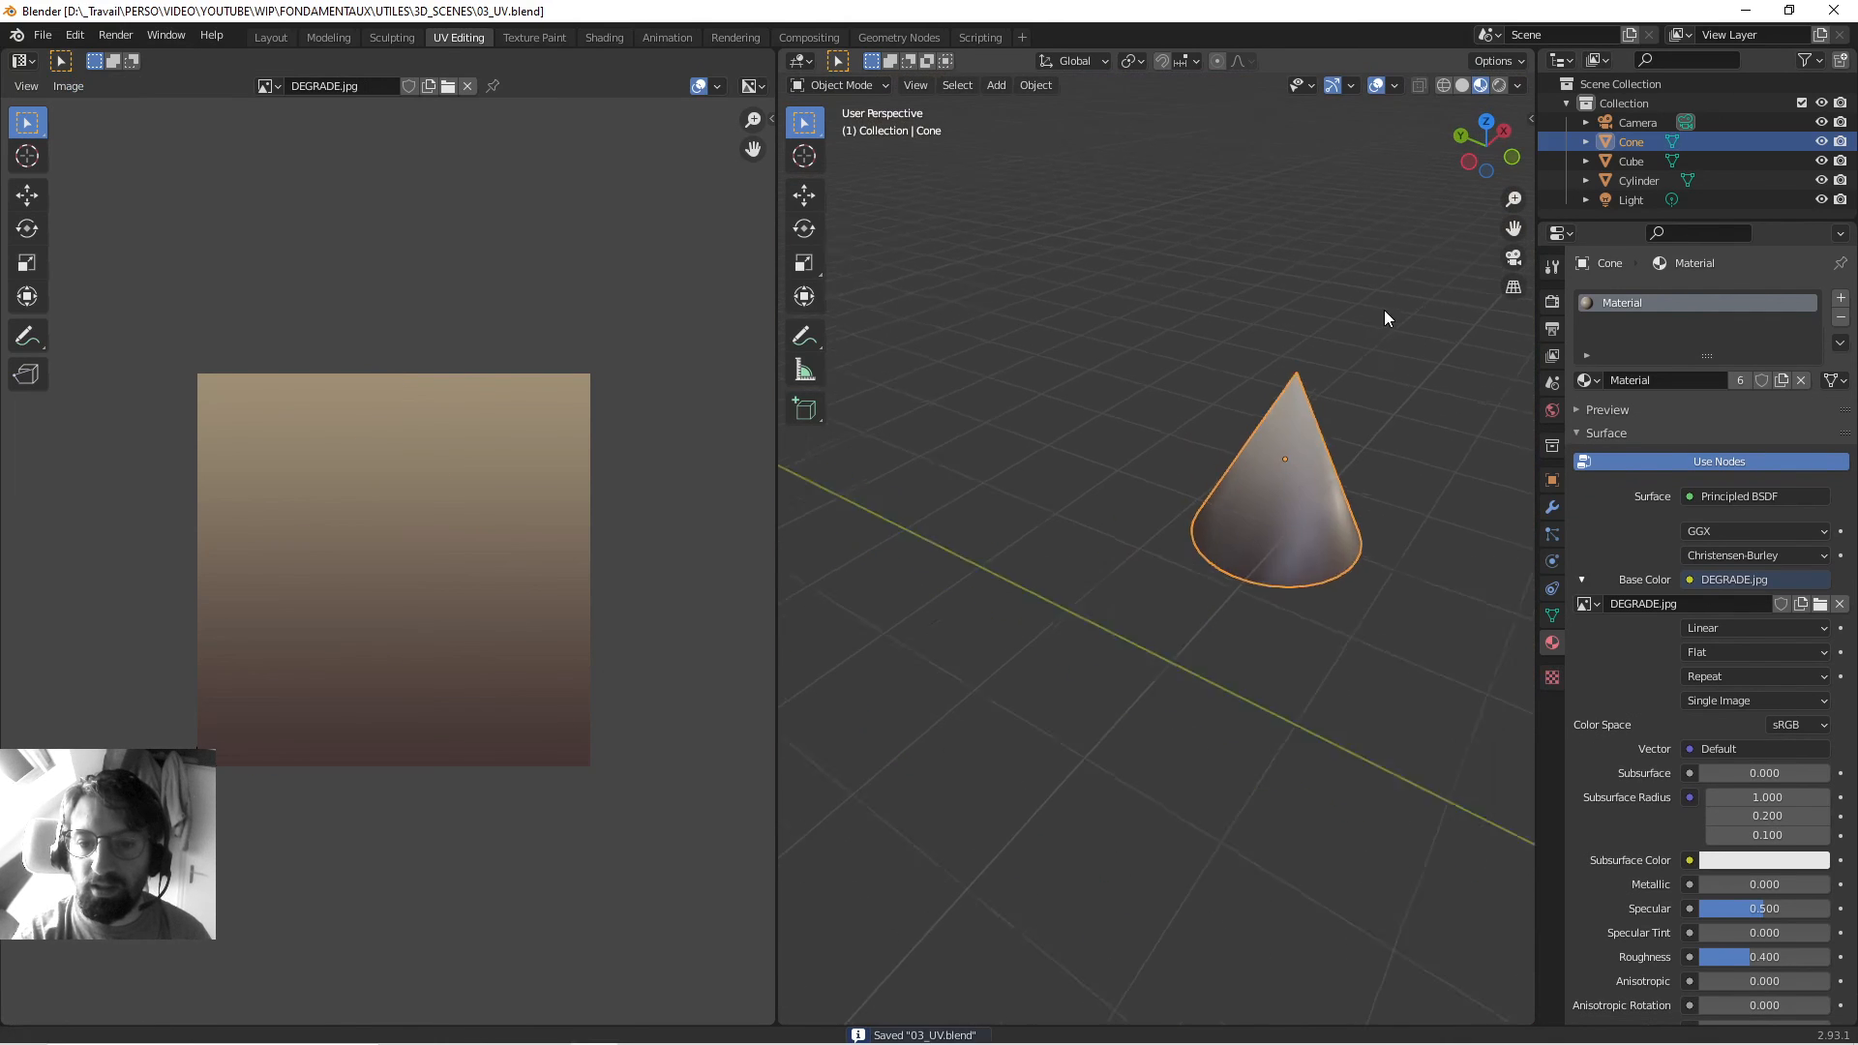
pyautogui.scroll(-5, 1374, 377)
pyautogui.moveTo(1358, 474); pyautogui.dragTo(1166, 491, button='middle')
pyautogui.scroll(2, 1336, 483)
pyautogui.scroll(-2, 1105, 532)
pyautogui.scroll(2, 1184, 496)
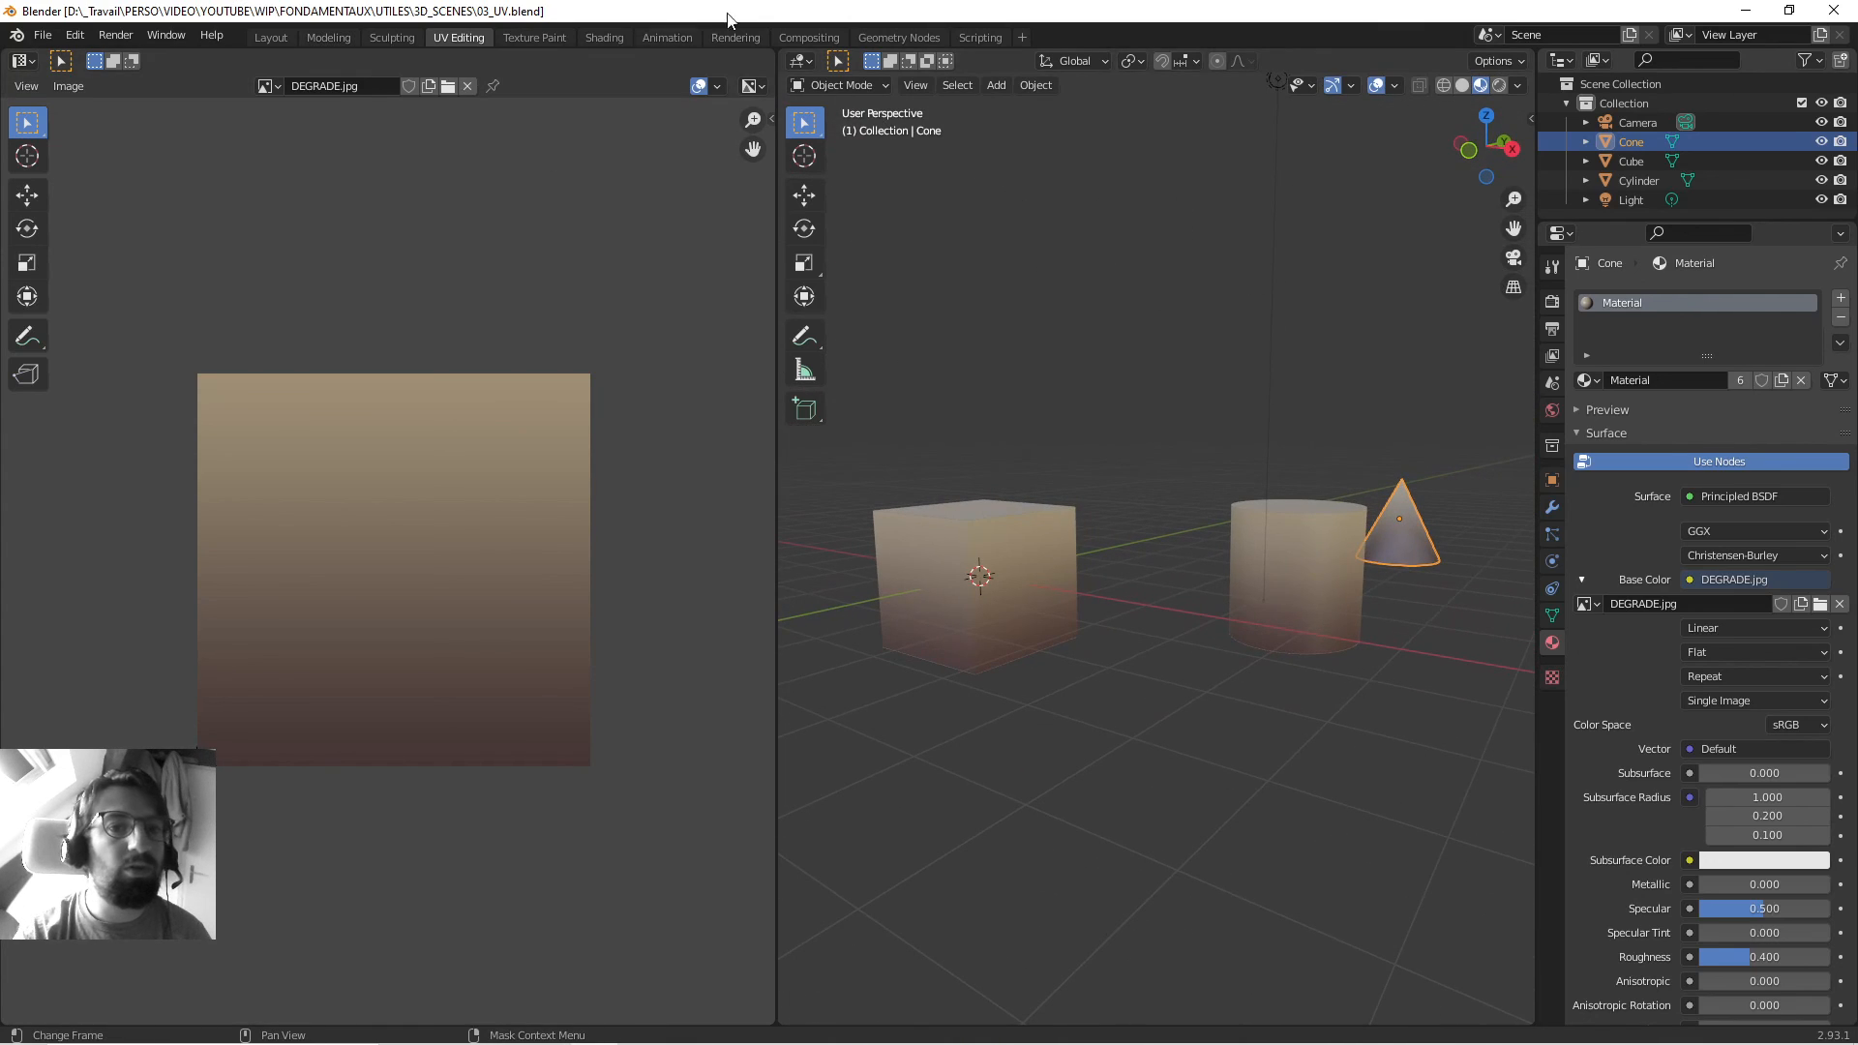
# Switch to the Layout workspace and inspect the textured cylinder, cone and cube.
pyautogui.click(271, 38)
pyautogui.moveTo(1000, 534); pyautogui.dragTo(949, 424, button='middle')
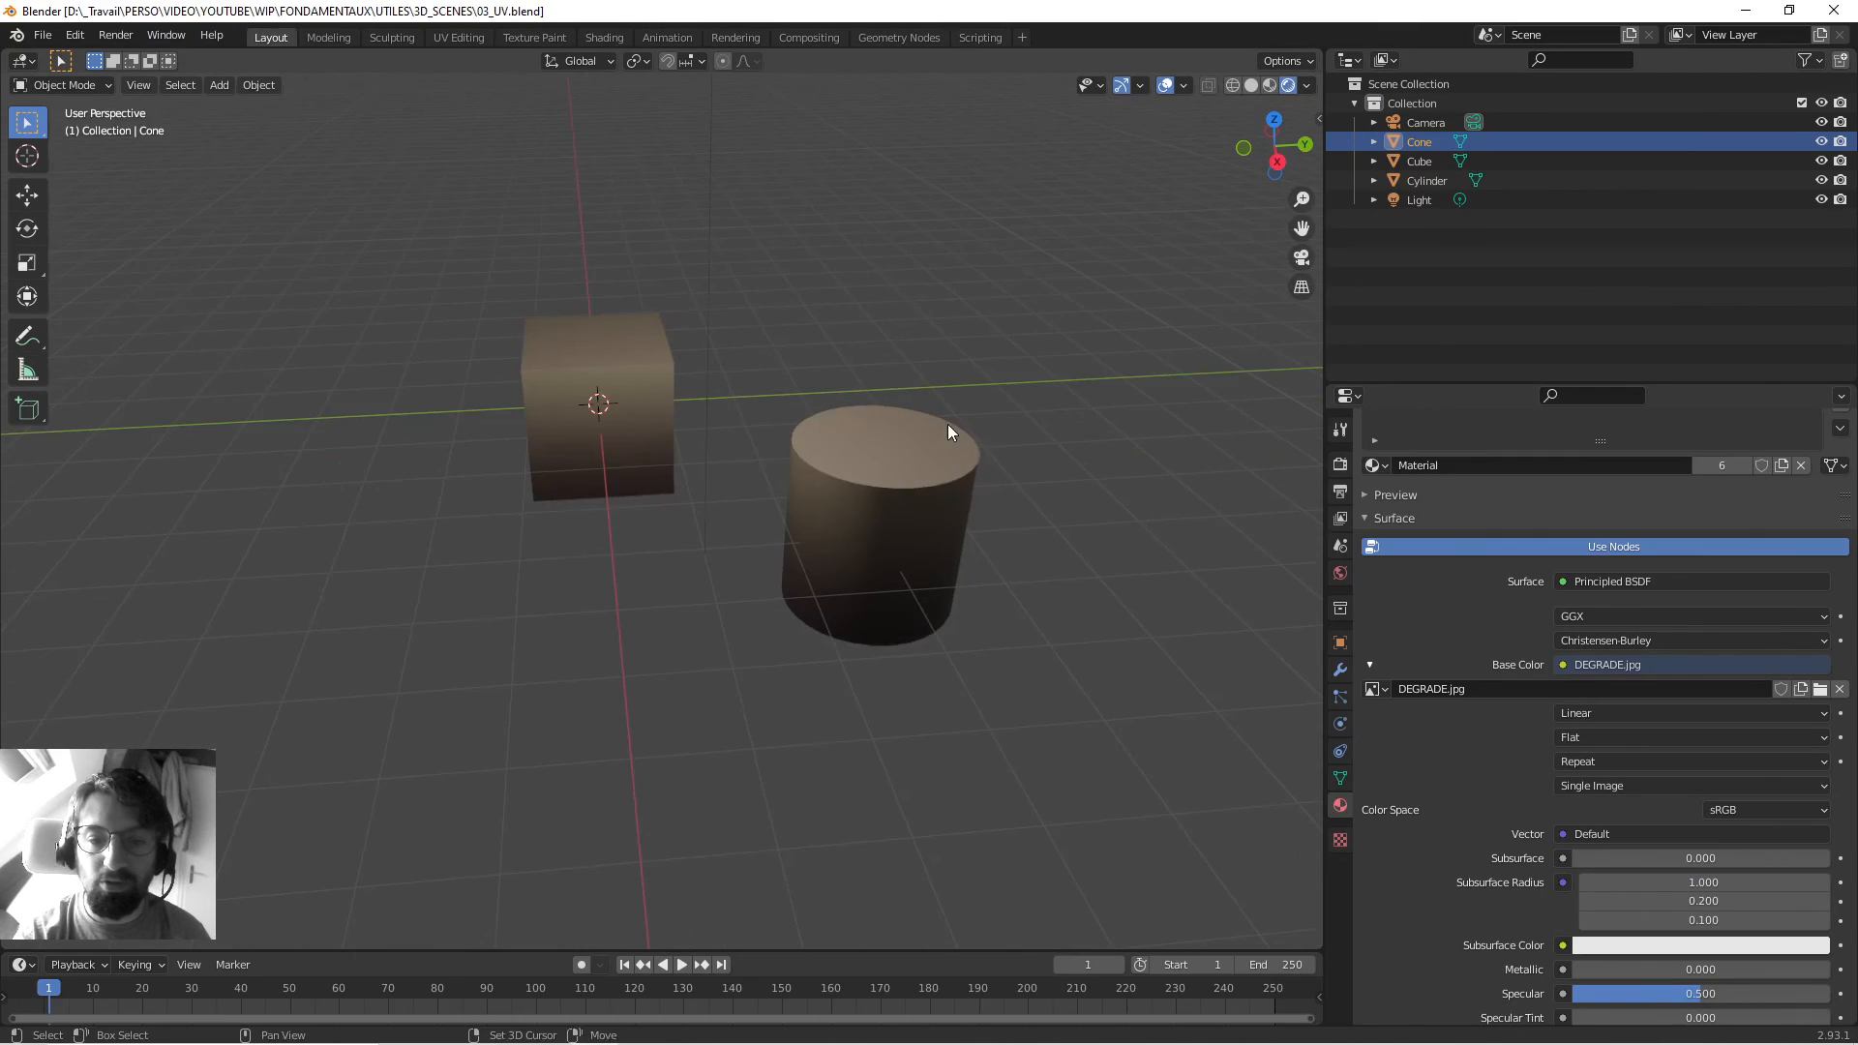
pyautogui.scroll(-5, 1132, 501)
pyautogui.moveTo(1132, 501); pyautogui.dragTo(1013, 438, button='middle')
pyautogui.keyDown('shift'); pyautogui.moveTo(738, 483); pyautogui.dragTo(948, 509, button='middle'); pyautogui.keyUp('shift')
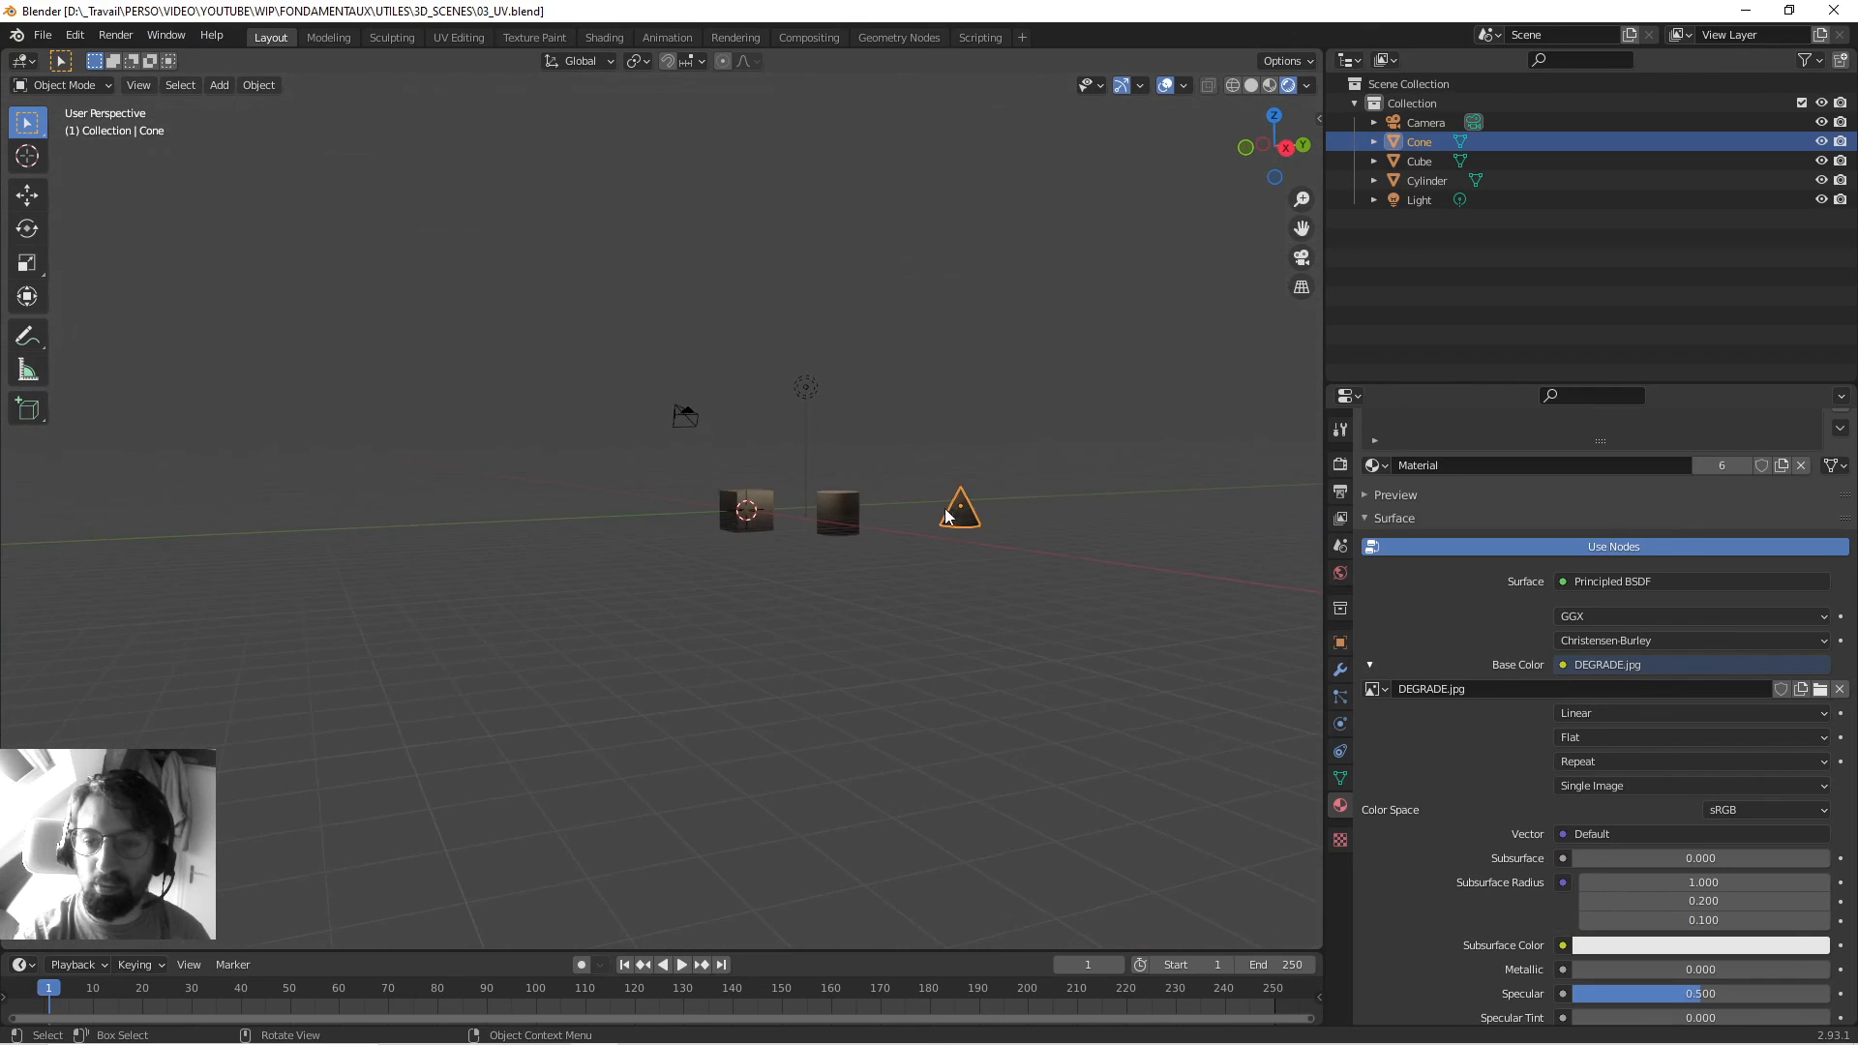
pyautogui.scroll(3, 842, 516)
pyautogui.keyDown('shift'); pyautogui.moveTo(830, 514); pyautogui.dragTo(636, 526, button='middle'); pyautogui.keyUp('shift')
# Save 03_UV.blend and close Blender.
pyautogui.scroll(-1, 846, 474)
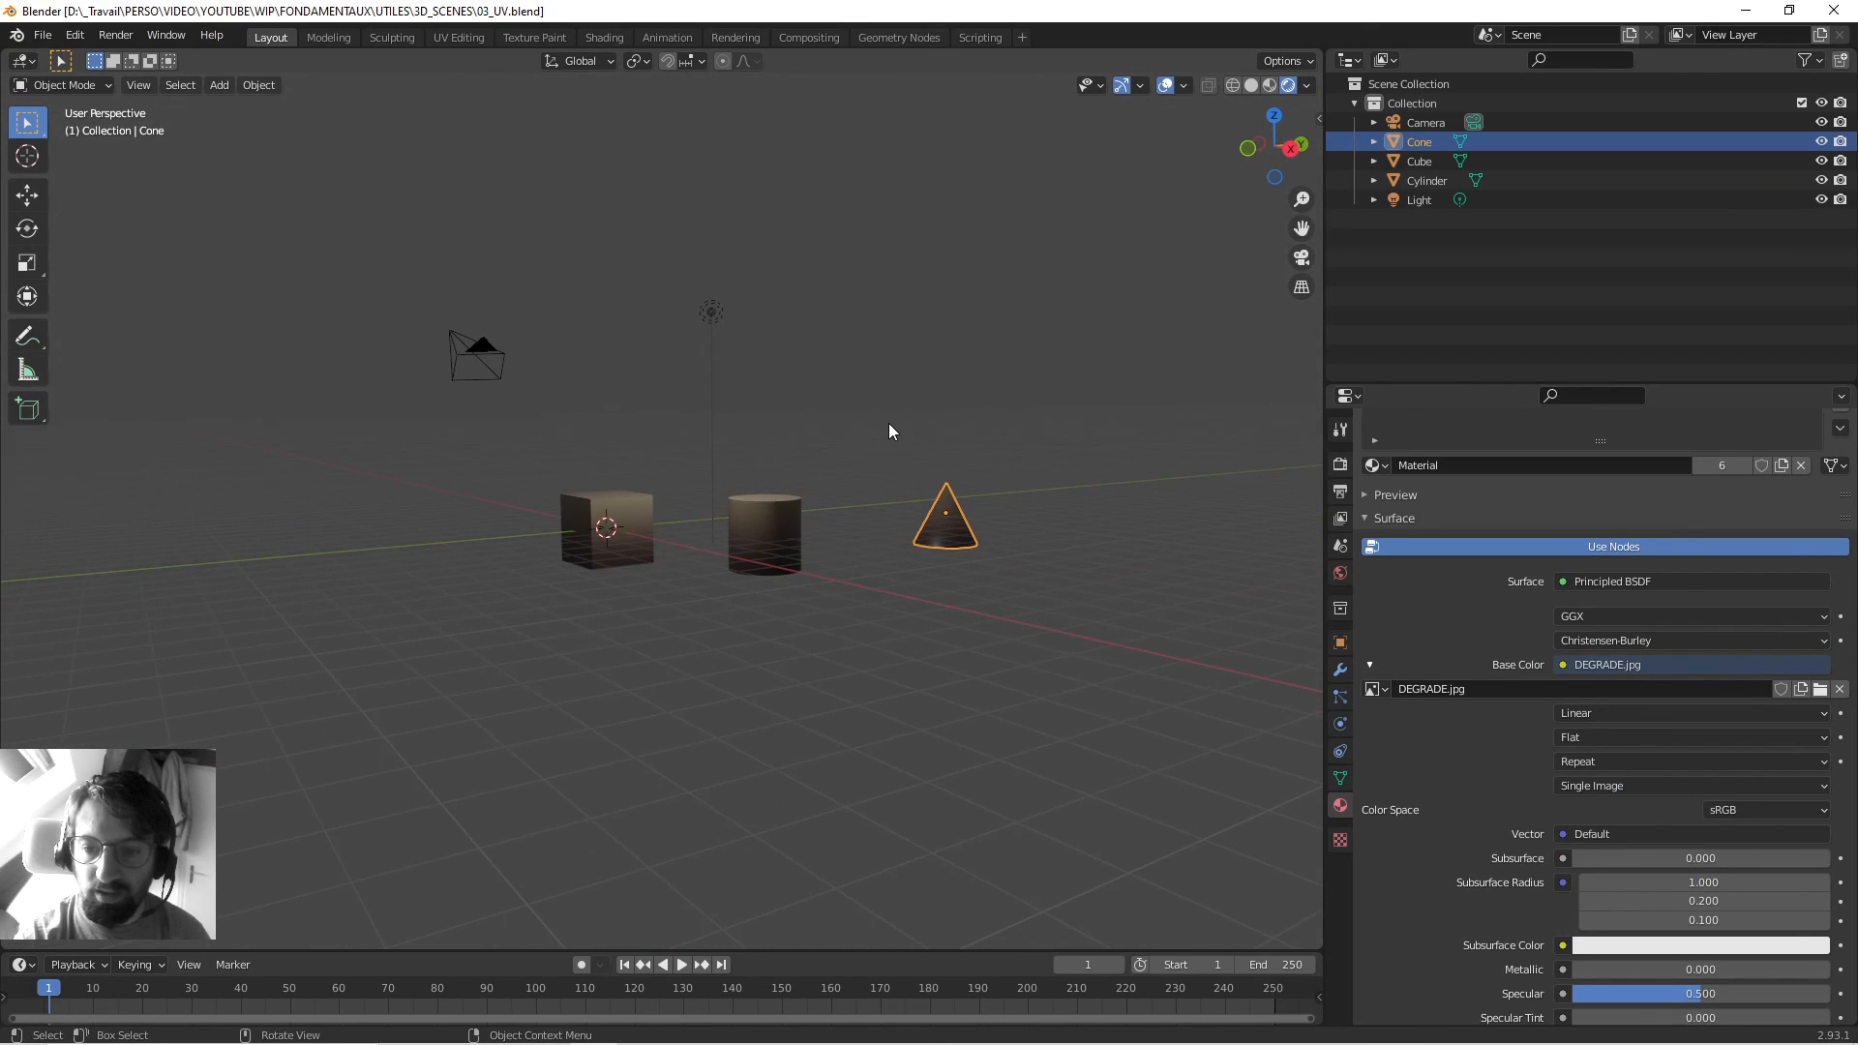
pyautogui.moveTo(889, 424); pyautogui.dragTo(813, 481, button='middle')
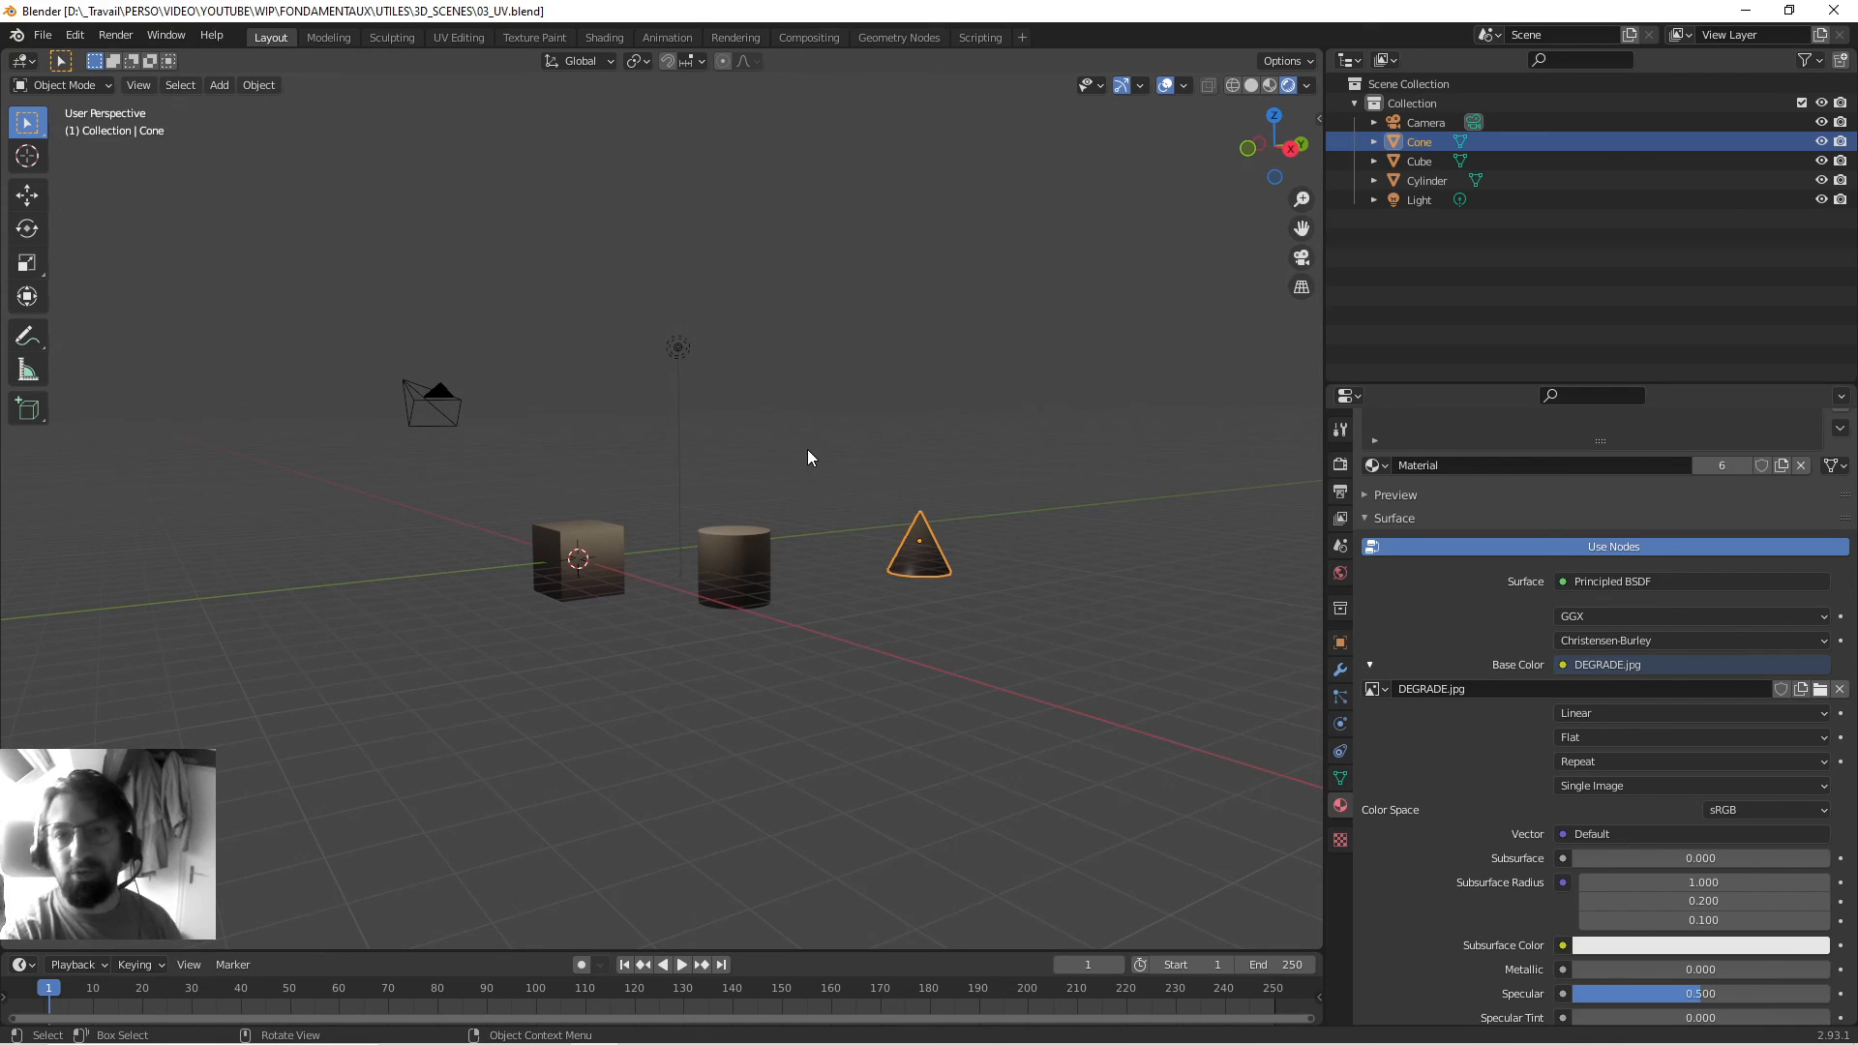
pyautogui.hotkey('ctrl', 's')
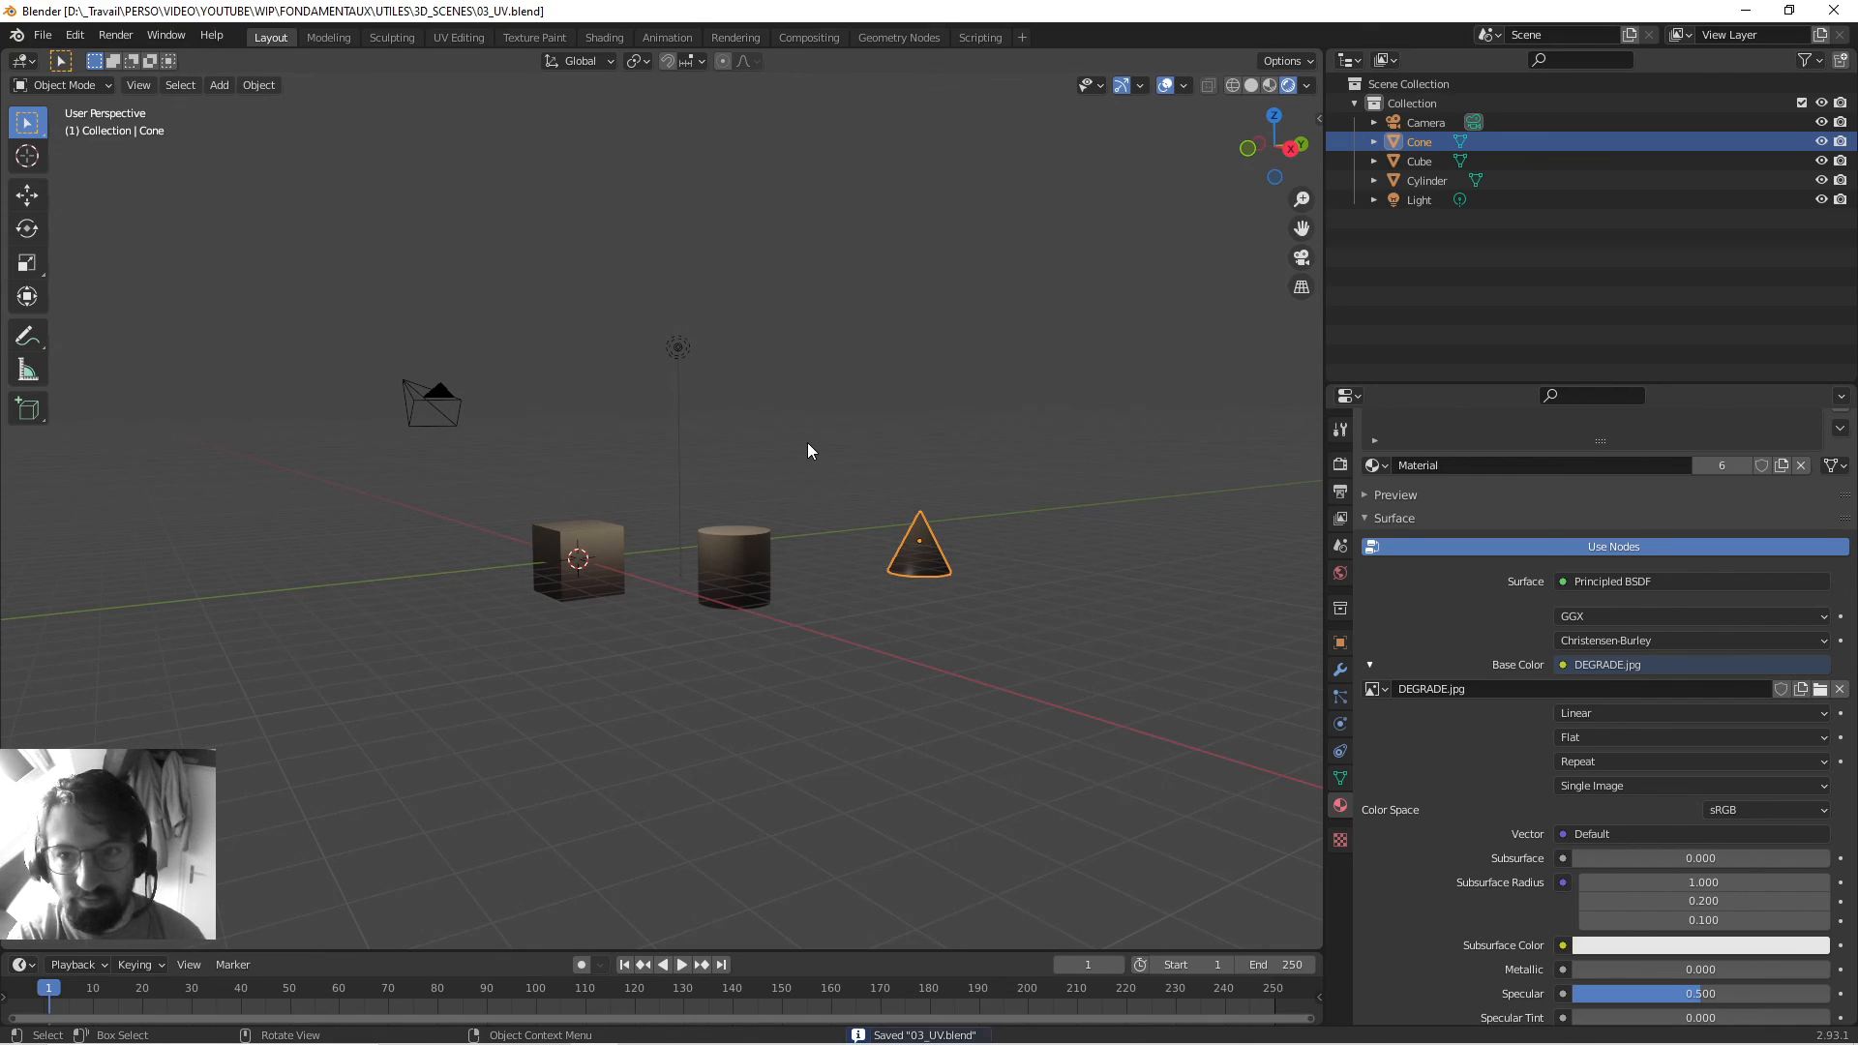
pyautogui.click(1842, 8)
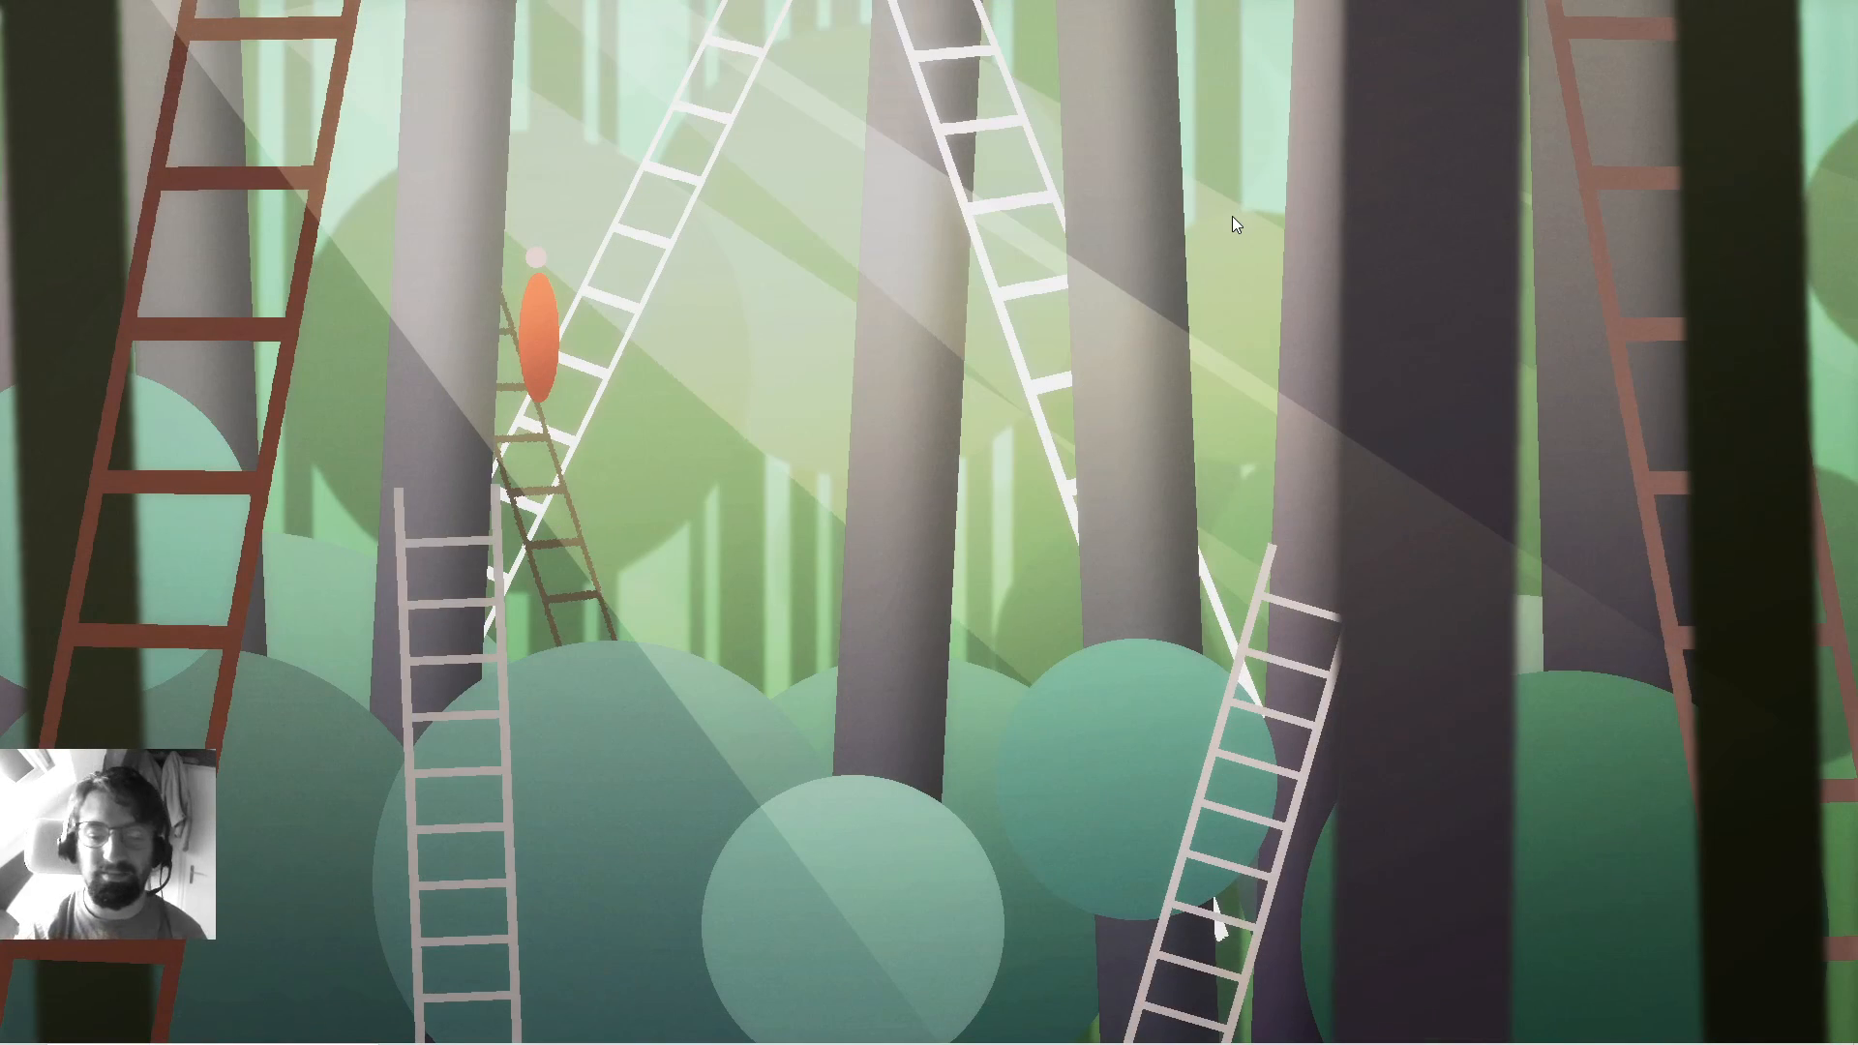